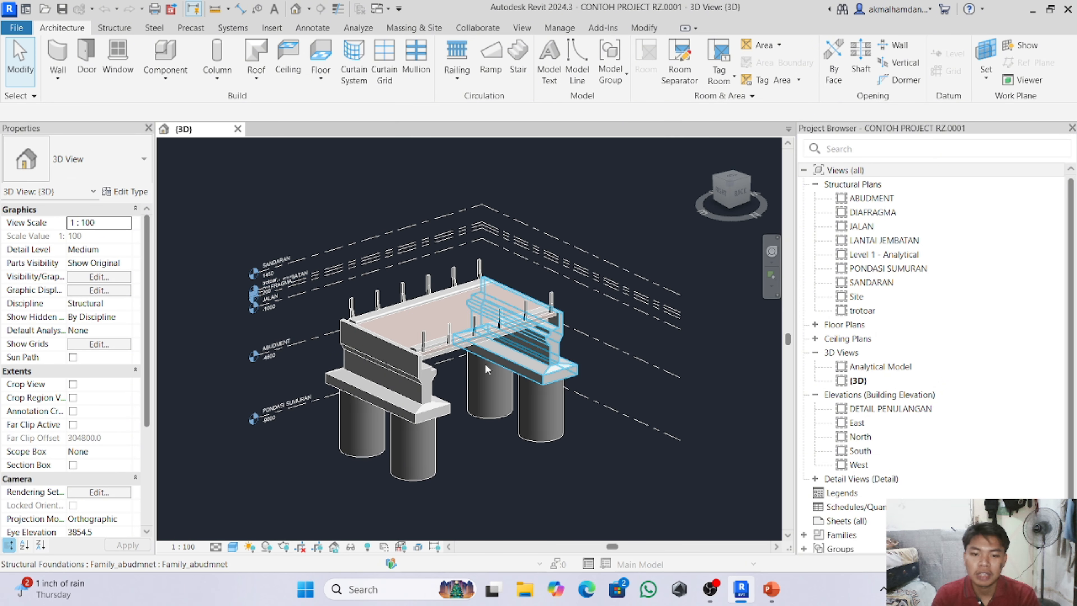
# - Hide the deck, railing posts, near abutment and all well foundations in the 3D view, leaving out the far abutment
pyautogui.scroll(-2, 519, 352)
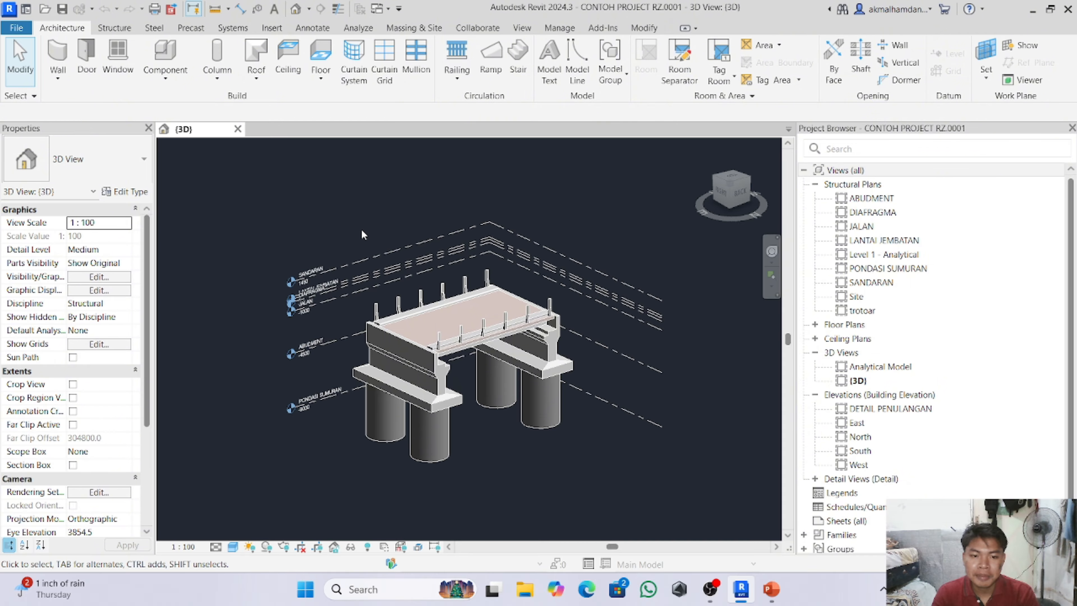
pyautogui.moveTo(357, 233); pyautogui.dragTo(361, 178)
pyautogui.moveTo(305, 204); pyautogui.dragTo(567, 484)
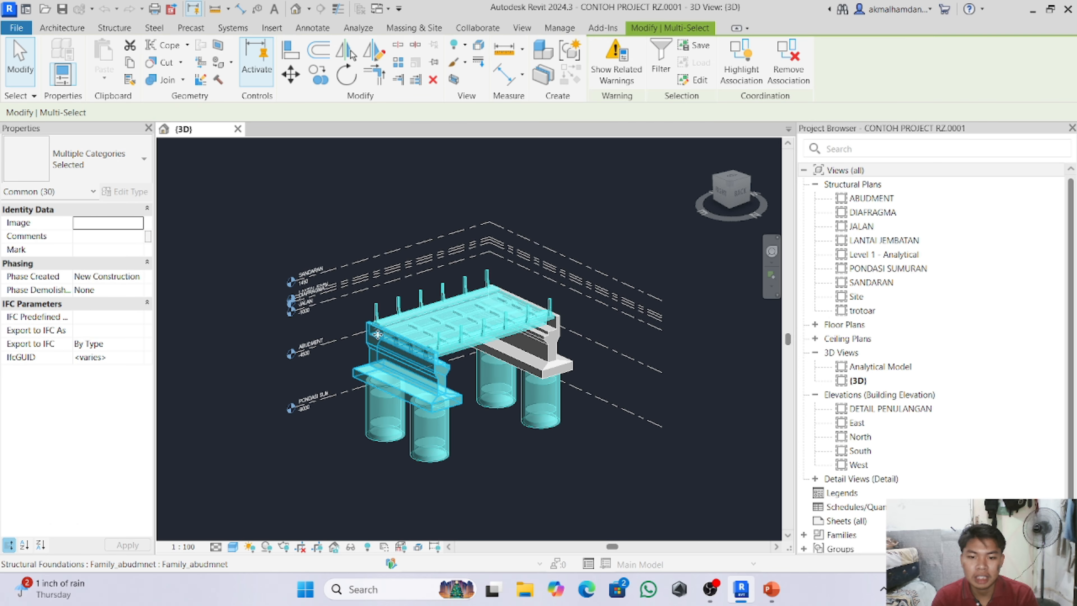
pyautogui.rightClick(422, 341)
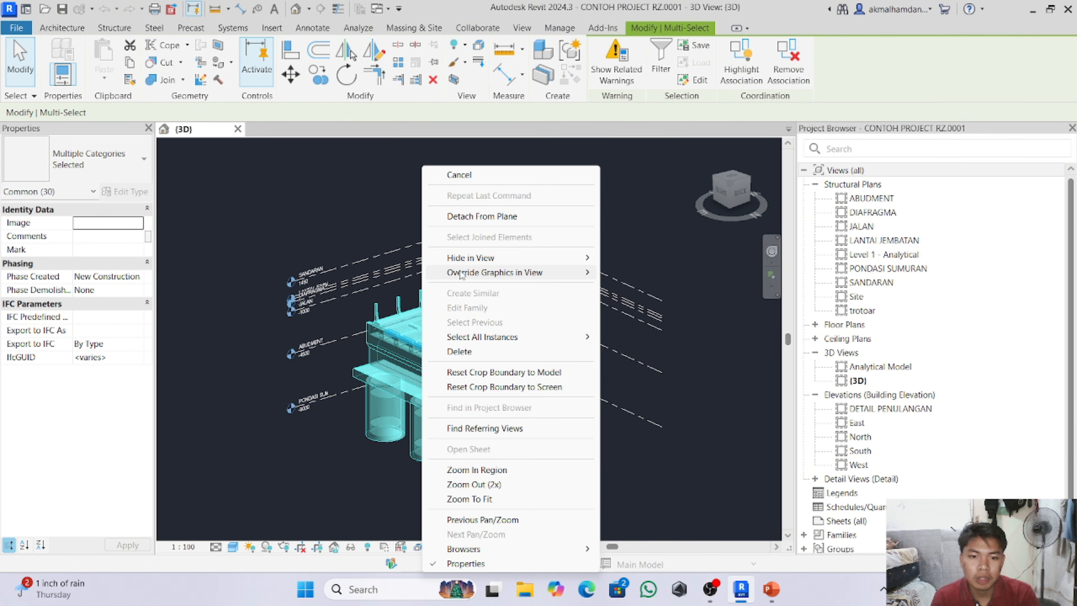
pyautogui.moveTo(473, 264)
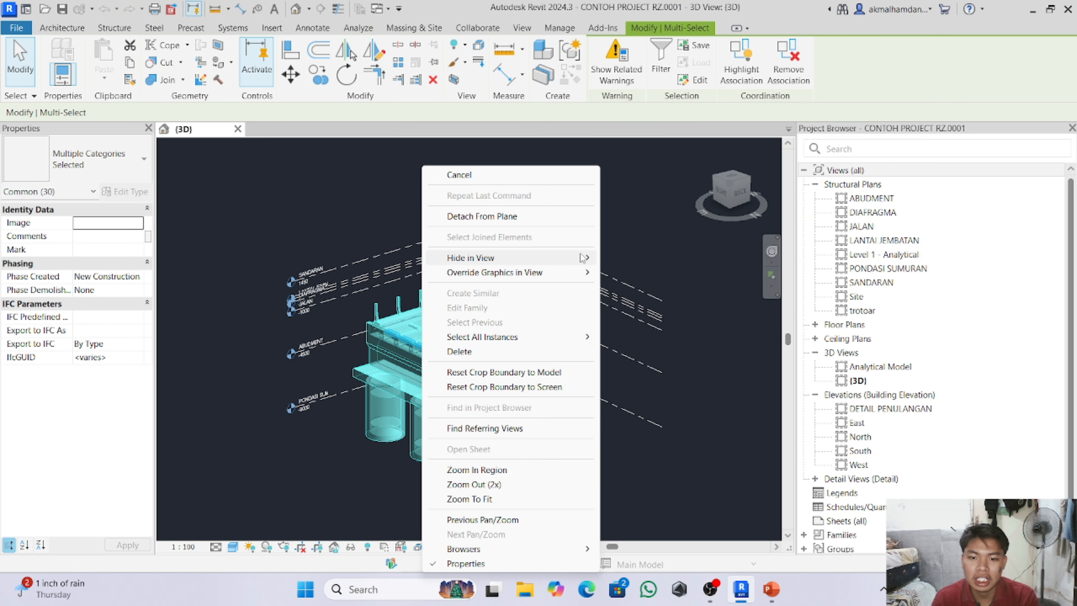
pyautogui.click(618, 259)
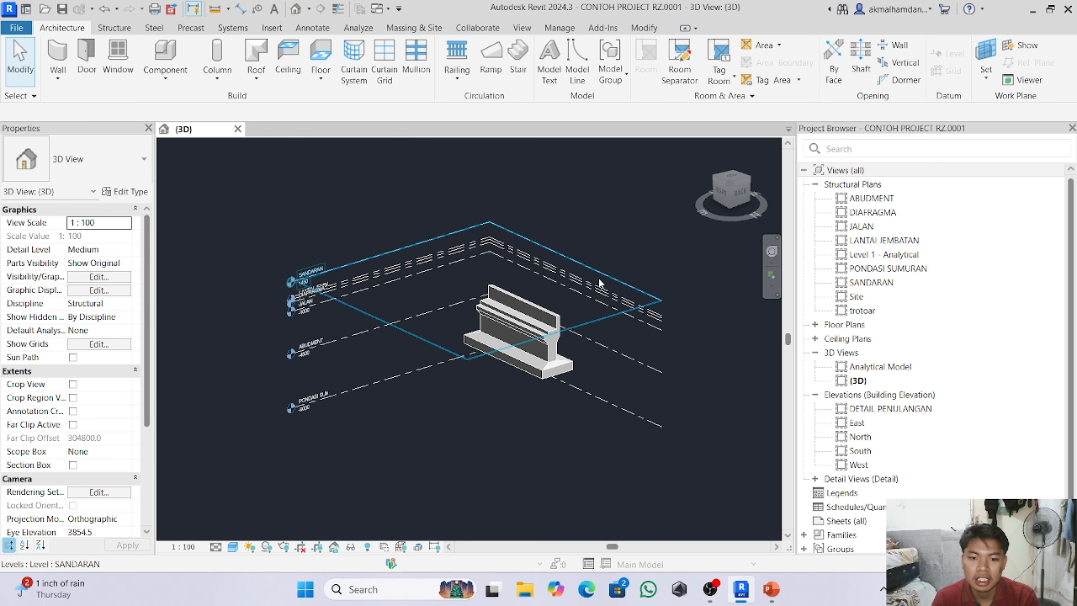
# - Duplicate the {3D} view without detailing and close the original {3D} view
pyautogui.scroll(3, 570, 319)
pyautogui.scroll(-1, 509, 314)
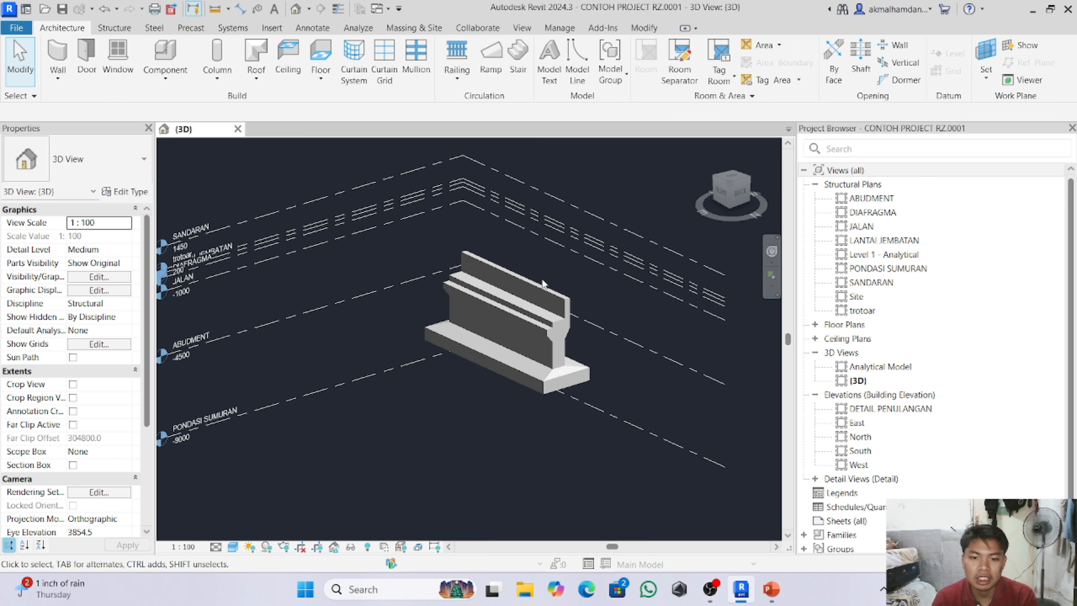
pyautogui.scroll(1, 448, 310)
pyautogui.scroll(-3, 447, 310)
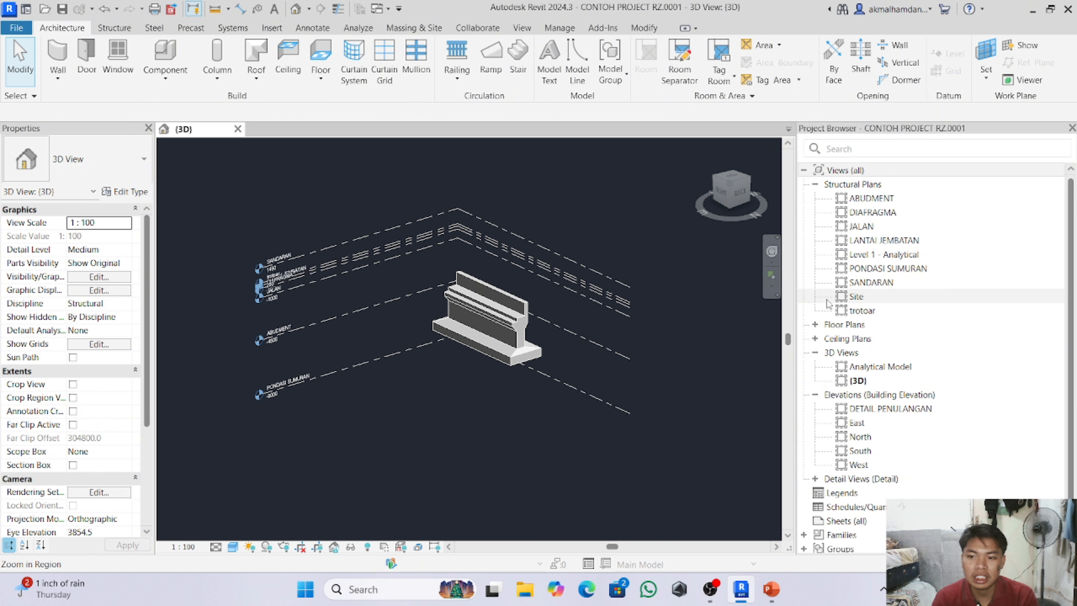
pyautogui.click(864, 380)
pyautogui.rightClick(864, 380)
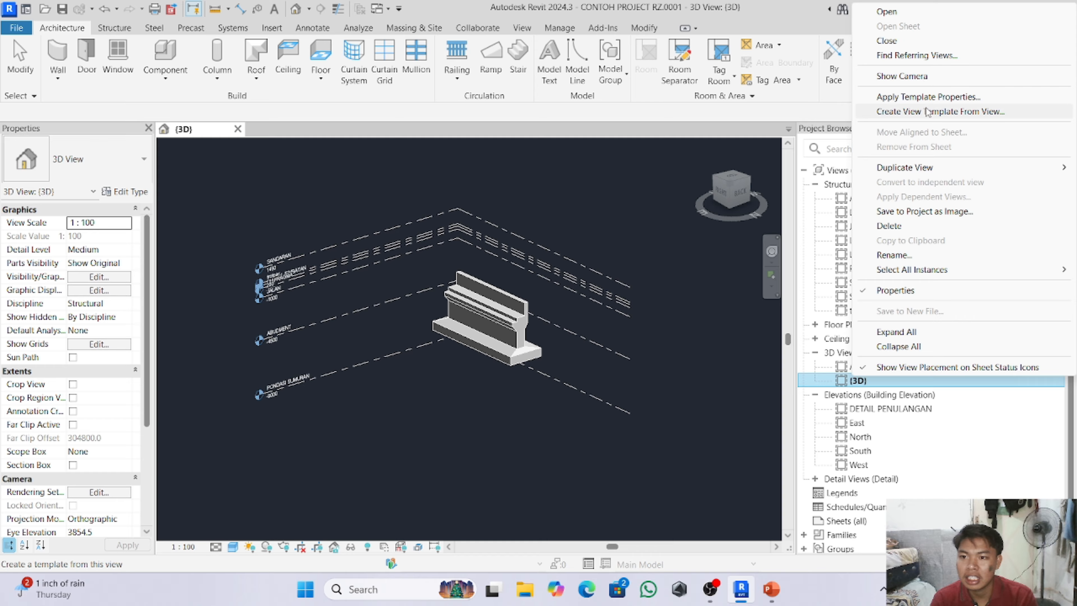
pyautogui.moveTo(916, 168)
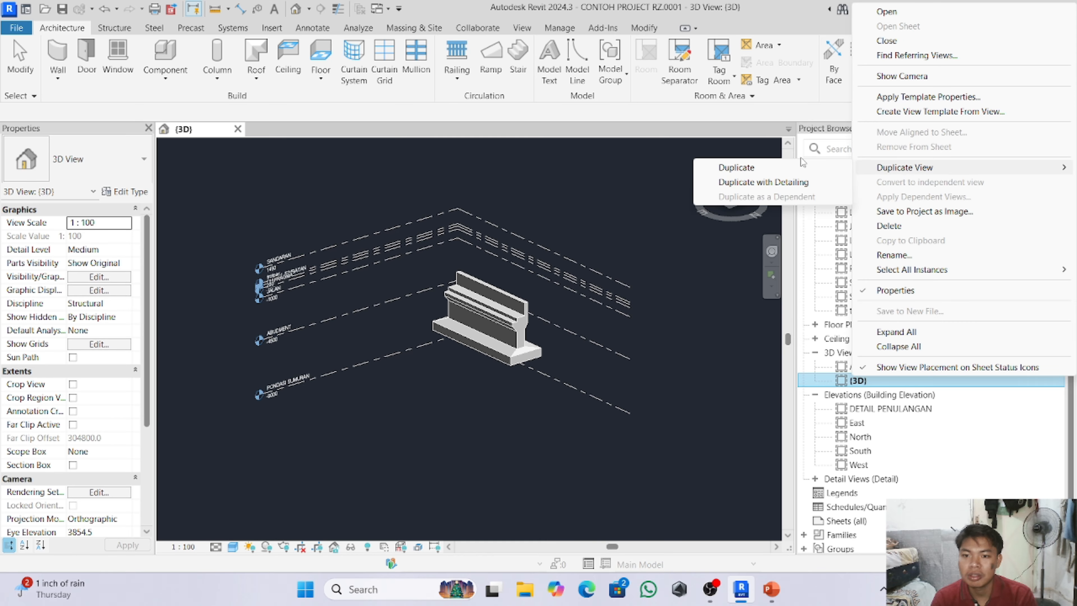
pyautogui.click(789, 164)
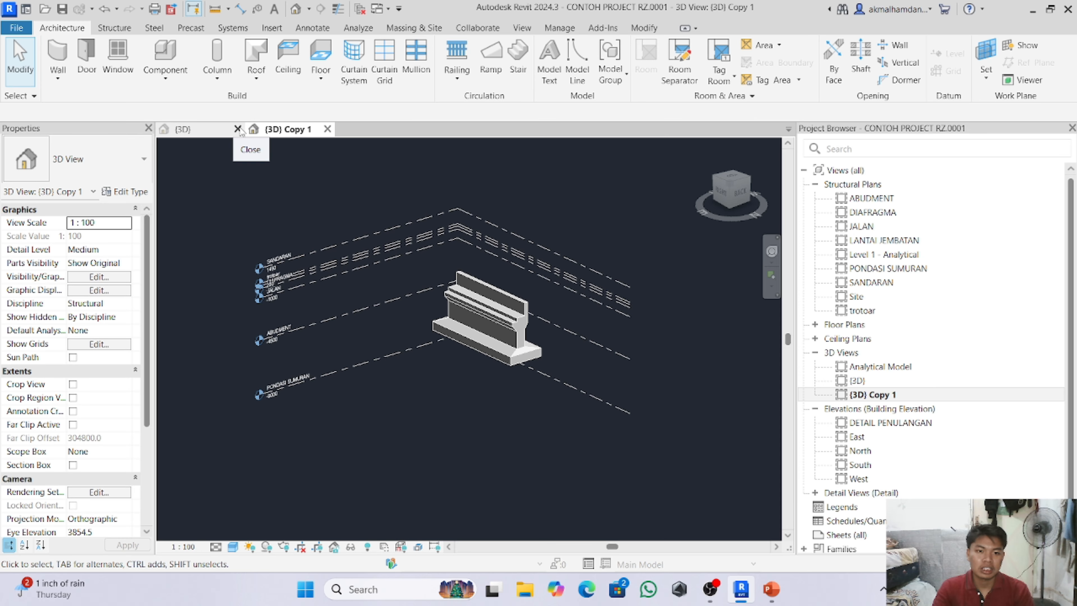
pyautogui.click(238, 129)
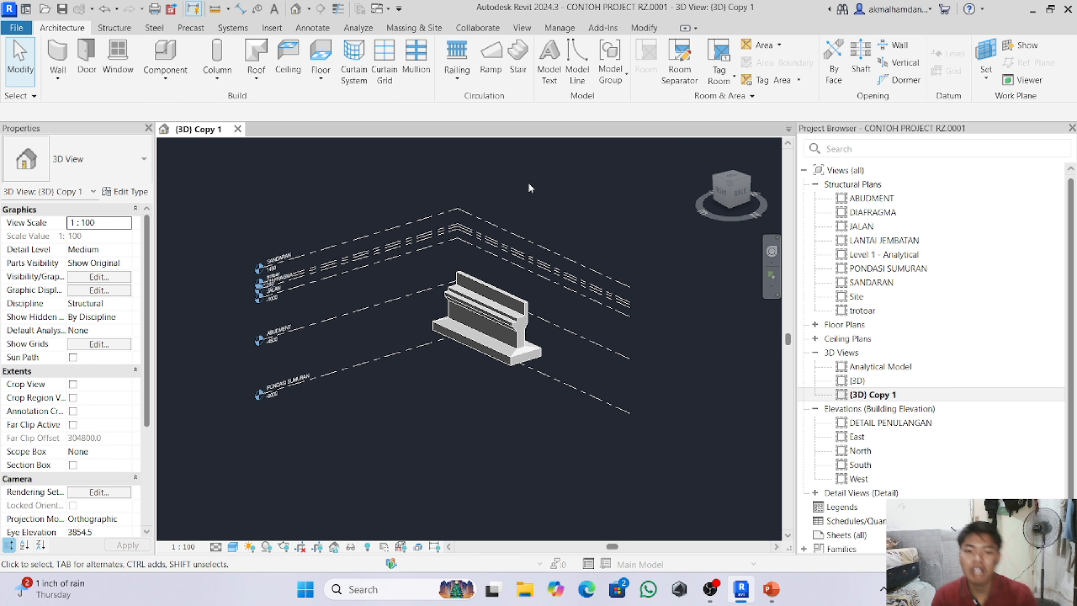
# - Open the ABUDMENT structural plan and draw a horizontal Detail section across the abutment at grids 1 and 2, between grids B and C
pyautogui.click(850, 201)
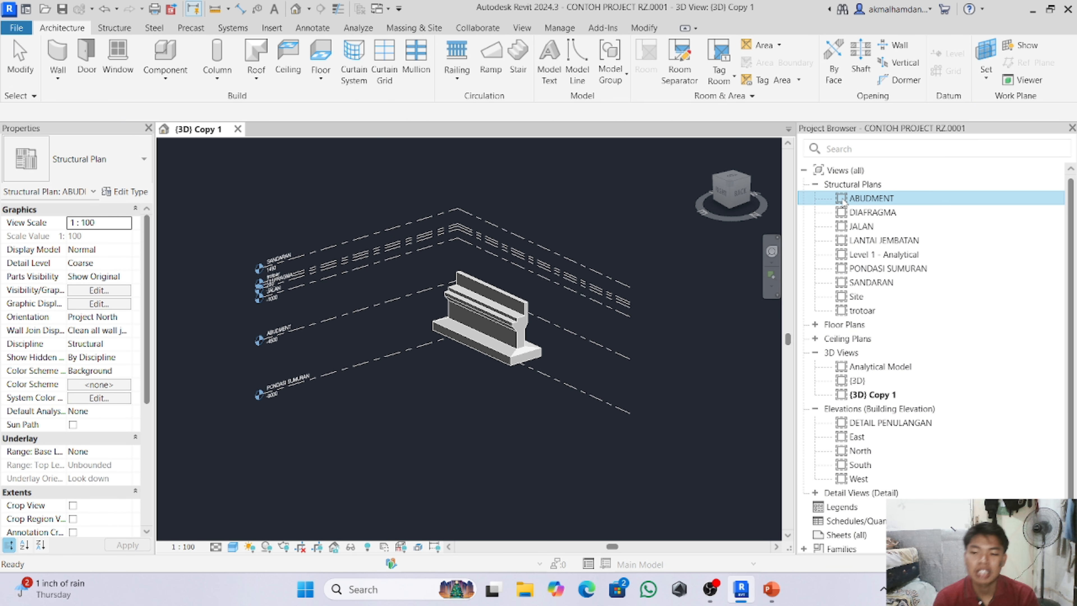
pyautogui.doubleClick(850, 201)
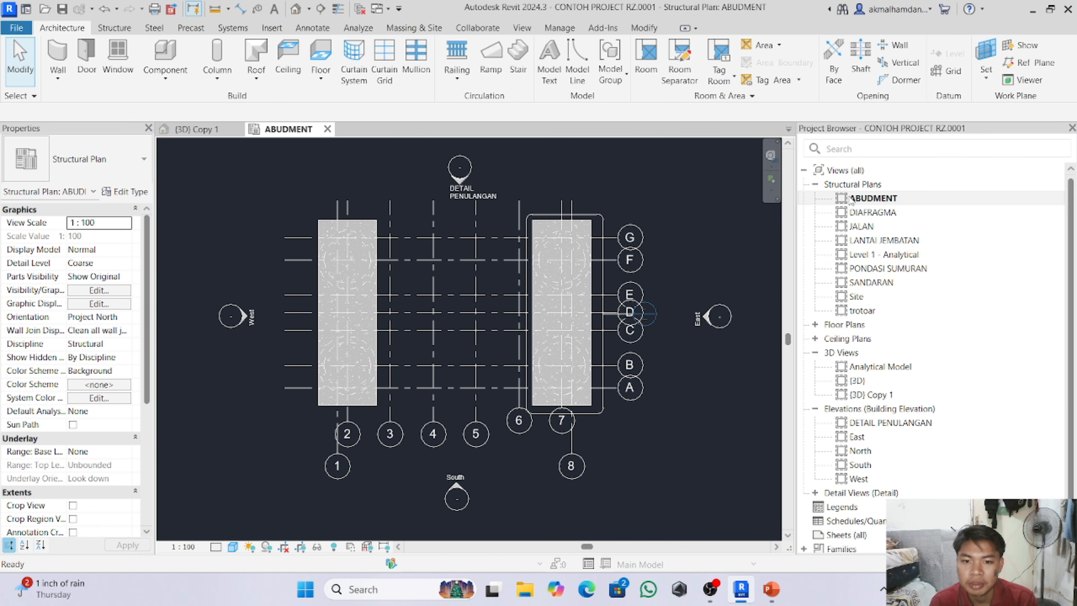
pyautogui.scroll(-1, 620, 175)
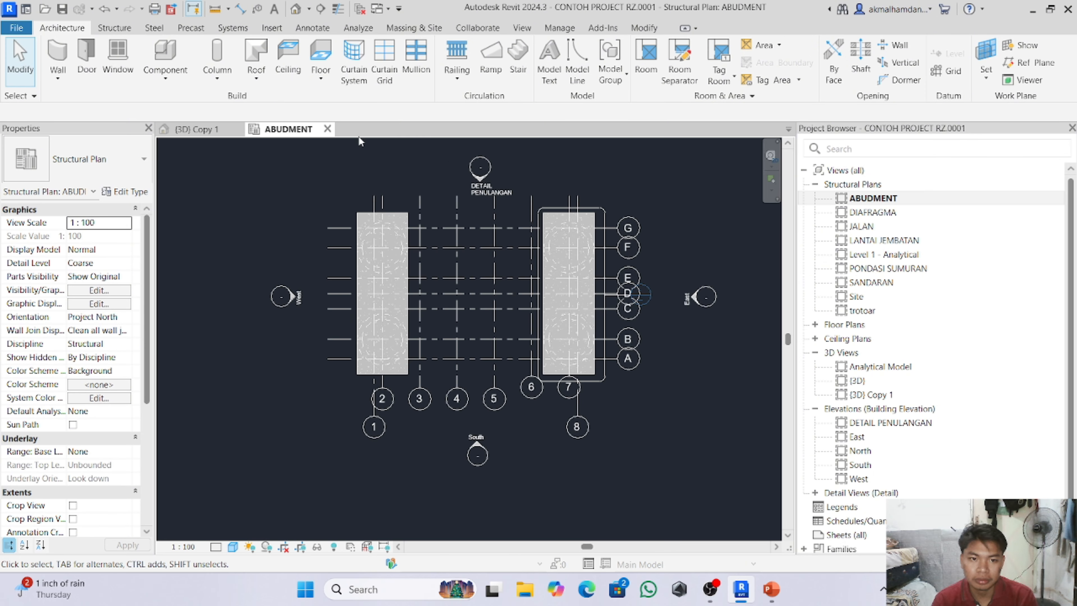
pyautogui.click(321, 9)
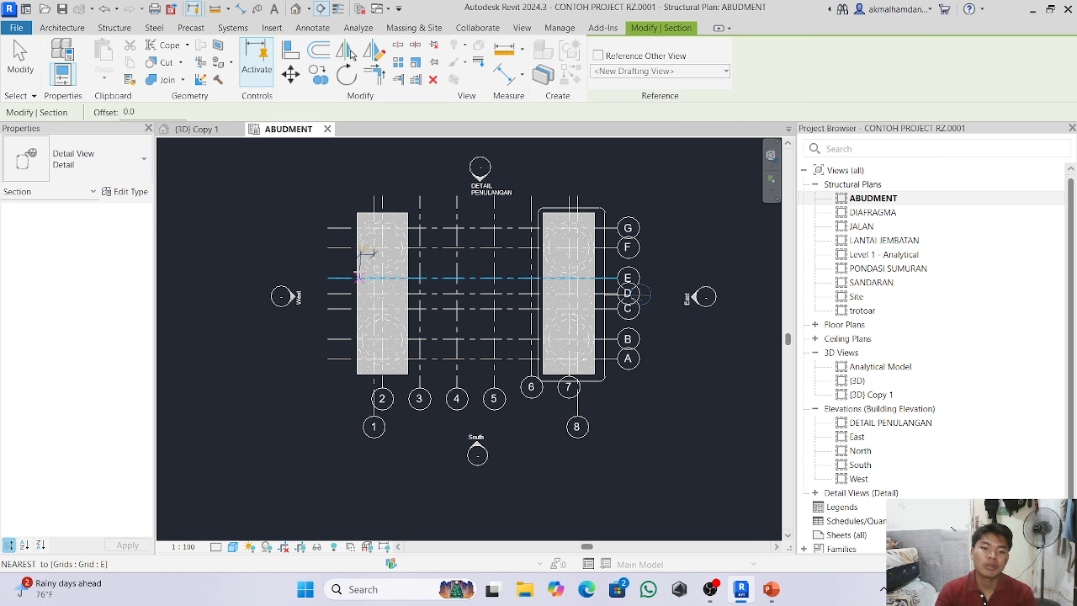
pyautogui.click(325, 324)
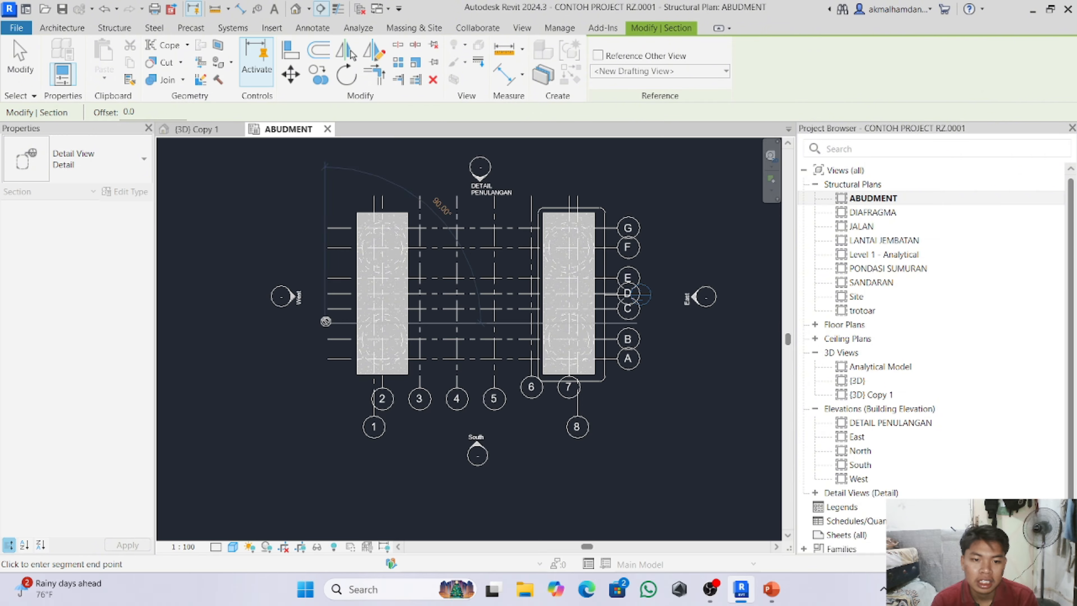
pyautogui.click(436, 322)
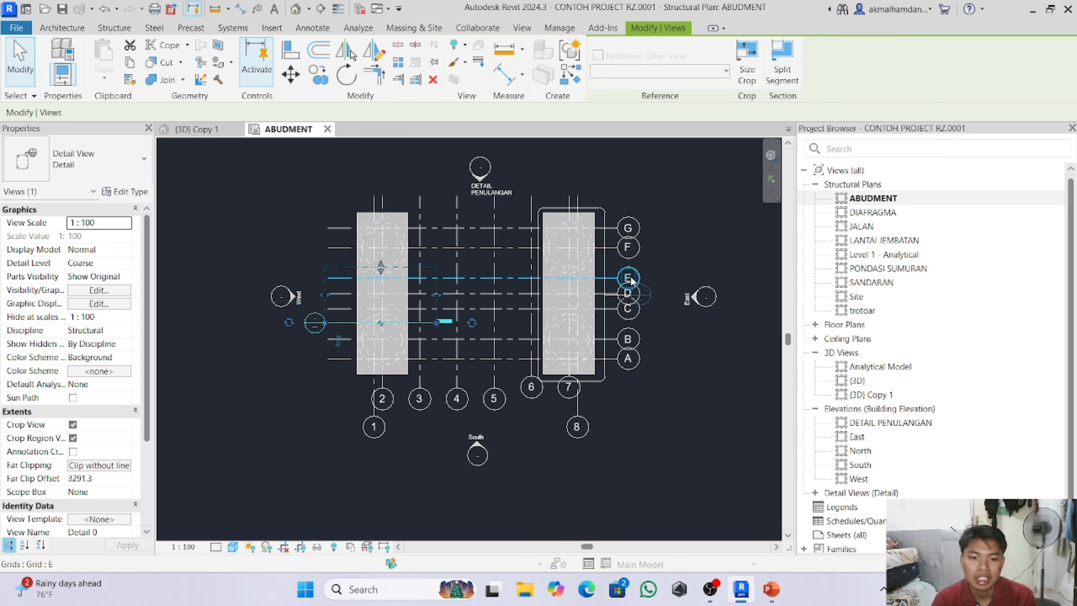
pyautogui.scroll(-1, 645, 284)
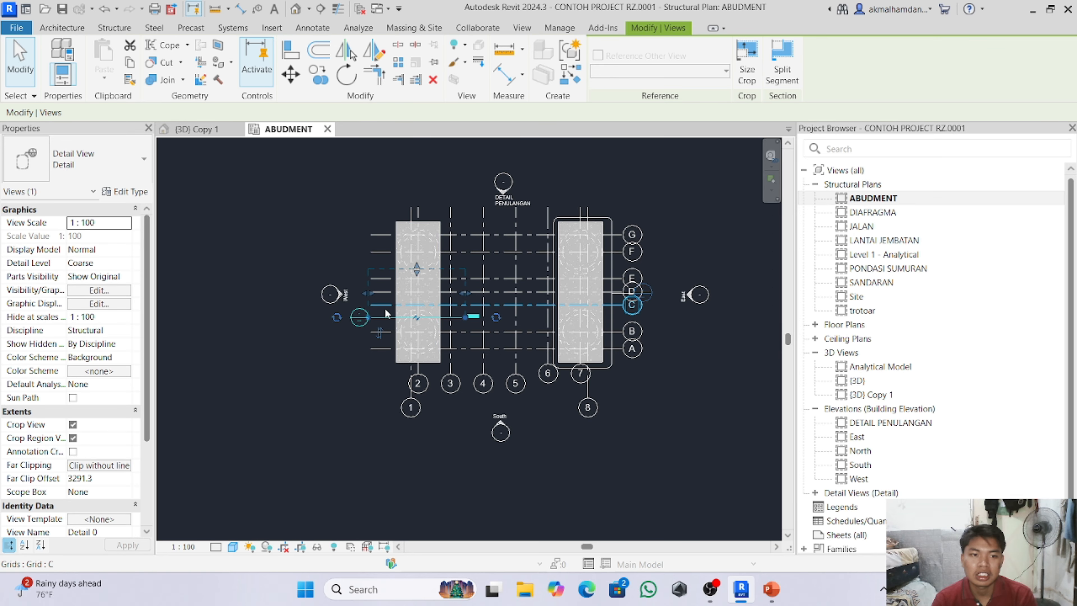
pyautogui.scroll(1, 342, 322)
pyautogui.scroll(2, 339, 326)
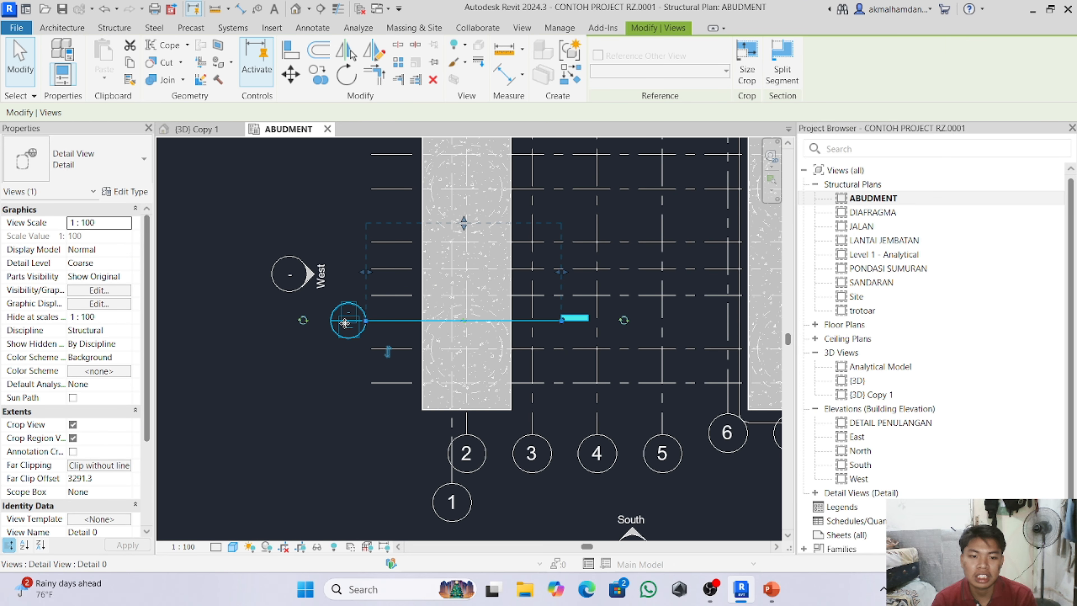
pyautogui.scroll(-1, 345, 323)
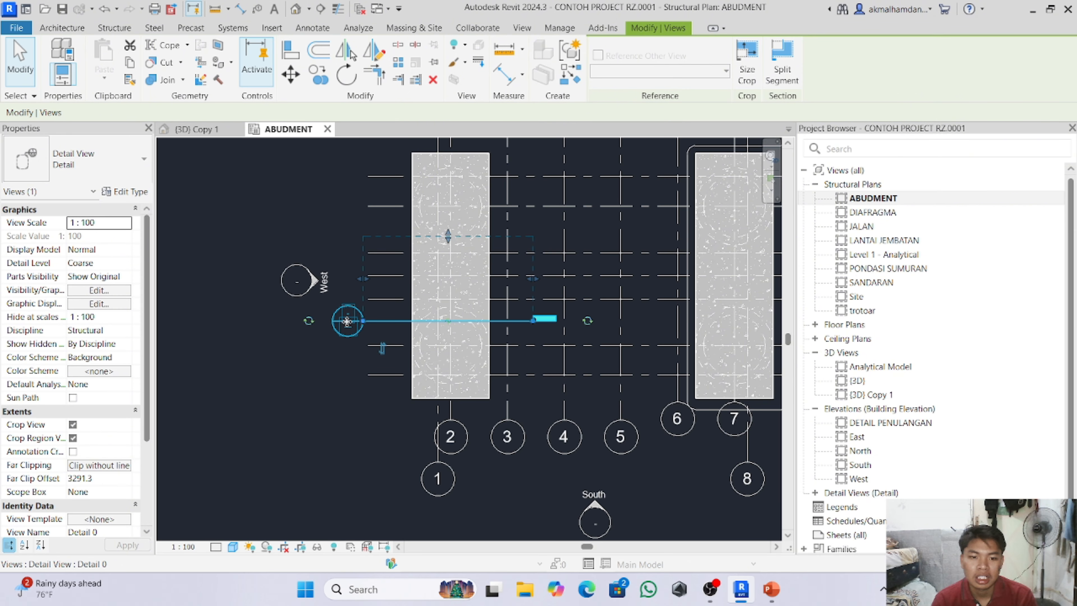
pyautogui.scroll(2, 347, 321)
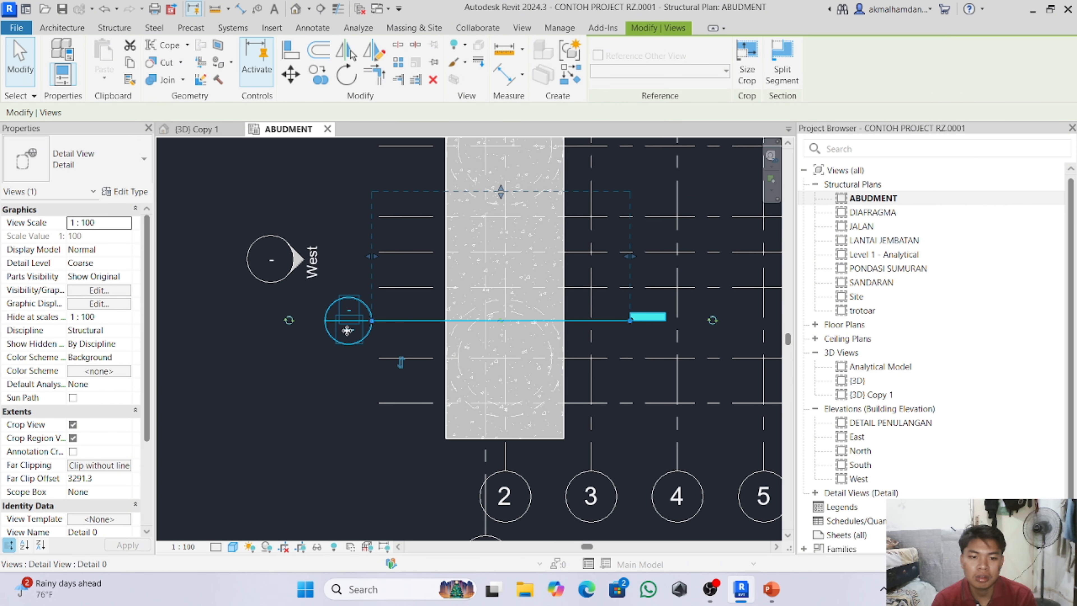
pyautogui.scroll(-2, 347, 331)
pyautogui.rightClick(345, 318)
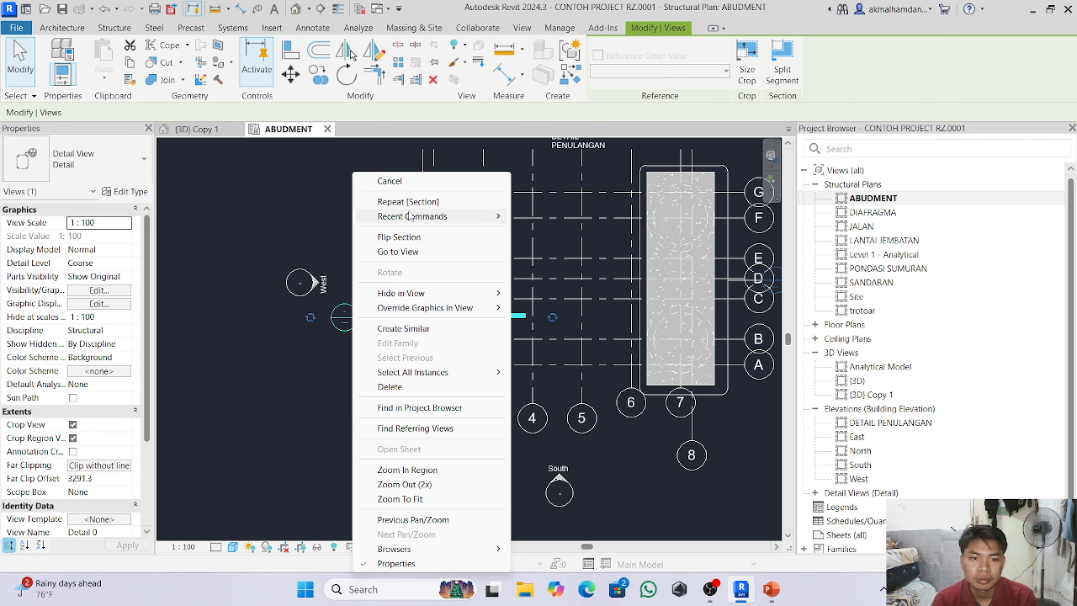
pyautogui.click(286, 363)
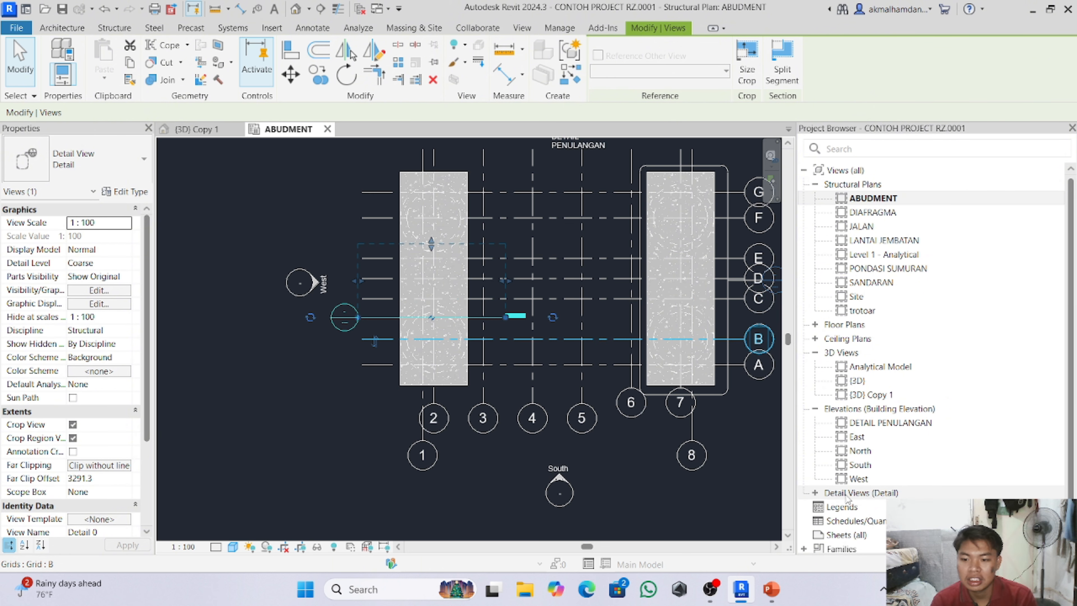
# - Expand the detail views and open DETAIL TULANGAN followed by the new section view Detail 0
pyautogui.click(817, 494)
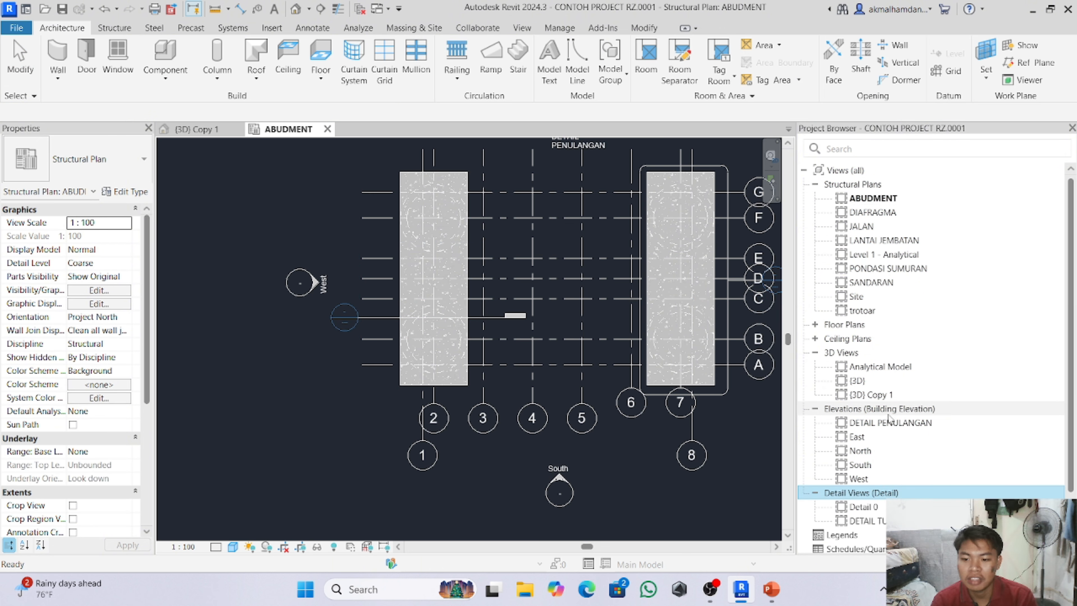
pyautogui.scroll(-2, 868, 458)
pyautogui.click(867, 452)
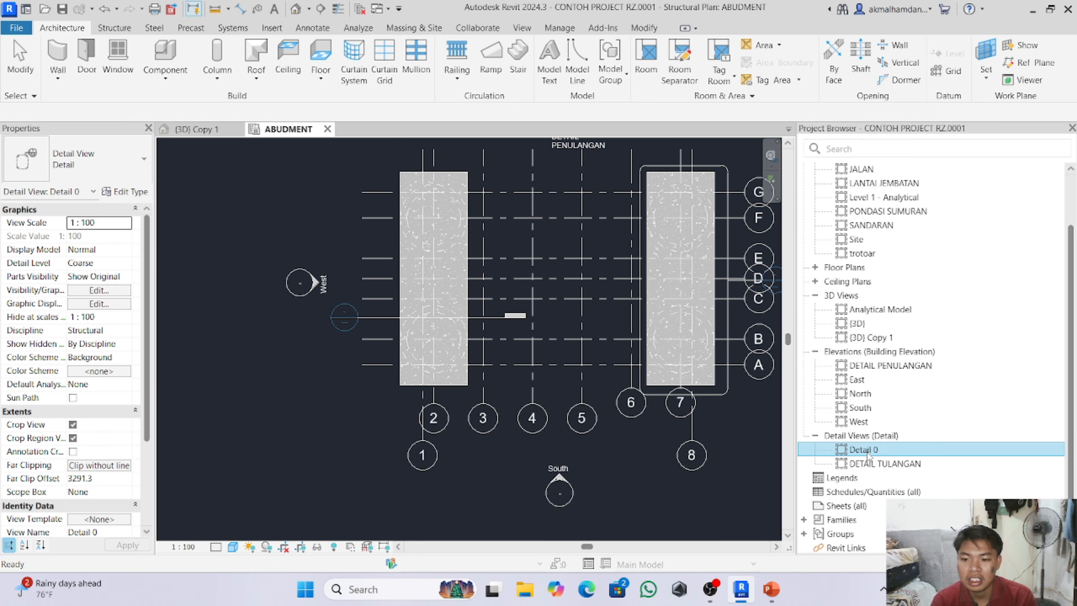
pyautogui.click(869, 466)
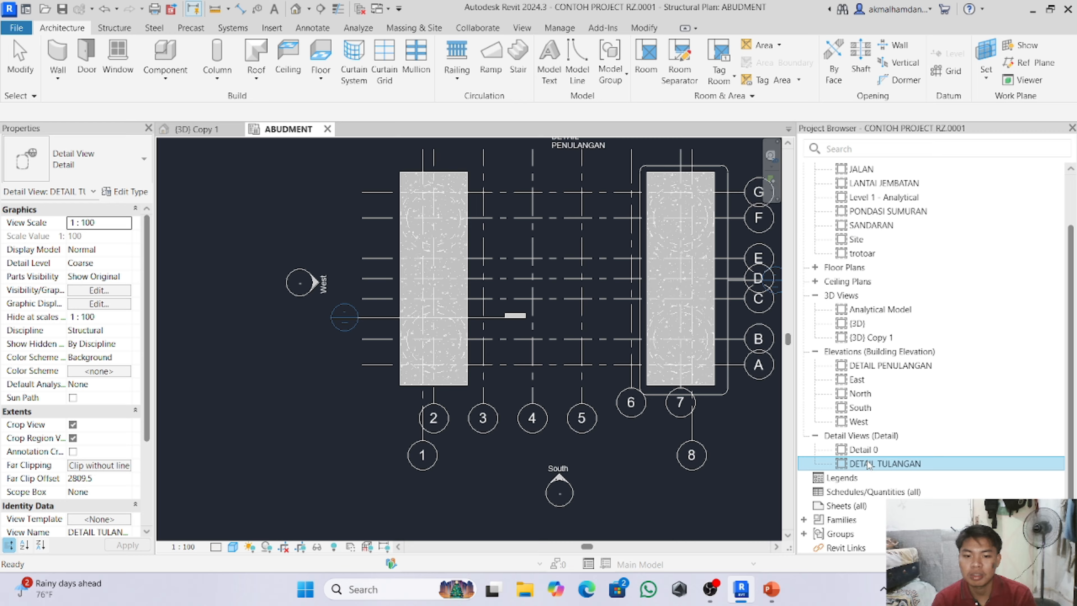
pyautogui.doubleClick(869, 466)
pyautogui.click(867, 451)
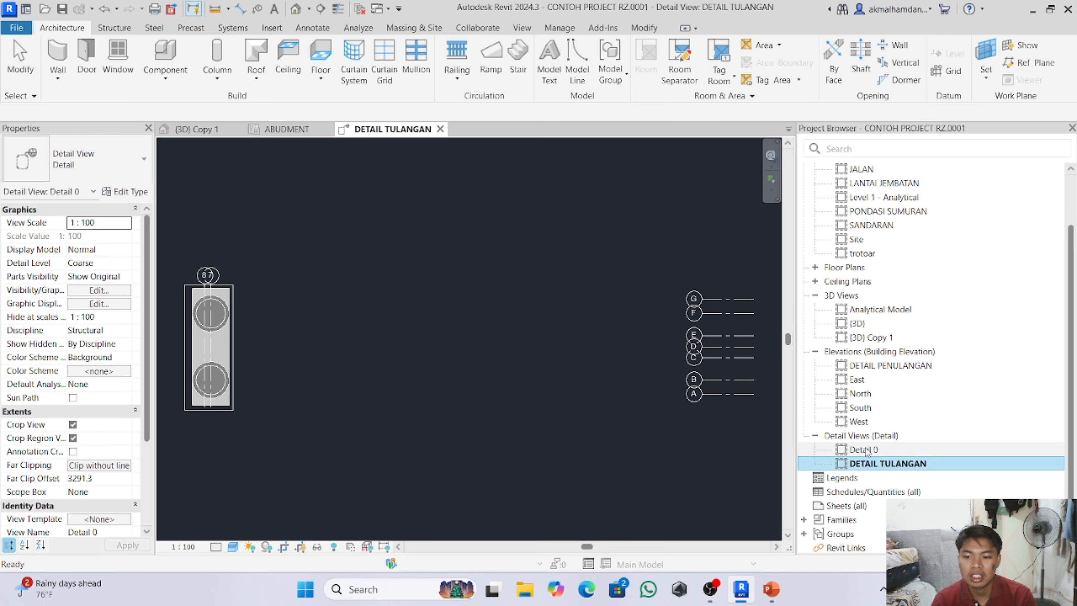
pyautogui.doubleClick(867, 450)
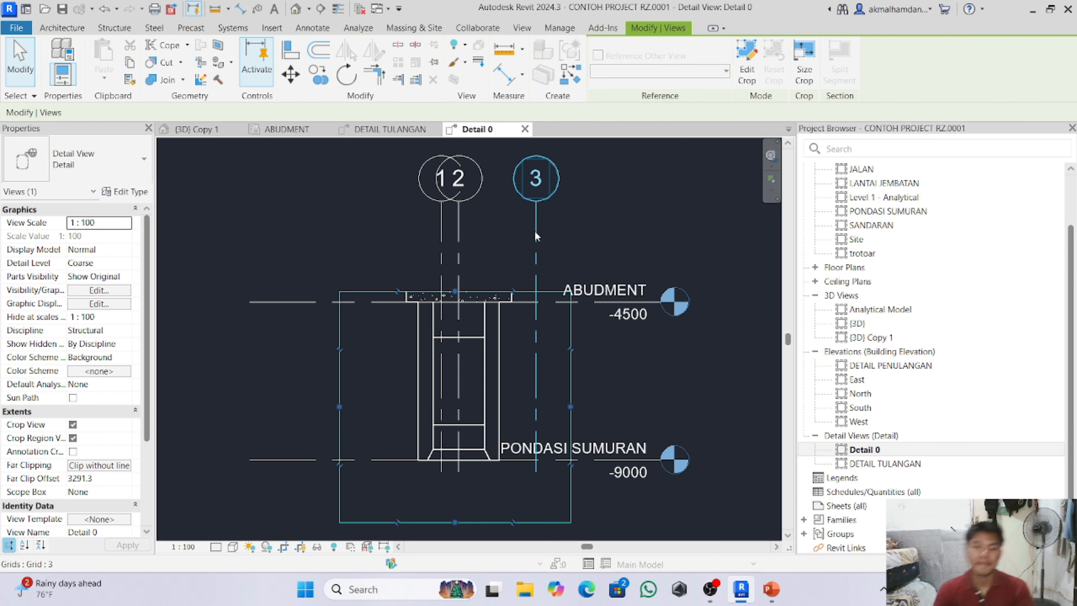
# - Extend the upper edge of the Detail 0 crop region above the trotoar level to include the whole abutment and deck
pyautogui.scroll(-1, 525, 256)
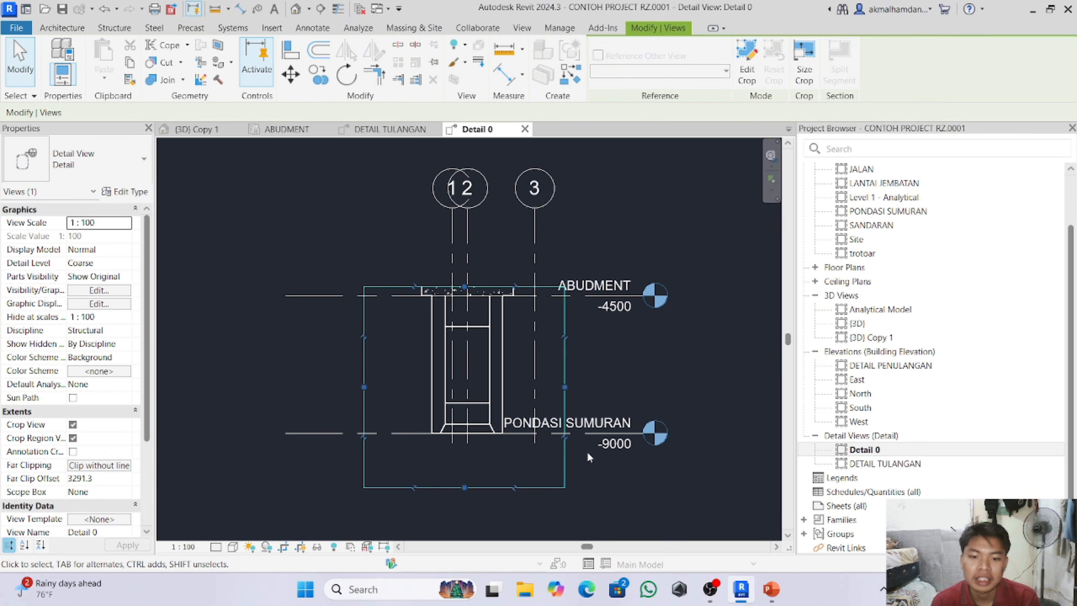
pyautogui.scroll(-1, 587, 478)
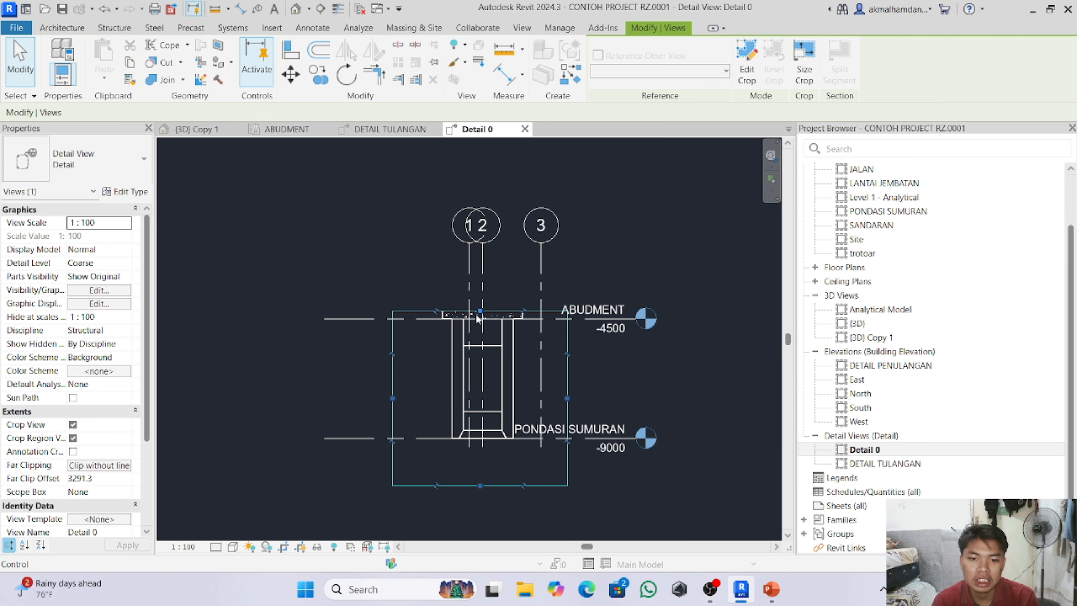
pyautogui.moveTo(479, 311); pyautogui.dragTo(481, 173)
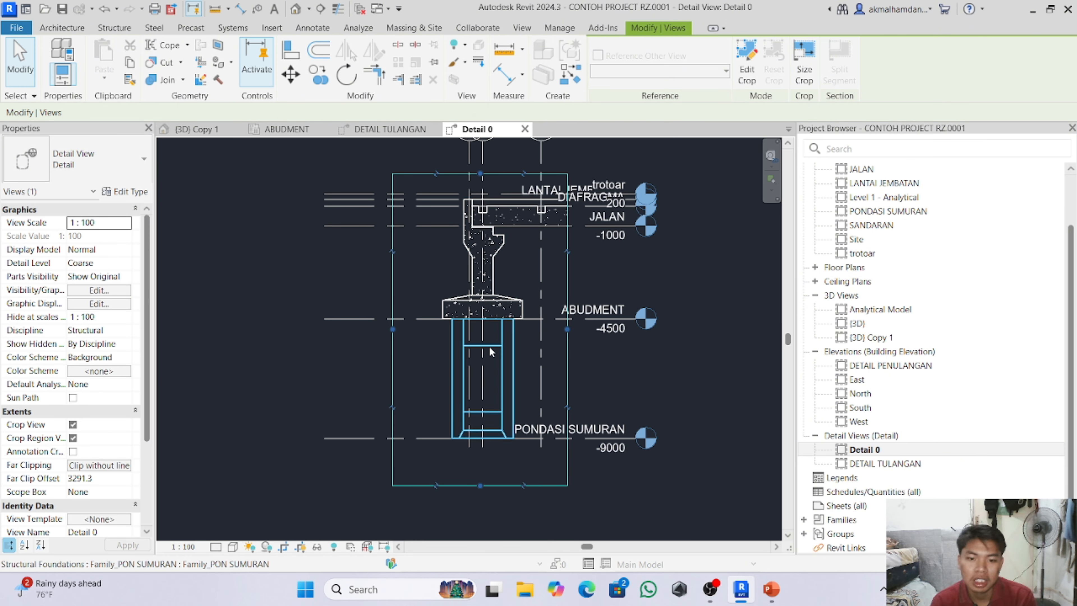
pyautogui.scroll(-1, 526, 452)
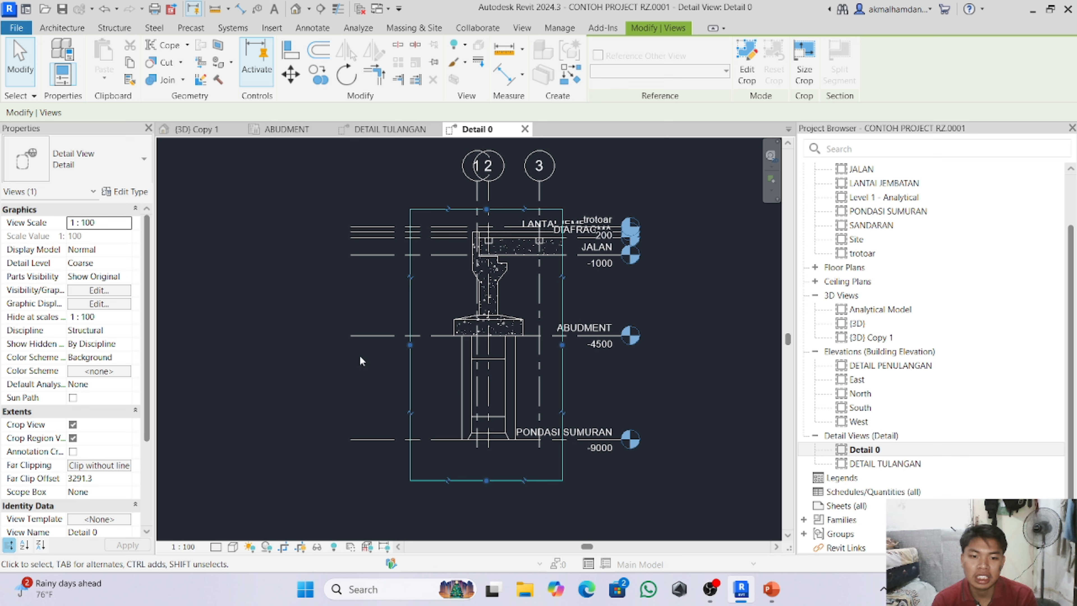
# - Hide the well foundation below the abutment and the vertical grid lines in the Detail 0 view
pyautogui.click(393, 363)
pyautogui.moveTo(602, 414); pyautogui.dragTo(629, 486)
pyautogui.moveTo(616, 389); pyautogui.dragTo(406, 401)
pyautogui.rightClick(493, 374)
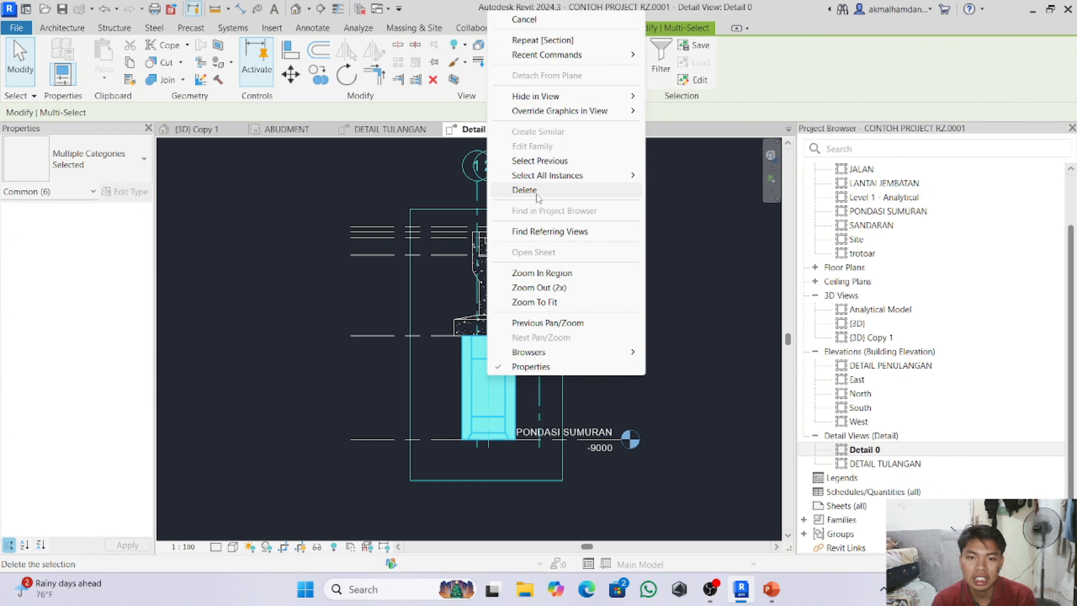
pyautogui.moveTo(551, 100)
pyautogui.click(664, 97)
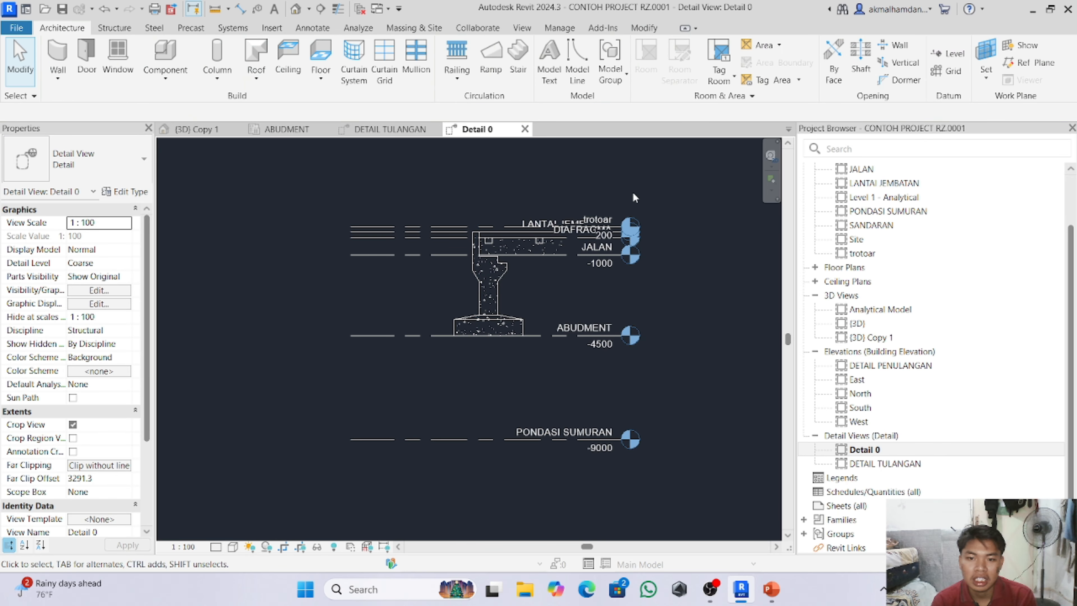
# - Hide the deck and the upper level lines from trotoar down to JALAN in the Detail 0 view
pyautogui.moveTo(634, 193); pyautogui.dragTo(590, 283)
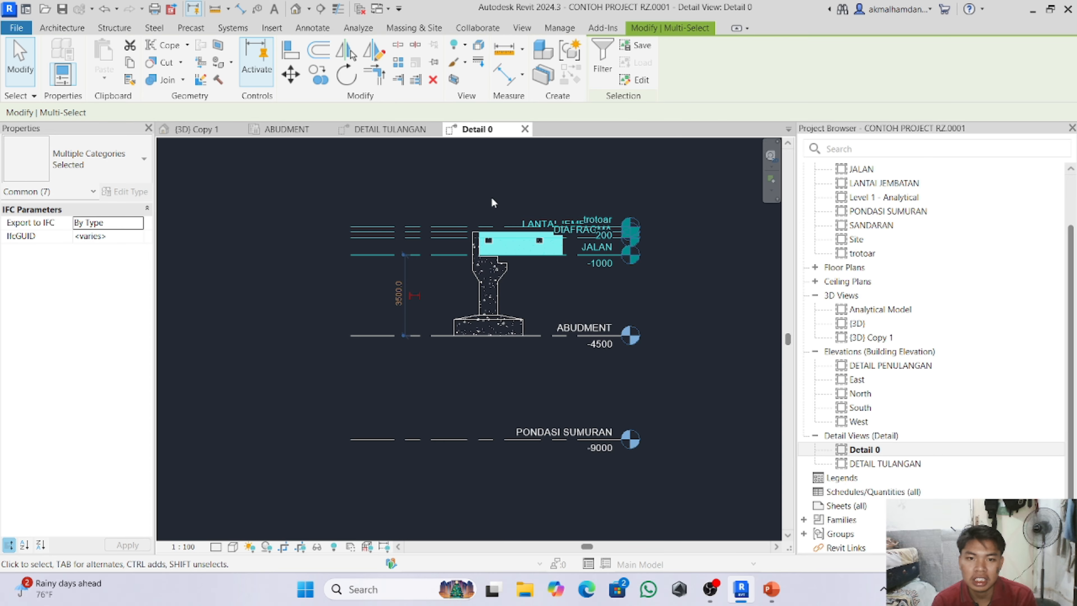
pyautogui.rightClick(513, 229)
pyautogui.moveTo(557, 293)
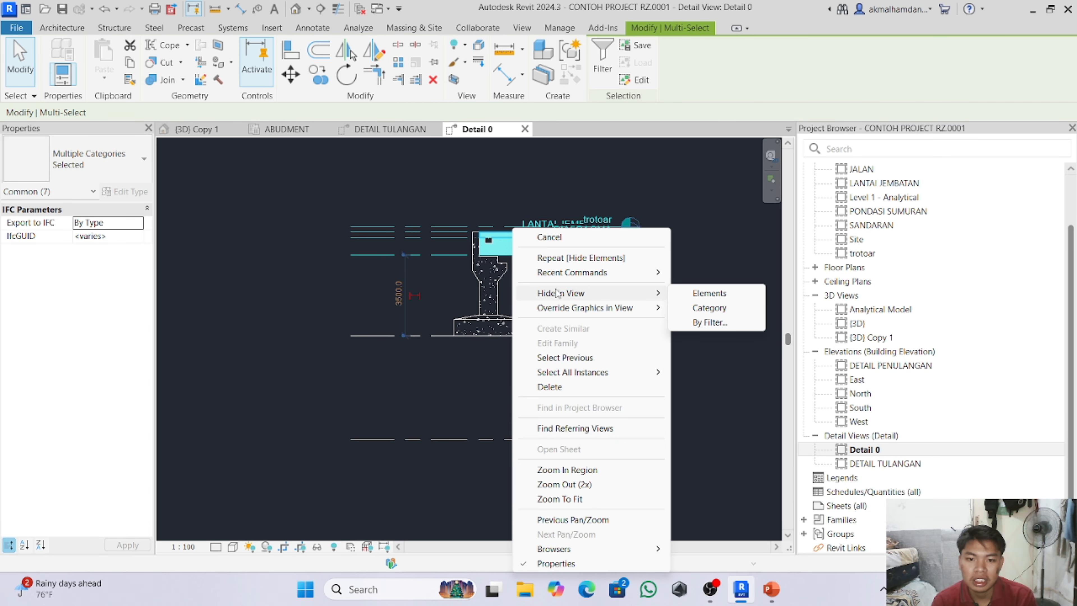
pyautogui.click(733, 294)
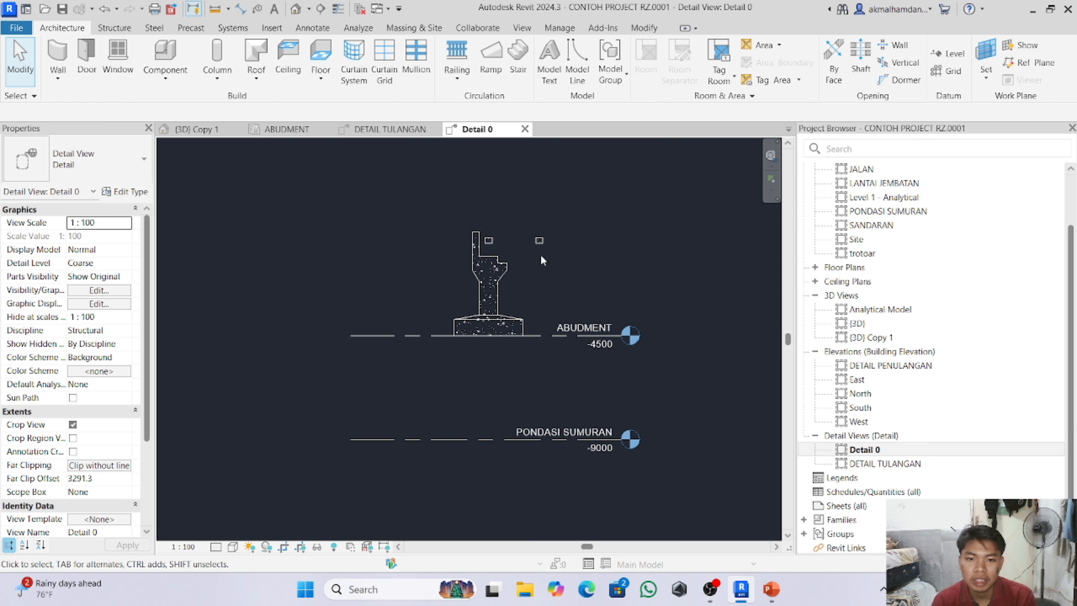
# - Hide the ABUDMENT and PONDASI SUMURAN level lines in the Detail 0 view
pyautogui.moveTo(634, 273); pyautogui.dragTo(595, 457)
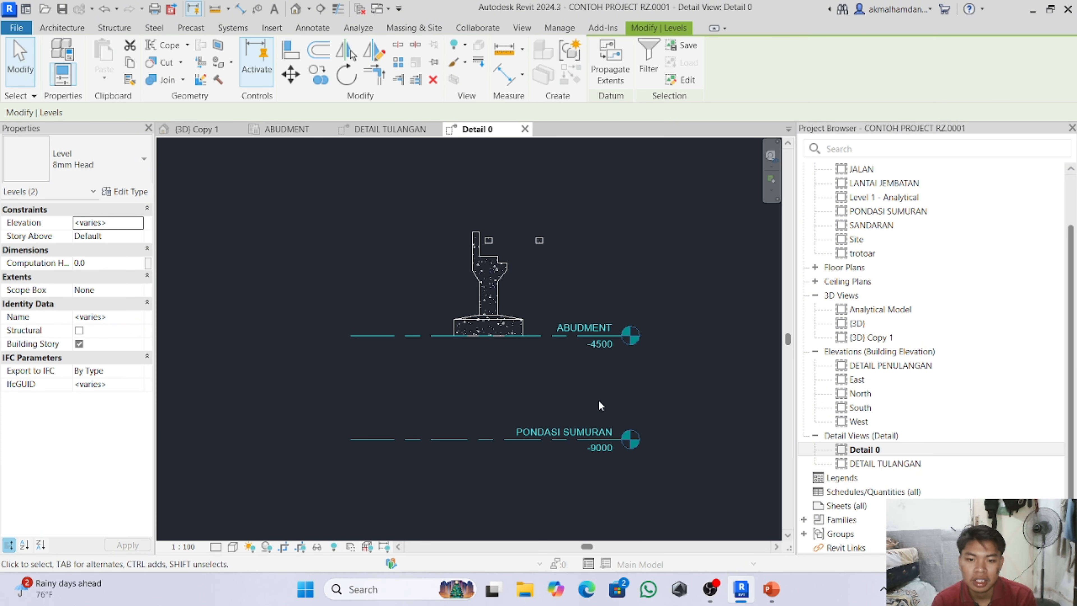
pyautogui.rightClick(586, 334)
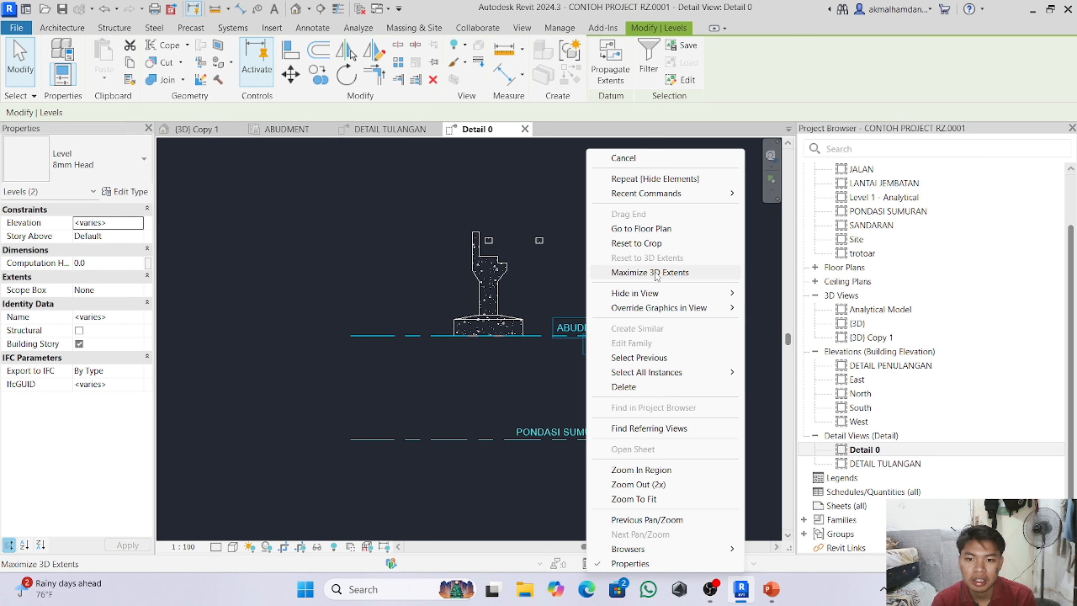
pyautogui.moveTo(649, 296)
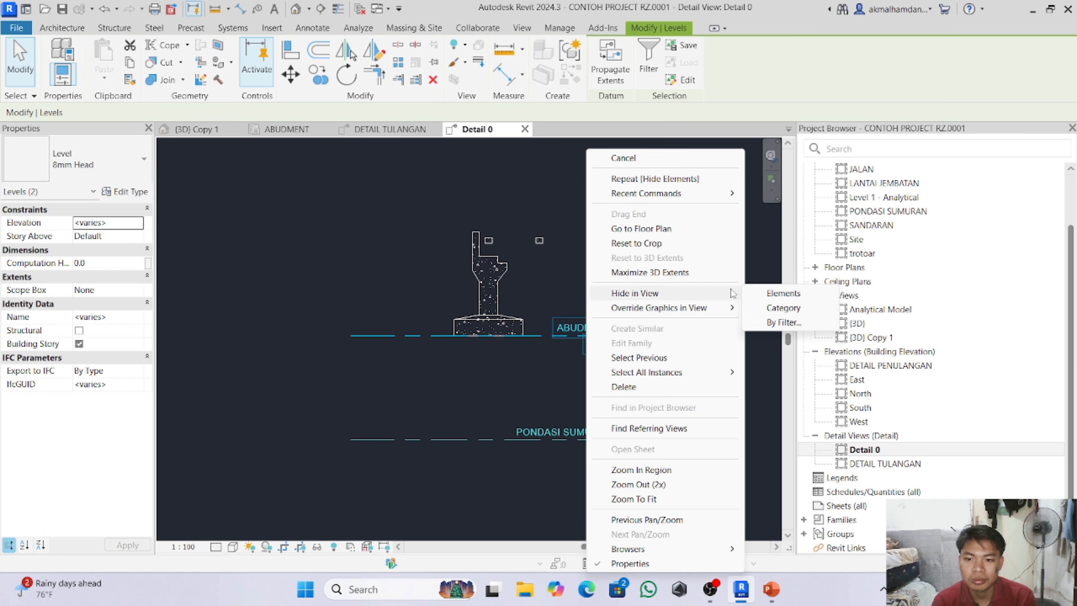
pyautogui.click(783, 294)
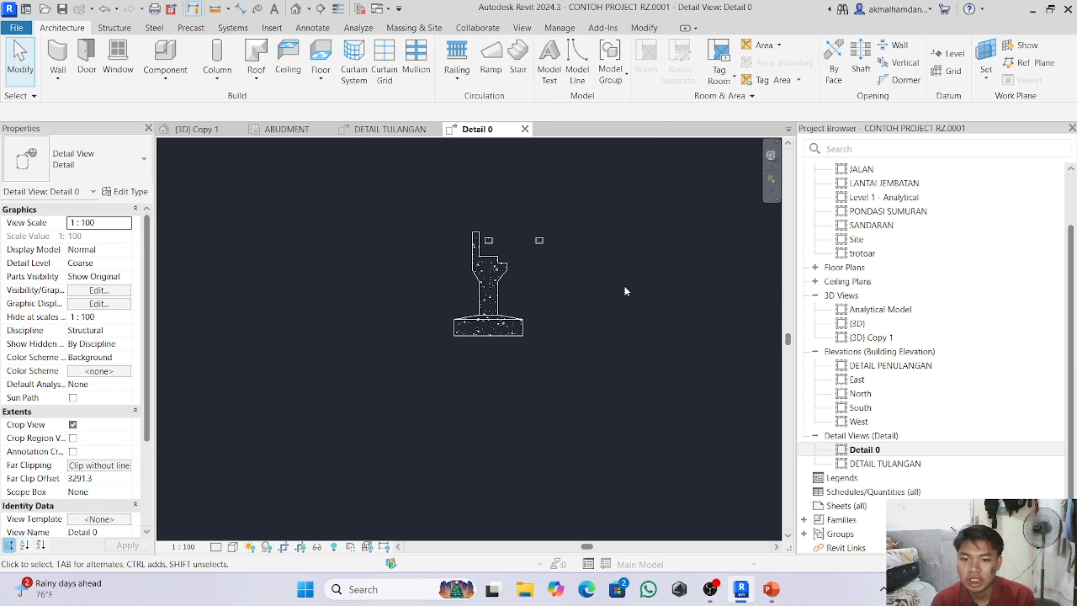
# - Hide the DIAFRAGMA 300X500 beam farther from the abutment wall in this view
pyautogui.click(540, 240)
pyautogui.rightClick(540, 240)
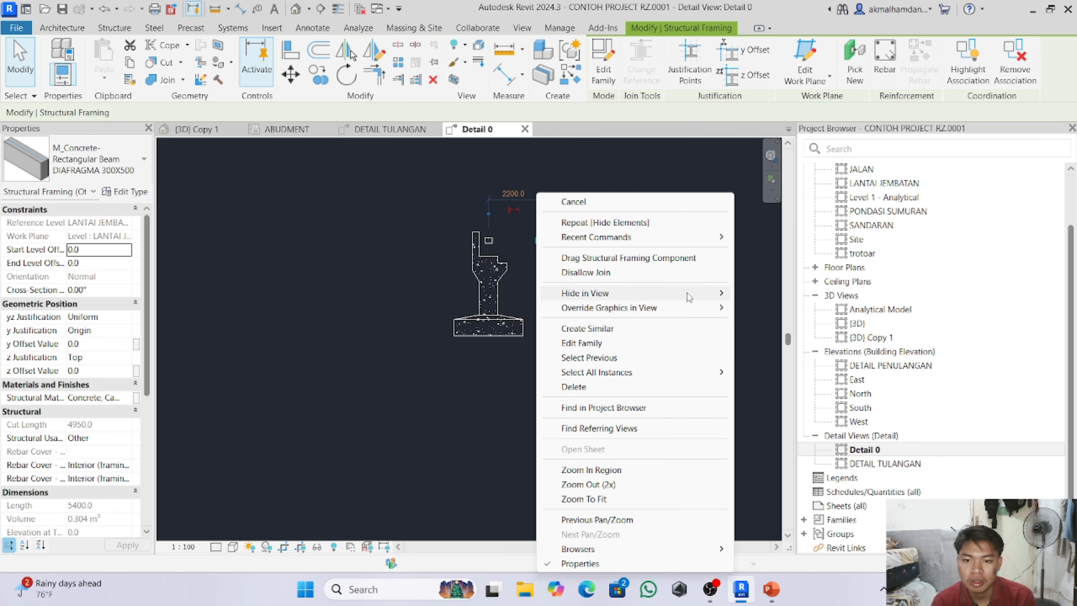
pyautogui.click(768, 293)
pyautogui.scroll(1, 494, 241)
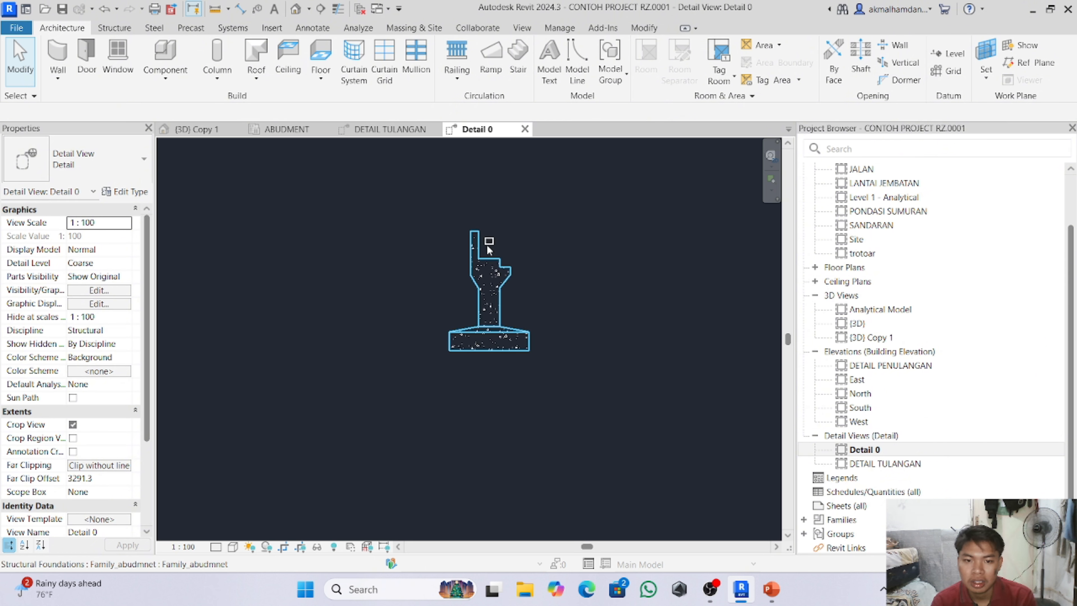
pyautogui.scroll(3, 492, 235)
pyautogui.scroll(3, 495, 236)
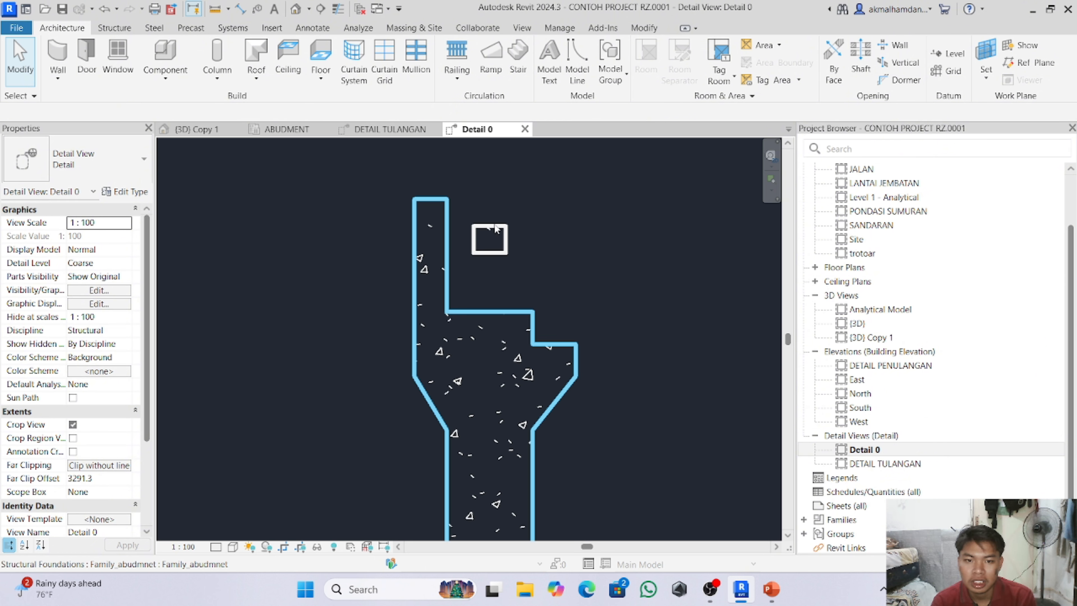
pyautogui.click(508, 222)
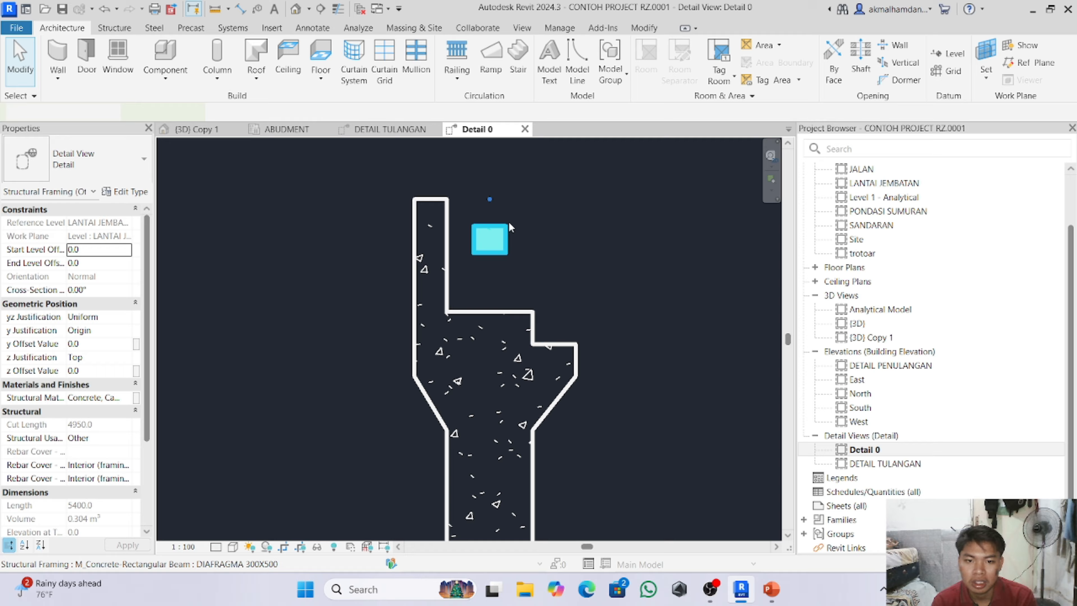
pyautogui.click(481, 236)
pyautogui.rightClick(481, 236)
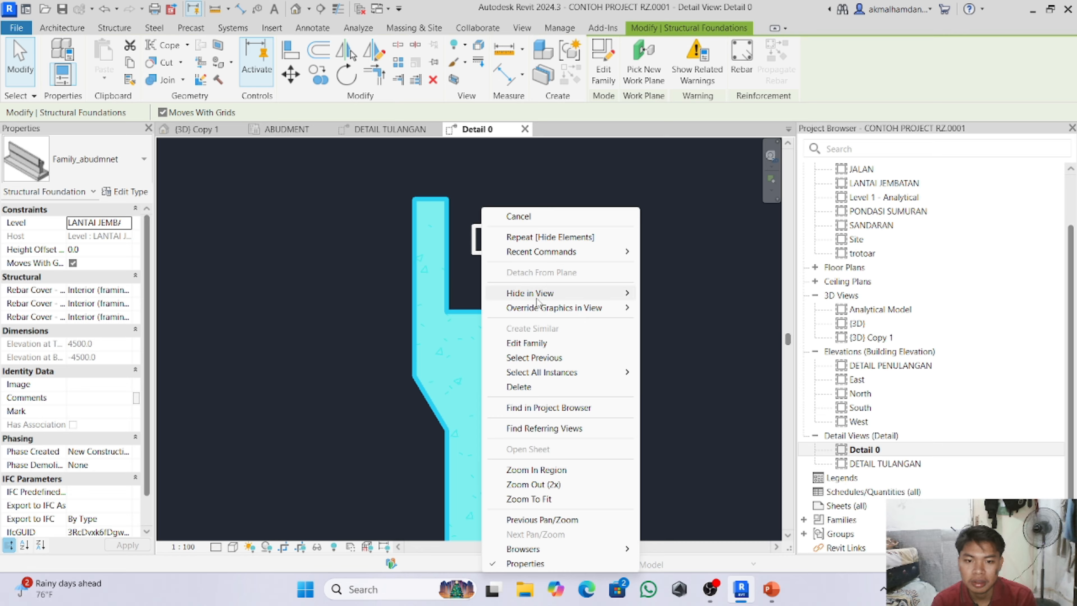
pyautogui.moveTo(537, 297)
pyautogui.click(679, 292)
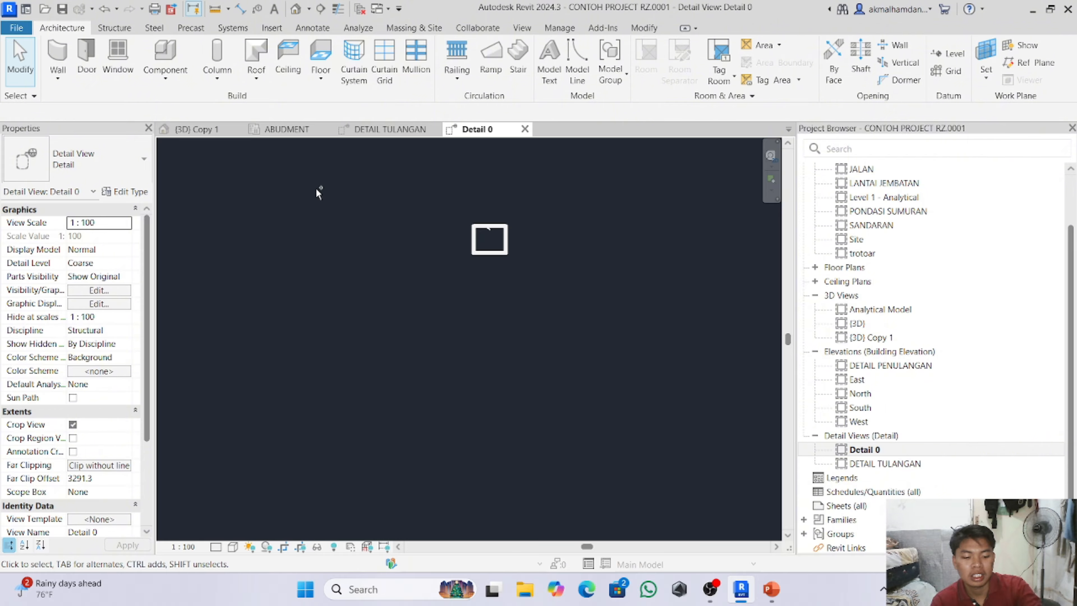
pyautogui.hotkey('ctrl', 'z')
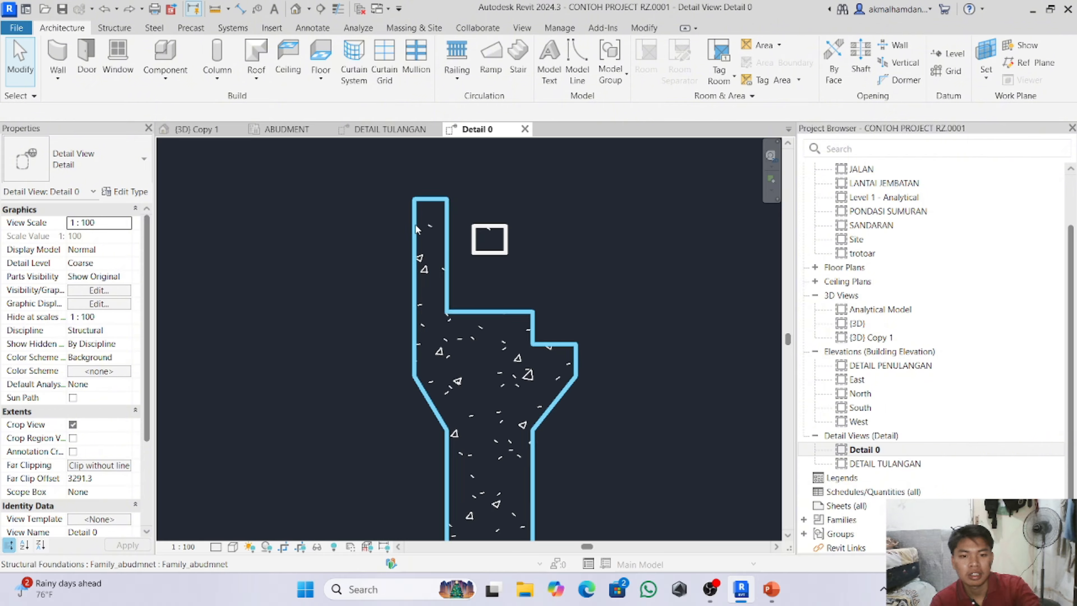
# - Hide the remaining DIAFRAGMA 300X500 beam beside the abutment's upper wall, leaving only the abutment section in view
pyautogui.click(509, 242)
pyautogui.rightClick(508, 241)
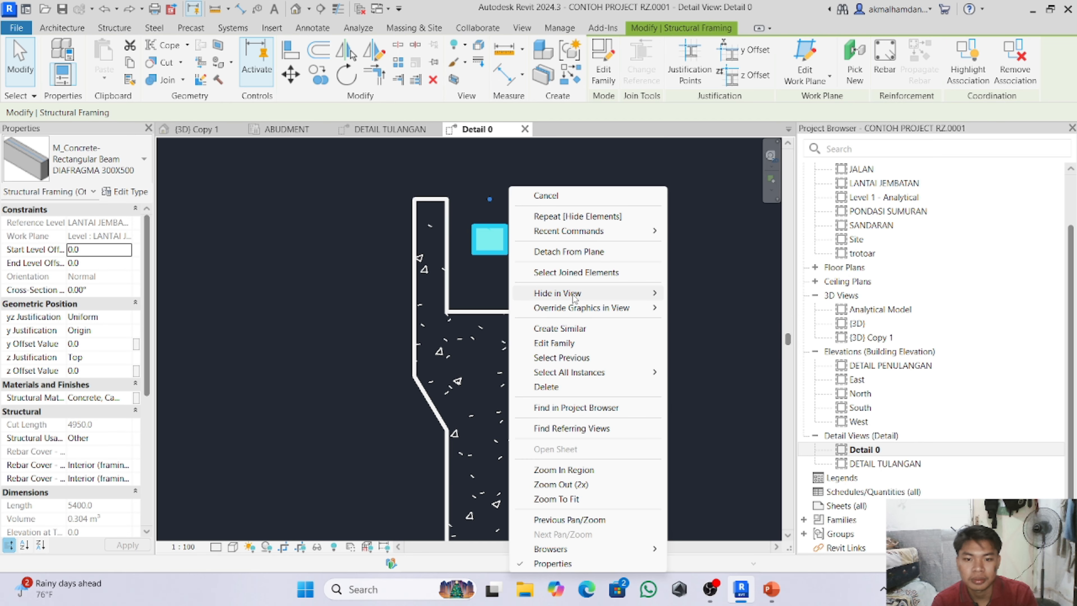
pyautogui.moveTo(633, 292)
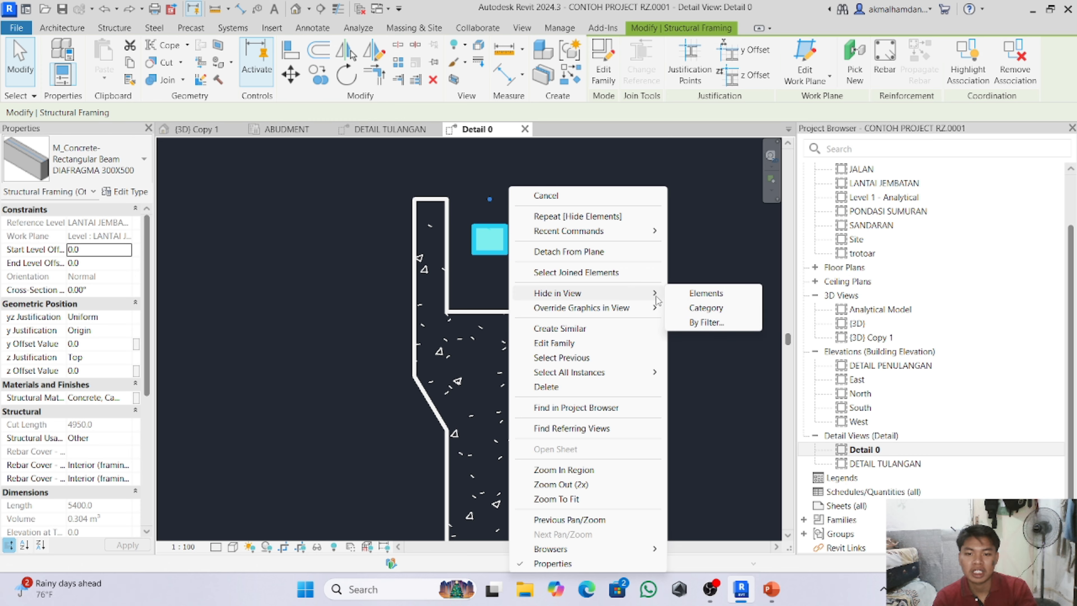
pyautogui.click(684, 294)
pyautogui.scroll(-1, 537, 199)
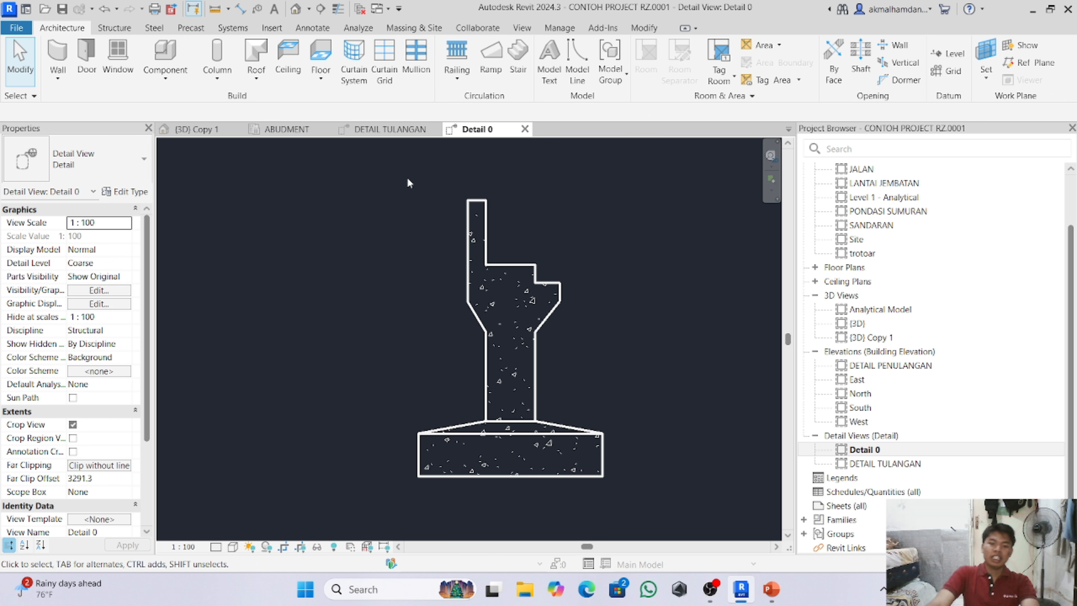
pyautogui.scroll(-1, 330, 190)
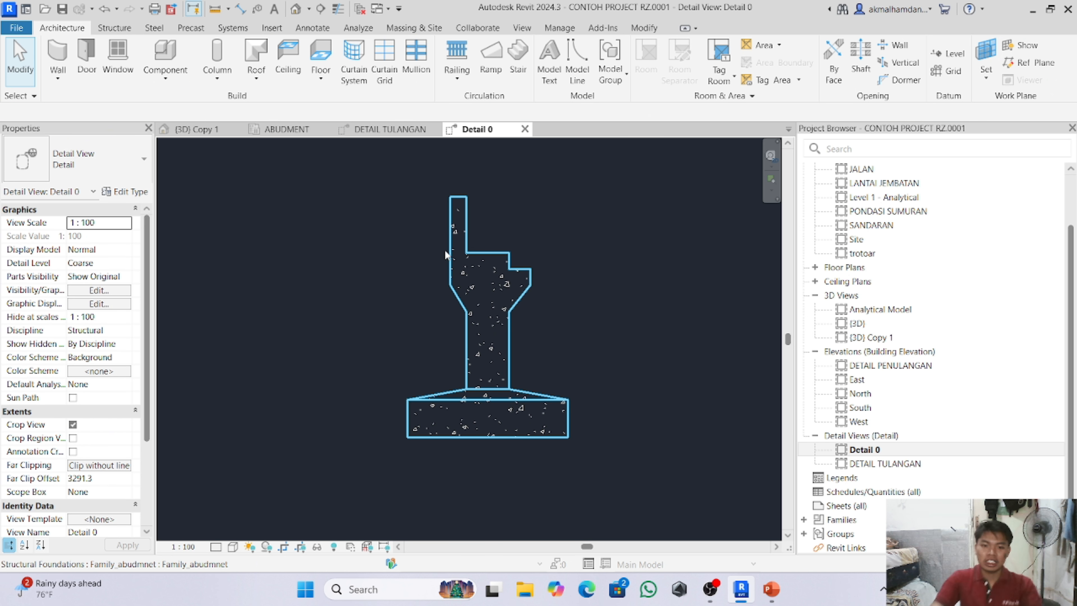
pyautogui.scroll(1, 473, 161)
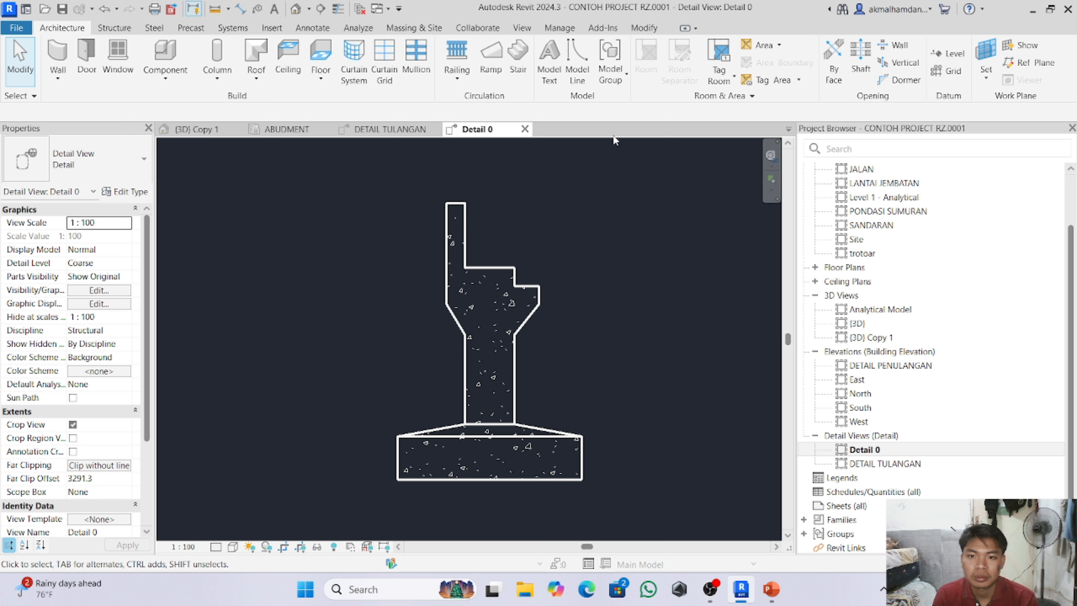
# - In the rebar cover settings, rename the 70 mm selimut beton entry to "selimut beton" and set its cover to 40 mm
pyautogui.click(114, 27)
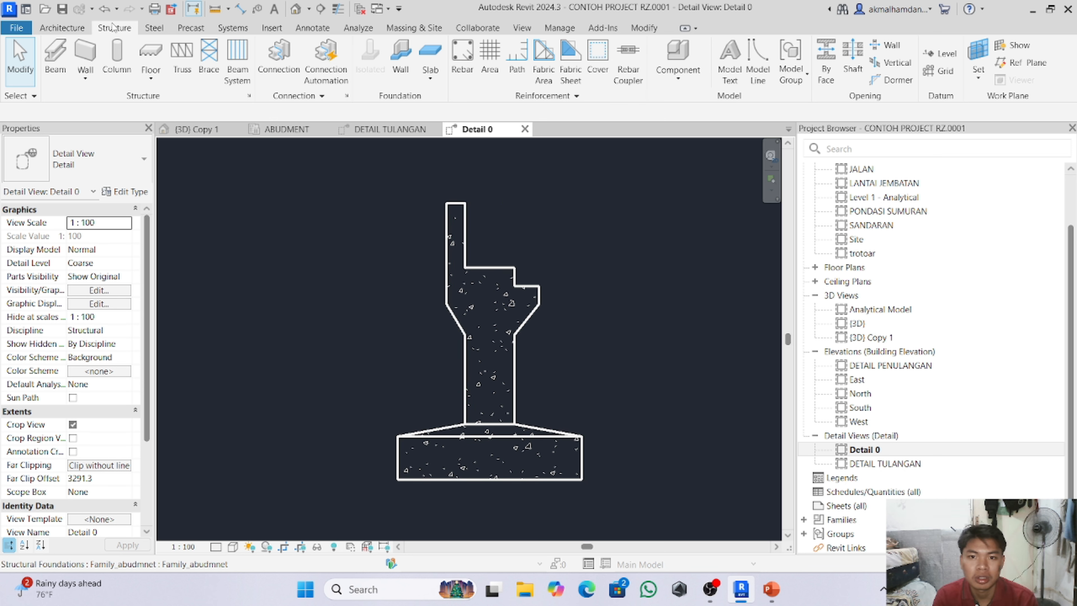
pyautogui.click(599, 54)
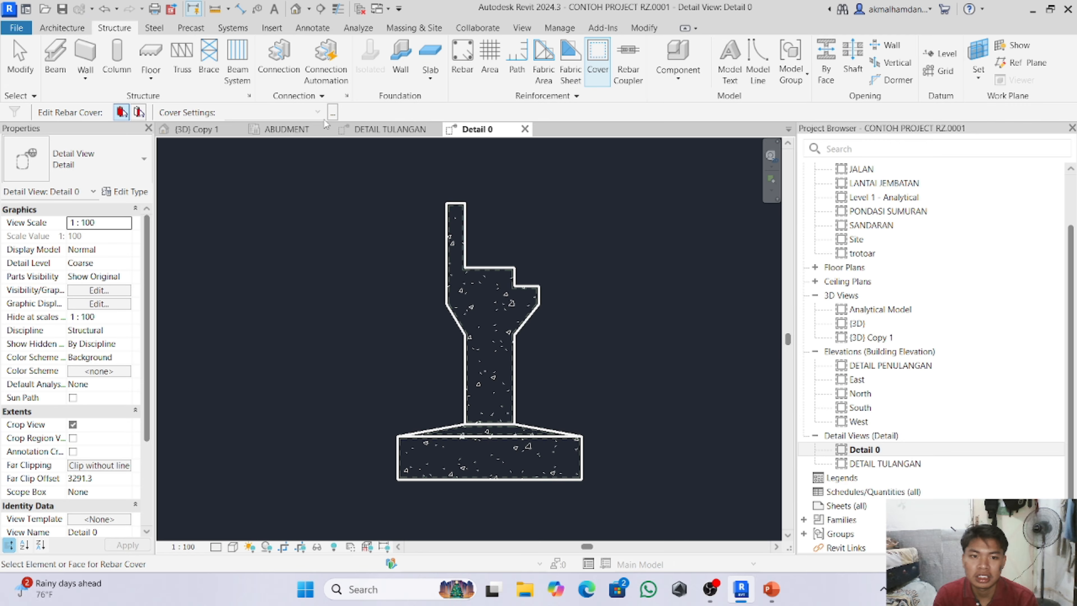
pyautogui.click(332, 112)
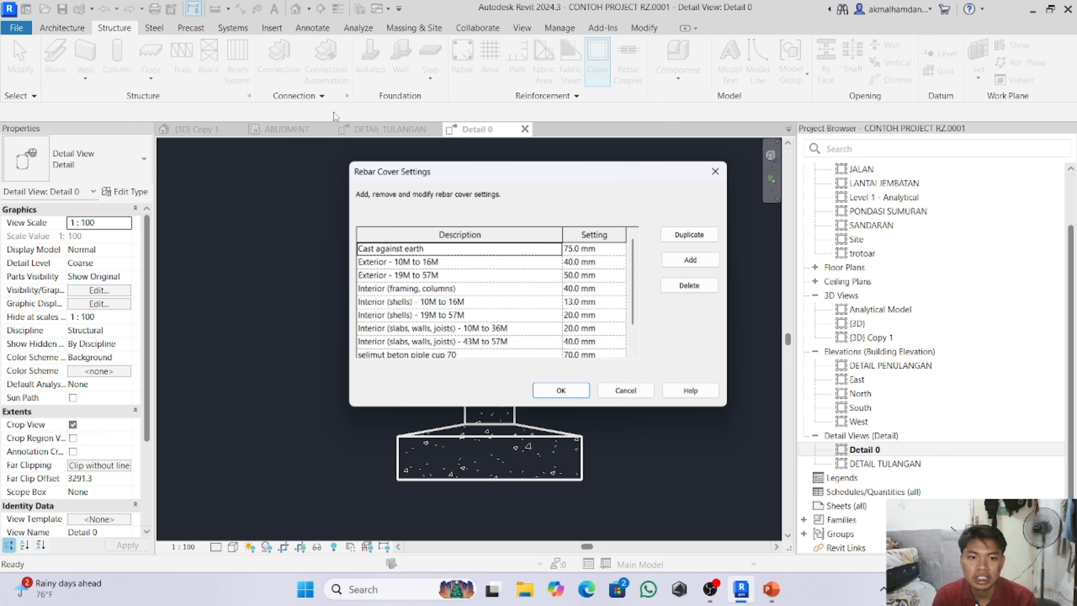
pyautogui.scroll(-1, 462, 342)
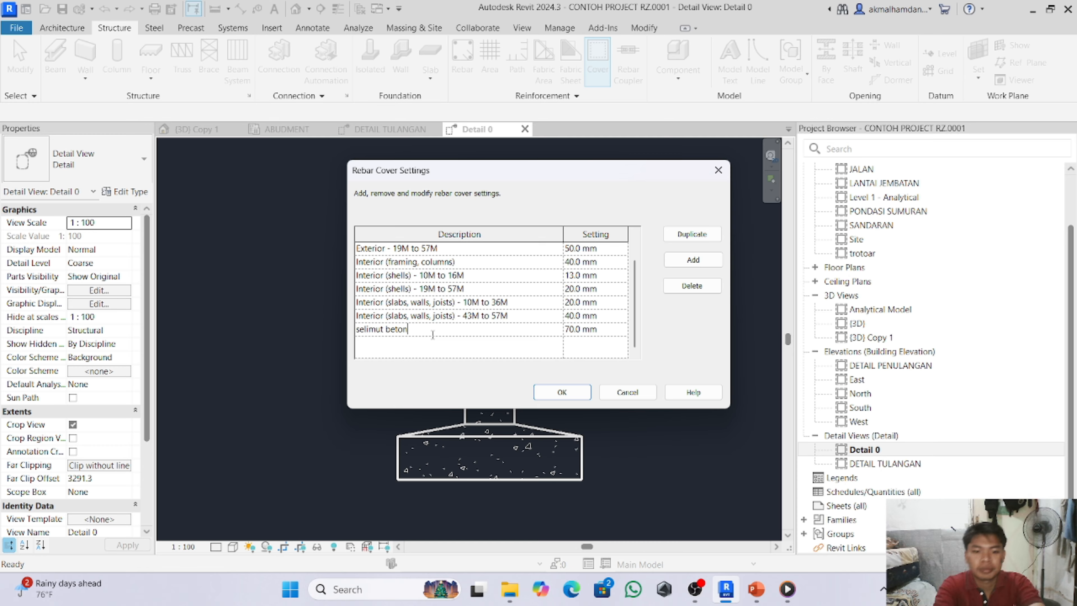
pyautogui.click(570, 332)
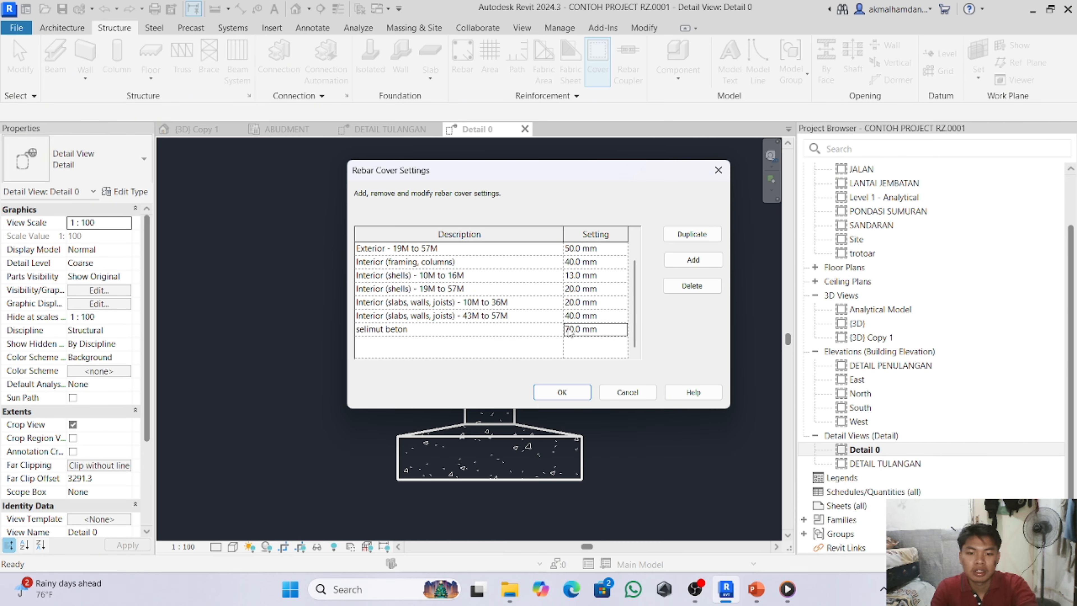
pyautogui.click(567, 329)
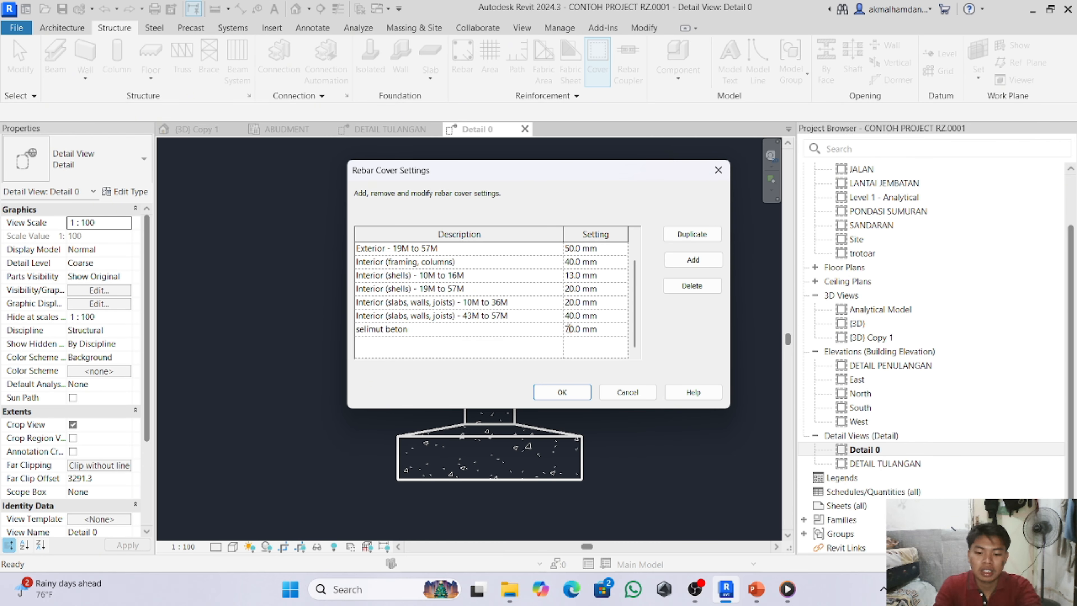
pyautogui.press('Delete')
pyautogui.write('4')
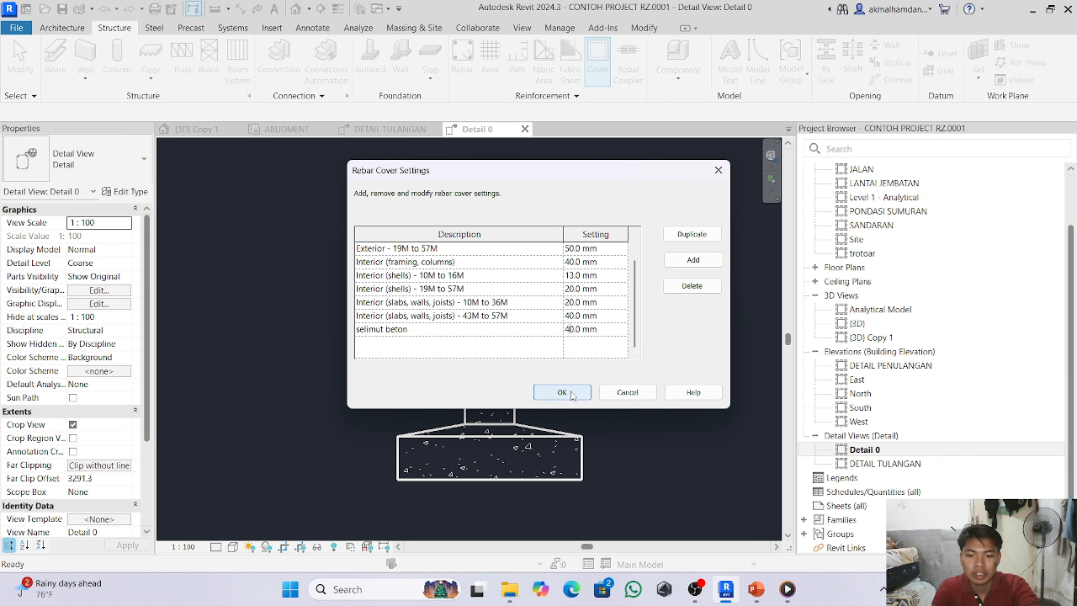
pyautogui.click(562, 392)
# - Check the rebar cover type assigned to the abutment, then leave the Cover command and inspect the abutment's properties
pyautogui.click(518, 366)
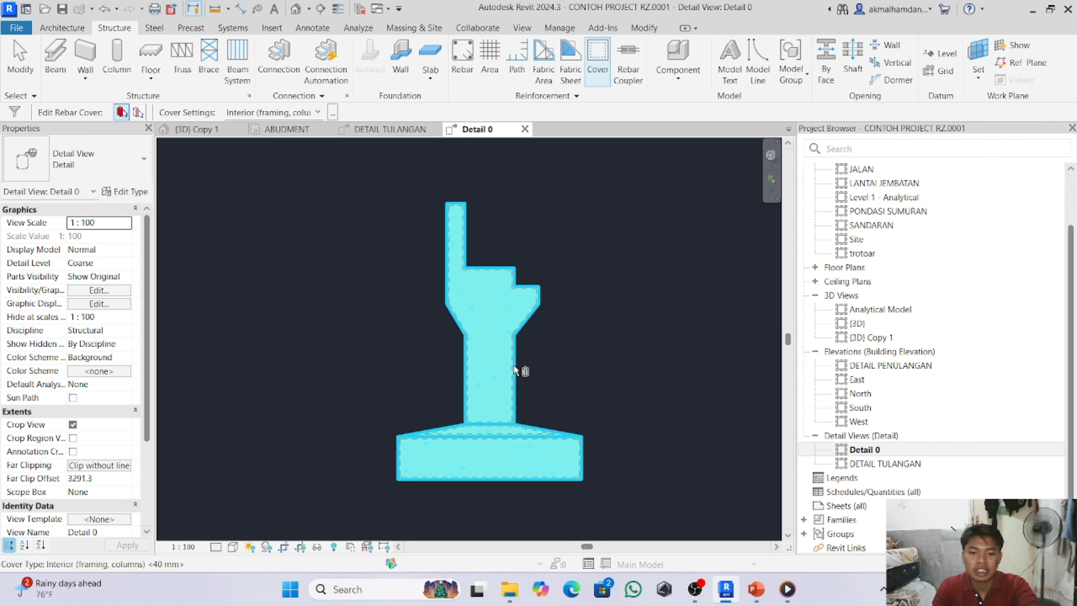
pyautogui.rightClick(503, 358)
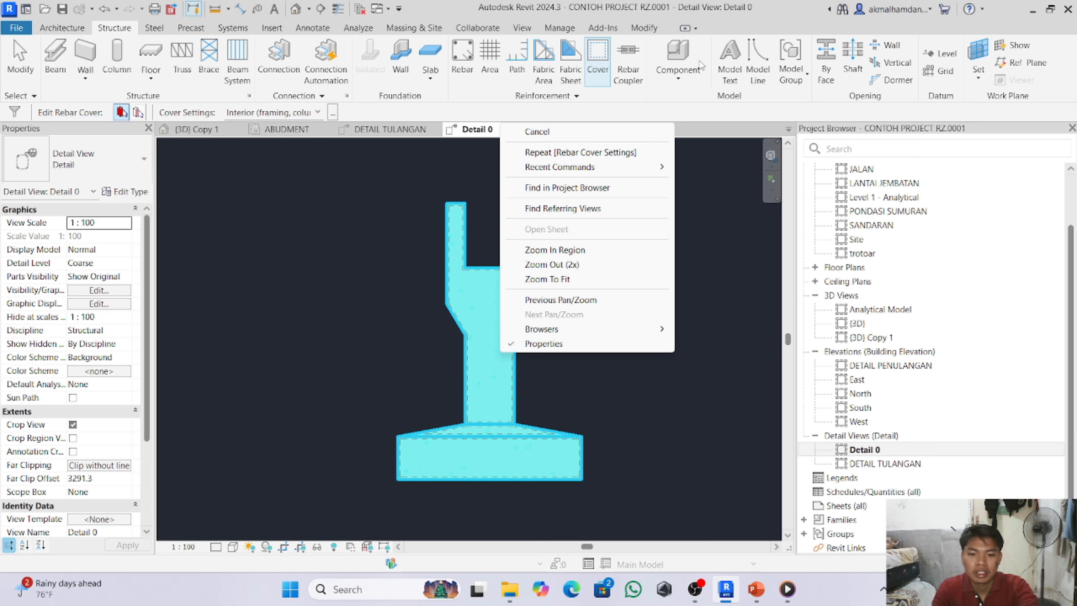
pyautogui.click(608, 134)
pyautogui.scroll(4, 477, 448)
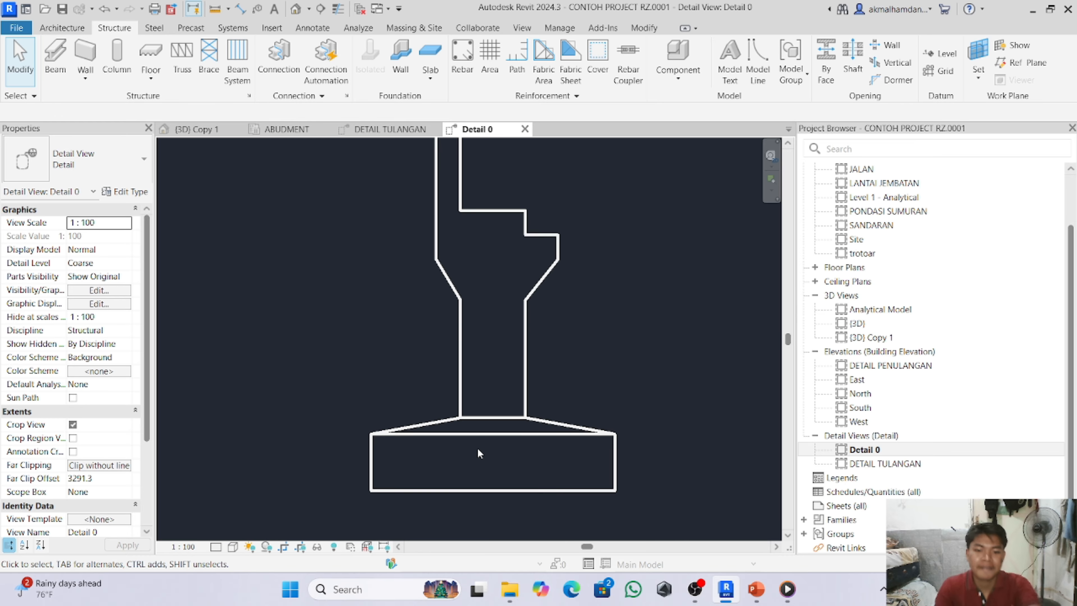
pyautogui.click(485, 430)
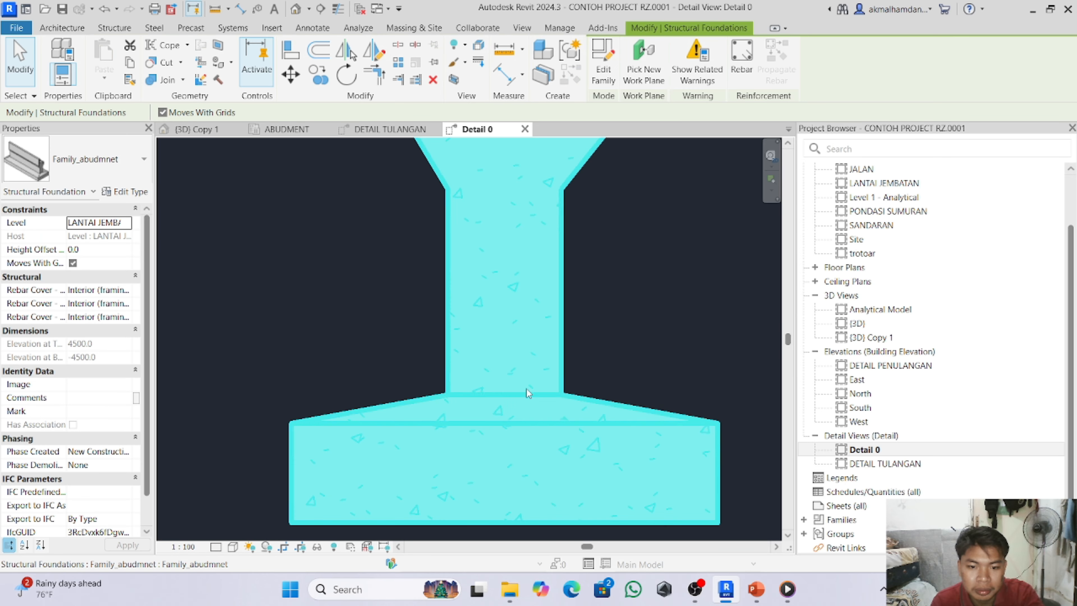
pyautogui.click(586, 334)
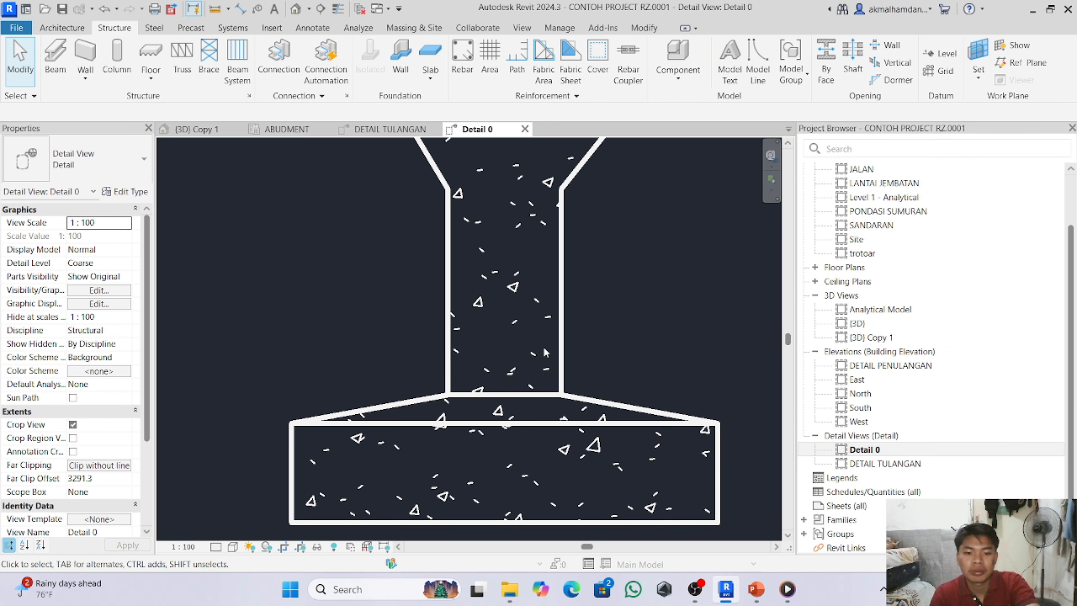
# - Start placing structural rebar, accept the rebar shape definition notice, and browse the available rebar shapes
pyautogui.scroll(-2, 512, 205)
pyautogui.click(469, 80)
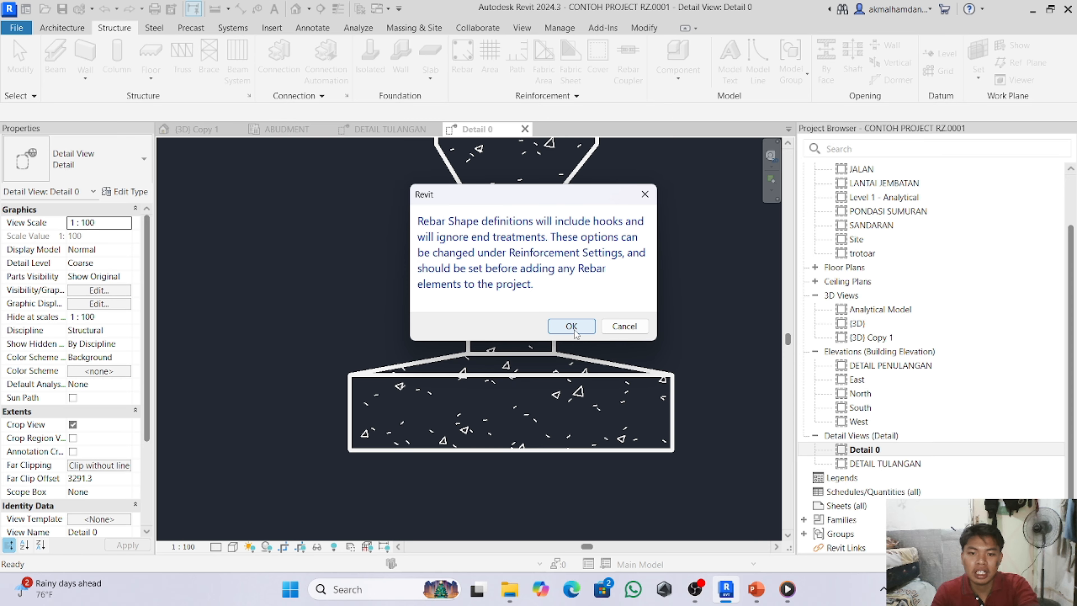
pyautogui.click(571, 326)
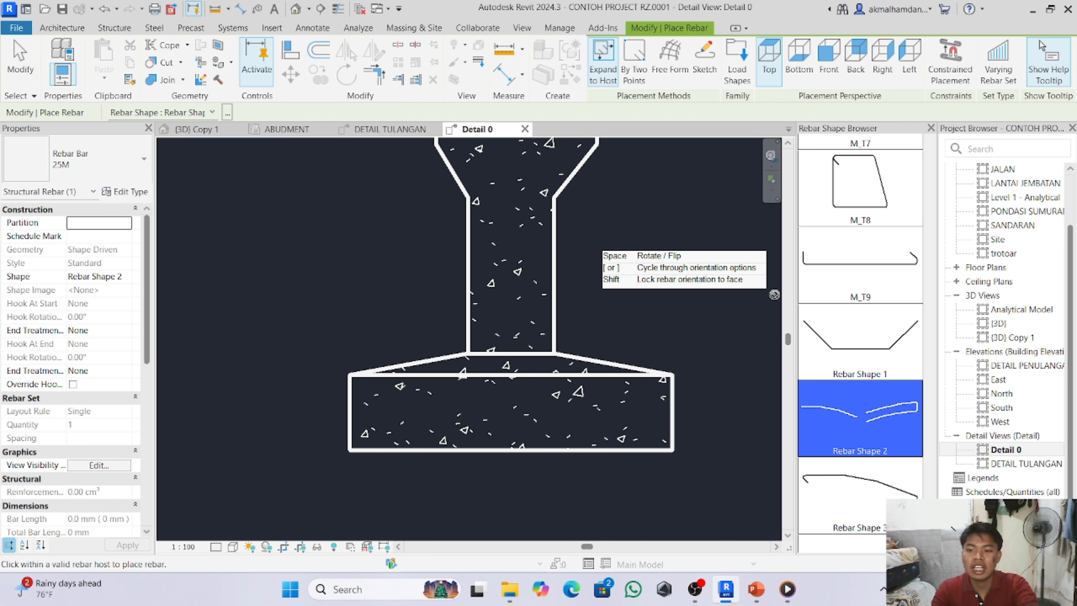
pyautogui.scroll(-4, 832, 336)
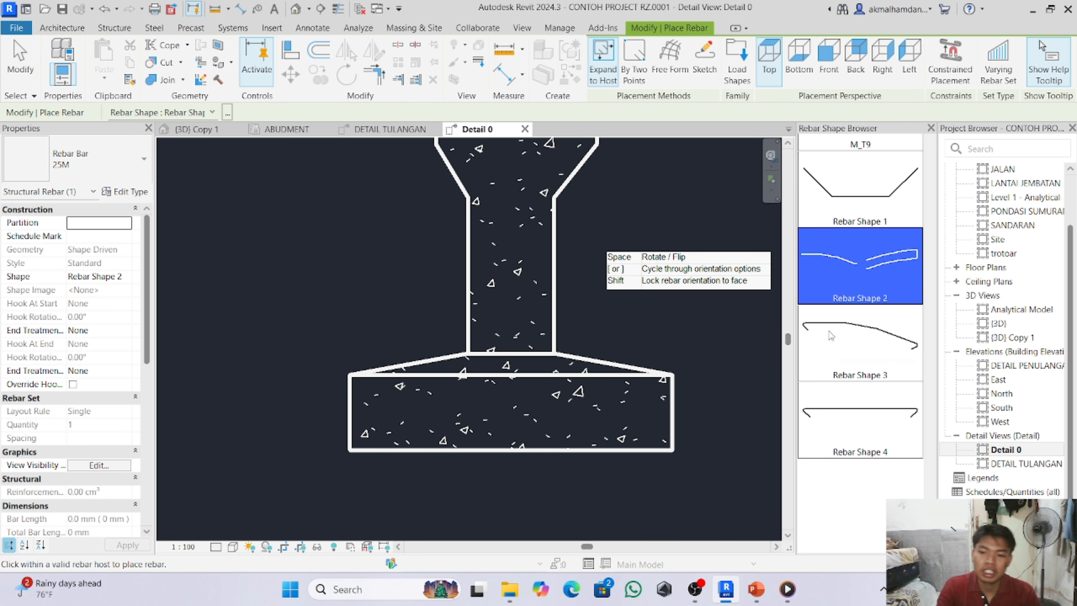
pyautogui.scroll(-1, 831, 336)
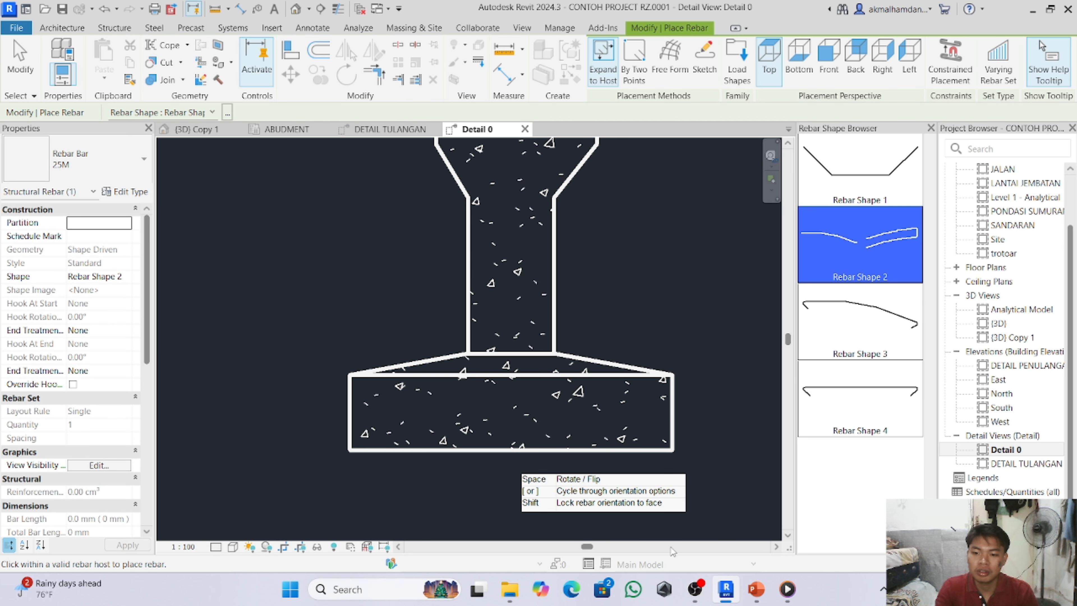
# - Switch to the PowerPoint presentation and examine the footing bars L1 and L2 in slide 3's abutment reinforcement schedule
pyautogui.click(754, 601)
pyautogui.scroll(5, 145, 375)
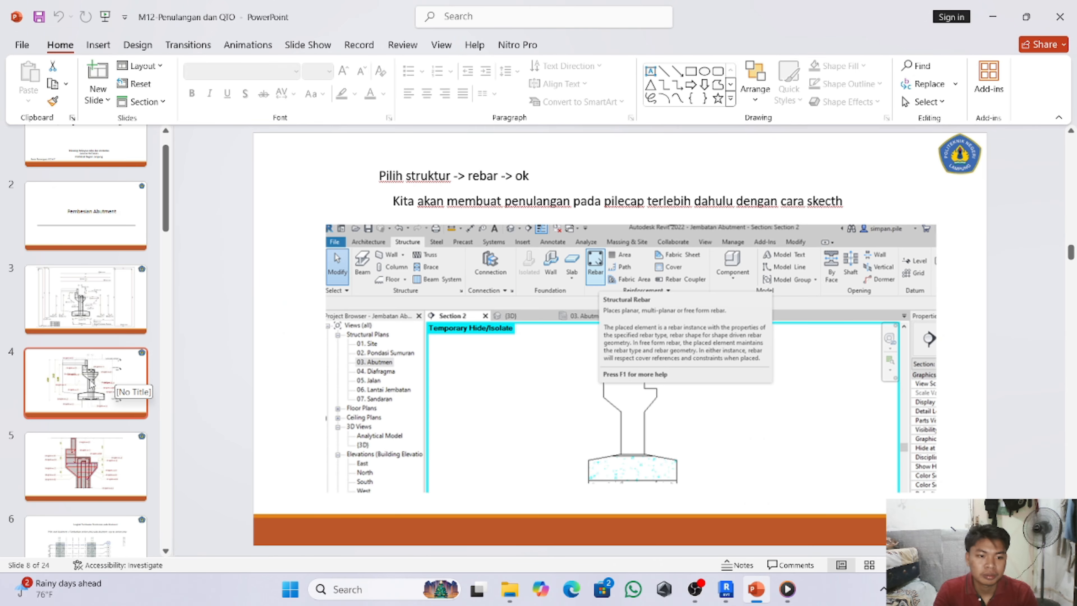
pyautogui.scroll(1, 76, 344)
pyautogui.click(76, 342)
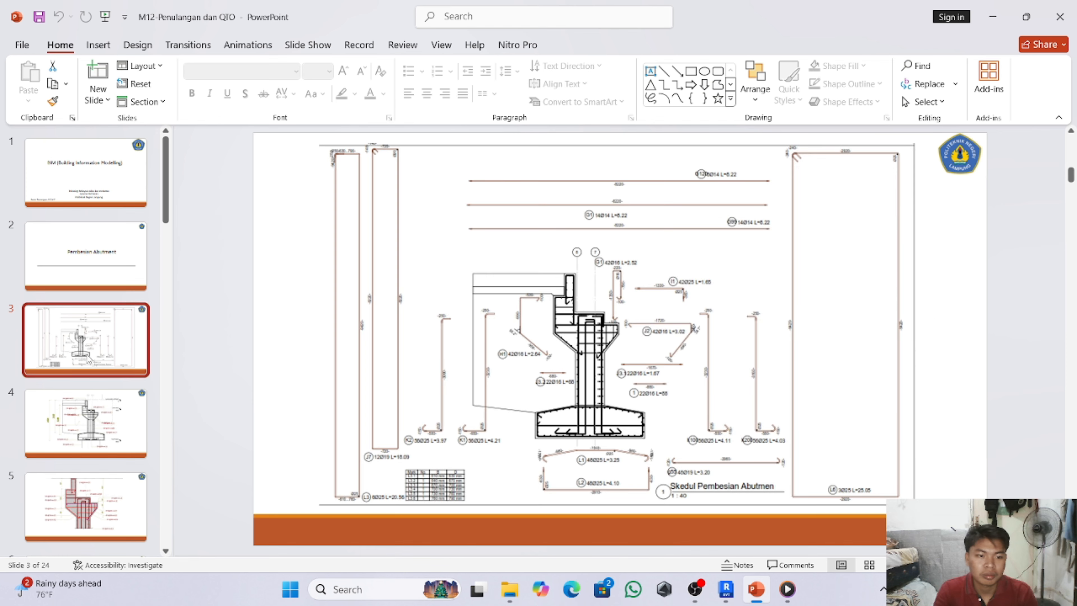
pyautogui.scroll(-2, 76, 342)
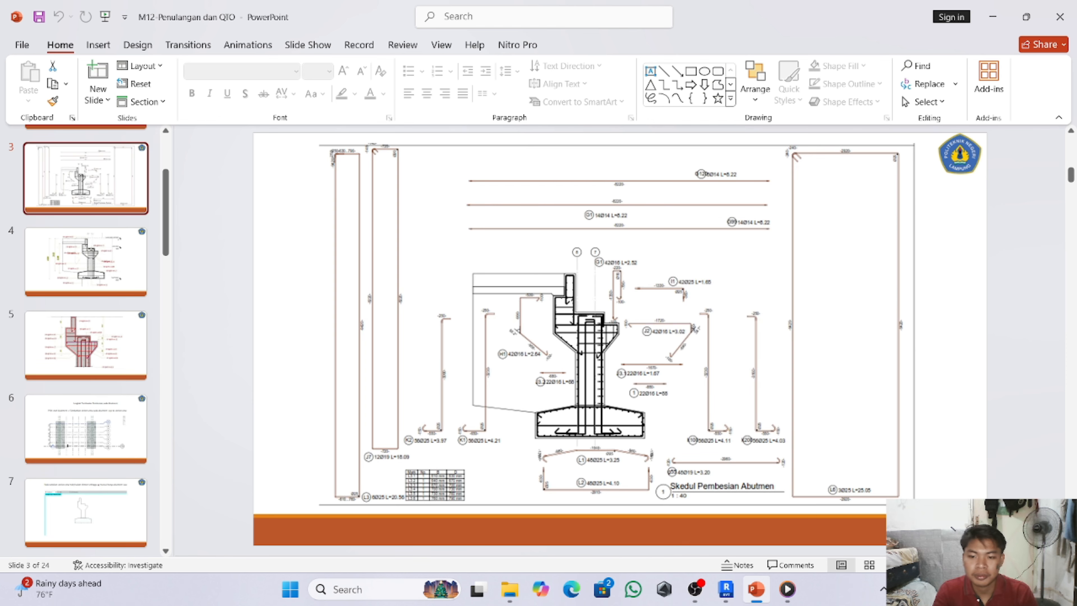
pyautogui.keyDown('ctrl'); pyautogui.scroll(5, 513, 429); pyautogui.keyUp('ctrl')
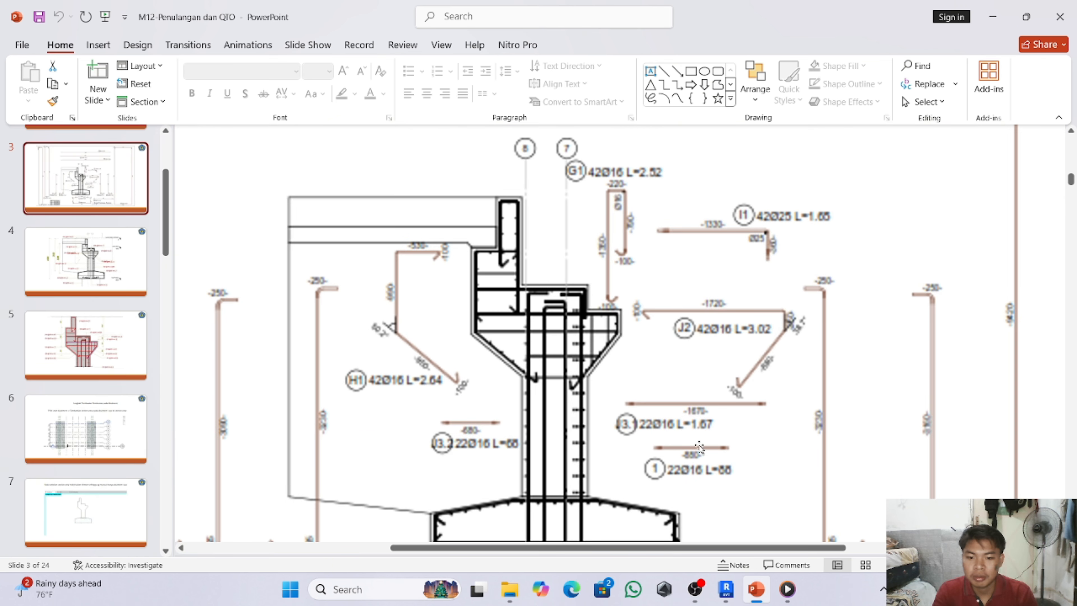
pyautogui.scroll(-1, 513, 429)
pyautogui.scroll(-1, 513, 428)
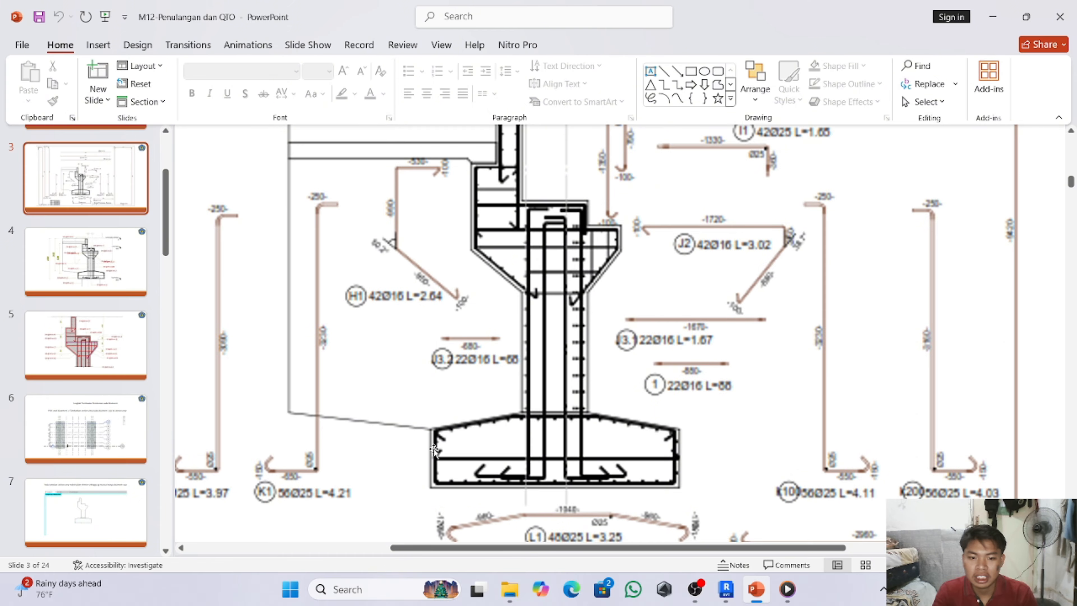
pyautogui.scroll(-2, 628, 433)
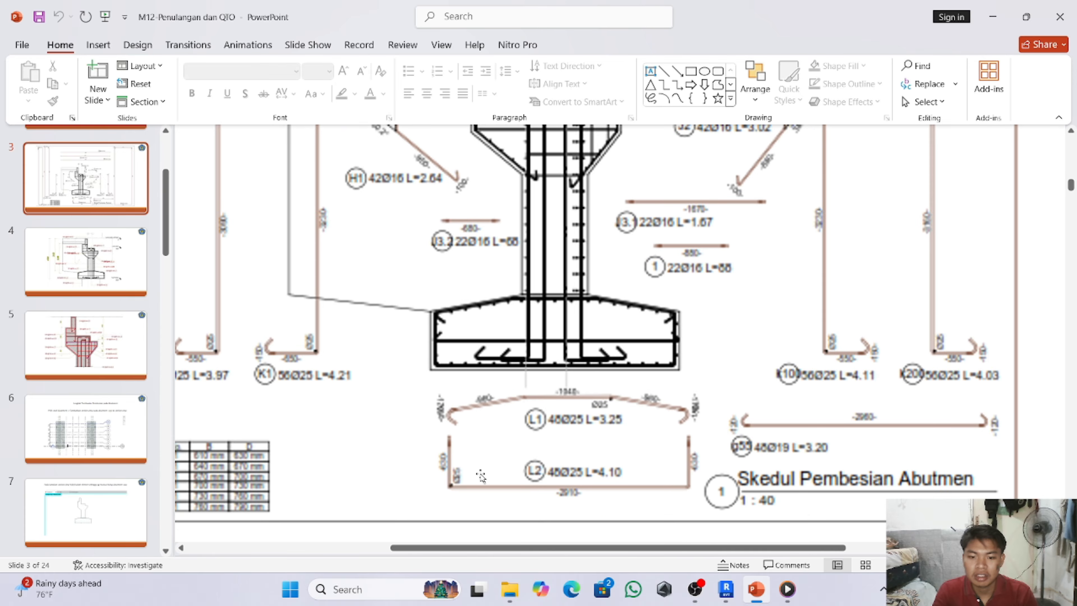
# - Return to Revit and place a single 25M bar of shape M_17 along the bottom and sides of the abutment footing
pyautogui.click(727, 590)
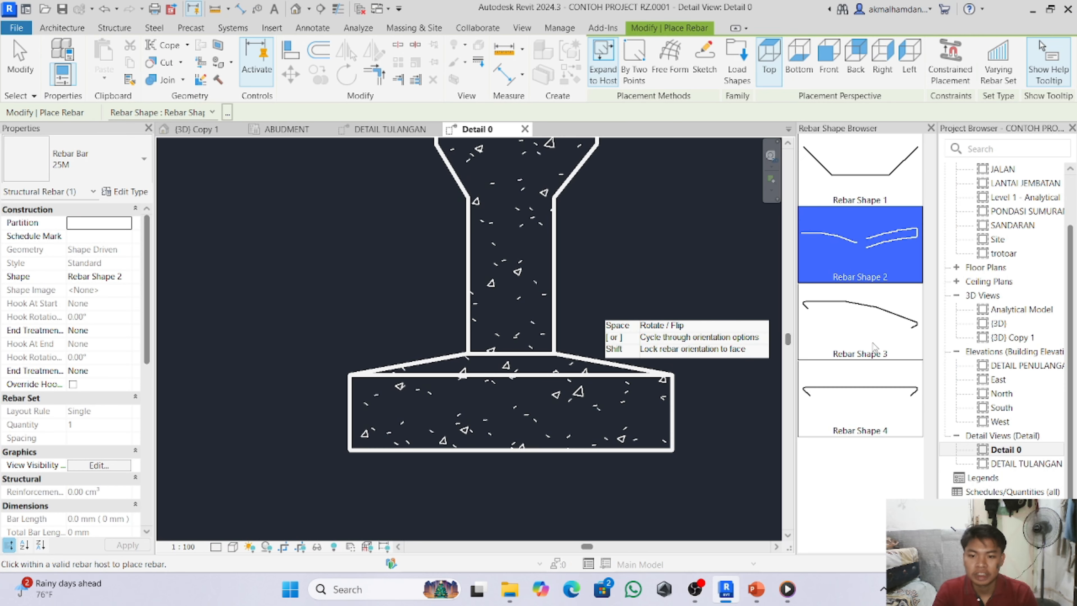
pyautogui.scroll(3, 877, 387)
pyautogui.scroll(6, 877, 386)
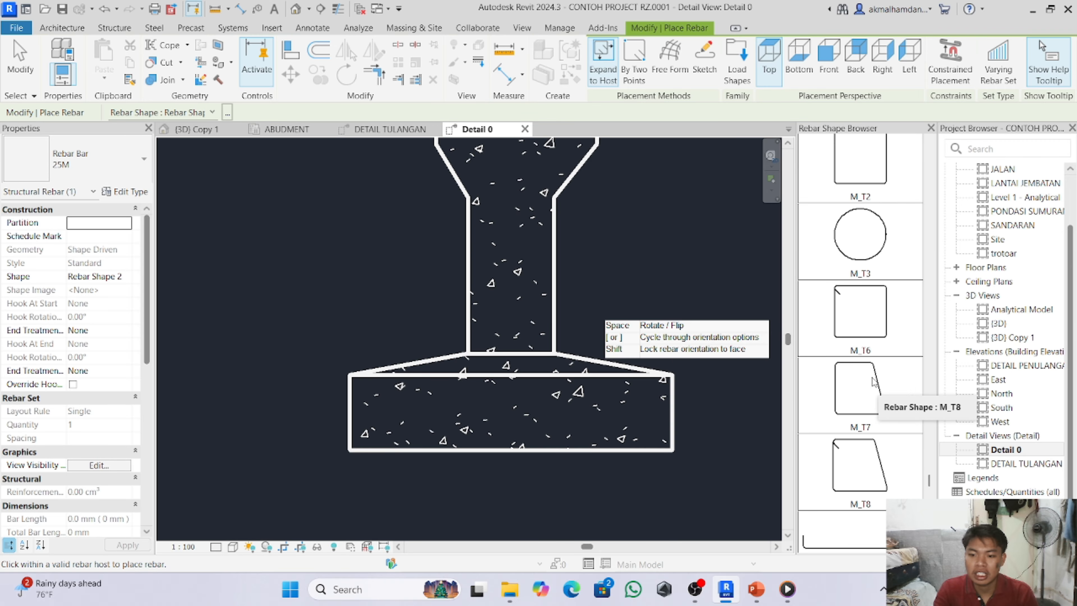
pyautogui.scroll(8, 868, 384)
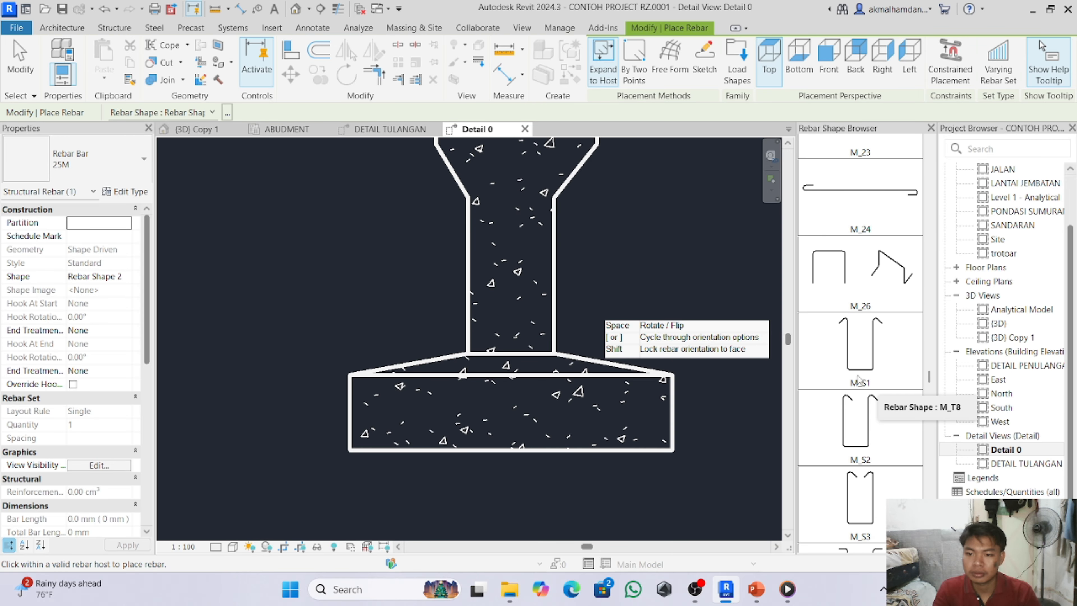
pyautogui.scroll(5, 855, 377)
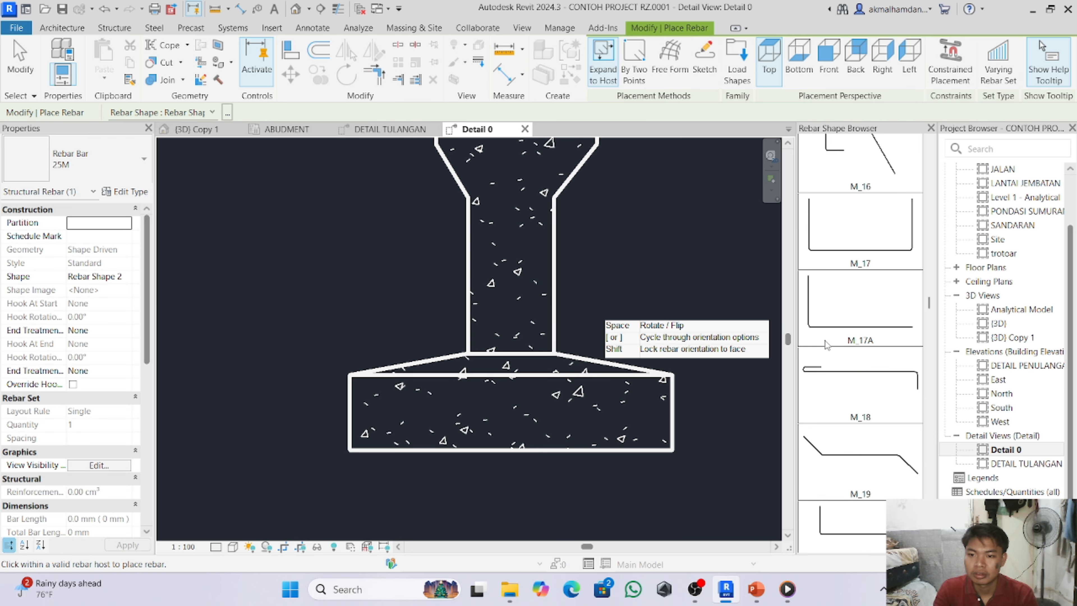
pyautogui.click(850, 300)
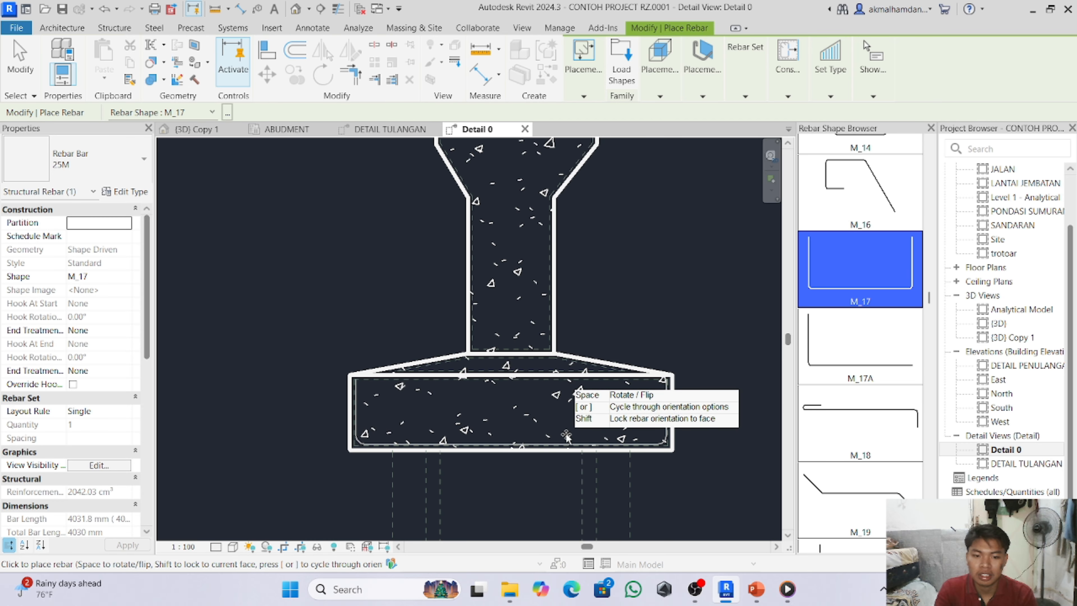
pyautogui.scroll(2, 570, 431)
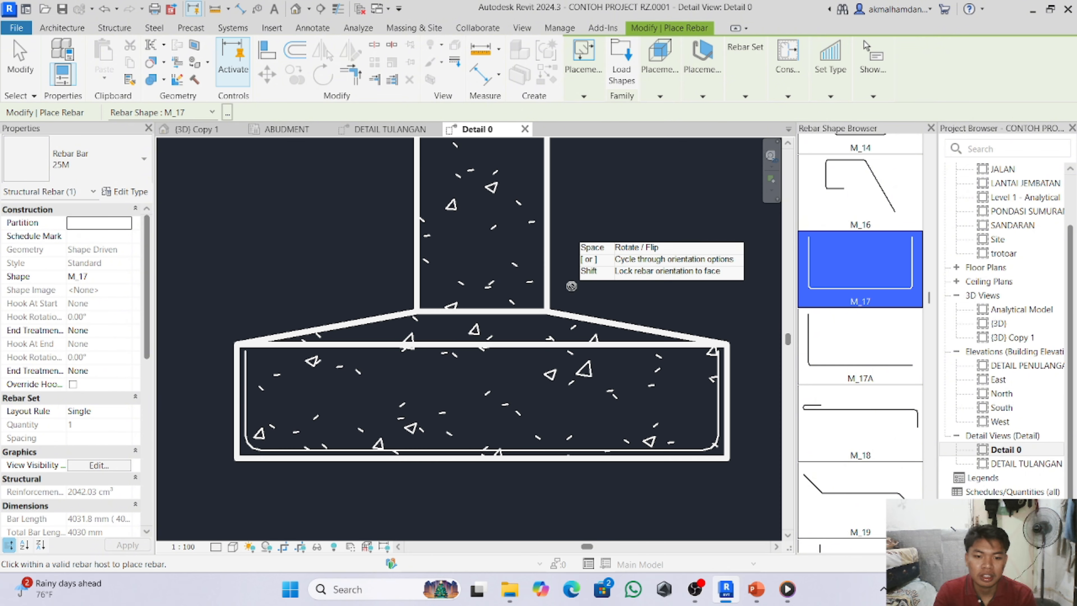
pyautogui.press('Escape')
pyautogui.press('Escape')
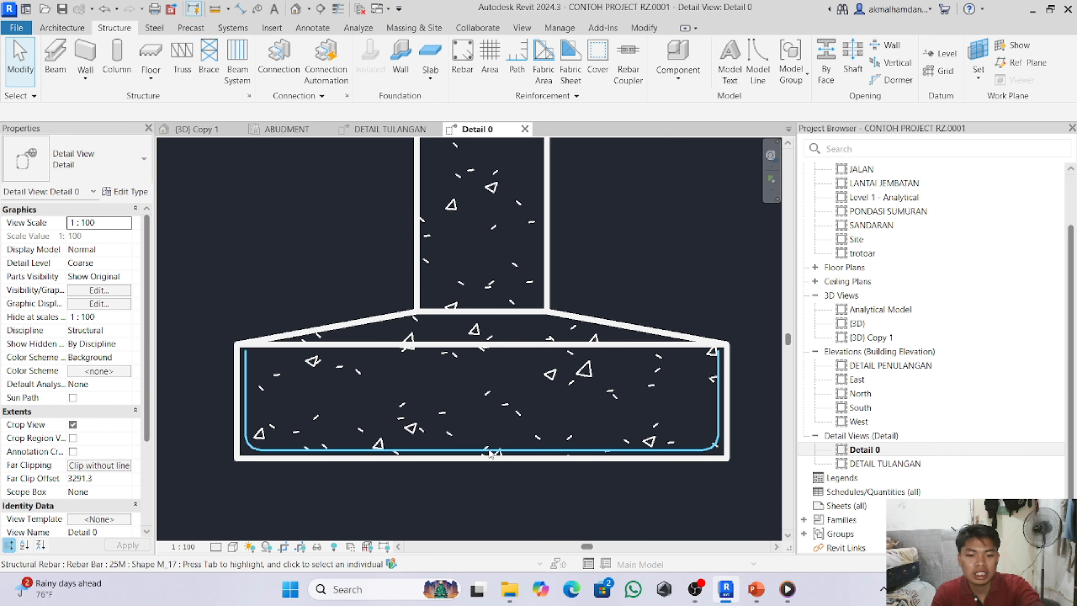
# - Set the detail view's detail level to Fine and select the U-shaped bar in the footing
pyautogui.click(494, 444)
pyautogui.scroll(3, 338, 455)
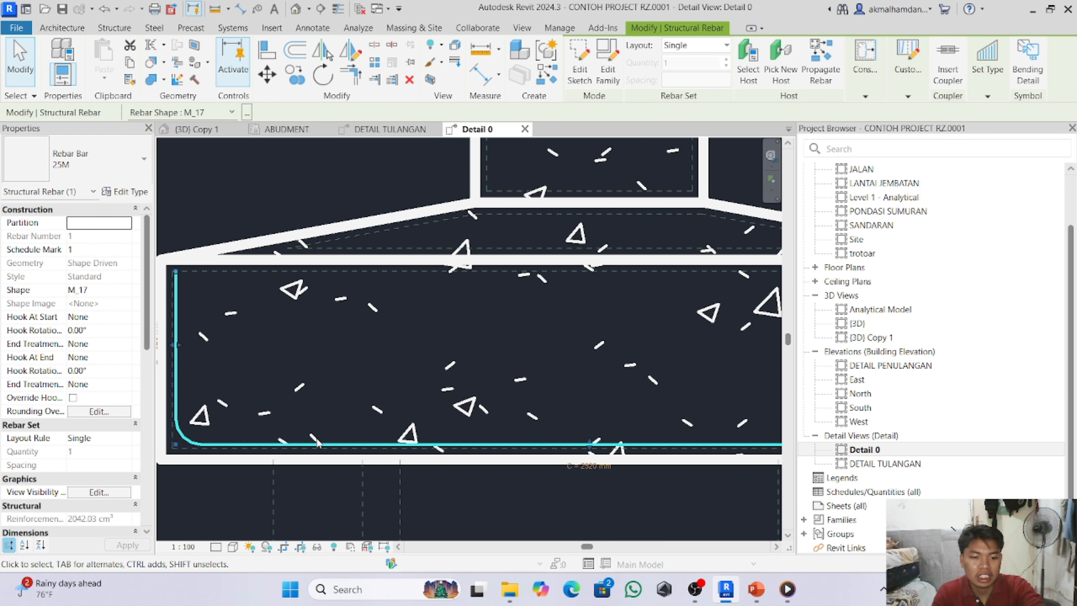
pyautogui.click(216, 547)
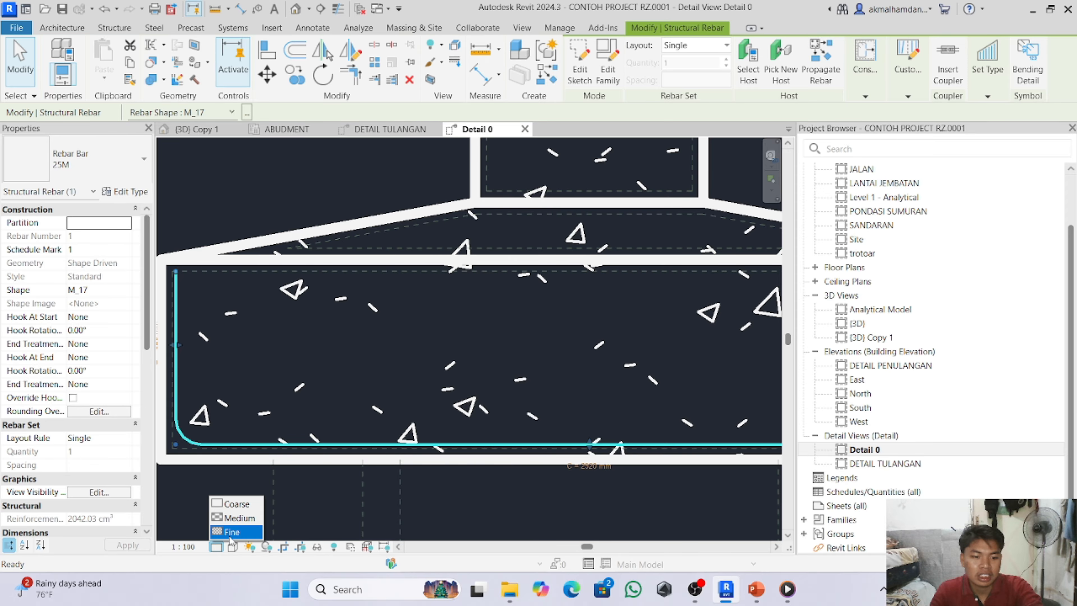
pyautogui.click(250, 530)
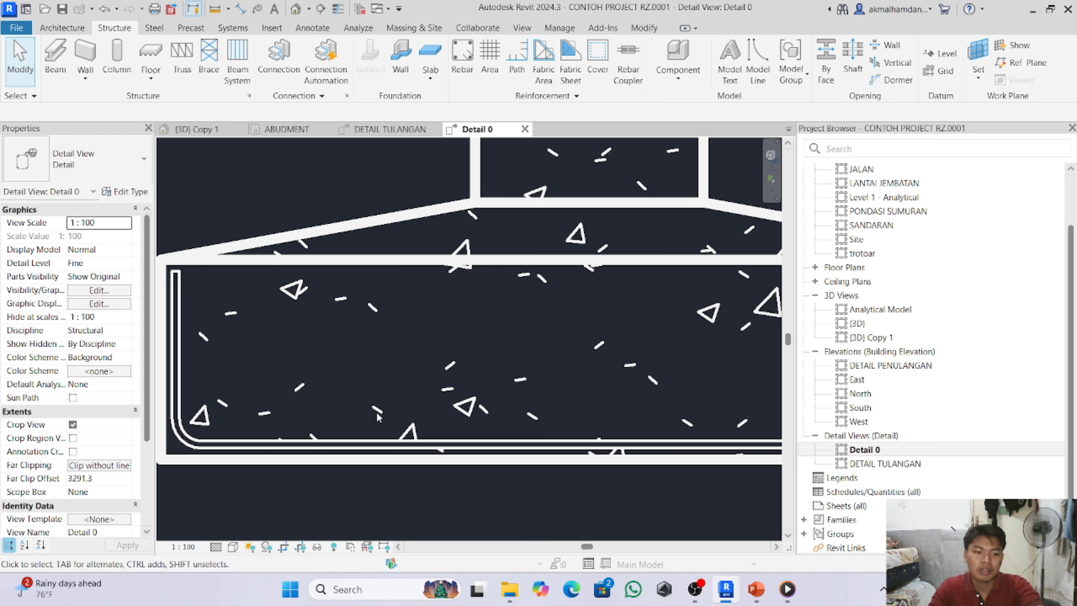
pyautogui.click(451, 446)
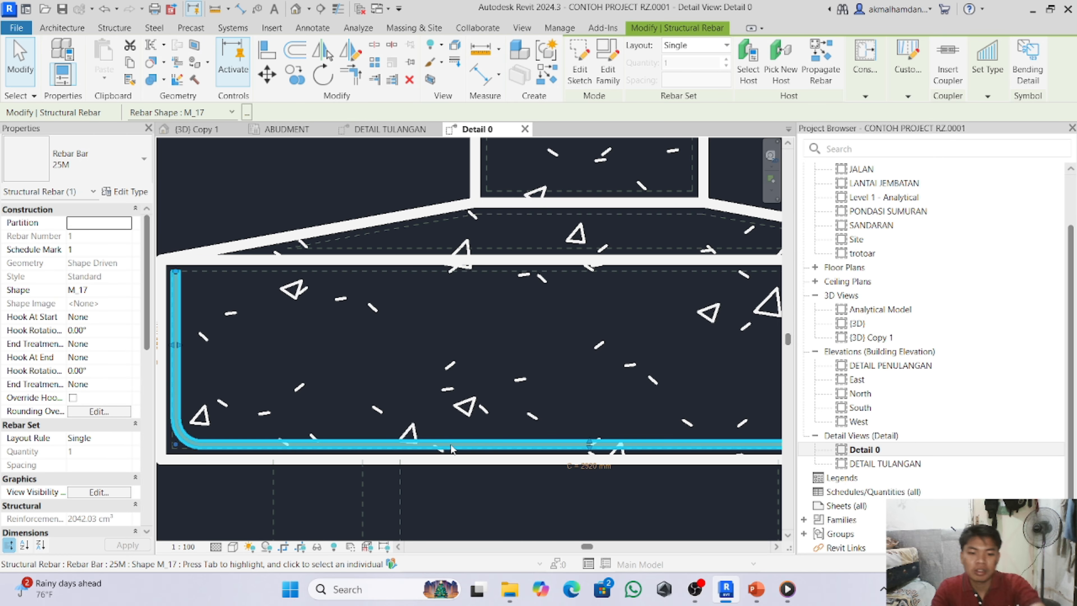
pyautogui.scroll(-5, 333, 384)
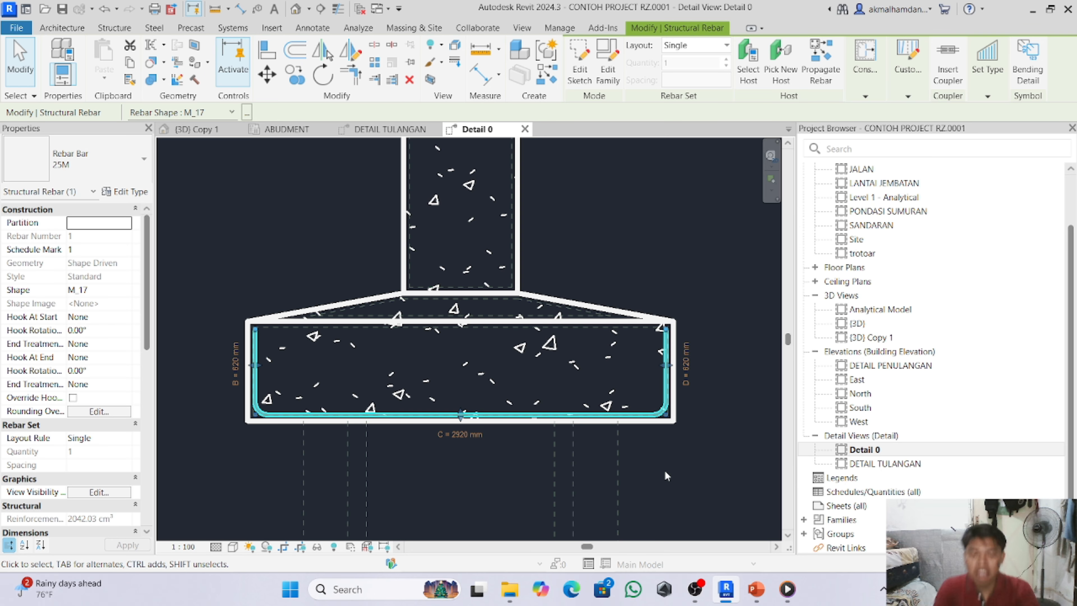
# - Check bar L2 in the PowerPoint schedule, then in Revit set the footing bar's layout to Fixed Number with quantity 48
pyautogui.click(756, 589)
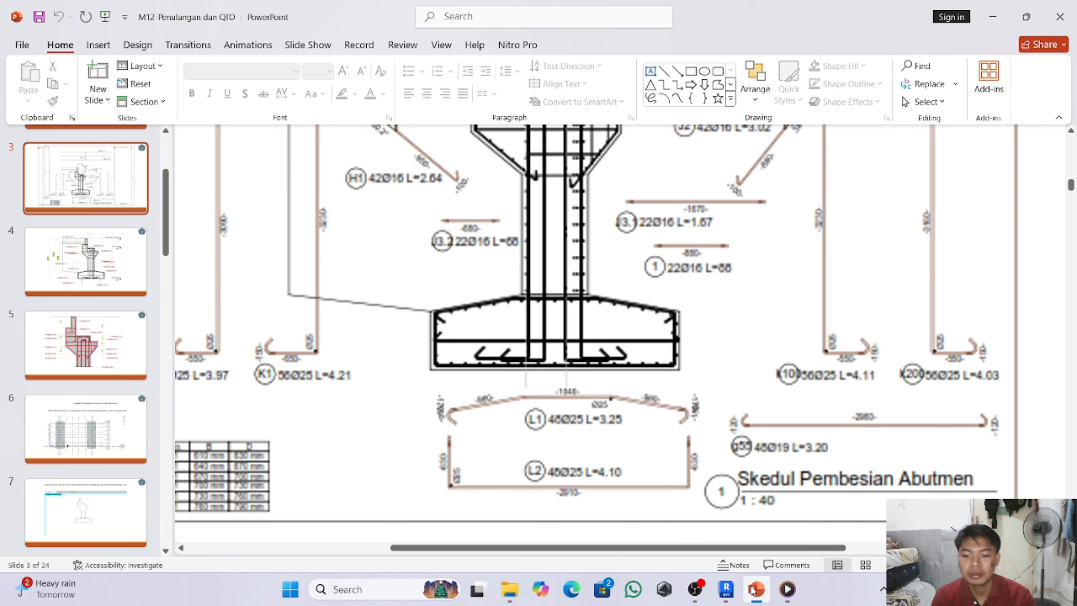
pyautogui.click(726, 589)
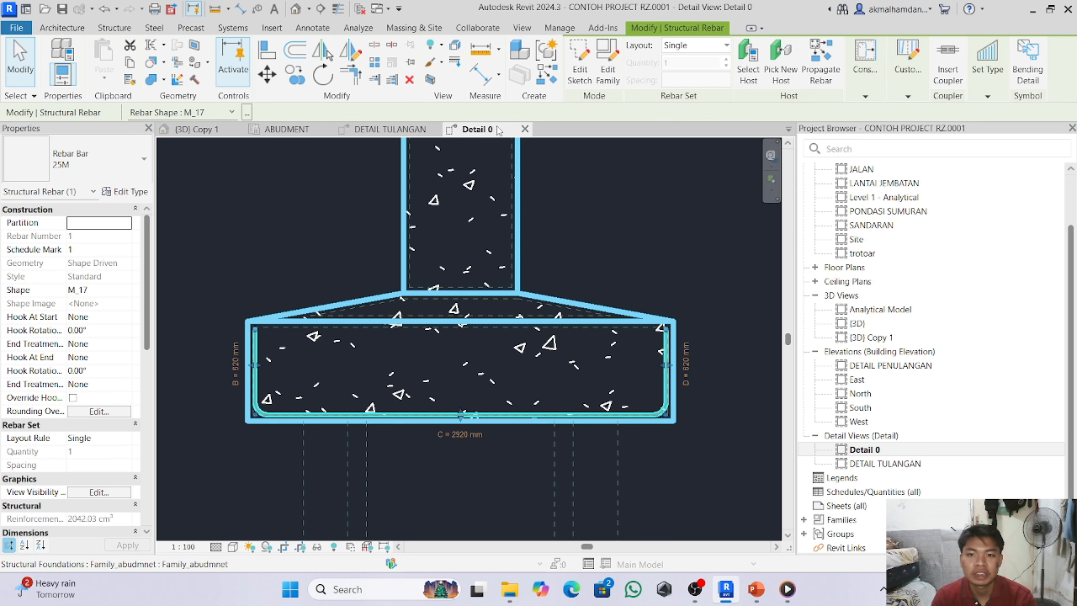
pyautogui.click(694, 46)
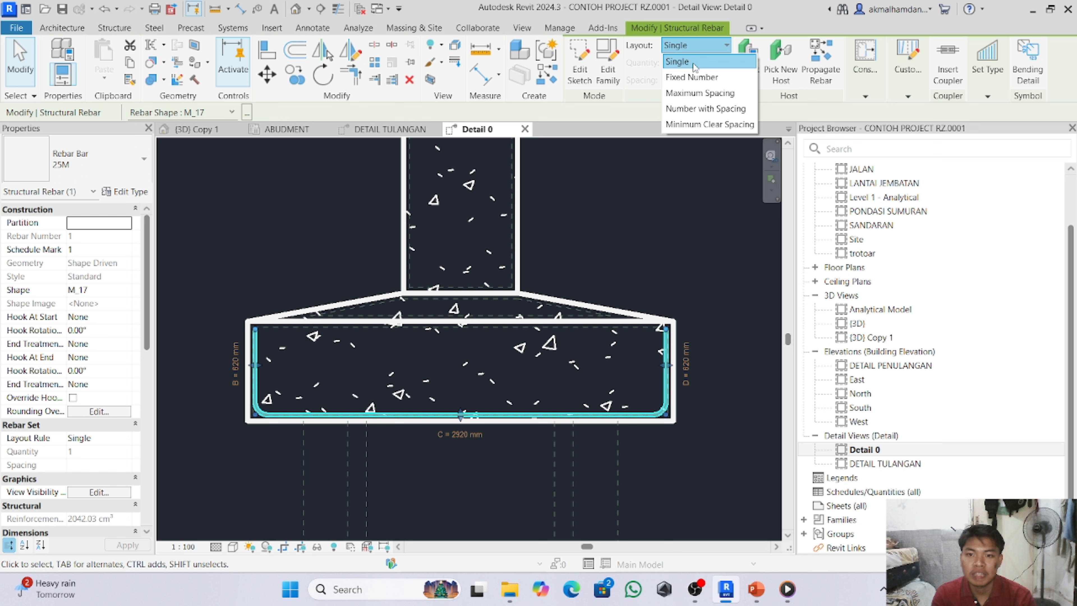
pyautogui.click(704, 78)
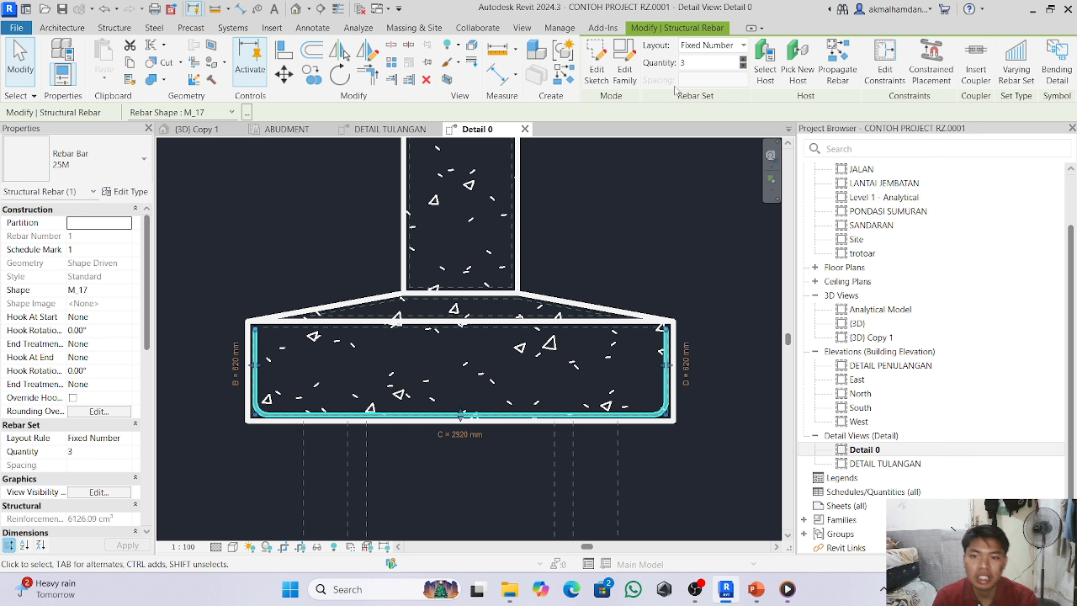
pyautogui.click(717, 64)
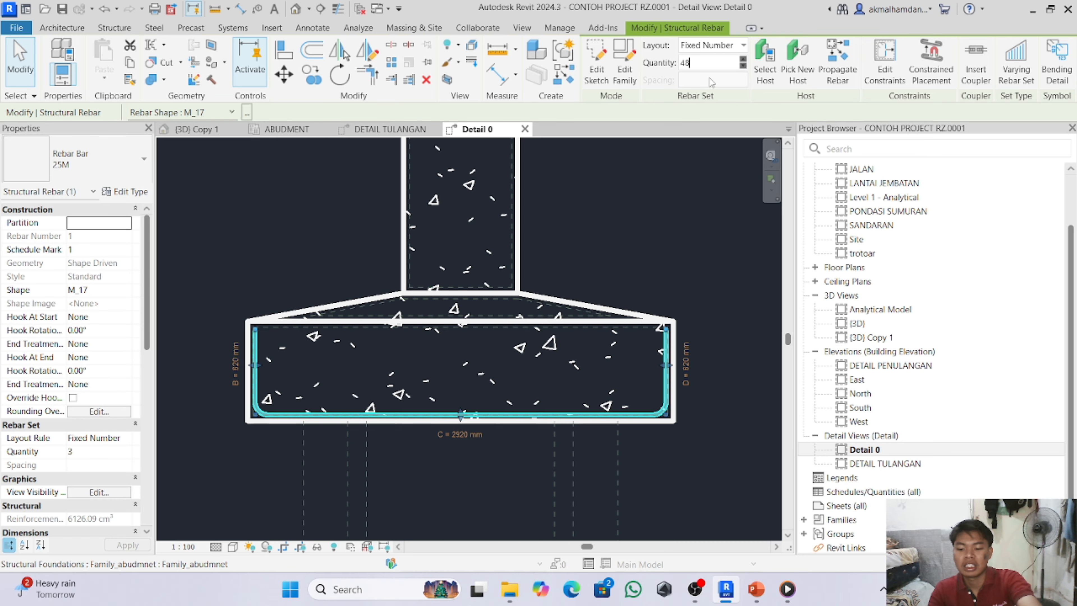
pyautogui.write('48')
pyautogui.press('Return')
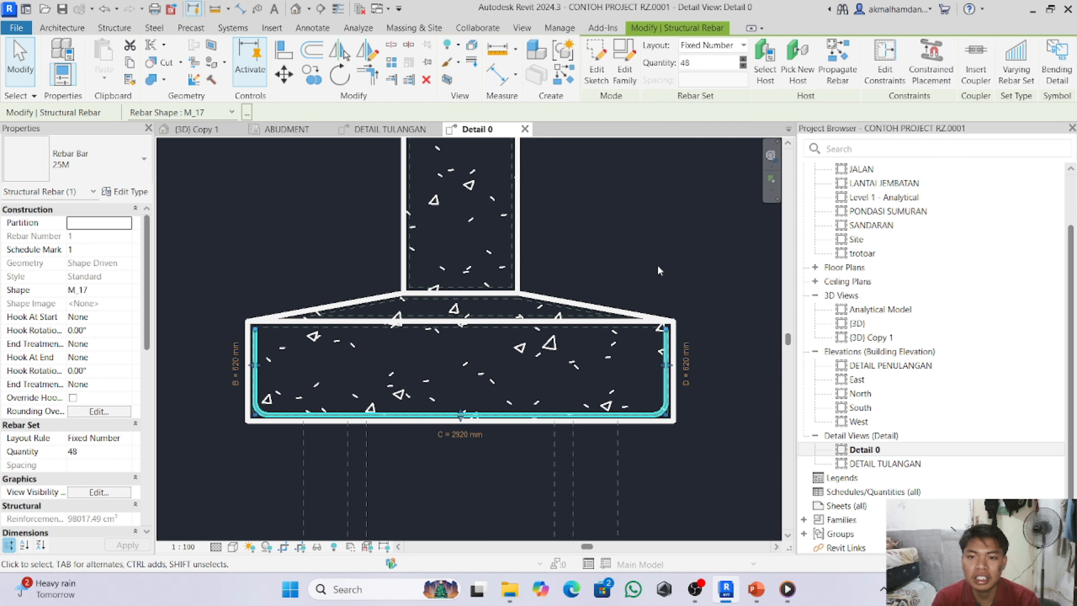
pyautogui.click(644, 289)
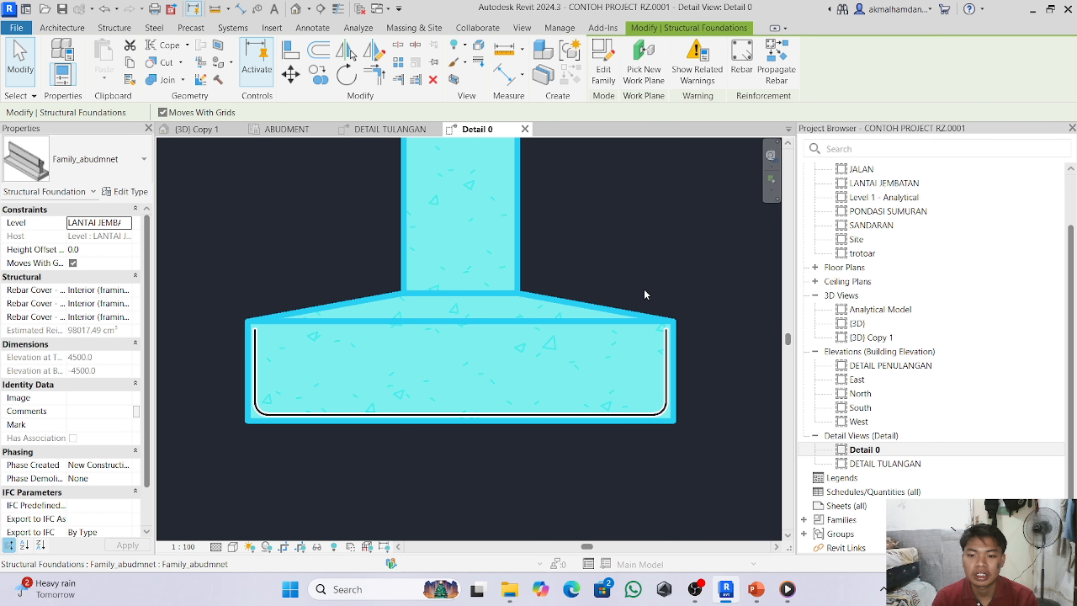
pyautogui.click(653, 280)
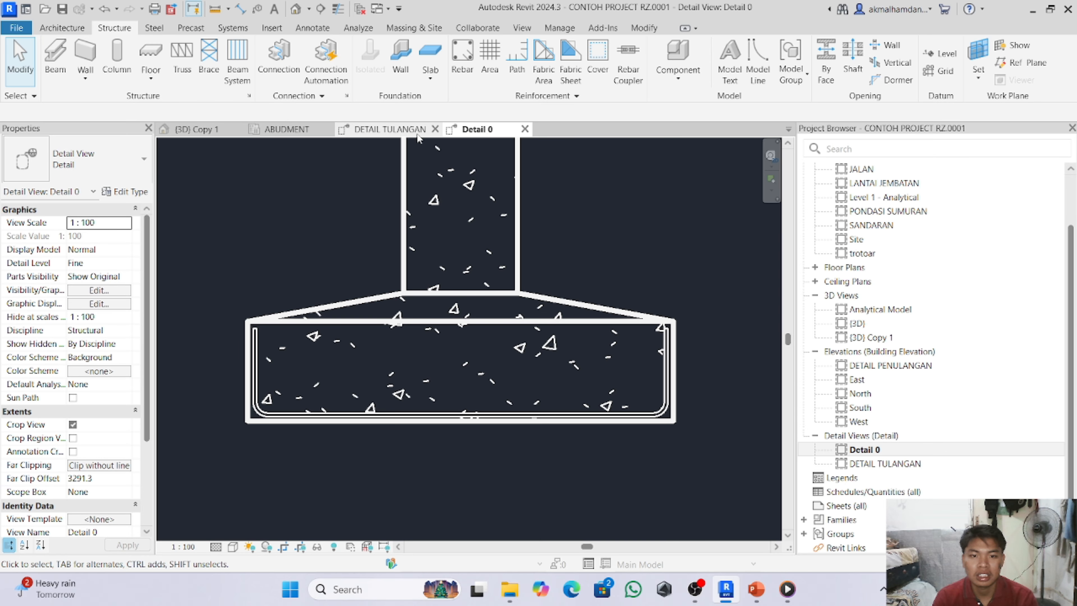
# - Close the DETAIL TULANGAN and ABUDMENT views, keeping Detail 0 and {3D} Copy 1 open
pyautogui.click(435, 129)
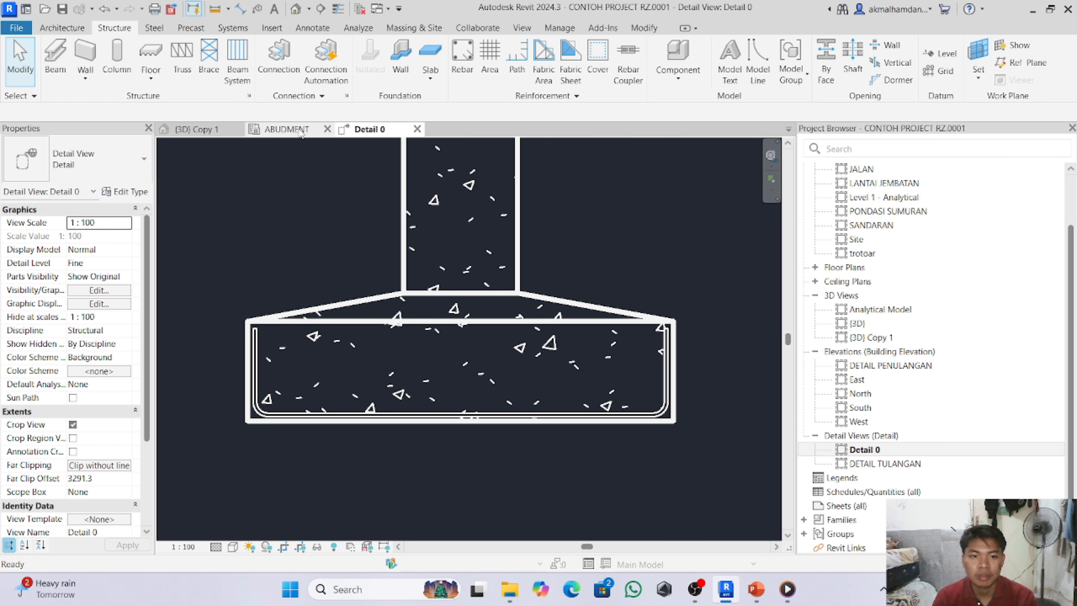
pyautogui.click(304, 130)
pyautogui.click(327, 129)
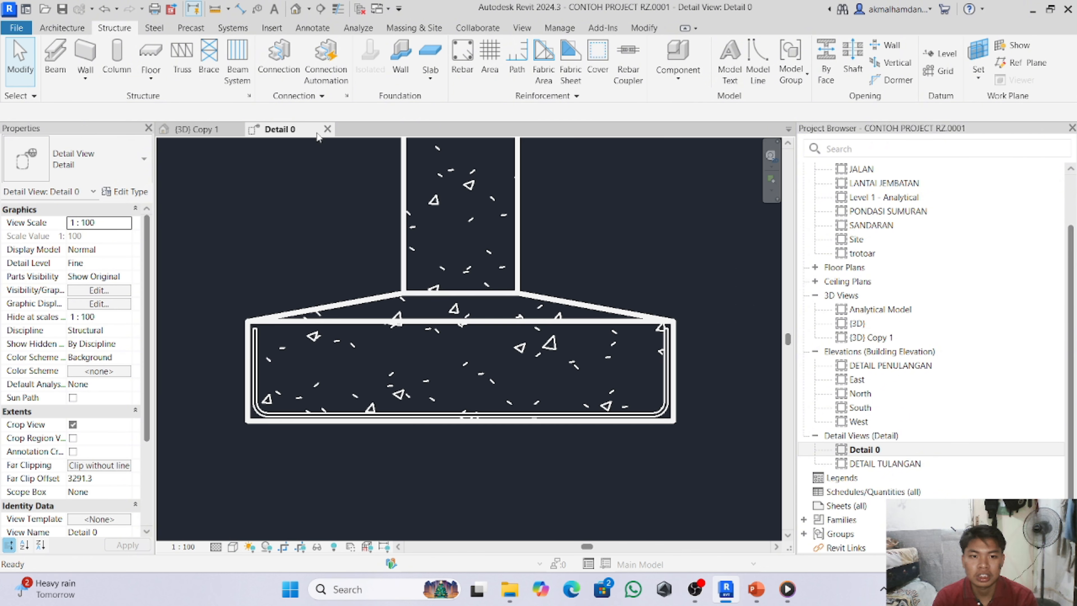
# - Switch to the {3D} Copy 1 view and set its model display transparency to 80 in the graphic display options
pyautogui.click(206, 134)
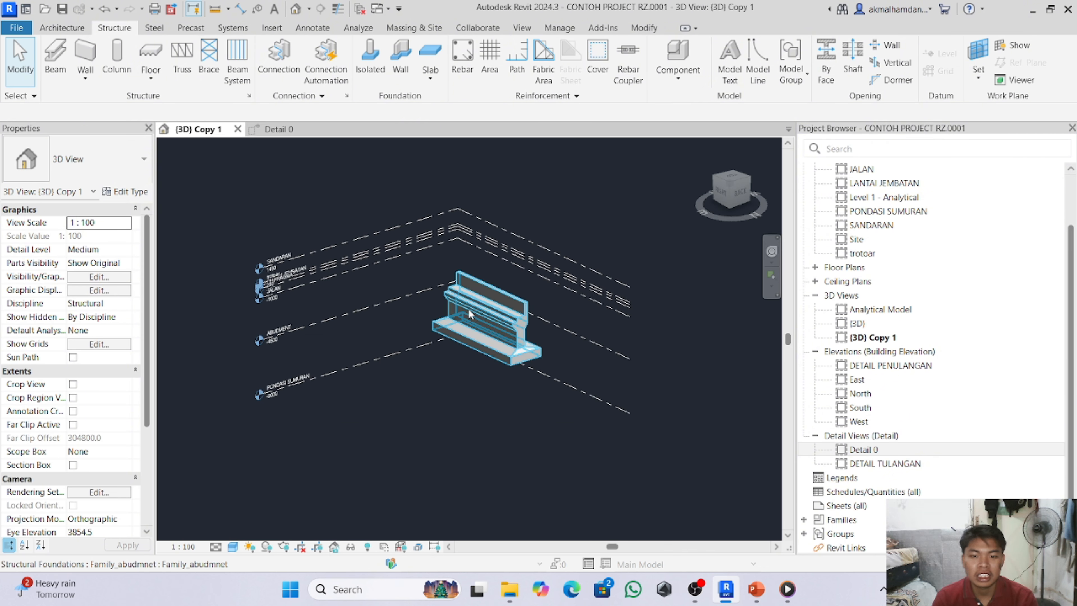
pyautogui.scroll(3, 497, 288)
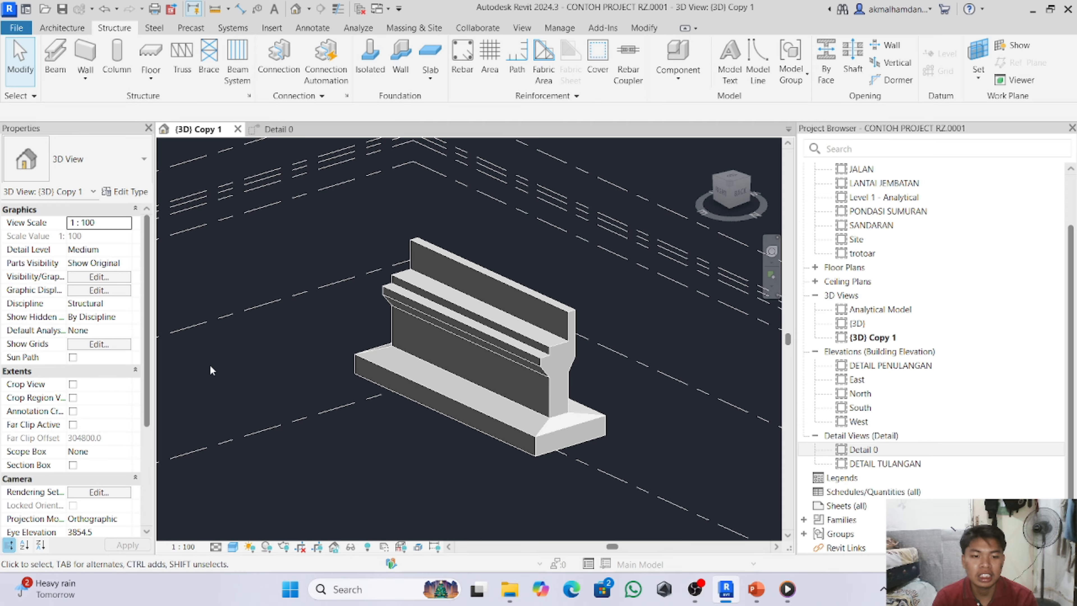
pyautogui.click(235, 547)
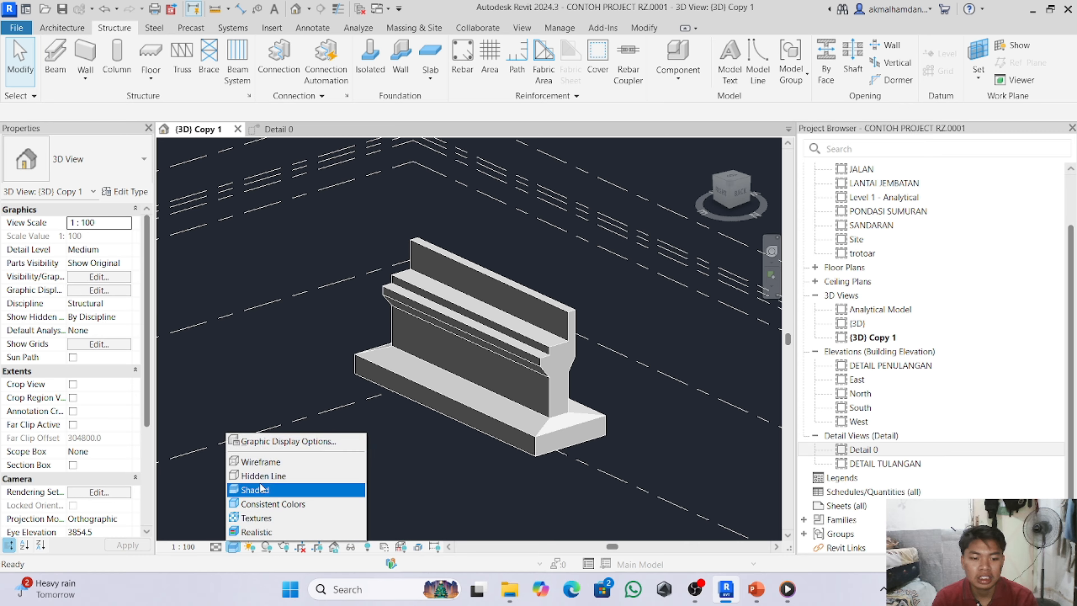
pyautogui.click(290, 442)
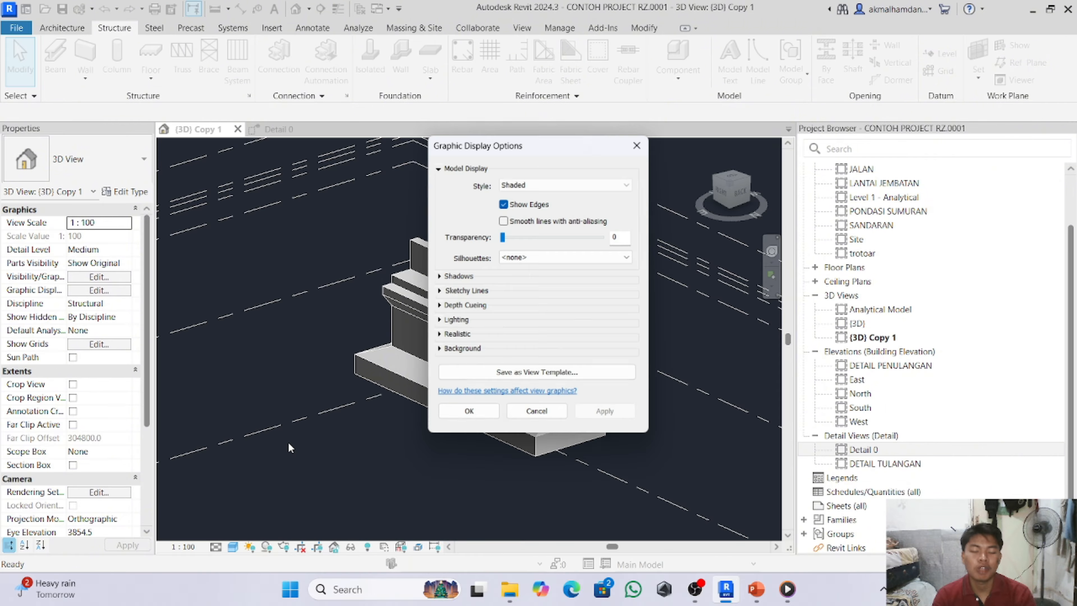
pyautogui.moveTo(503, 238); pyautogui.dragTo(562, 246)
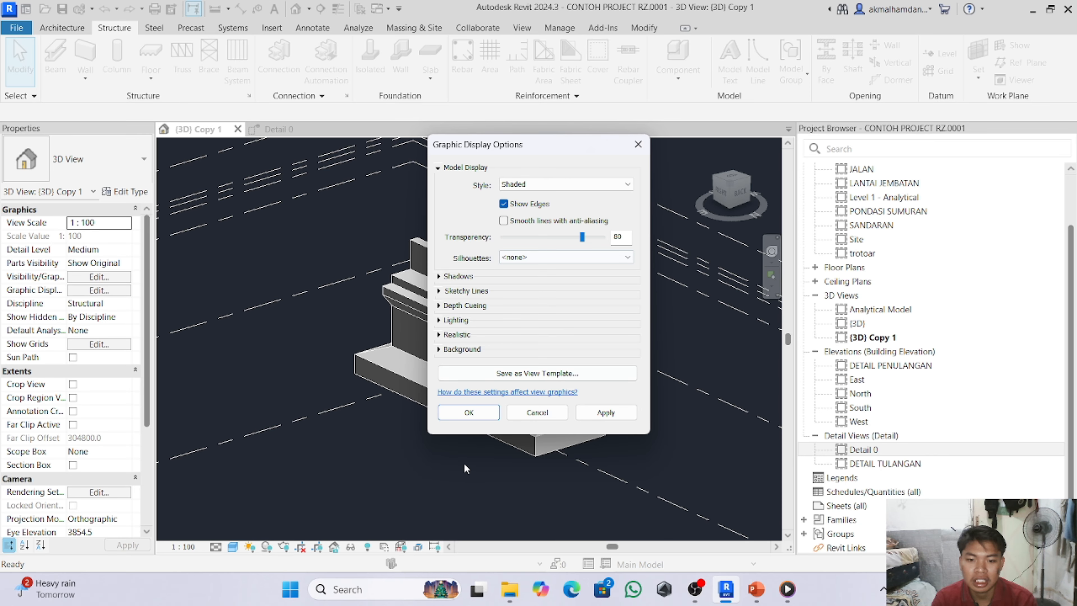
pyautogui.click(474, 417)
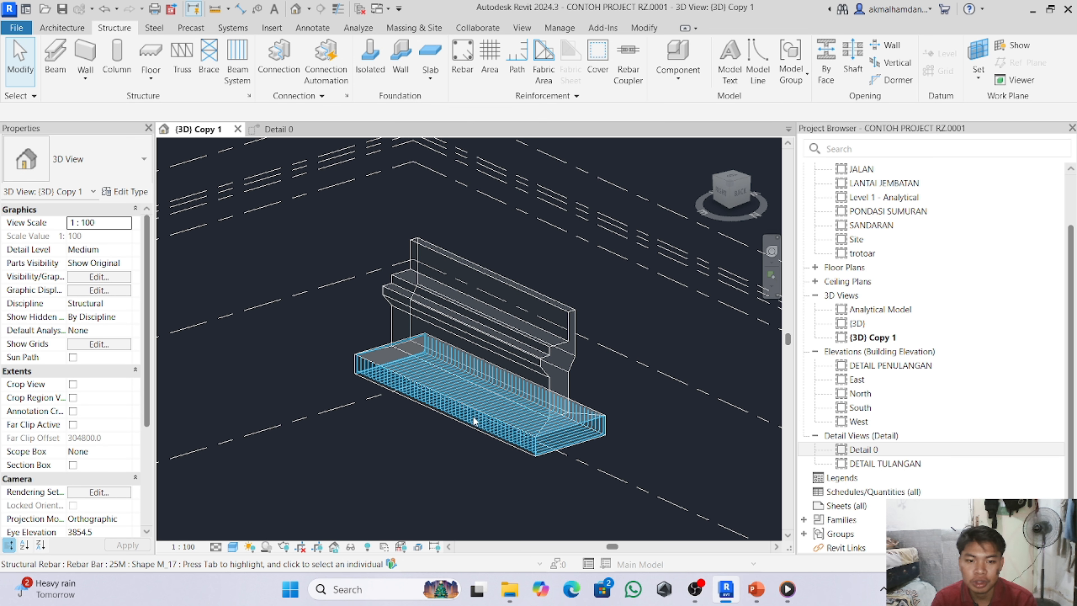
pyautogui.scroll(1, 483, 419)
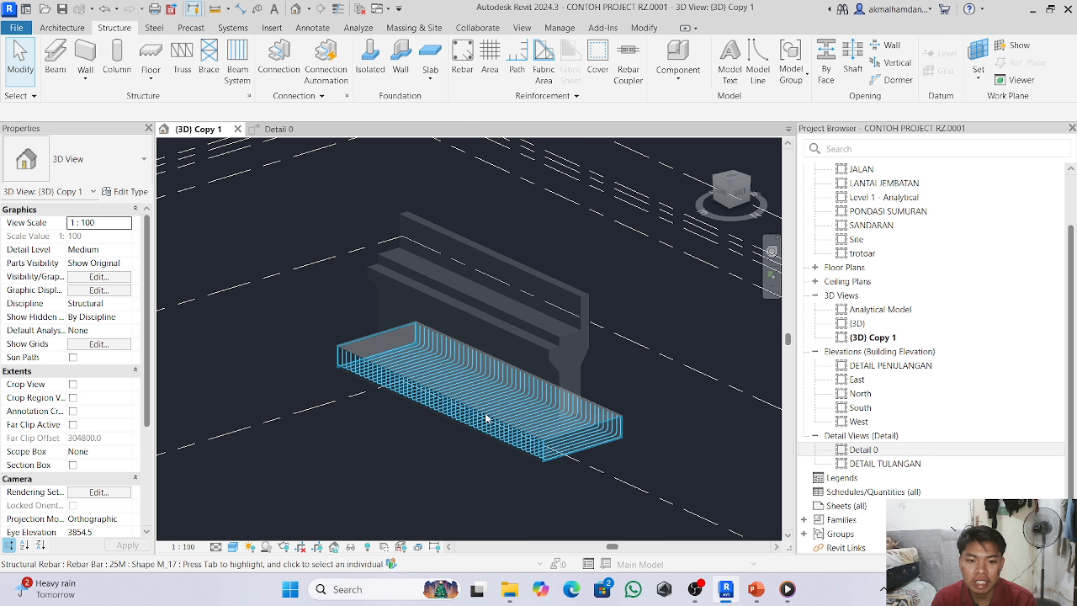
pyautogui.scroll(1, 487, 418)
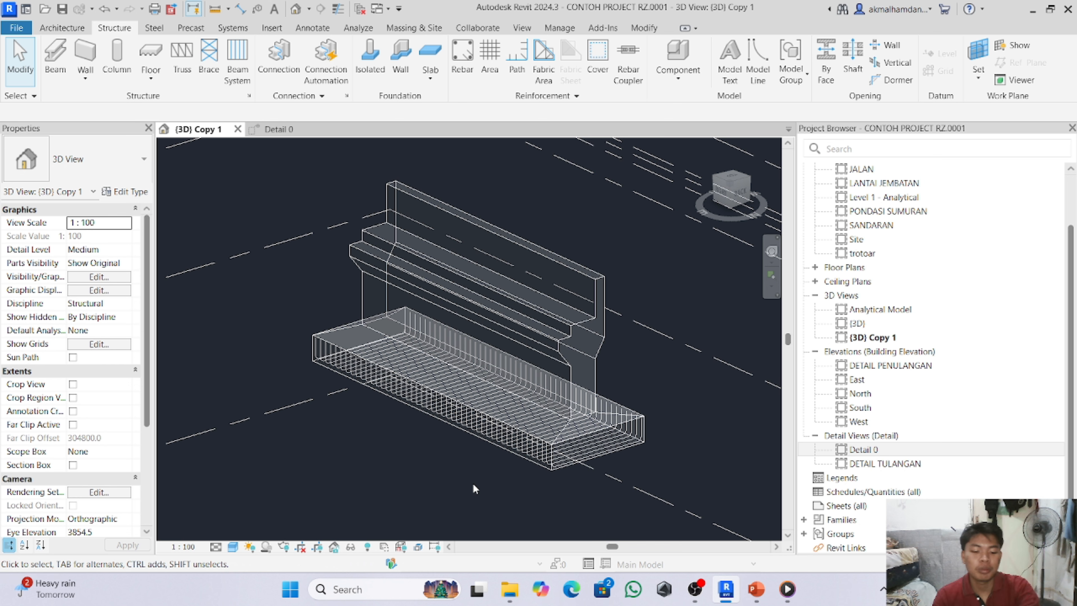
# - In the 3D view's Visibility/Graphic Overrides, override the Structural Rebar projection line pattern with Solid
pyautogui.press('v')
pyautogui.press('v')
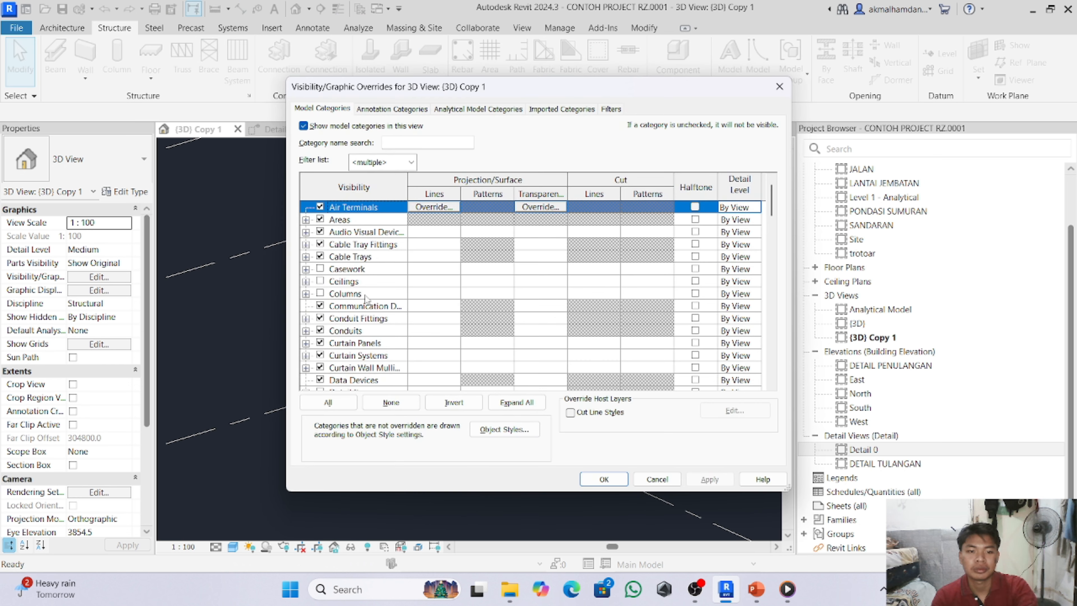
pyautogui.scroll(-7, 374, 294)
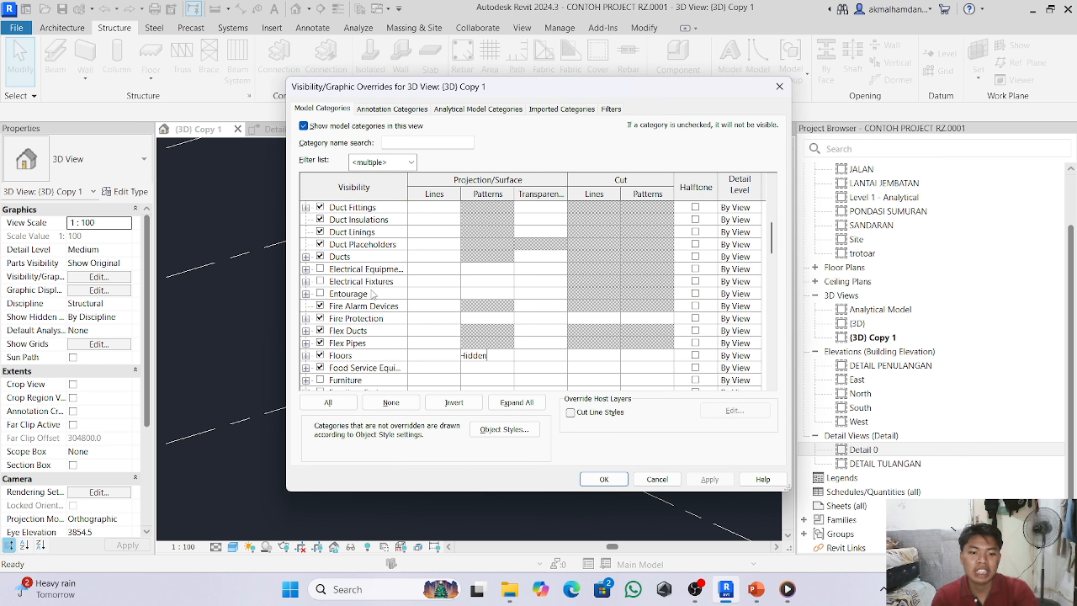
pyautogui.scroll(-7, 368, 296)
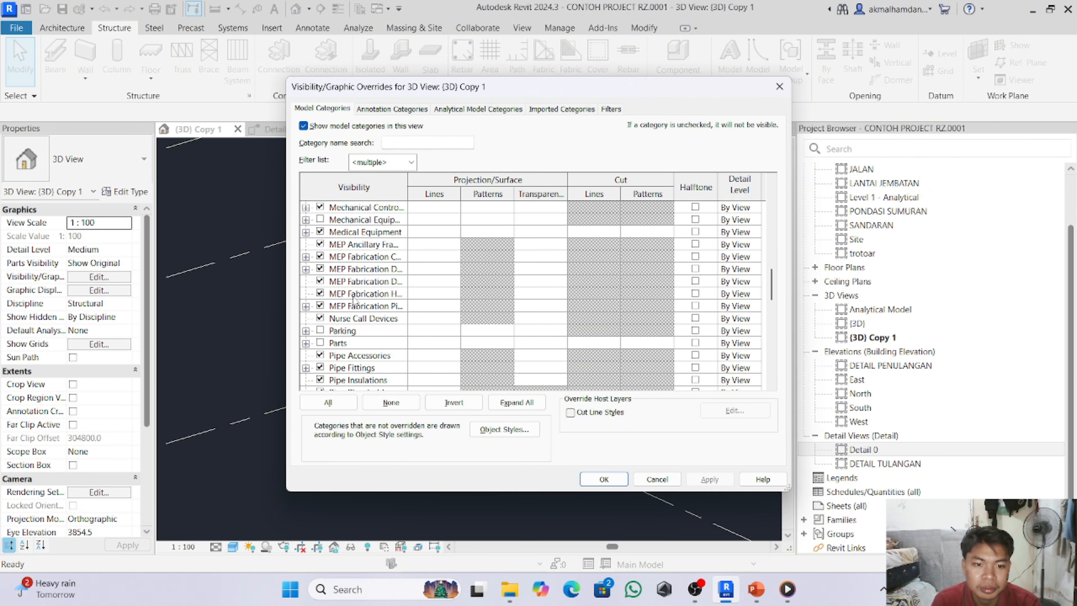
pyautogui.scroll(-6, 351, 301)
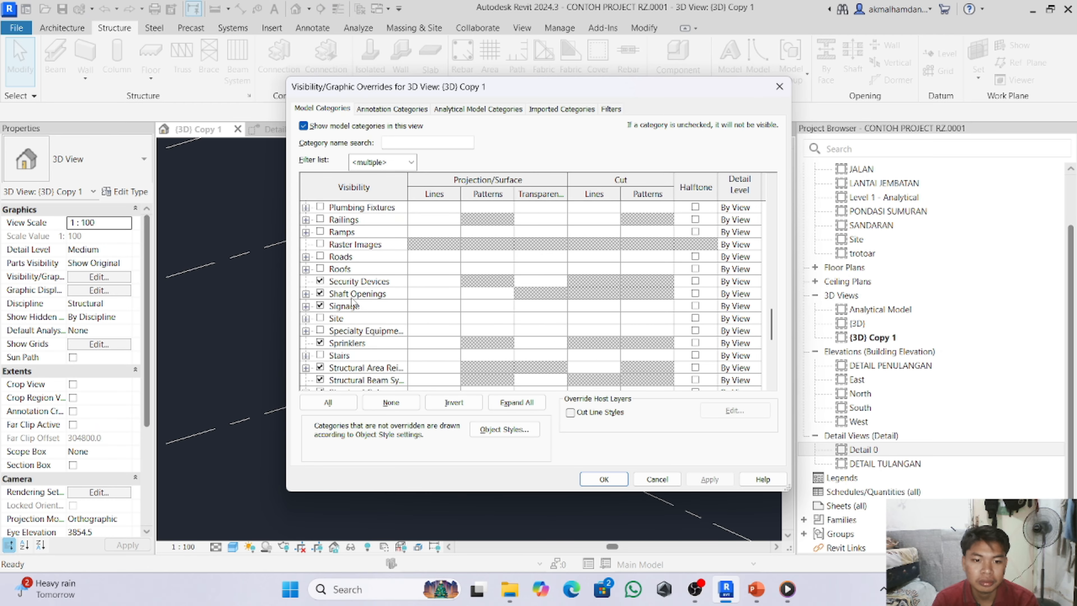
pyautogui.scroll(-3, 351, 301)
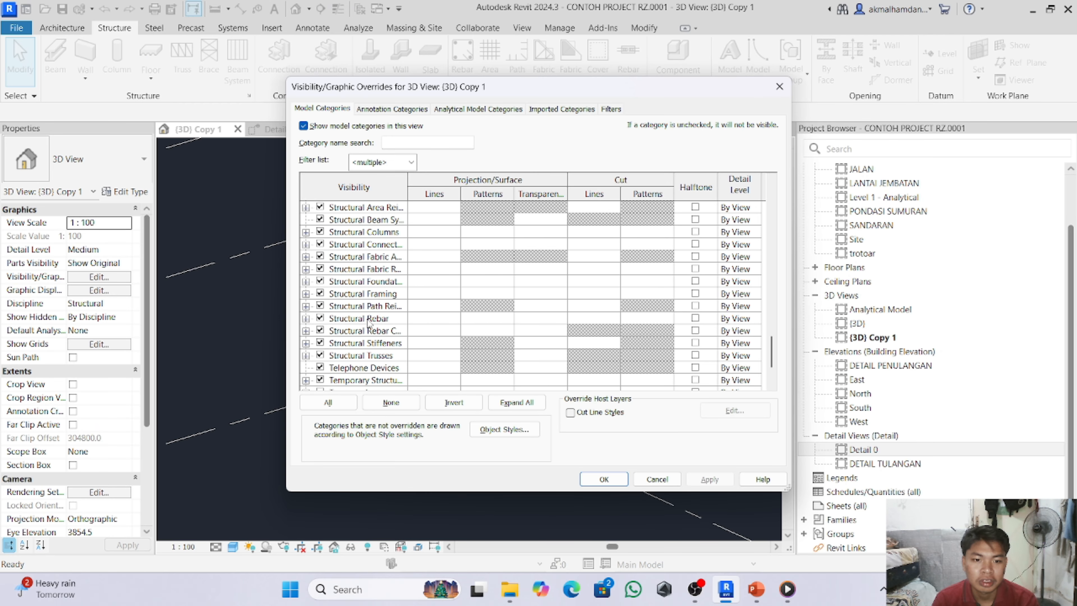
pyautogui.click(371, 319)
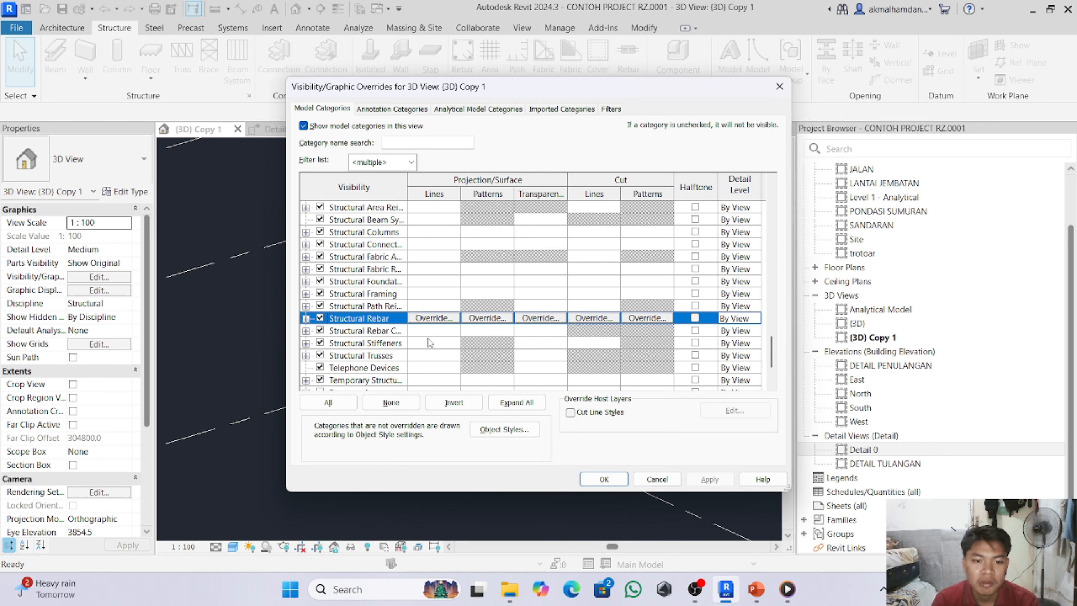
pyautogui.click(448, 319)
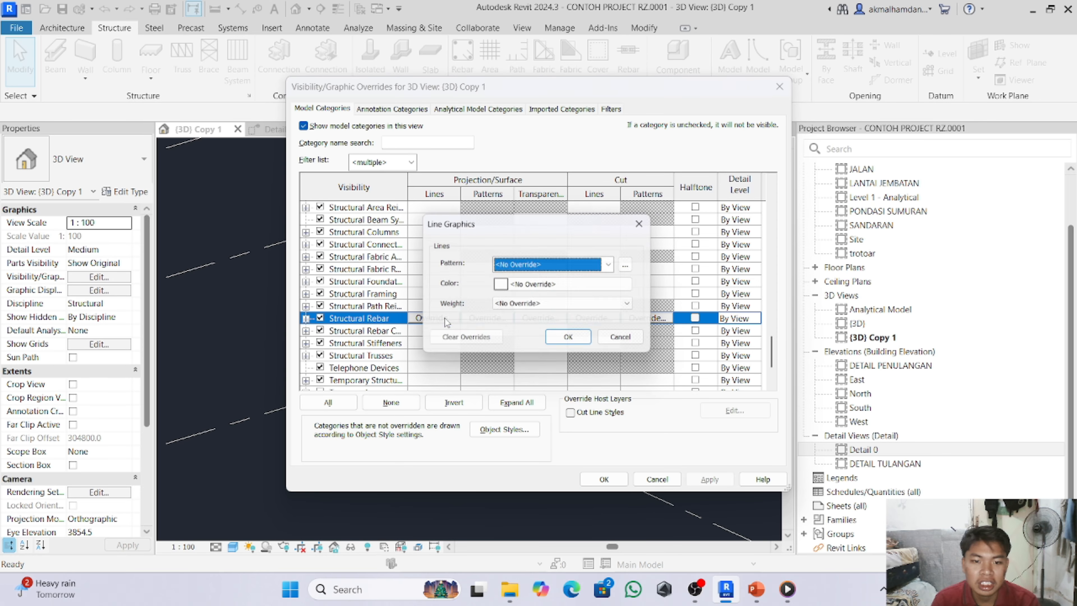
pyautogui.click(614, 265)
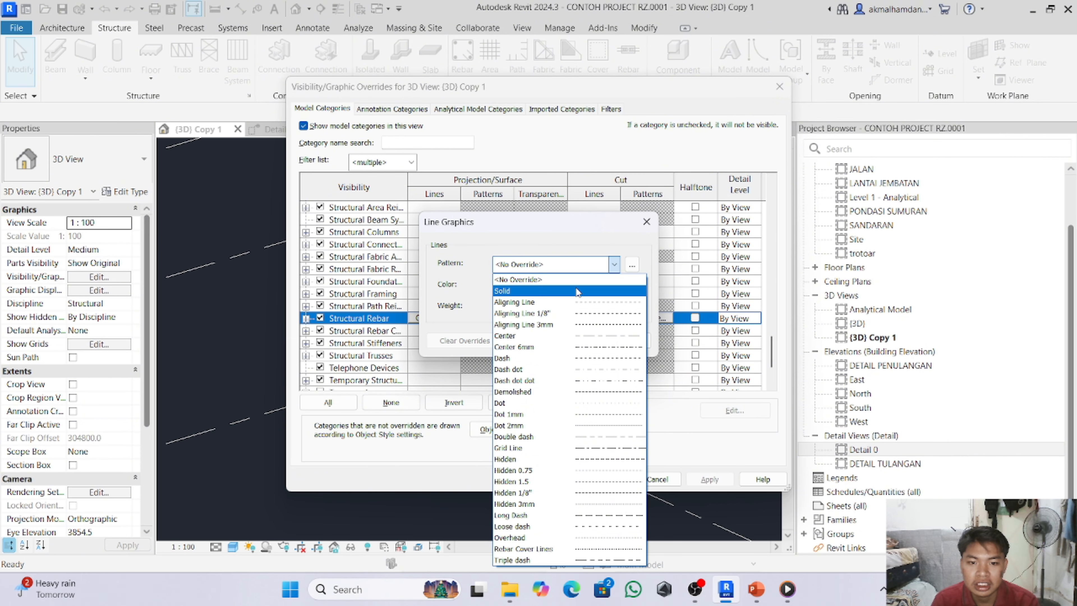
pyautogui.click(577, 291)
# - Set the Structural Rebar projection line color override to grey RGB 125-125-125
pyautogui.click(502, 285)
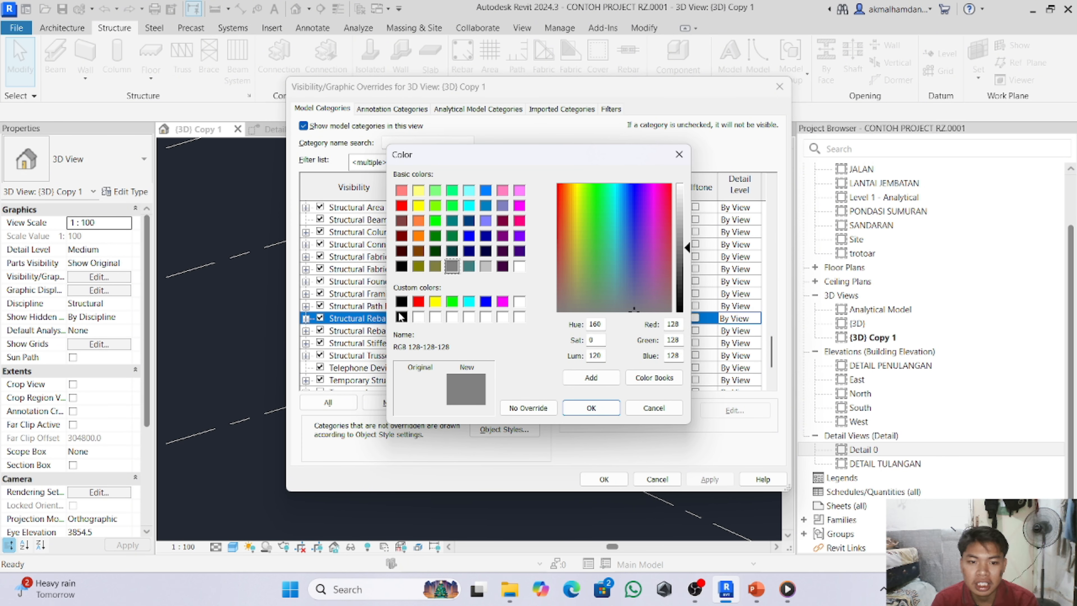
pyautogui.click(487, 267)
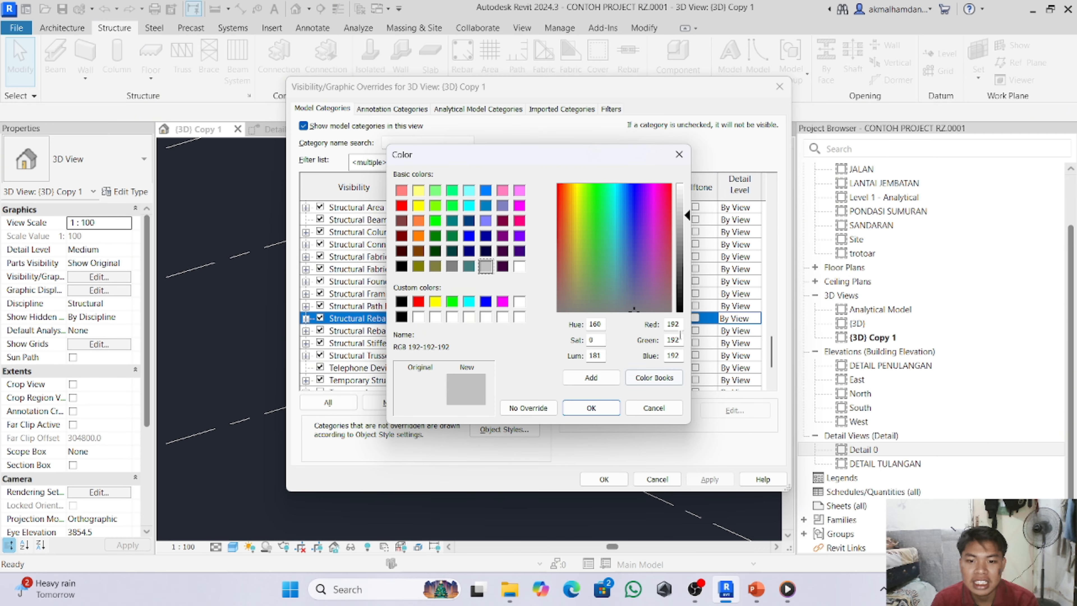
pyautogui.moveTo(691, 216); pyautogui.dragTo(688, 250)
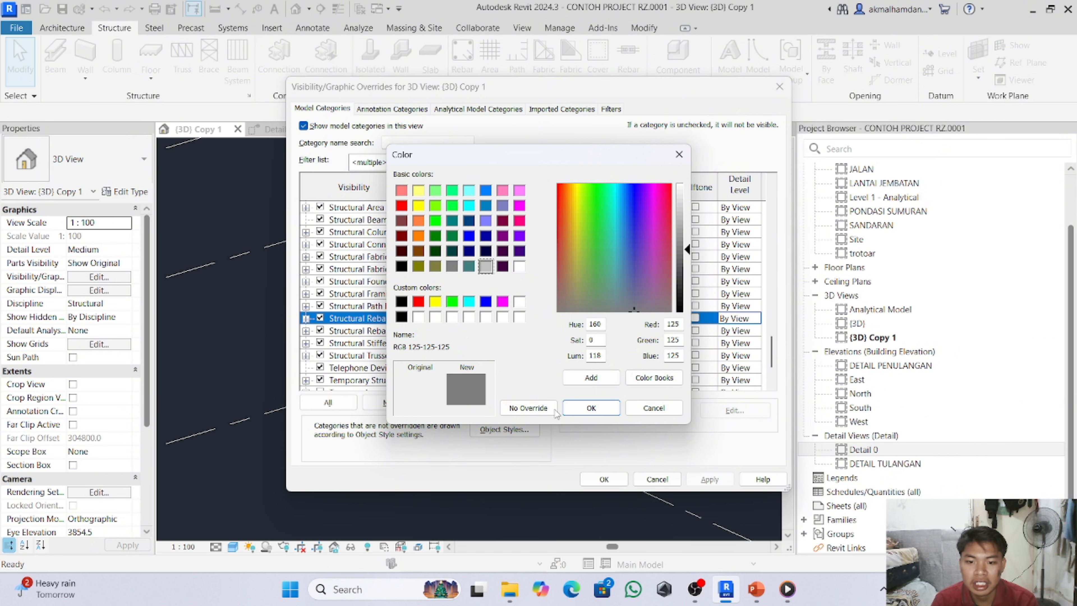
pyautogui.click(589, 409)
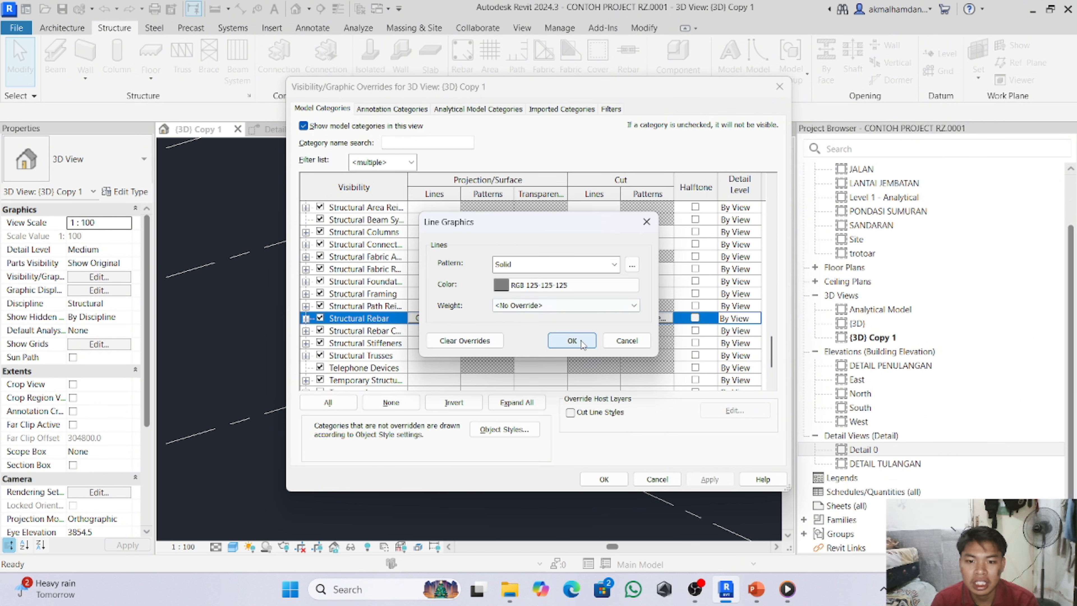
pyautogui.click(572, 341)
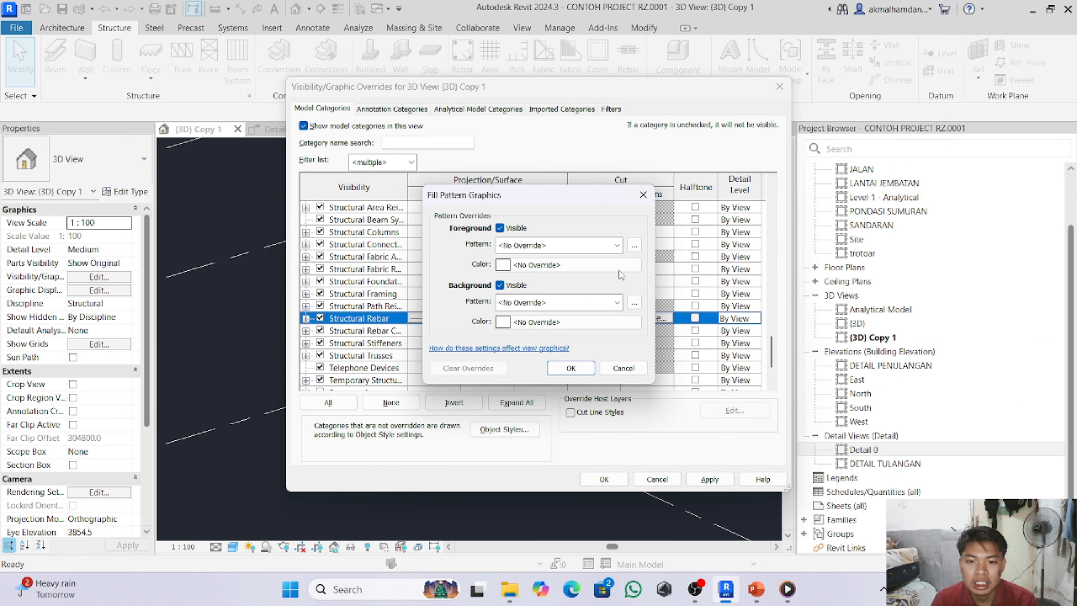
# - Override the Structural Rebar surface foreground pattern with Solid fill in grey RGB 128-128-128 and apply the view overrides
pyautogui.click(618, 245)
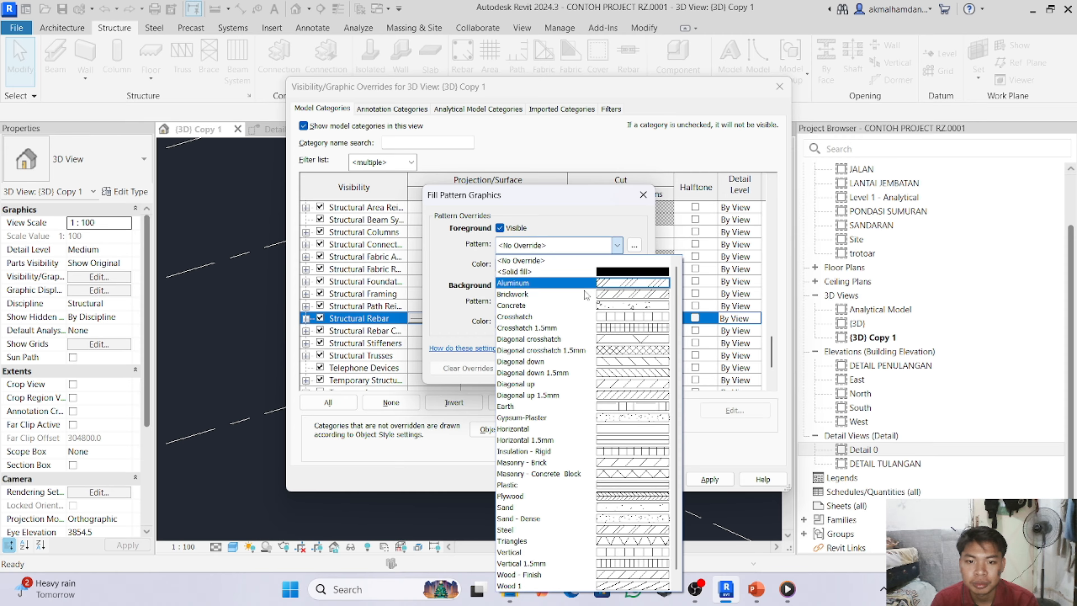
pyautogui.click(583, 273)
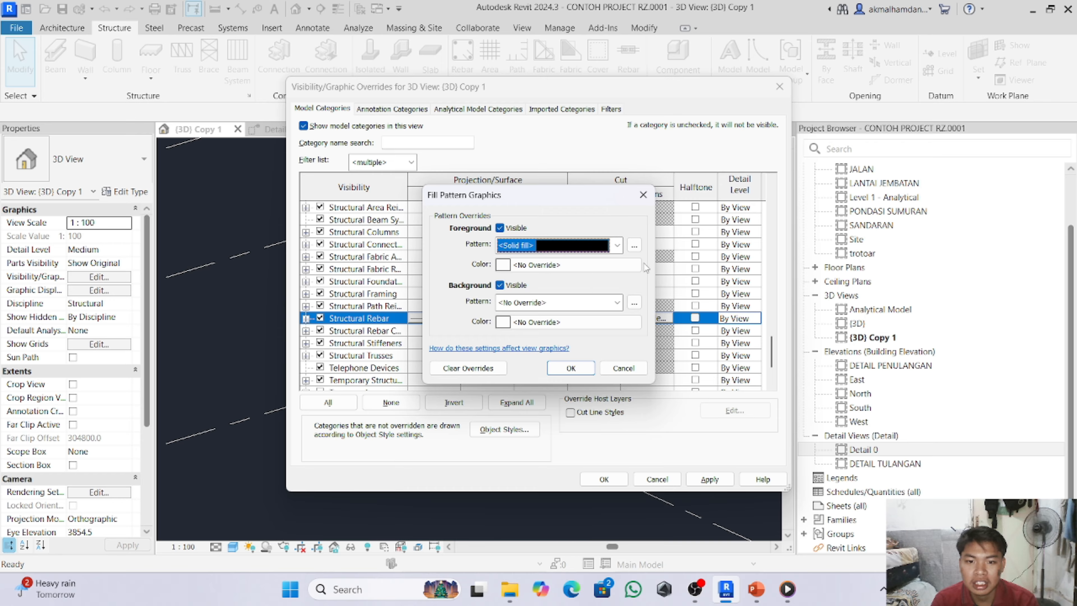
pyautogui.click(515, 268)
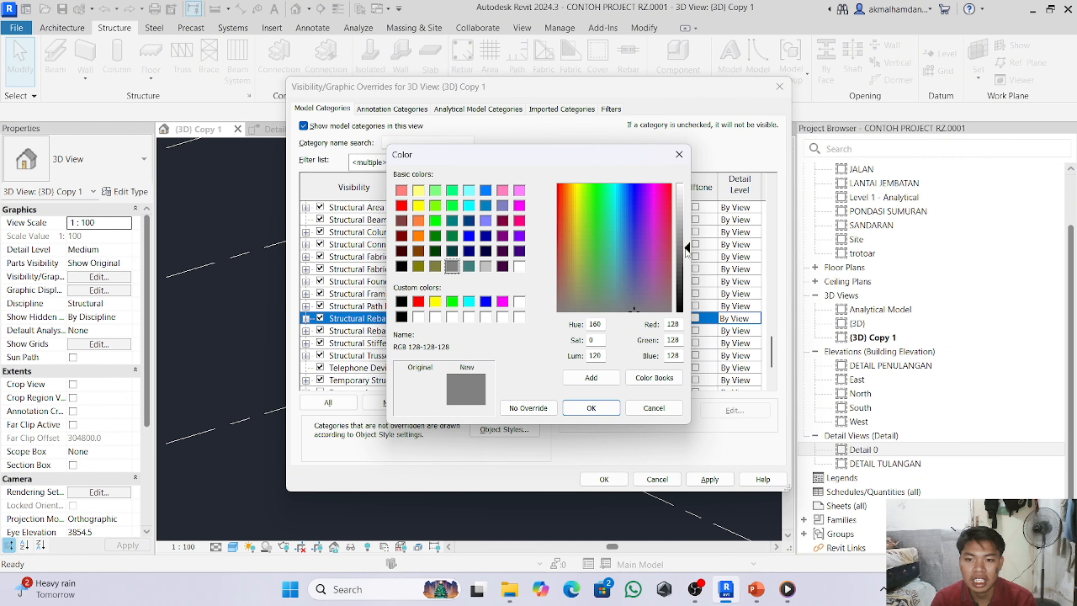
pyautogui.click(591, 409)
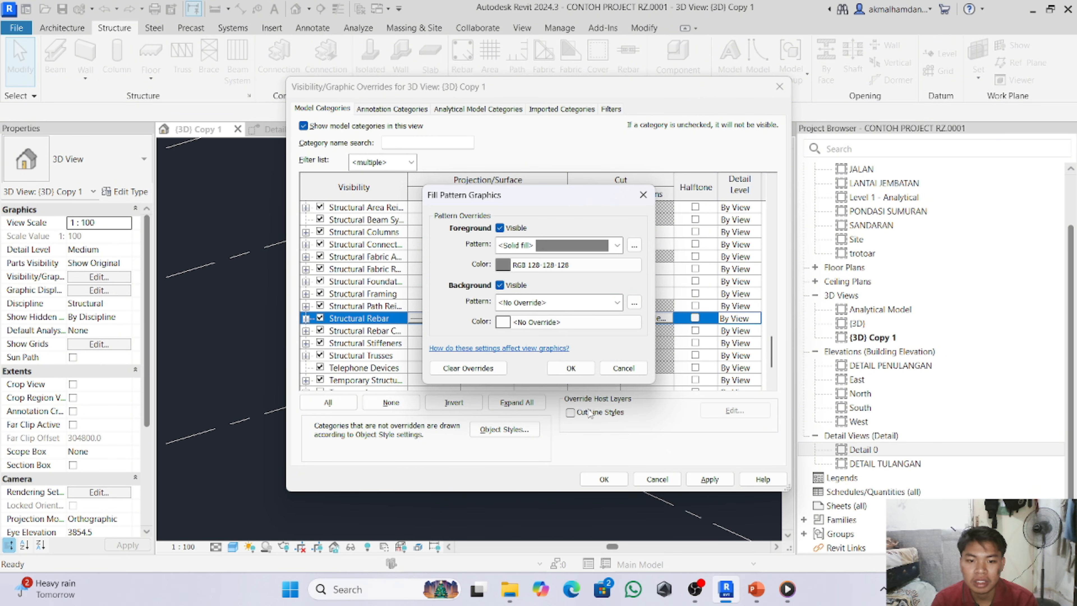
pyautogui.click(571, 369)
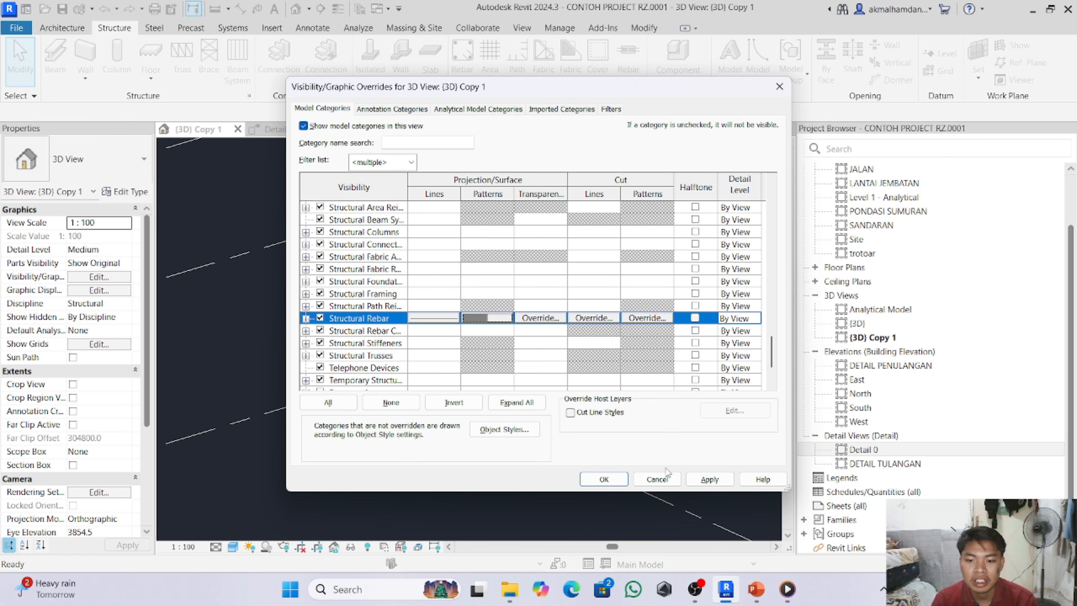
pyautogui.click(710, 479)
pyautogui.click(604, 480)
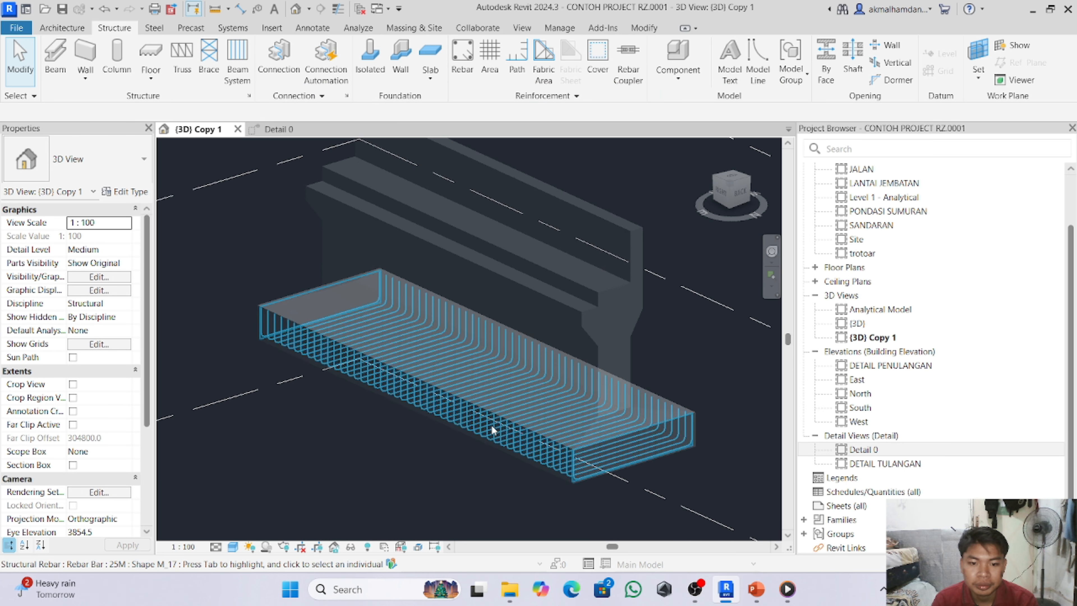
# - Try the Textures visual style on the 3D view, set it to Realistic, and return to the Detail 0 view
pyautogui.scroll(5, 491, 424)
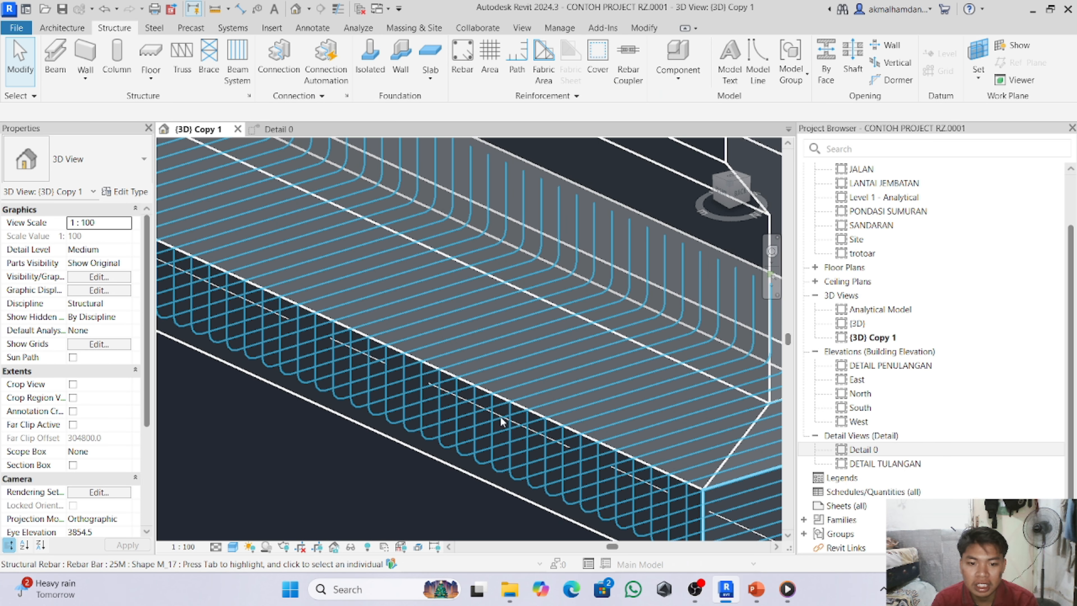
pyautogui.scroll(-5, 594, 396)
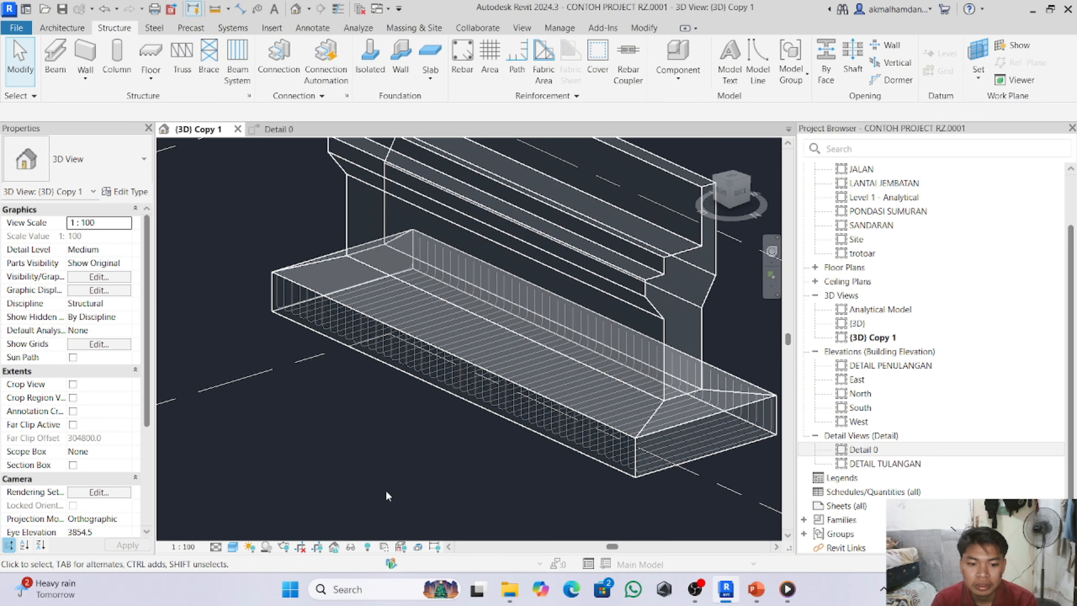
pyautogui.click(233, 547)
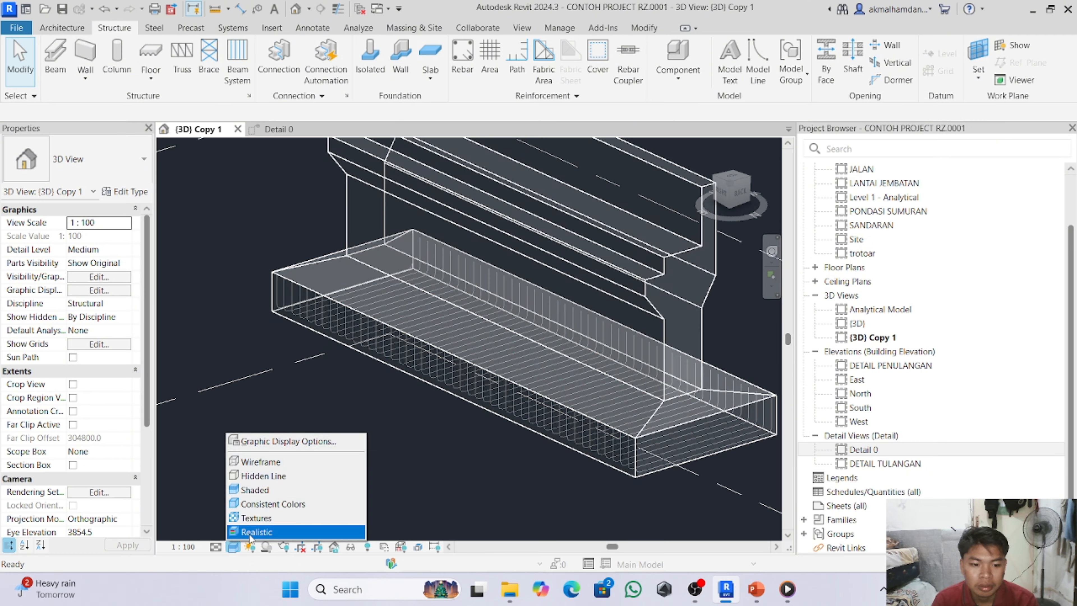
pyautogui.click(268, 518)
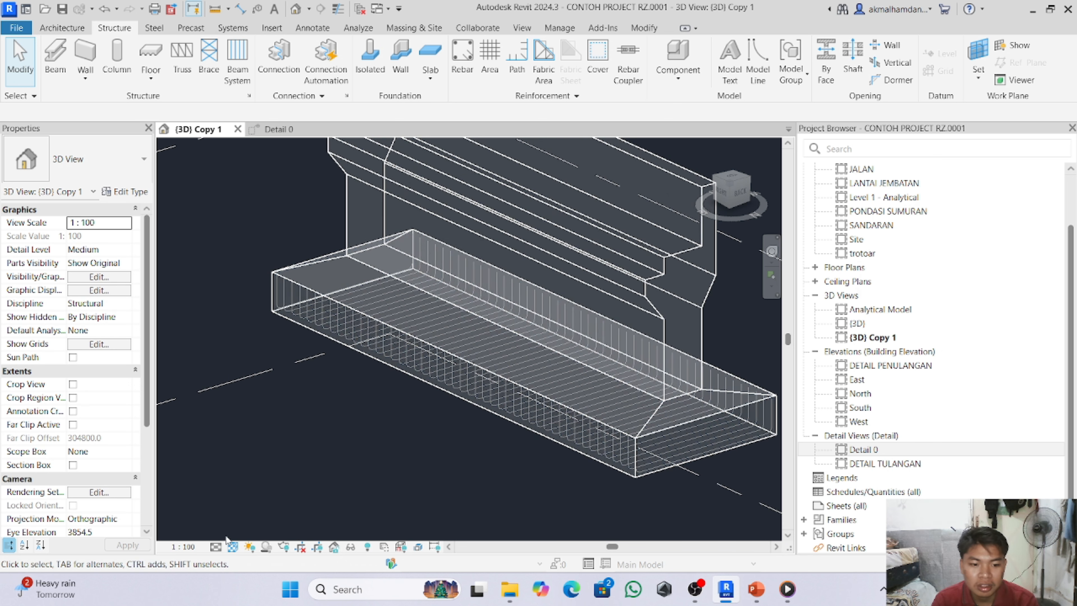
pyautogui.click(232, 548)
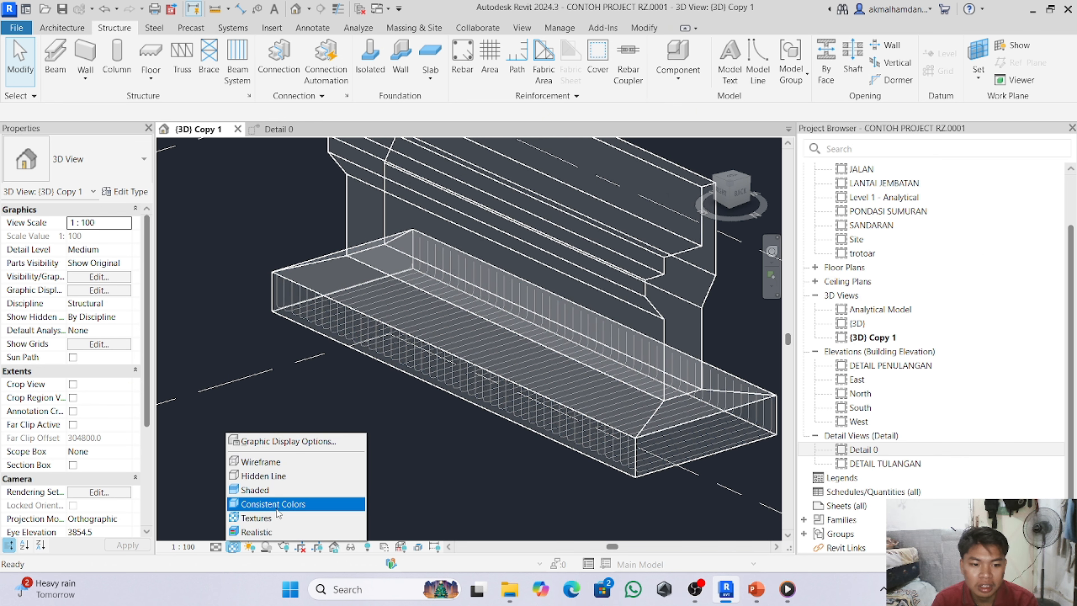
pyautogui.click(266, 531)
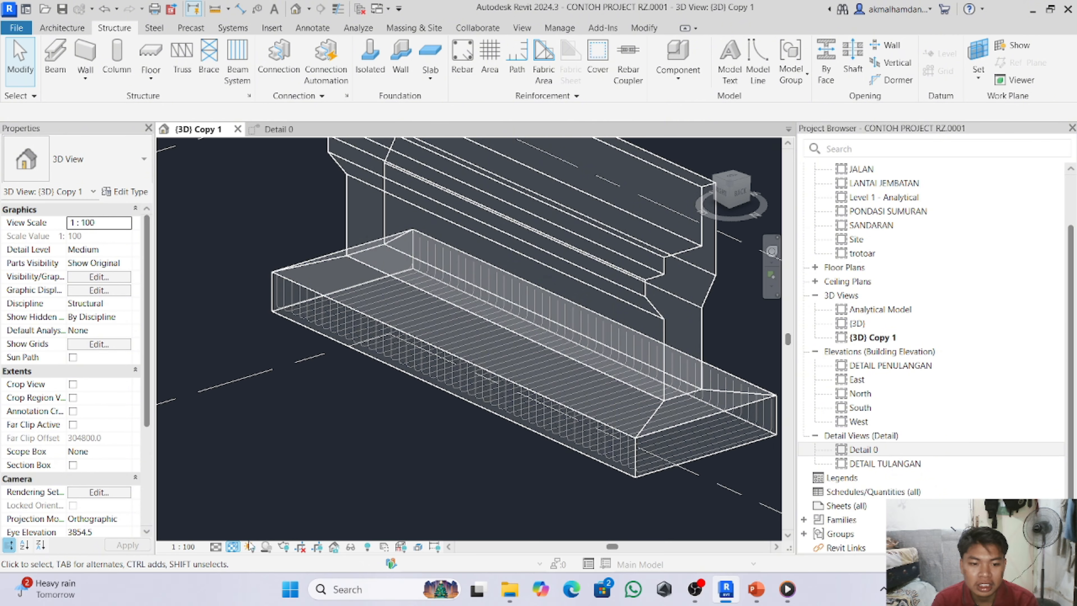
pyautogui.scroll(-3, 346, 424)
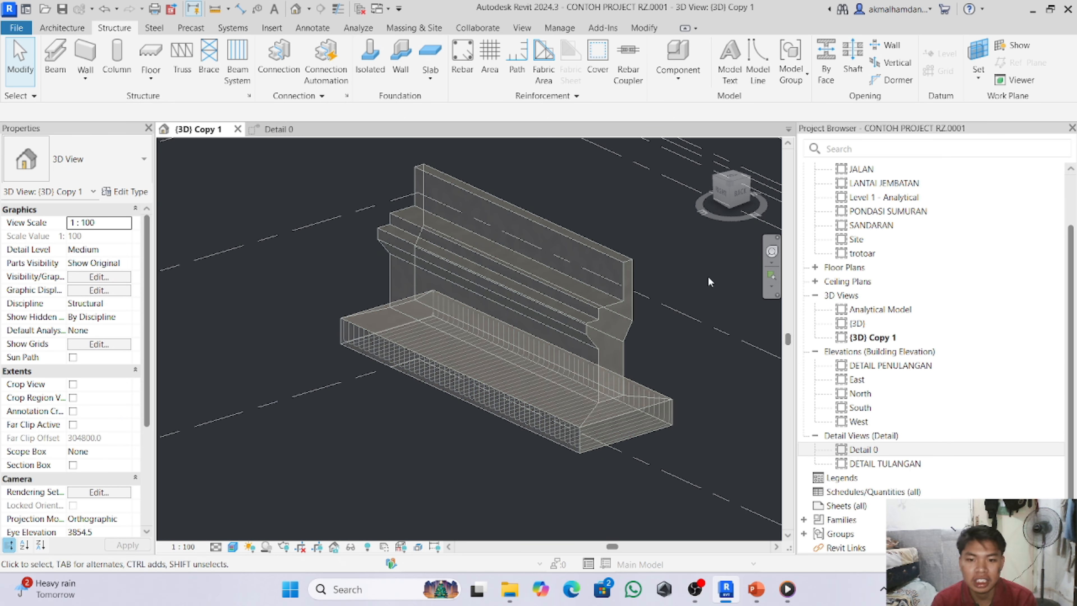
pyautogui.click(268, 128)
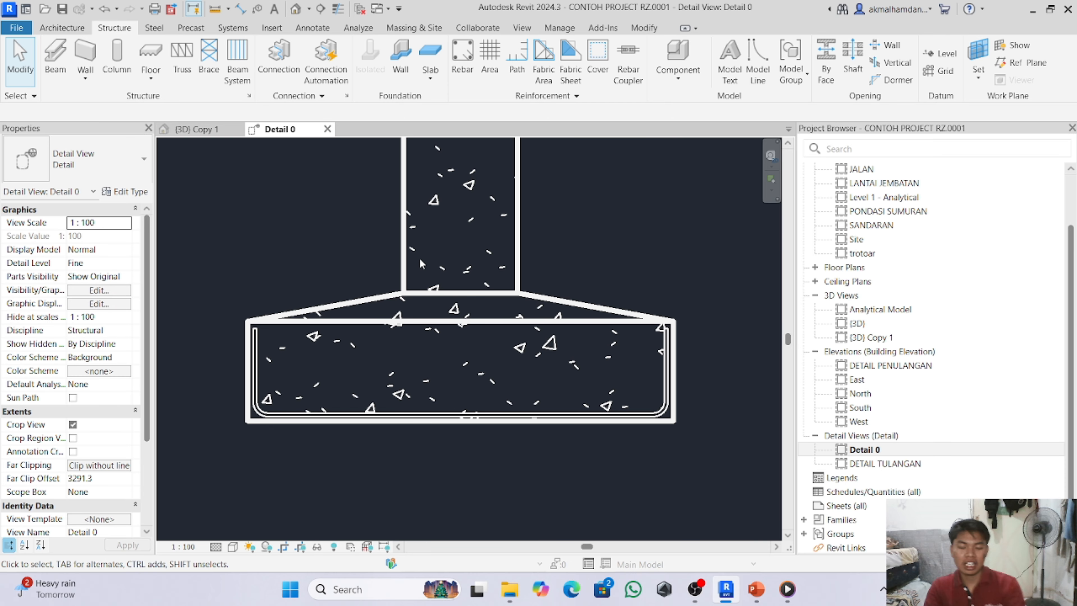
# - Check the L1 top bar of the footing in the PowerPoint reinforcement schedule, and return to Revit
pyautogui.click(754, 588)
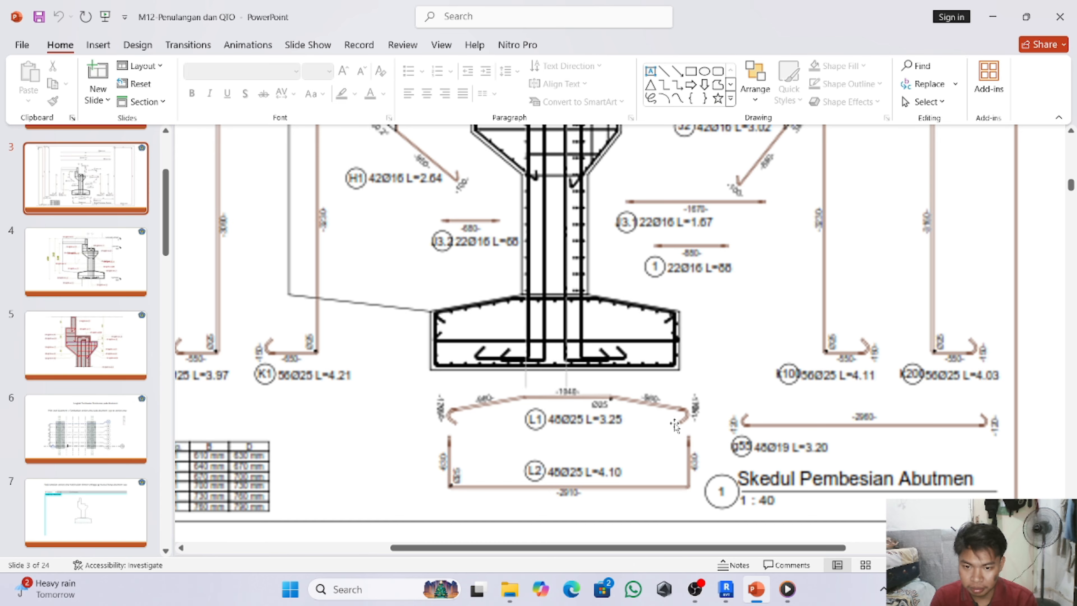
pyautogui.moveTo(742, 601)
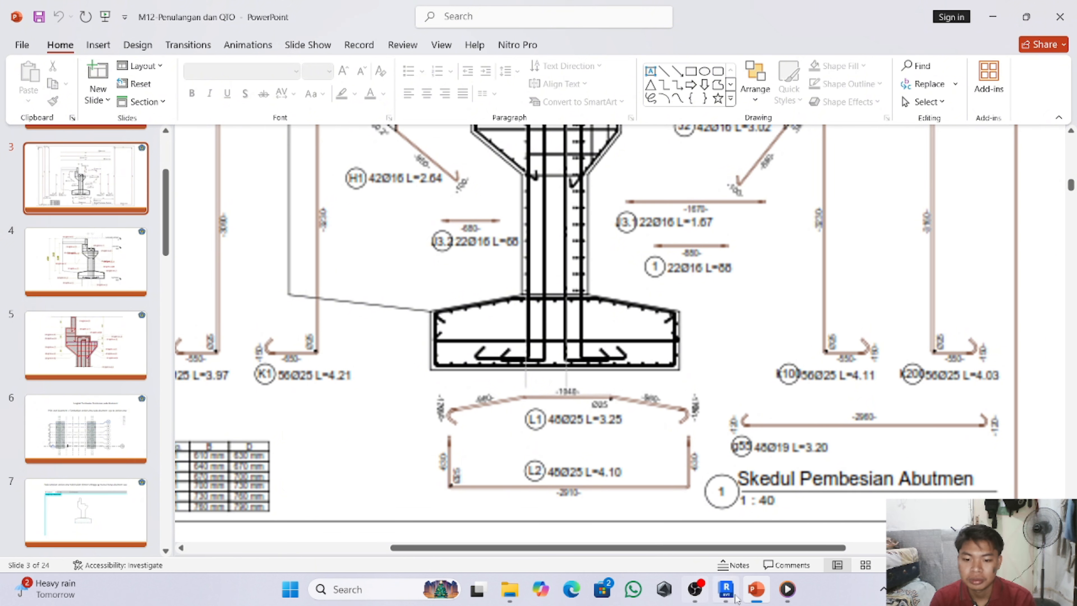
pyautogui.click(726, 592)
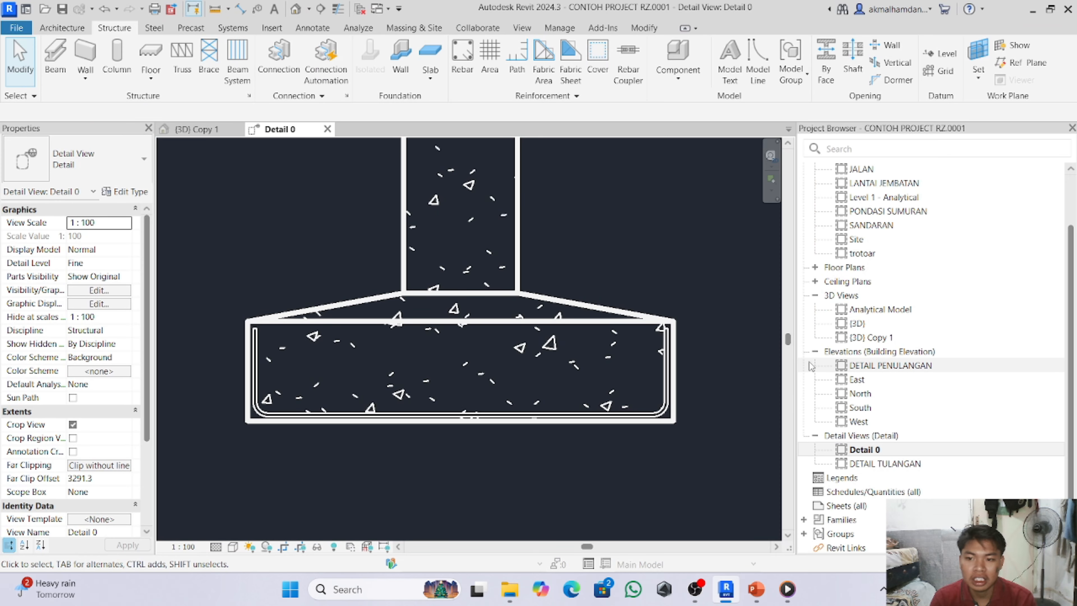
# - Place a 25M rebar of Rebar Shape 4 in the sloped top part of the footing, directly below the abutment wall
pyautogui.click(463, 55)
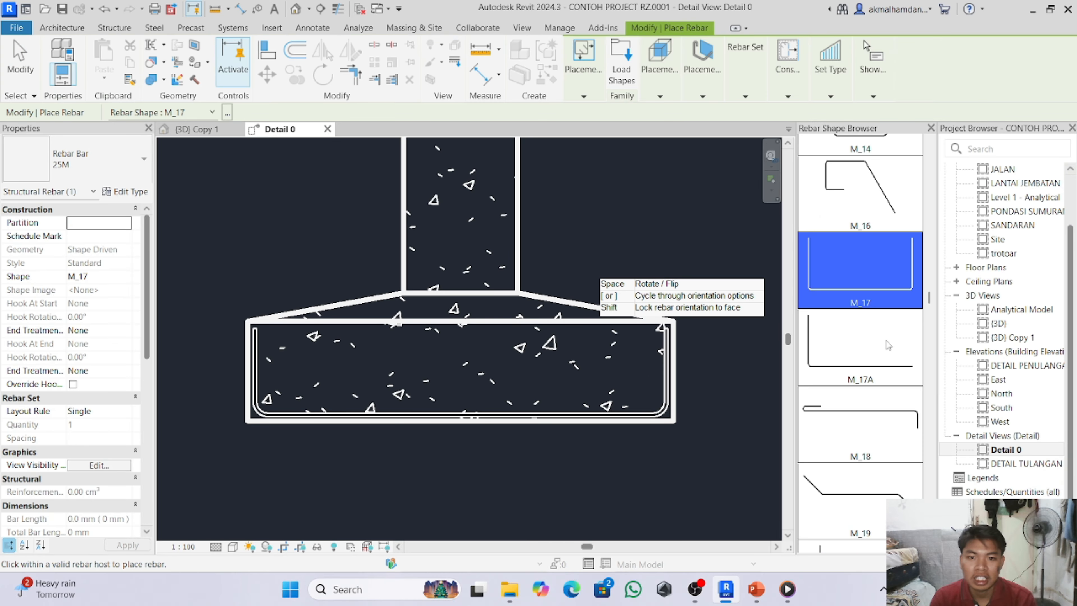
pyautogui.scroll(-10, 871, 337)
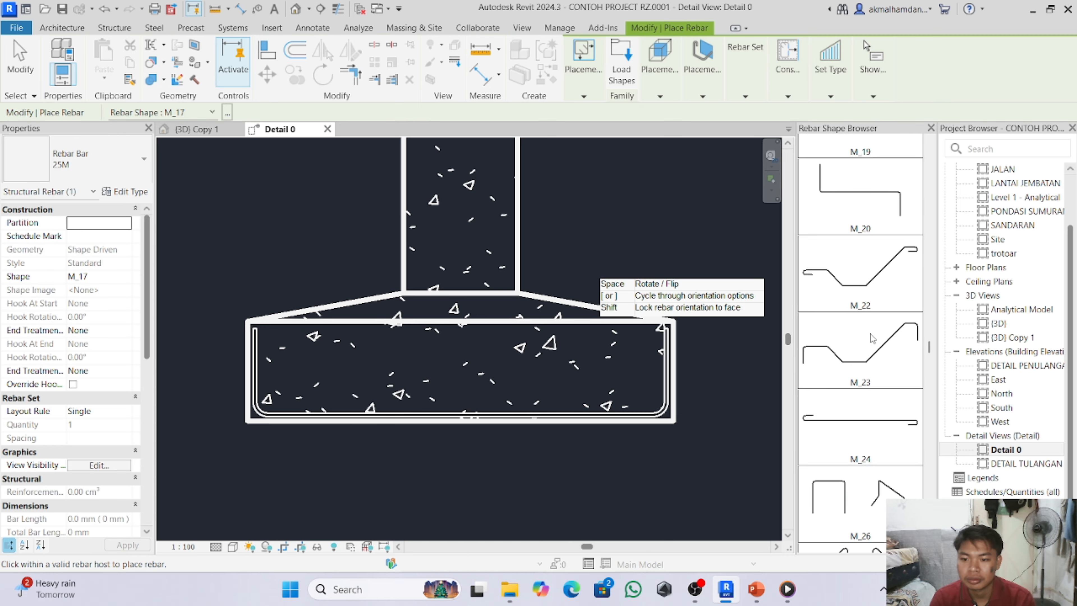
pyautogui.scroll(-10, 872, 338)
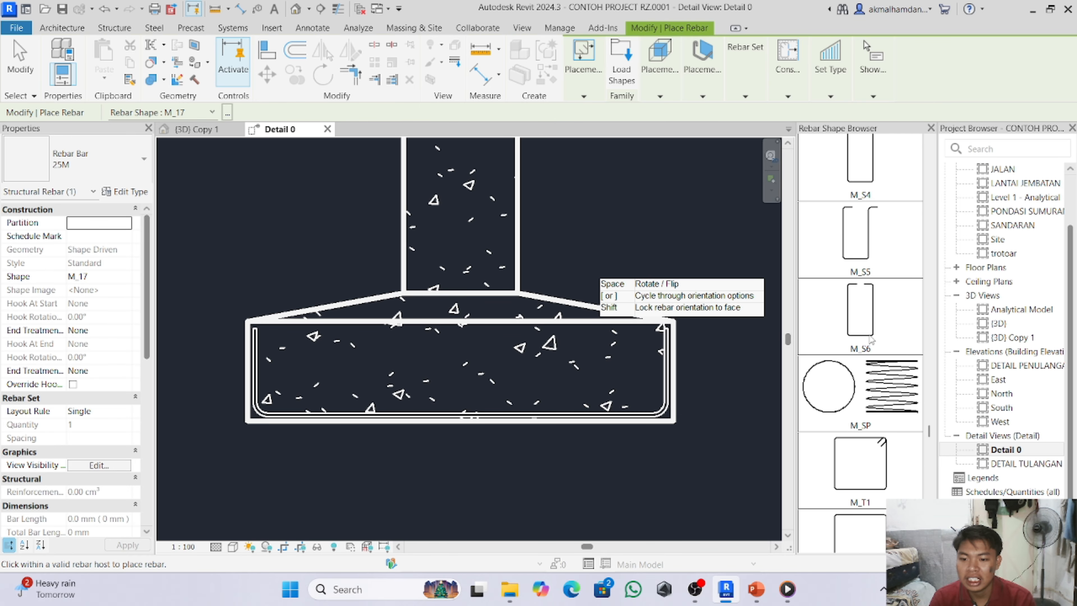
pyautogui.scroll(-6, 861, 344)
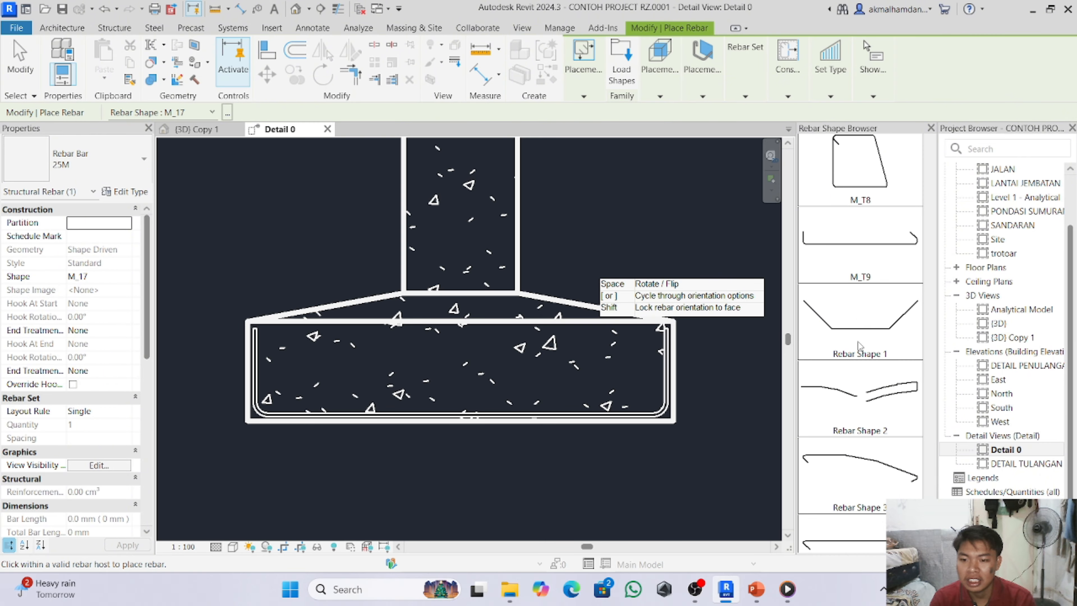
pyautogui.click(877, 404)
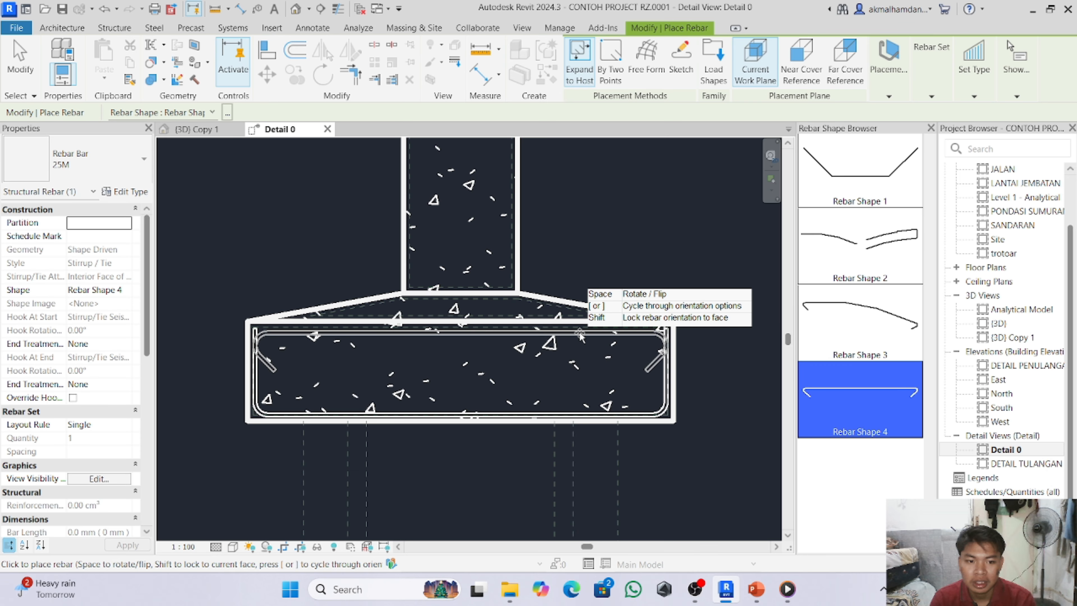
pyautogui.click(493, 302)
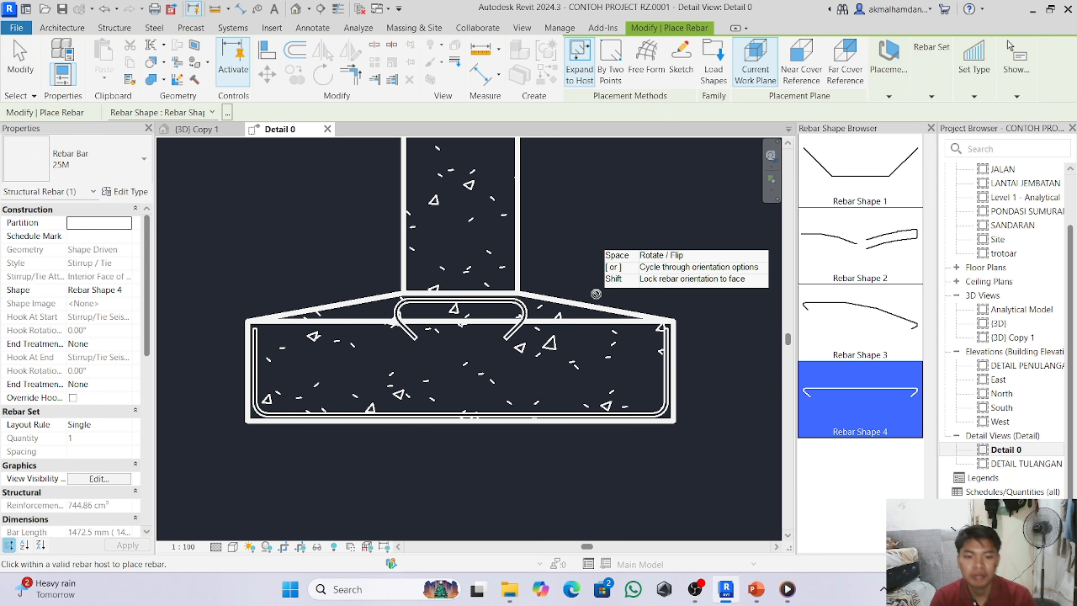
pyautogui.press('Escape')
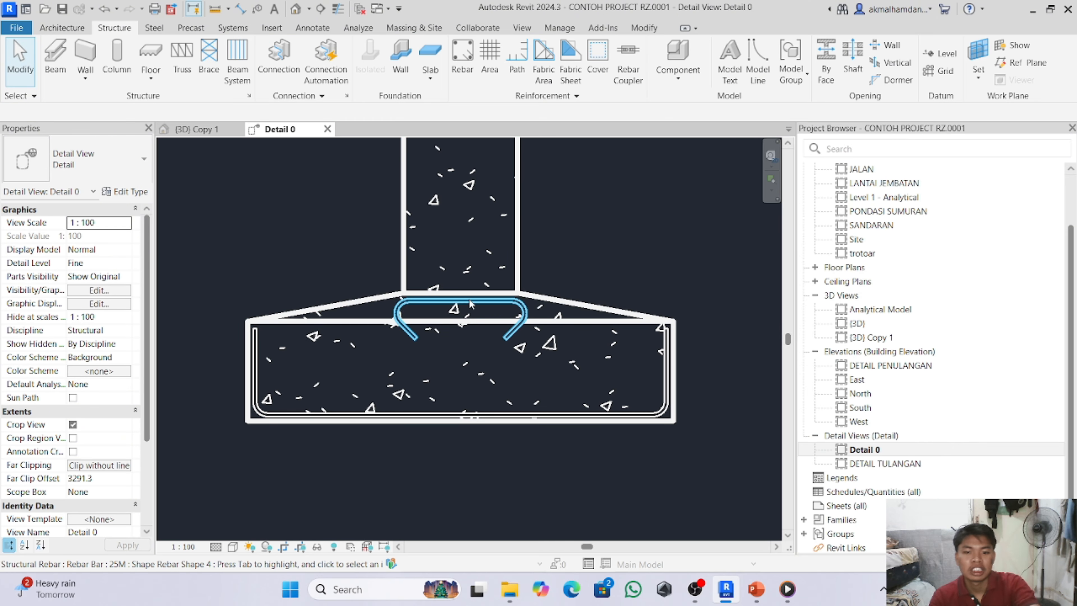
# - Edit the new top bar's sketch, adding a sloped line about 1010 mm long from its left end to the footing's upper-left cover corner
pyautogui.click(420, 306)
pyautogui.scroll(2, 412, 301)
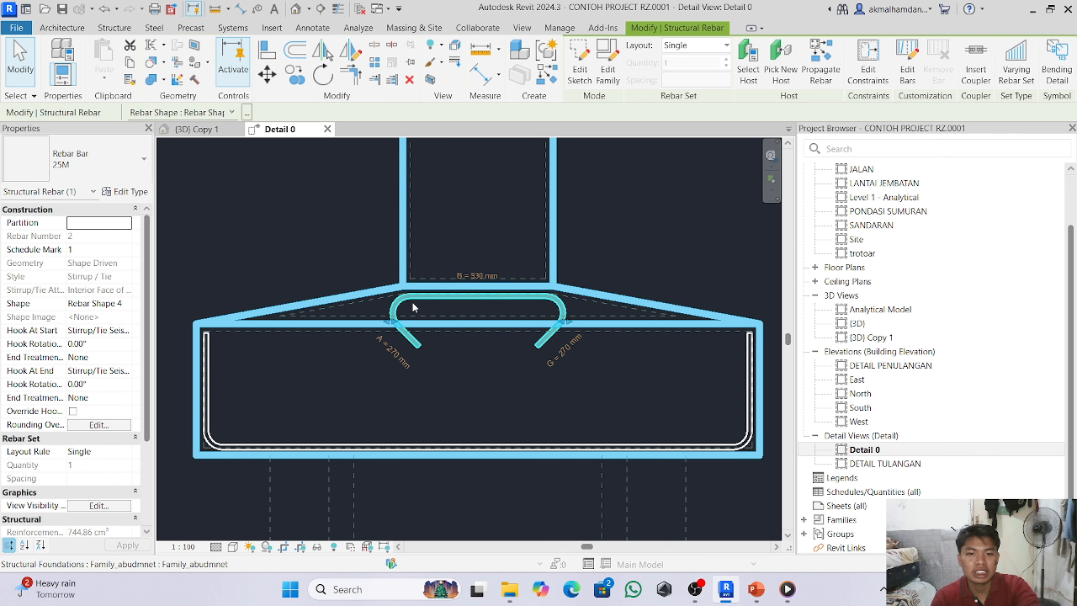
pyautogui.click(571, 72)
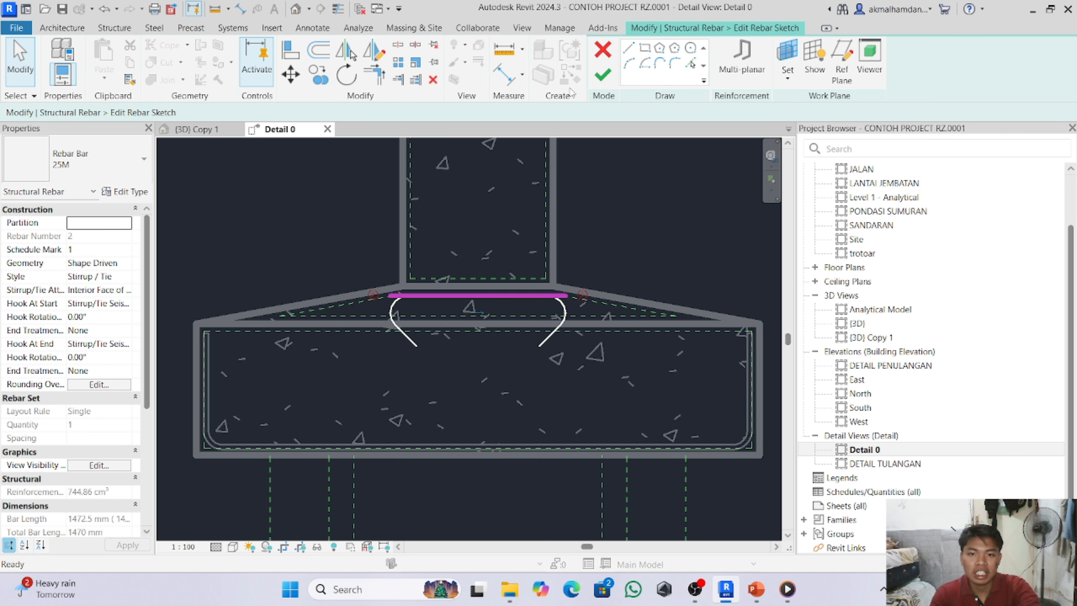
pyautogui.click(629, 47)
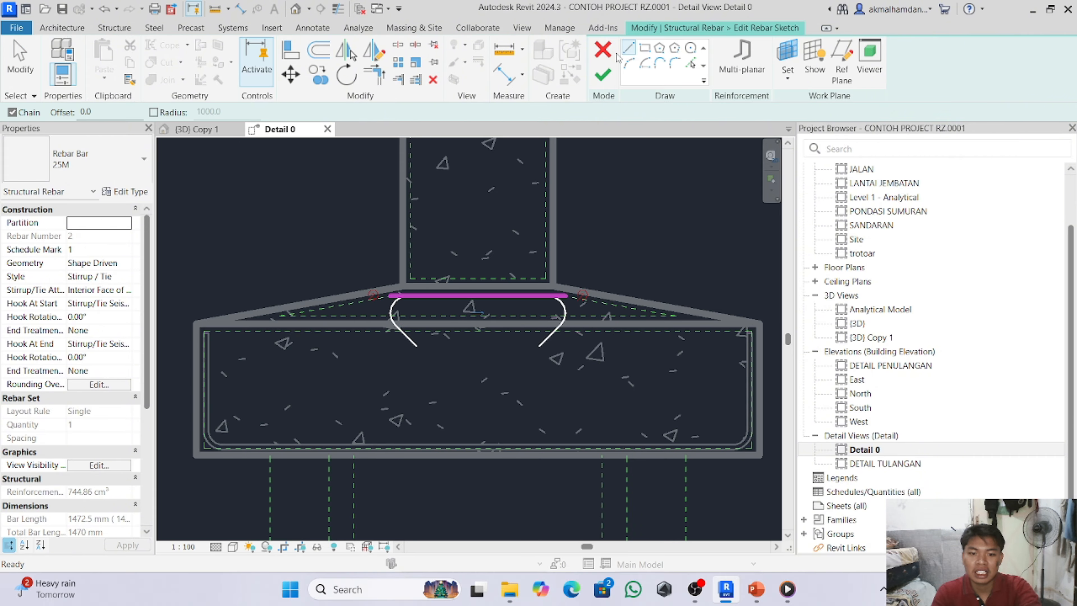
pyautogui.scroll(2, 378, 299)
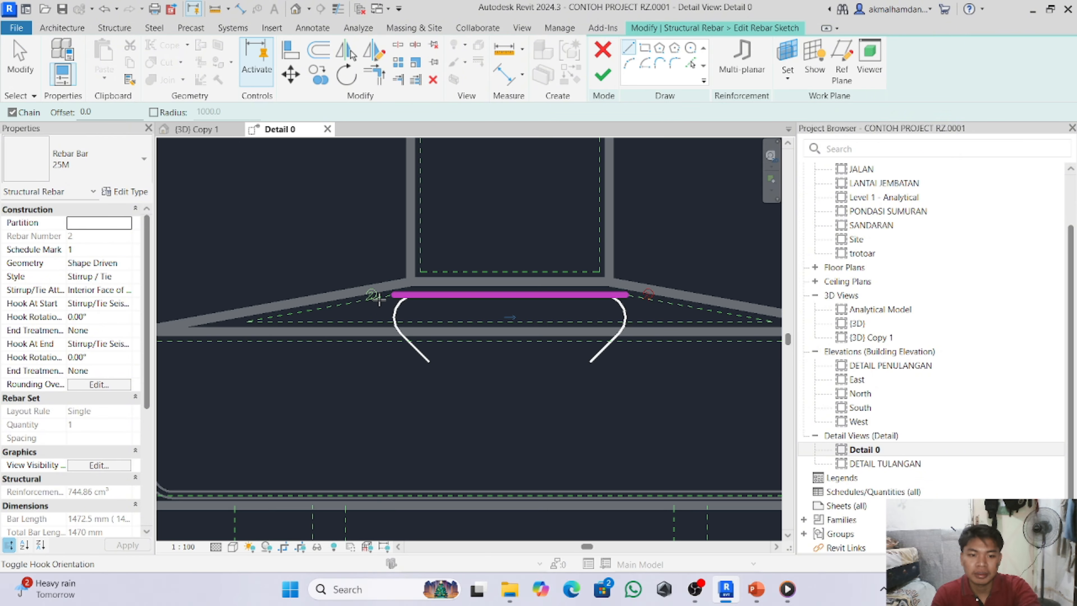
pyautogui.click(392, 294)
pyautogui.scroll(-1, 491, 259)
pyautogui.scroll(3, 270, 300)
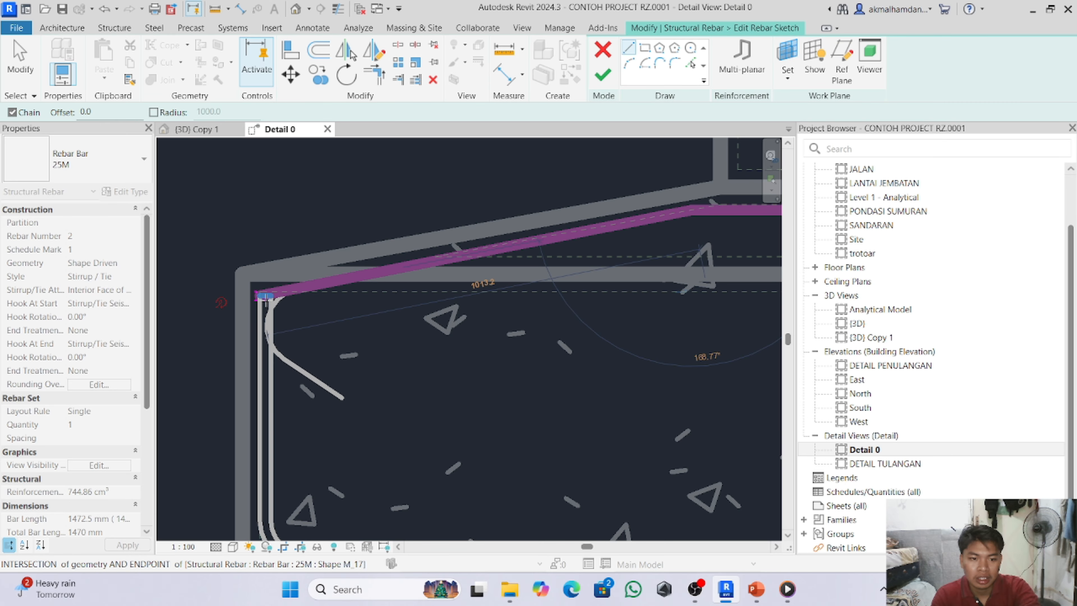
pyautogui.scroll(4, 264, 297)
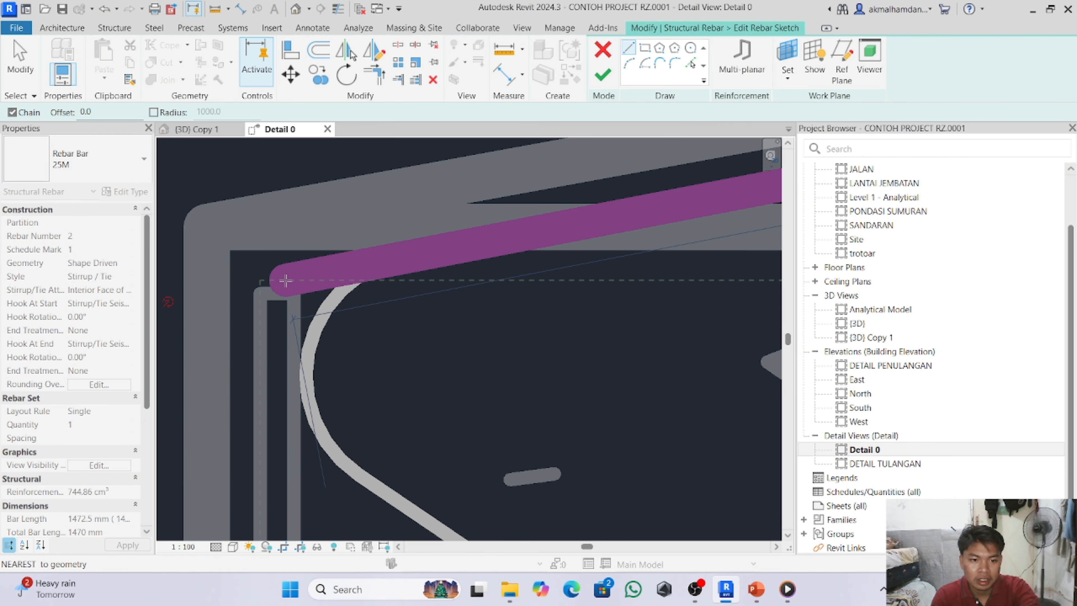
pyautogui.click(260, 283)
pyautogui.scroll(-5, 261, 283)
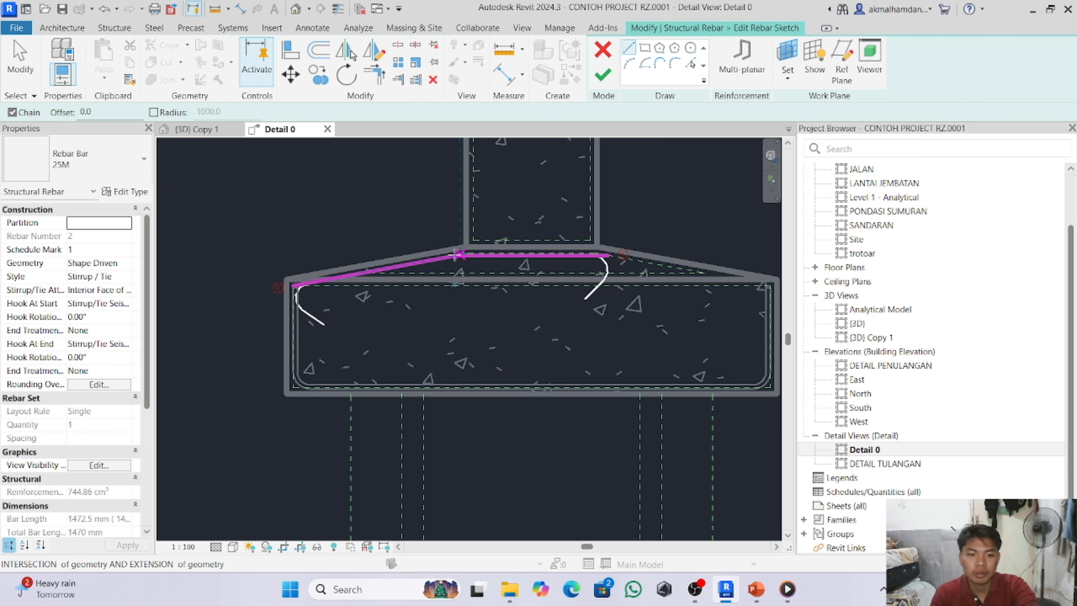
# - Add a matching sloped line about 1010 mm long from the bar's right end to the upper-right cover corner and finish the sketch
pyautogui.scroll(-1, 278, 304)
pyautogui.scroll(4, 568, 255)
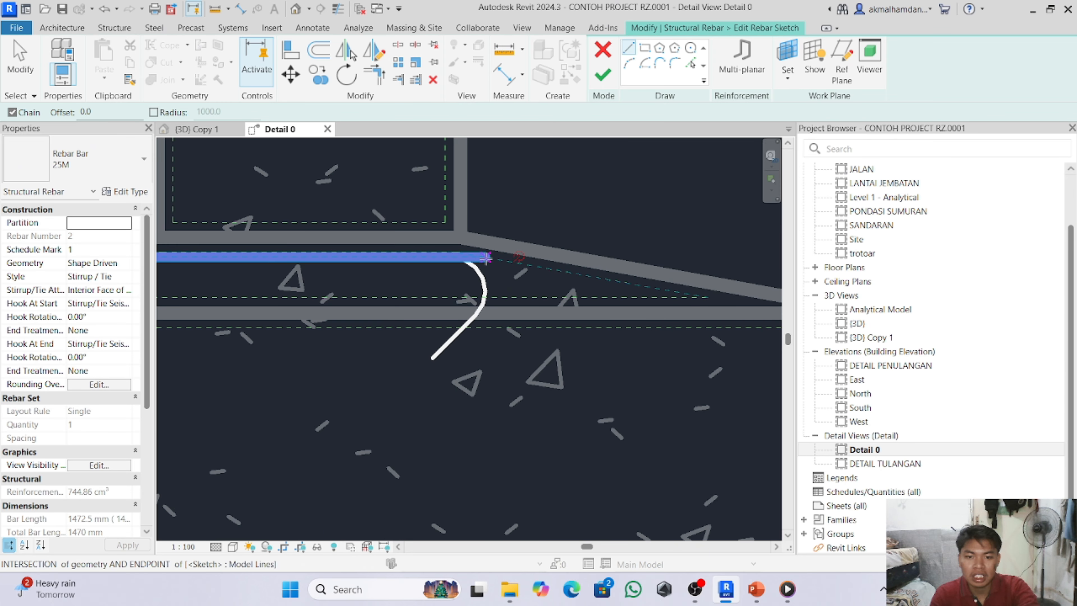
pyautogui.click(486, 258)
pyautogui.scroll(-3, 415, 232)
pyautogui.scroll(2, 641, 306)
pyautogui.scroll(3, 577, 276)
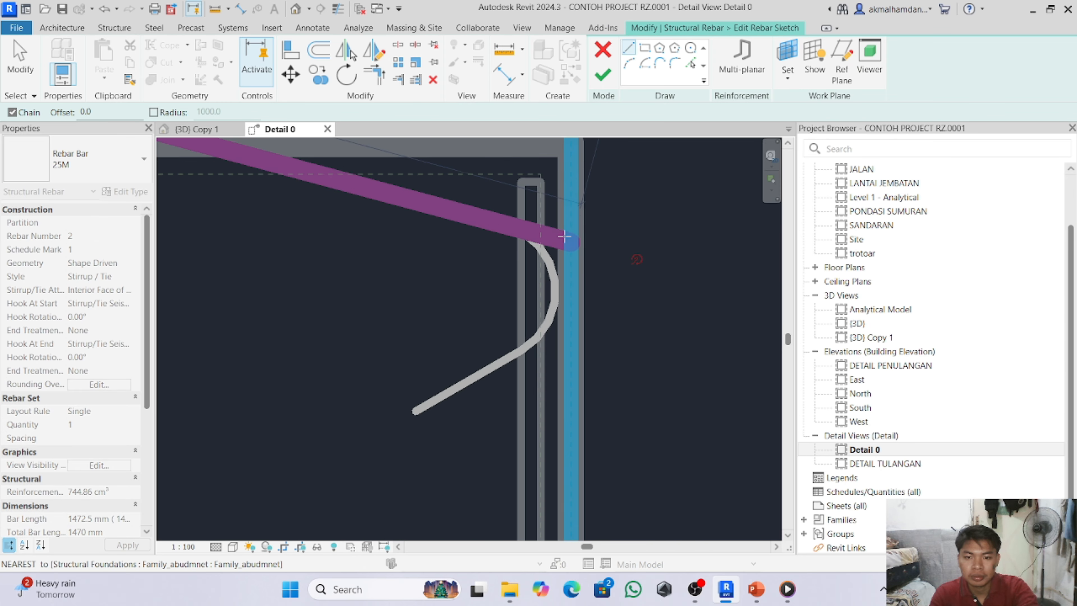
pyautogui.click(540, 174)
pyautogui.scroll(-4, 540, 174)
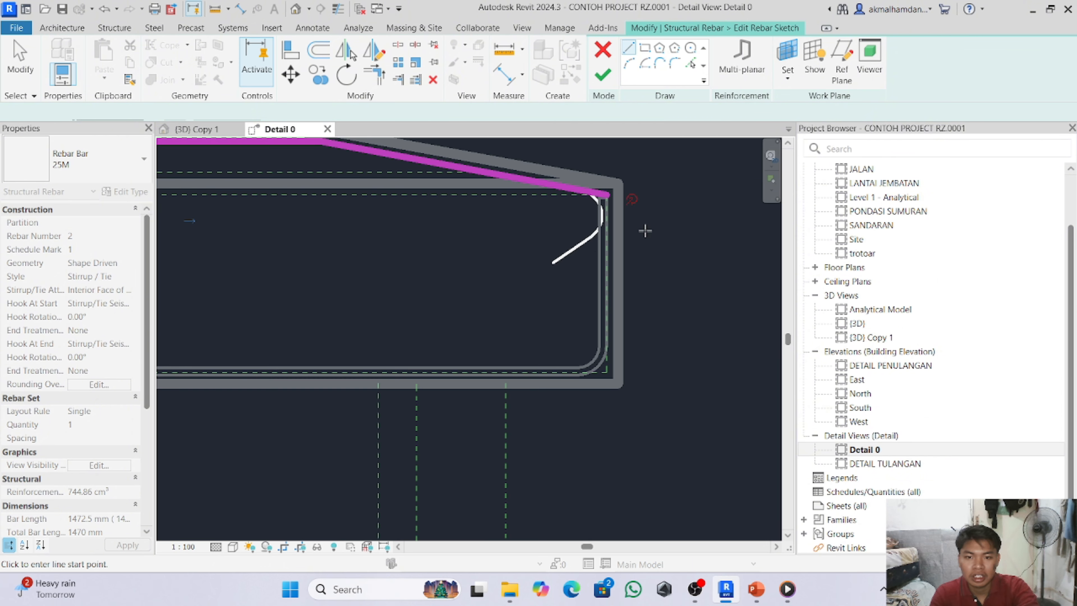
pyautogui.scroll(-3, 645, 234)
pyautogui.click(603, 74)
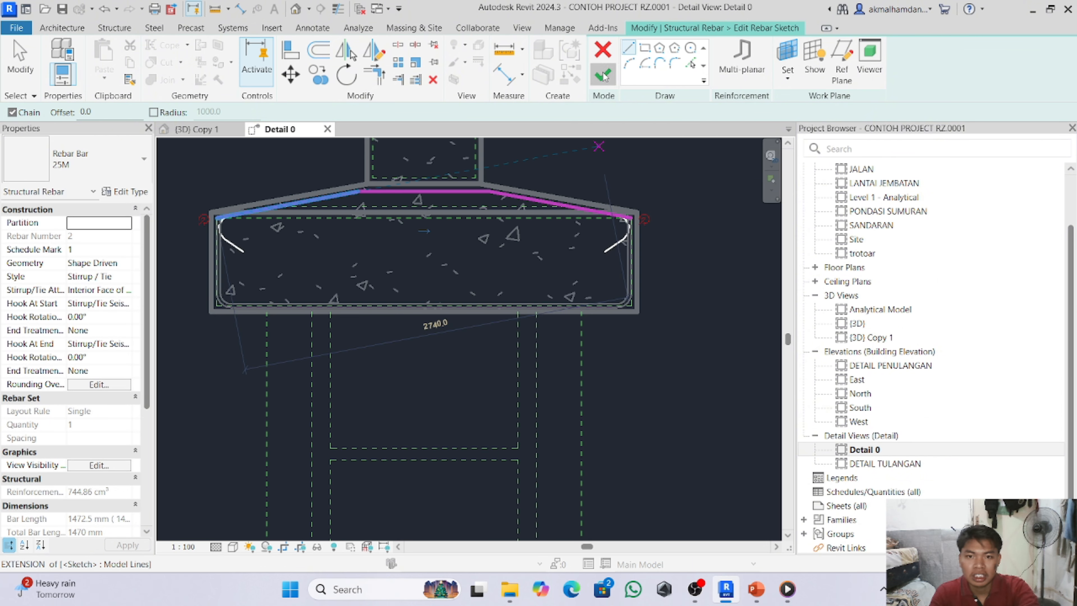
# - Set the top bar's rebar set layout to Fixed Number with a quantity of 48
pyautogui.scroll(-2, 713, 339)
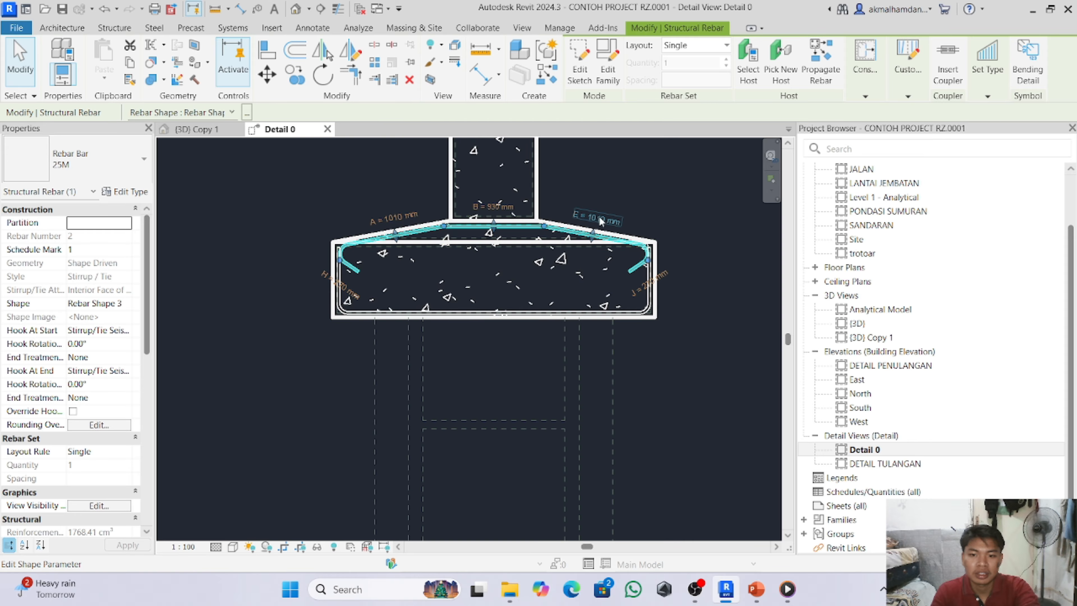
pyautogui.scroll(-1, 643, 496)
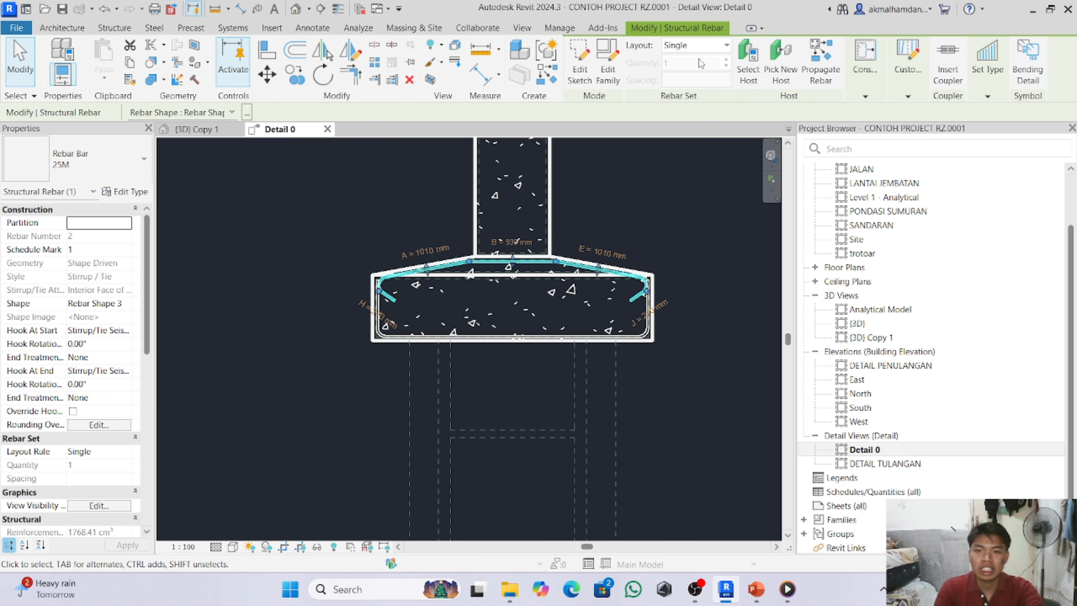
pyautogui.click(700, 45)
pyautogui.click(698, 78)
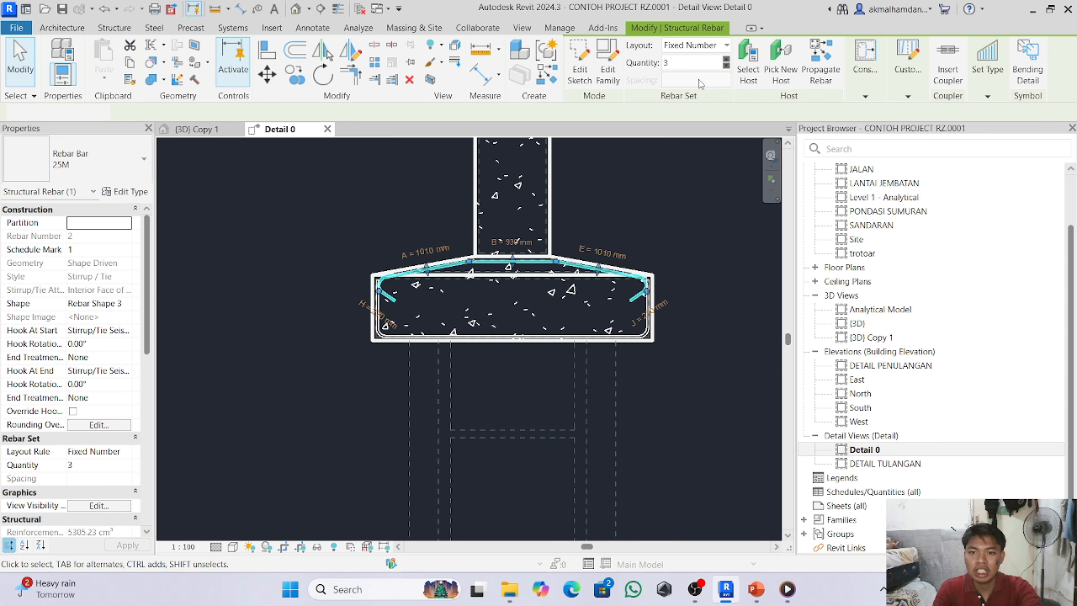
pyautogui.moveTo(698, 67); pyautogui.dragTo(683, 66)
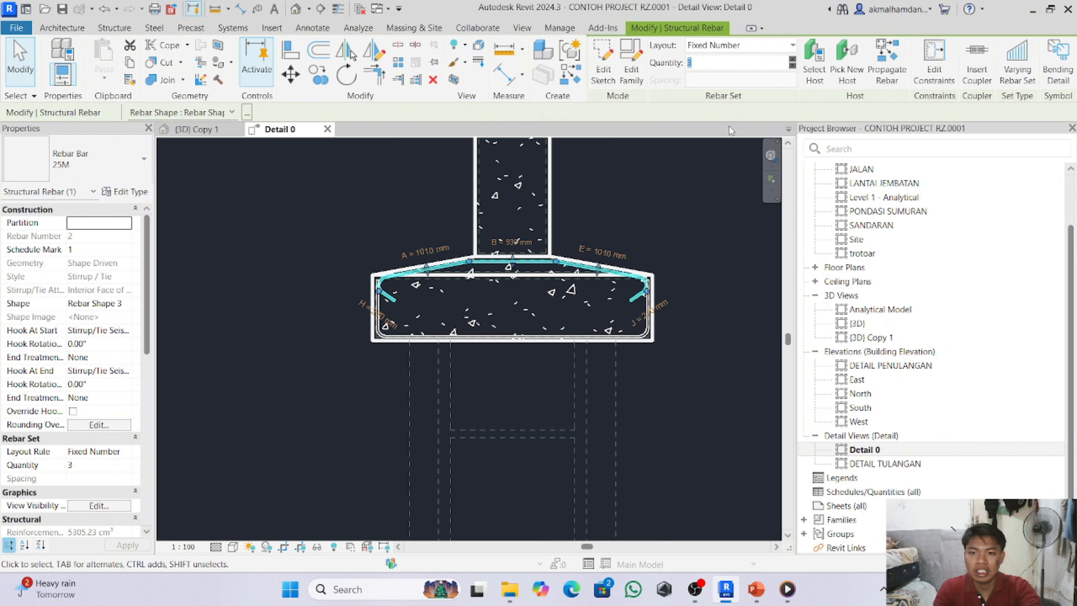
pyautogui.write('48')
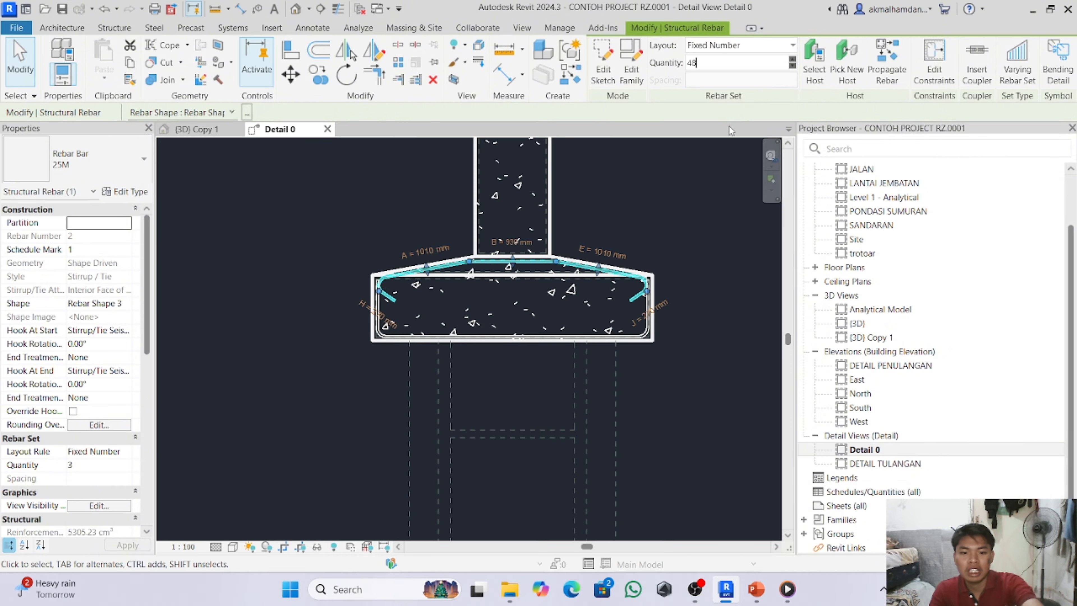
pyautogui.press('Return')
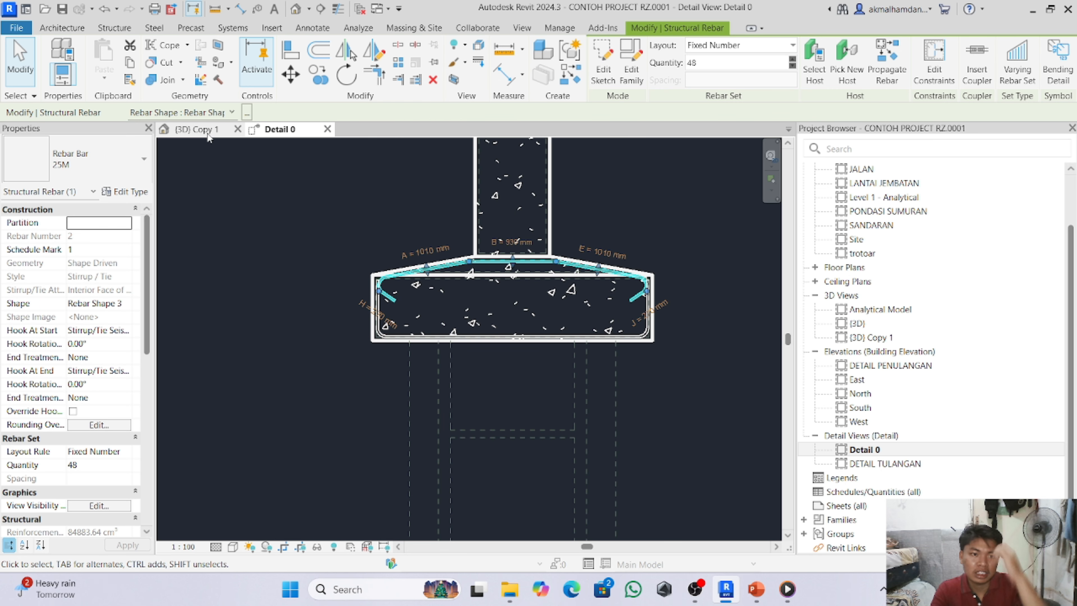
# - Make the top rebar set view unobscured in the {3D} Copy 1 view and return to the Detail 0 view
pyautogui.click(197, 129)
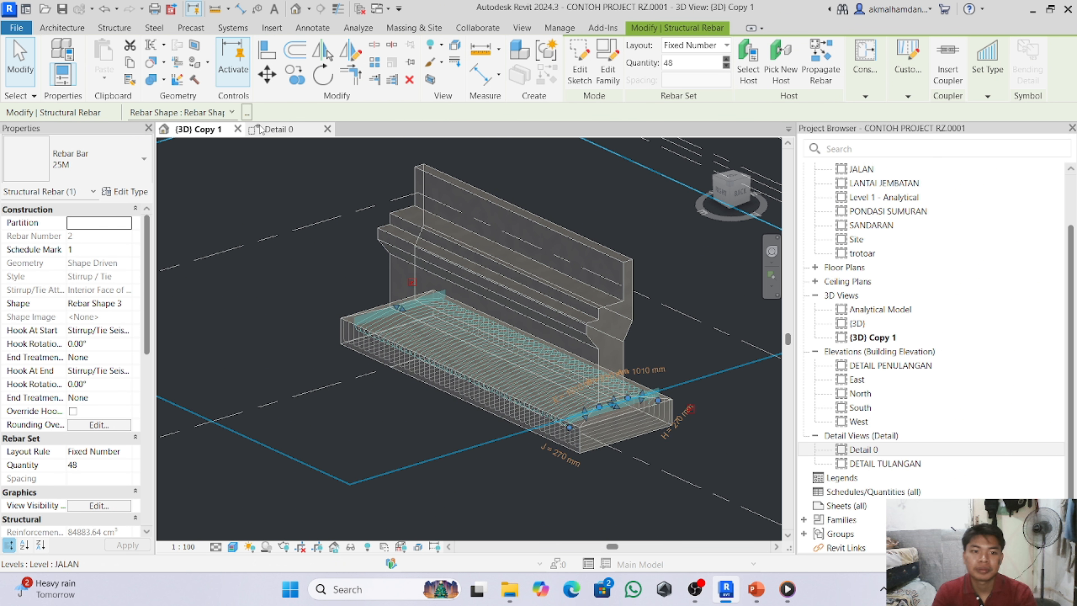
pyautogui.click(279, 129)
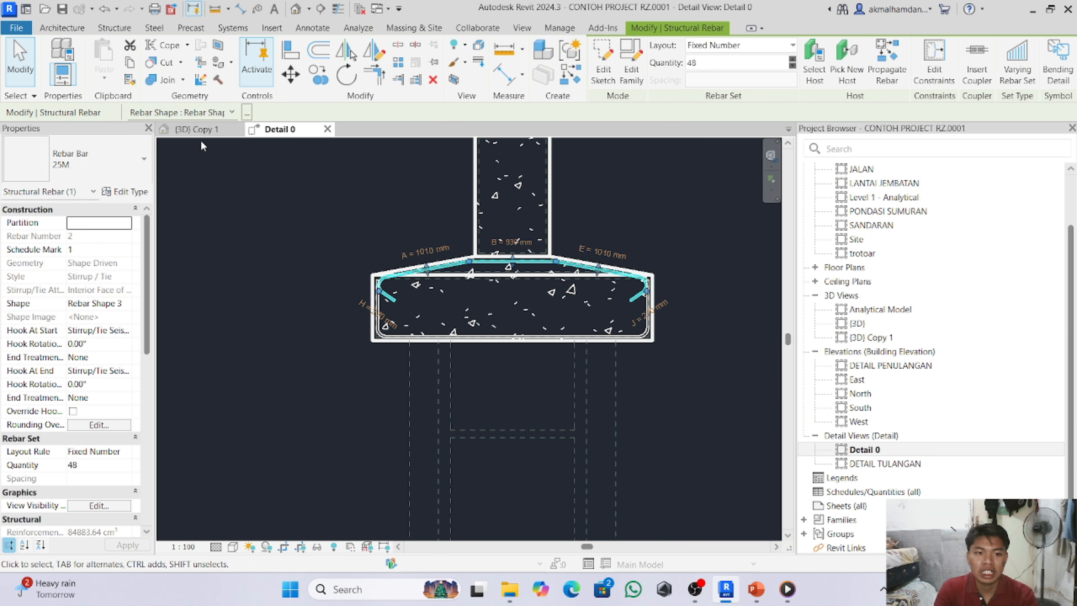
pyautogui.click(199, 129)
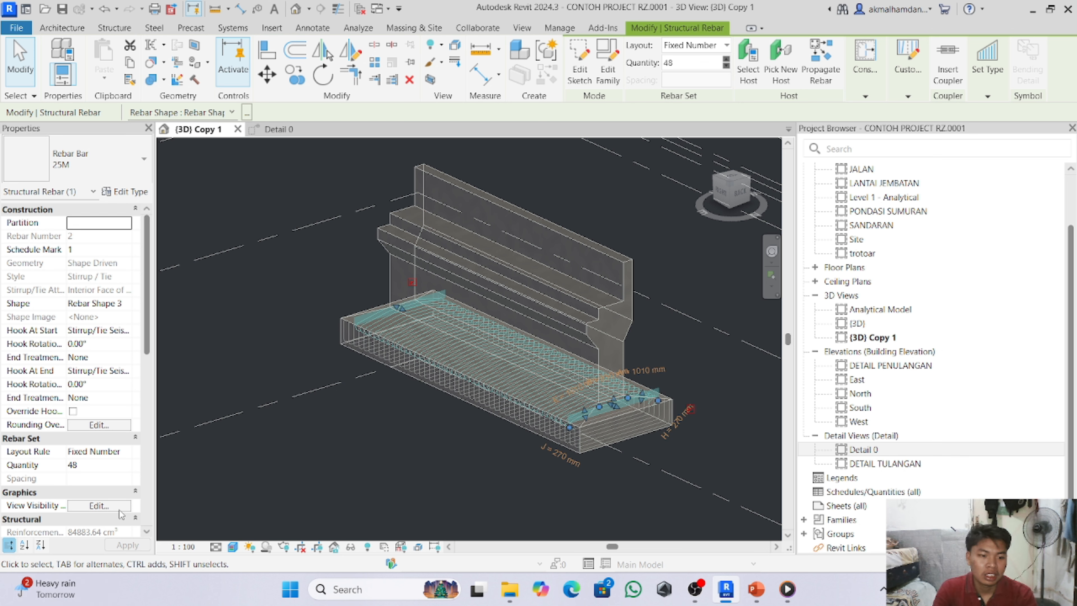
pyautogui.click(97, 506)
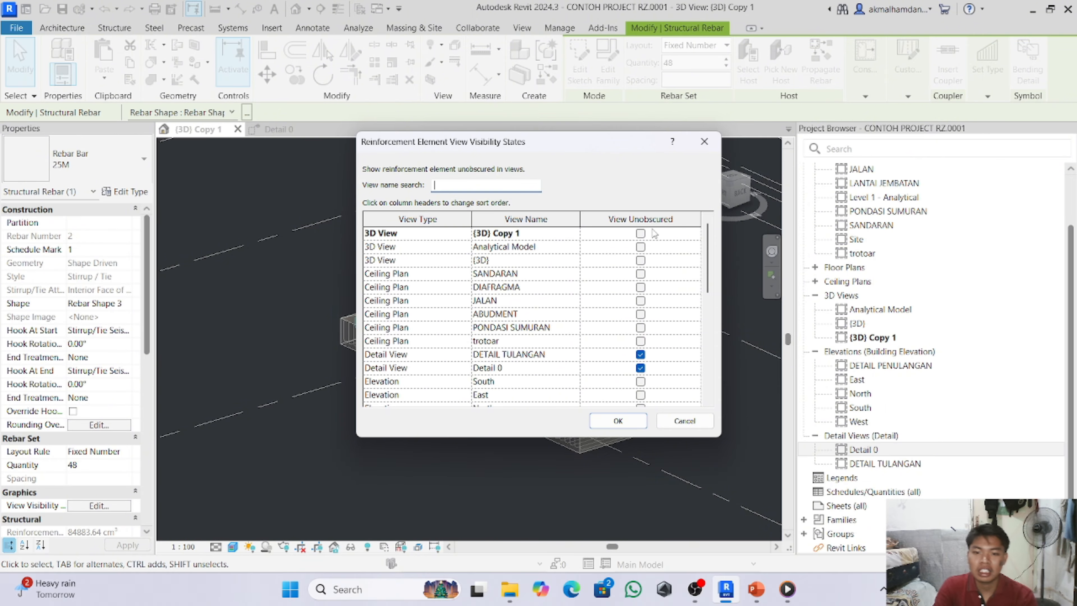
pyautogui.click(642, 234)
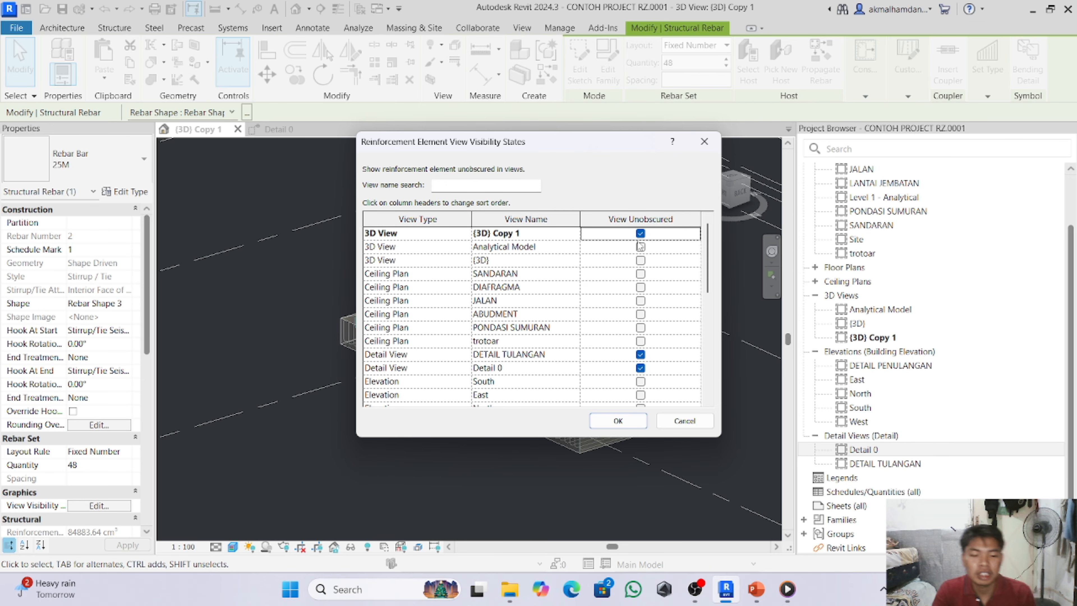
pyautogui.click(623, 422)
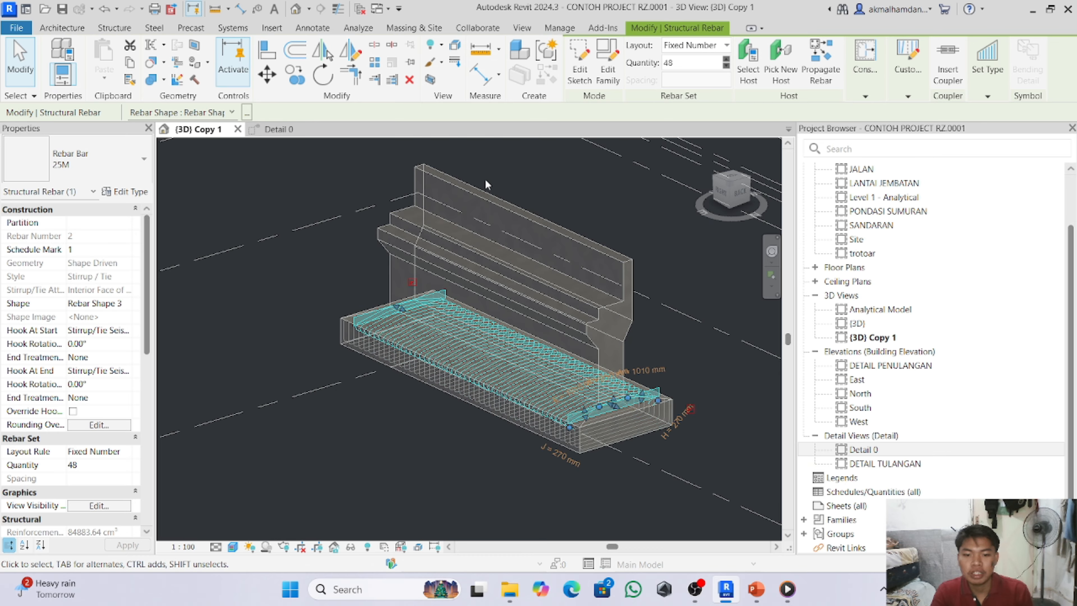
pyautogui.click(287, 132)
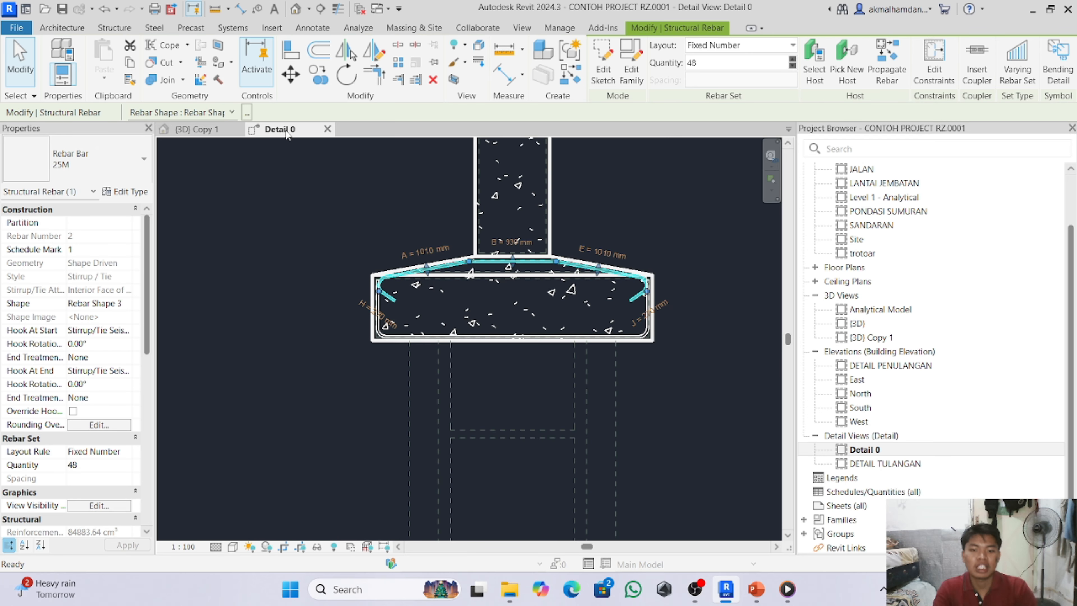
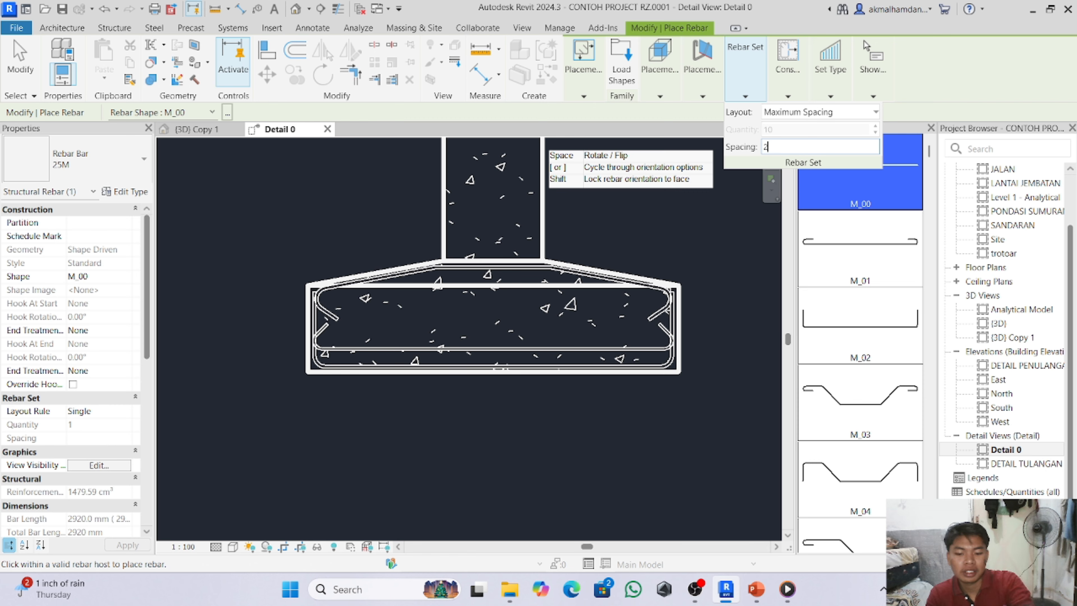
# - Set the rebar set's maximum spacing to 200 mm and place a straight 25M bar set along the footing's bottom
pyautogui.write('00')
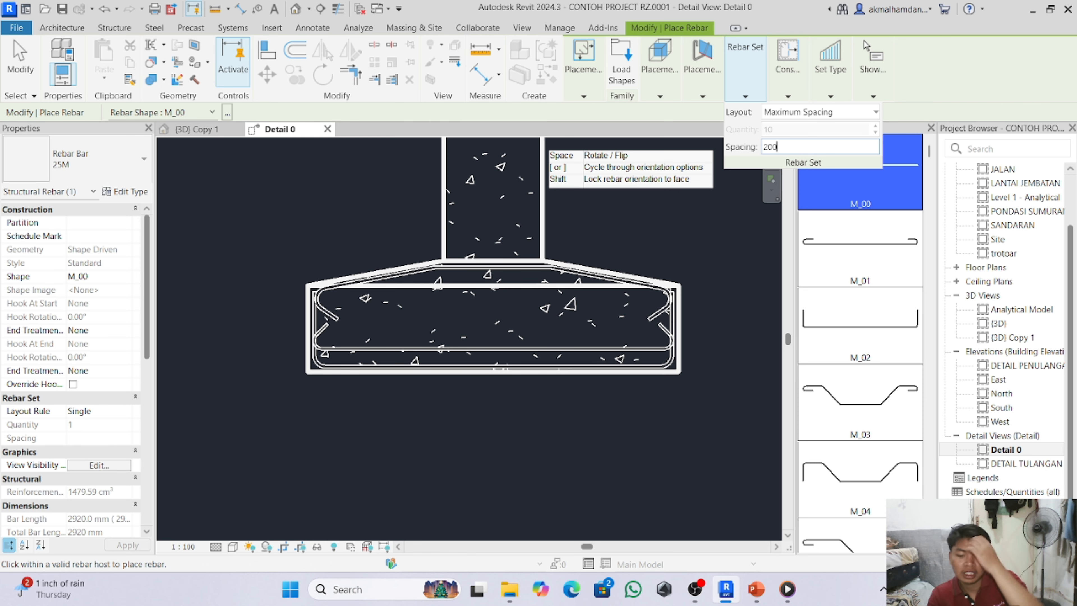
pyautogui.press('Return')
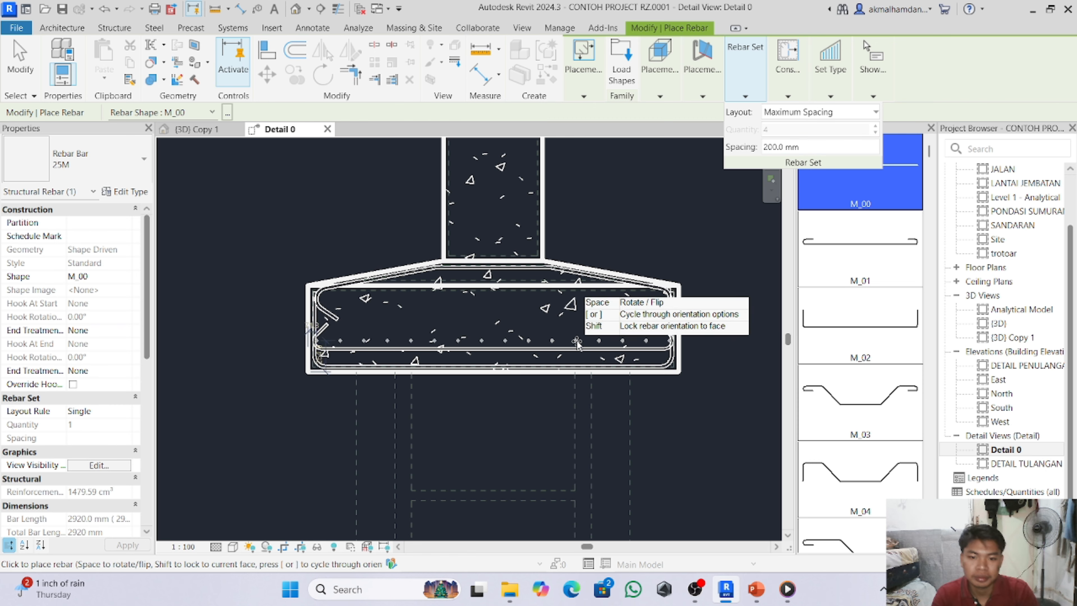
pyautogui.scroll(3, 577, 344)
pyautogui.scroll(-2, 578, 356)
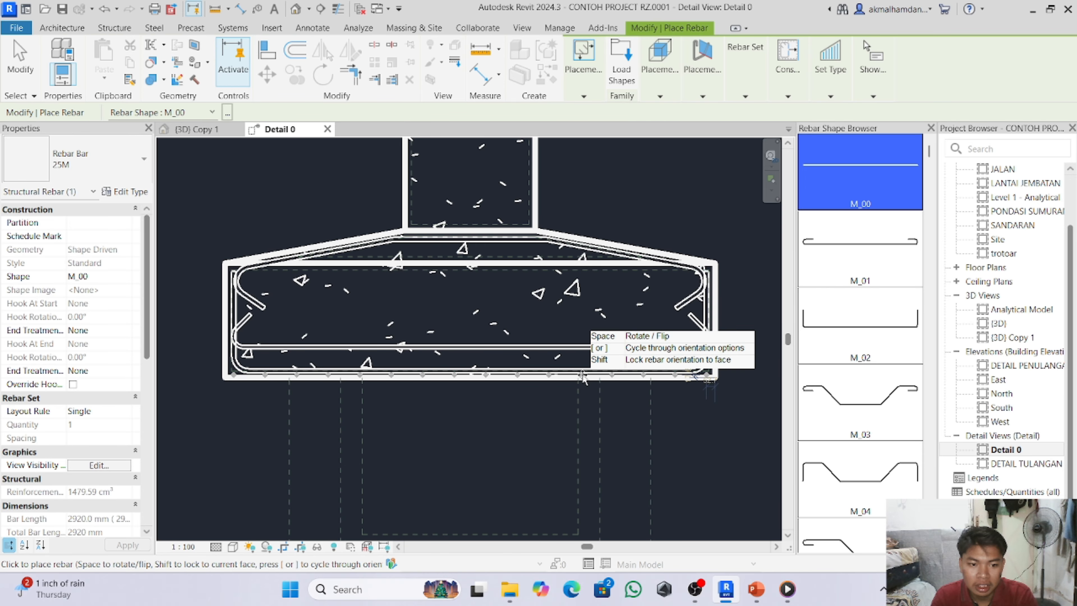
pyautogui.scroll(2, 582, 376)
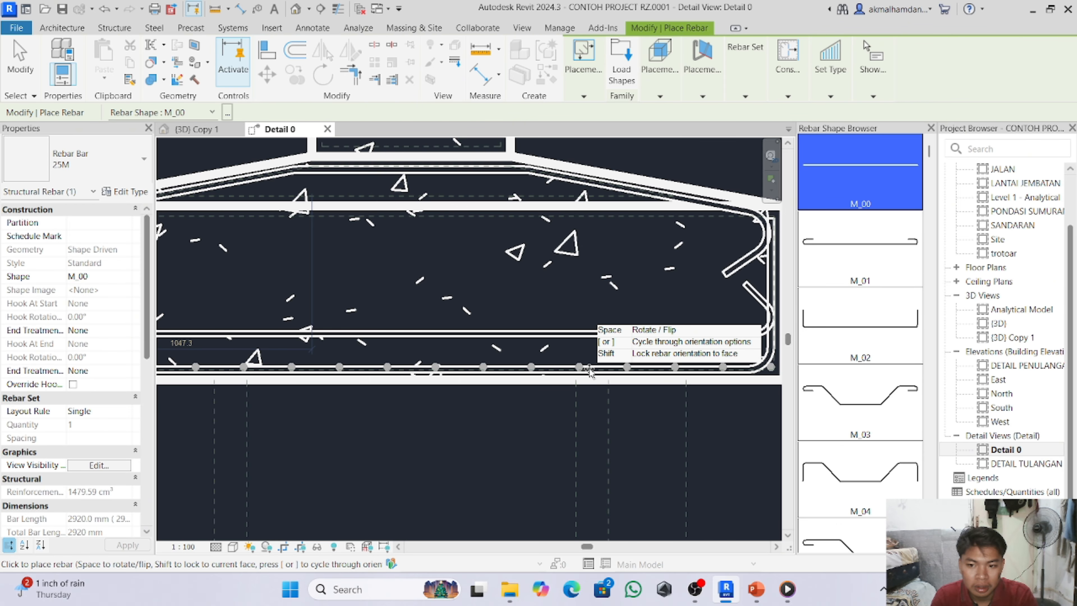
pyautogui.click(591, 370)
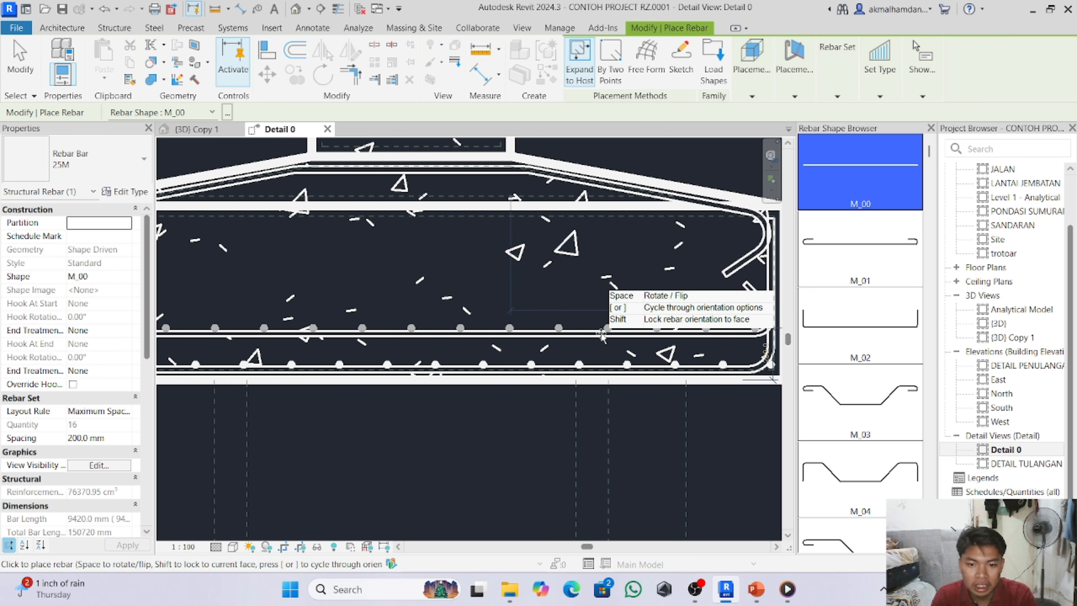
# - Place further straight 25M bar sets at 200 mm spacing along the footing's right and left sides and its top faces
pyautogui.scroll(-1, 646, 333)
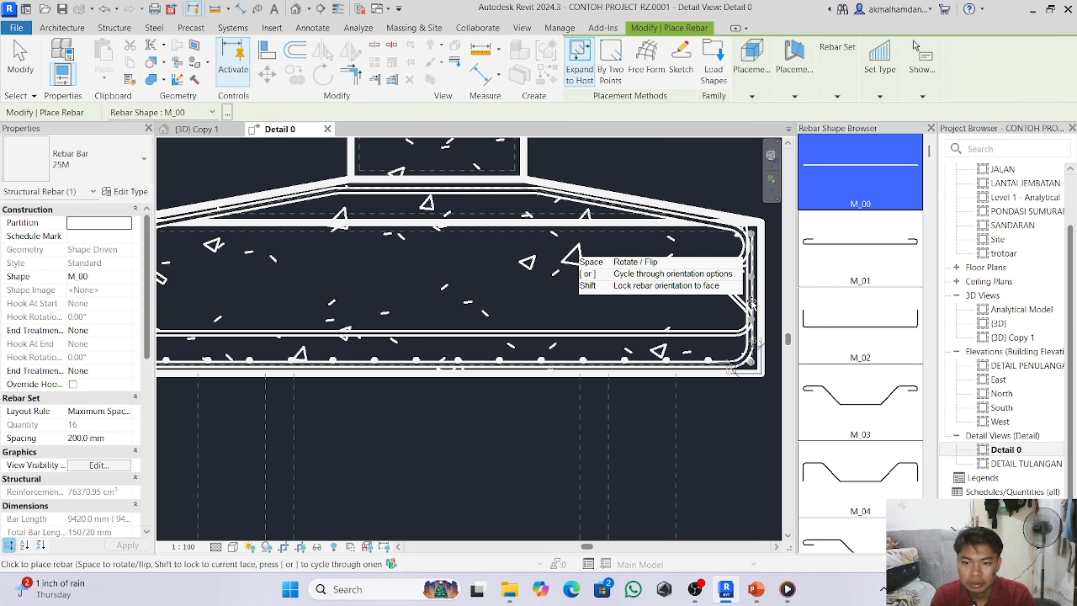
pyautogui.scroll(-1, 683, 269)
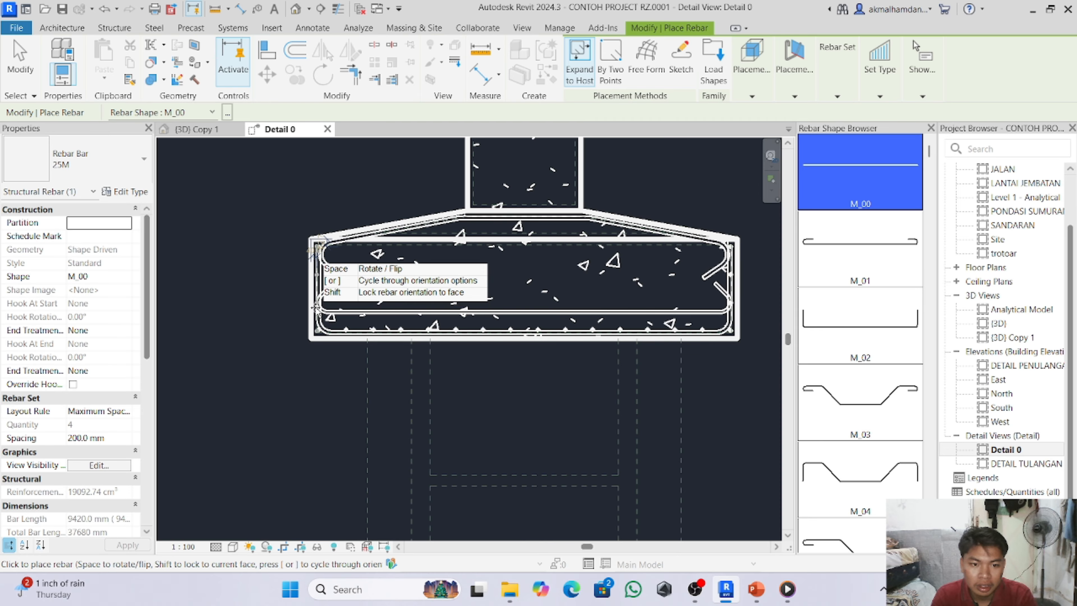
pyautogui.scroll(1, 324, 308)
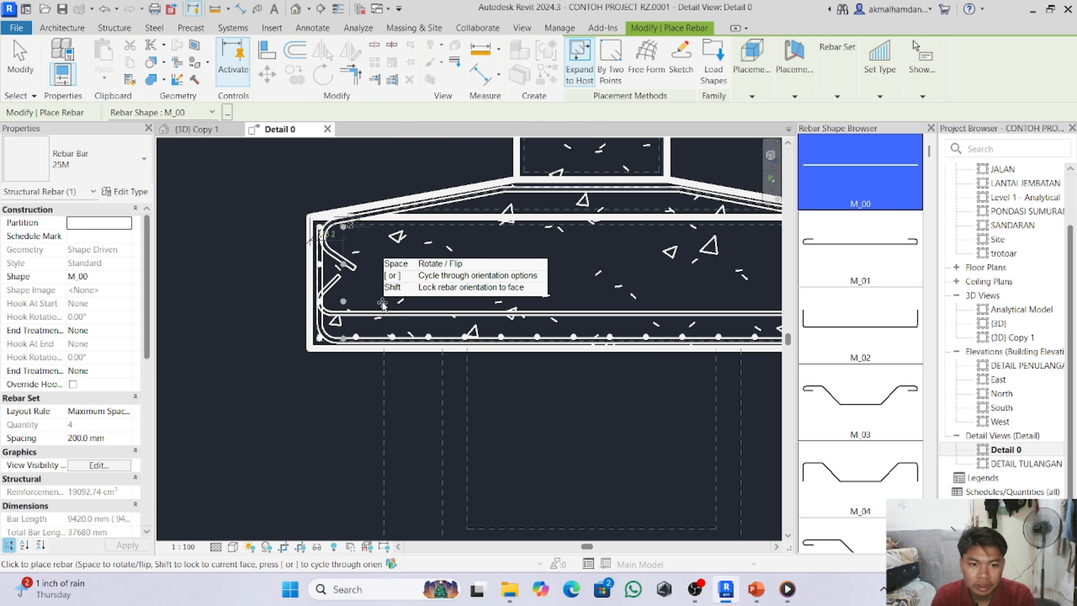
pyautogui.scroll(-2, 420, 241)
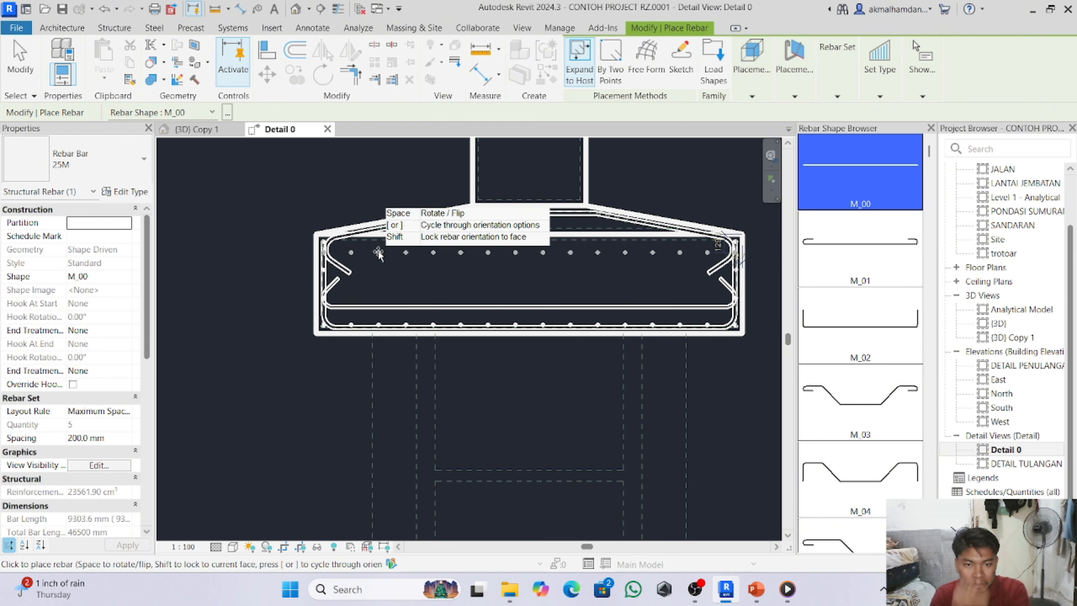
pyautogui.scroll(3, 369, 238)
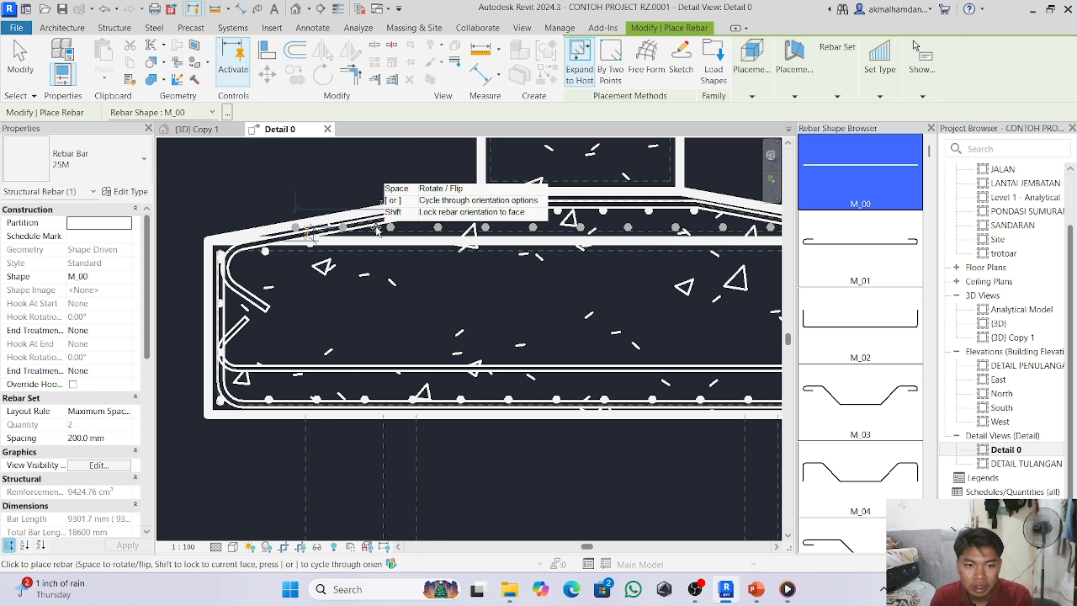
pyautogui.scroll(-2, 308, 229)
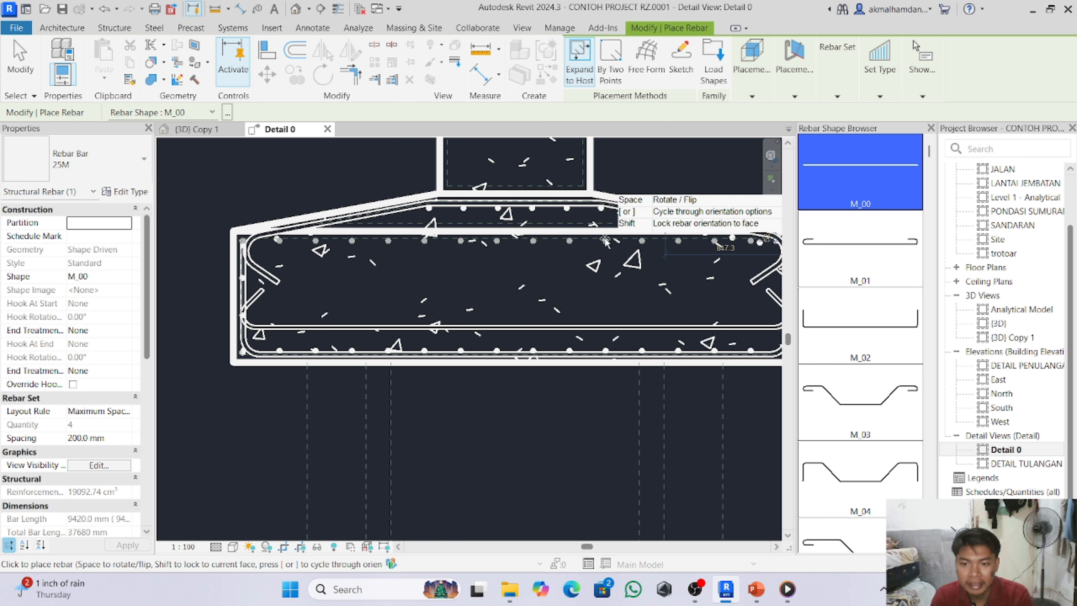
pyautogui.press('Escape')
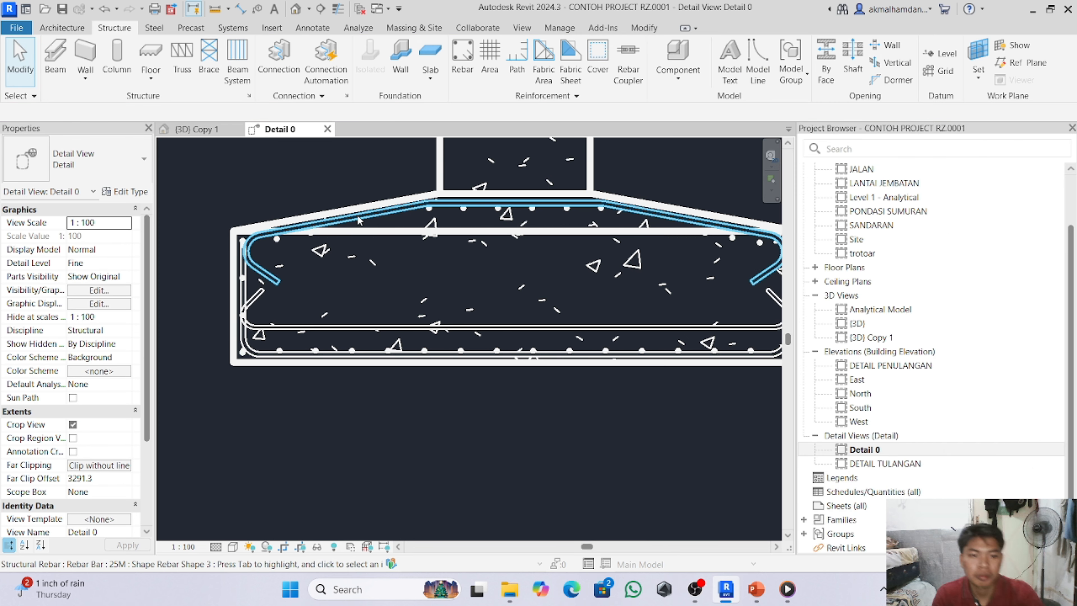
# - Stretch the straight bar set under the footing's left slope up to the top bar's left bend
pyautogui.click(306, 234)
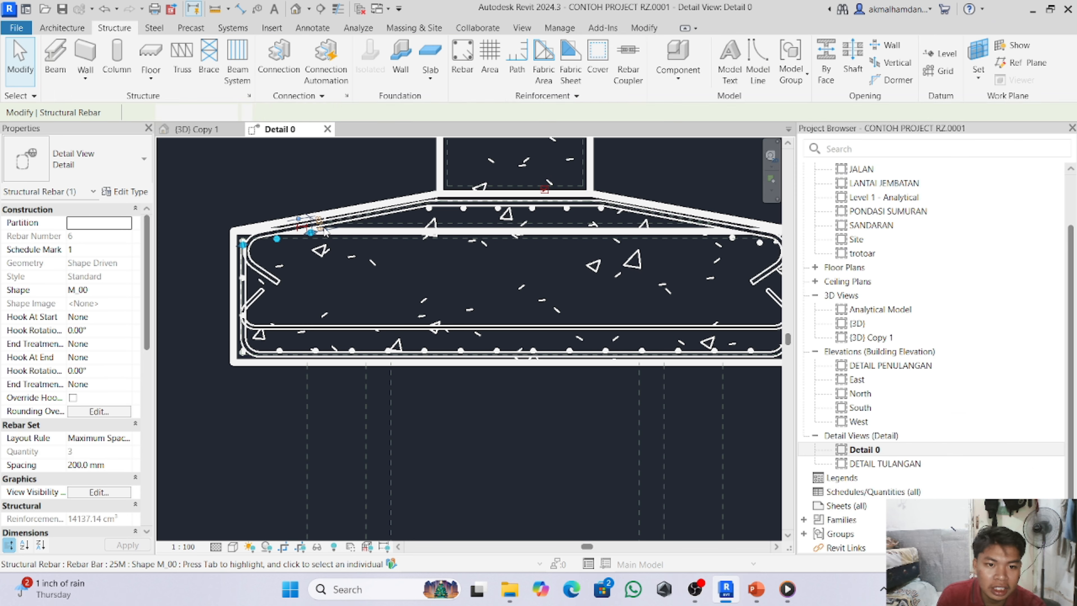
pyautogui.moveTo(317, 235); pyautogui.dragTo(331, 232)
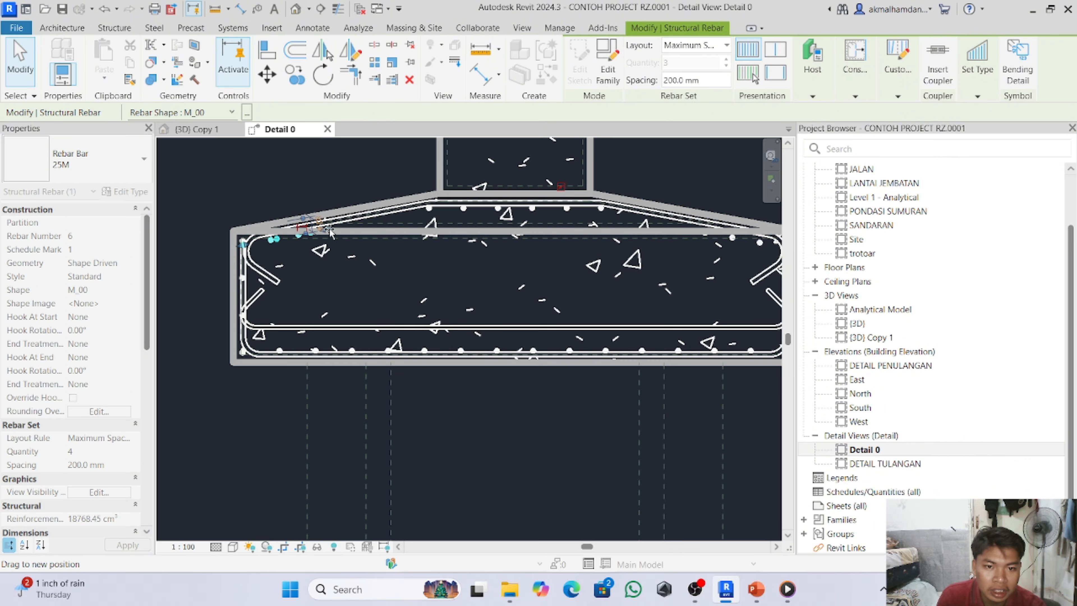
pyautogui.moveTo(402, 208); pyautogui.dragTo(425, 207)
pyautogui.scroll(2, 335, 250)
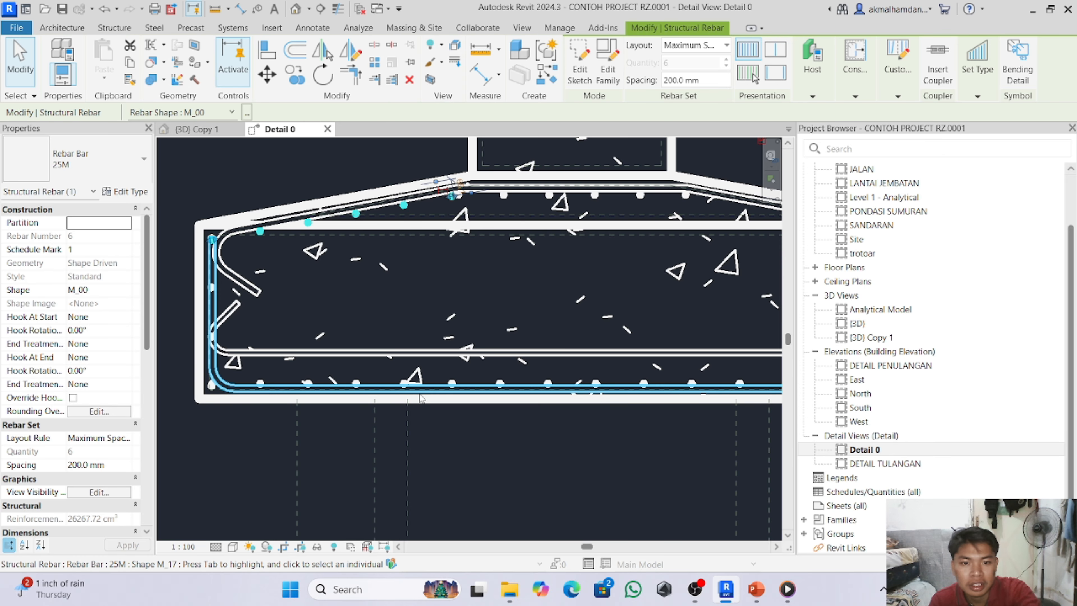
pyautogui.scroll(-2, 180, 272)
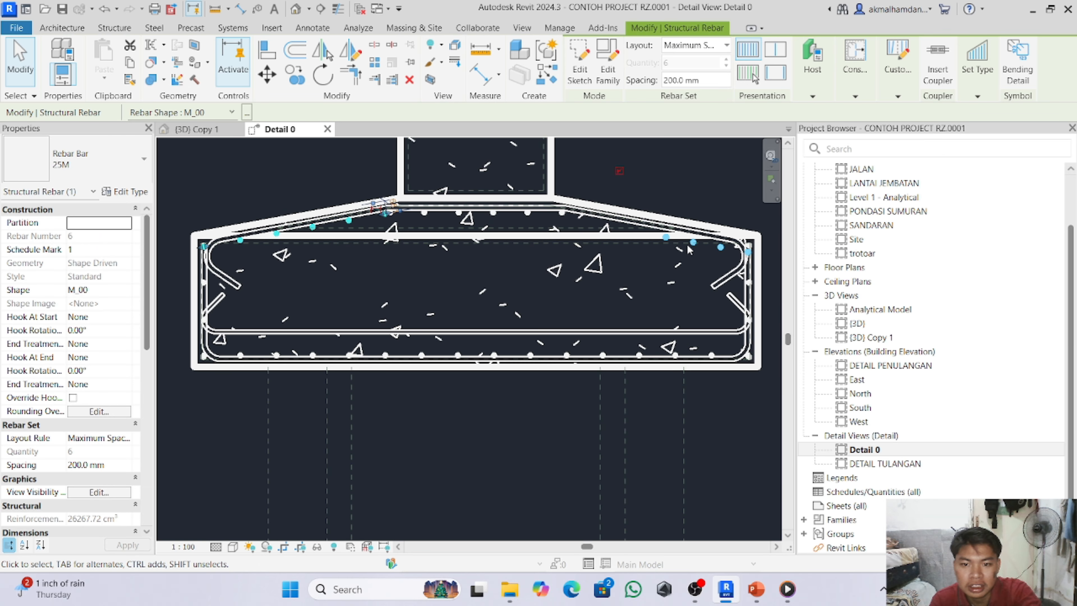
# - Stretch the right slope's straight bar set up to the top bar's right bend and check the footing bars in the PowerPoint schedule
pyautogui.moveTo(665, 240); pyautogui.dragTo(563, 218)
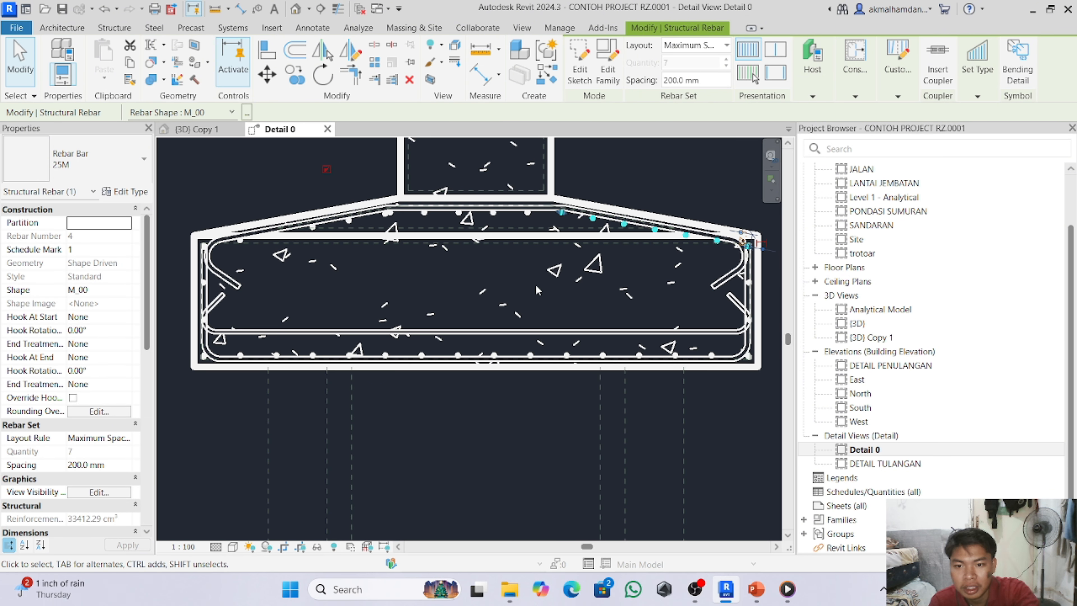
pyautogui.click(510, 280)
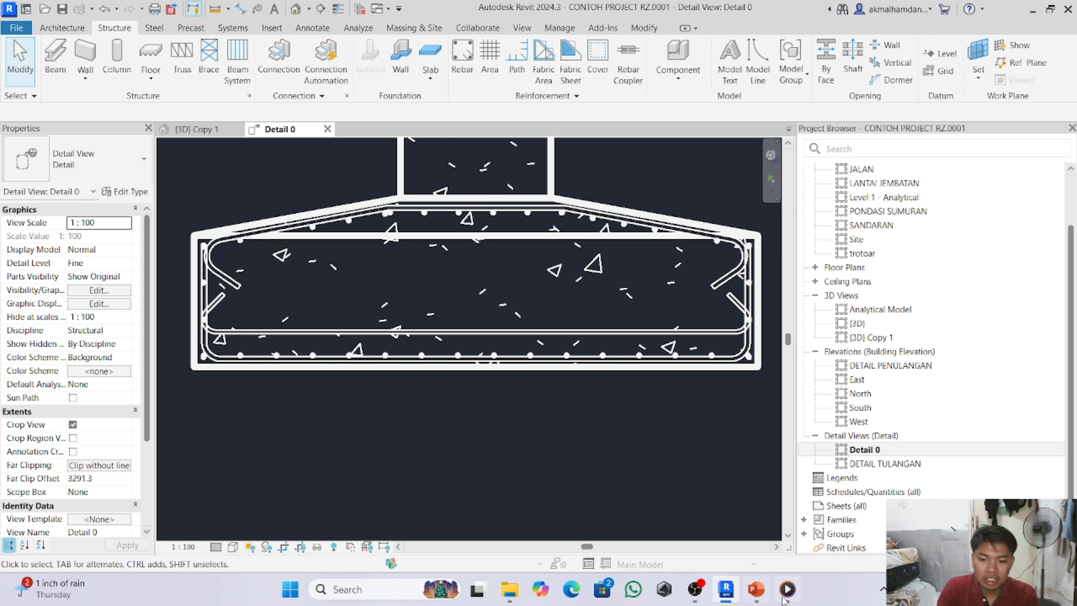
pyautogui.click(757, 589)
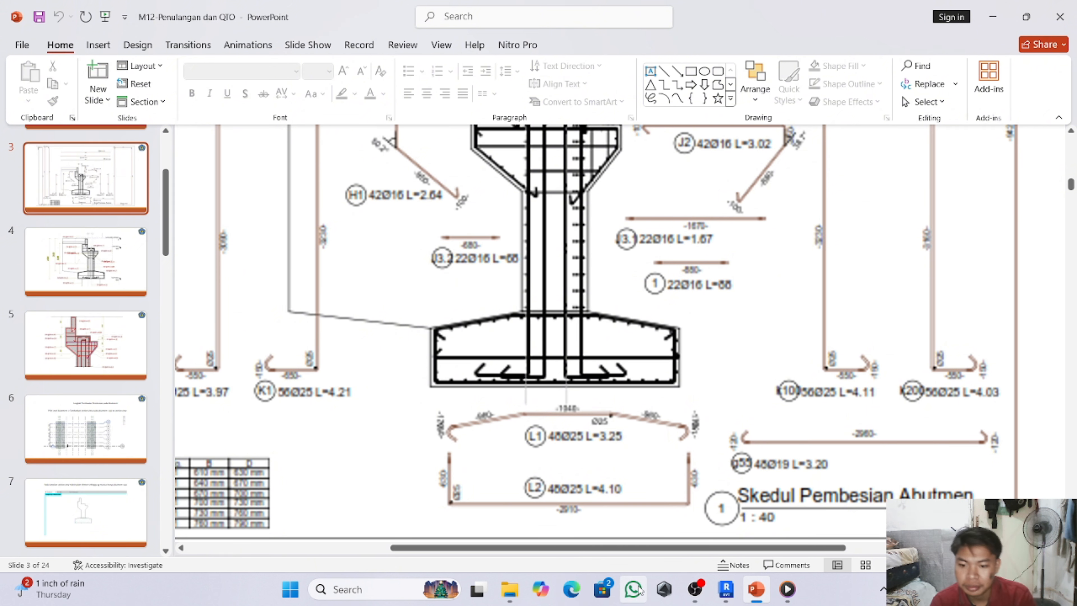
pyautogui.click(723, 598)
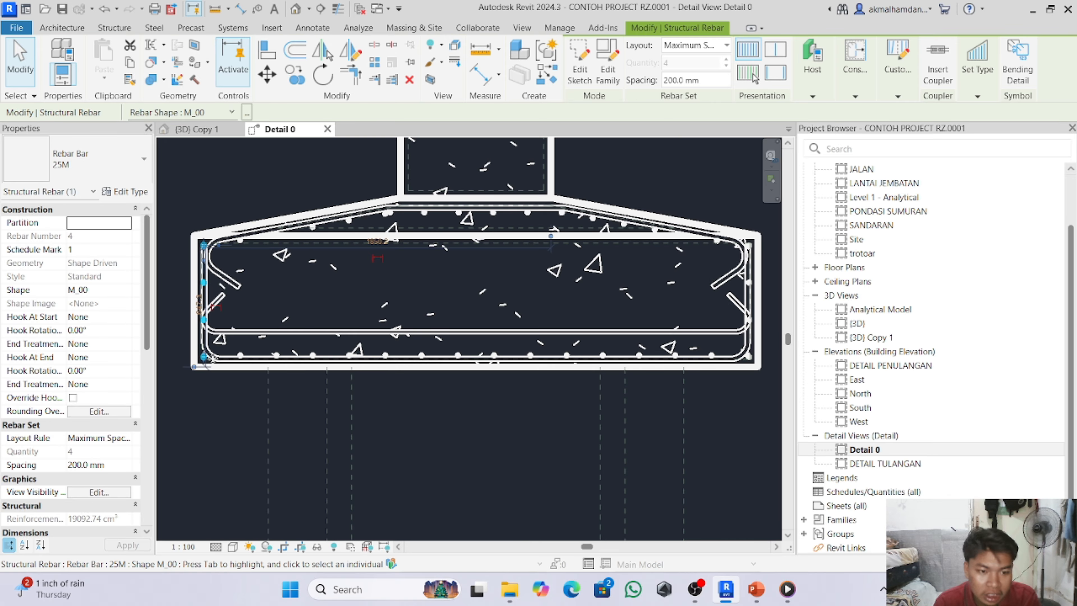
# - Move the footing's bottom straight bar set so its first bar aligns with the lower-left corner bar
pyautogui.moveTo(208, 359); pyautogui.dragTo(207, 360)
pyautogui.scroll(3, 203, 363)
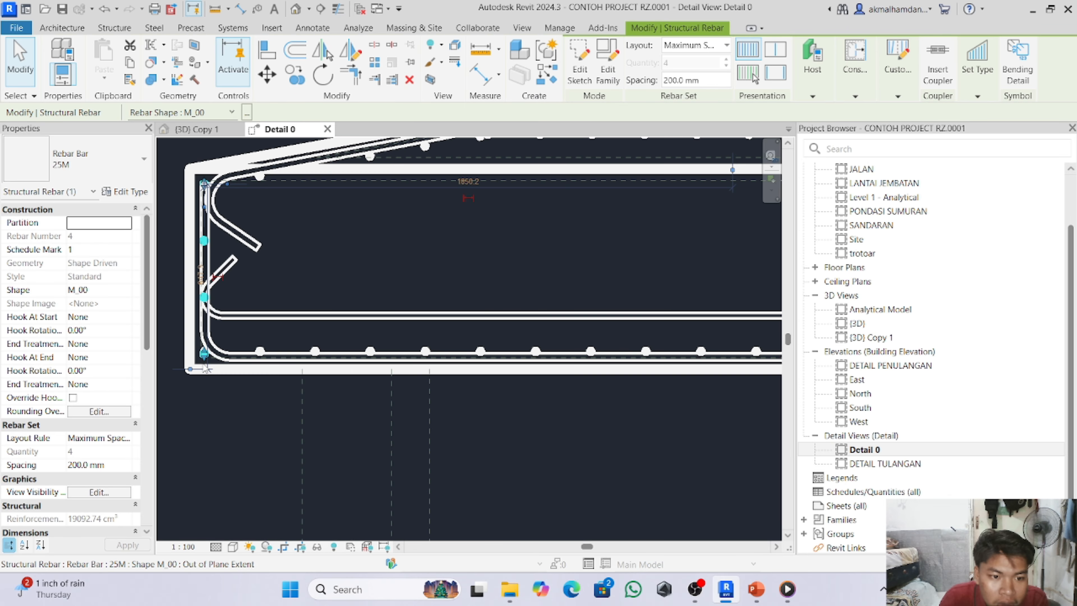
pyautogui.click(200, 384)
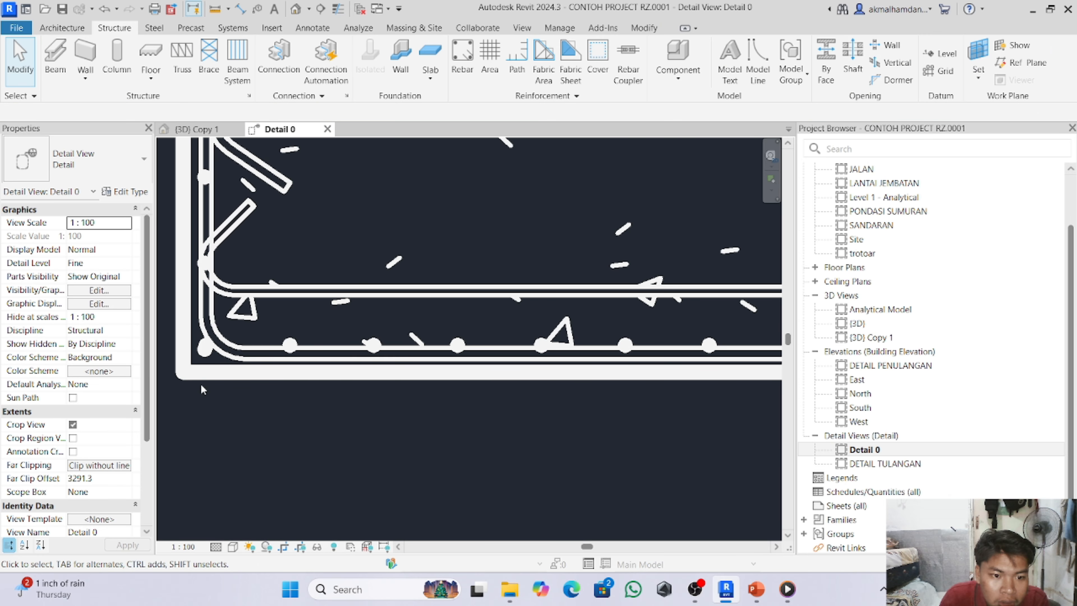
pyautogui.click(206, 342)
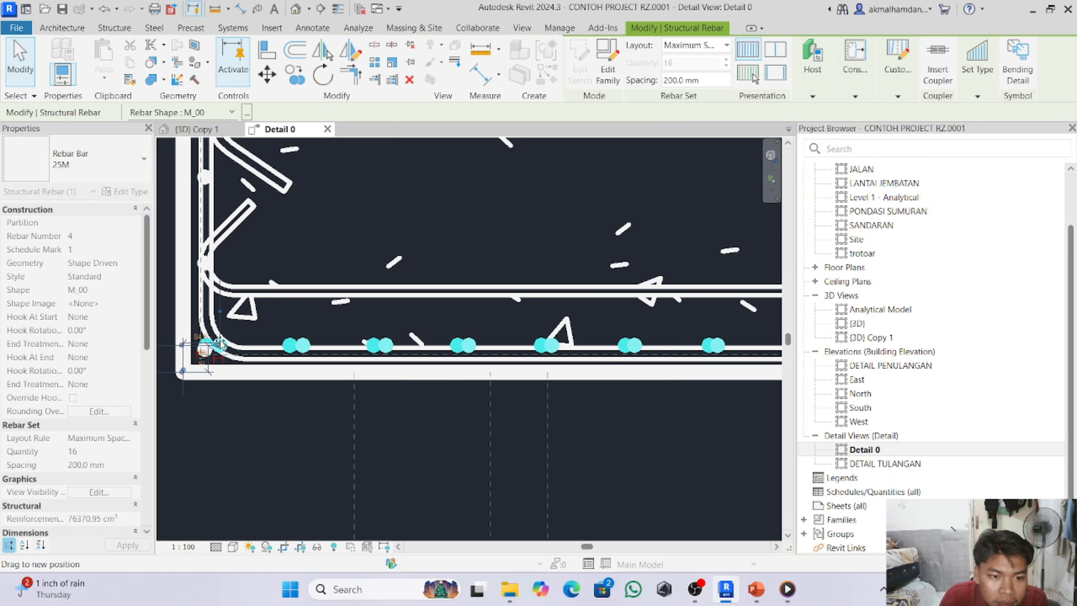
pyautogui.moveTo(219, 345); pyautogui.dragTo(206, 346)
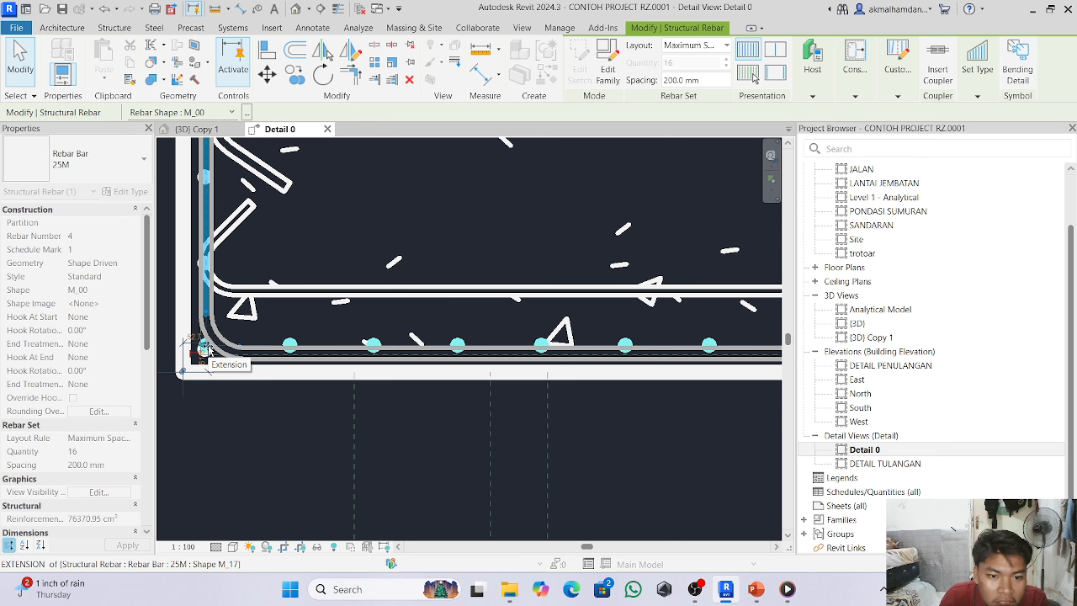
# - Pull the bottom bar set's right end slightly inward from the lower-right corner bar of the side set
pyautogui.scroll(-6, 213, 395)
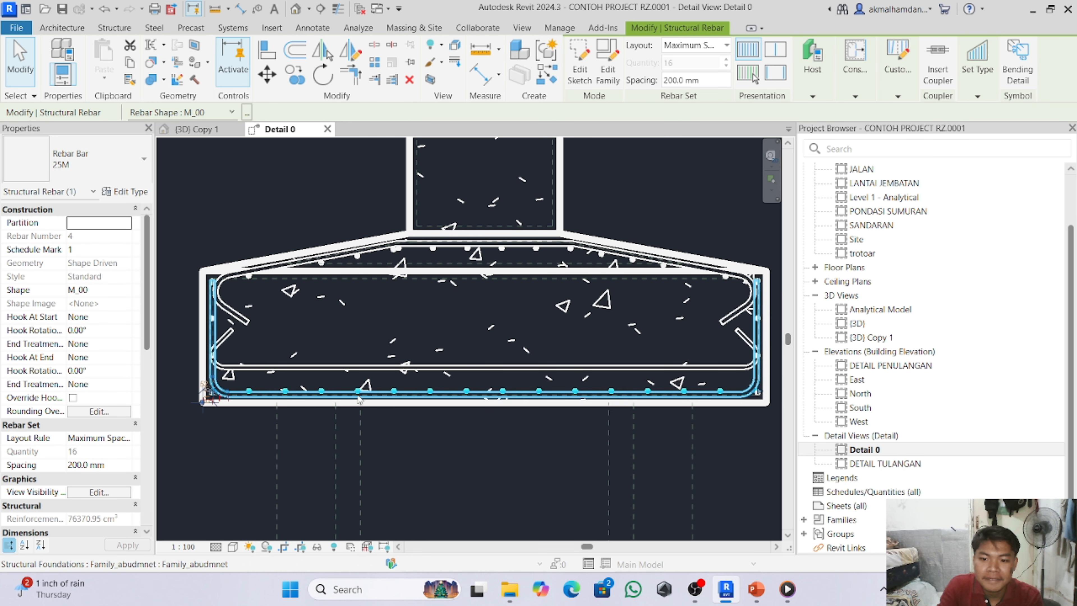
pyautogui.scroll(5, 774, 399)
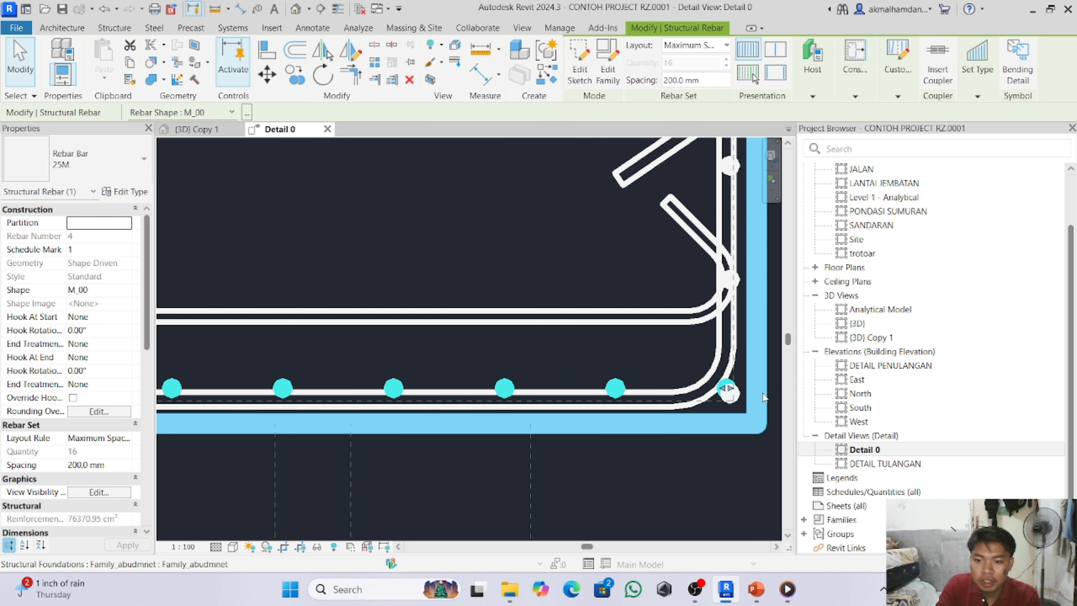
pyautogui.moveTo(728, 394); pyautogui.dragTo(715, 391)
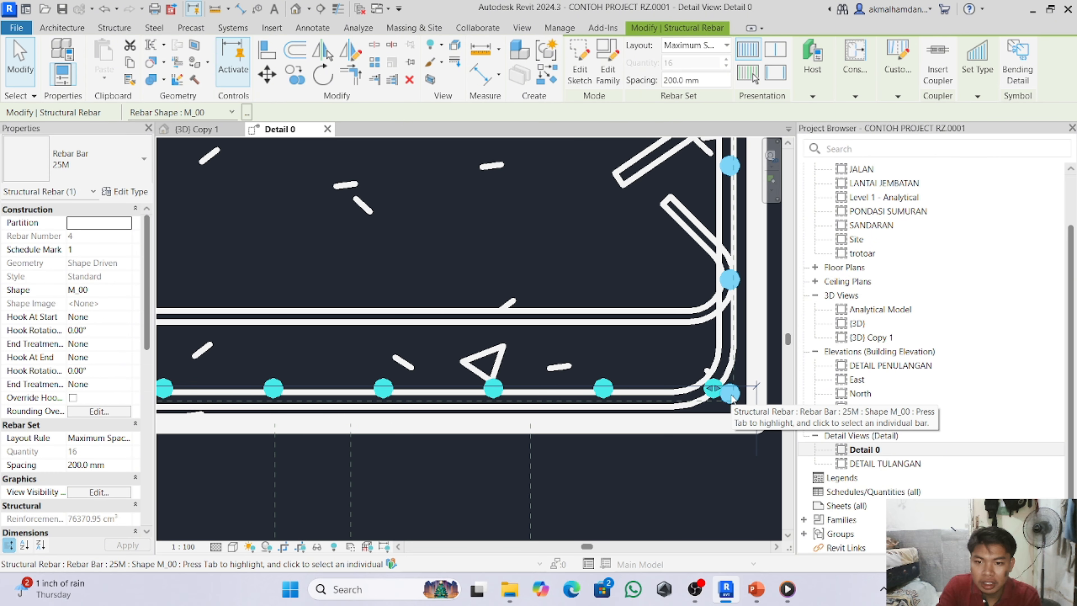
pyautogui.scroll(-2, 713, 448)
pyautogui.scroll(-1, 714, 449)
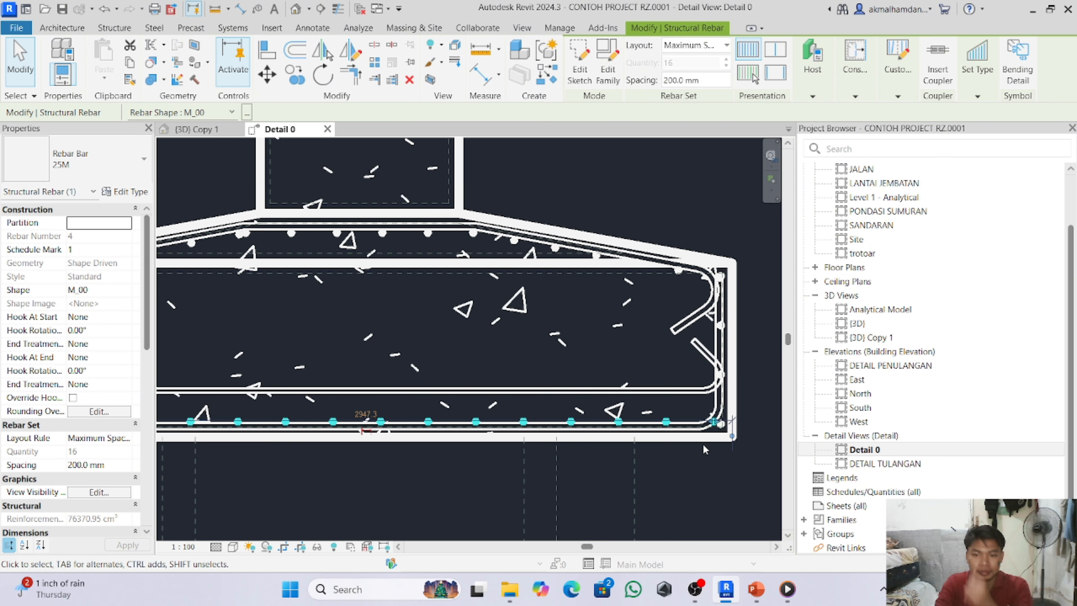
pyautogui.scroll(-1, 746, 441)
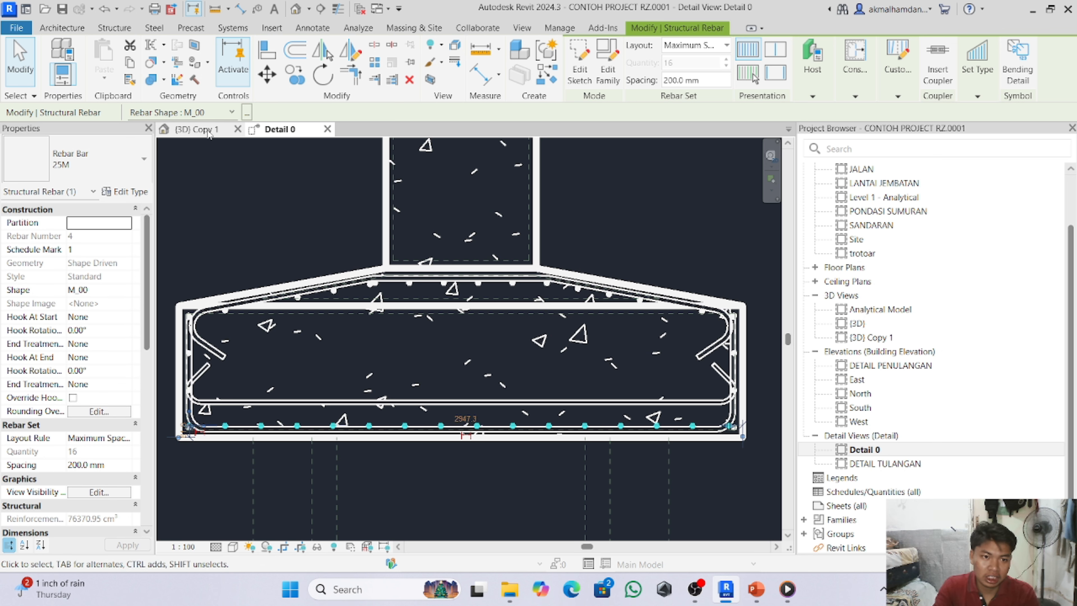
# - Make the bottom straight bar set view unobscured in the {3D} Copy 1 view and return to the Detail 0 view
pyautogui.click(197, 129)
pyautogui.click(107, 493)
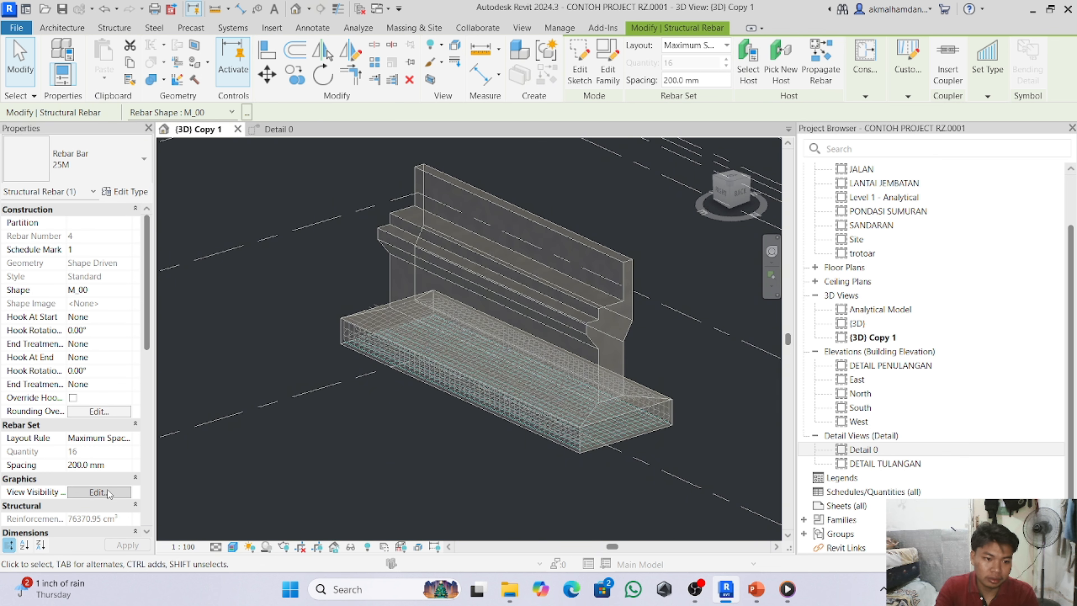
pyautogui.click(641, 236)
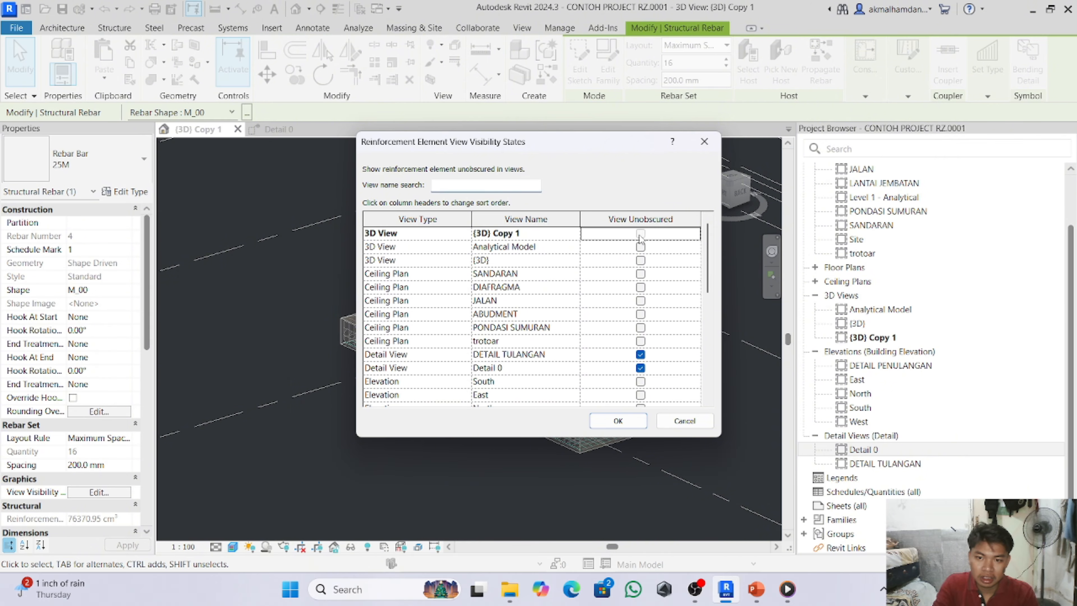
pyautogui.click(621, 426)
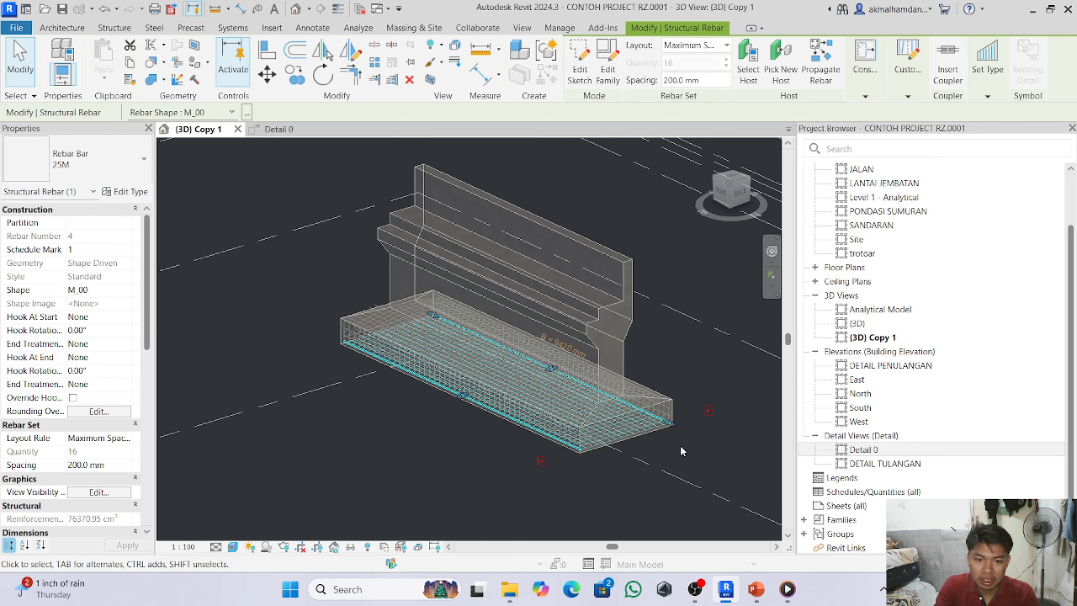
pyautogui.click(278, 129)
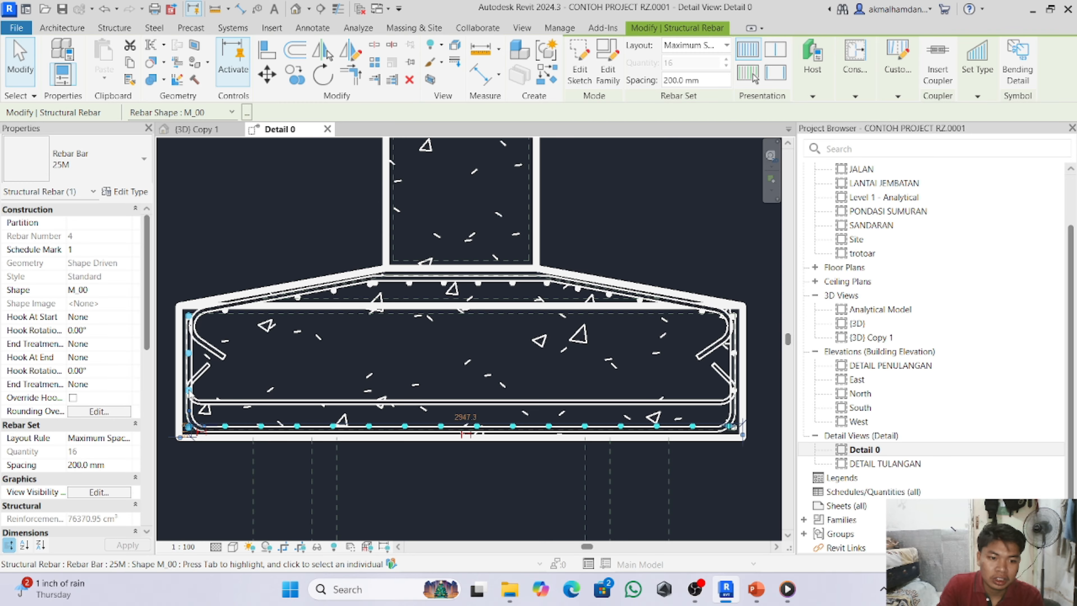
# - Make the footing's left side straight bar set view unobscured in the {3D} Copy 1 view and return to the Detail 0 view
pyautogui.click(189, 390)
pyautogui.click(197, 130)
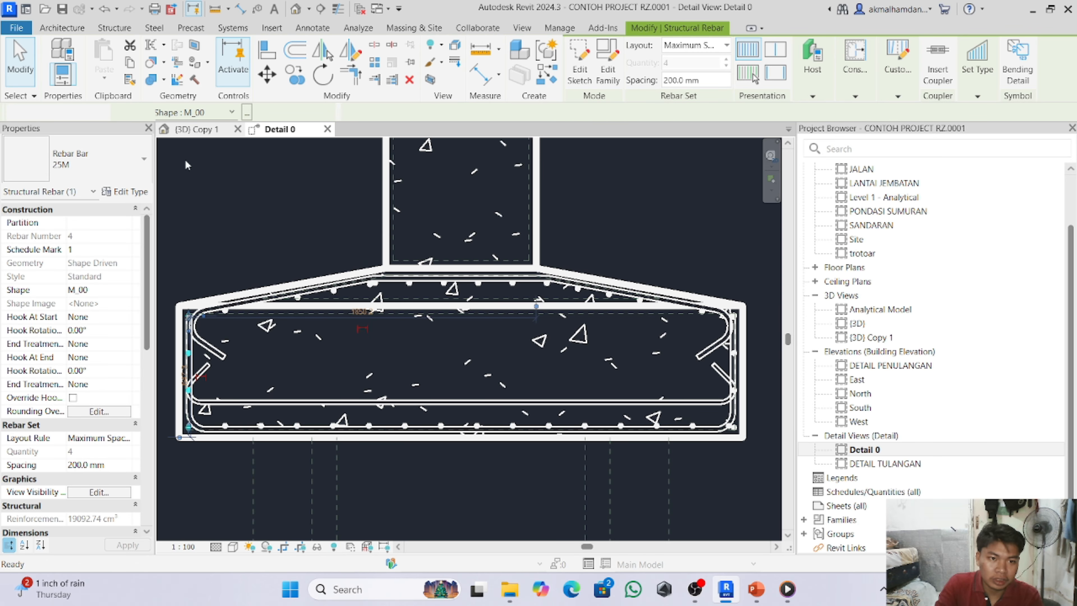
pyautogui.click(98, 491)
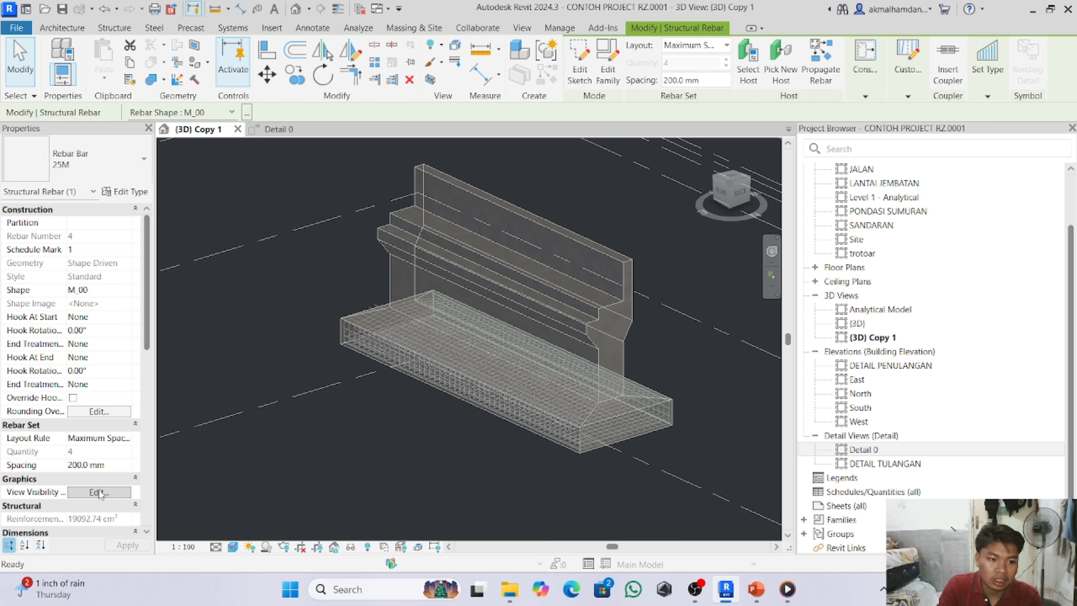
pyautogui.click(637, 236)
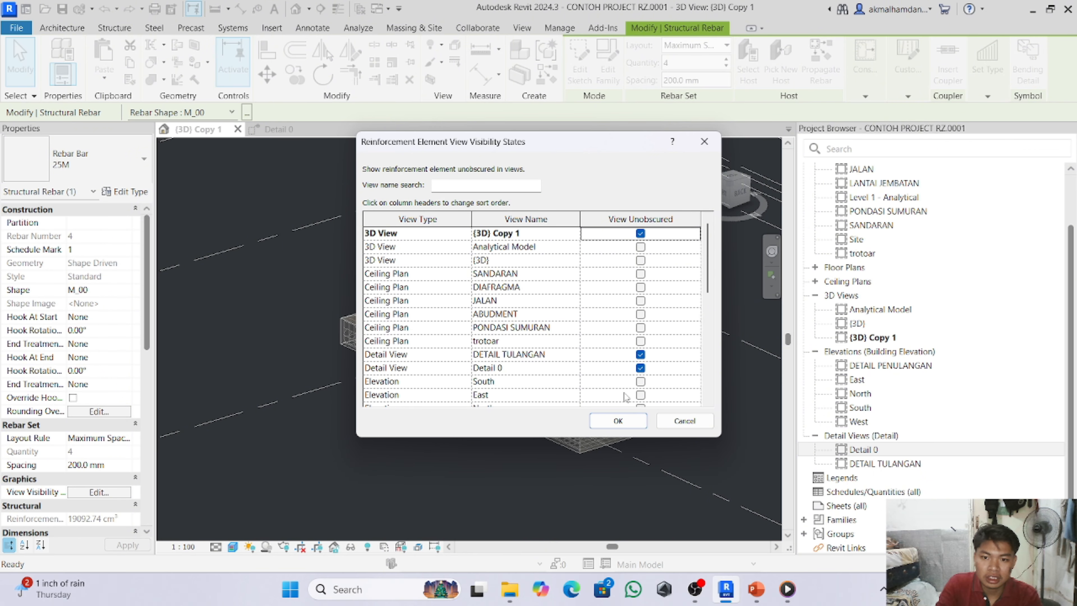
pyautogui.click(618, 421)
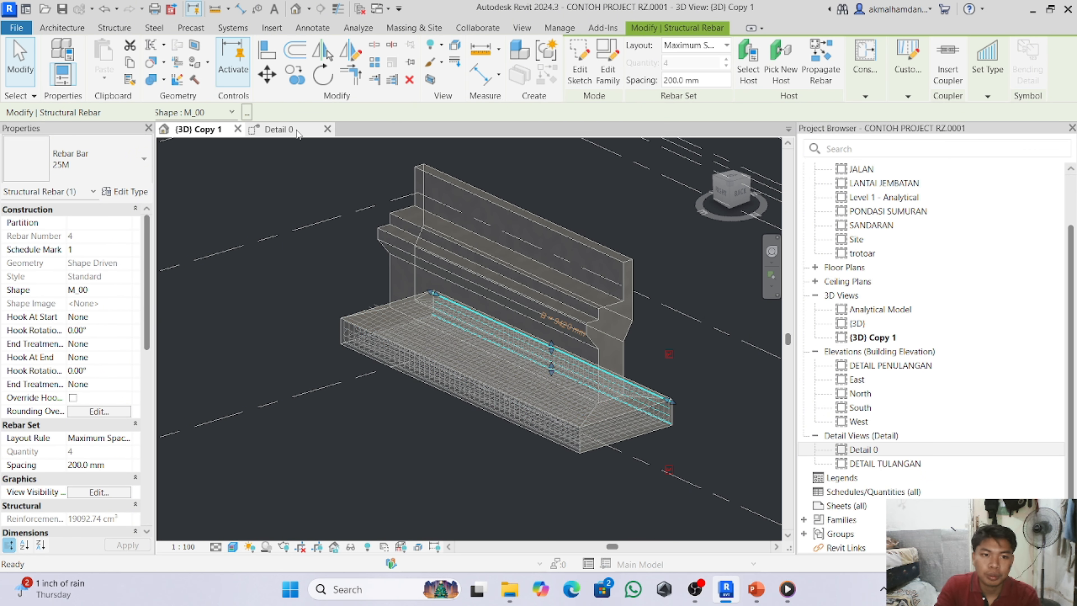
pyautogui.click(280, 129)
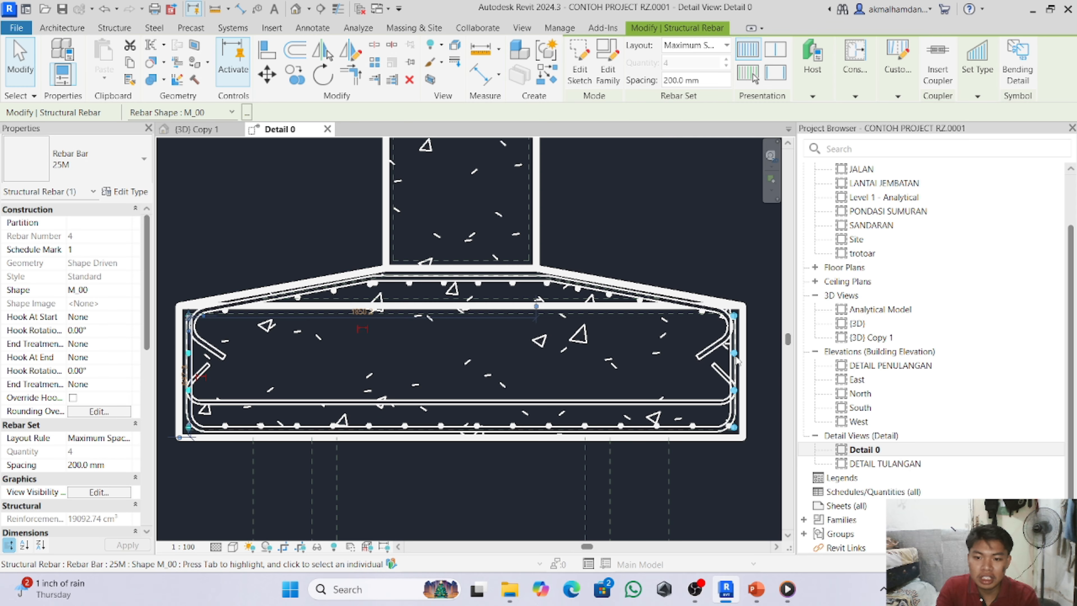
# - Make the right slope's straight bar set view unobscured in {3D} Copy 1 and return to the Detail 0 view
pyautogui.click(195, 129)
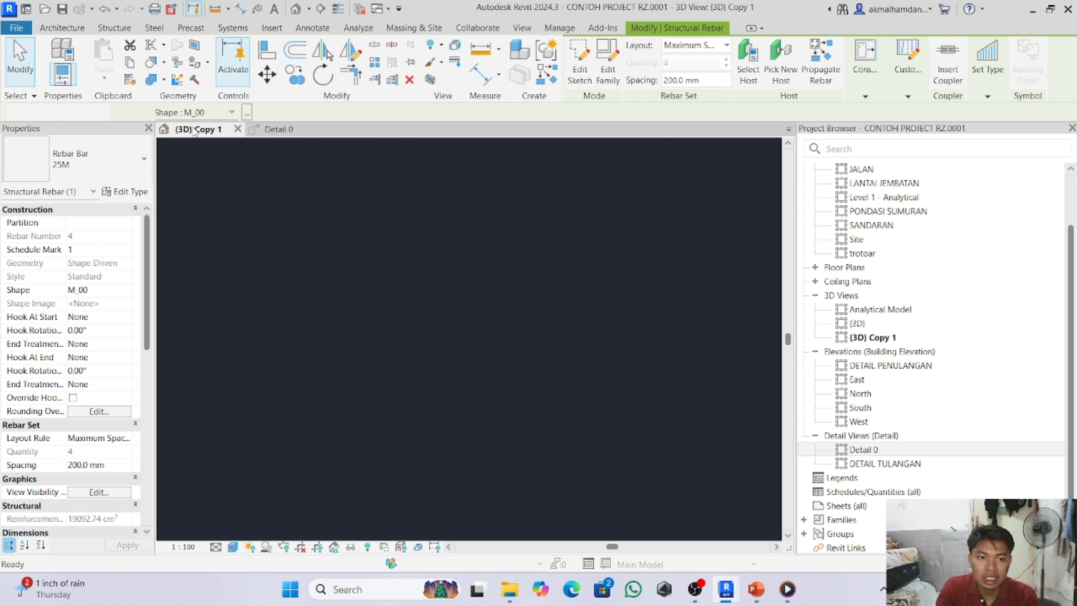
pyautogui.click(100, 492)
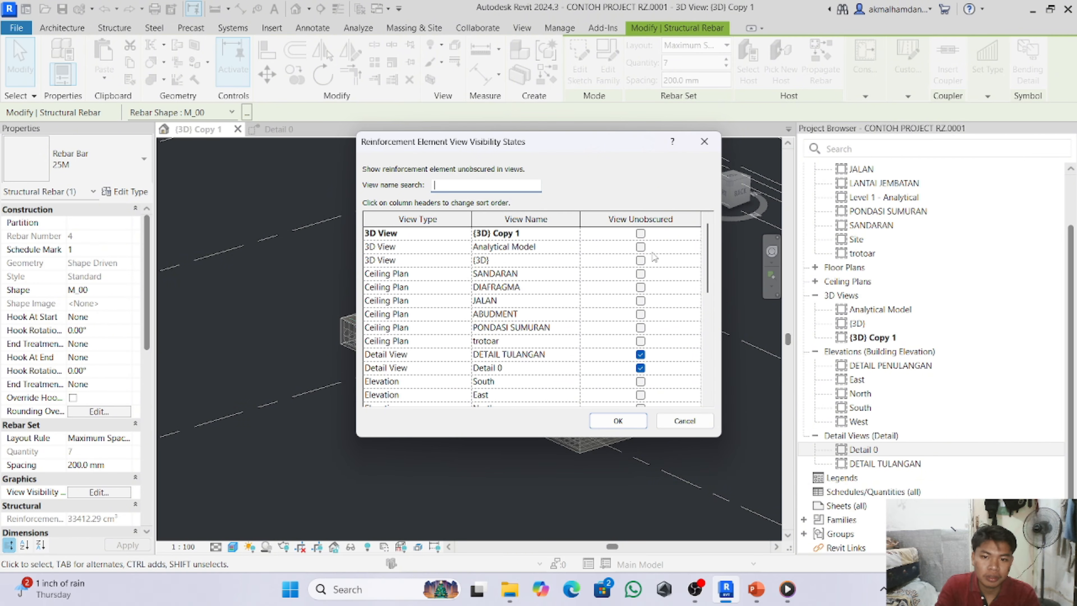
pyautogui.click(641, 232)
pyautogui.click(611, 421)
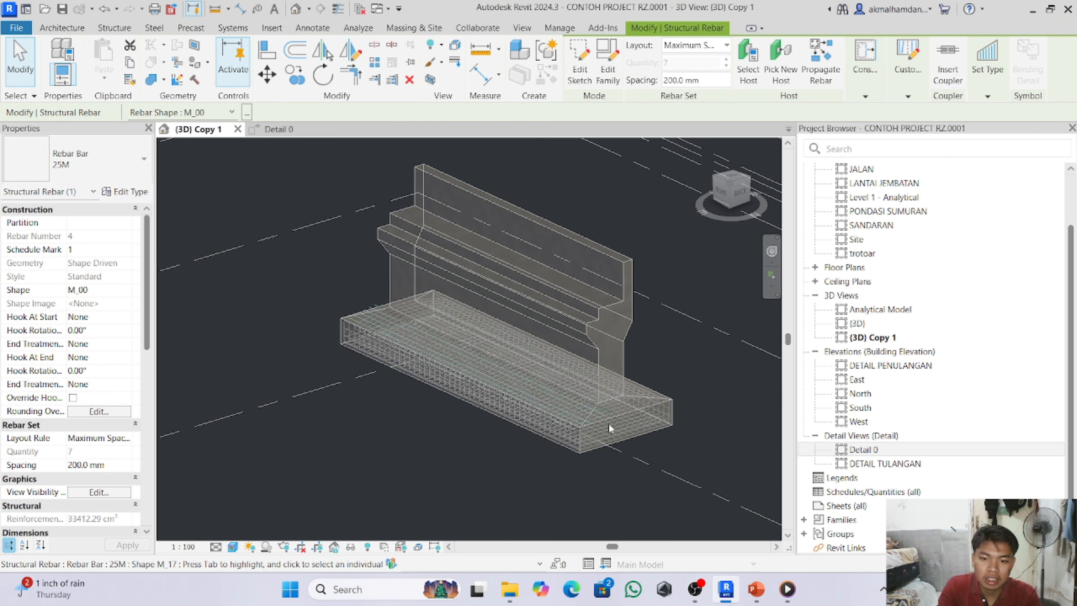
pyautogui.click(274, 129)
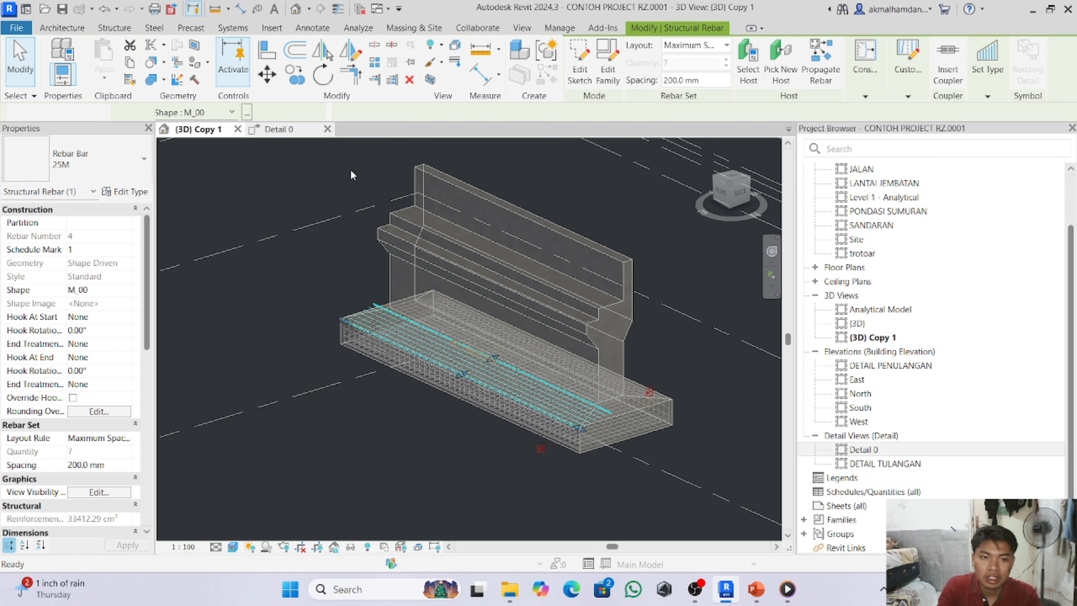
# - Make the left slope's straight bar set view unobscured in {3D} Copy 1 and return to the Detail 0 view
pyautogui.click(338, 296)
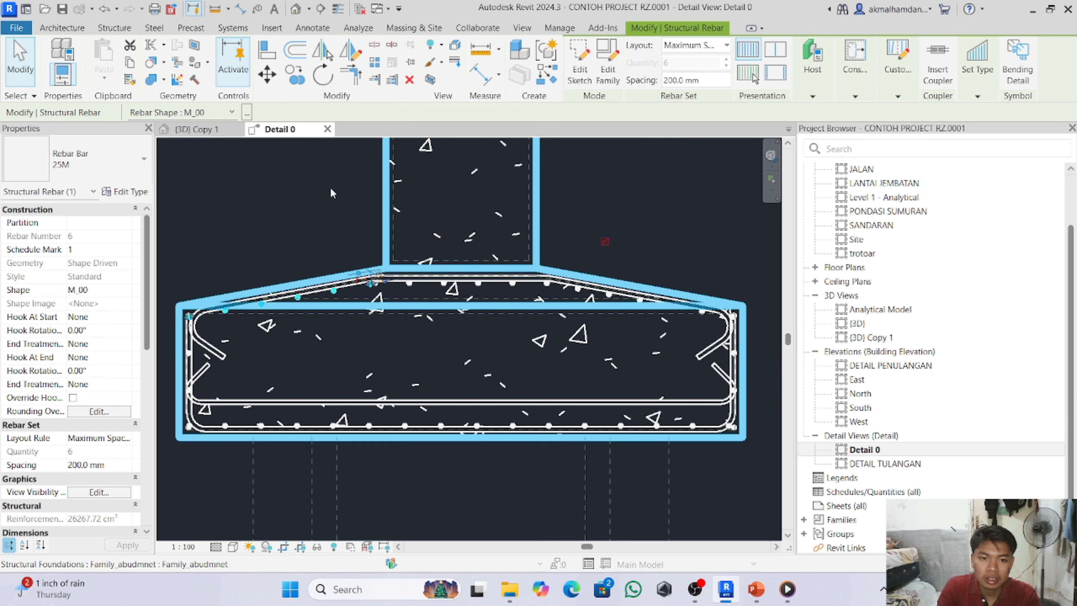
pyautogui.click(202, 130)
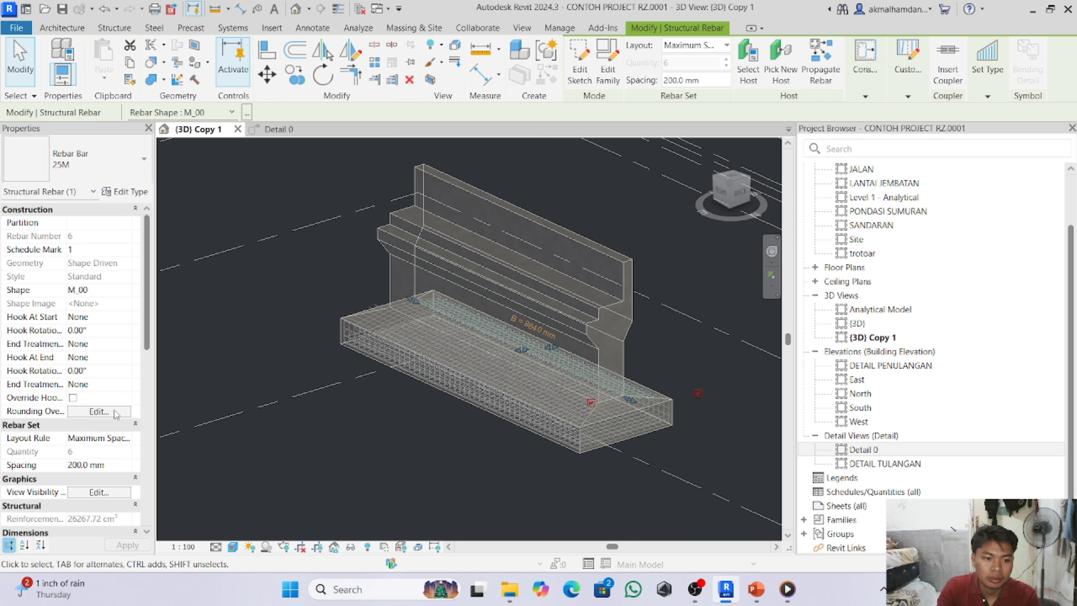
pyautogui.click(98, 493)
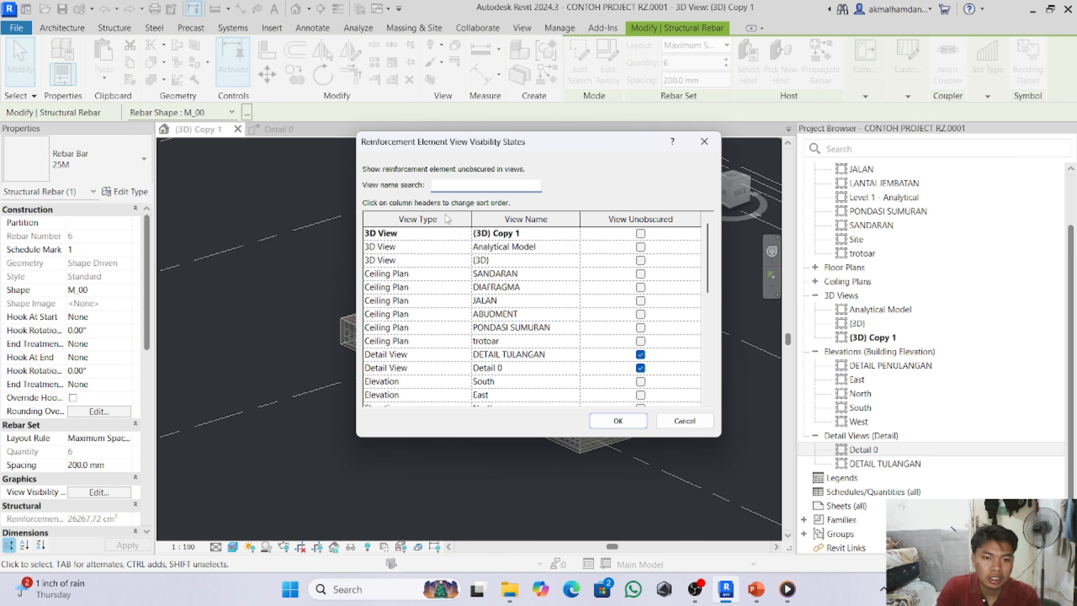
pyautogui.click(624, 236)
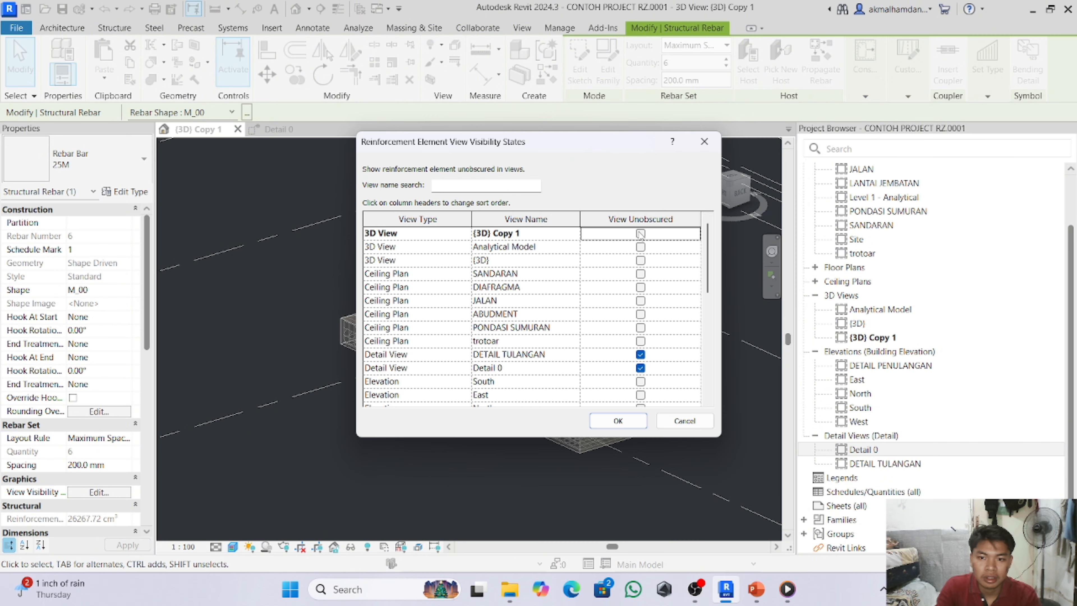
pyautogui.click(612, 426)
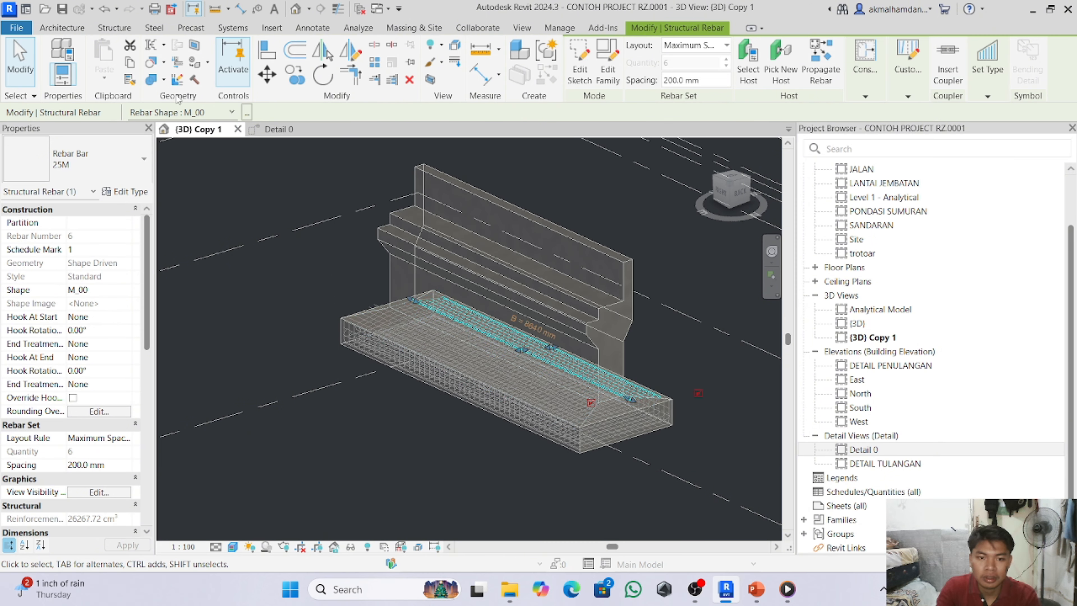
pyautogui.click(279, 130)
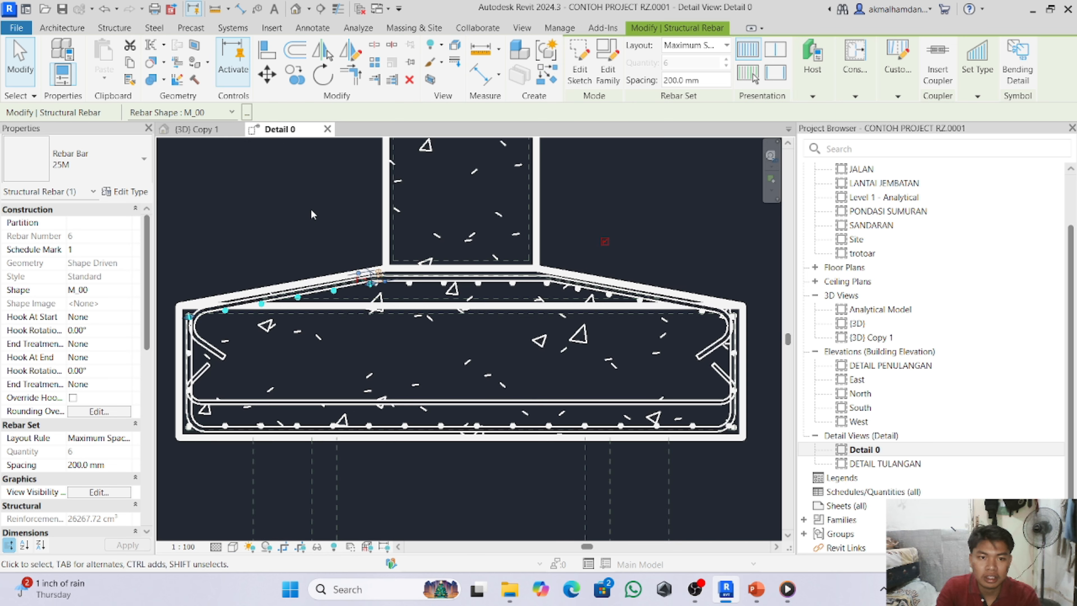
# - Make the flat top straight bar set under the wall view unobscured in {3D} Copy 1 and check the footing bars in 3D
pyautogui.click(406, 285)
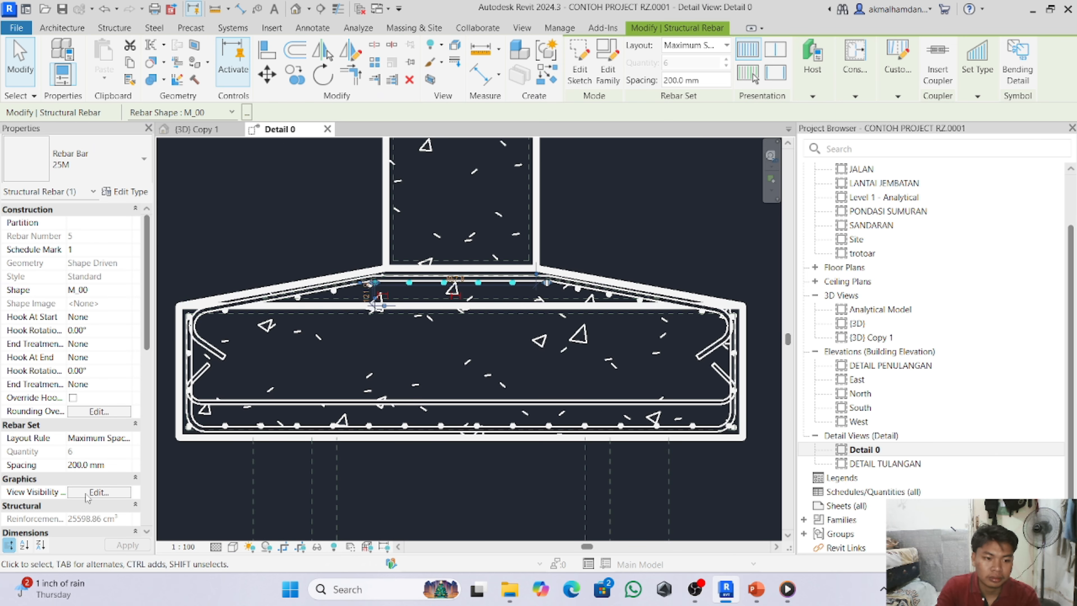
pyautogui.click(99, 492)
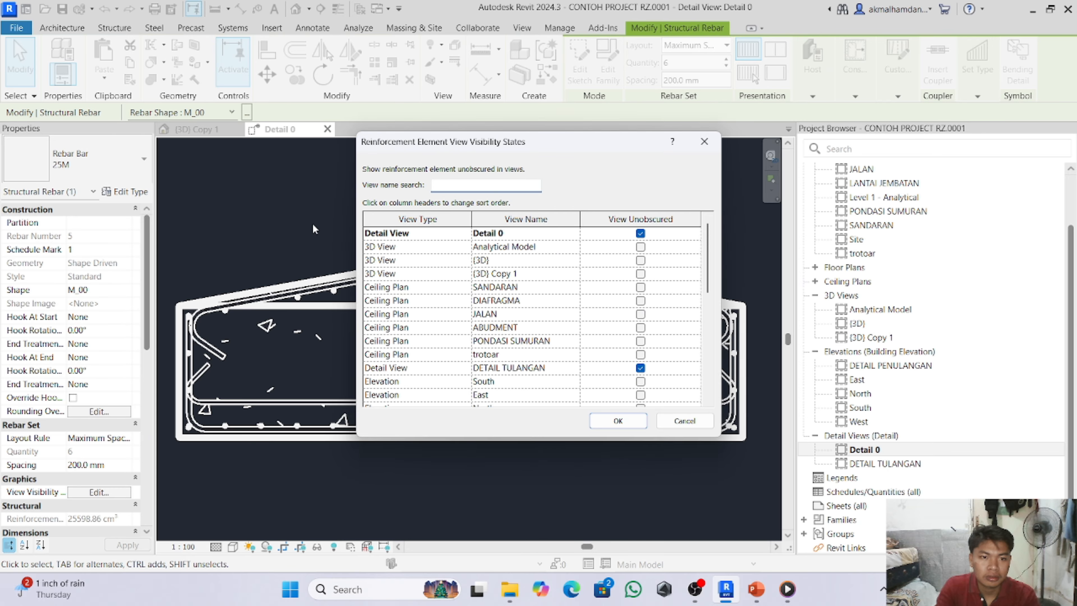
pyautogui.click(645, 424)
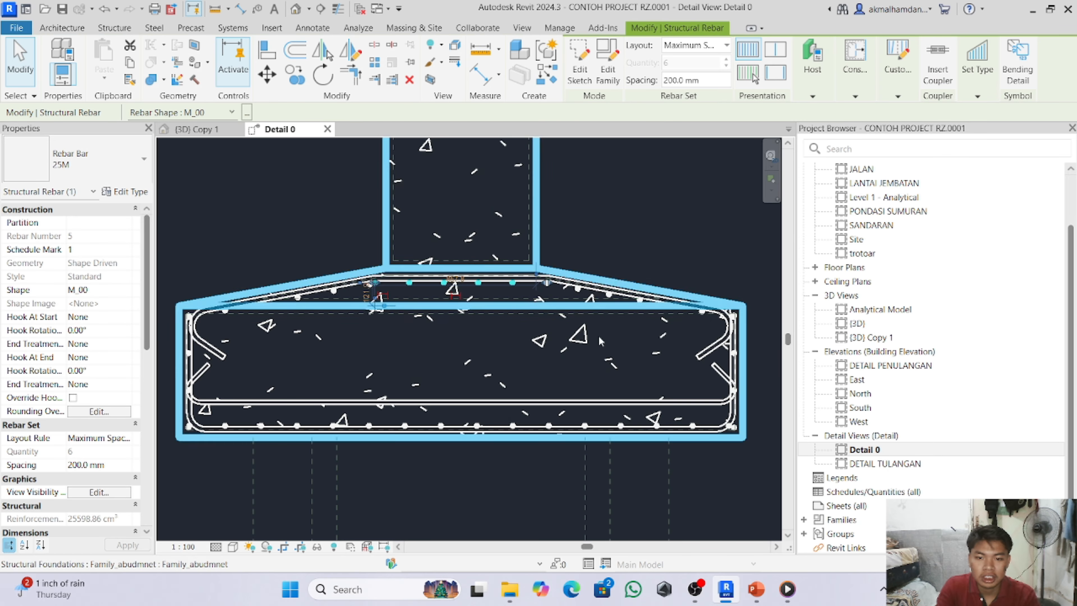
pyautogui.click(197, 132)
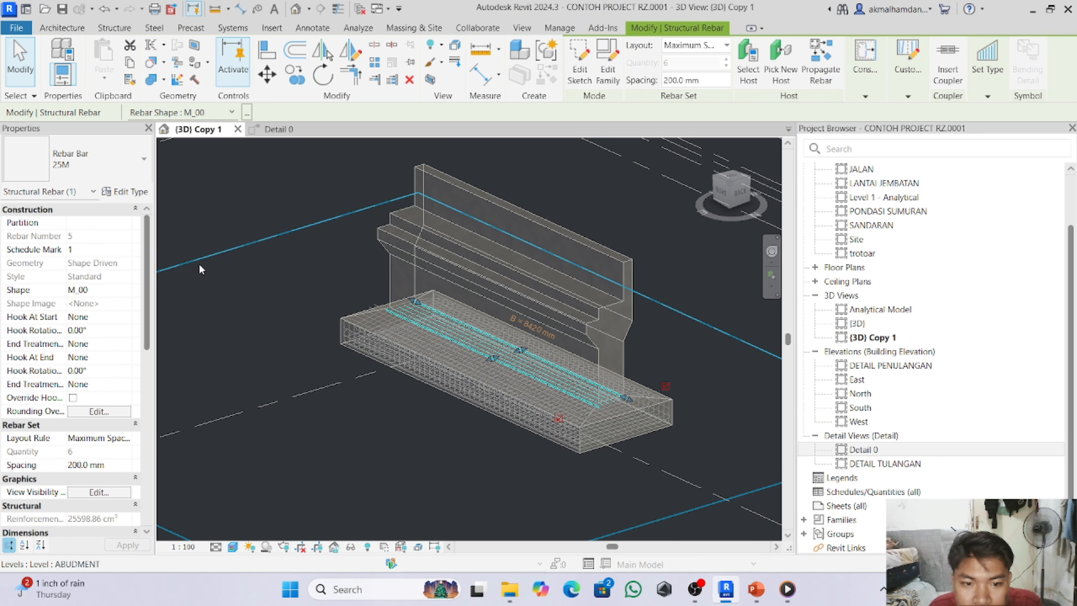
pyautogui.click(330, 288)
pyautogui.scroll(2, 362, 309)
pyautogui.scroll(3, 362, 309)
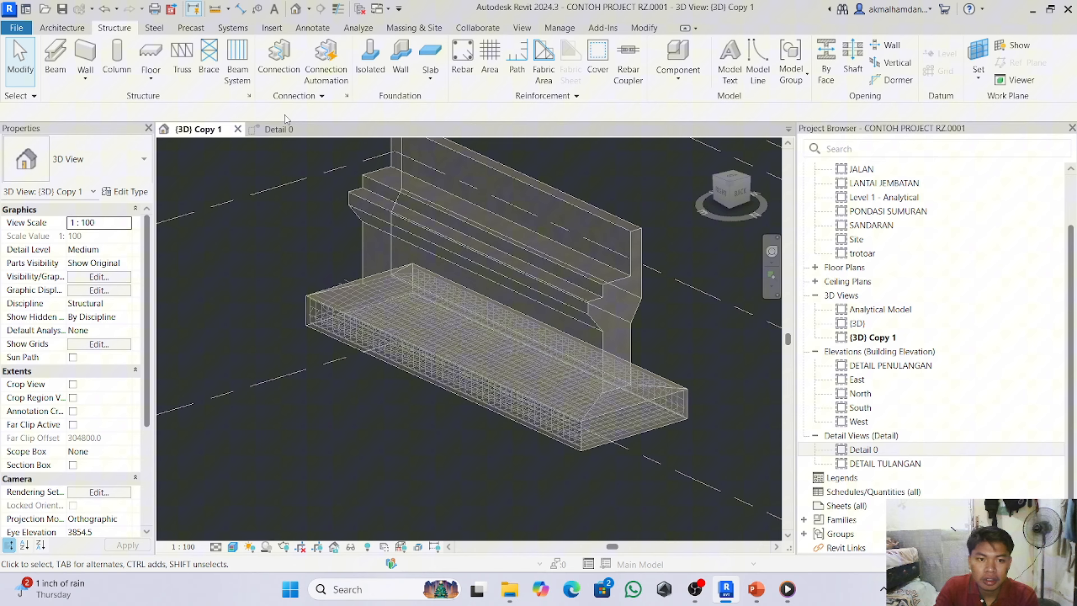
# - In the Detail 0 view, move the footing's bottom straight bar set slightly inward from the lower-left corner
pyautogui.click(278, 129)
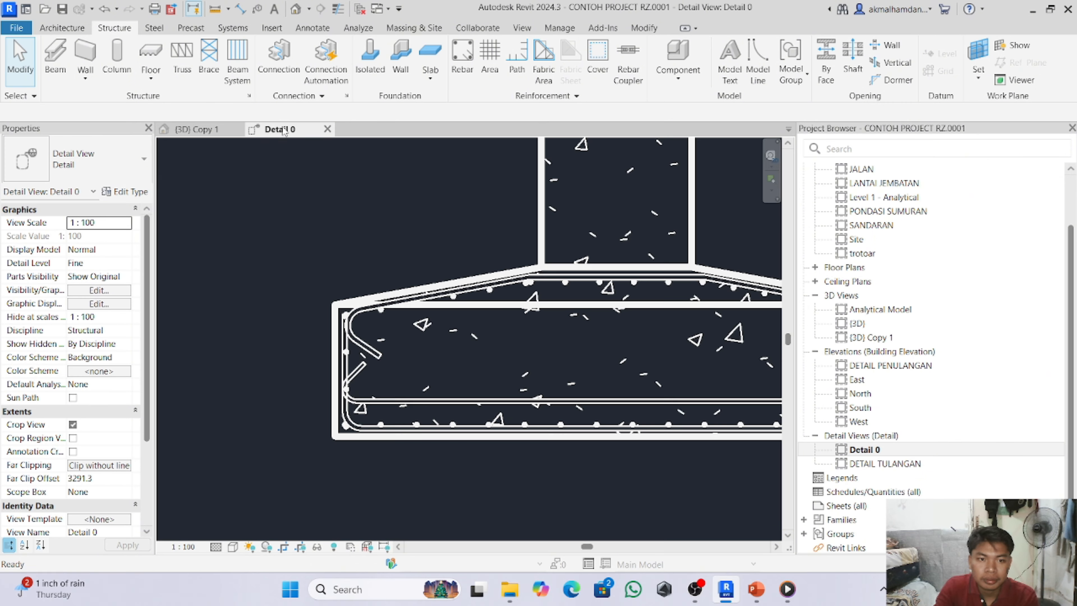
pyautogui.scroll(-5, 364, 249)
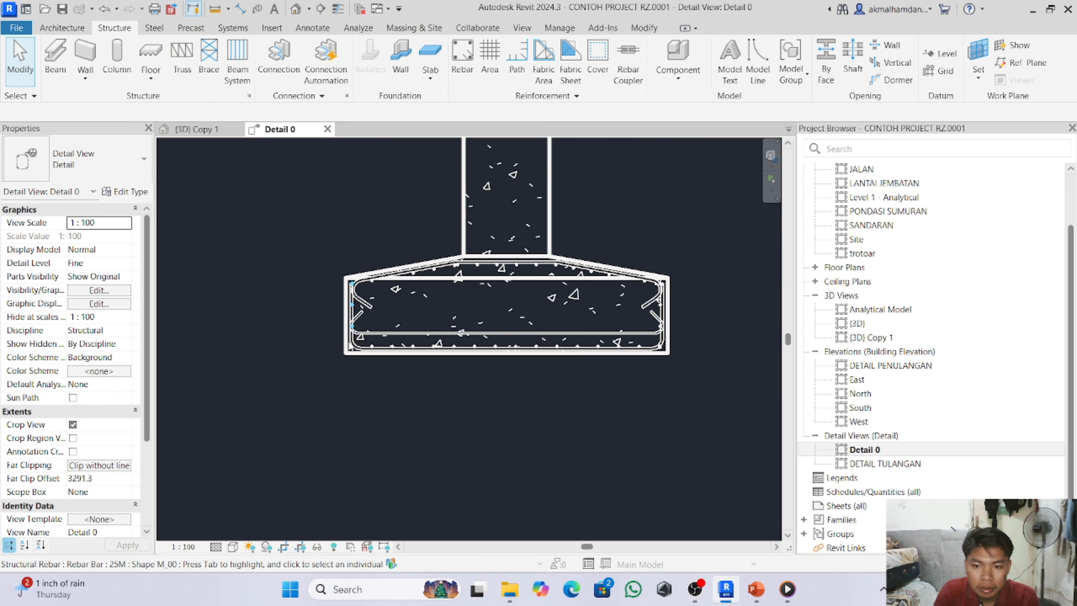
pyautogui.scroll(4, 325, 357)
pyautogui.scroll(-1, 373, 356)
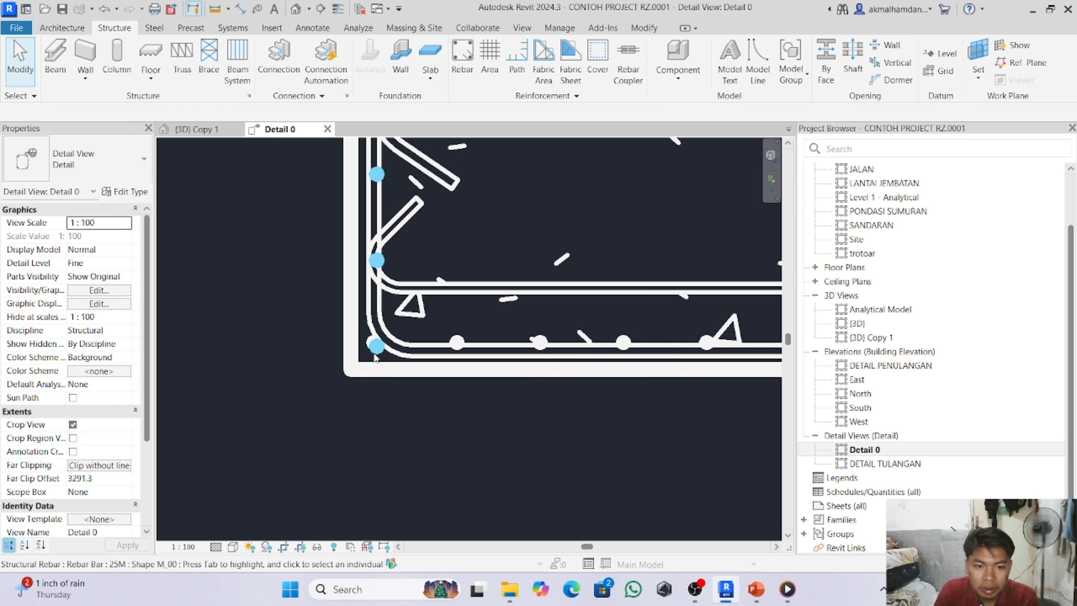
pyautogui.scroll(3, 380, 357)
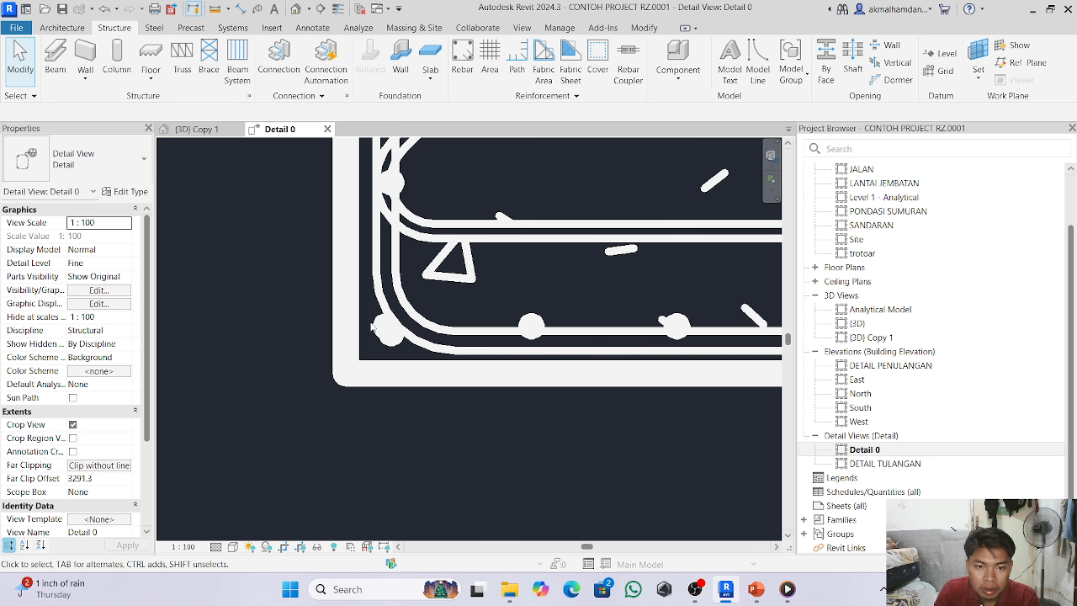
pyautogui.scroll(2, 377, 314)
pyautogui.click(378, 316)
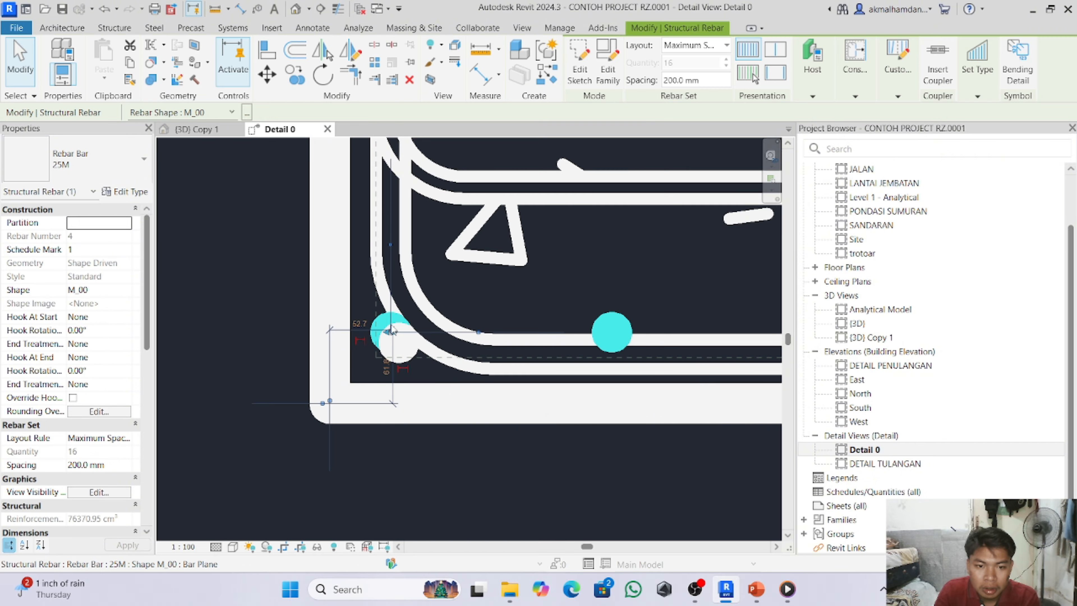
pyautogui.moveTo(393, 332); pyautogui.dragTo(414, 343)
pyautogui.scroll(-5, 290, 384)
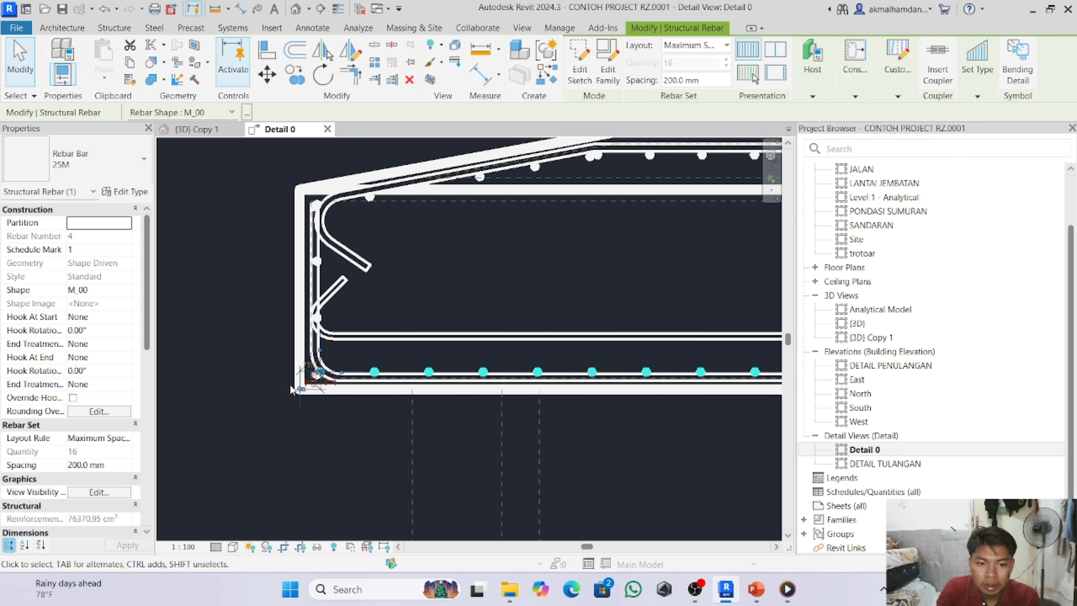
# - Pull the bottom bar set's right end slightly inward from the footing's lower-right corner
pyautogui.scroll(5, 668, 380)
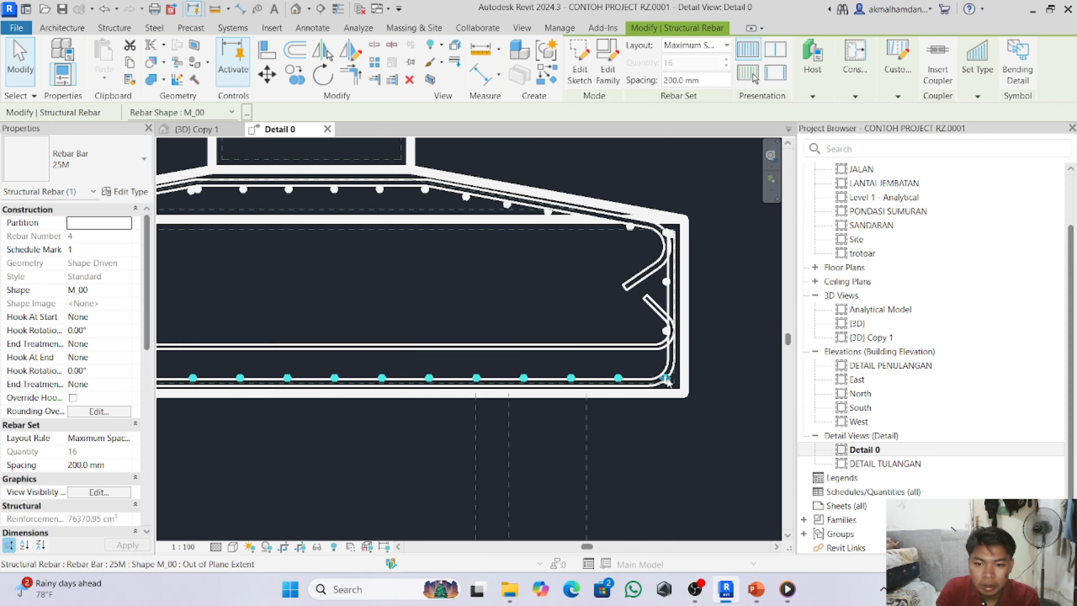
pyautogui.moveTo(664, 379); pyautogui.dragTo(647, 379)
pyautogui.scroll(-1, 719, 360)
pyautogui.scroll(-4, 724, 355)
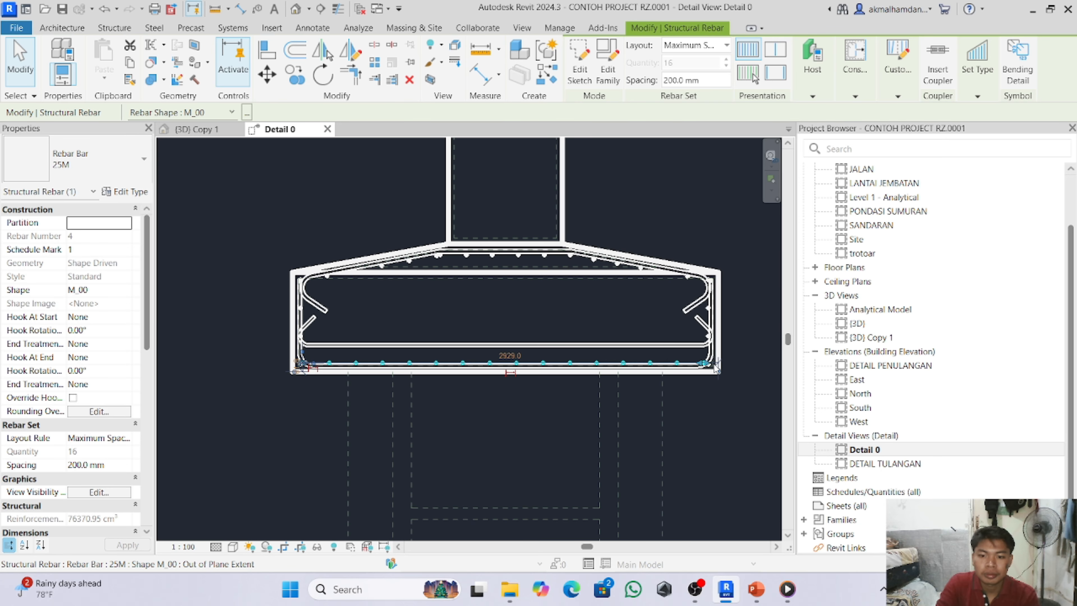
# - Examine the adjusted bottom bar set in the {3D} Copy 1 view and the footing's complete bar arrangement in Detail 0
pyautogui.click(202, 130)
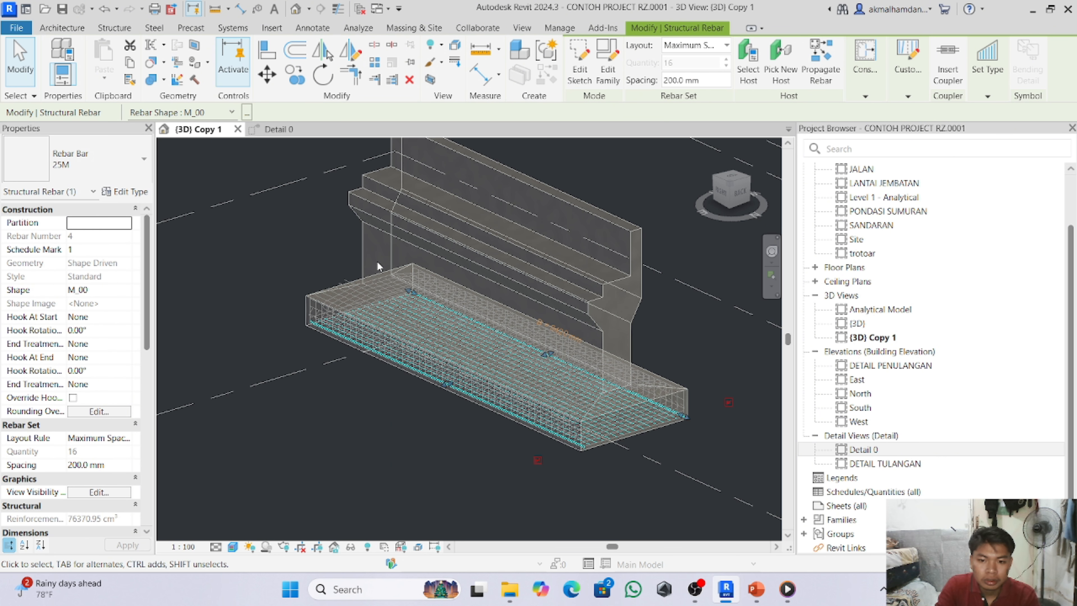
pyautogui.scroll(5, 340, 295)
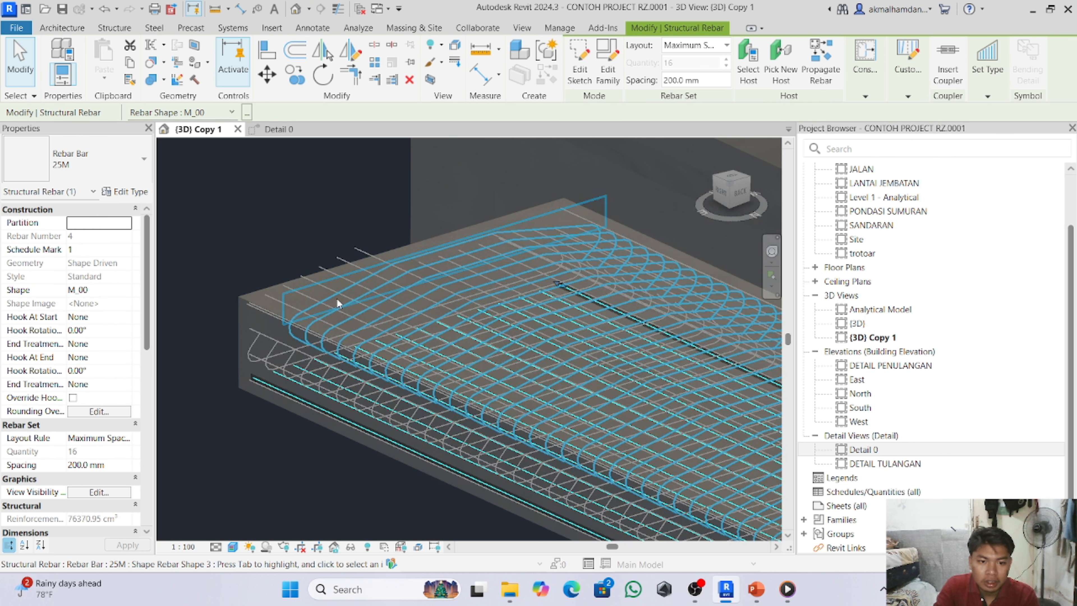
pyautogui.scroll(-5, 336, 298)
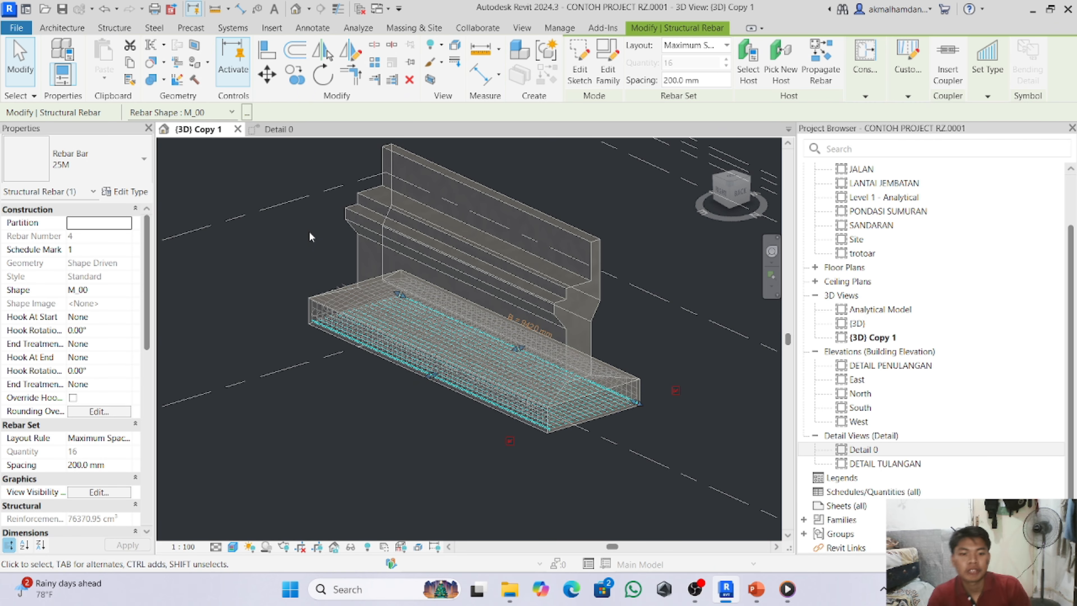
pyautogui.click(285, 132)
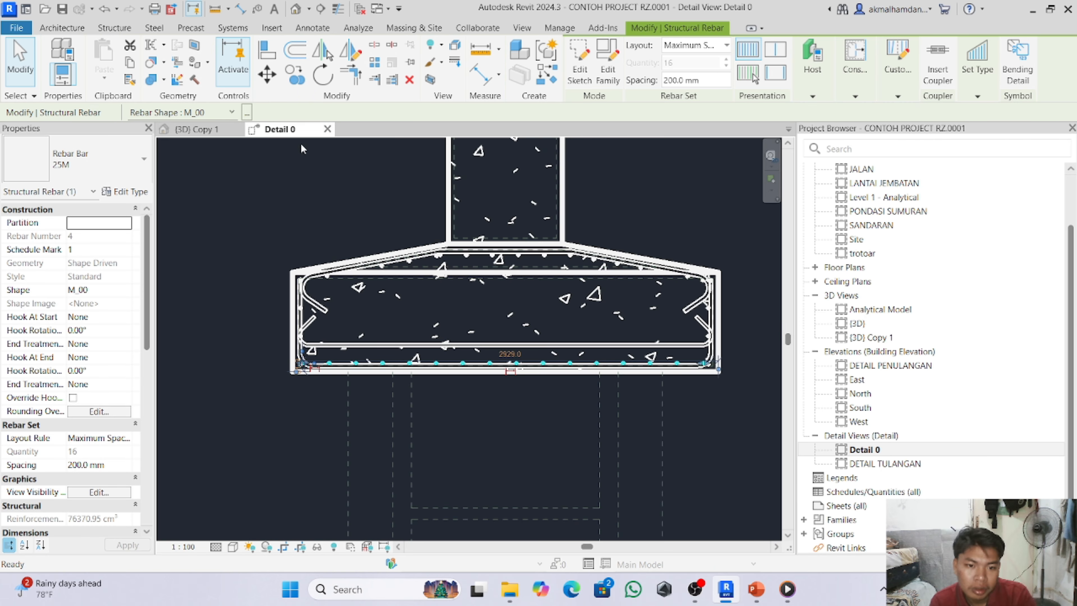
pyautogui.scroll(3, 334, 267)
pyautogui.scroll(2, 334, 267)
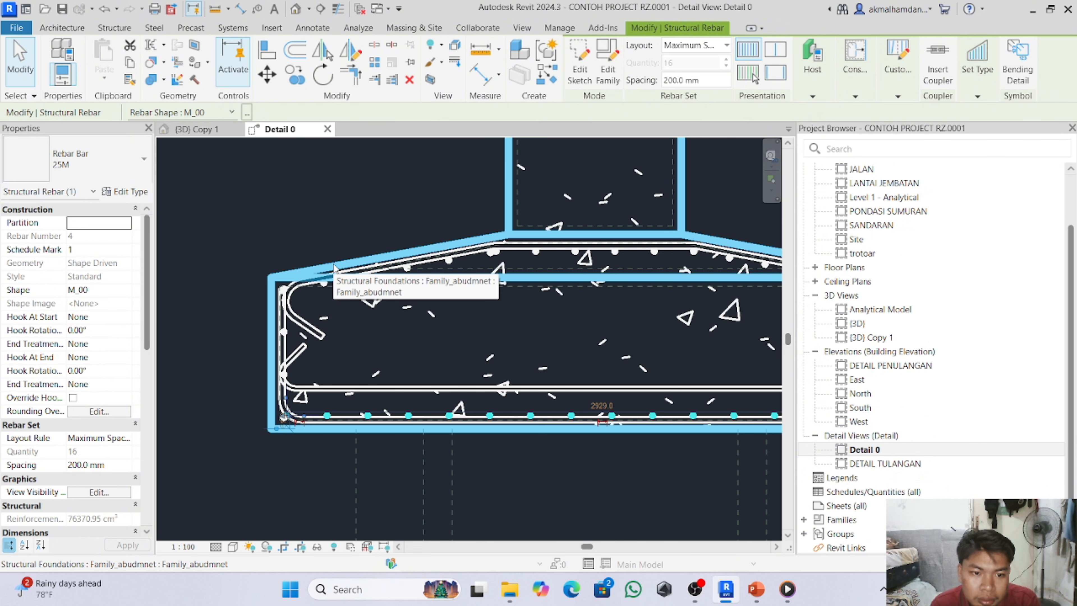
pyautogui.scroll(1, 334, 267)
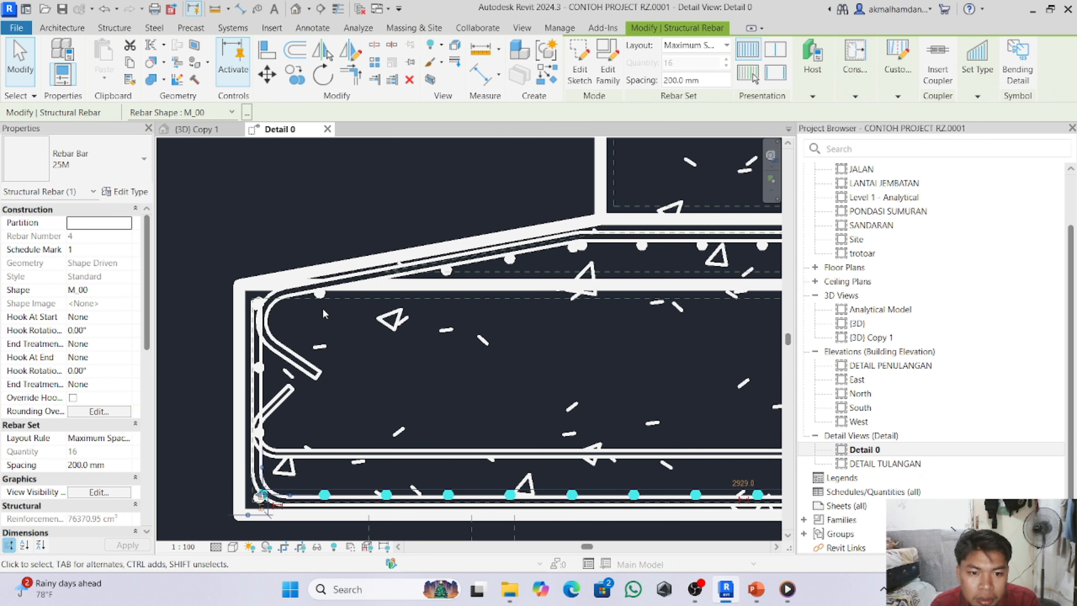
pyautogui.scroll(-1, 303, 271)
pyautogui.scroll(-3, 303, 271)
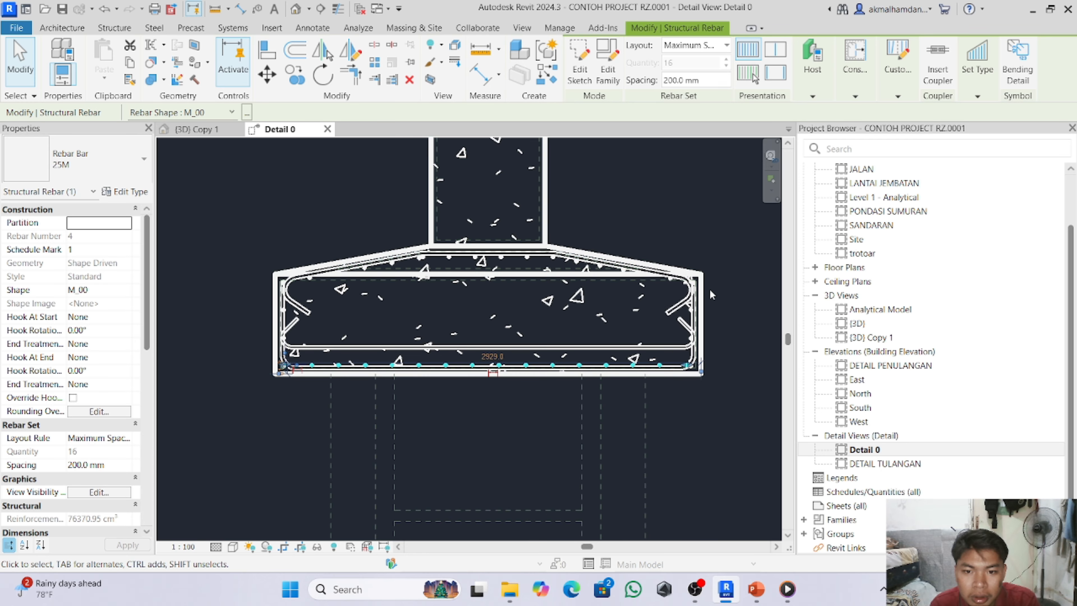
# - Pull the right sloped top straight bar set's outer end slightly inward from the footing's upper-right corner and check it in {3D} Copy 1
pyautogui.scroll(2, 695, 272)
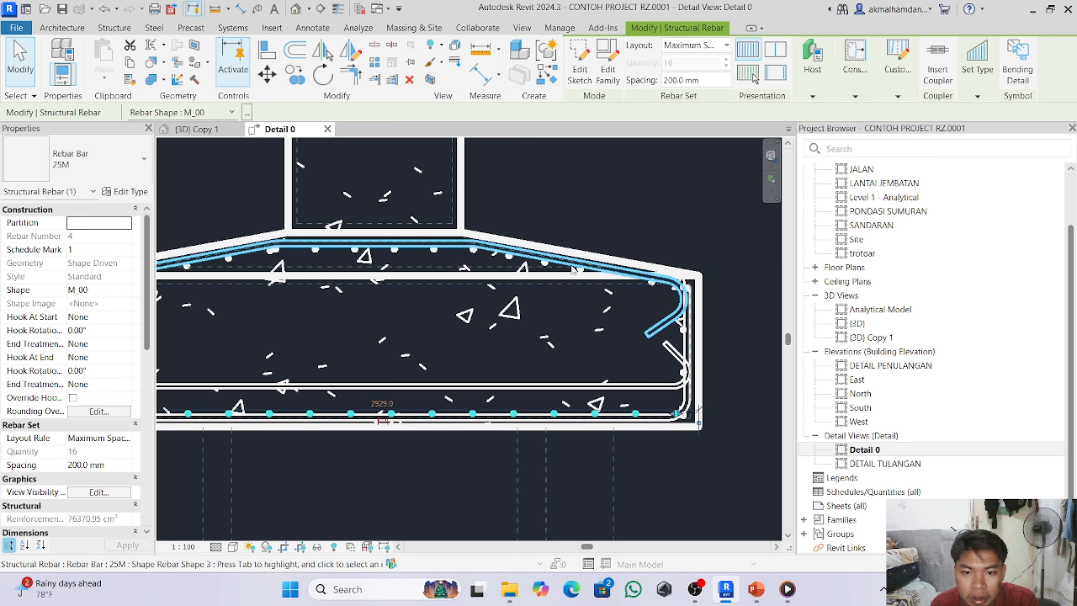
pyautogui.click(580, 275)
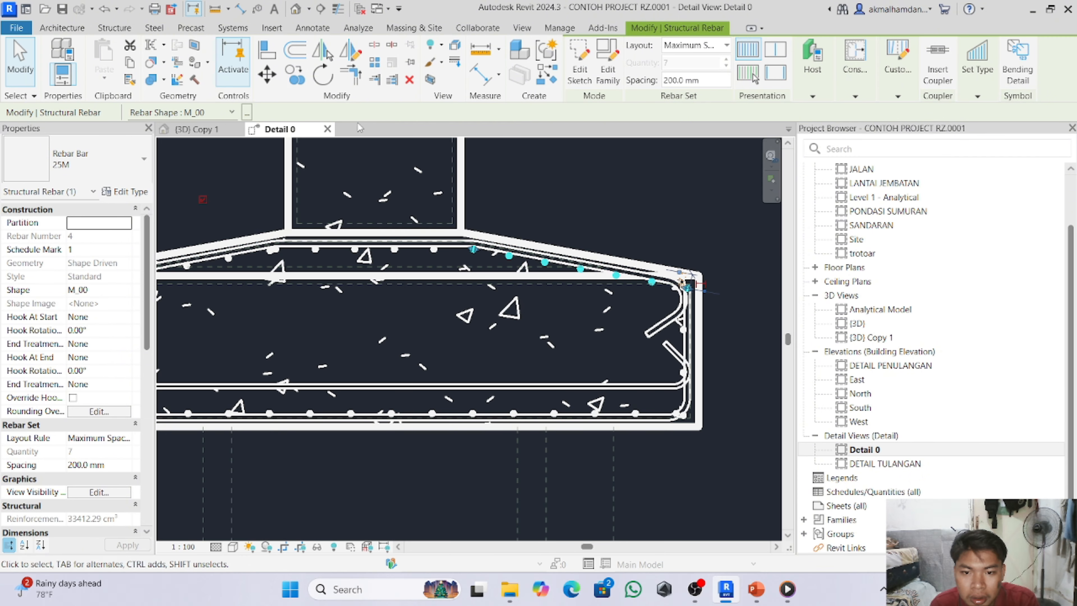
pyautogui.click(189, 130)
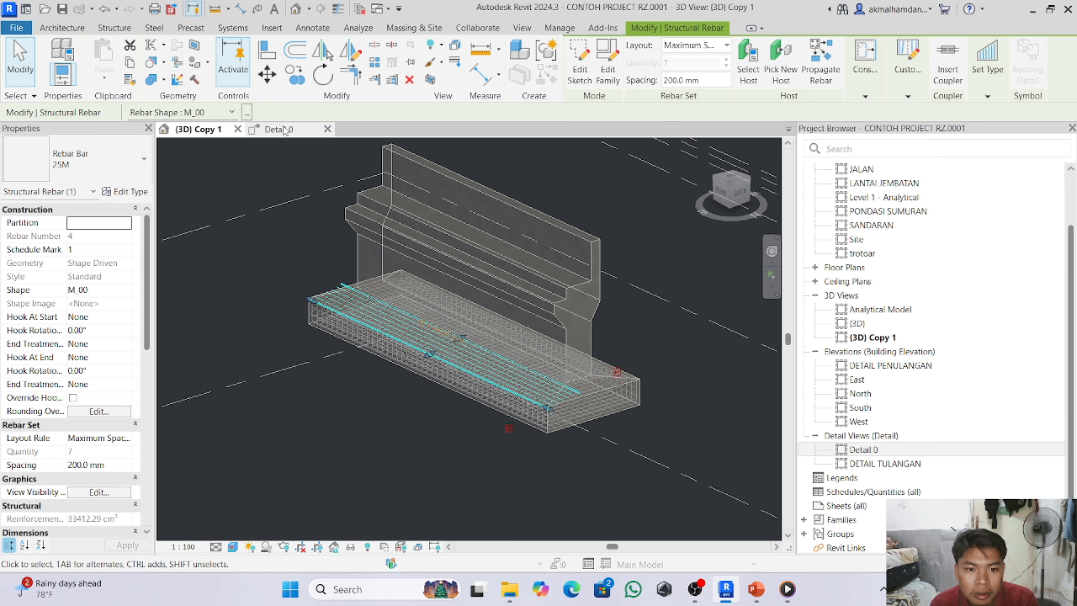
pyautogui.hotkey('ctrl', 'Tab')
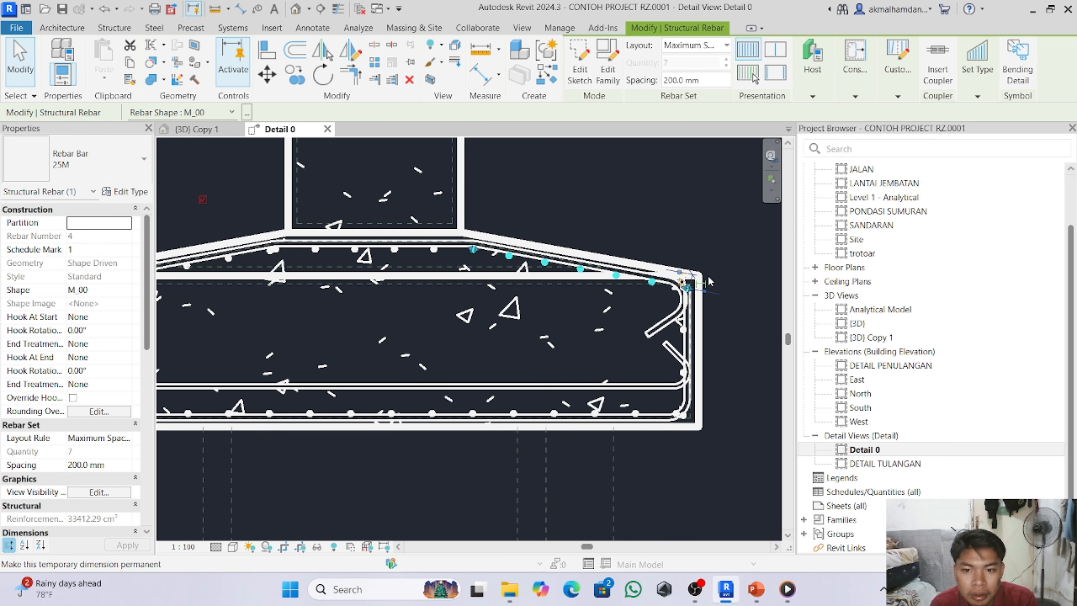
pyautogui.scroll(3, 666, 293)
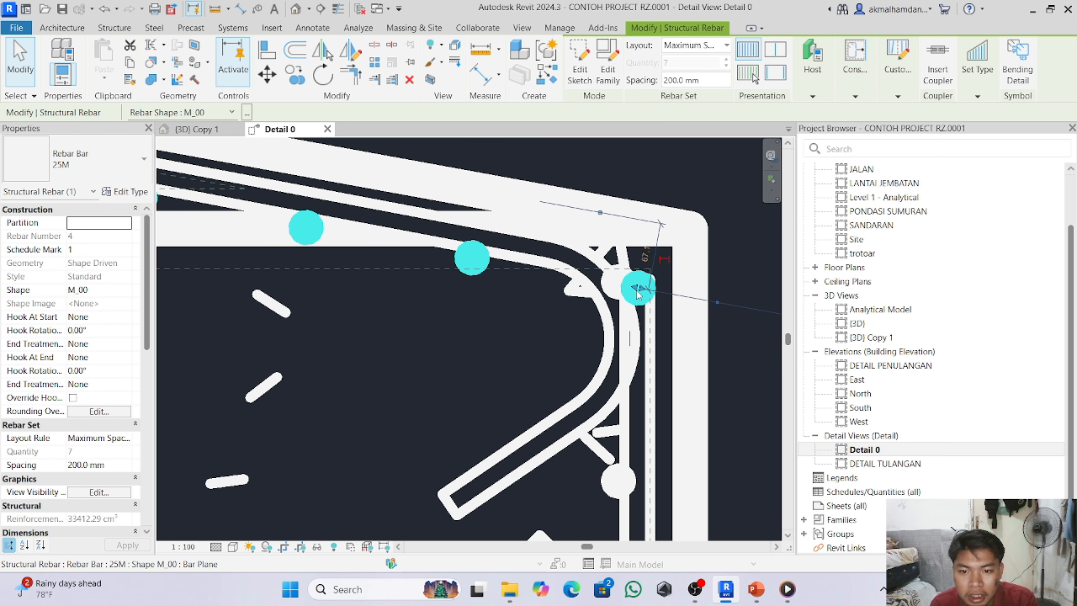
pyautogui.moveTo(630, 285); pyautogui.dragTo(615, 282)
pyautogui.scroll(-2, 781, 296)
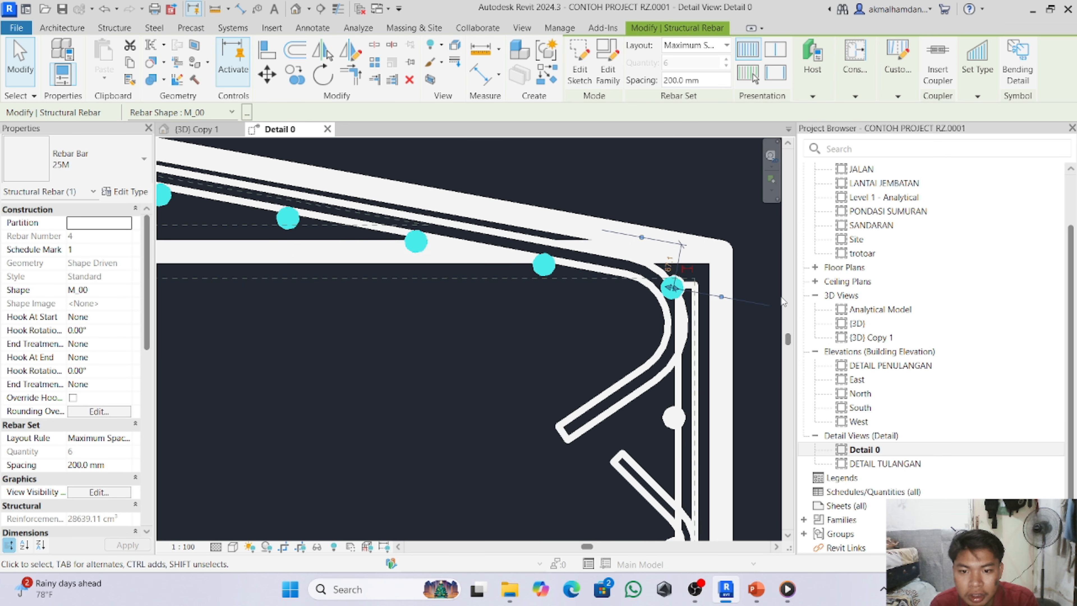
pyautogui.scroll(-4, 738, 299)
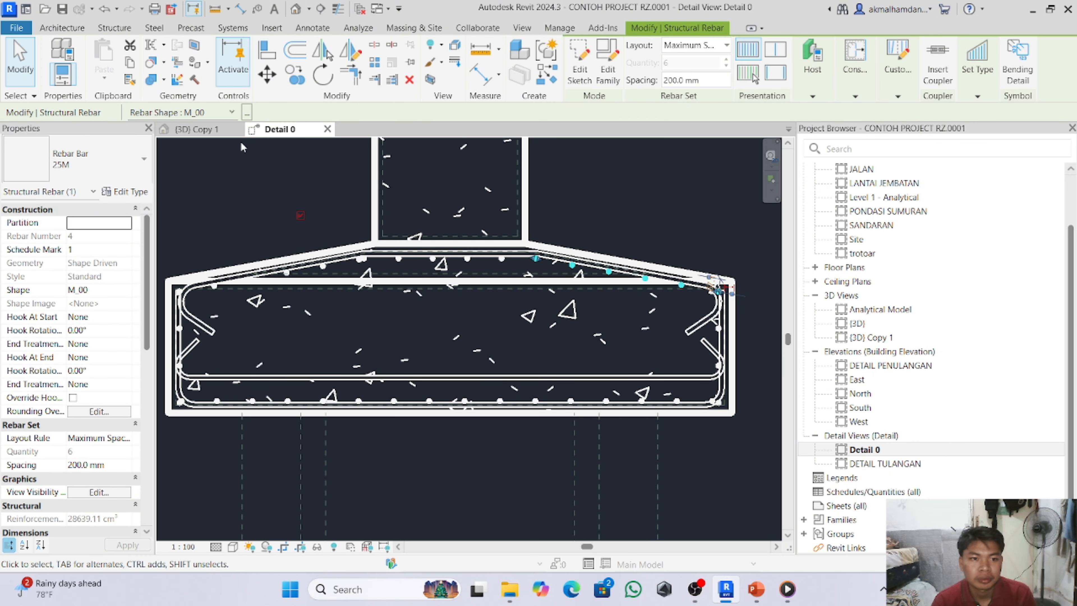
pyautogui.click(232, 133)
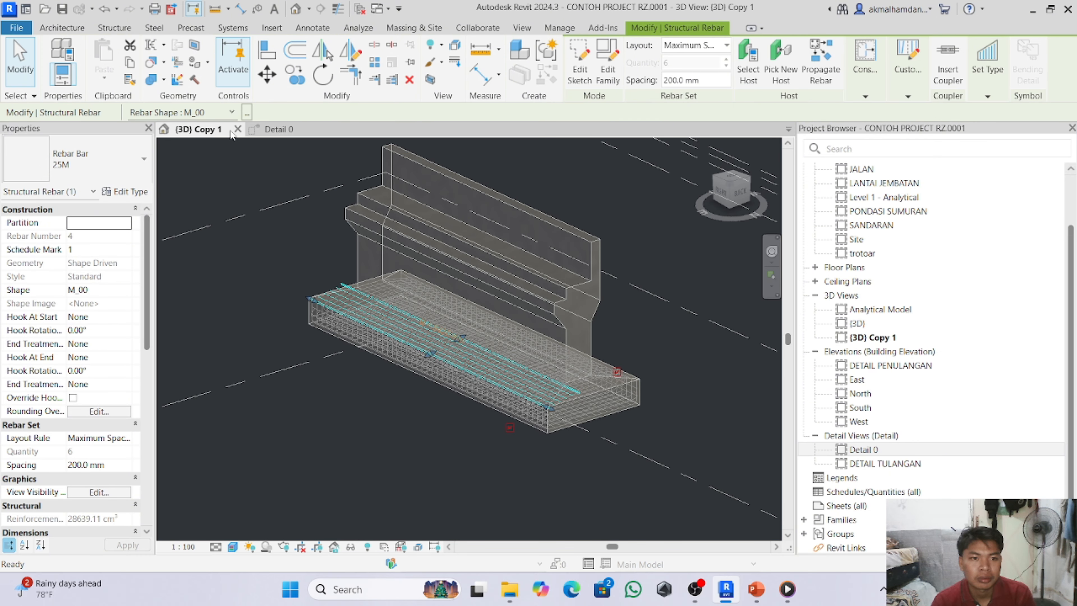
pyautogui.click(274, 130)
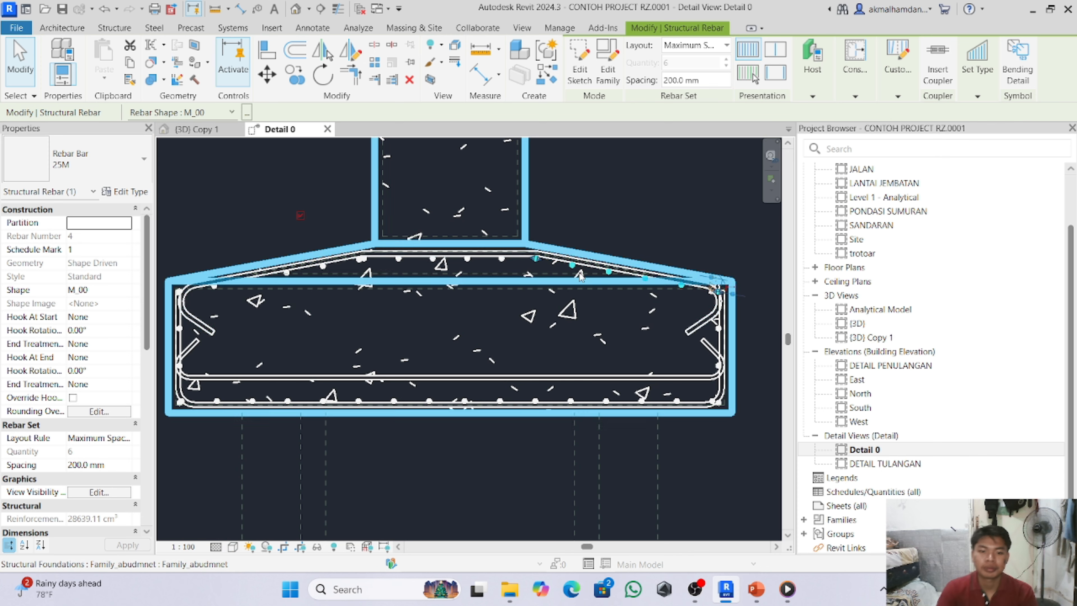
pyautogui.press('Escape')
# - Switch to PowerPoint and examine the abutment wall's vertical bars in the reinforcement schedule on slide 3
pyautogui.scroll(-2, 536, 349)
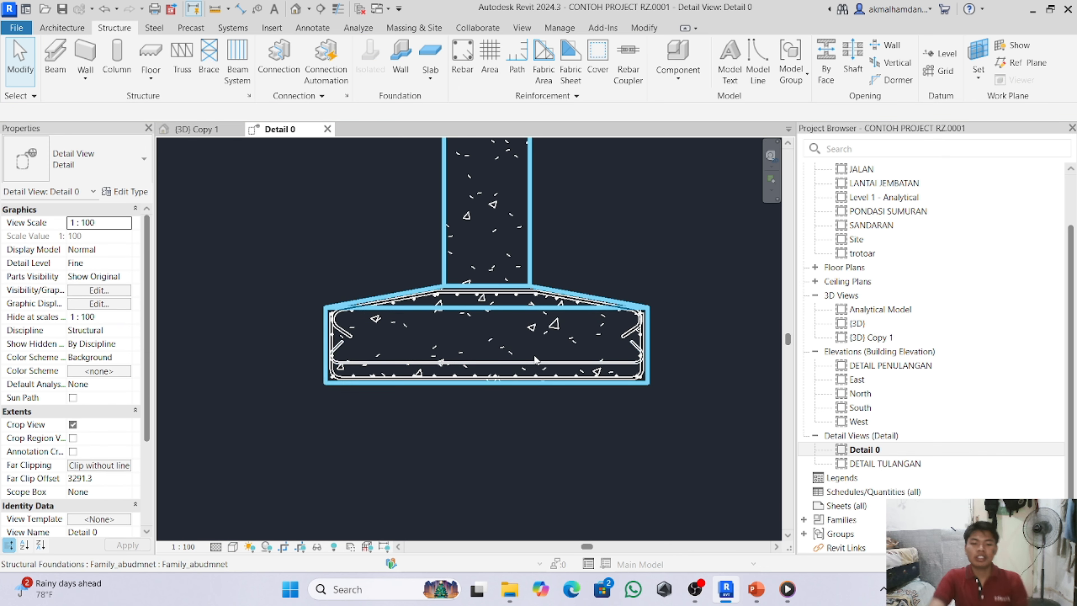
pyautogui.scroll(-2, 531, 418)
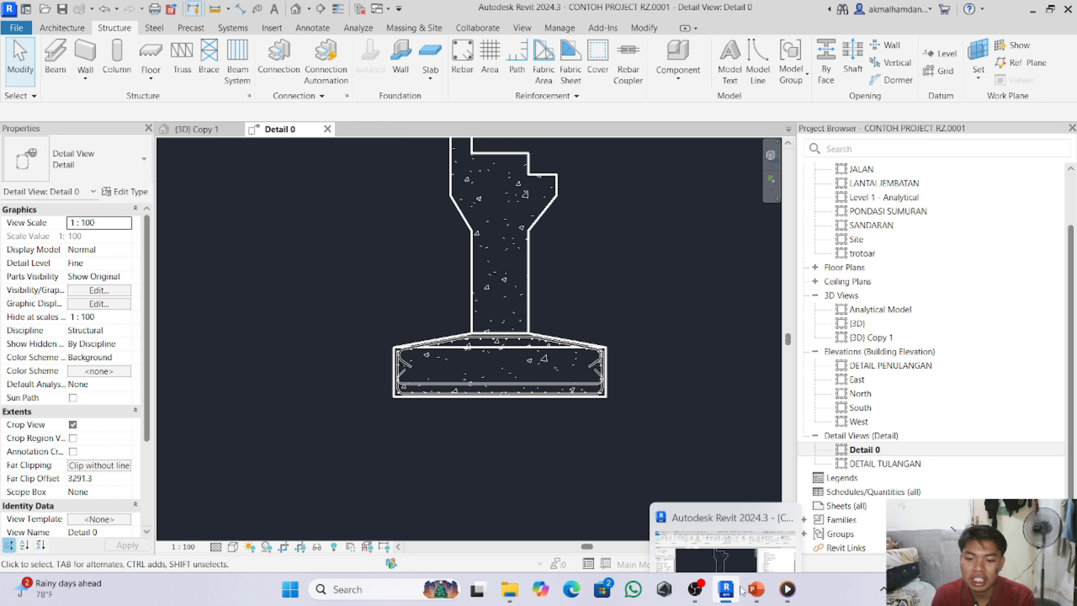
pyautogui.click(685, 552)
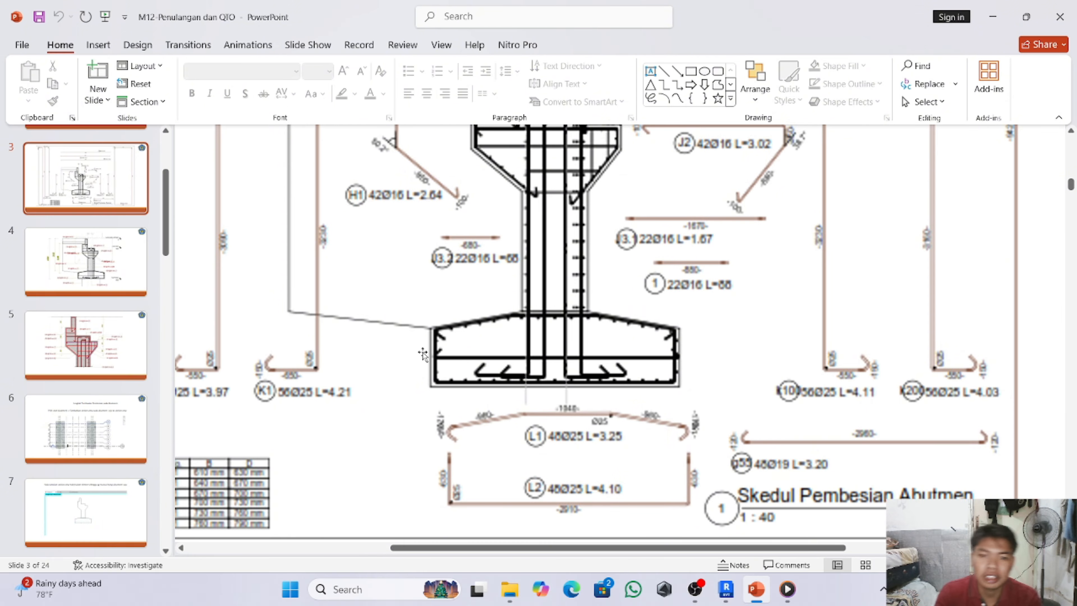
pyautogui.scroll(-1, 435, 468)
pyautogui.scroll(5, 436, 475)
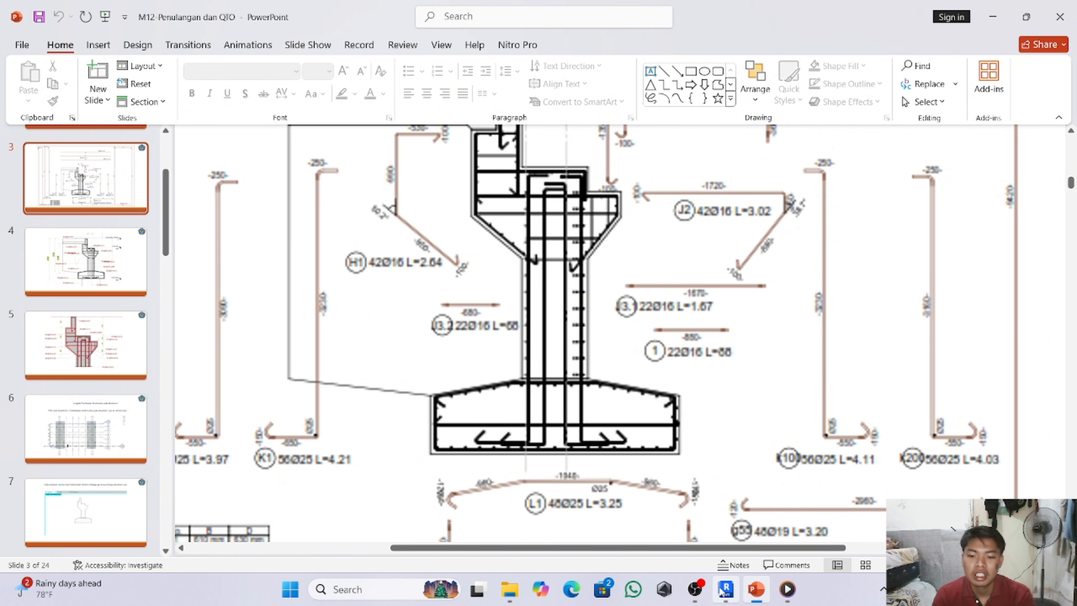
# - Switch to Revit and start placing a 25M structural rebar with rebar shape M_T9
pyautogui.moveTo(726, 597)
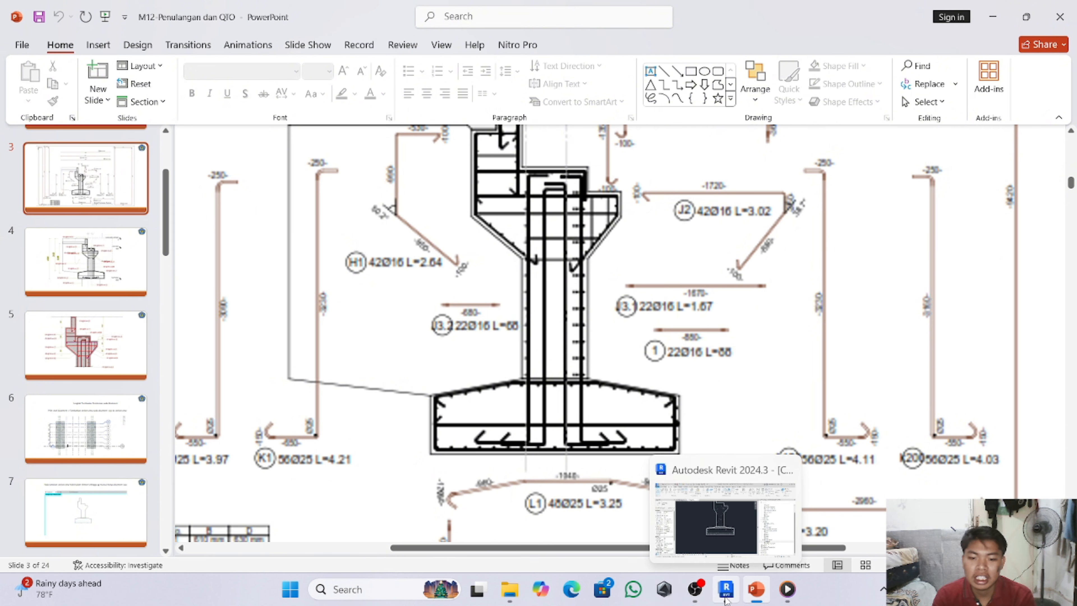
pyautogui.click(727, 598)
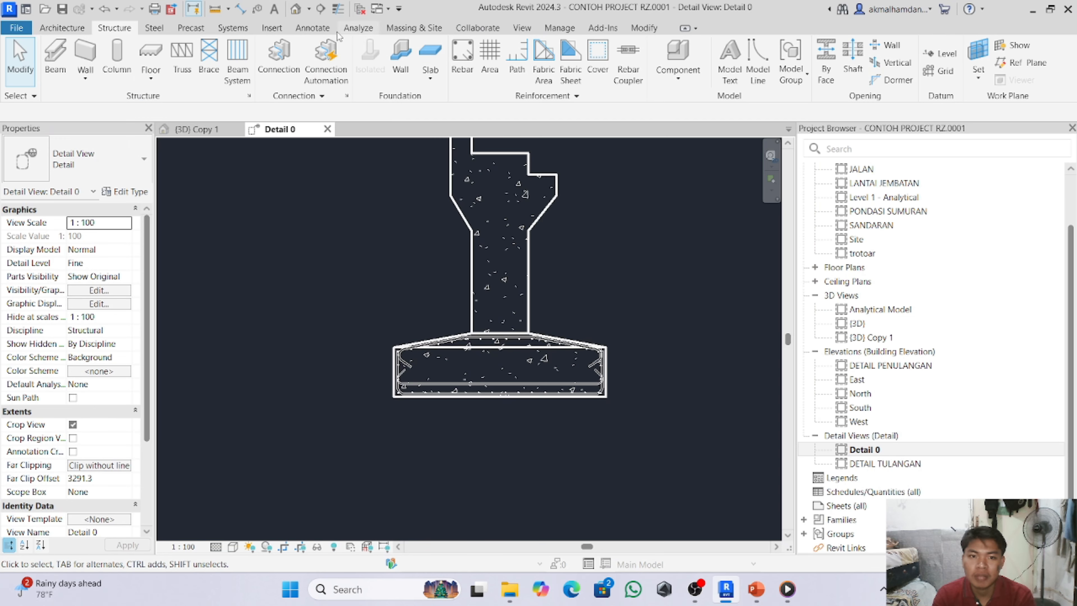
pyautogui.click(462, 57)
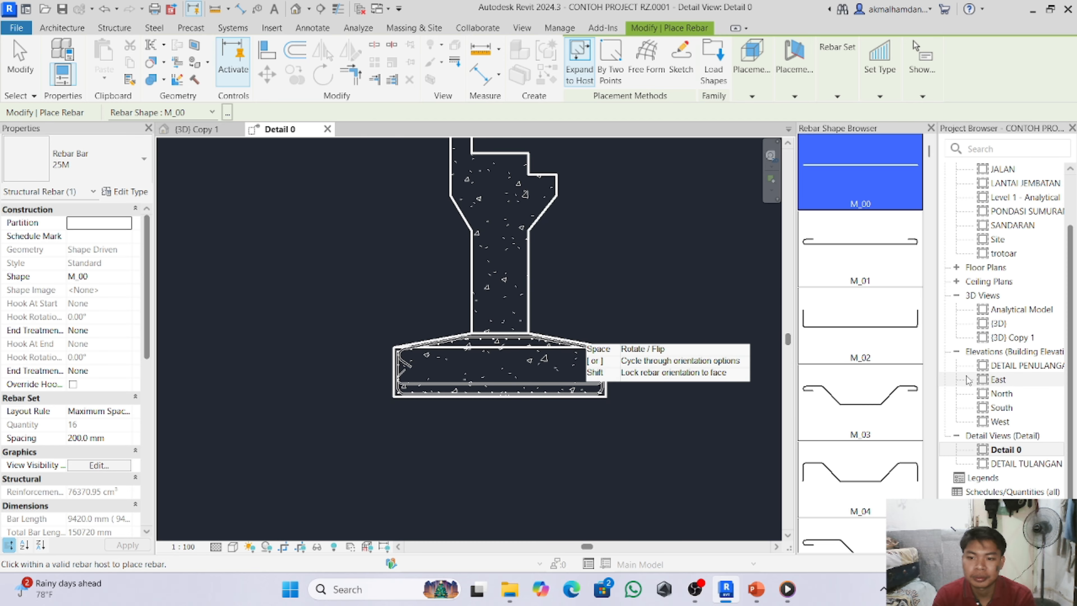
pyautogui.scroll(-5, 889, 281)
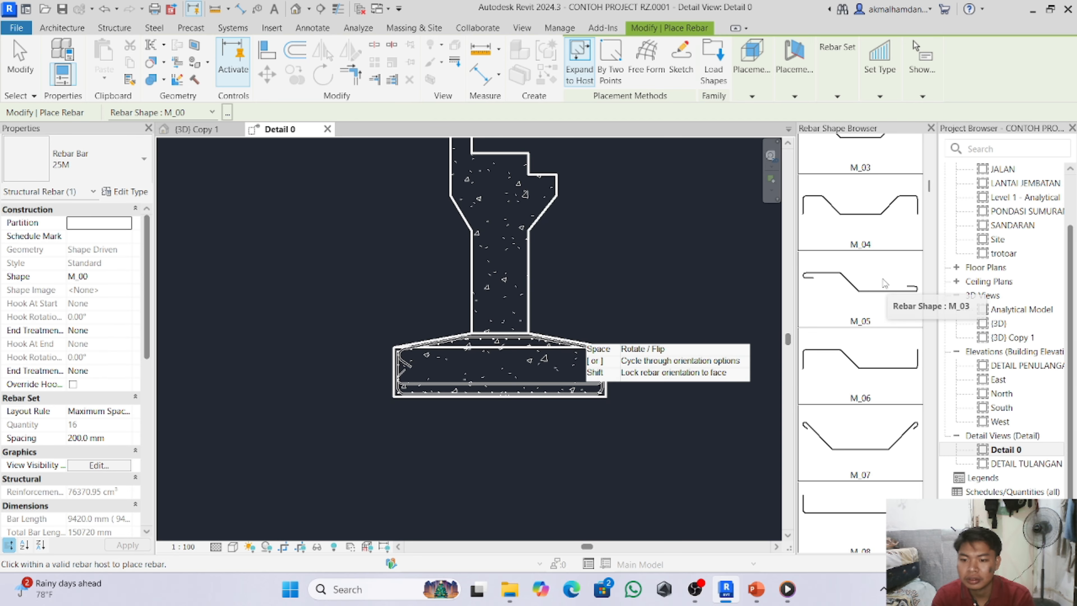
pyautogui.scroll(-7, 882, 284)
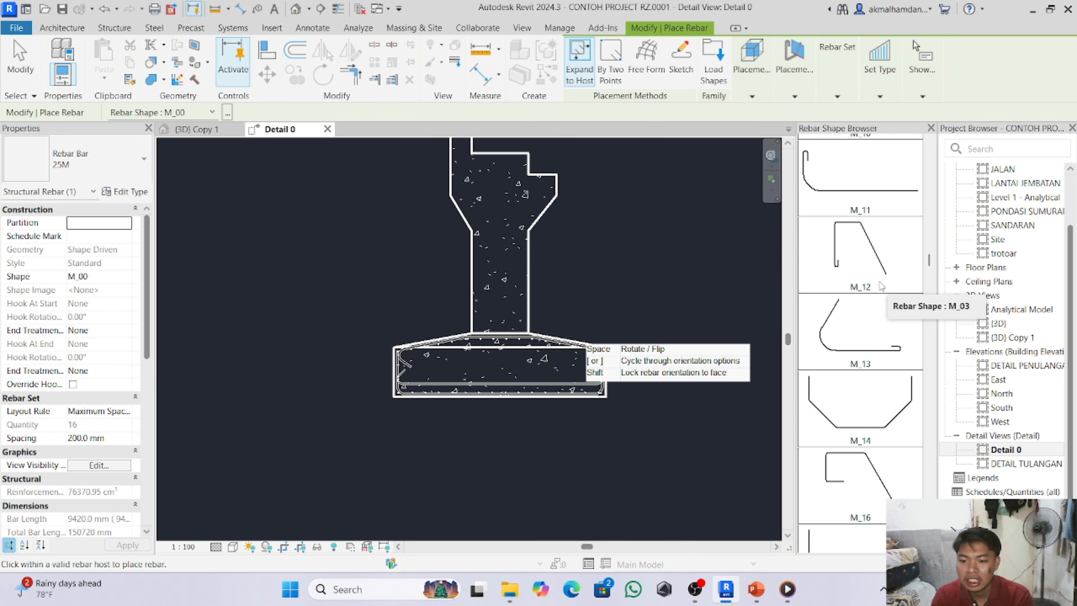
pyautogui.scroll(-5, 882, 286)
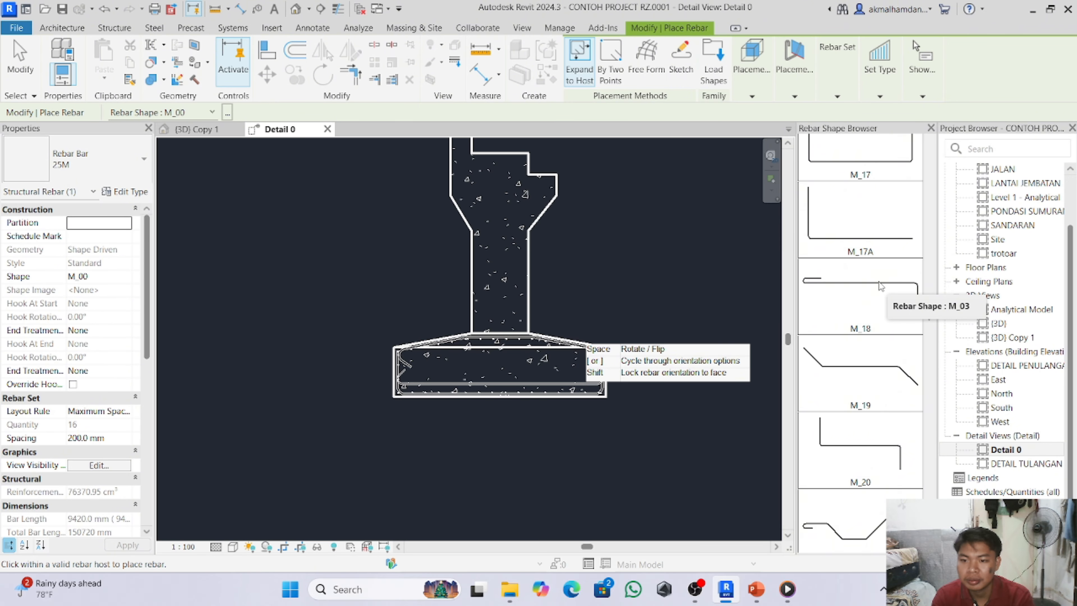
pyautogui.scroll(-7, 881, 286)
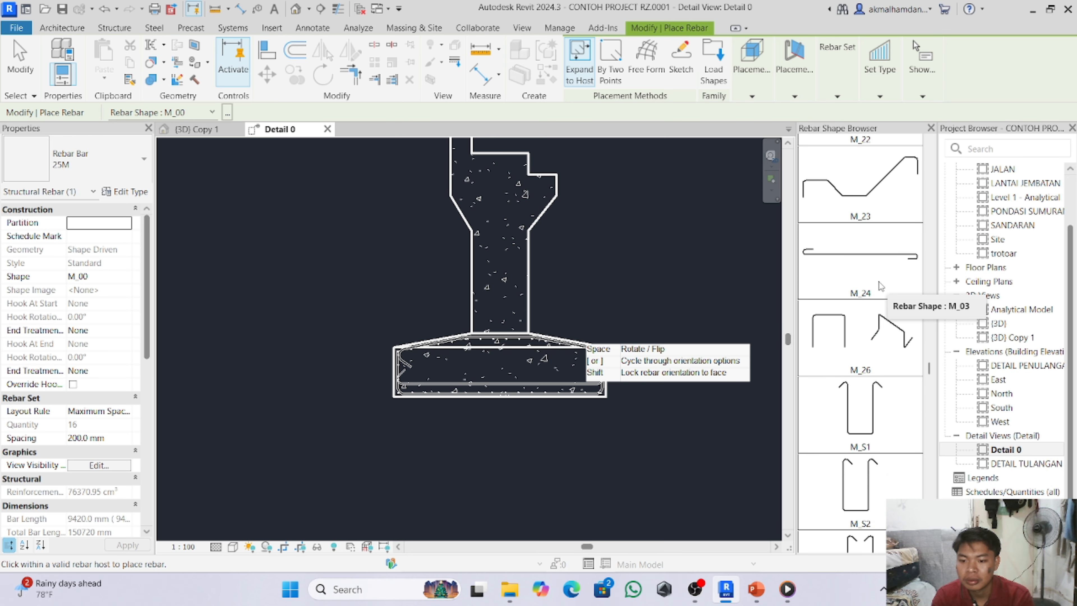
pyautogui.scroll(-8, 882, 287)
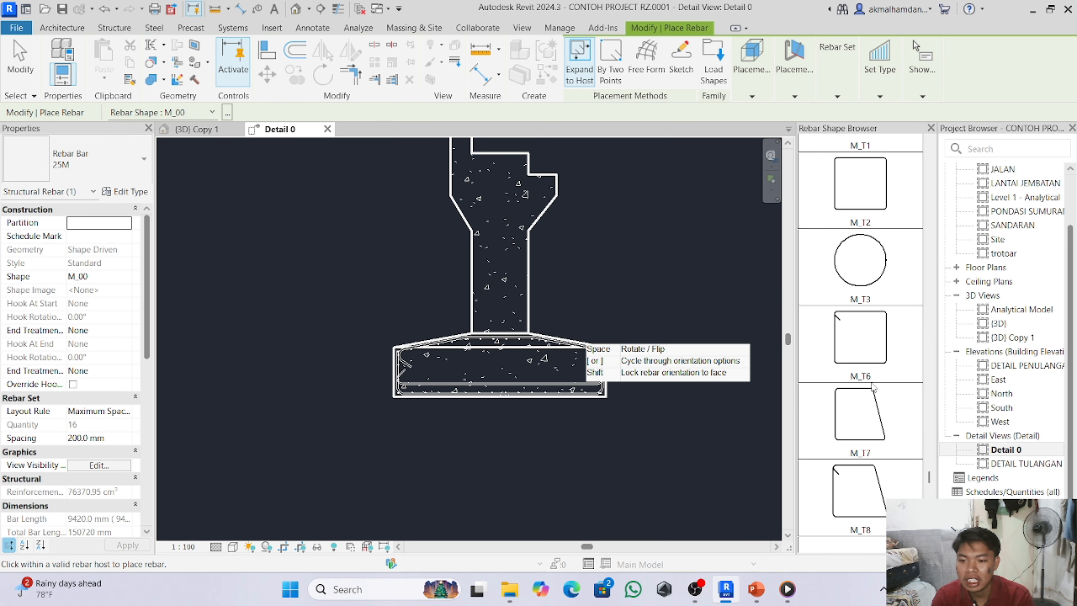
pyautogui.scroll(-3, 888, 403)
pyautogui.click(838, 304)
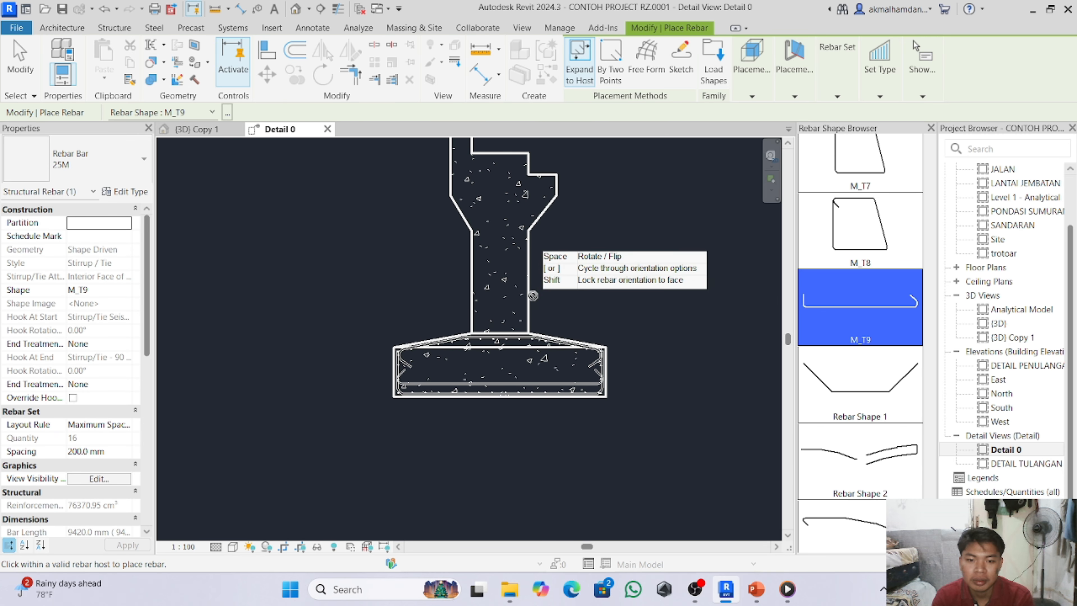
# - Place the M_T9 bar set parallel to the work plane, rotated vertically along the abutment wall's left face
pyautogui.click(794, 96)
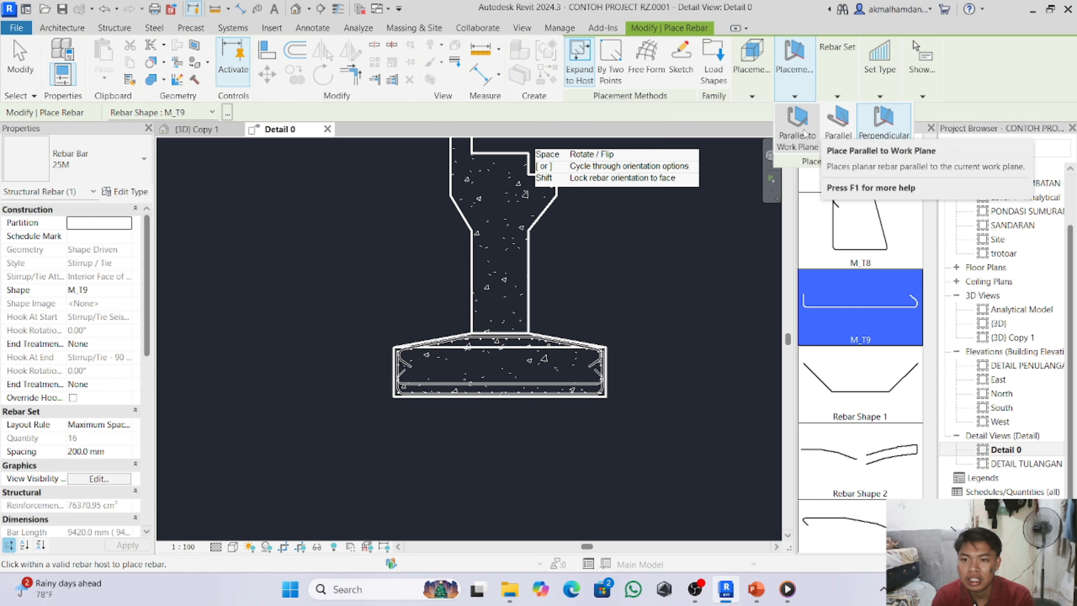
pyautogui.click(797, 142)
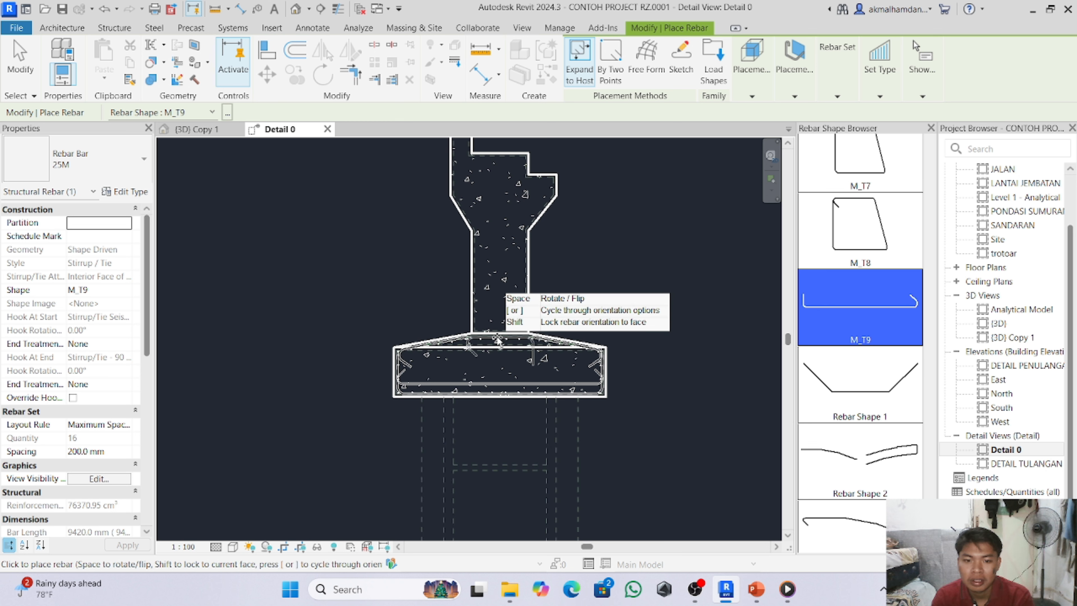
pyautogui.press('space')
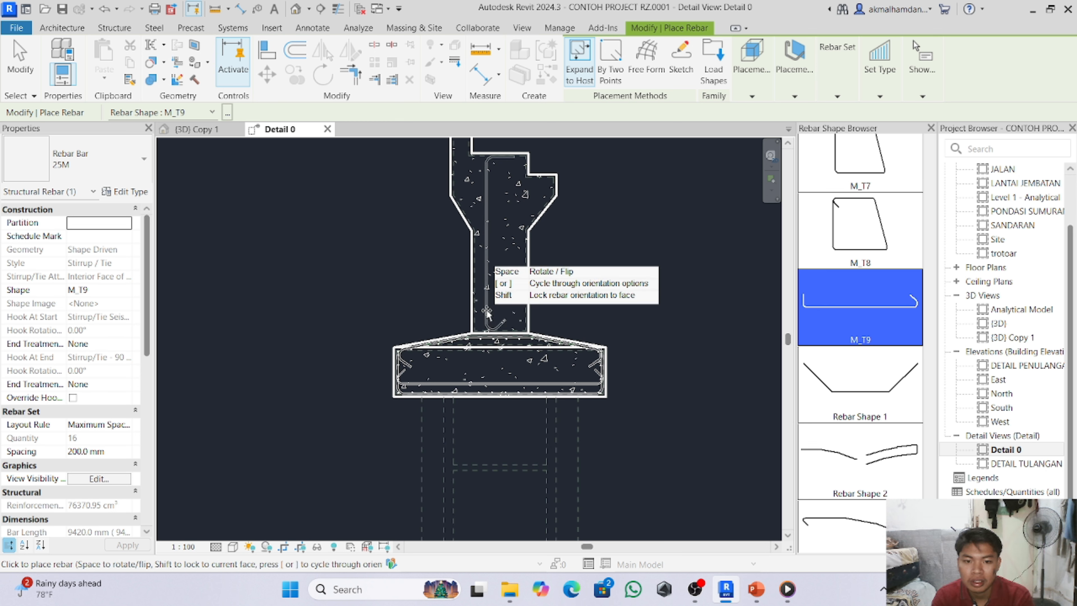
pyautogui.scroll(2, 478, 311)
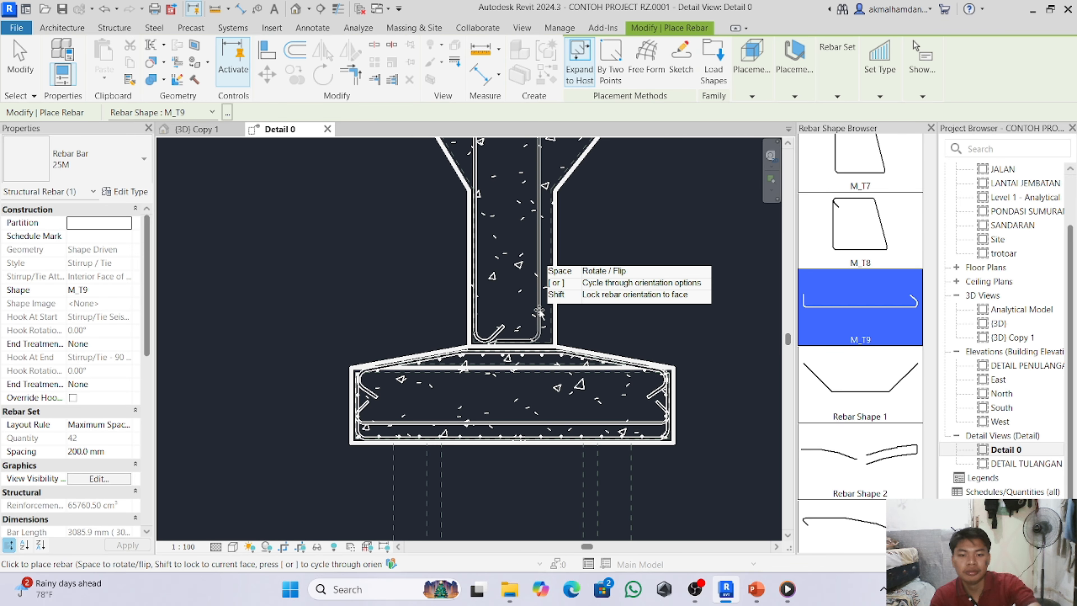
pyautogui.press('Escape')
pyautogui.scroll(-2, 593, 445)
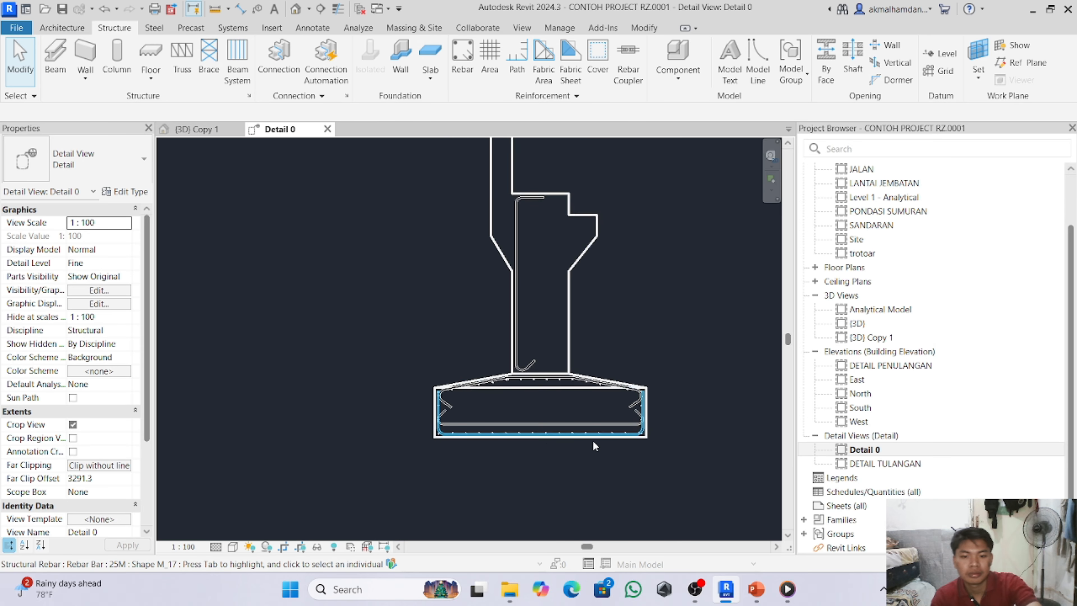
# - Open the sketch of the 25M vertical bar set along the abutment wall's left face and start the Line tool
pyautogui.scroll(-1, 593, 441)
pyautogui.scroll(1, 537, 216)
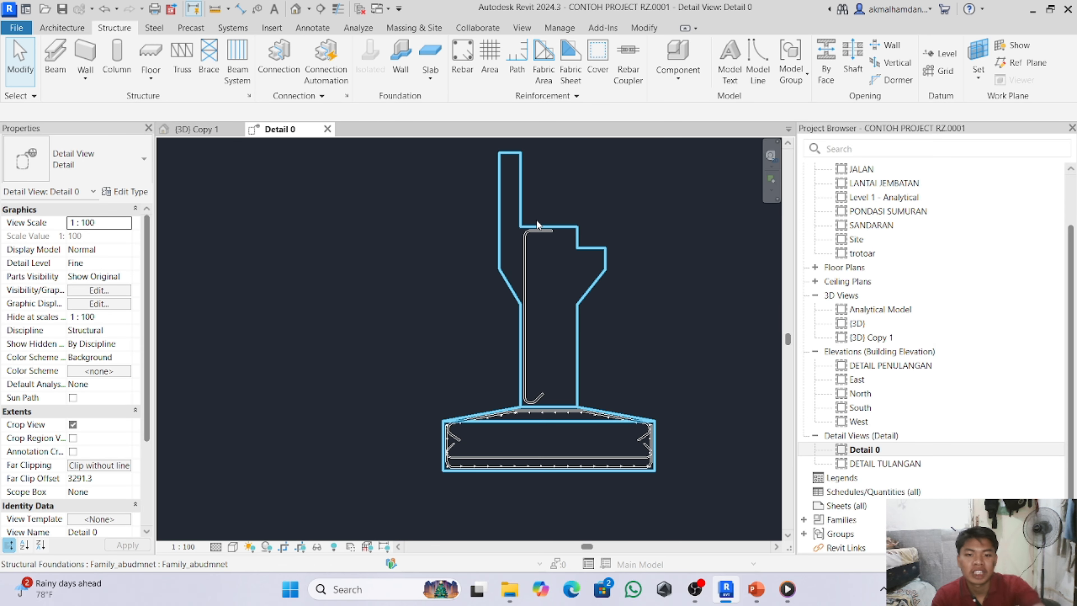
pyautogui.click(533, 241)
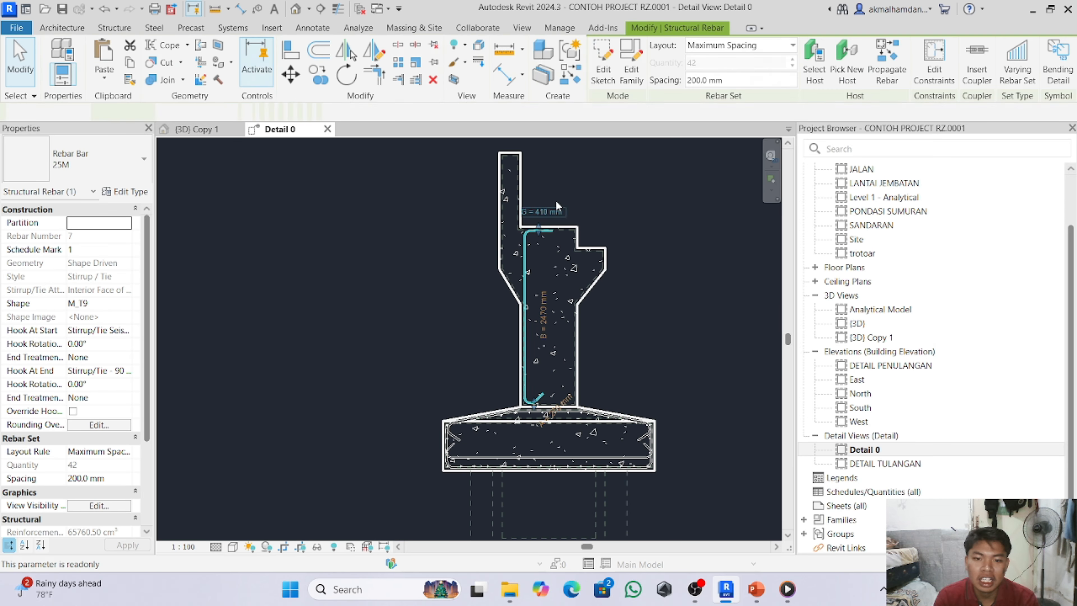
pyautogui.click(607, 75)
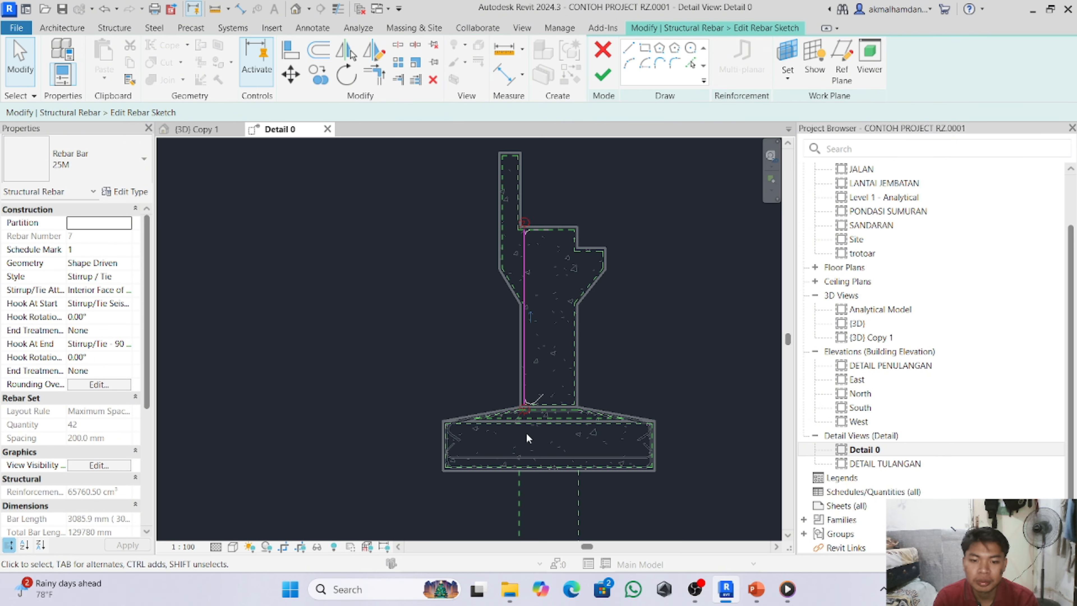
pyautogui.scroll(3, 522, 429)
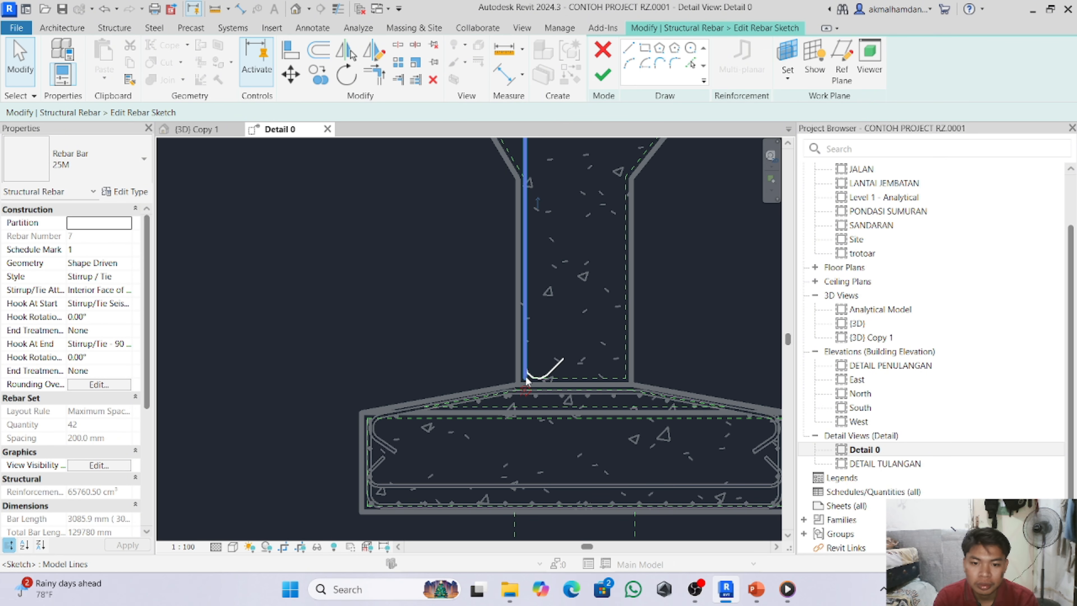
pyautogui.click(629, 48)
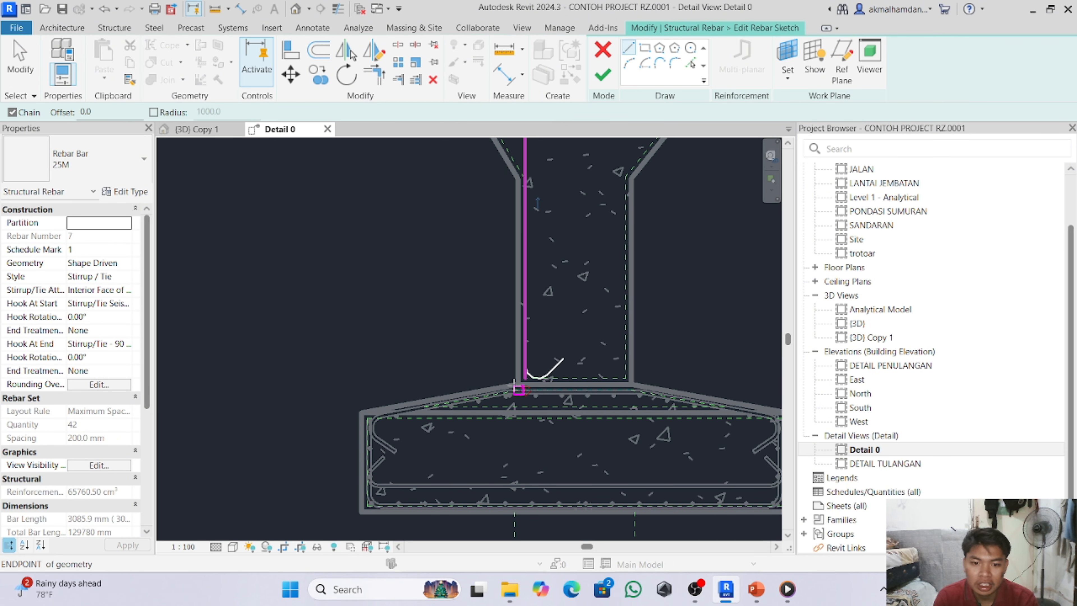
pyautogui.click(524, 377)
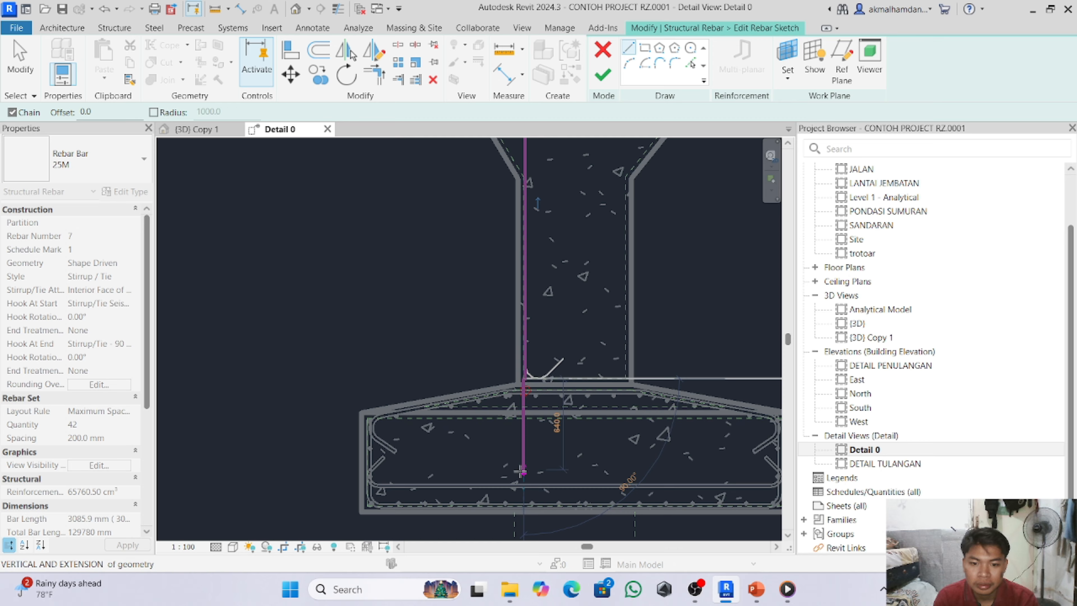
pyautogui.press('Escape')
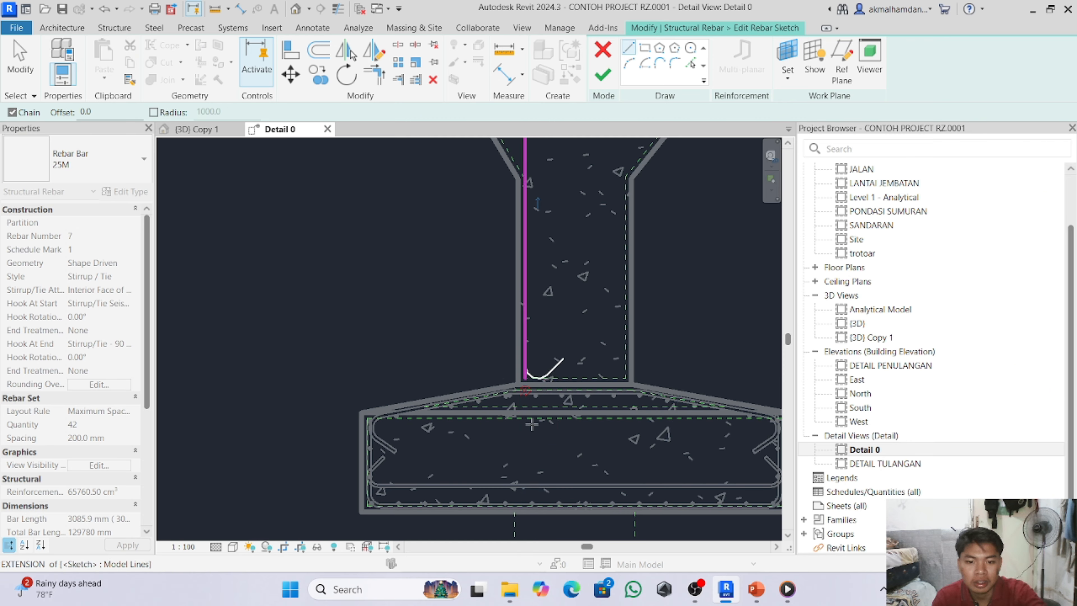
pyautogui.scroll(5, 528, 379)
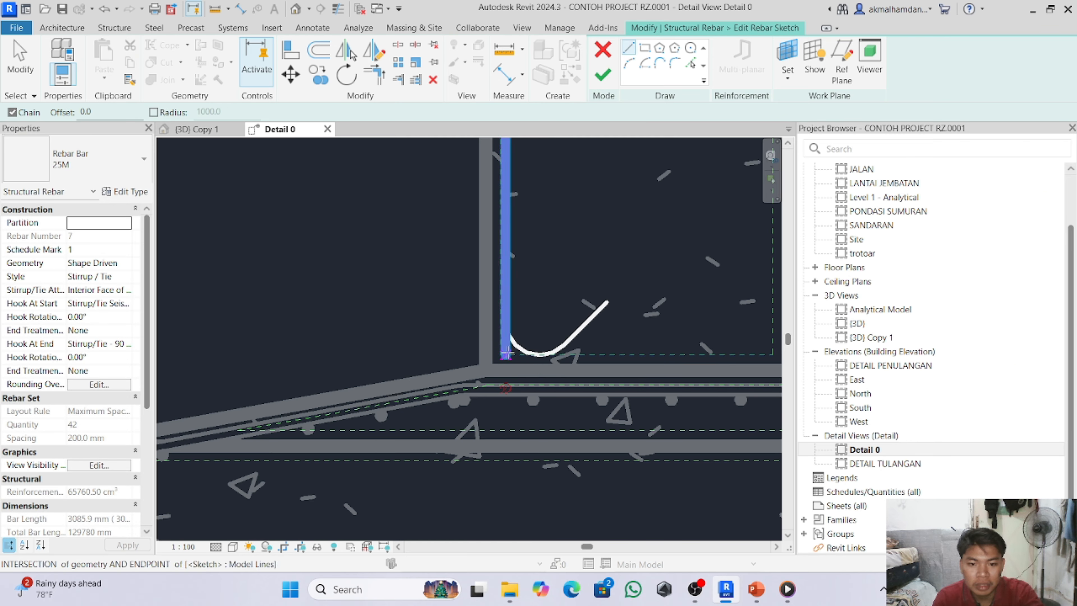
pyautogui.click(508, 356)
pyautogui.scroll(-4, 504, 330)
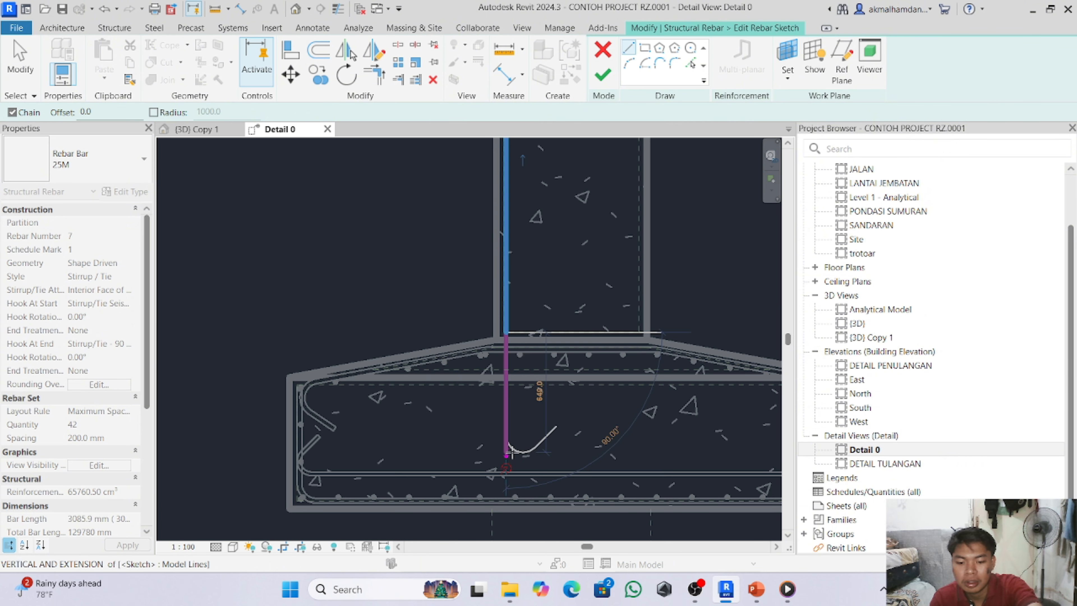
pyautogui.hotkey('shift', 'w')
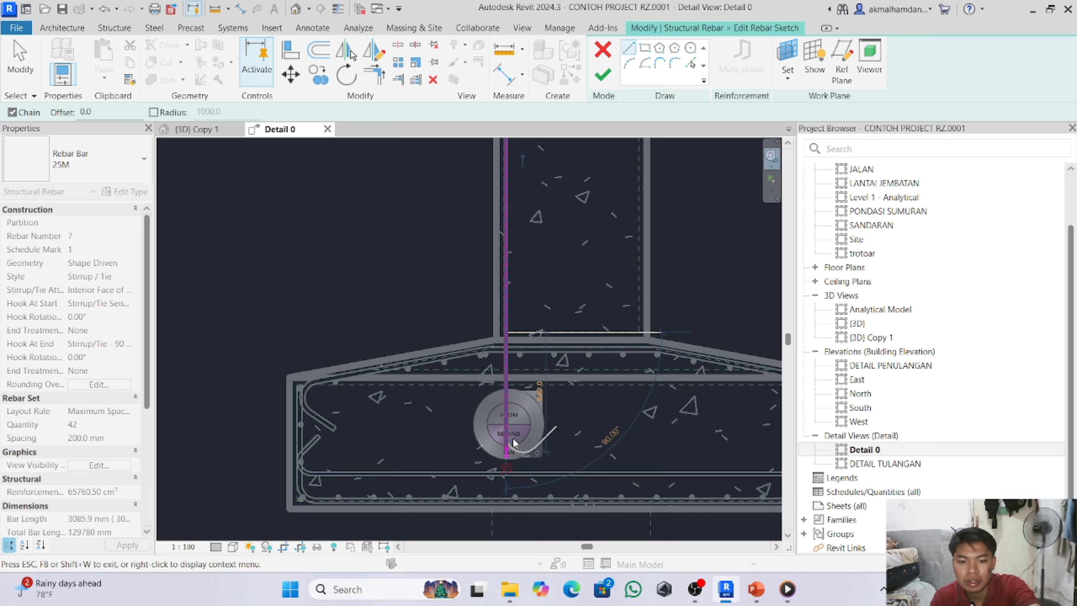
pyautogui.press('Escape')
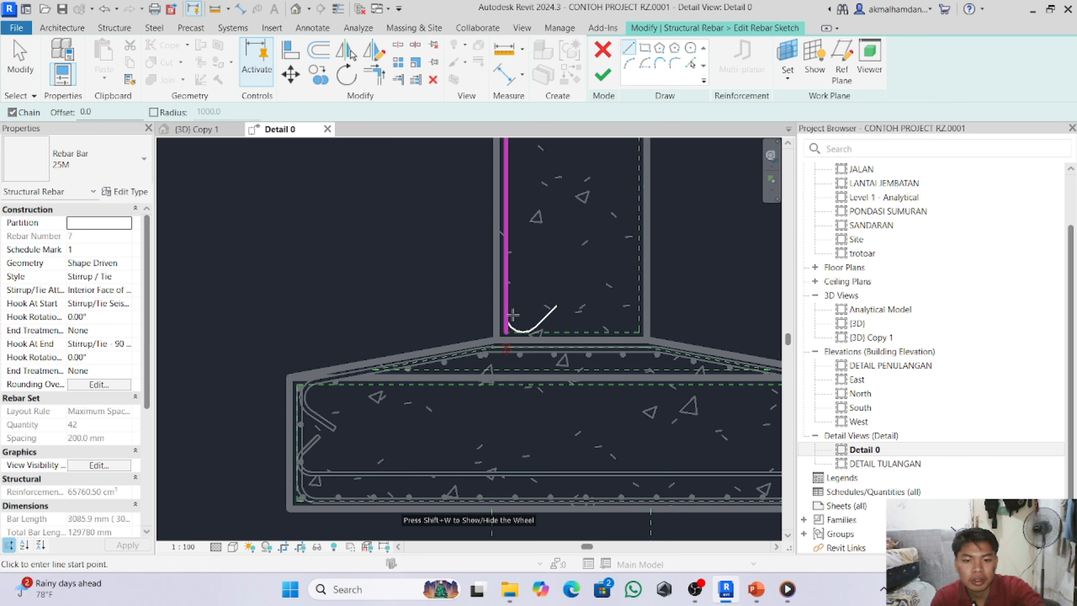
# - Extend the bar sketch 840 mm straight down from its lower end into the footing and add a horizontal leg about 560 mm long toward the left
pyautogui.click(505, 332)
pyautogui.scroll(2, 507, 339)
pyautogui.scroll(-2, 502, 305)
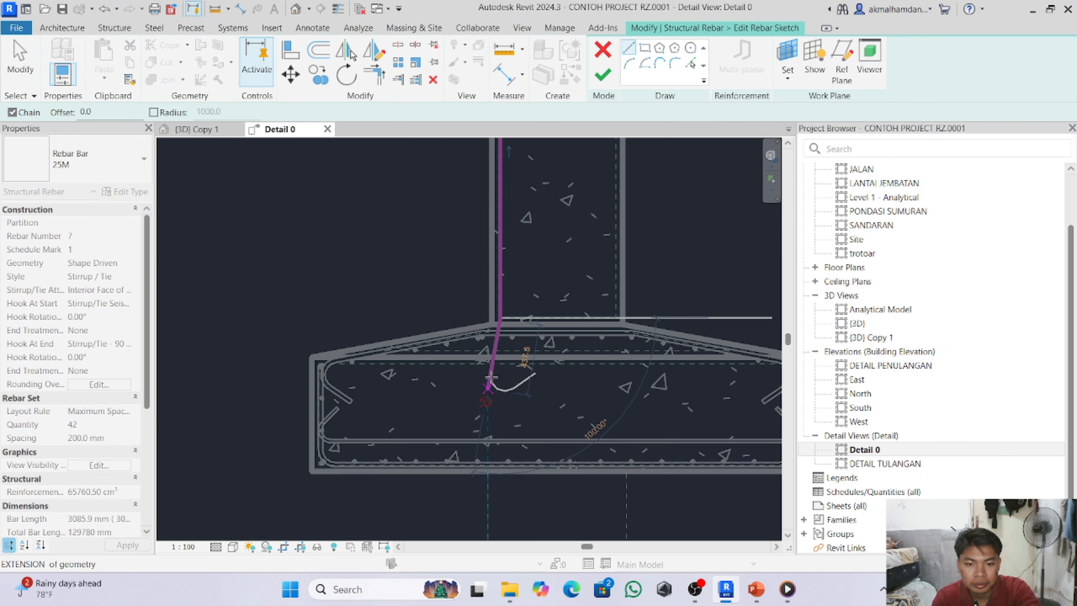
pyautogui.scroll(2, 502, 422)
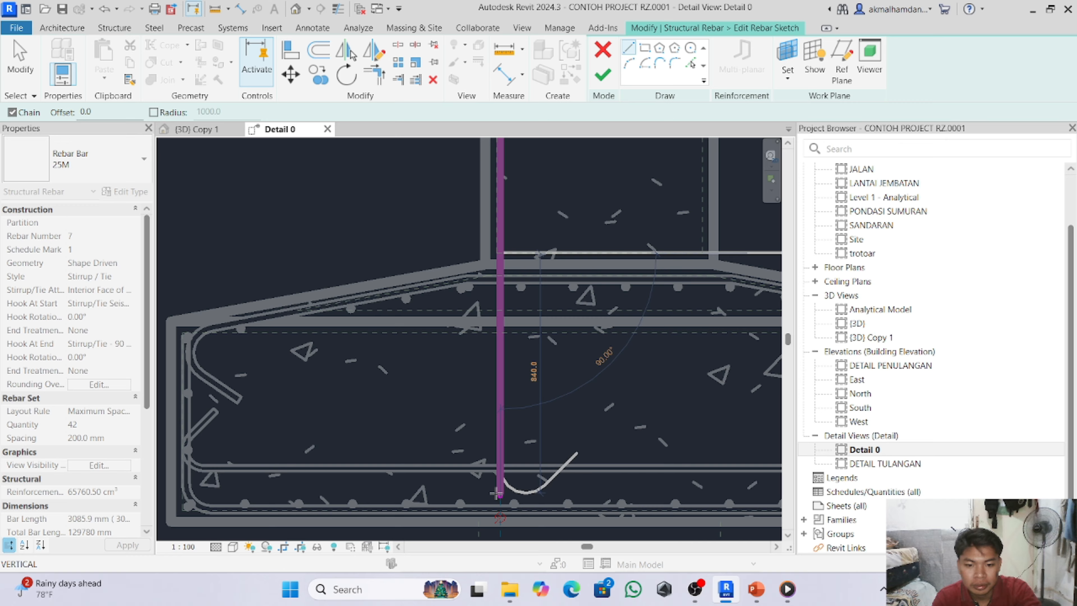
pyautogui.click(498, 492)
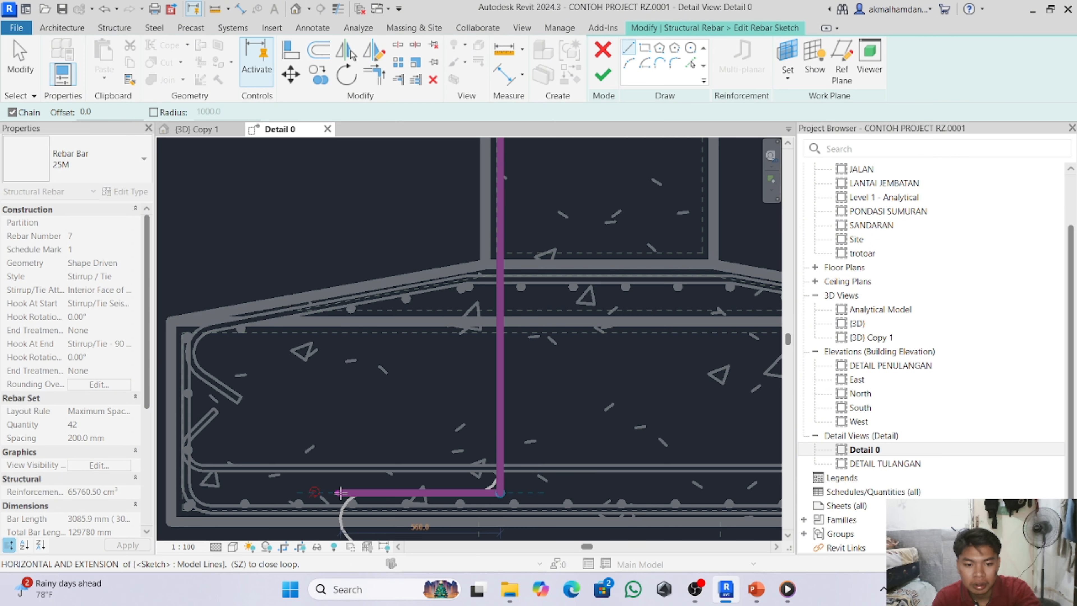
pyautogui.click(340, 492)
pyautogui.press('Escape')
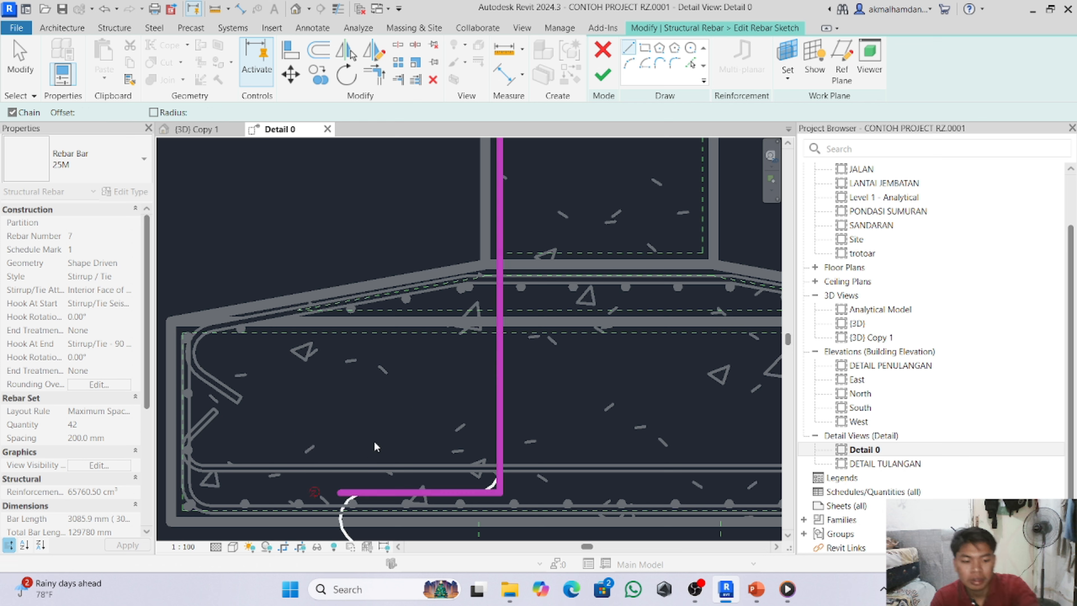
# - Leave the Line tool and flip the hook at the horizontal leg's outer end so it turns upward into the footing
pyautogui.scroll(-3, 409, 400)
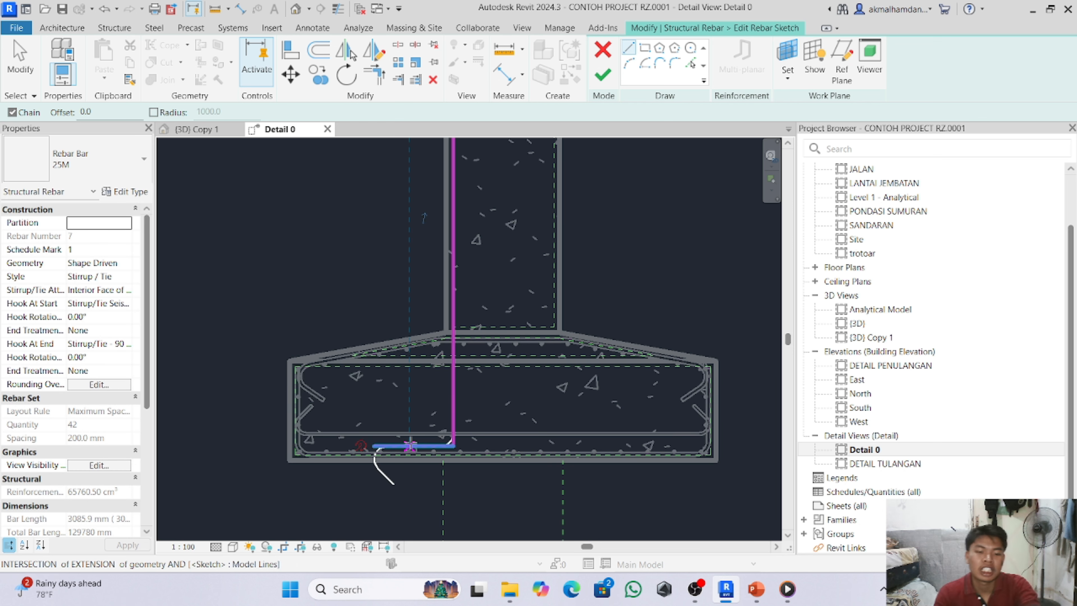
pyautogui.click(410, 445)
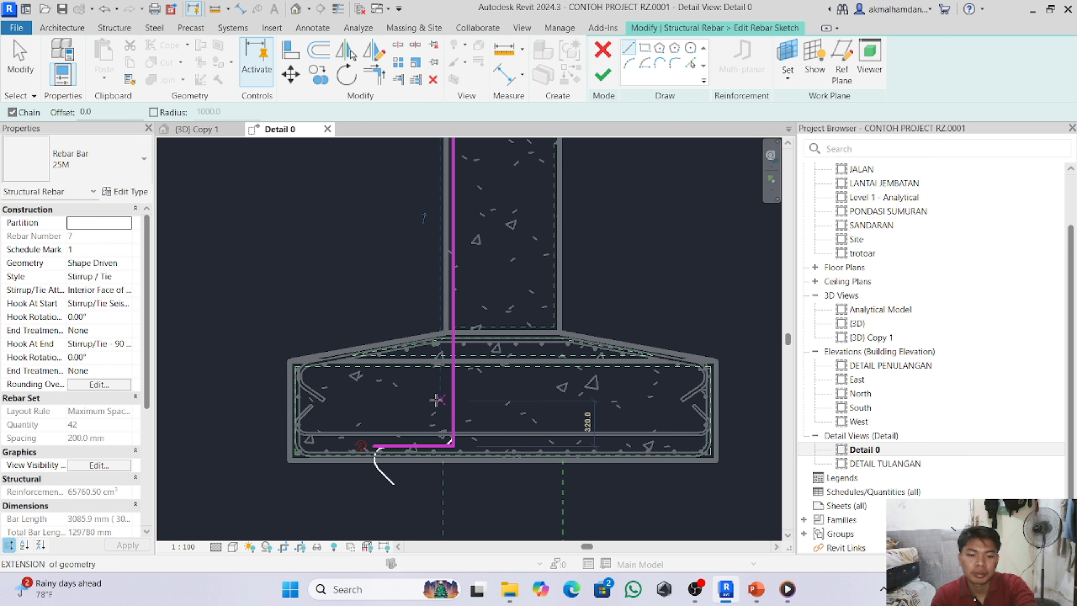
pyautogui.press('Escape')
pyautogui.press('Escape')
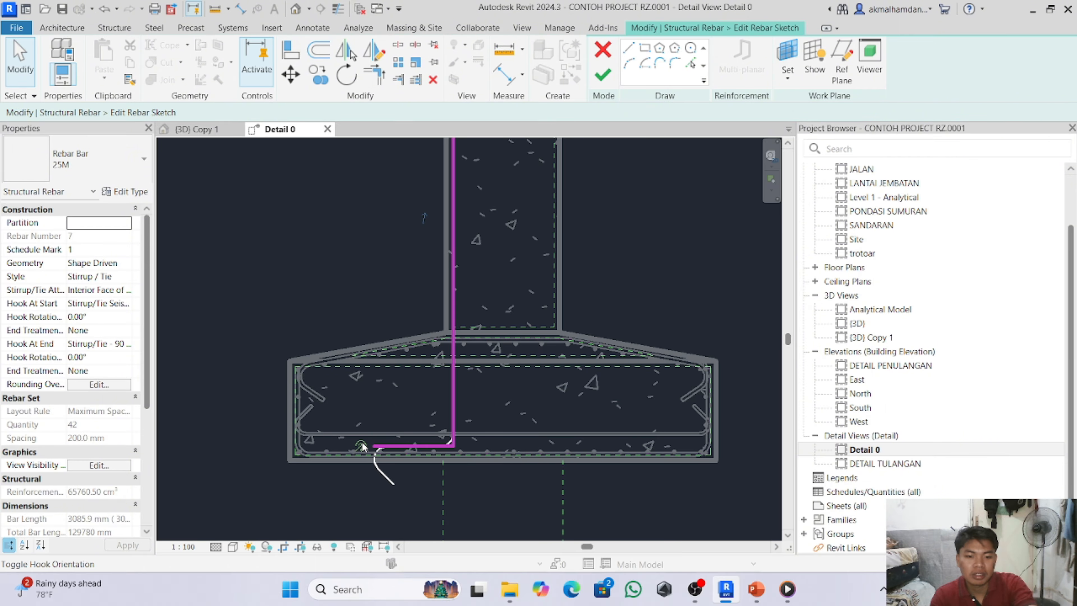
pyautogui.click(361, 445)
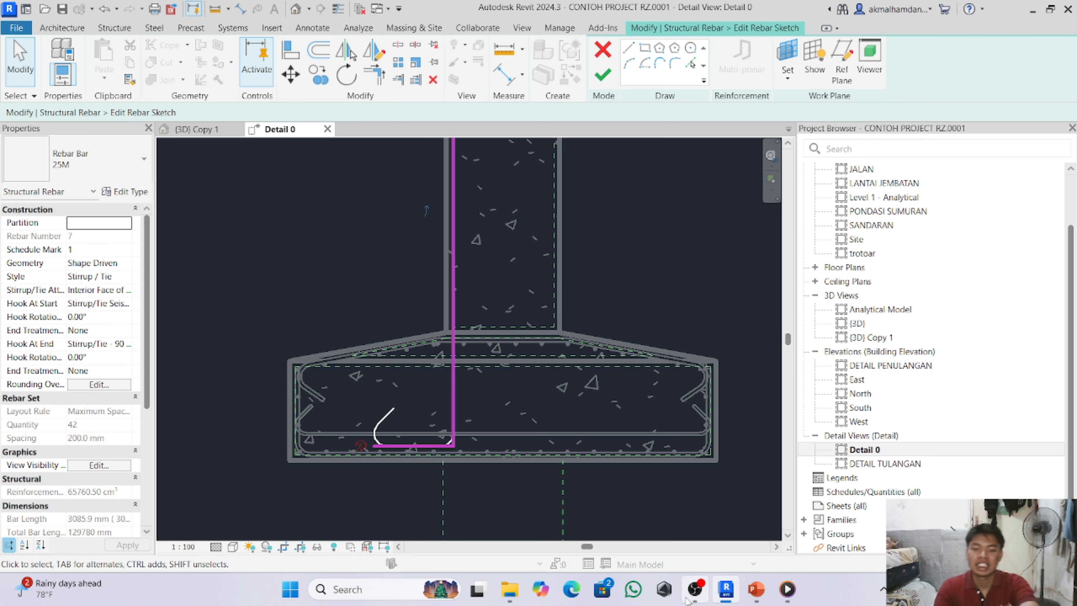
# - Check the wall's vertical bar shape on slide 3 in PowerPoint and select the upper vertical line of the bar sketch back in Revit
pyautogui.click(756, 589)
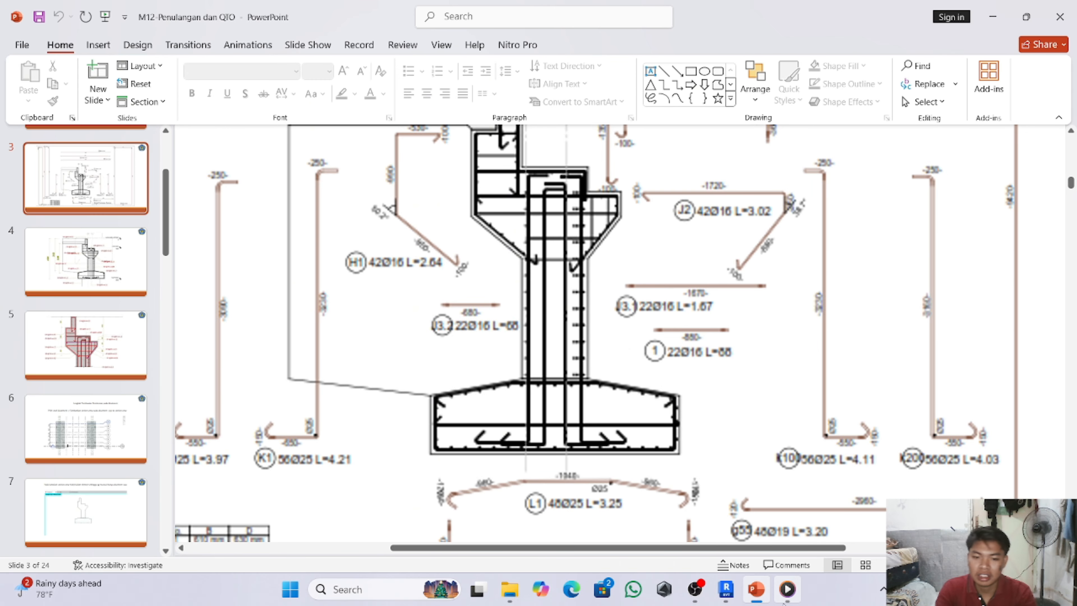
pyautogui.click(732, 590)
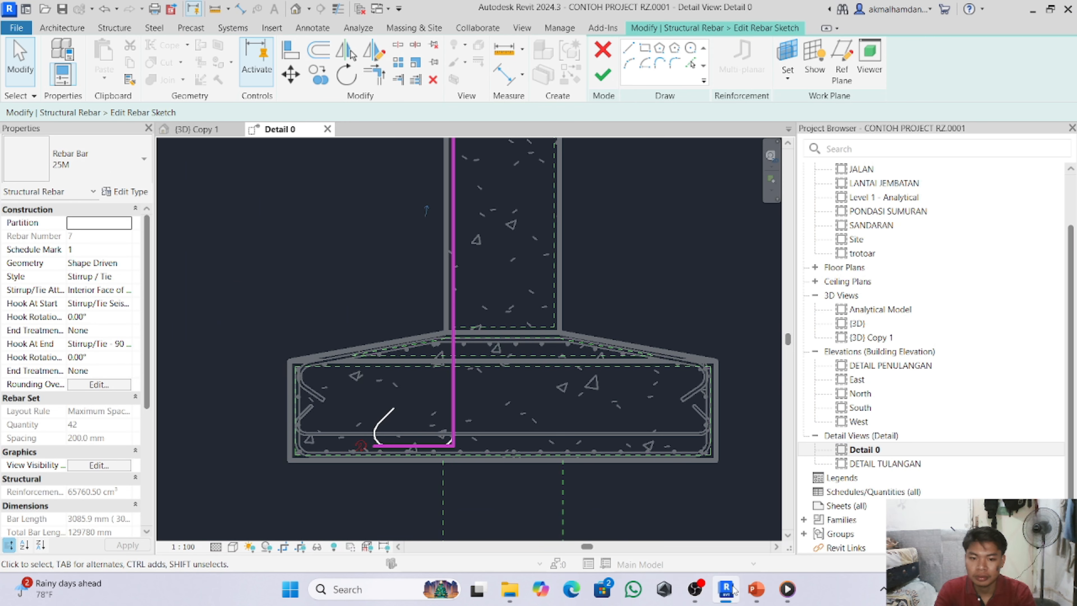
pyautogui.scroll(-5, 465, 467)
pyautogui.scroll(7, 464, 194)
pyautogui.scroll(-1, 464, 195)
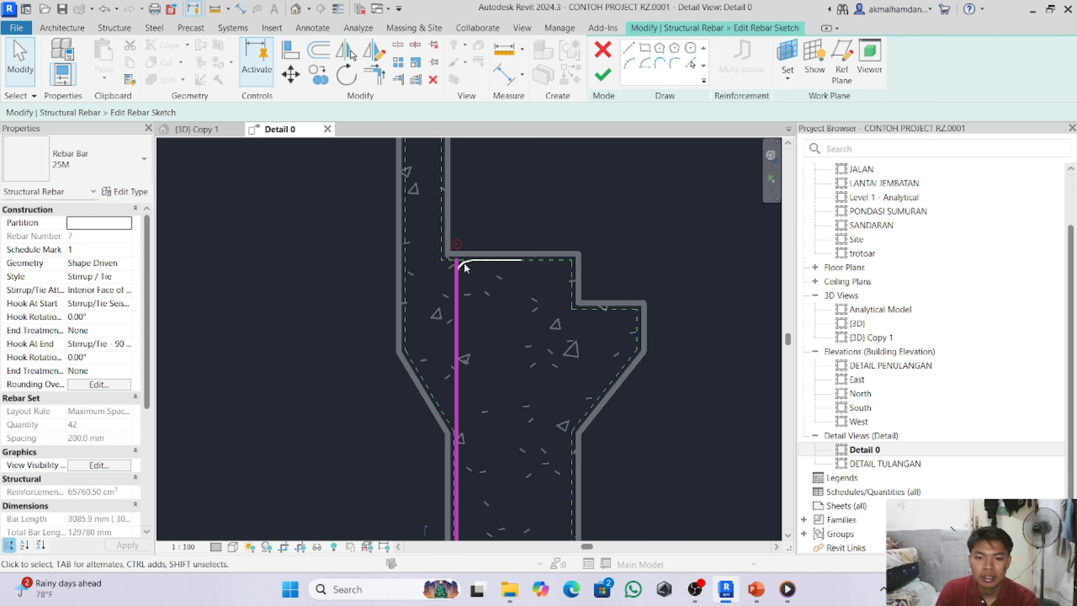
pyautogui.click(456, 276)
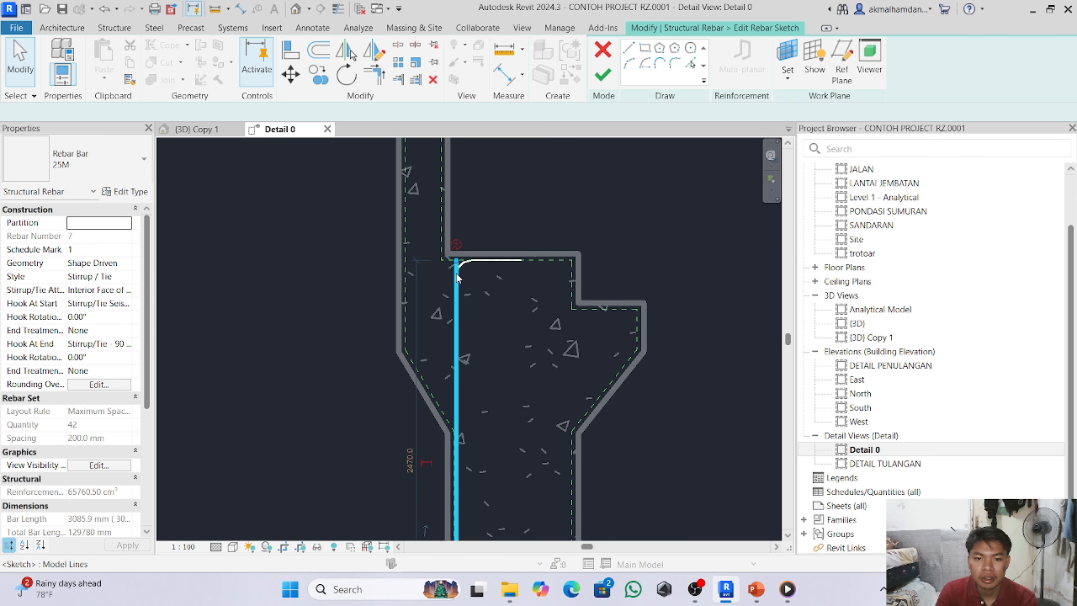
# - Try to finish the rebar sketch after nudging its vertical line slightly down from the top cover line
pyautogui.press('Down')
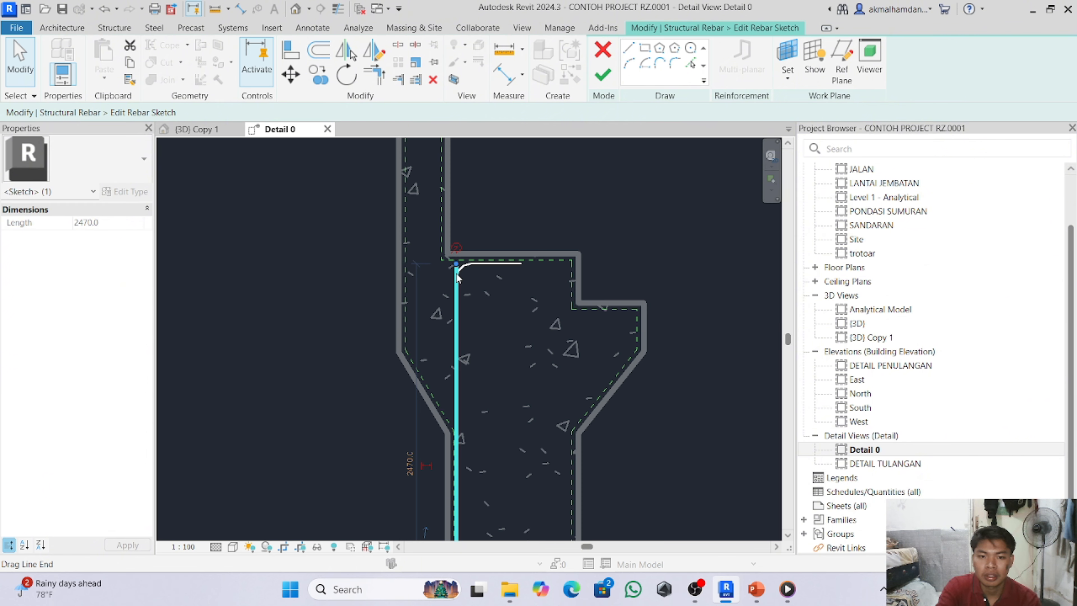
pyautogui.click(471, 226)
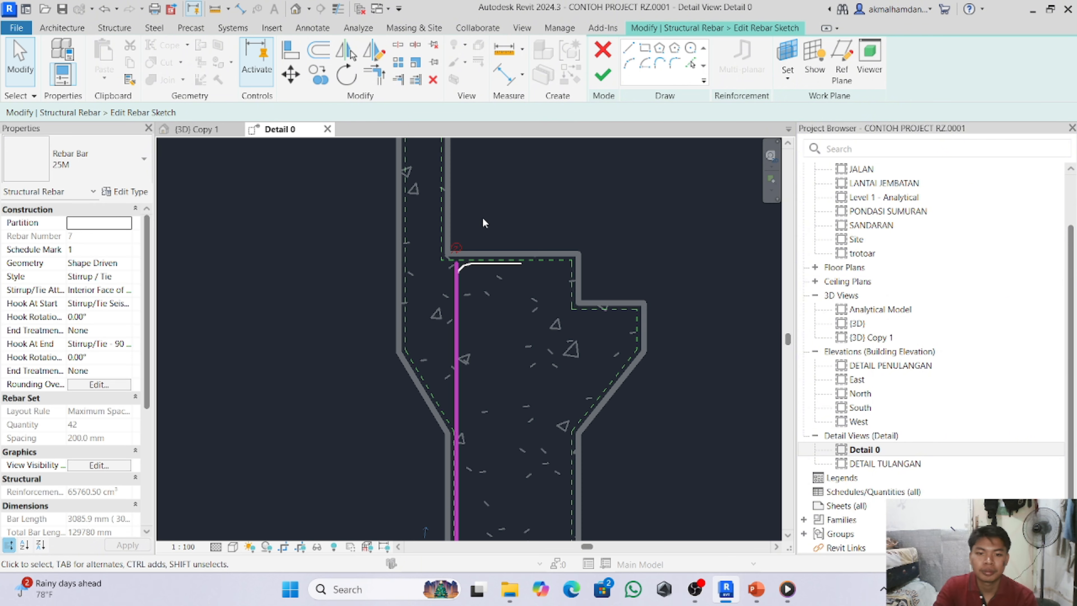
pyautogui.scroll(-5, 458, 264)
pyautogui.scroll(4, 426, 421)
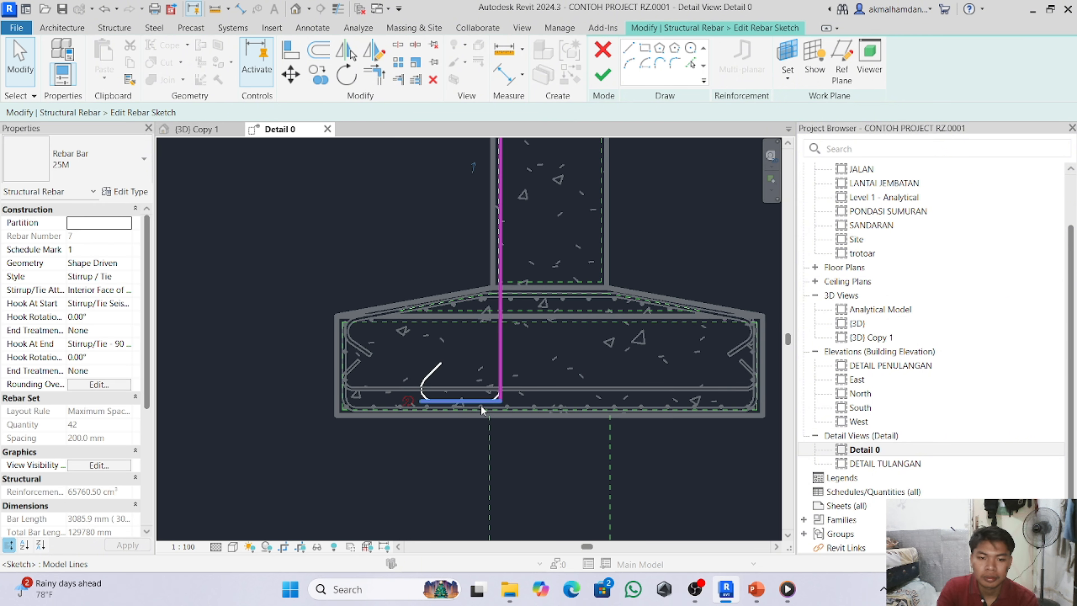
pyautogui.scroll(-2, 537, 382)
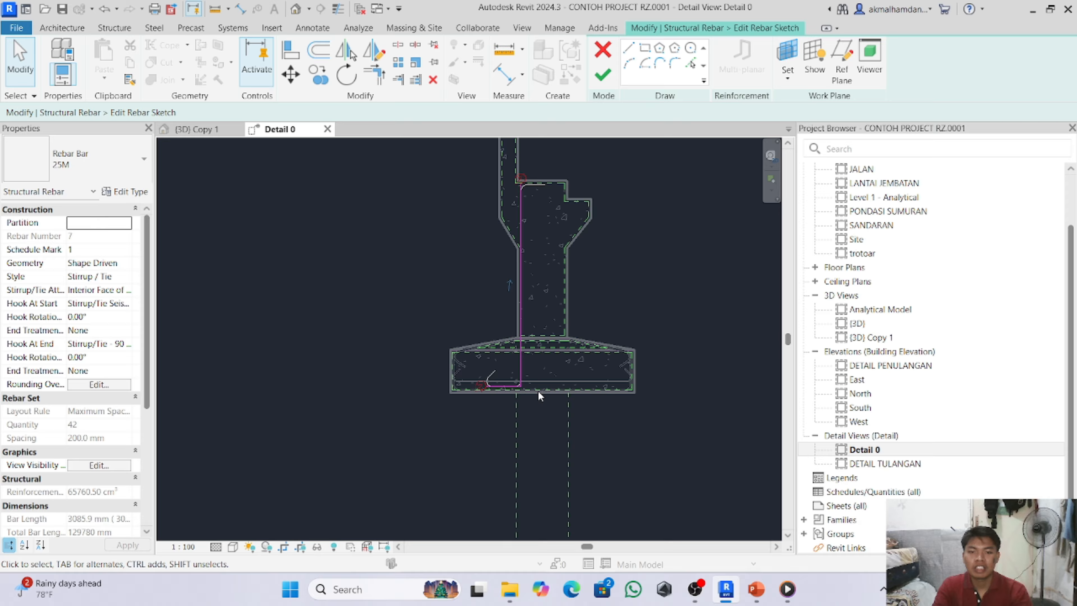
pyautogui.click(611, 80)
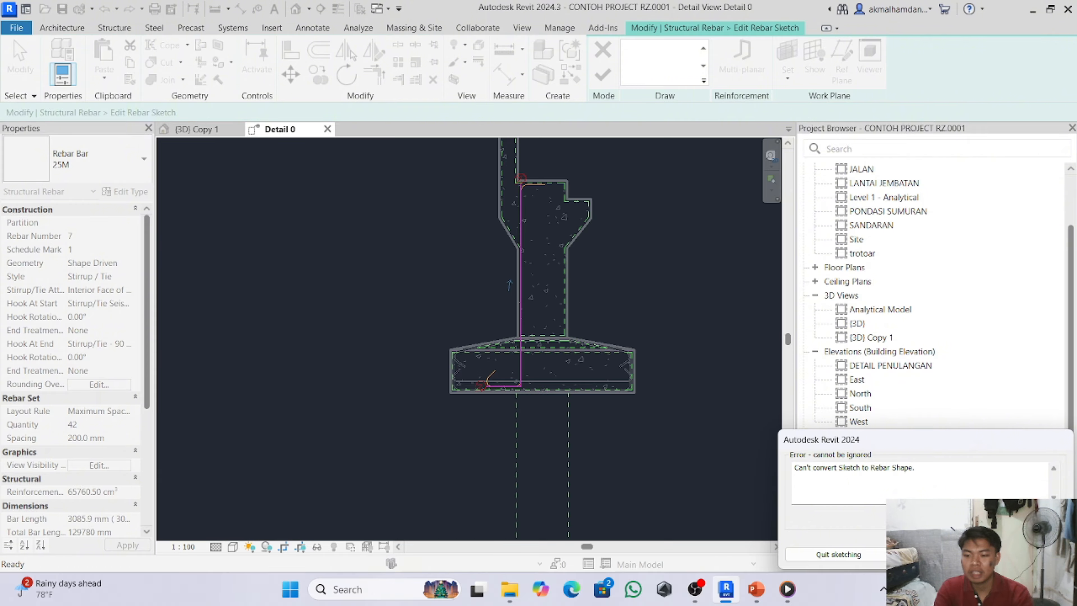
pyautogui.click(1014, 554)
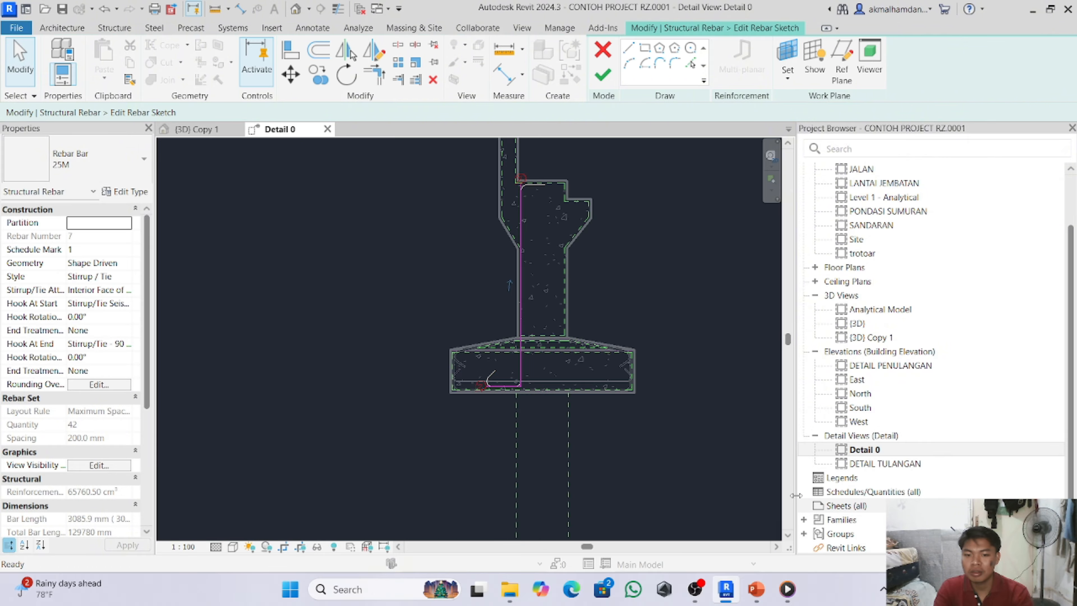
# - Discard the rebar sketch edits and stretch the vertical bar's lower end into the footing, making it about 3320 mm long
pyautogui.click(603, 49)
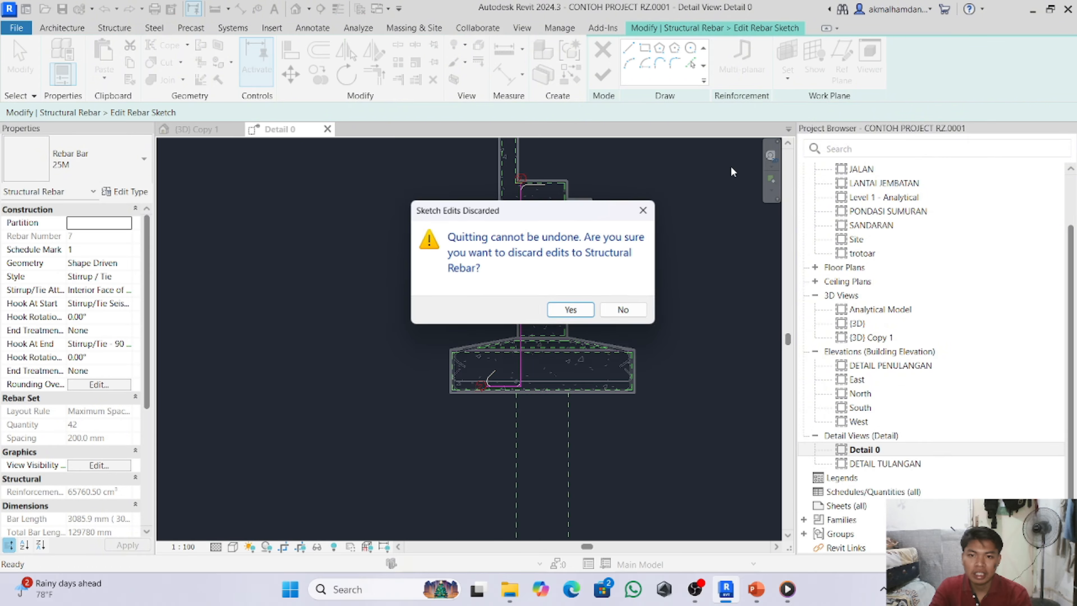
pyautogui.click(571, 310)
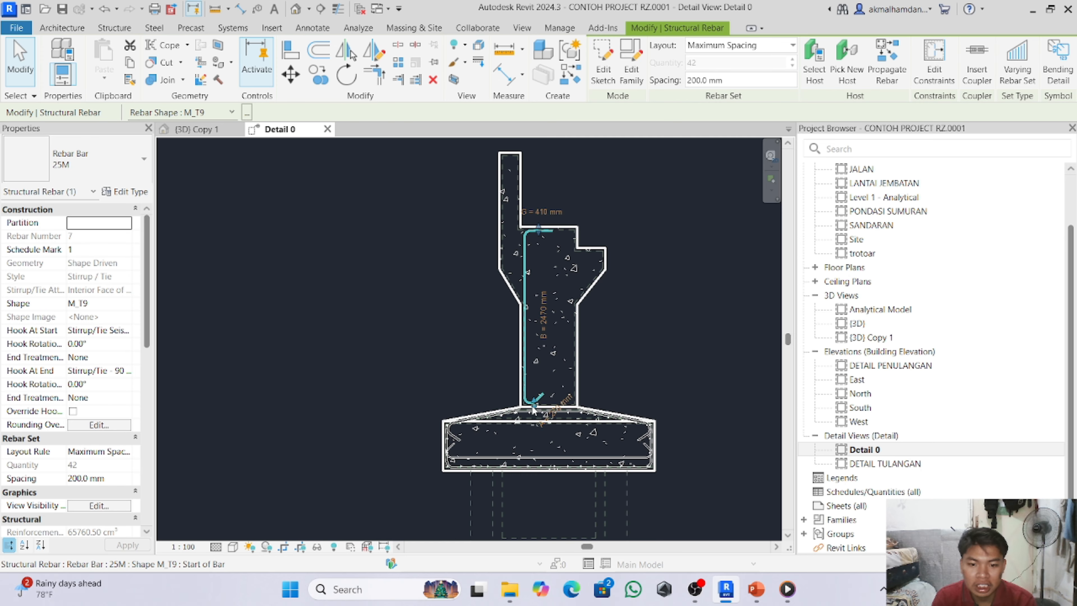
pyautogui.scroll(2, 533, 407)
pyautogui.moveTo(532, 407); pyautogui.dragTo(535, 513)
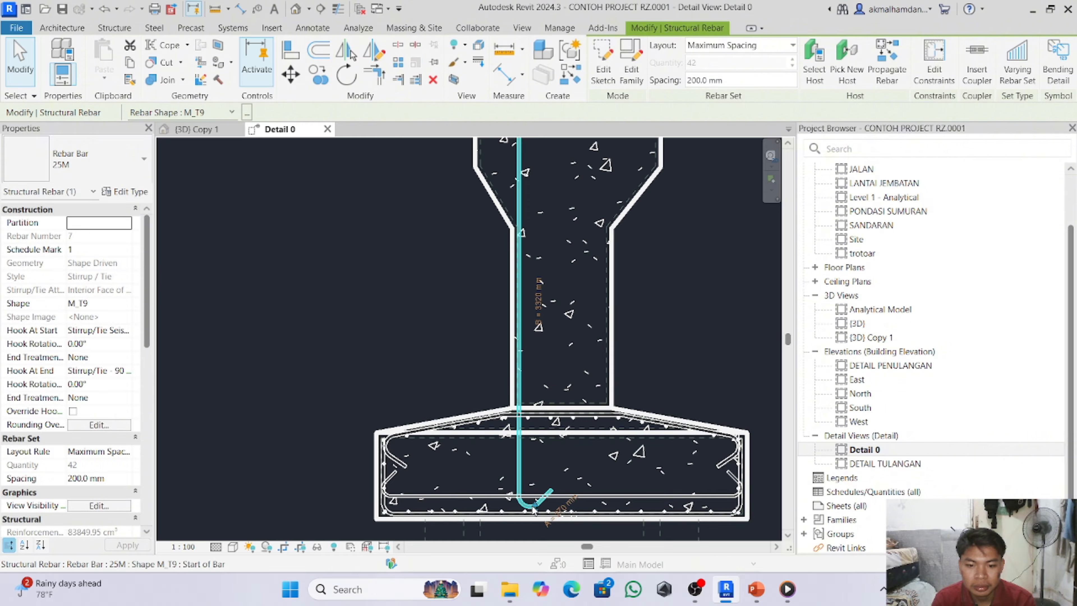
pyautogui.scroll(-2, 527, 424)
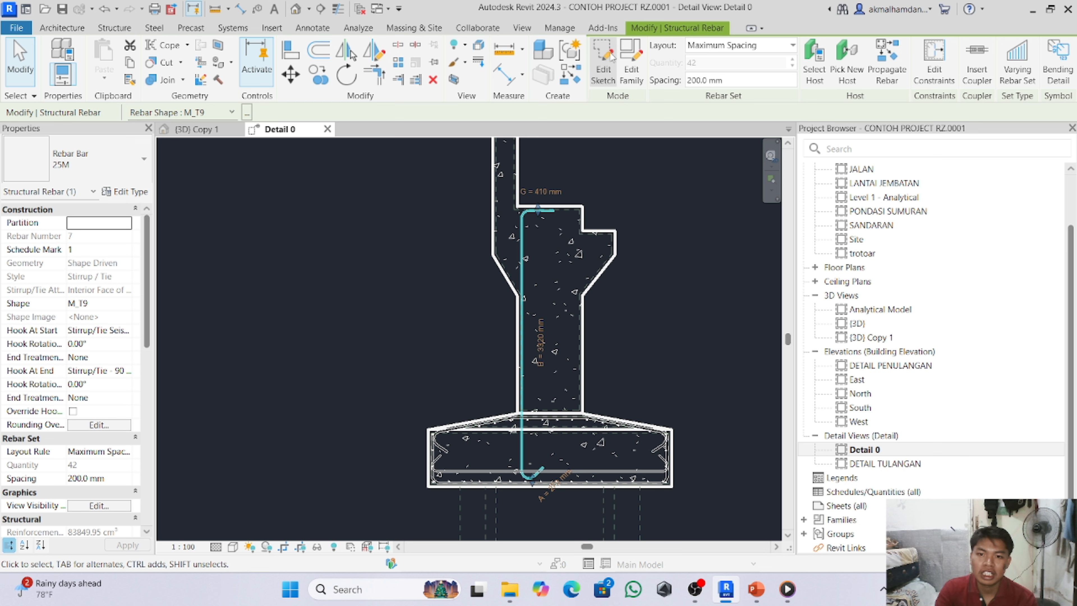
# - In the rebar's sketch, draw a horizontal line about 630 mm long leftward from the vertical bar's lower end, along the footing's bottom bars
pyautogui.click(603, 63)
pyautogui.scroll(2, 515, 468)
pyautogui.scroll(2, 515, 468)
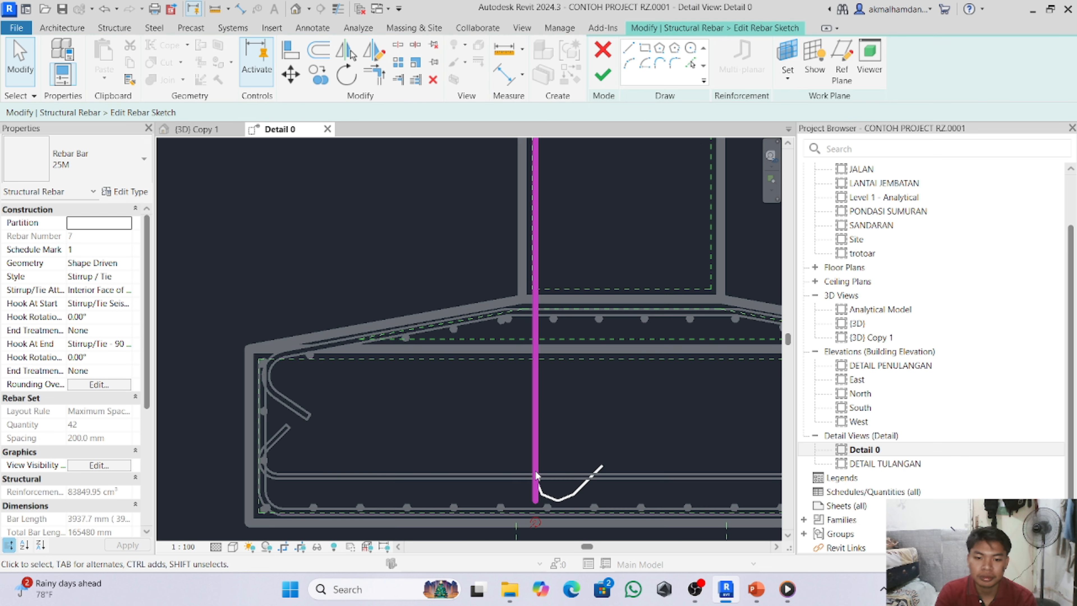
pyautogui.click(629, 47)
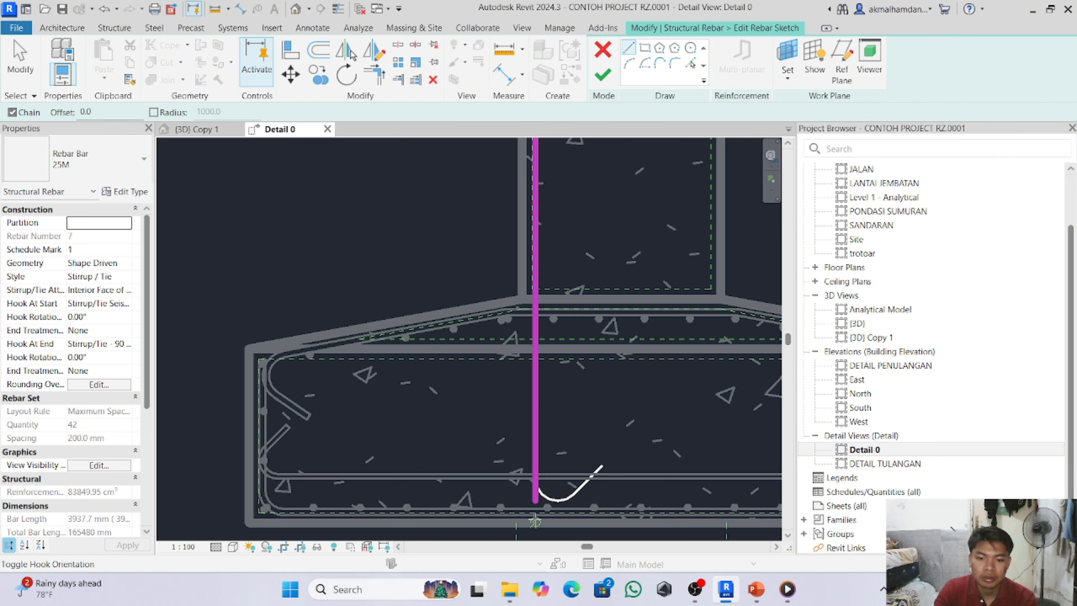
pyautogui.scroll(2, 534, 501)
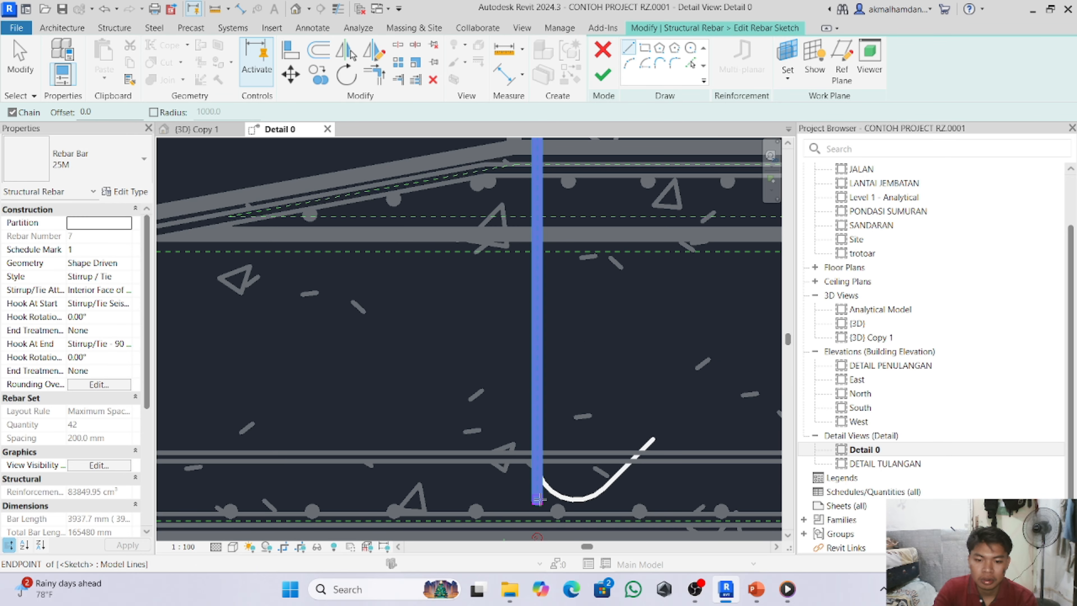
pyautogui.click(537, 501)
pyautogui.scroll(-2, 360, 499)
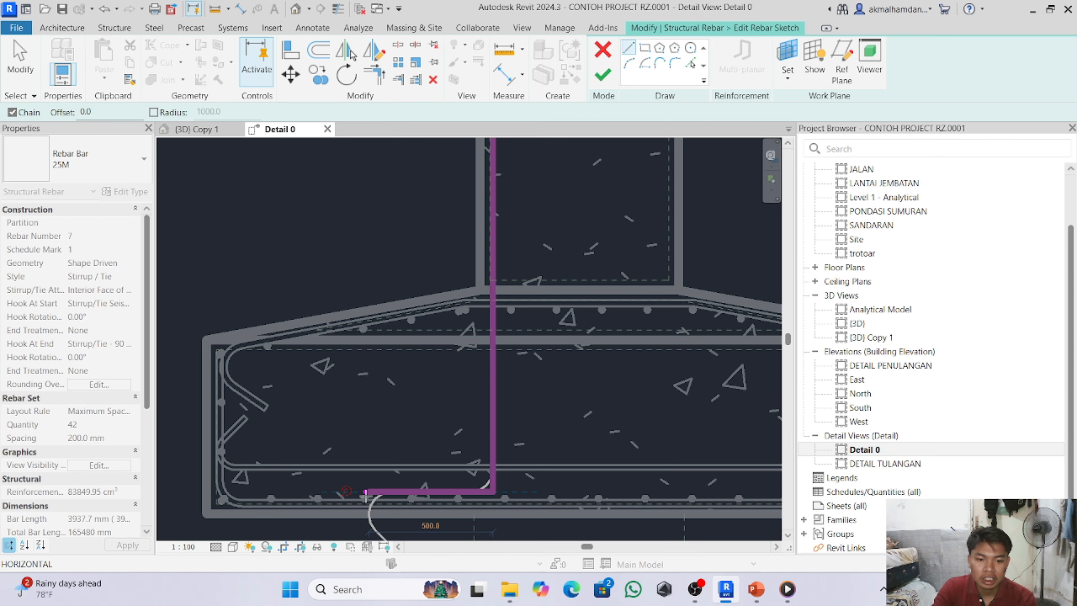
pyautogui.click(338, 493)
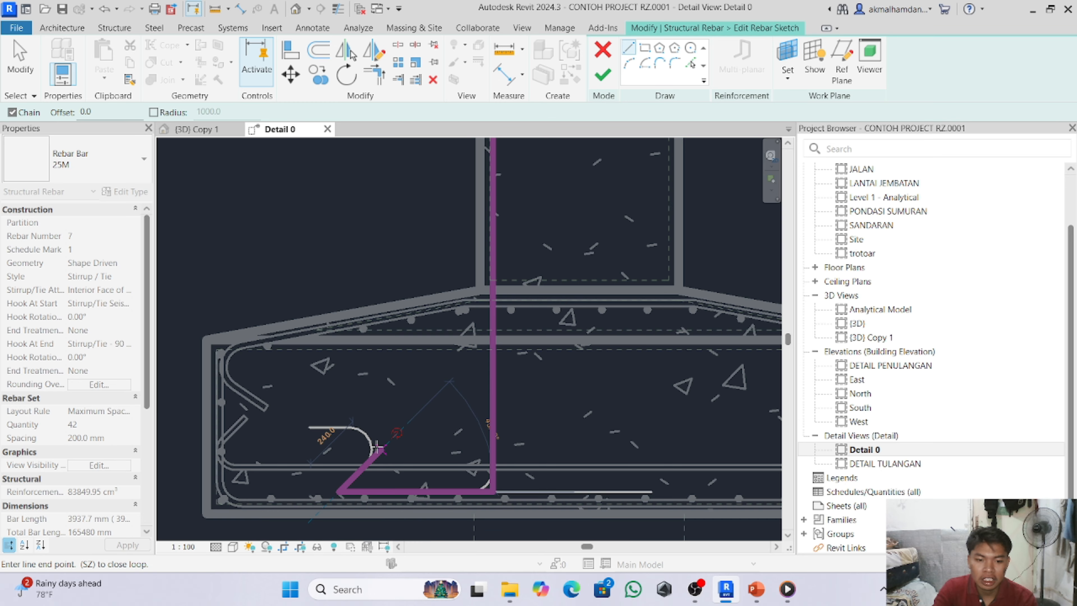
pyautogui.press('Escape')
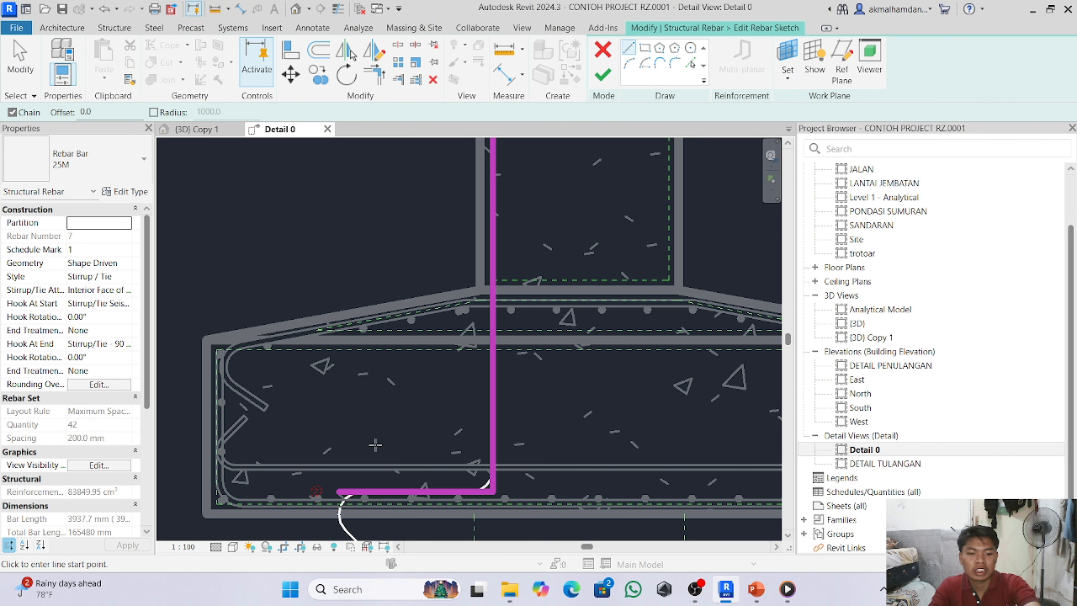
pyautogui.press('Escape')
# - Flip the hook at the horizontal leg's free end so it points up into the footing, and finish the rebar sketch
pyautogui.click(315, 491)
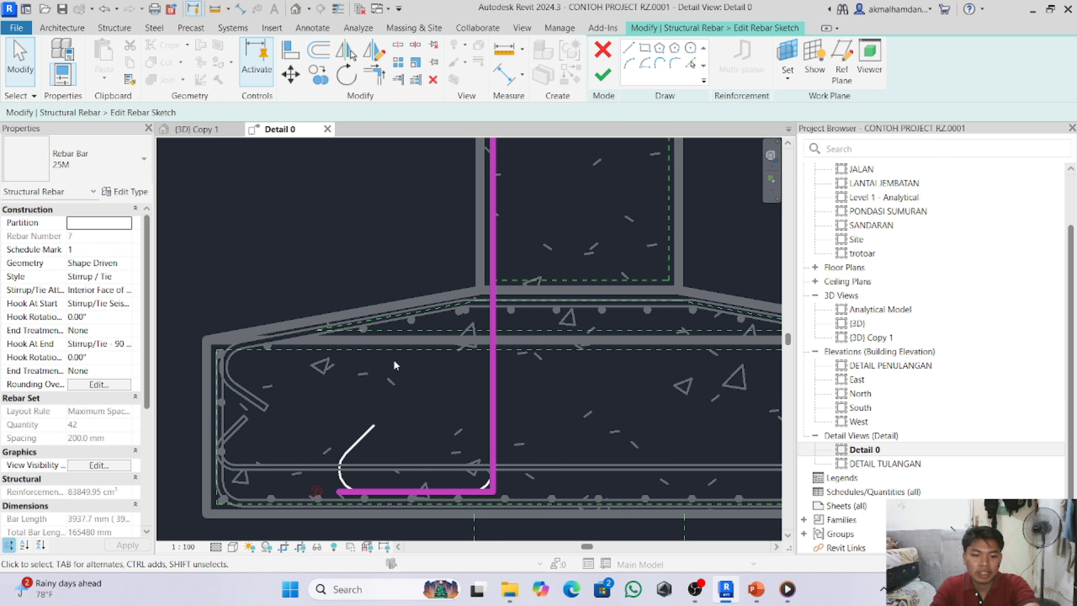
pyautogui.click(602, 75)
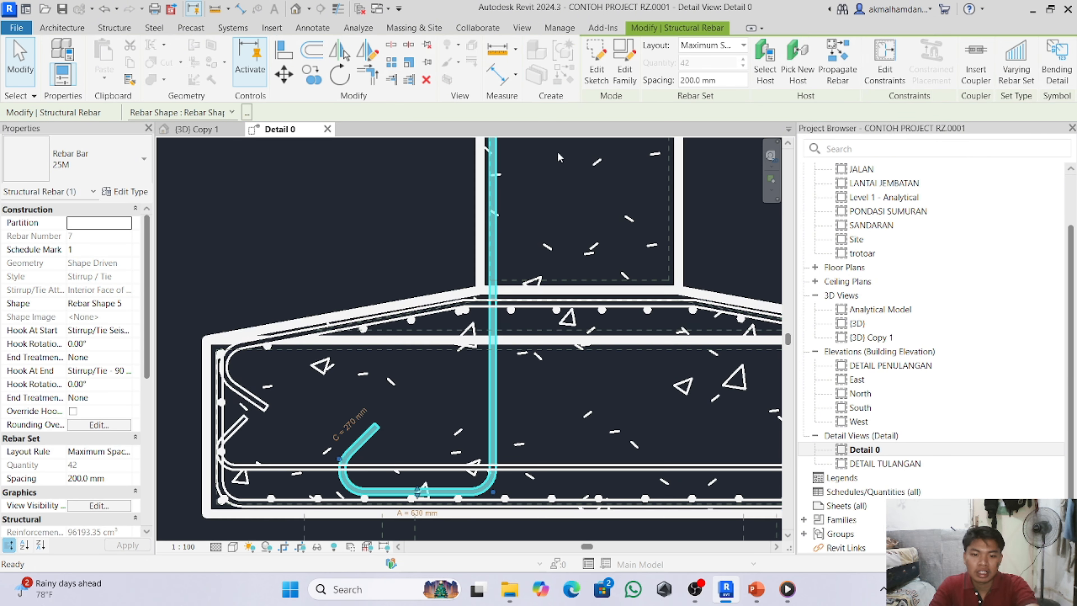
pyautogui.scroll(-1, 476, 399)
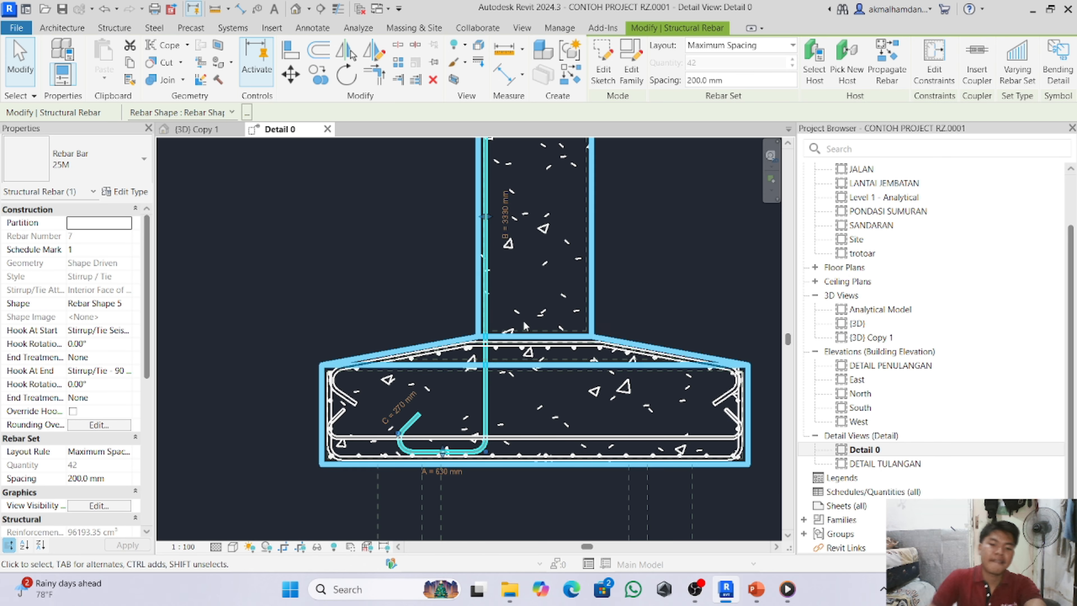
# - Set the rebar set's layout to Fixed Number with a quantity of 58
pyautogui.click(755, 53)
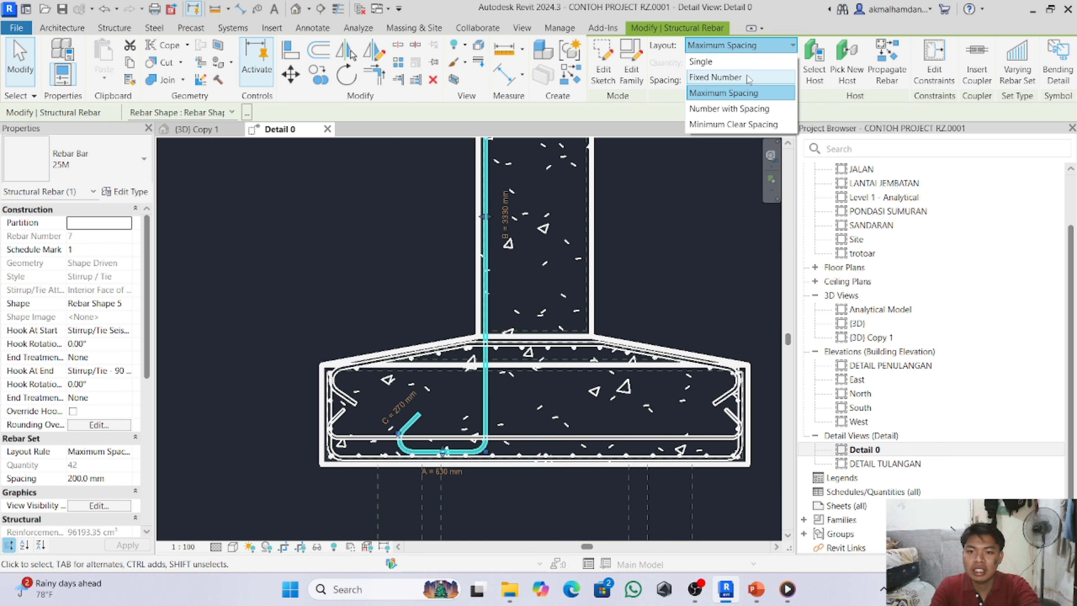
pyautogui.click(749, 78)
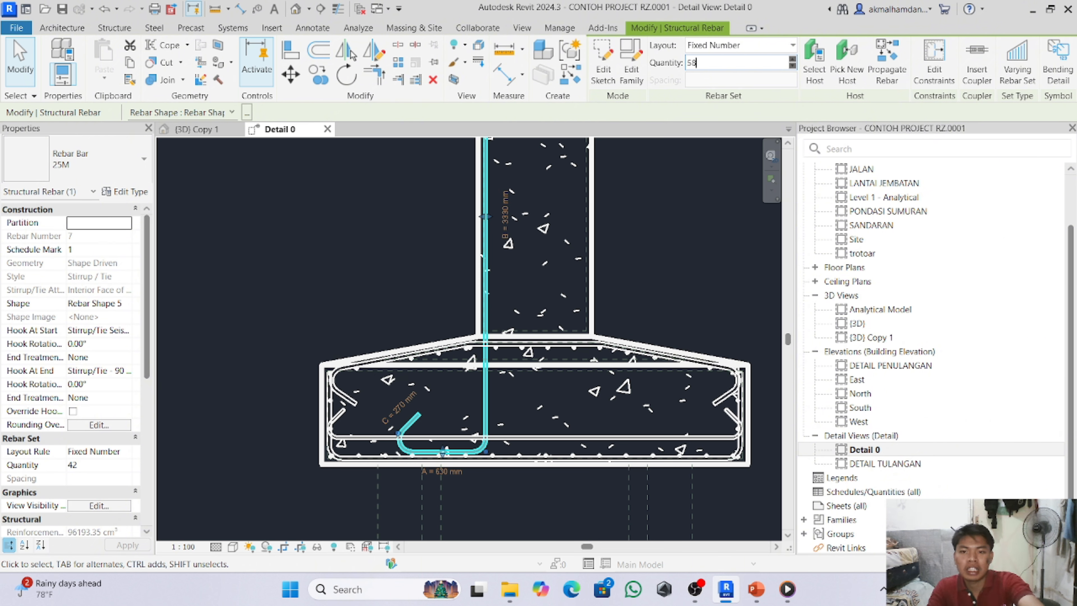
pyautogui.press('Return')
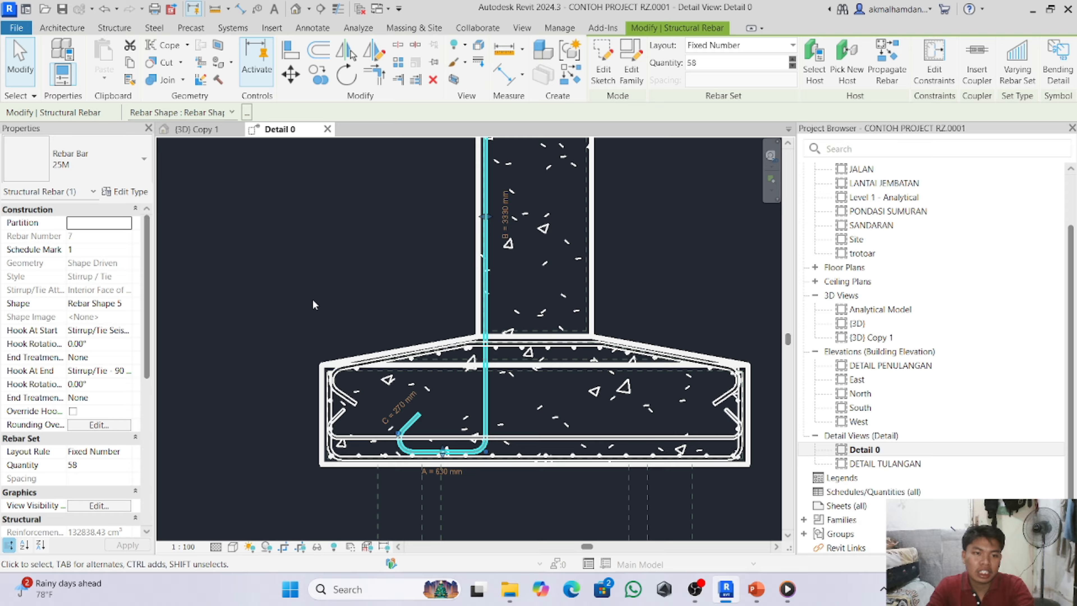
# - In the {3D} Copy 1 view, make the rebar set unobscured for that view
pyautogui.click(196, 129)
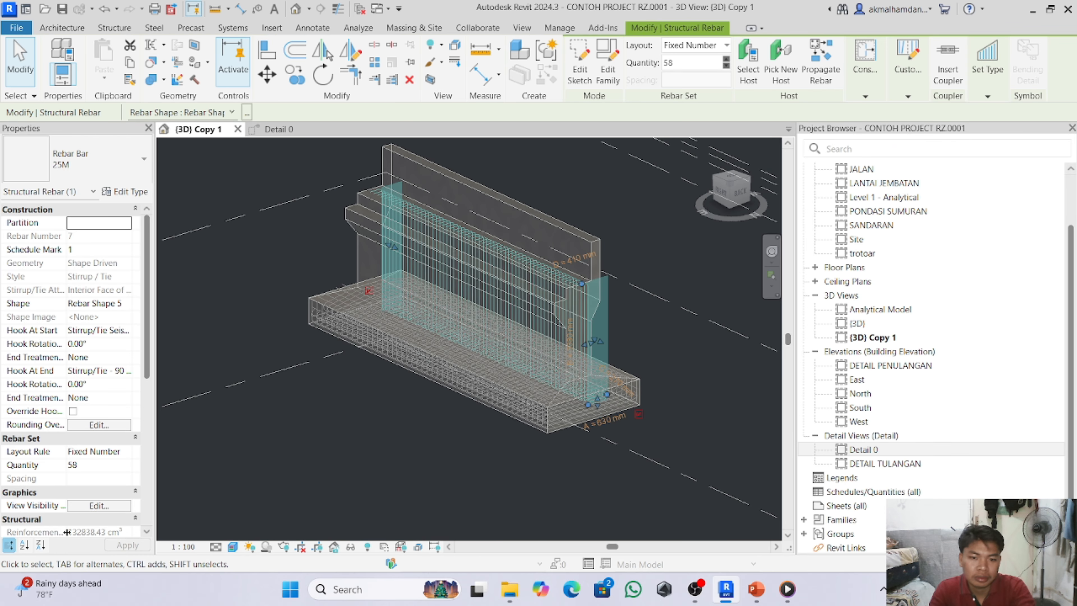
pyautogui.click(96, 506)
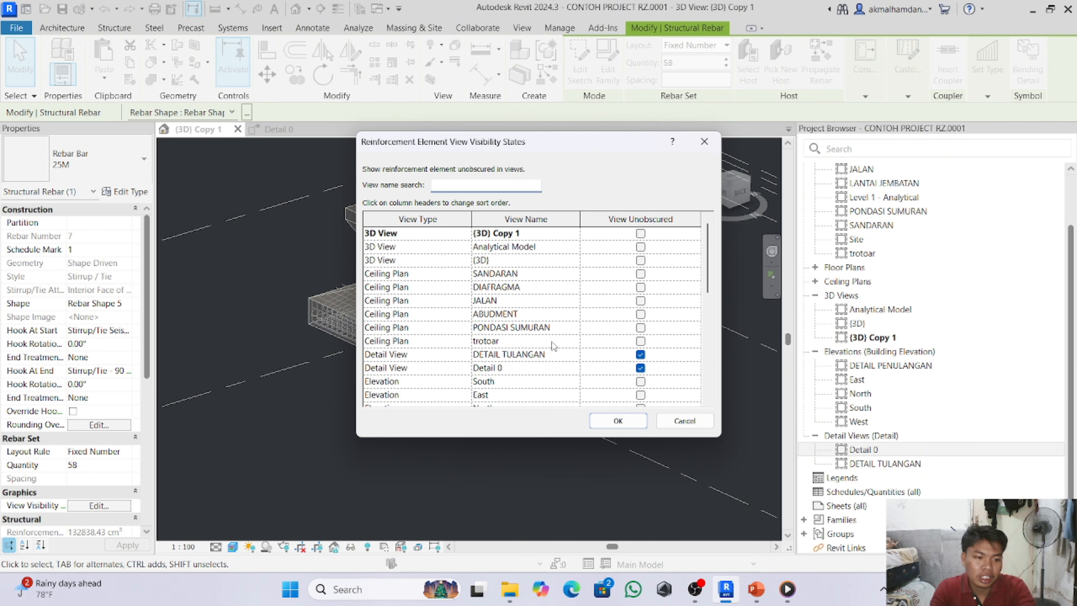
pyautogui.click(641, 233)
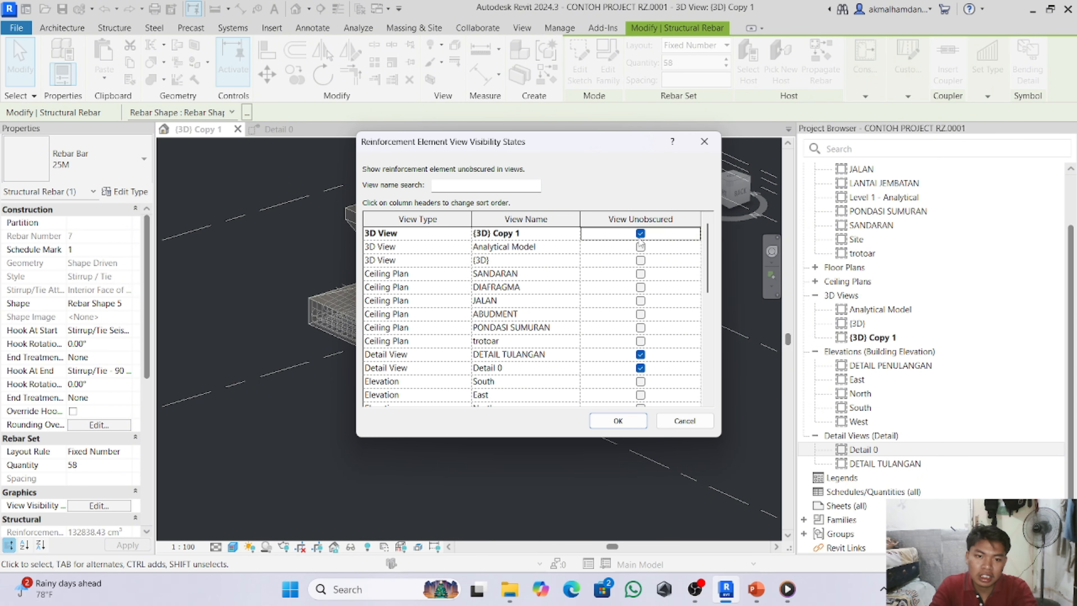
pyautogui.click(626, 424)
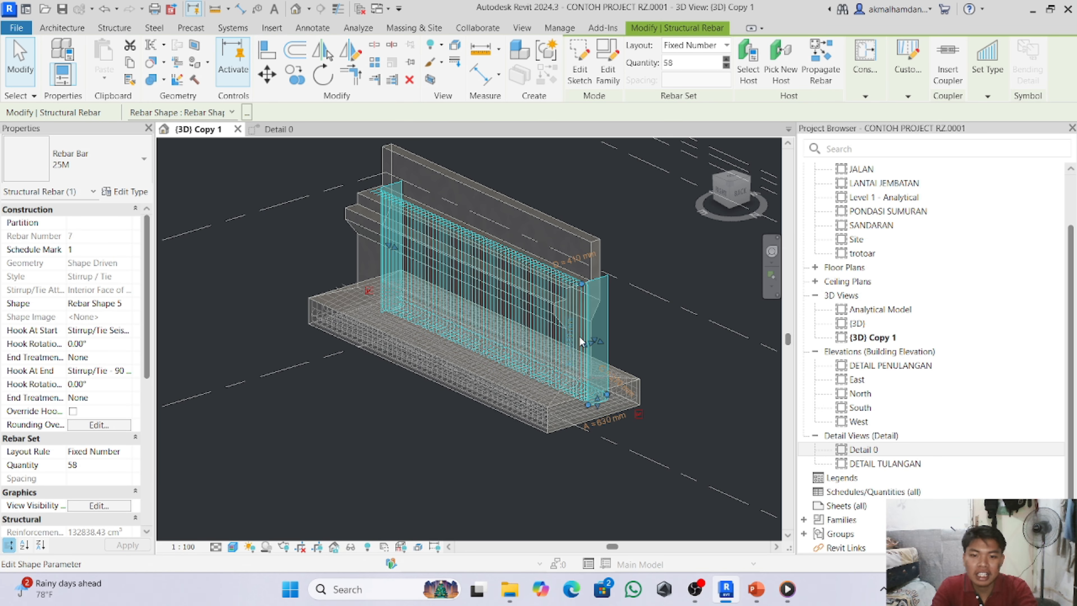
# - In the Detail 0 view, place a vertical 25M rebar of shape M_T9 in the abutment stem, beside the existing hooked bar
pyautogui.click(279, 132)
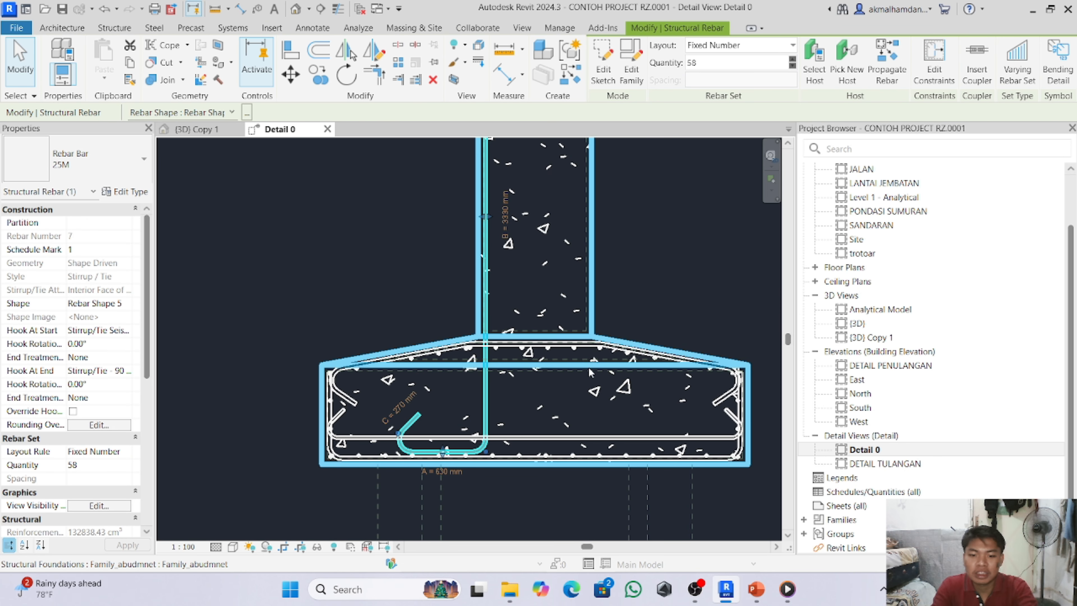
pyautogui.scroll(-2, 588, 396)
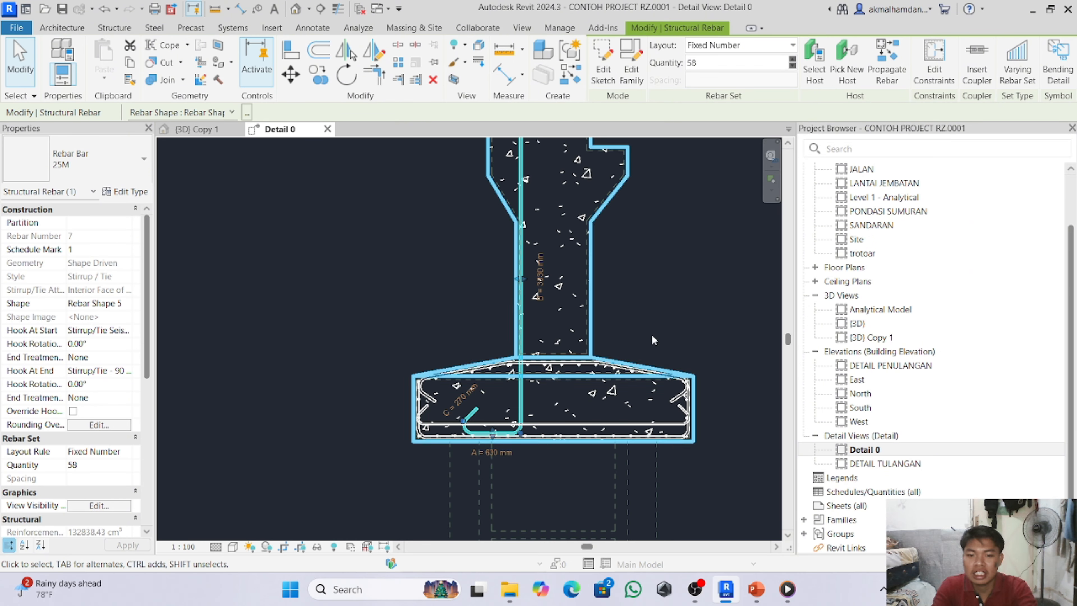
pyautogui.click(113, 28)
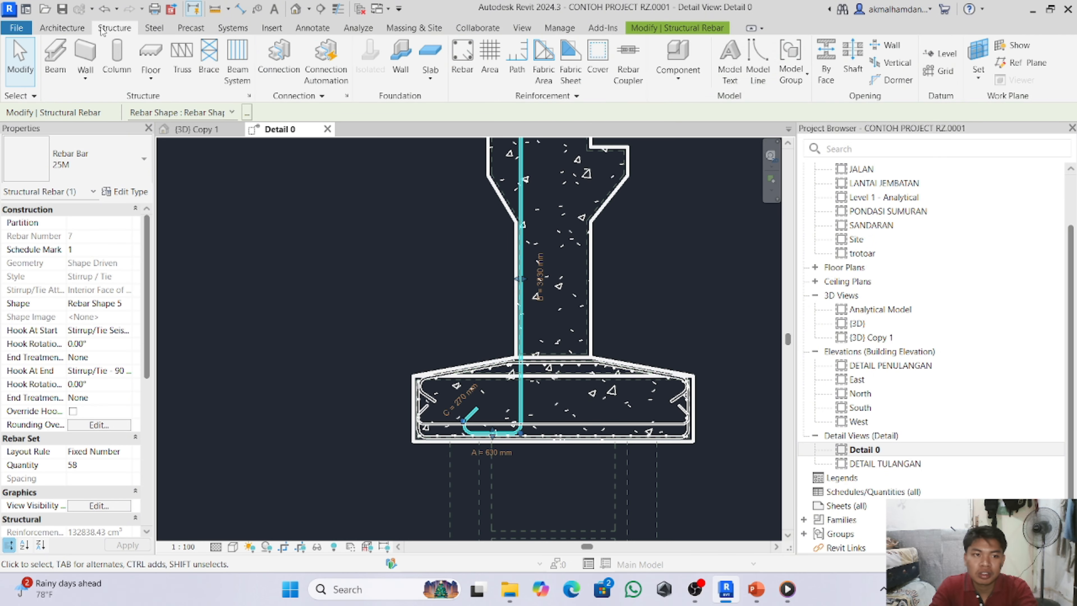
pyautogui.click(462, 60)
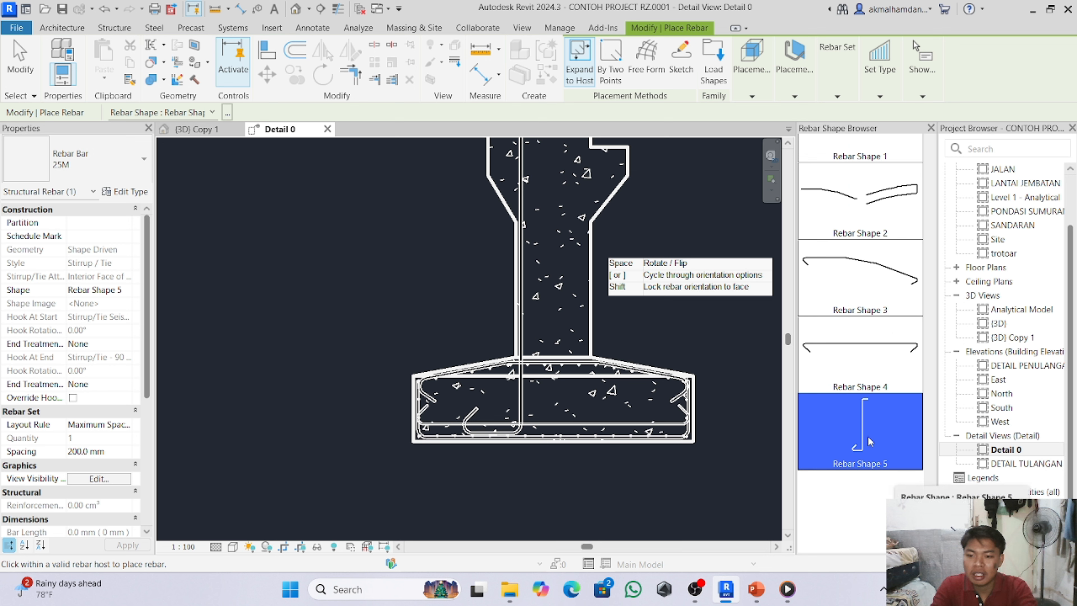
pyautogui.scroll(4, 855, 498)
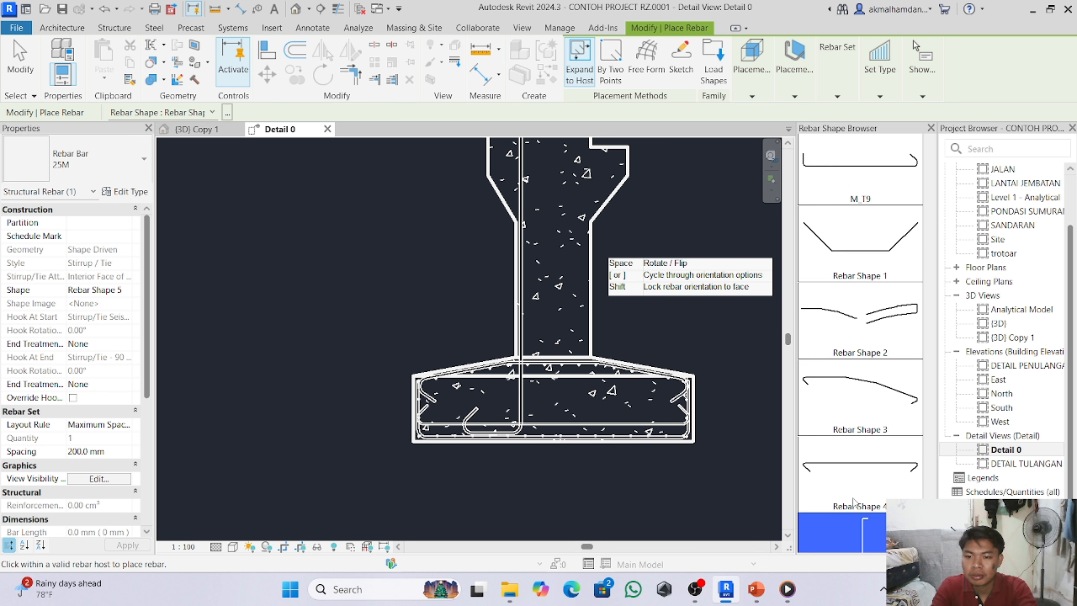
pyautogui.scroll(-2, 854, 500)
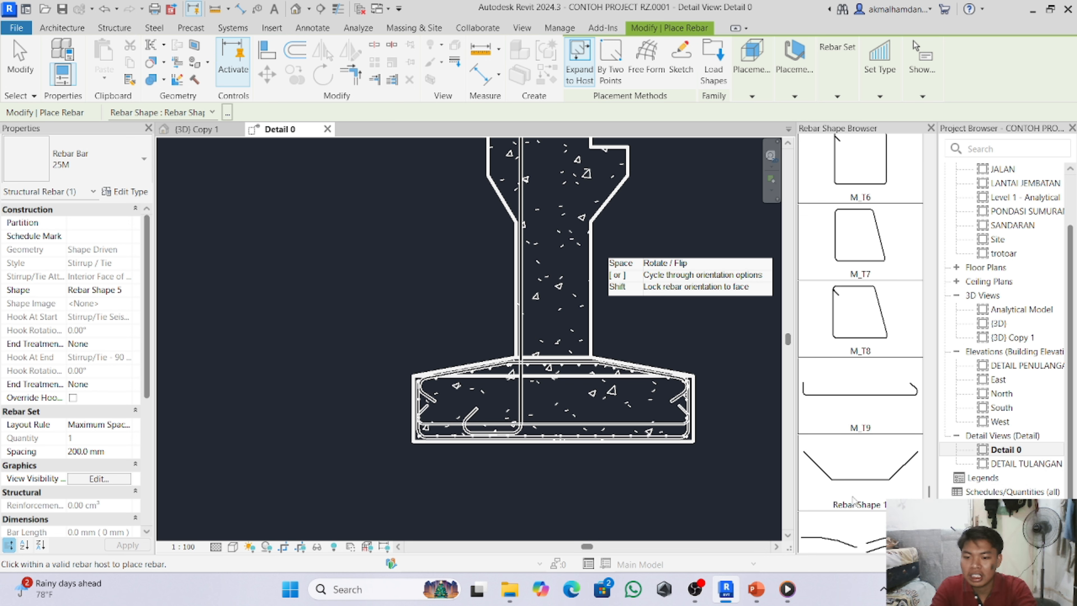
pyautogui.scroll(-3, 854, 500)
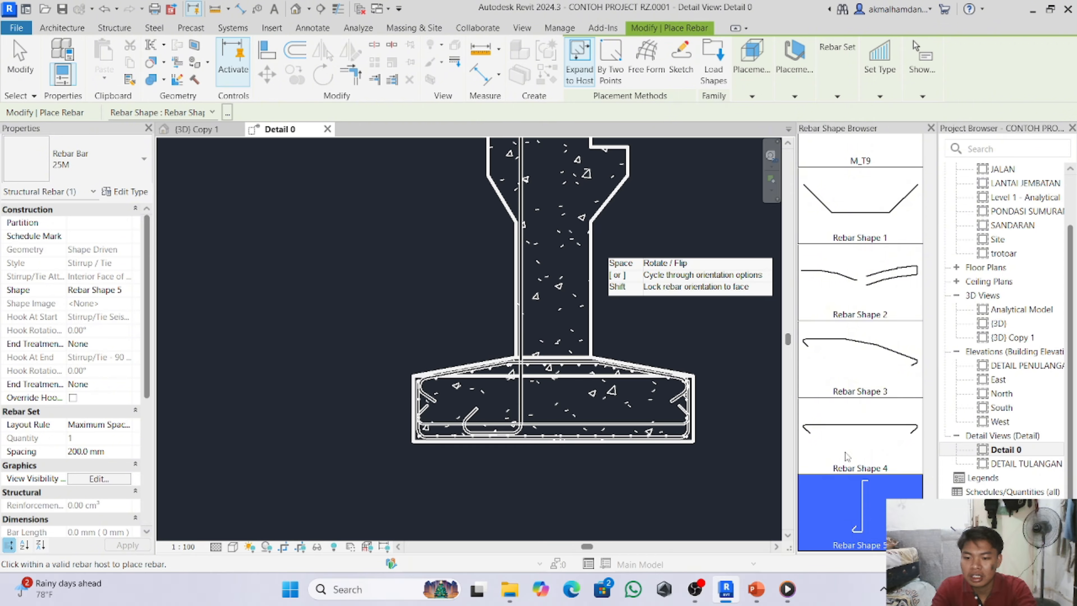
pyautogui.scroll(-1, 847, 450)
pyautogui.scroll(3, 846, 452)
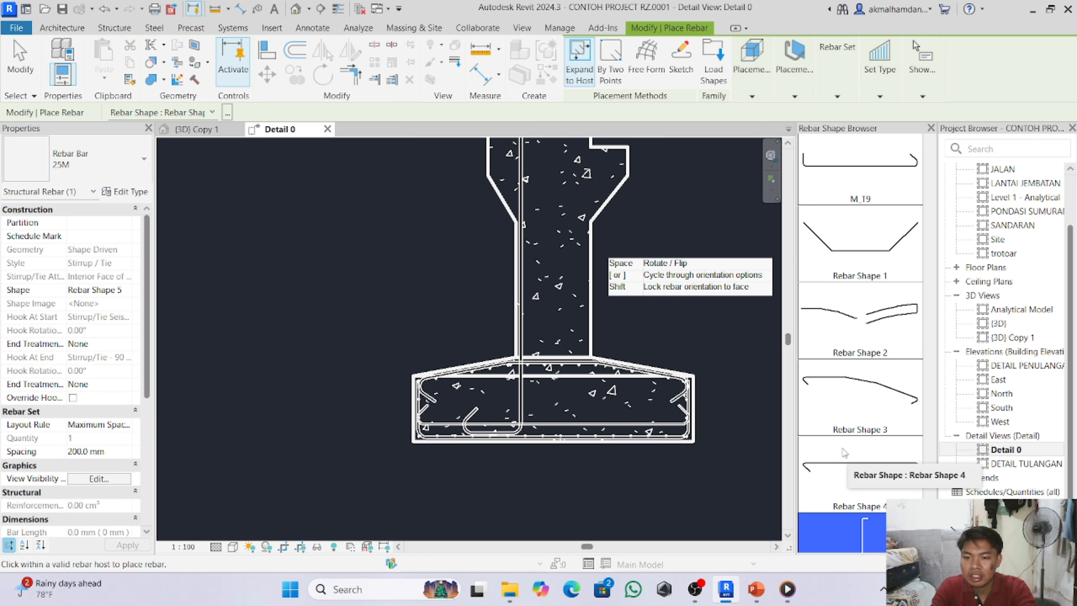
pyautogui.click(852, 260)
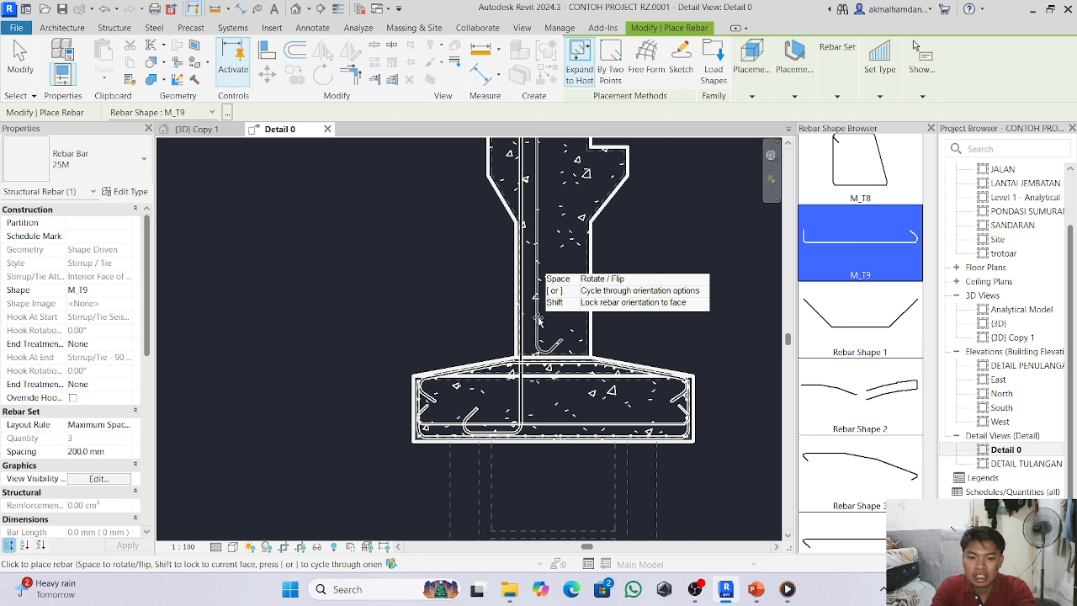
pyautogui.click(541, 319)
pyautogui.press('Escape')
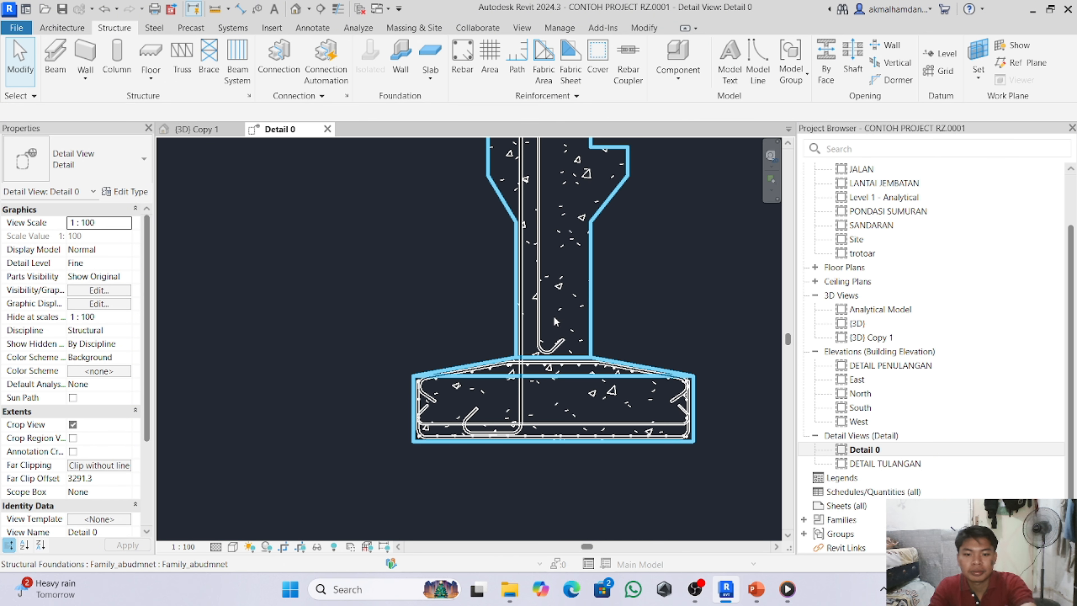
# - Move the new vertical rebar across the stem to just inside its right face
pyautogui.click(554, 352)
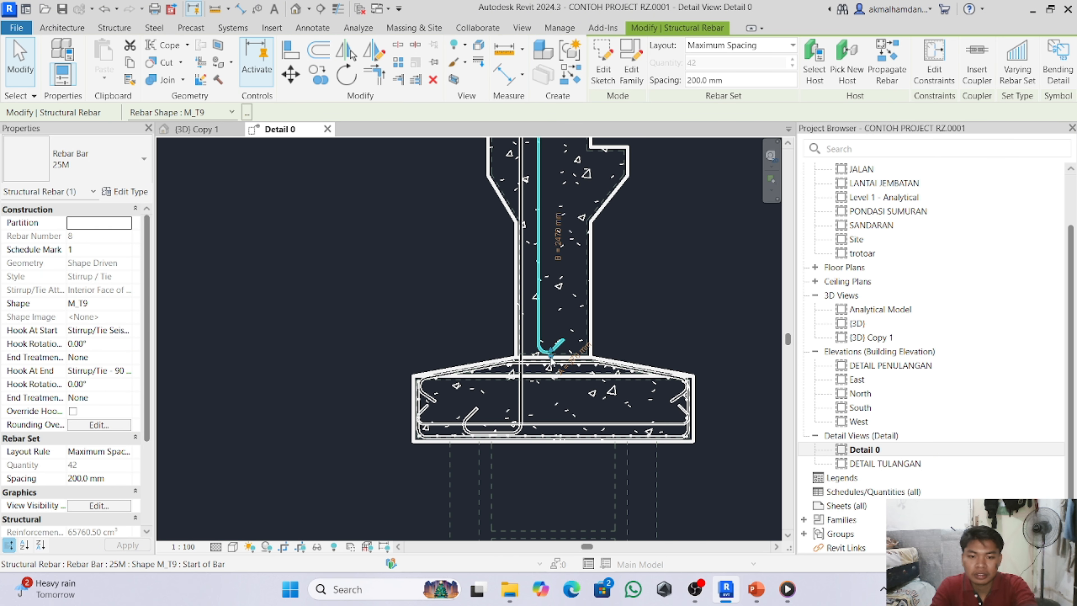
pyautogui.moveTo(553, 353); pyautogui.dragTo(561, 353)
pyautogui.press('Right')
pyautogui.press('Right')
pyautogui.press('Right')
pyautogui.press('Right')
pyautogui.press('Right')
pyautogui.press('Right')
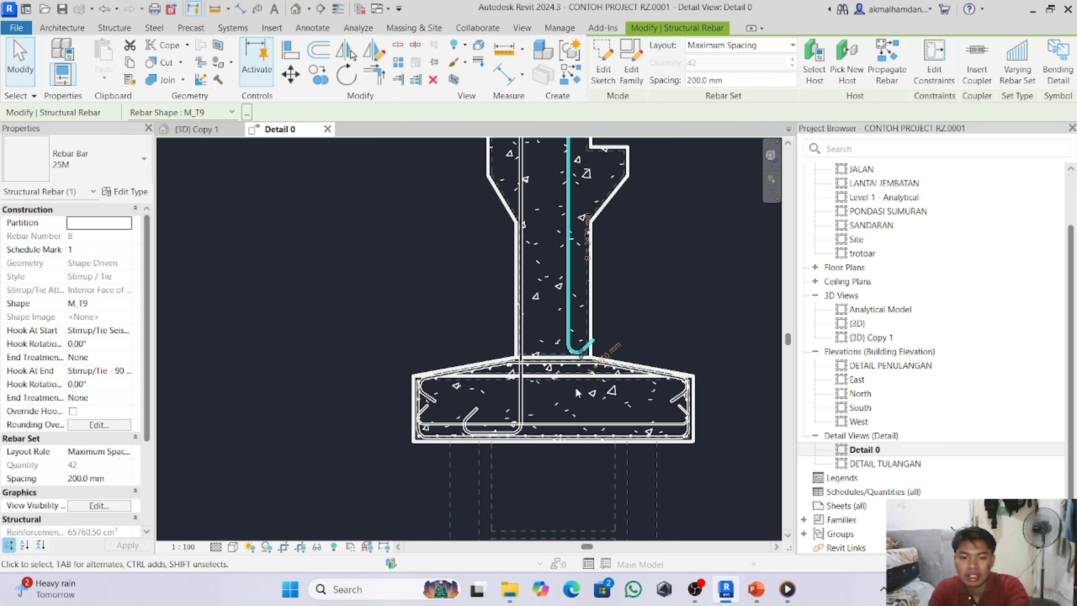
pyautogui.press('Right')
pyautogui.press('Right')
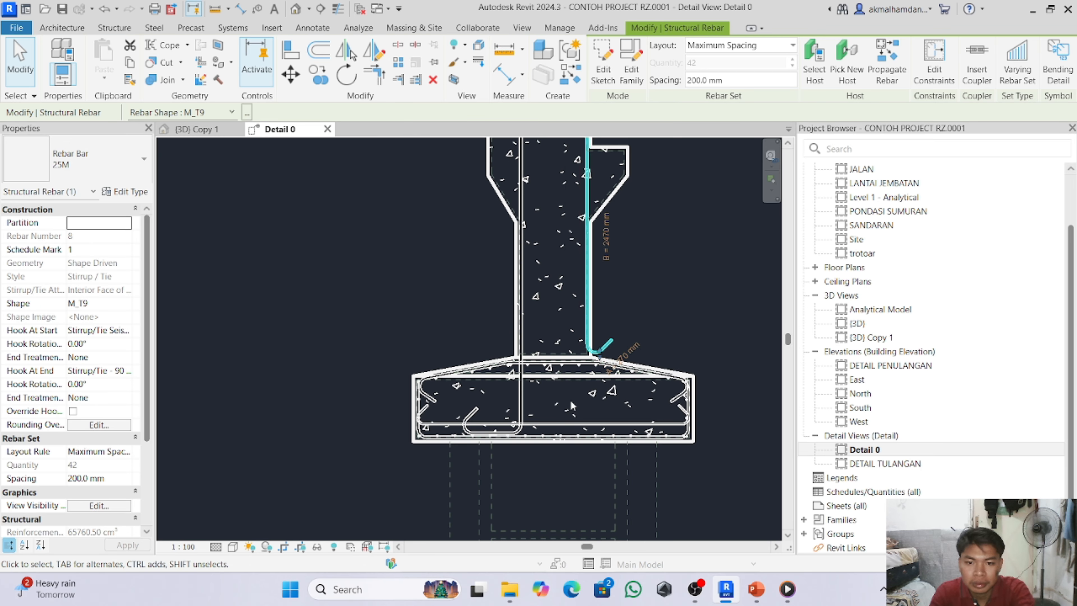
pyautogui.press('Left')
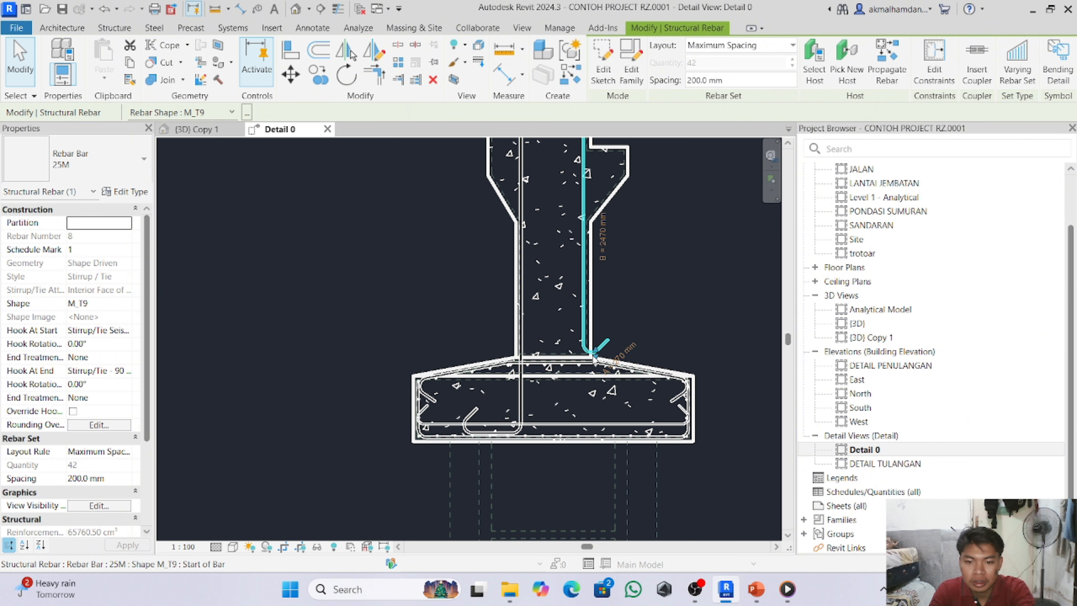
# - Stretch the rebar's lower end down to the footing's bottom bars and compare its shape with the reinforcement drawing in PowerPoint
pyautogui.moveTo(596, 359); pyautogui.dragTo(600, 438)
pyautogui.scroll(3, 594, 428)
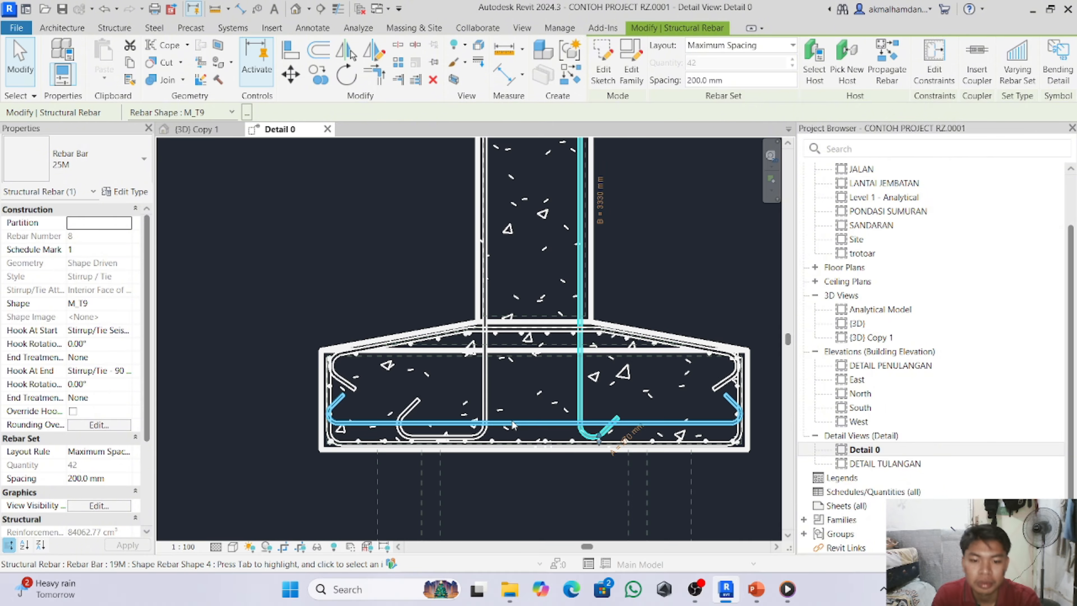
pyautogui.click(755, 592)
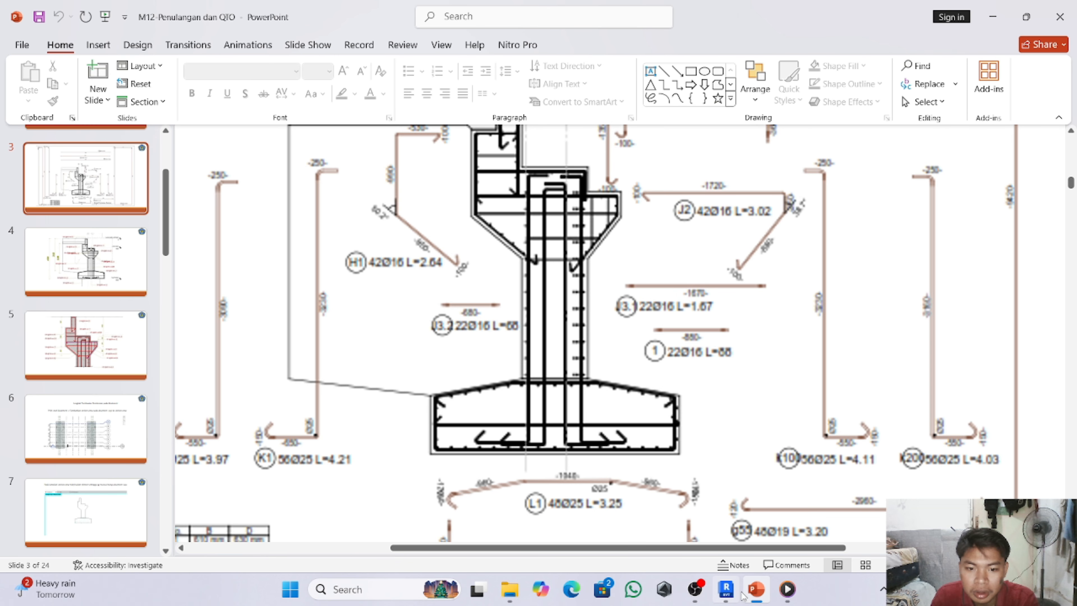
pyautogui.moveTo(740, 596)
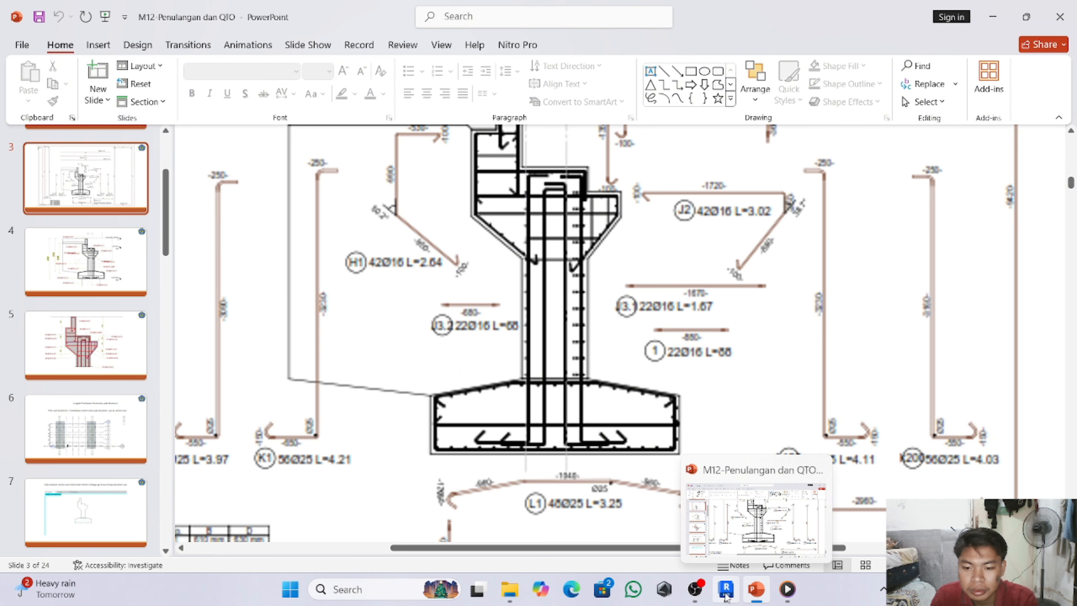
pyautogui.click(726, 592)
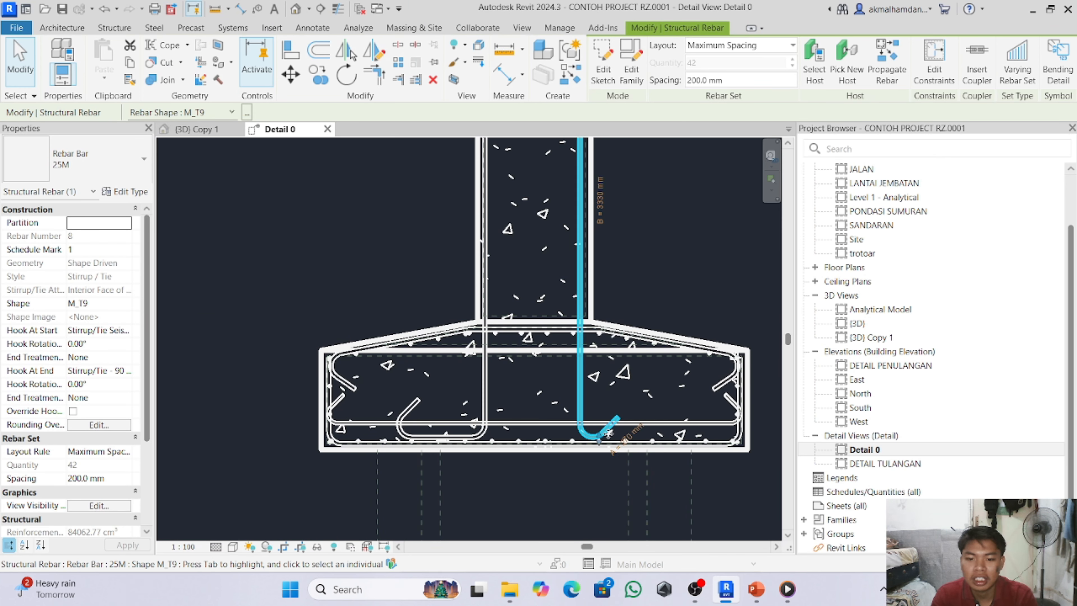
# - Edit the rebar's sketch to add a horizontal leg about 610 mm long rightward from its lower end, and finish the sketch
pyautogui.click(601, 68)
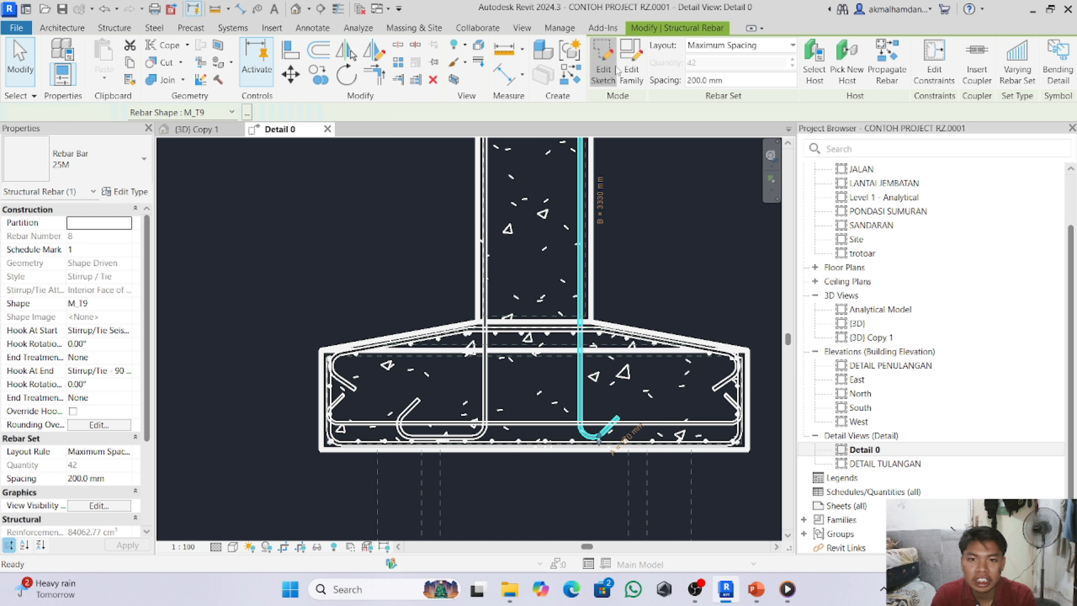
pyautogui.click(632, 48)
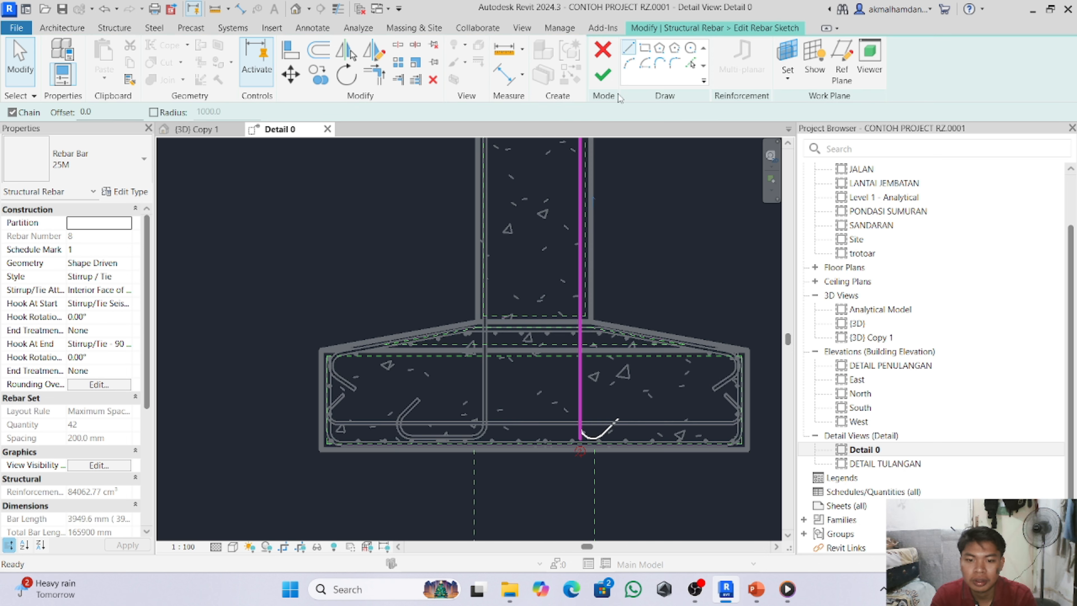
pyautogui.scroll(3, 570, 442)
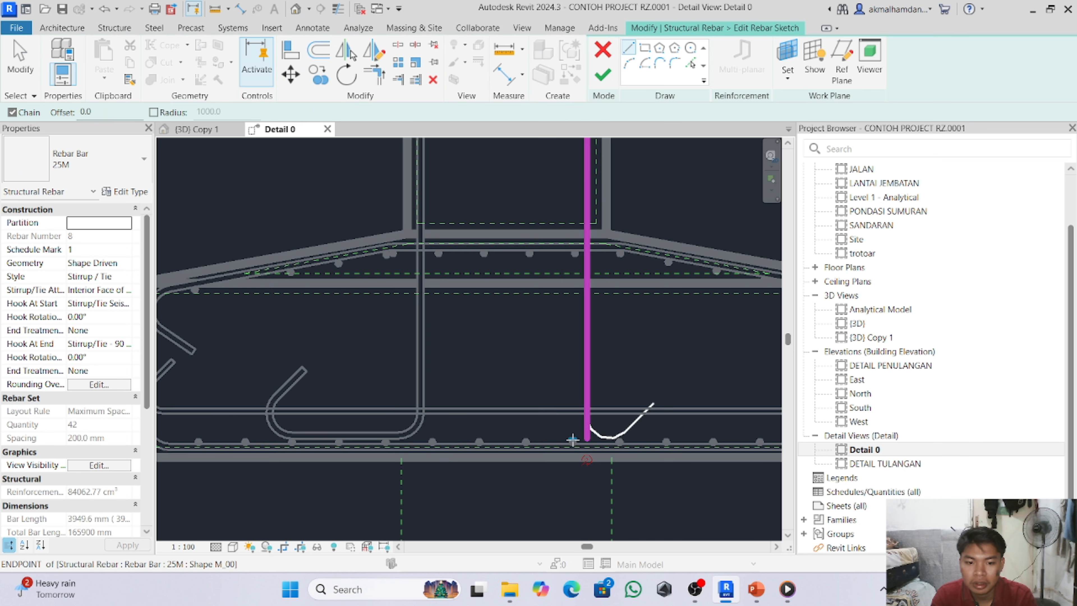
pyautogui.click(587, 437)
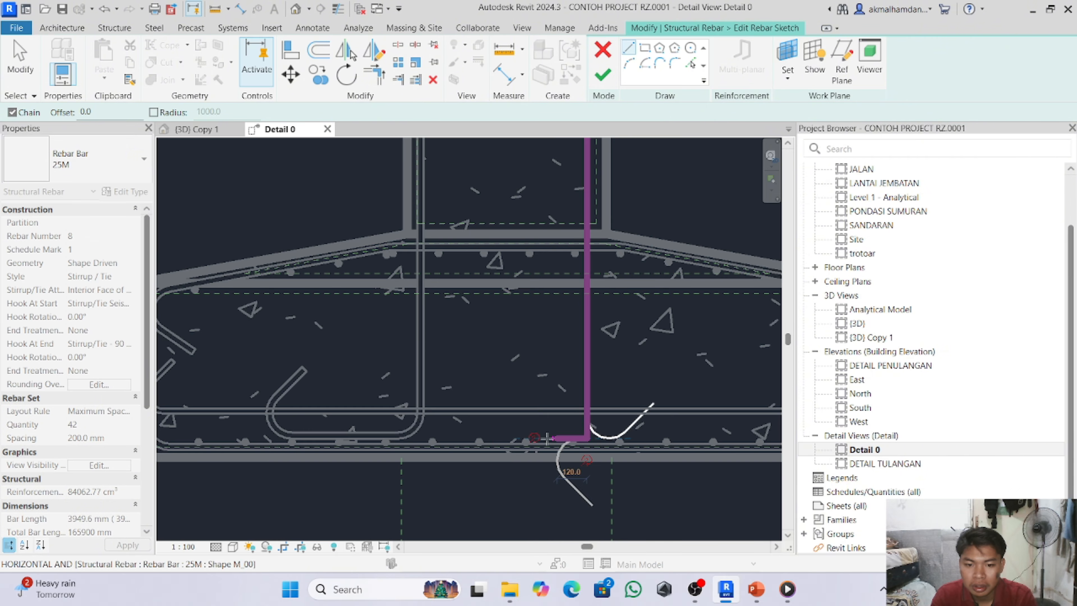
pyautogui.scroll(-3, 564, 439)
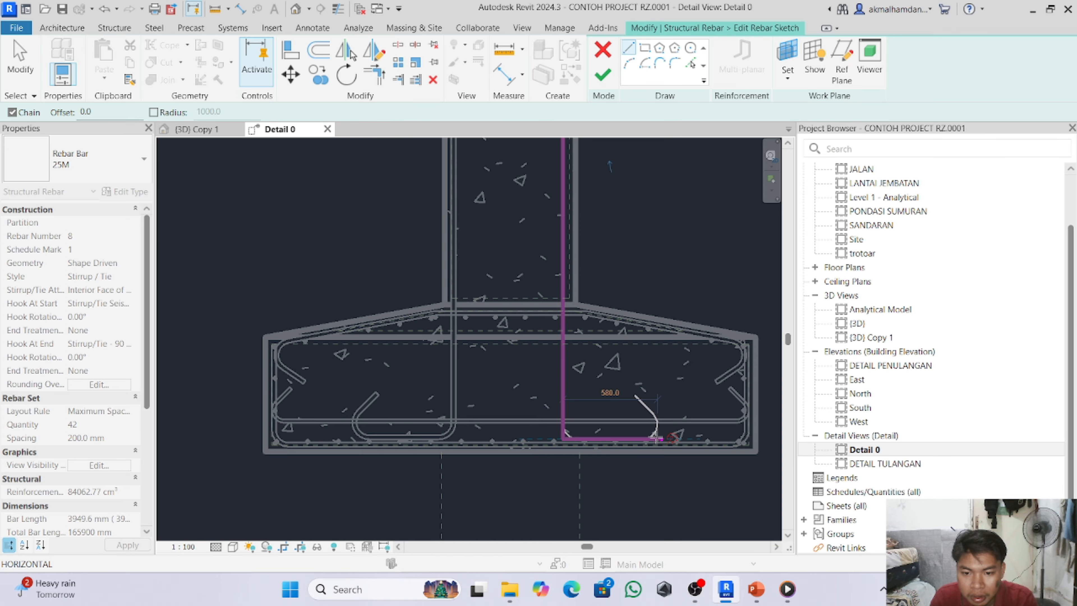
pyautogui.scroll(2, 656, 438)
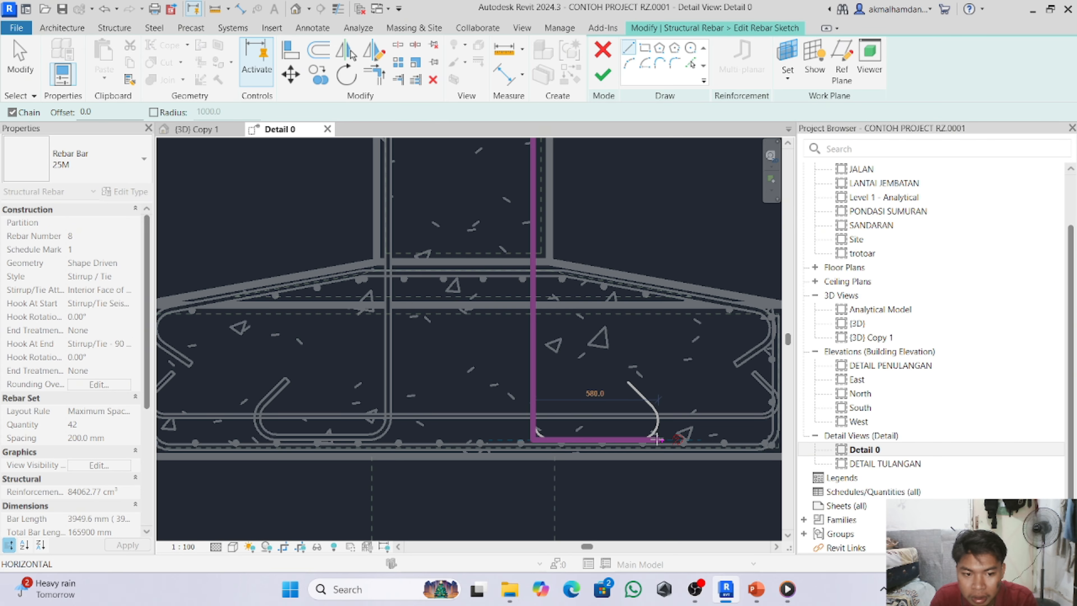
pyautogui.click(661, 439)
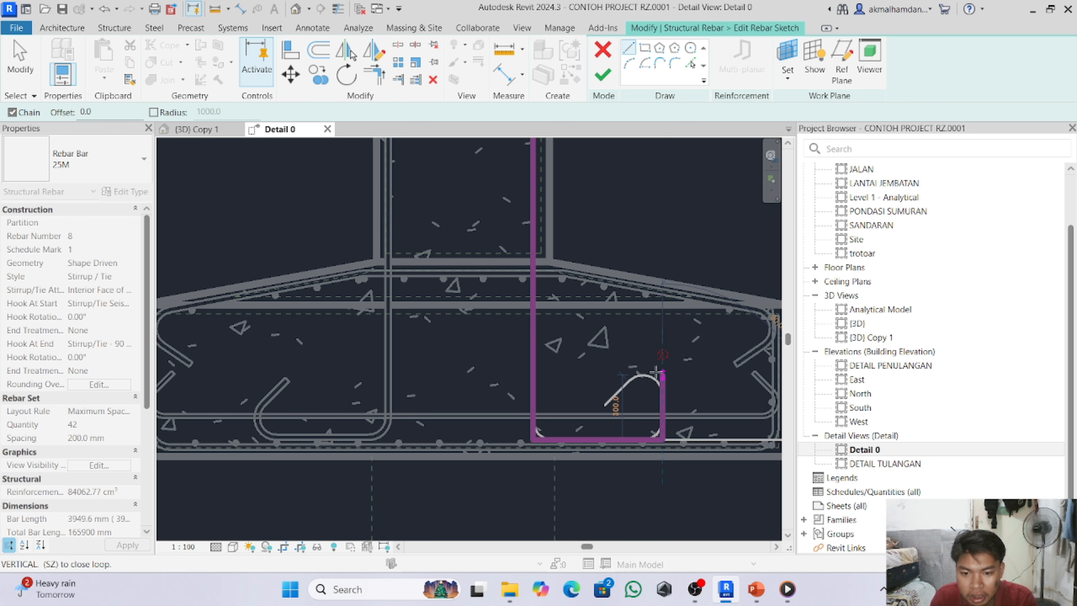
pyautogui.press('Escape')
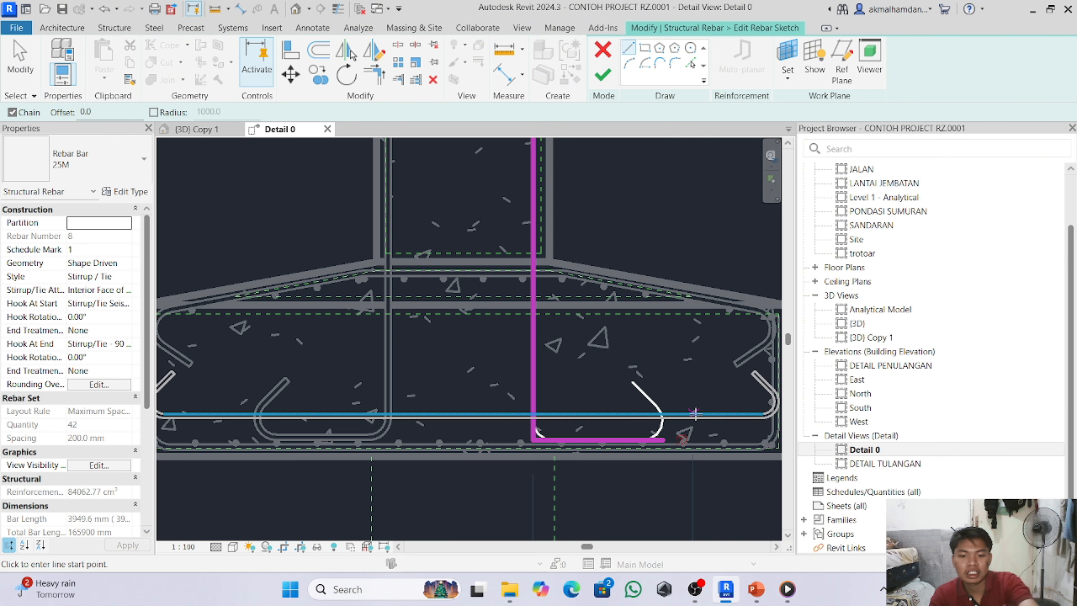
pyautogui.press('Escape')
pyautogui.scroll(-2, 662, 411)
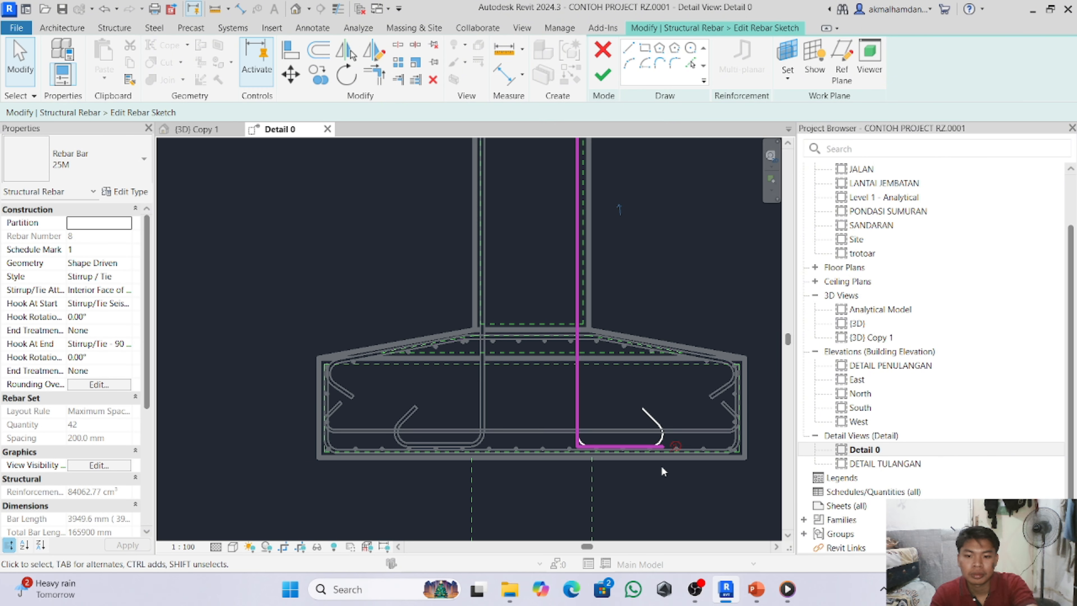
pyautogui.click(603, 75)
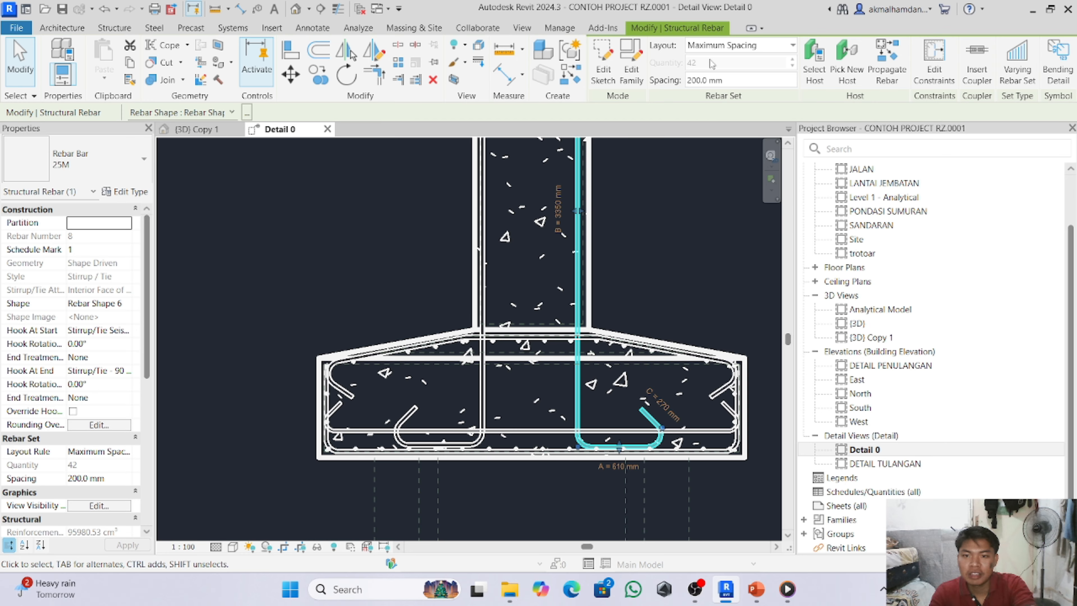
# - Examine the abutment reinforcement schedule in PowerPoint for the quantity and dimensions of the stem's hooked vertical bars
pyautogui.click(738, 45)
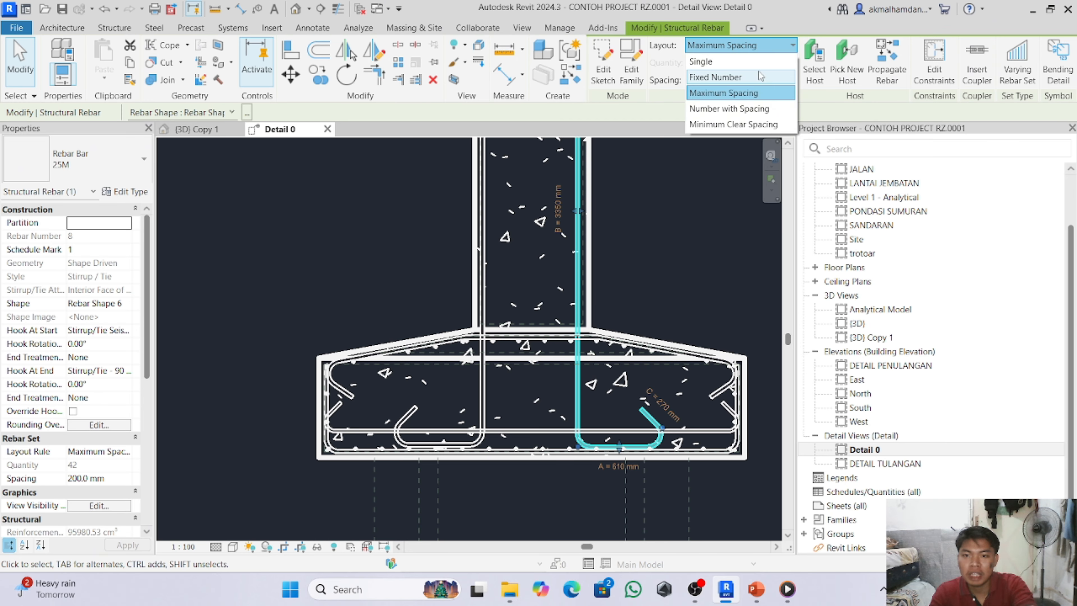
pyautogui.click(676, 136)
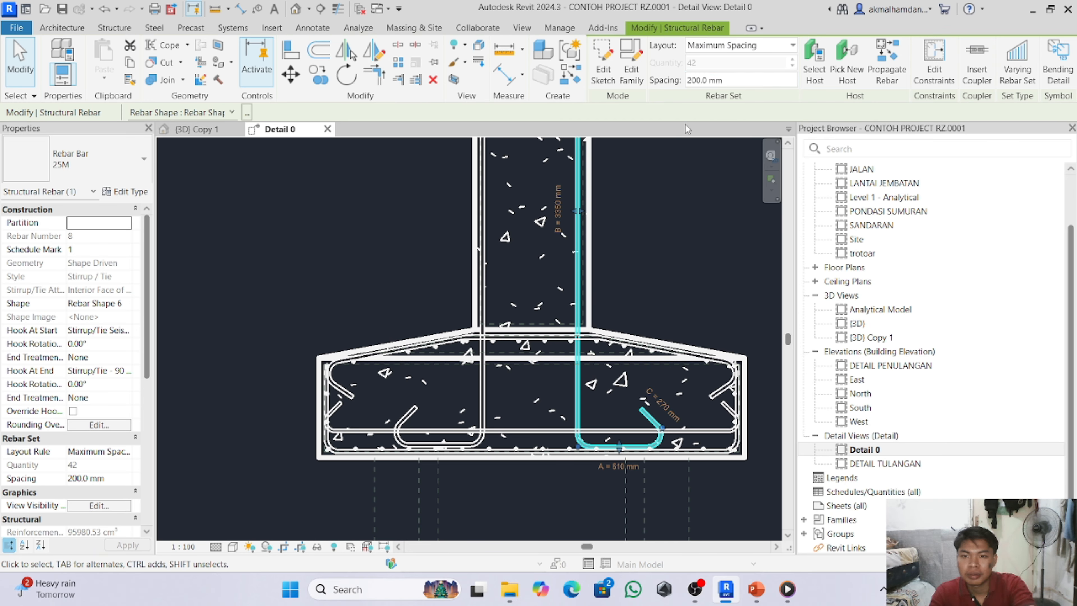
pyautogui.click(751, 595)
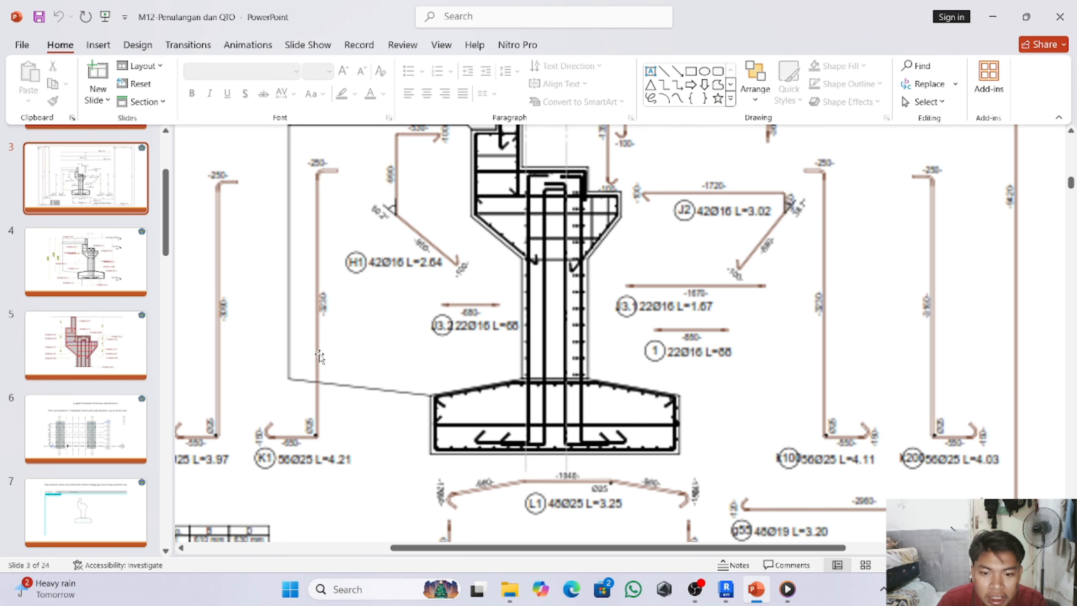
pyautogui.scroll(-2, 320, 356)
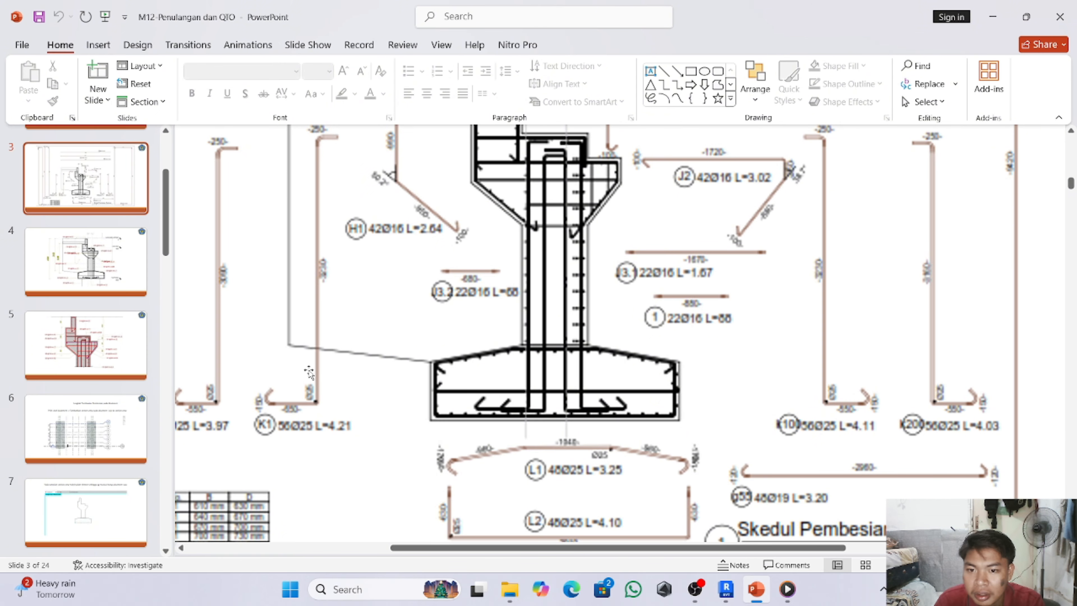
pyautogui.scroll(6, 309, 372)
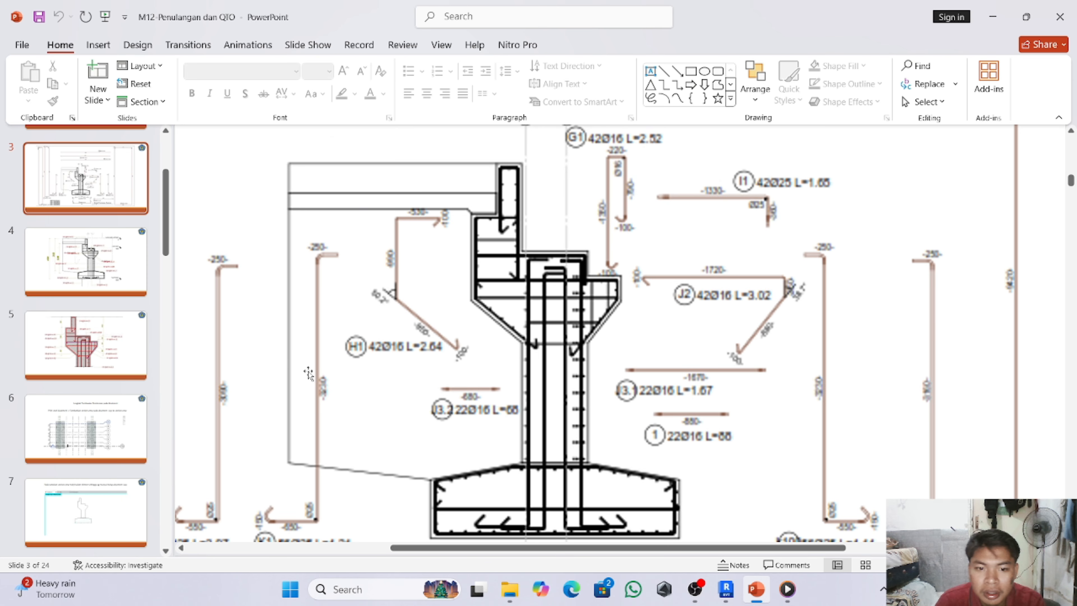
pyautogui.scroll(1, 309, 373)
pyautogui.scroll(-2, 309, 372)
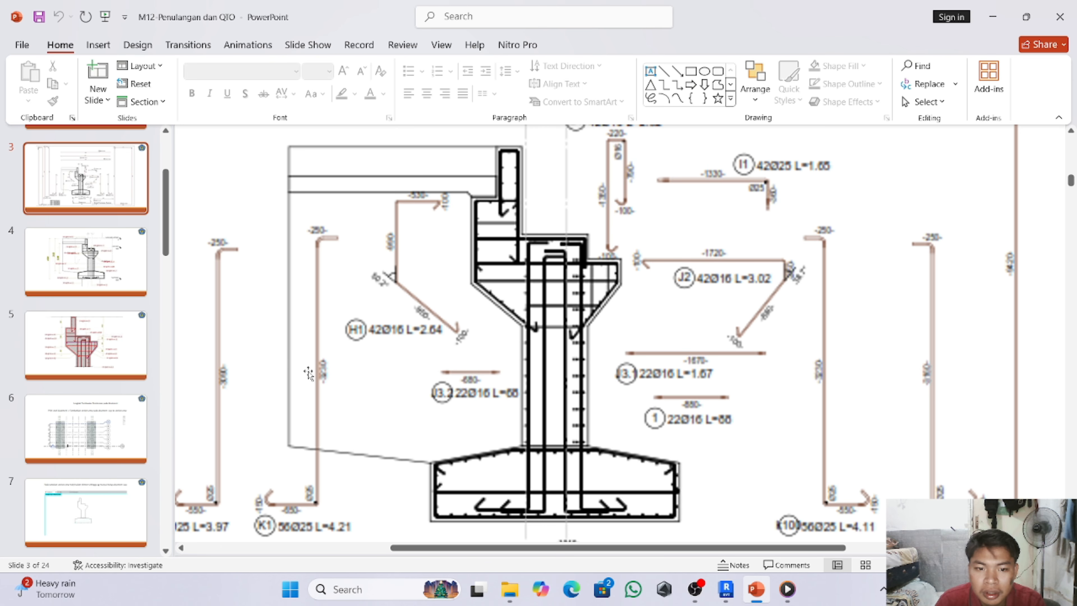
pyautogui.scroll(-8, 309, 372)
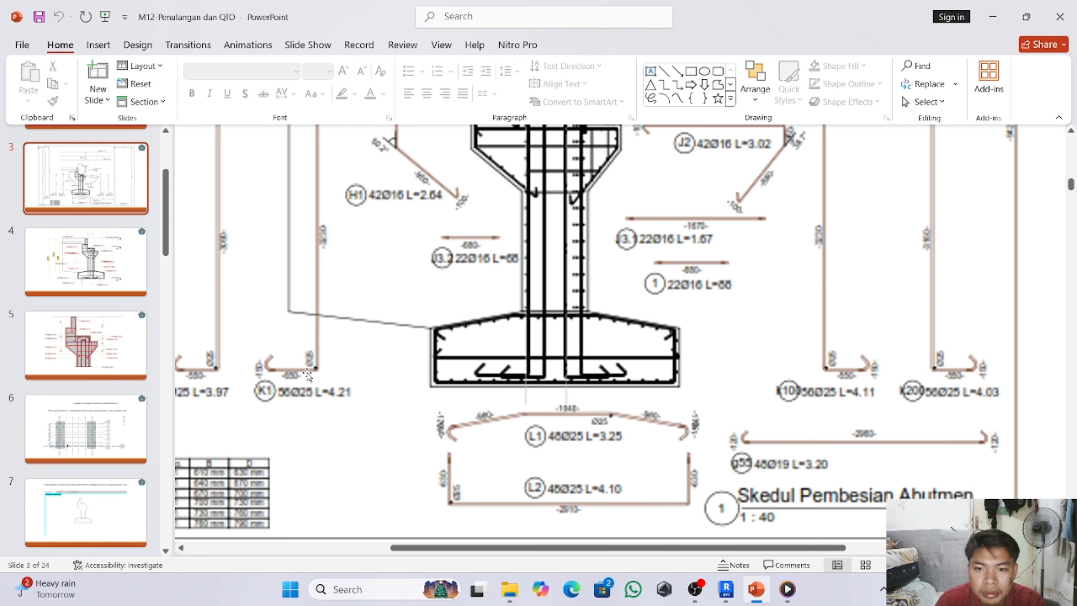
# - Recheck the bar quantities in the schedule, return to Revit and set the right-face rebar's layout to Fixed Number with a quantity of 58
pyautogui.scroll(-1, 309, 375)
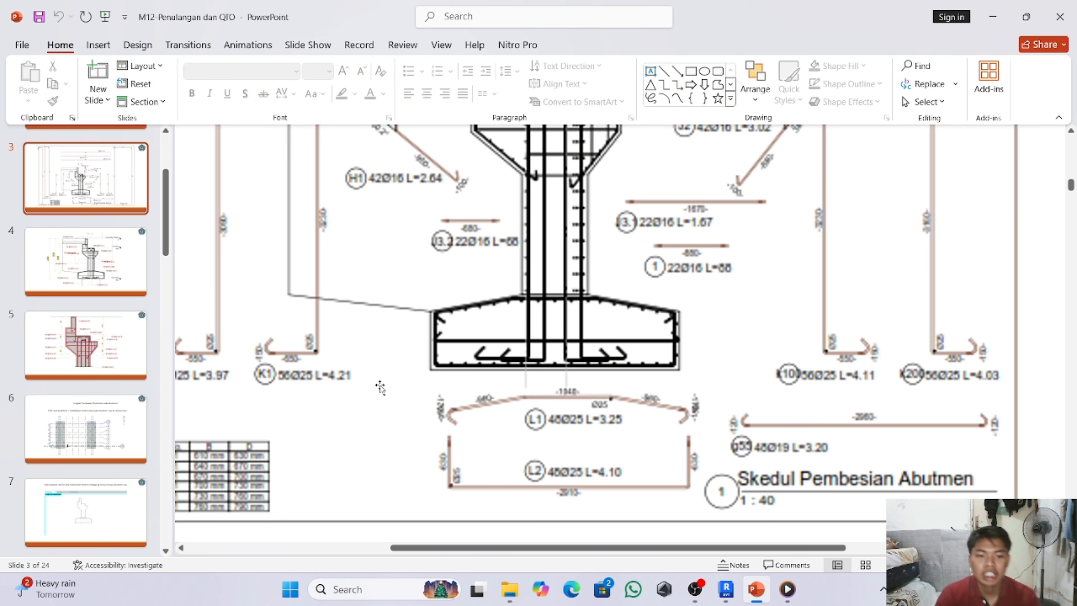
pyautogui.scroll(-4, 376, 391)
pyautogui.scroll(4, 376, 392)
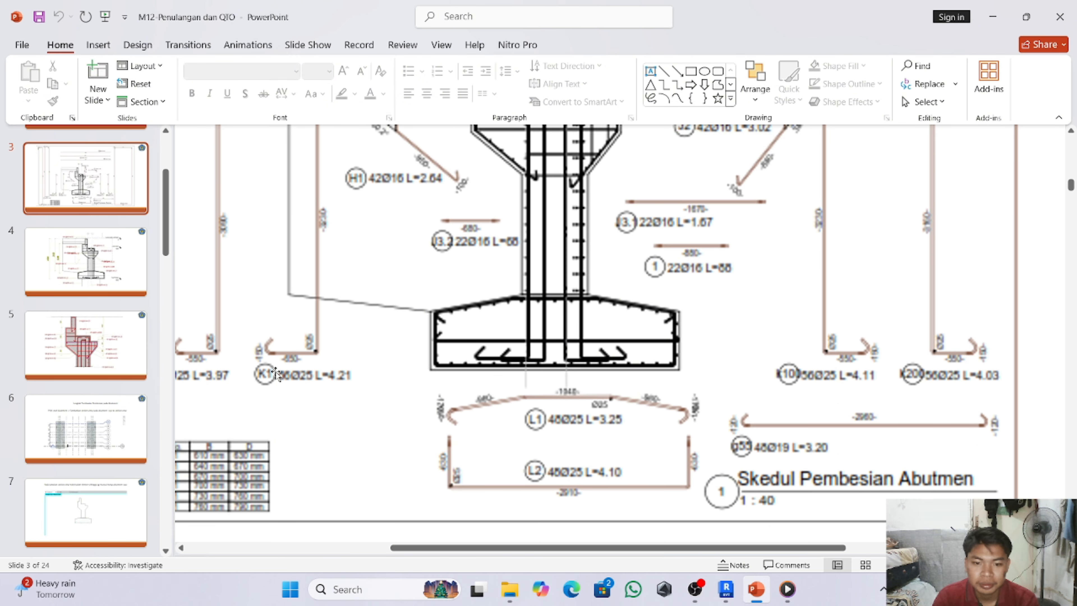
pyautogui.scroll(1, 269, 376)
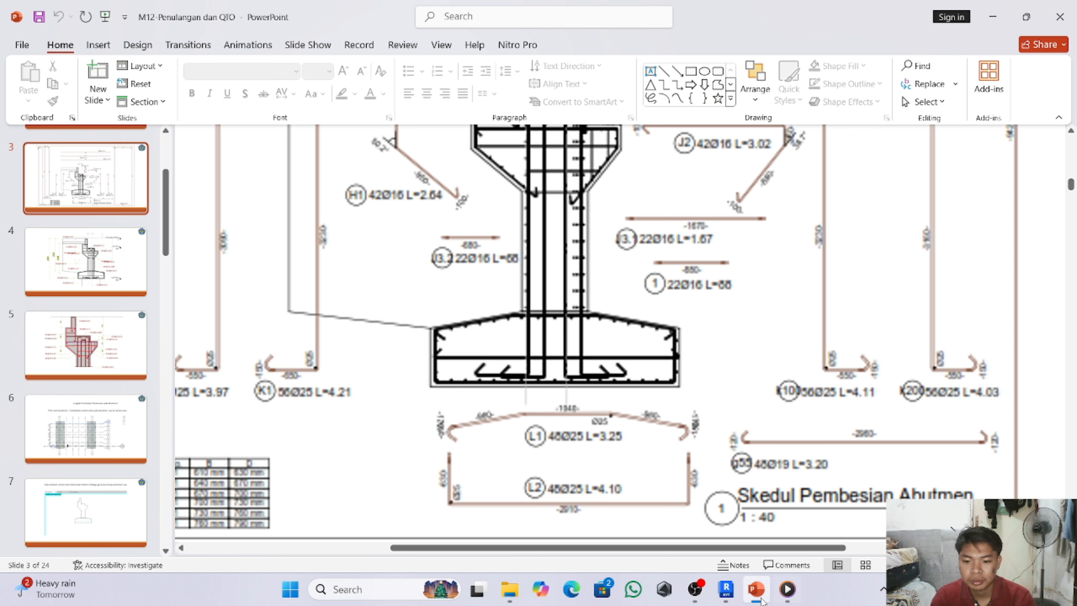
pyautogui.click(726, 590)
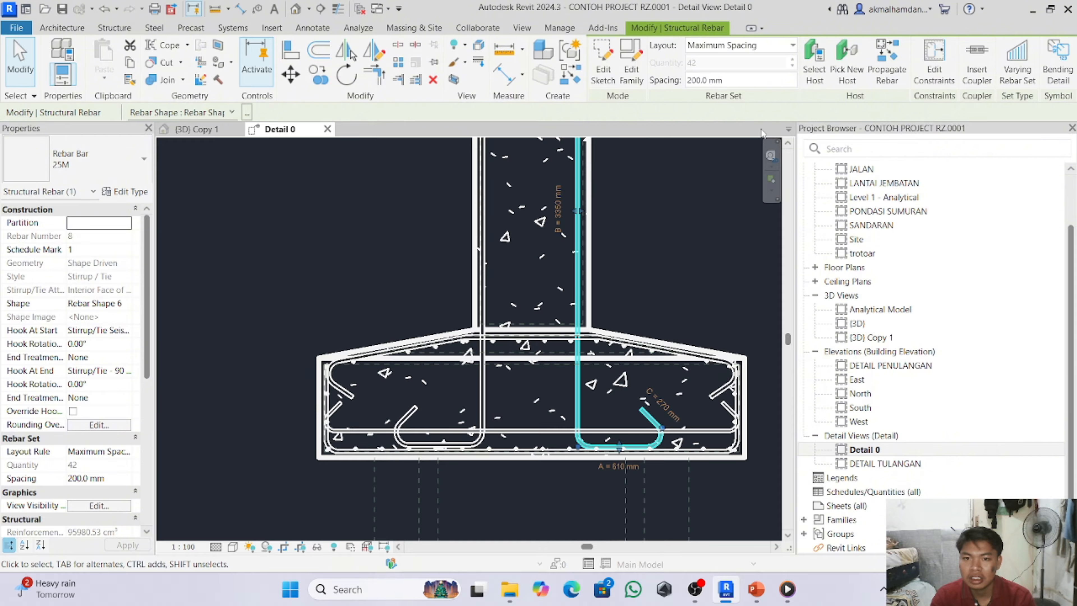
pyautogui.click(789, 45)
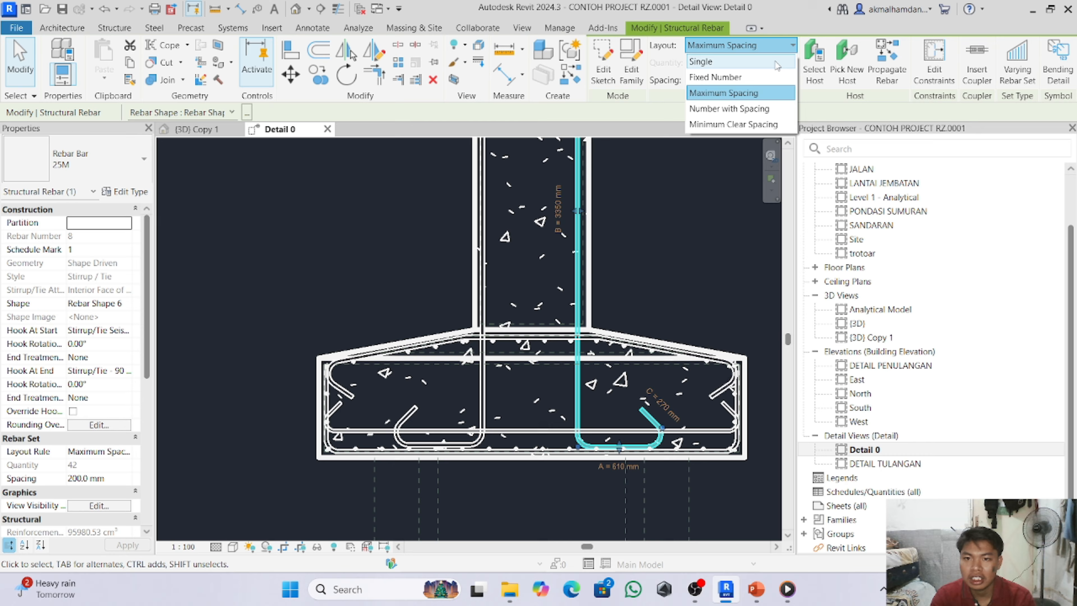
pyautogui.click(770, 75)
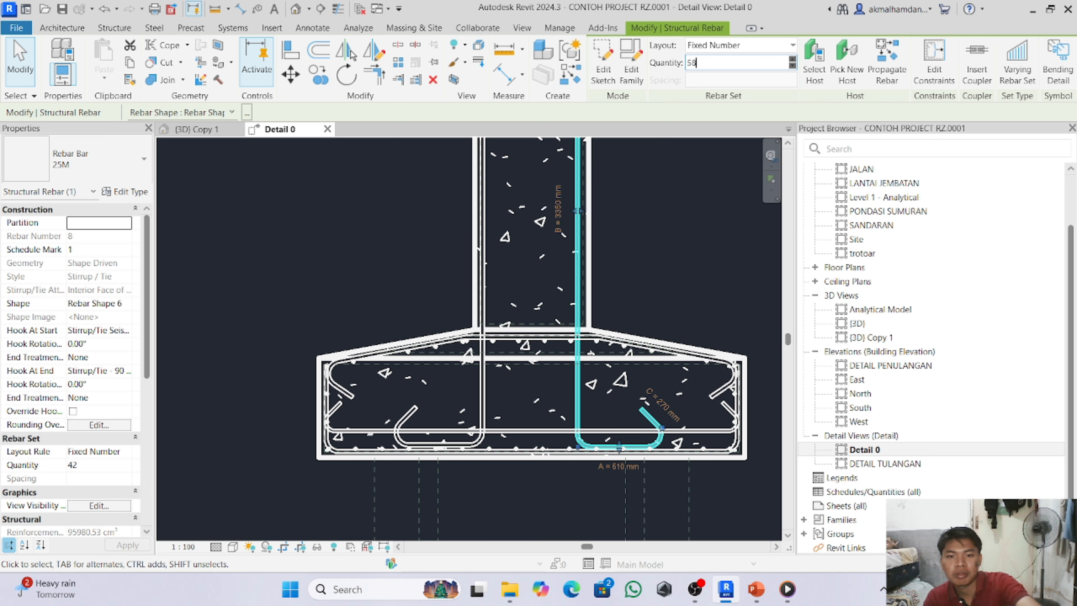
pyautogui.press('Return')
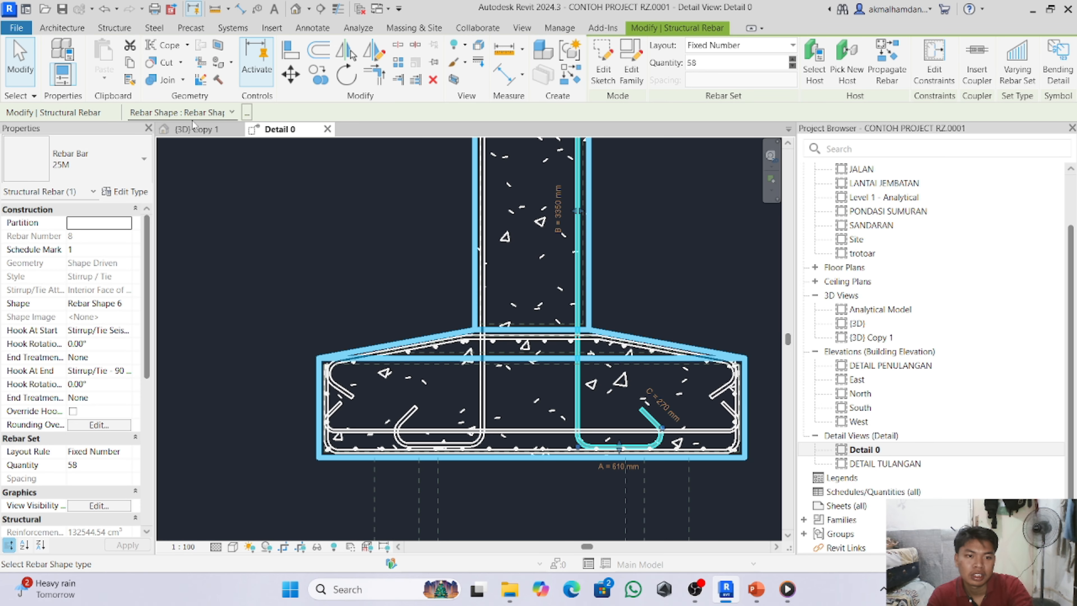
# - Show the right-face vertical rebar set unobscured in the {3D} Copy 1 view
pyautogui.click(196, 129)
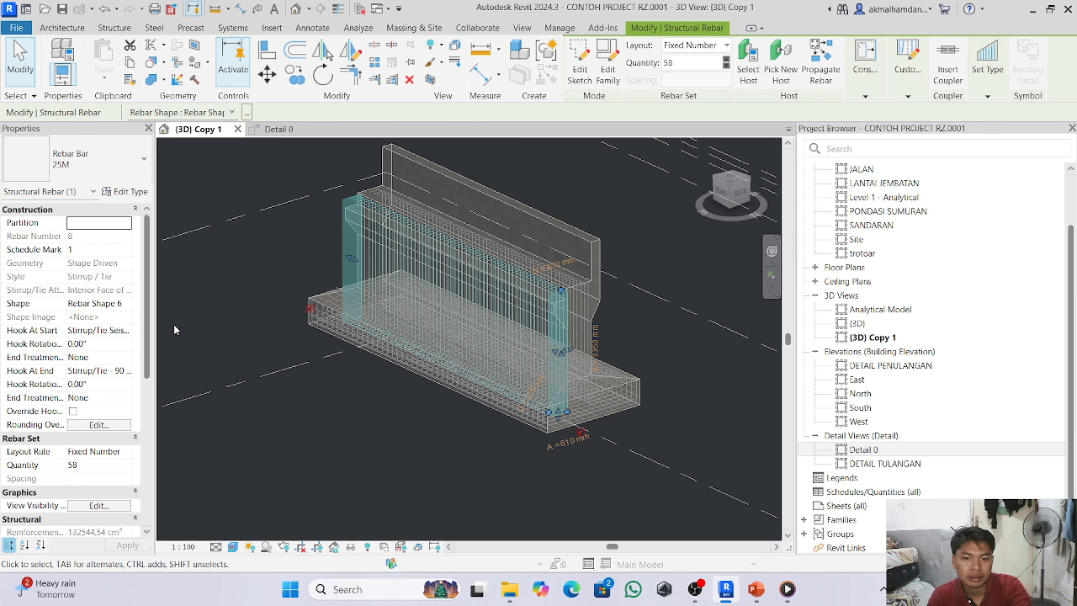
pyautogui.click(87, 506)
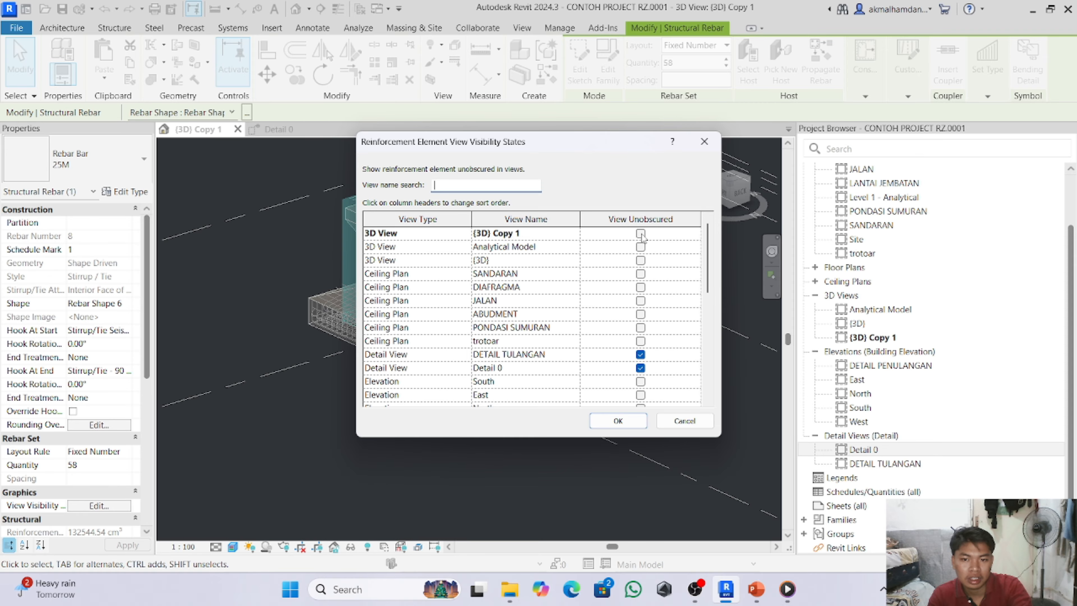
pyautogui.click(640, 234)
pyautogui.click(619, 419)
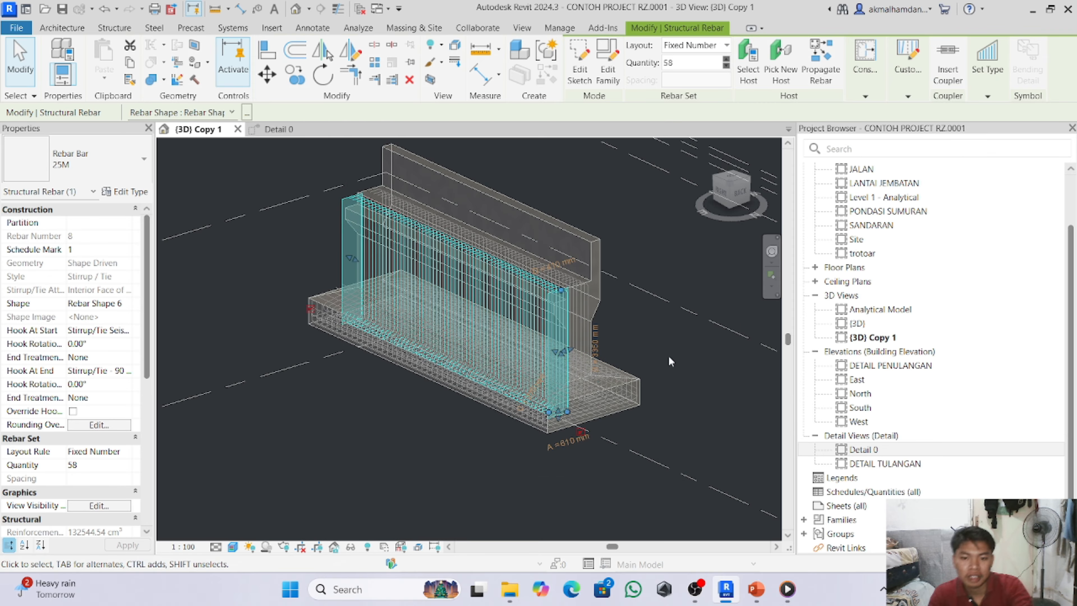
pyautogui.click(647, 235)
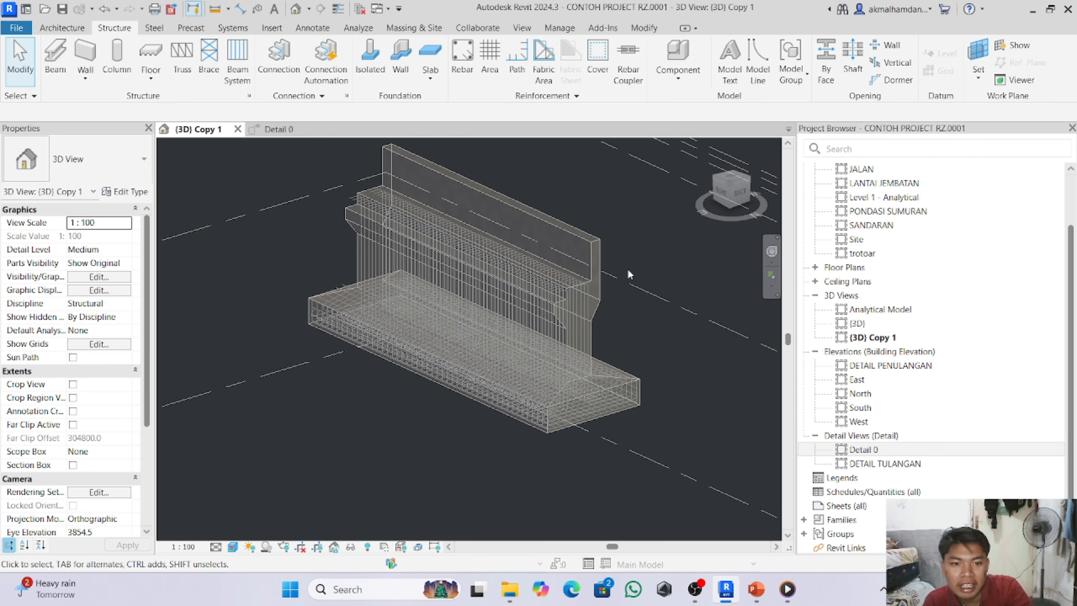
# - In the Detail 0 view, edit the right-face vertical rebar's sketch to flip its top hook inward over the stem, and finish the sketch
pyautogui.click(278, 129)
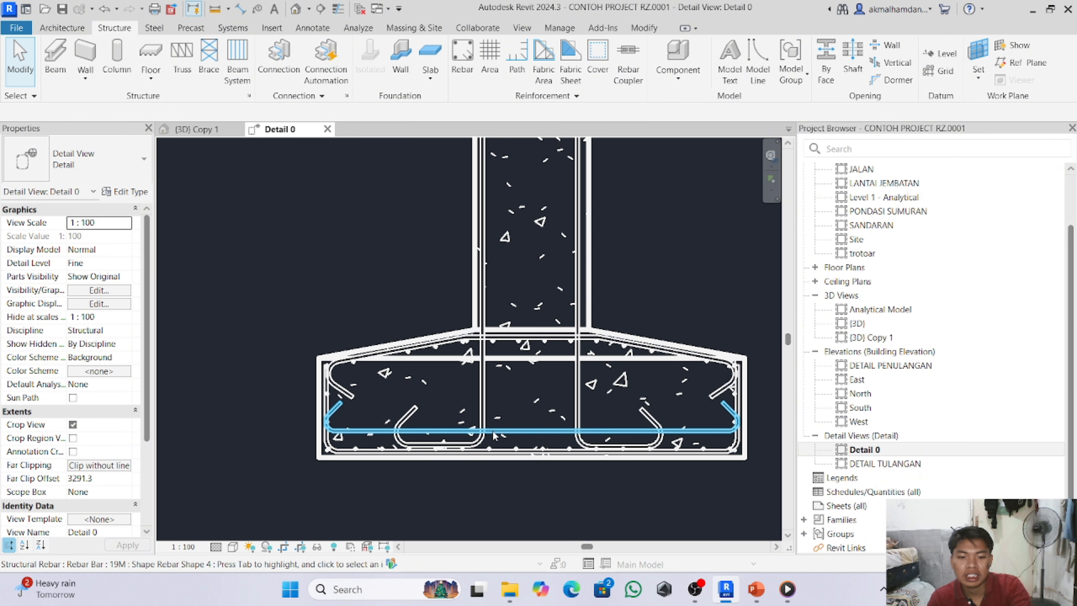
pyautogui.click(479, 439)
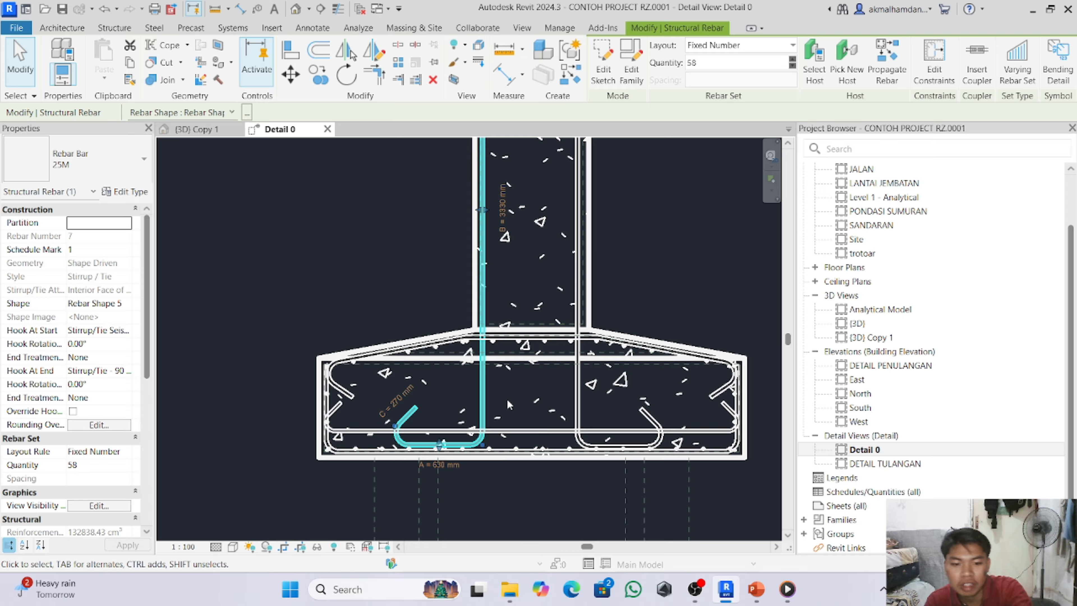
pyautogui.click(588, 443)
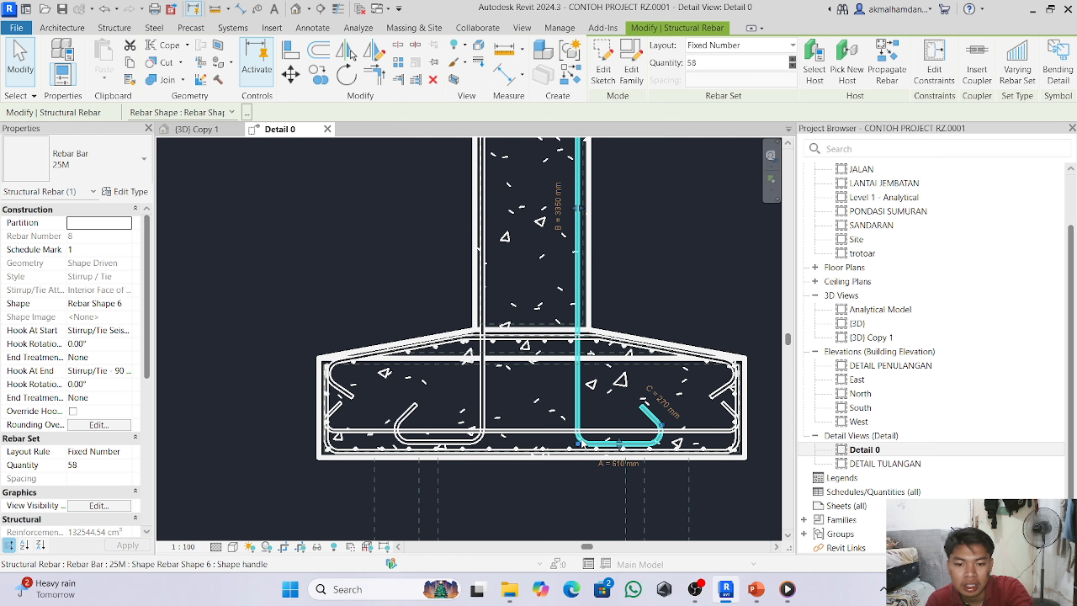
pyautogui.scroll(-2, 596, 491)
pyautogui.scroll(3, 611, 161)
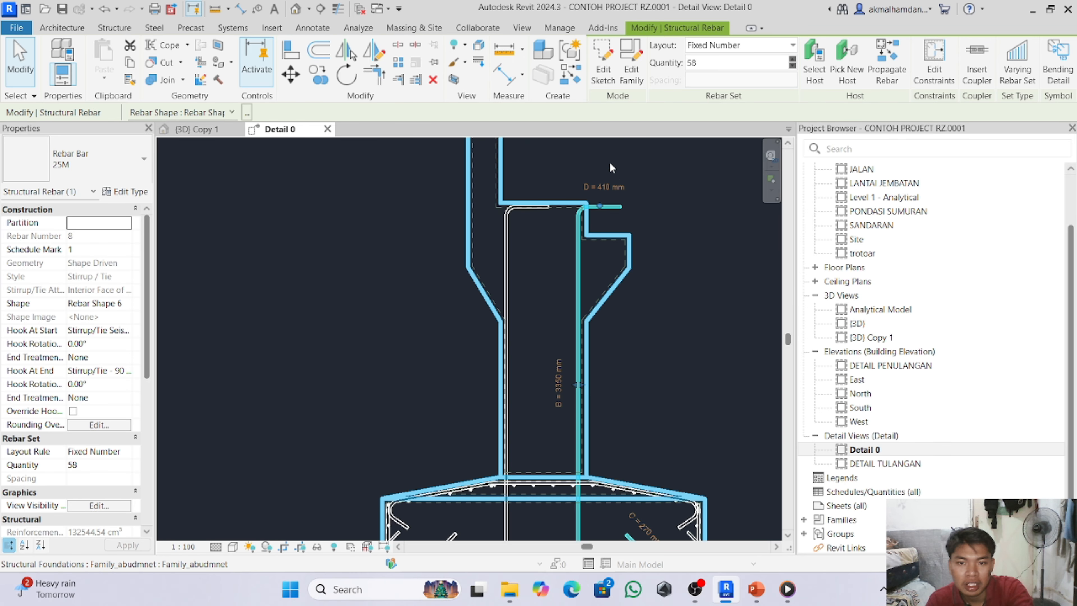
pyautogui.click(603, 64)
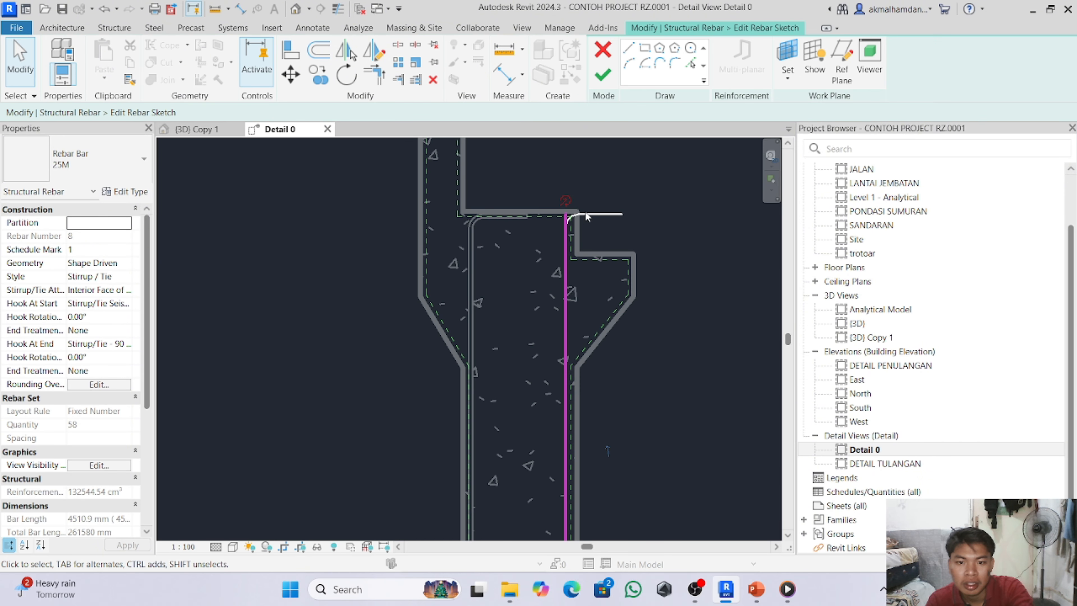
pyautogui.click(566, 201)
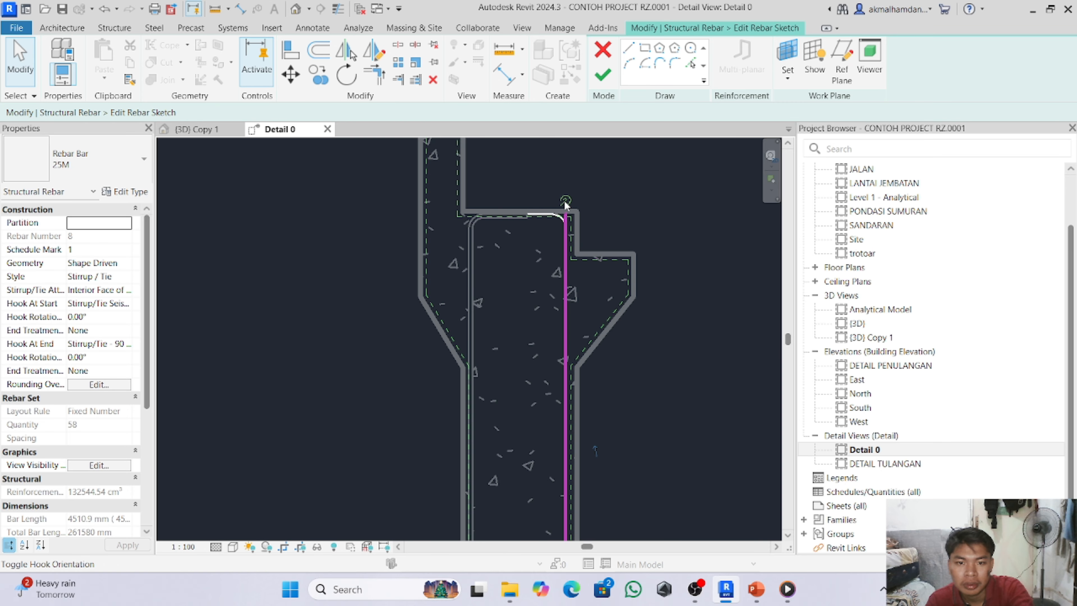
pyautogui.click(603, 75)
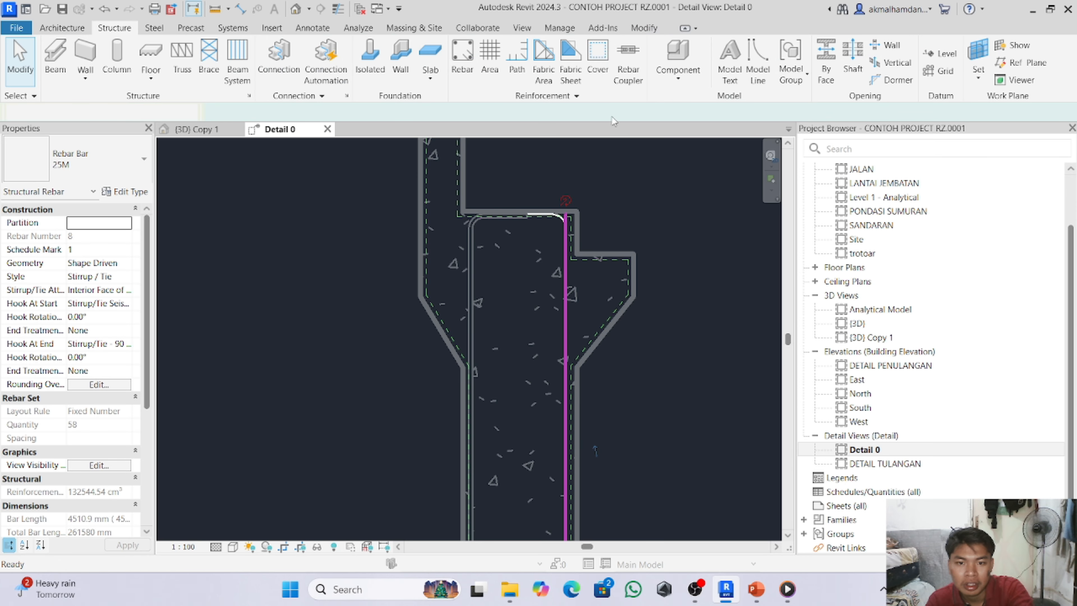
# - Shift the right-face vertical rebar slightly upward so its top hook lines up with the left-face bar's hook
pyautogui.click(608, 200)
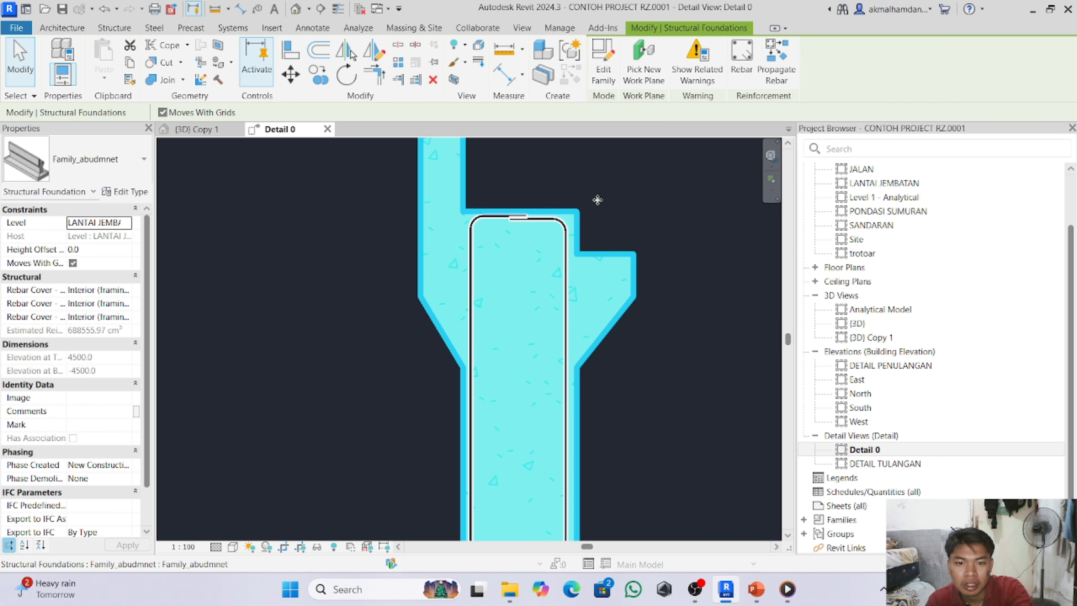
pyautogui.click(598, 200)
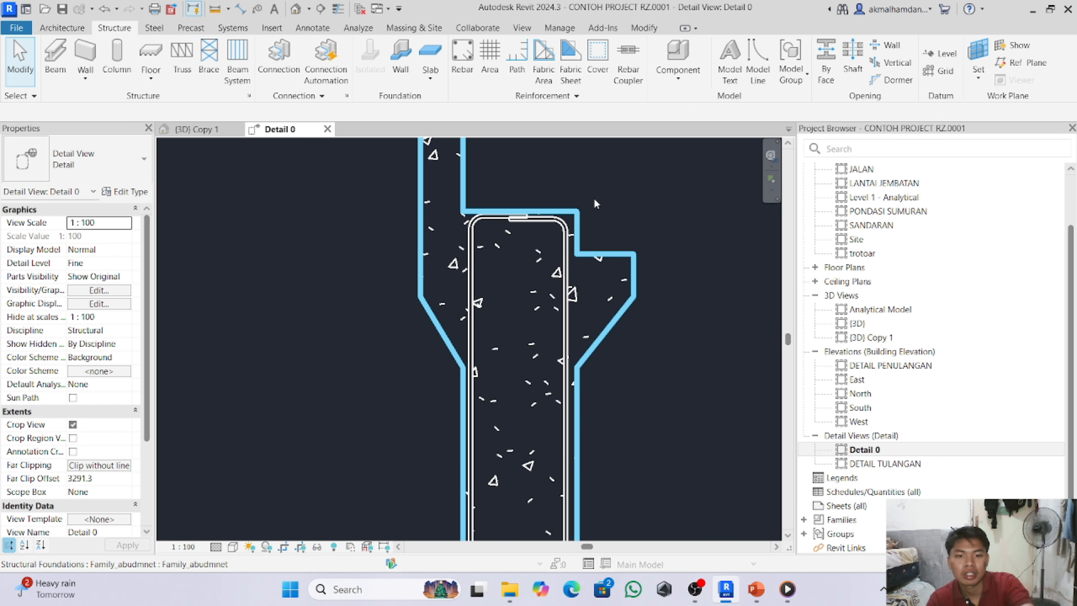
pyautogui.click(557, 224)
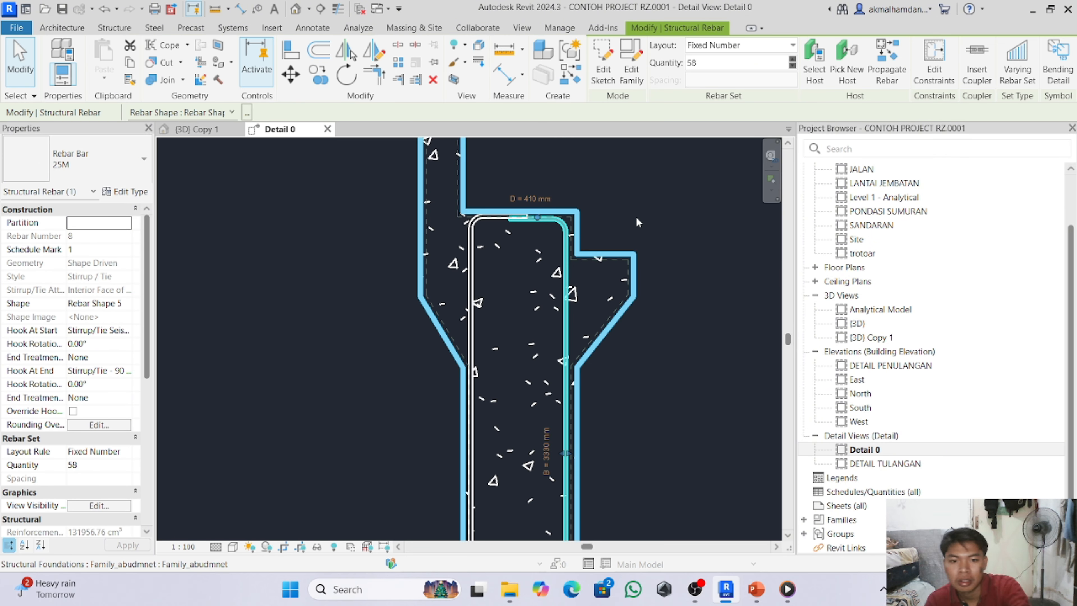
pyautogui.click(664, 176)
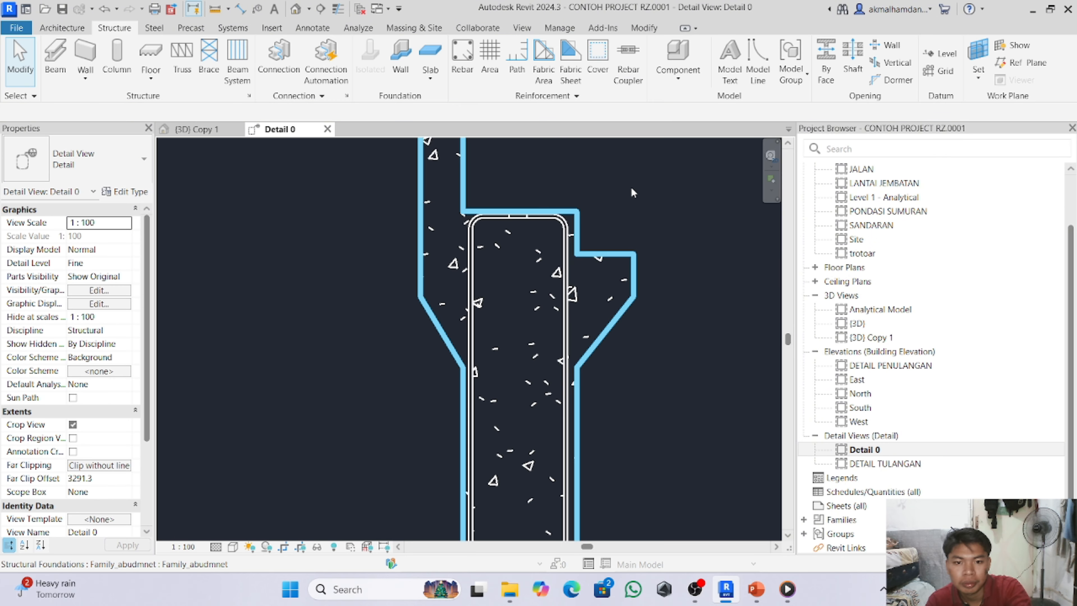
pyautogui.scroll(-2, 627, 186)
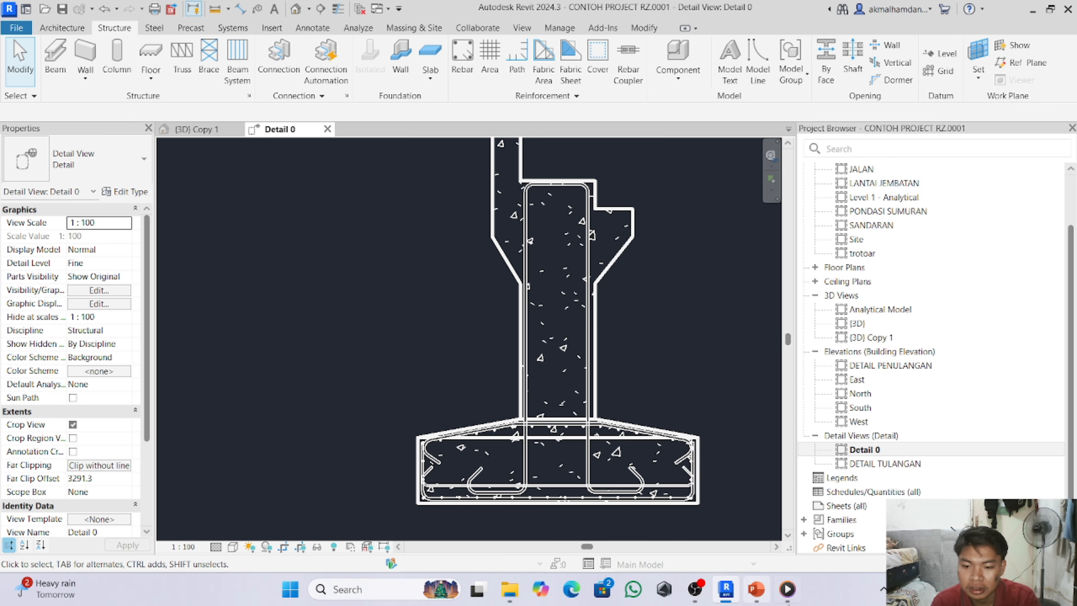
# - Examine the abutment reinforcement schedule in PowerPoint for the shape and dimensions of the stem's inner hooked vertical bars, and return to Revit
pyautogui.click(757, 589)
pyautogui.scroll(-2, 427, 434)
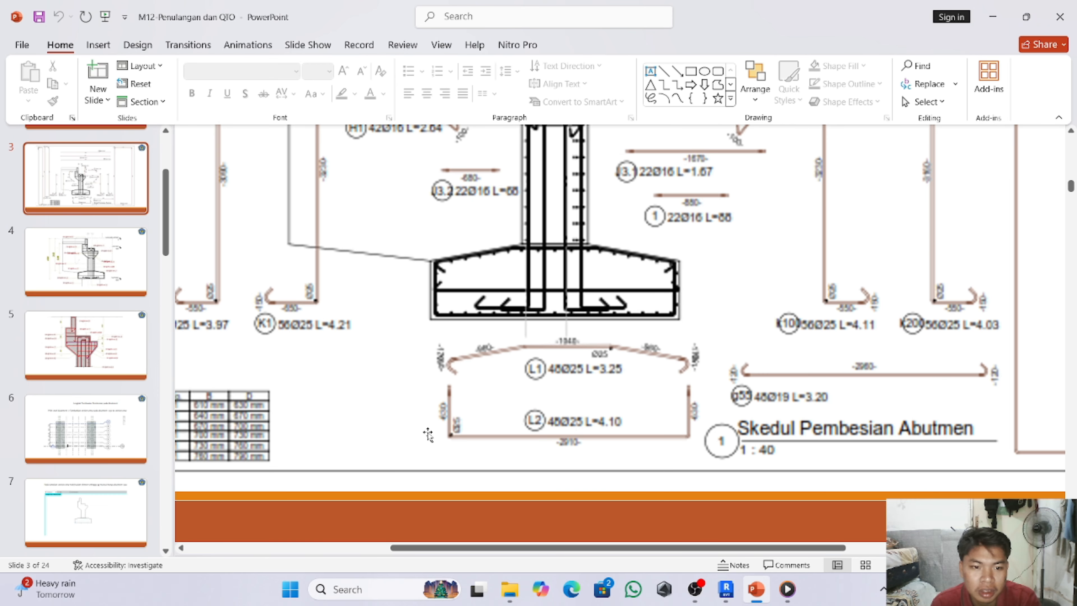
pyautogui.scroll(4, 428, 434)
pyautogui.scroll(-1, 217, 454)
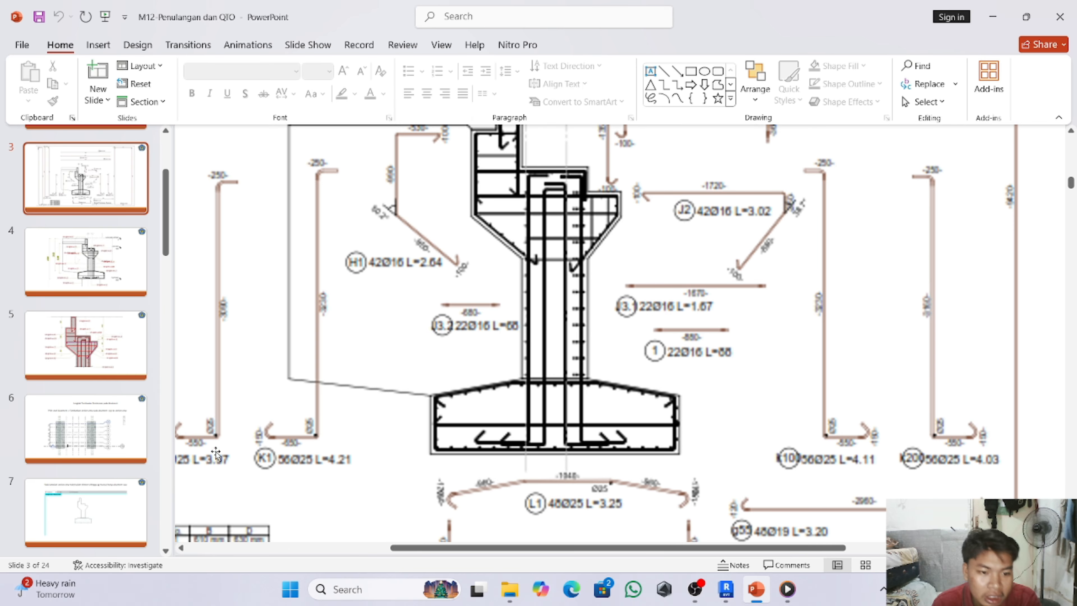
pyautogui.keyDown('ctrl'); pyautogui.scroll(-1, 625, 326); pyautogui.keyUp('ctrl')
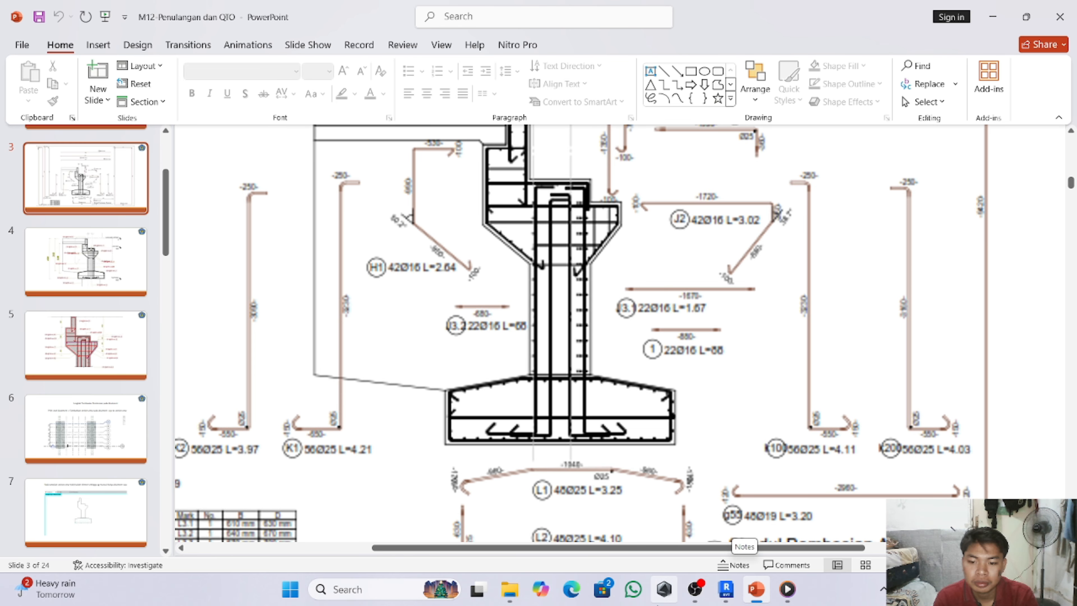
pyautogui.click(695, 523)
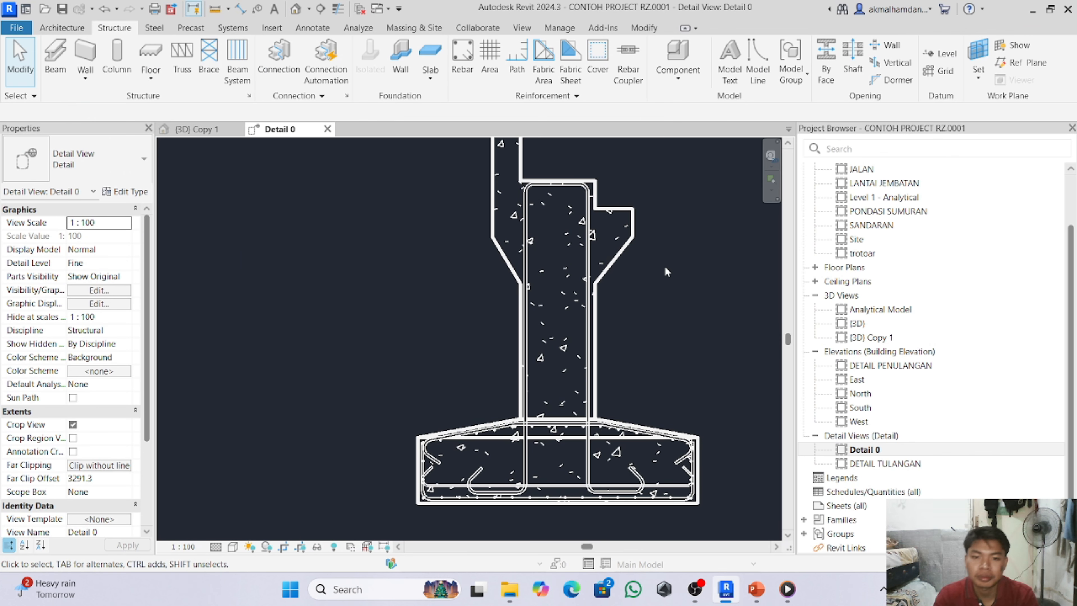
# - Place two vertical 25M rebars of shape M_T9 inside the stem beside the left-face bars, and compare them with the PowerPoint drawing
pyautogui.click(462, 59)
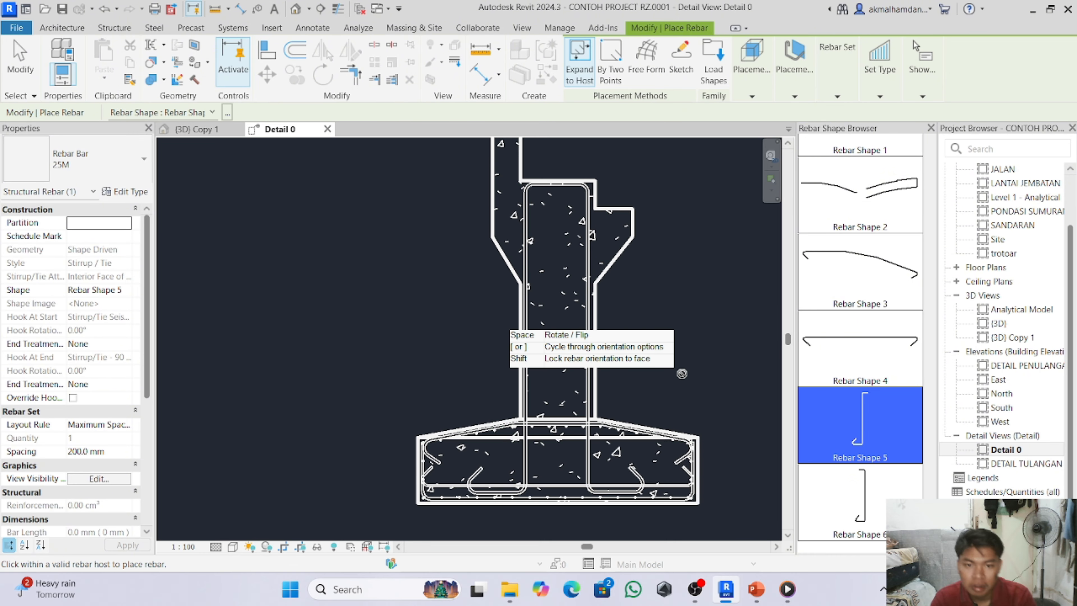
pyautogui.press('Escape')
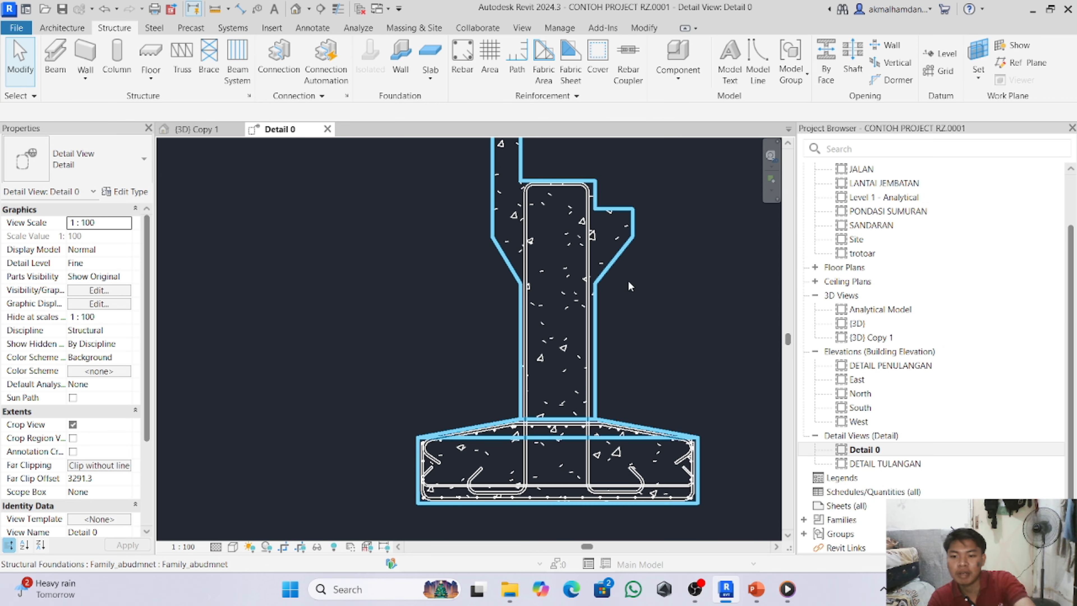
pyautogui.click(463, 57)
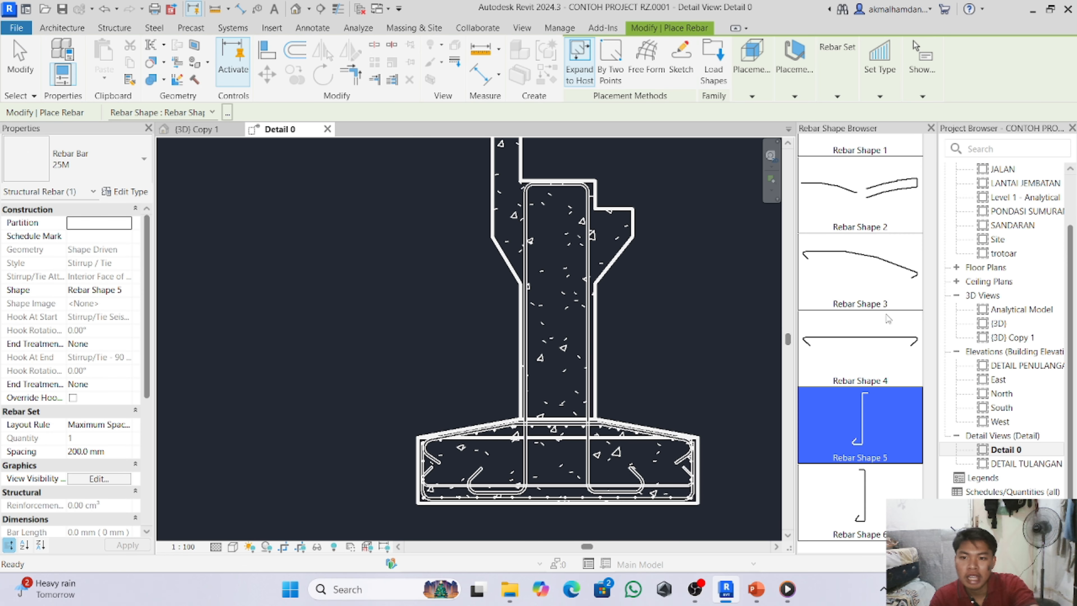
pyautogui.scroll(3, 888, 318)
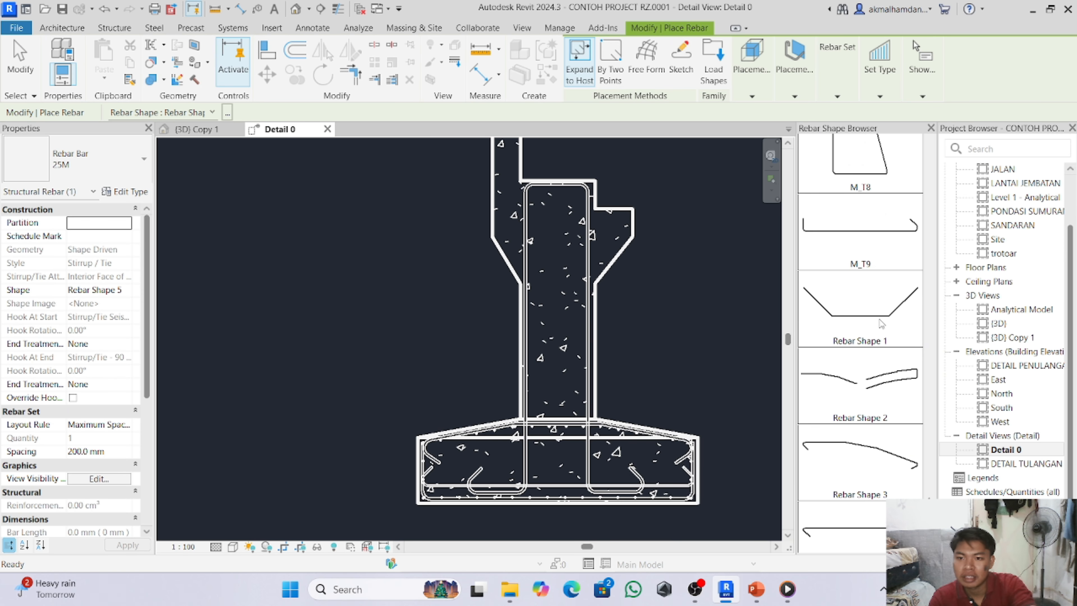
pyautogui.scroll(2, 881, 324)
pyautogui.click(881, 322)
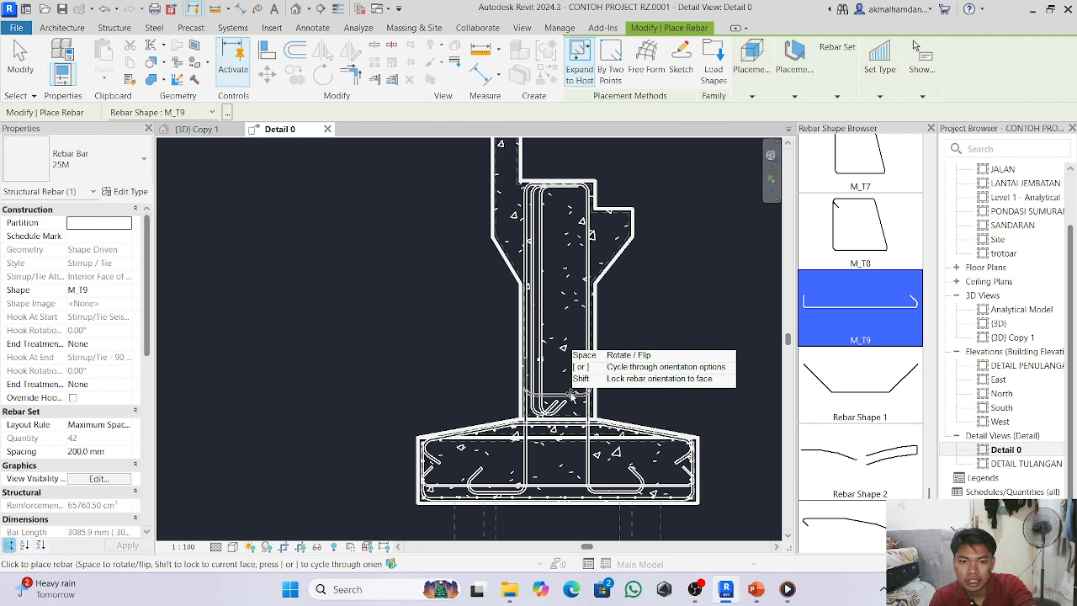
pyautogui.press('Escape')
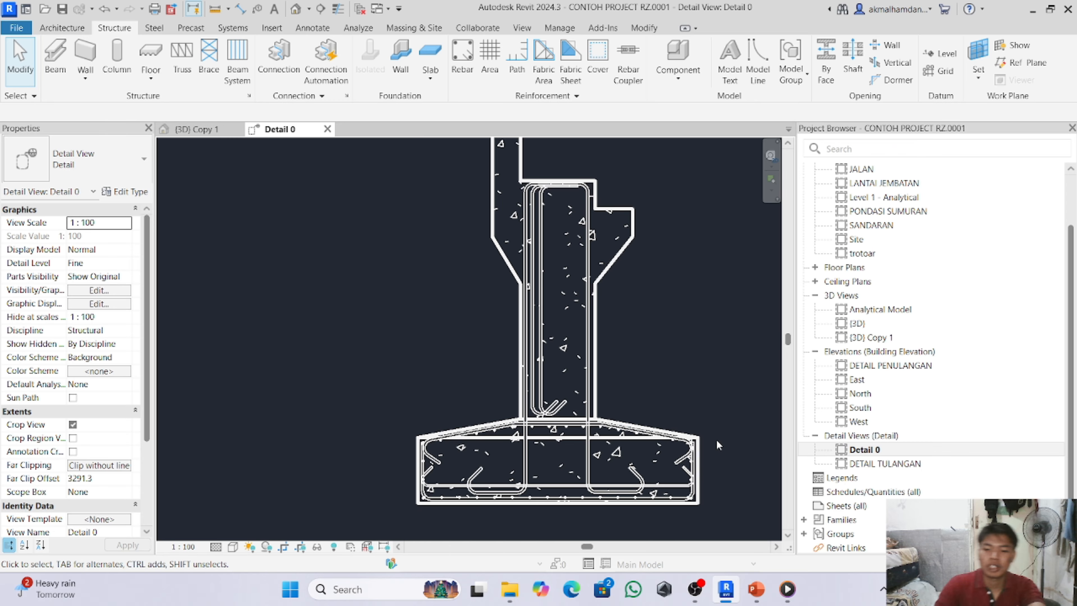
pyautogui.click(756, 591)
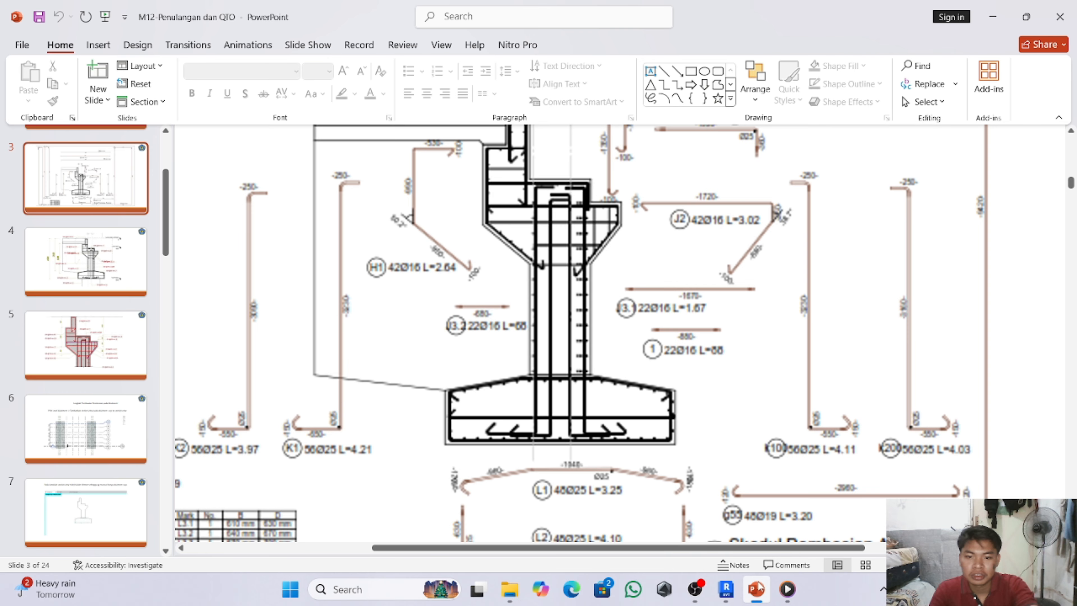
pyautogui.click(723, 599)
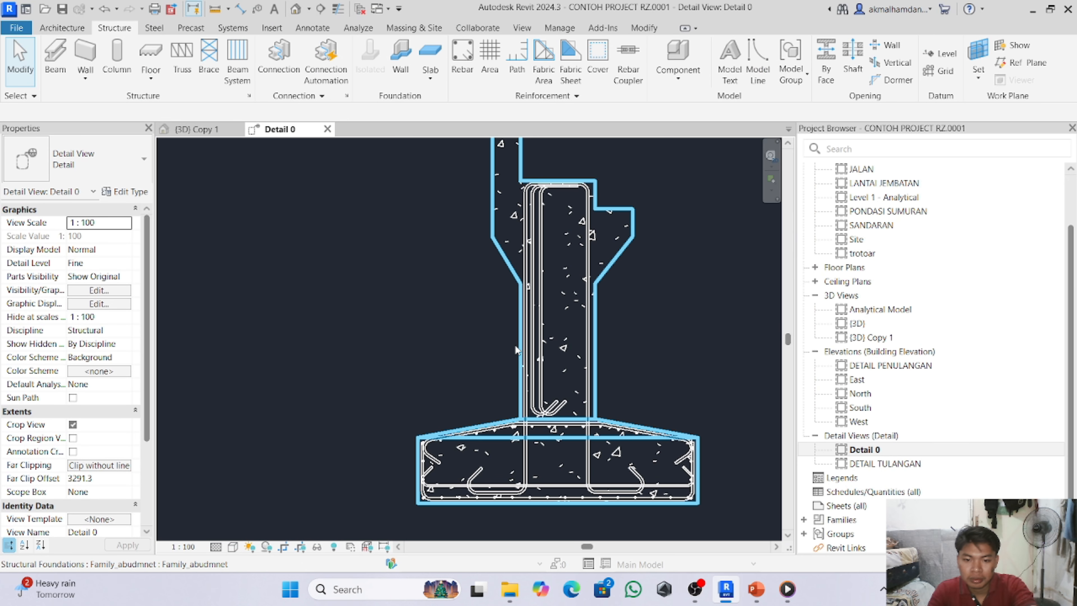
# - Move the second inner M_T9 bar across the stem until it sits just inside the right-face vertical bar
pyautogui.click(544, 353)
pyautogui.press('Right')
pyautogui.press('Right')
pyautogui.press('Right')
pyautogui.press('Right')
pyautogui.press('Right')
pyautogui.press('Right')
pyautogui.press('Right')
pyautogui.press('Right')
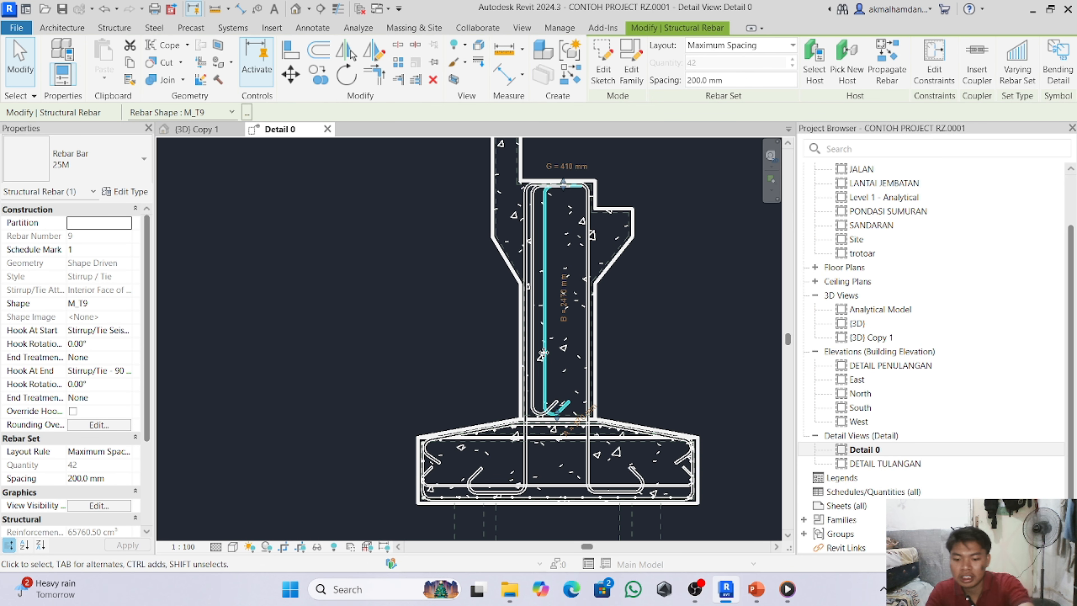
pyautogui.press('Right')
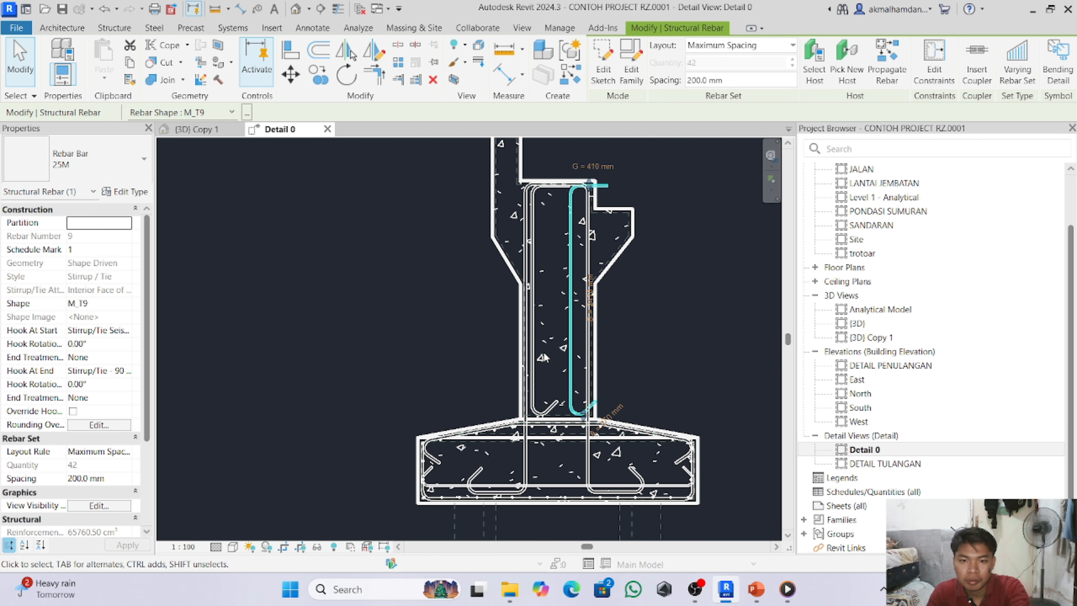
# - Nudge the remaining inner bar away from the left-face bar and extend its lower end down into the footing
pyautogui.click(532, 275)
pyautogui.press('Right')
pyautogui.press('Right')
pyautogui.press('Right')
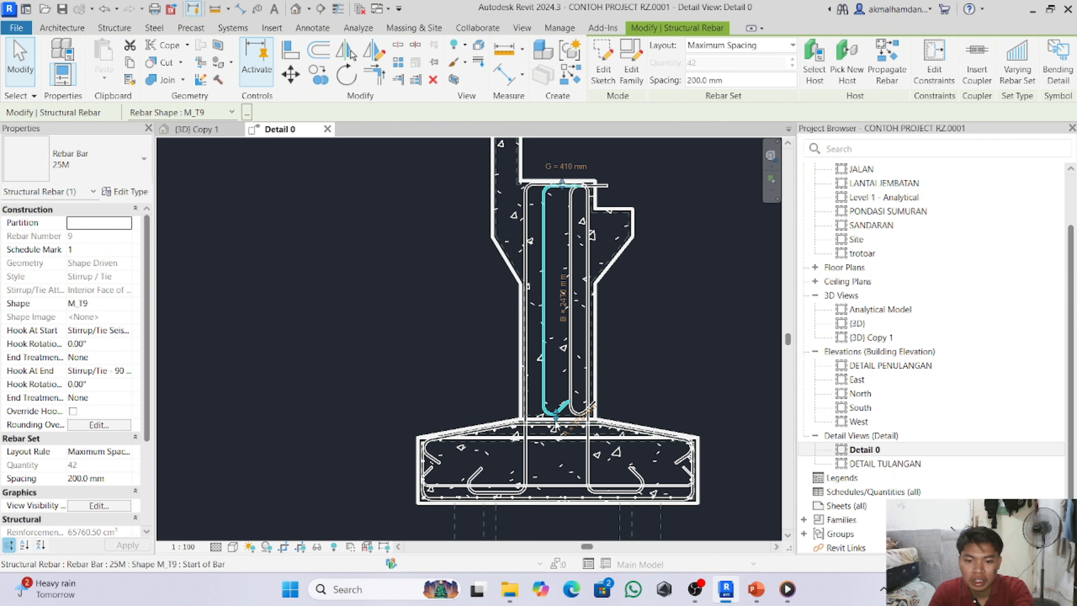
pyautogui.moveTo(555, 427); pyautogui.dragTo(560, 494)
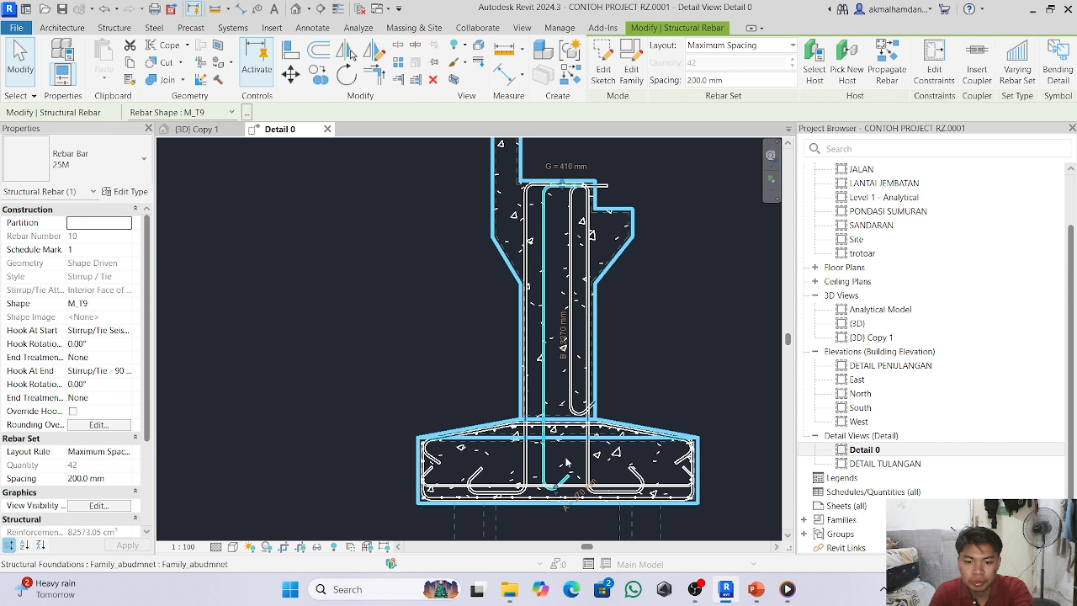
# - In the left inner bar's sketch, add a horizontal bottom leg about 508 mm long toward the left, flip its end hook upward, and finish the sketch
pyautogui.click(601, 69)
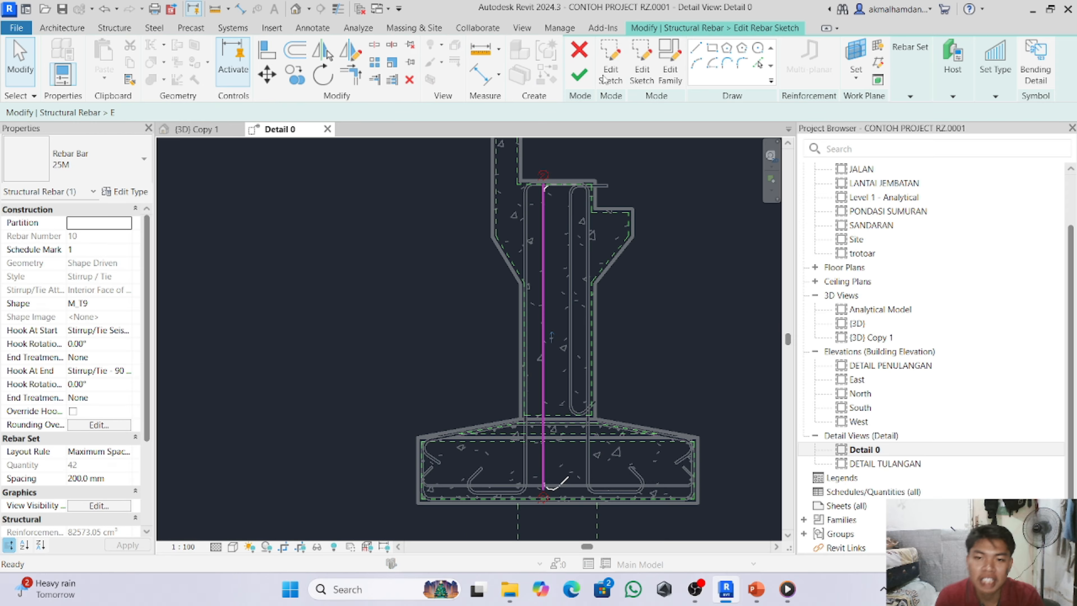
pyautogui.click(629, 48)
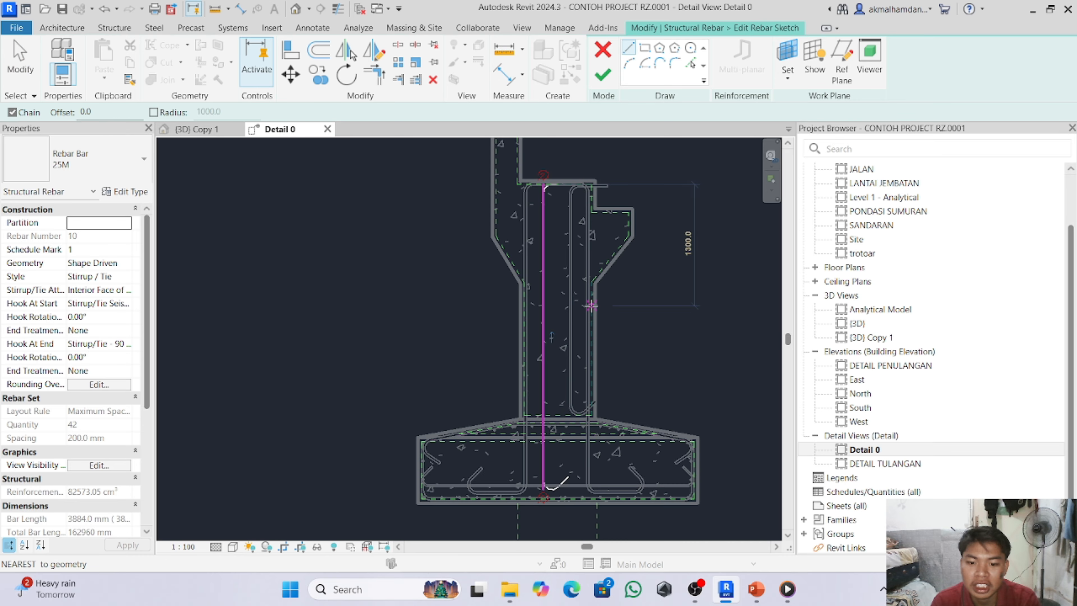
pyautogui.scroll(1, 553, 501)
pyautogui.scroll(2, 555, 502)
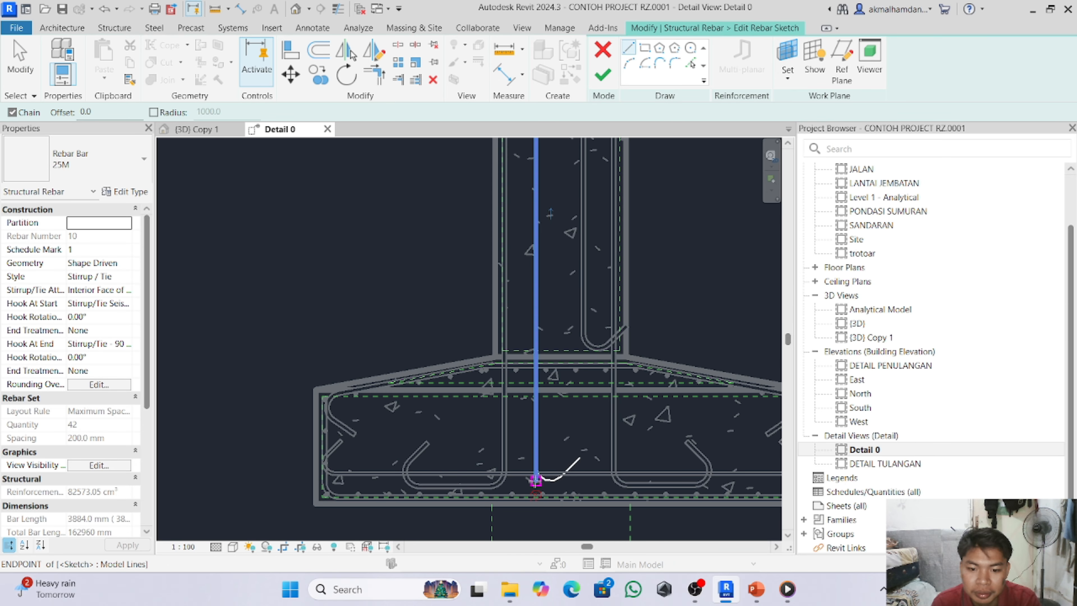
pyautogui.click(536, 480)
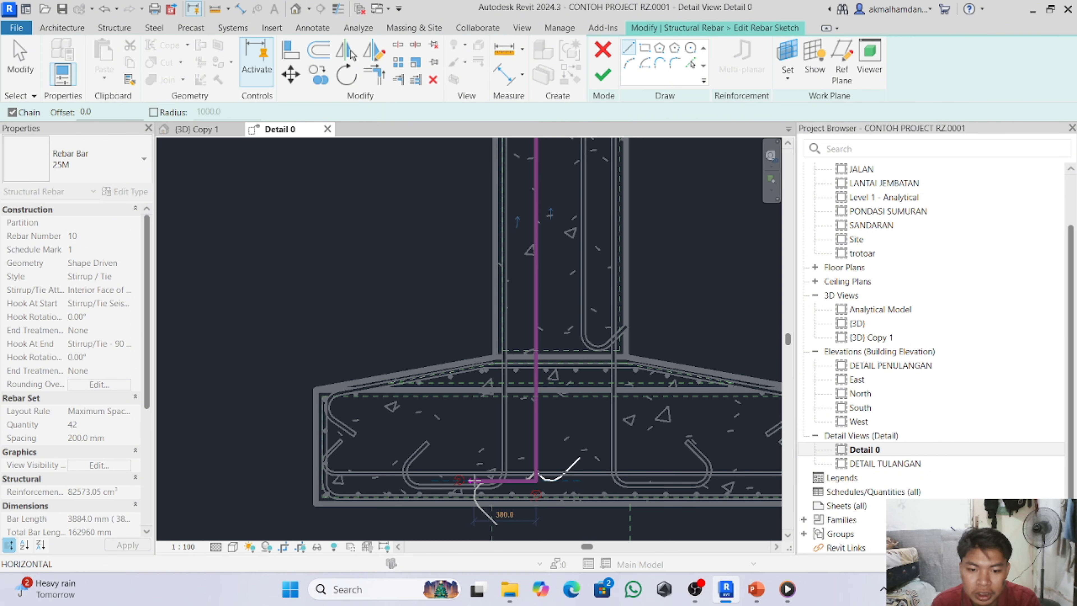
pyautogui.click(454, 480)
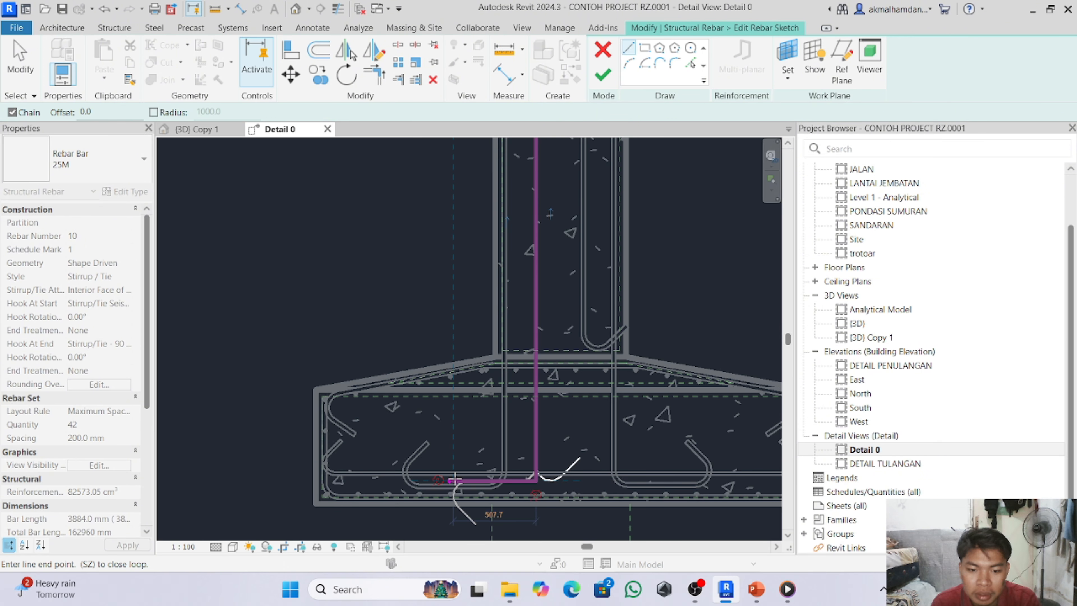
pyautogui.press('Escape')
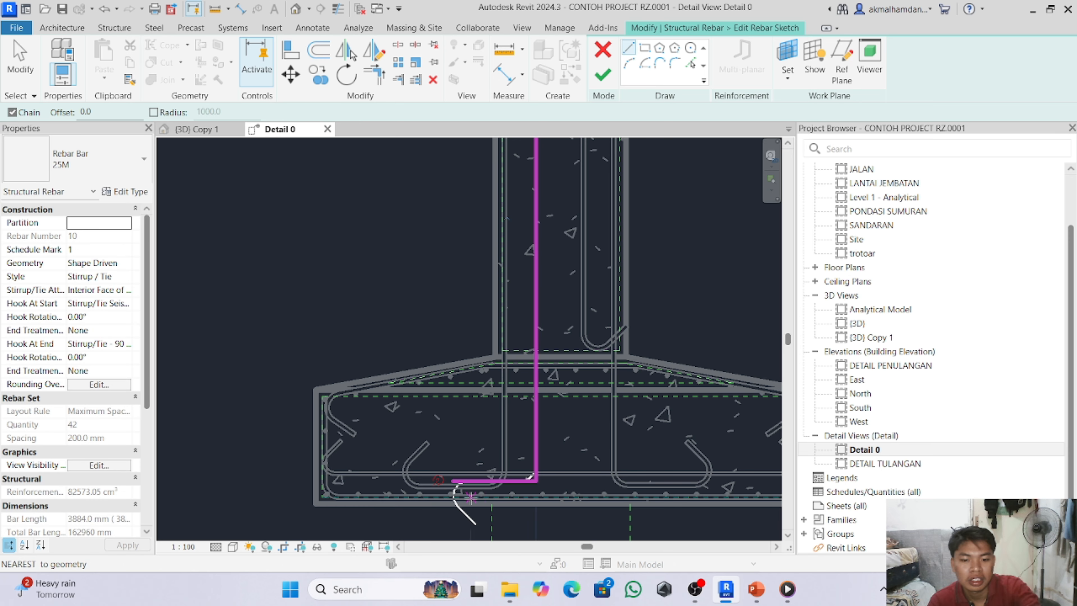
pyautogui.press('Escape')
pyautogui.click(443, 481)
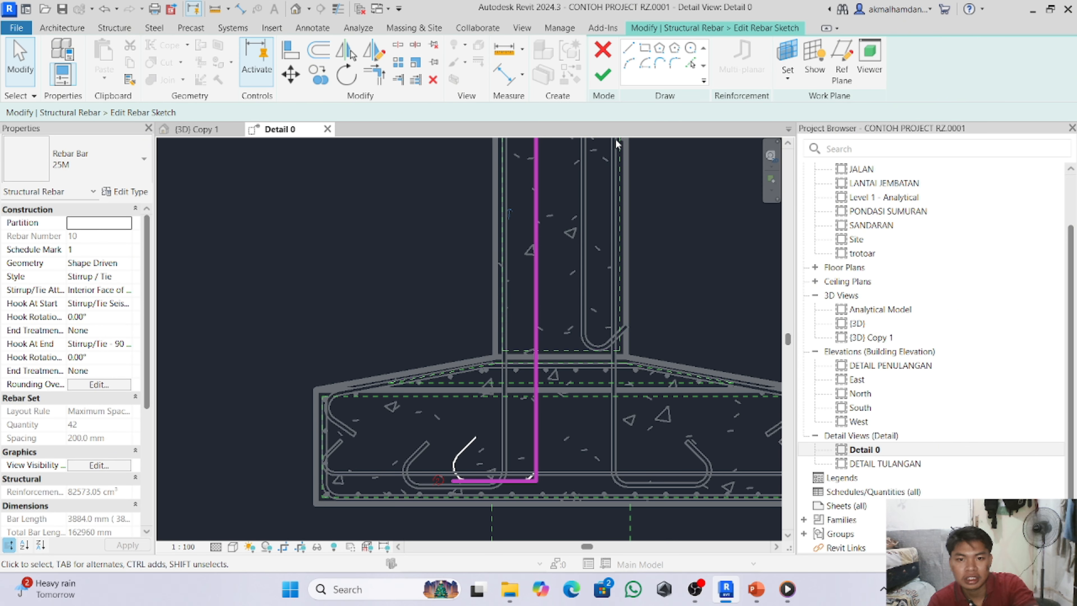
pyautogui.click(603, 75)
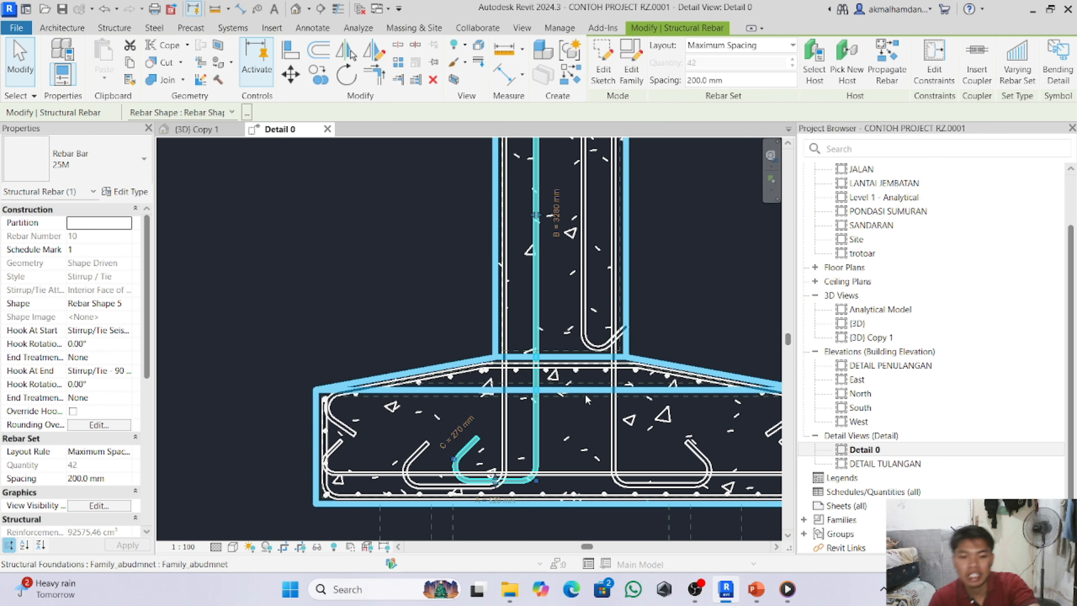
# - Extend the right inner bar down into the footing and sketch a horizontal bottom leg about 517 mm long toward the right
pyautogui.click(592, 346)
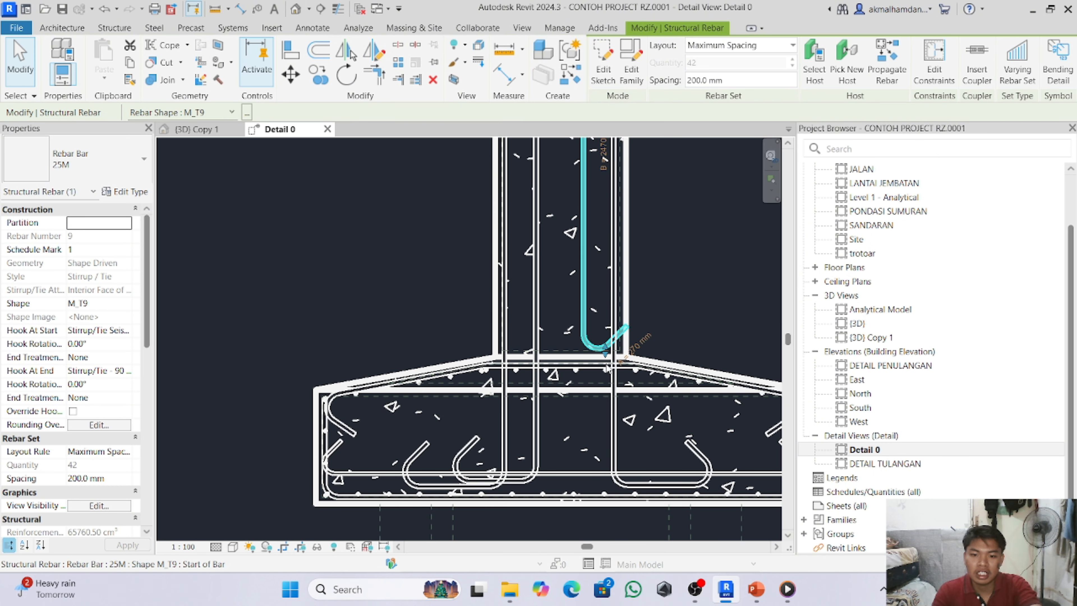
pyautogui.moveTo(607, 358); pyautogui.dragTo(609, 486)
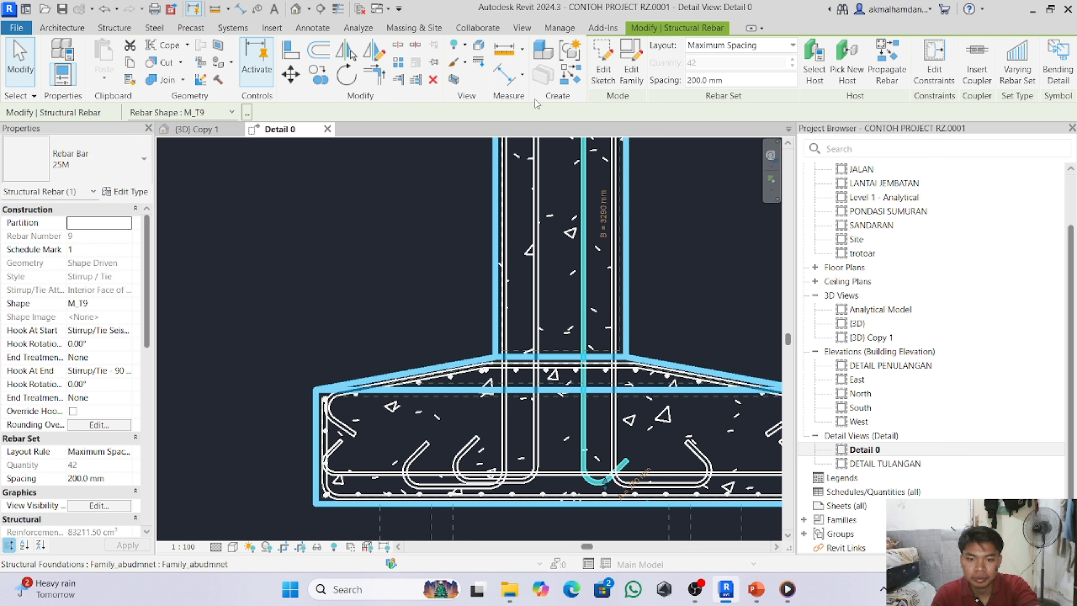
pyautogui.click(605, 64)
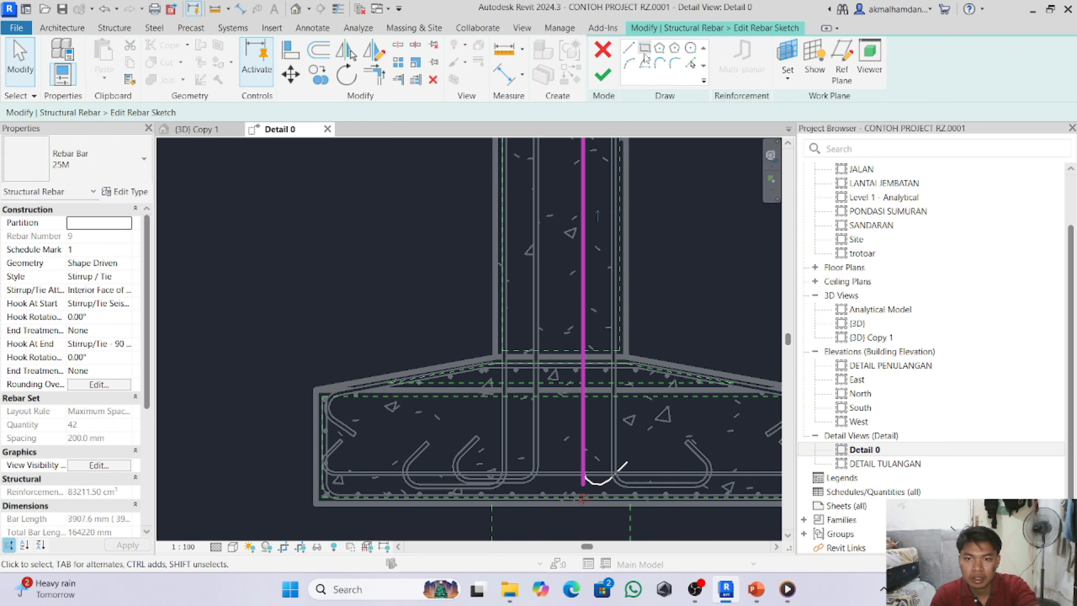
pyautogui.click(629, 48)
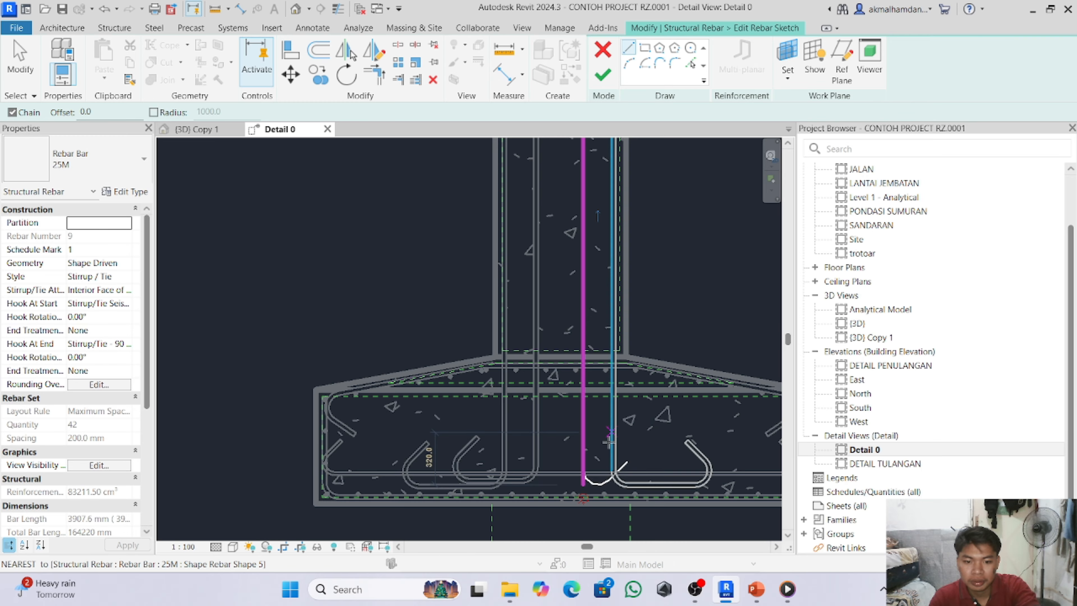
pyautogui.click(583, 484)
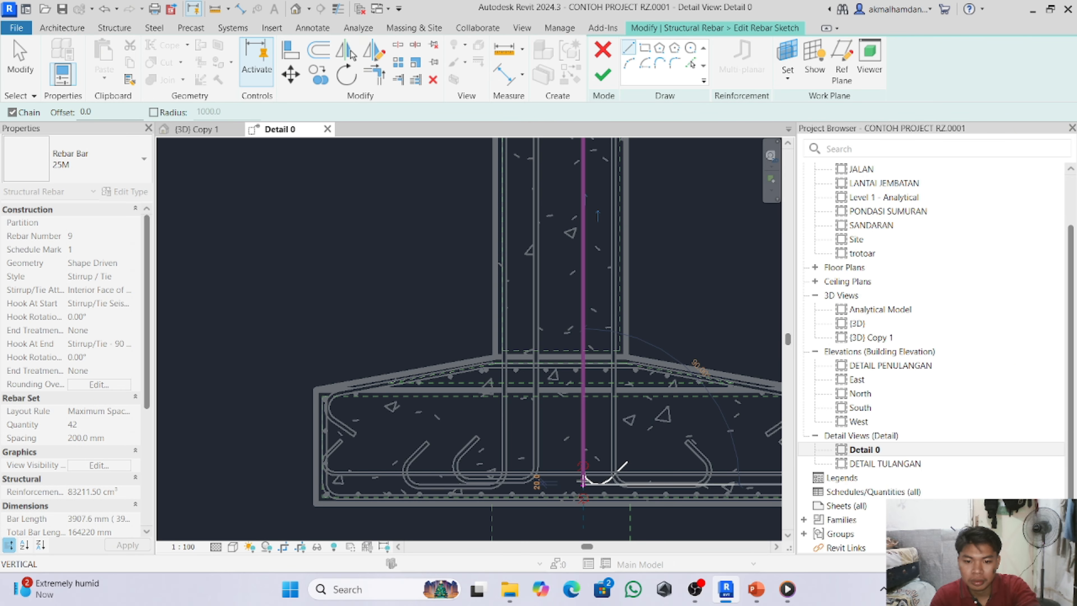
pyautogui.click(668, 484)
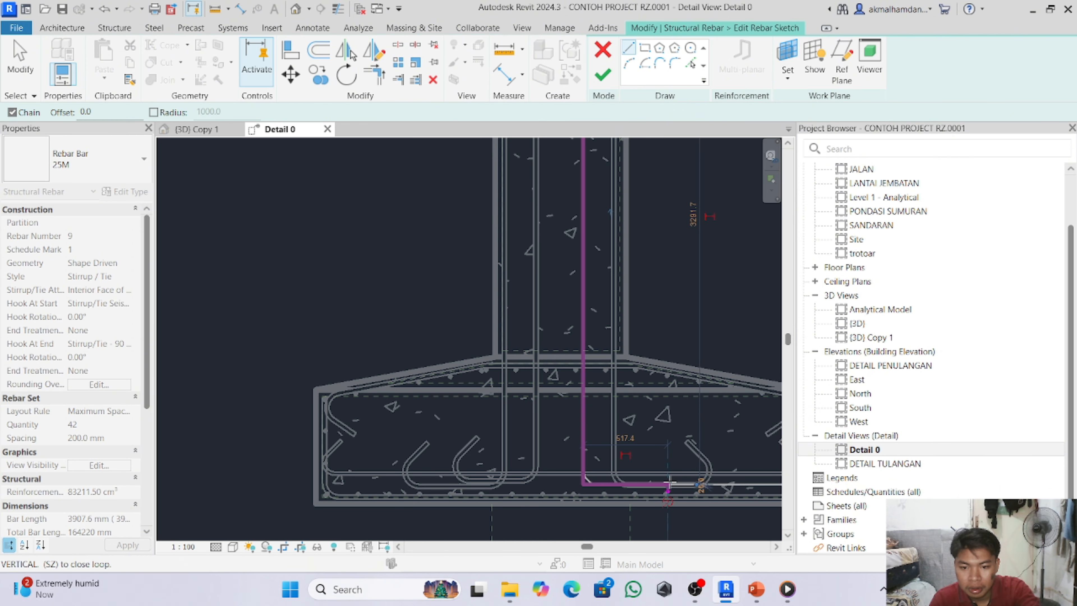
pyautogui.press('Escape')
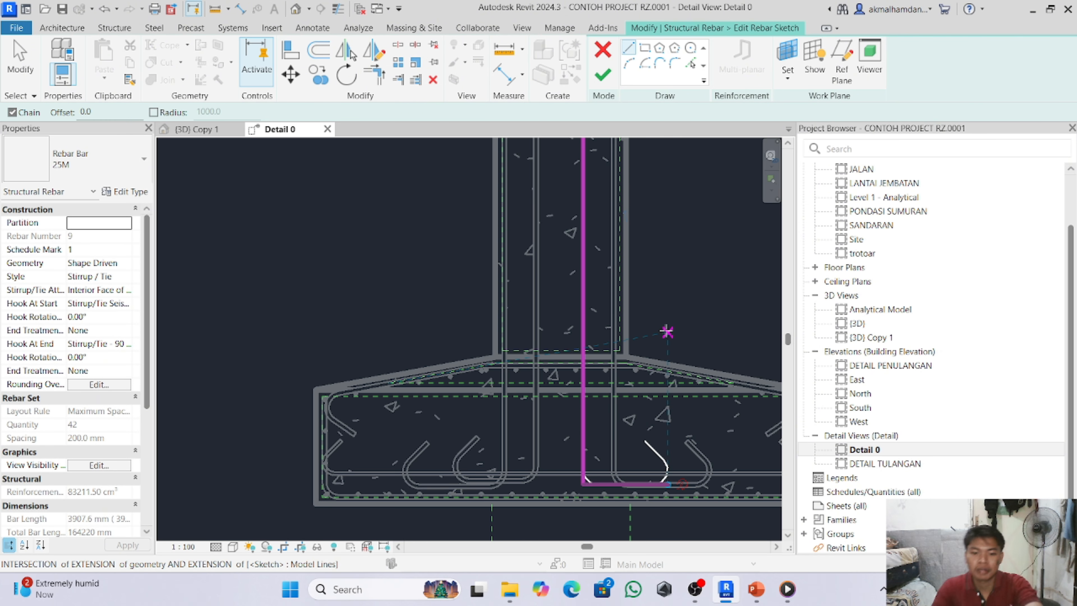
# - Flip the right inner bar's top hook inward over the stem and finish the sketch
pyautogui.scroll(-2, 551, 467)
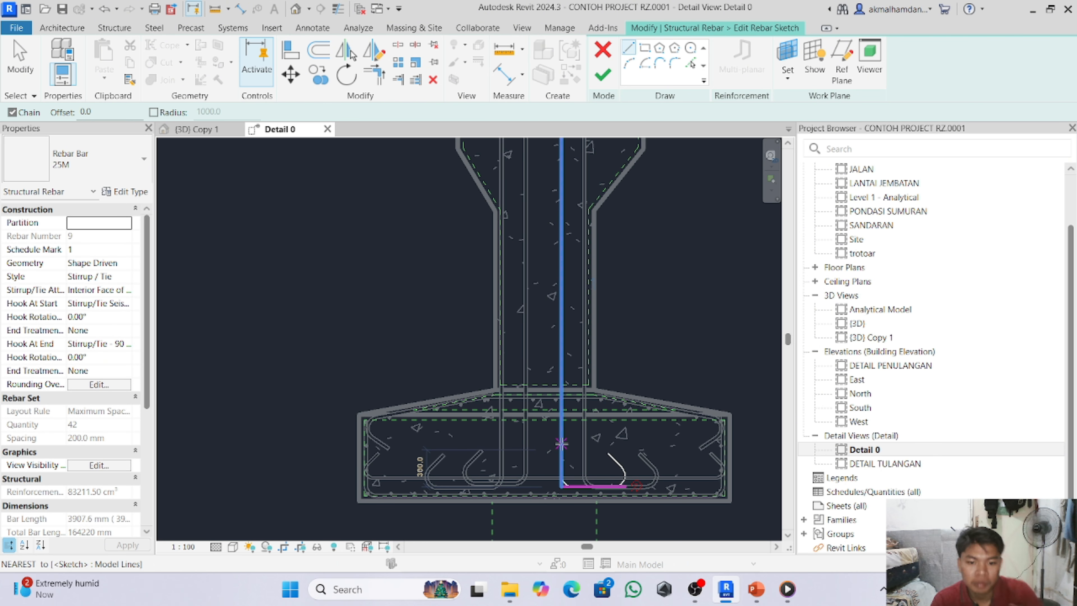
pyautogui.press('Escape')
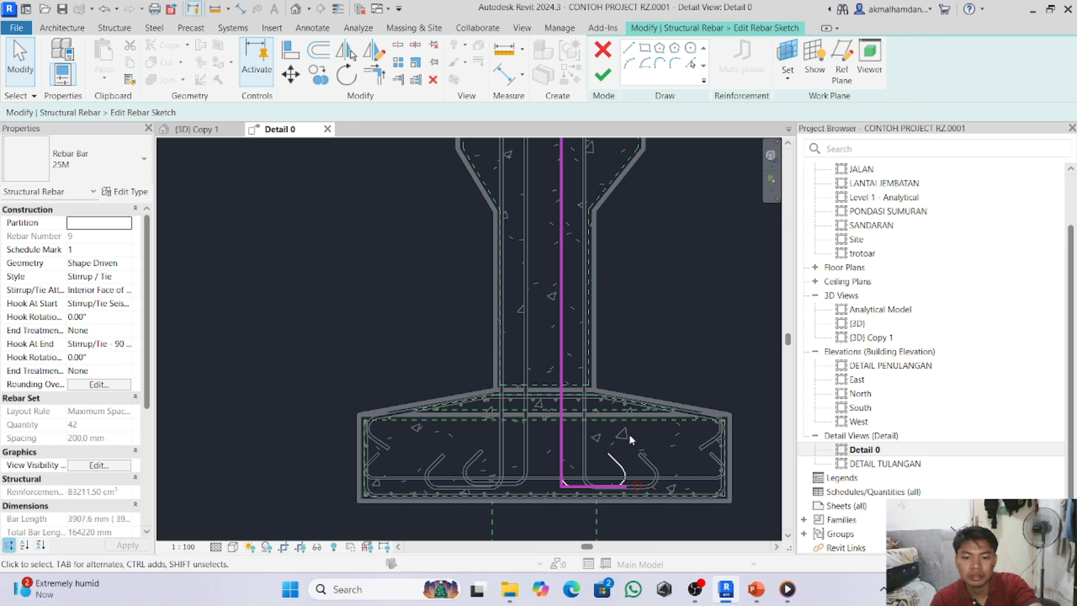
pyautogui.scroll(-2, 584, 365)
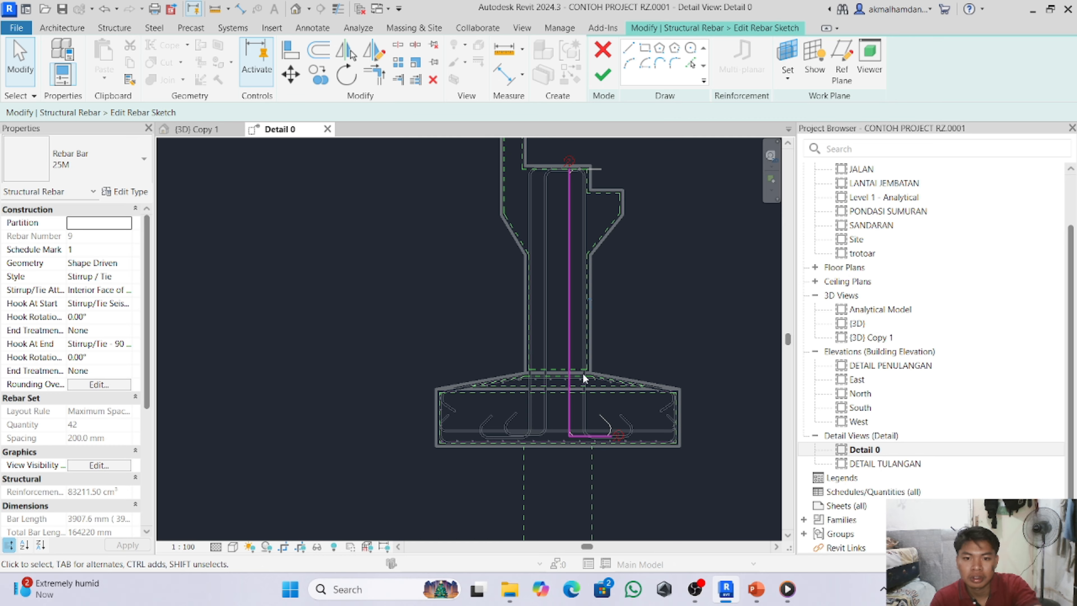
pyautogui.scroll(1, 576, 137)
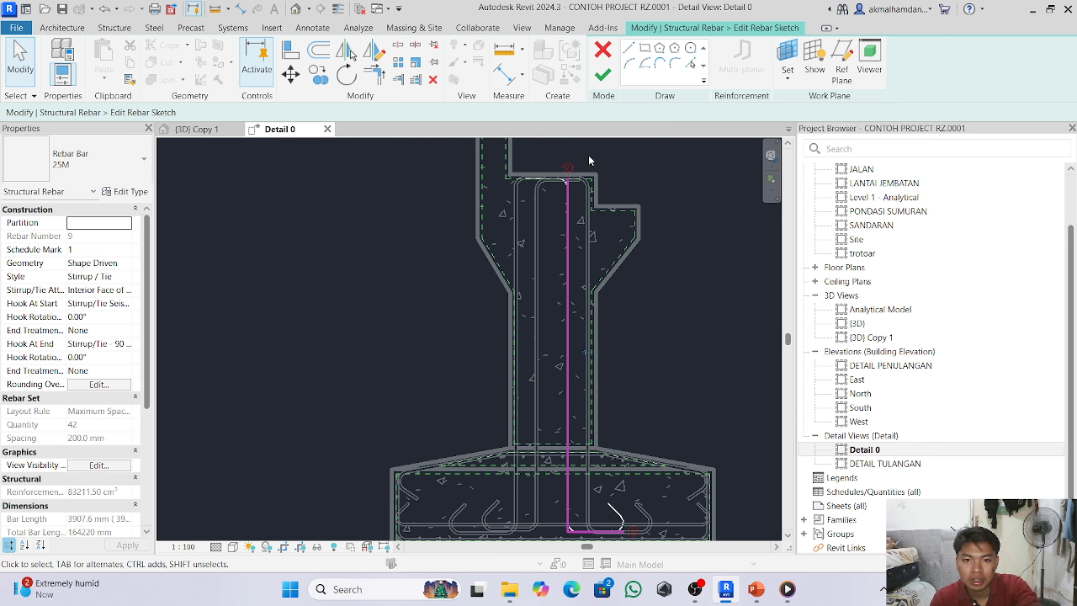
pyautogui.click(602, 75)
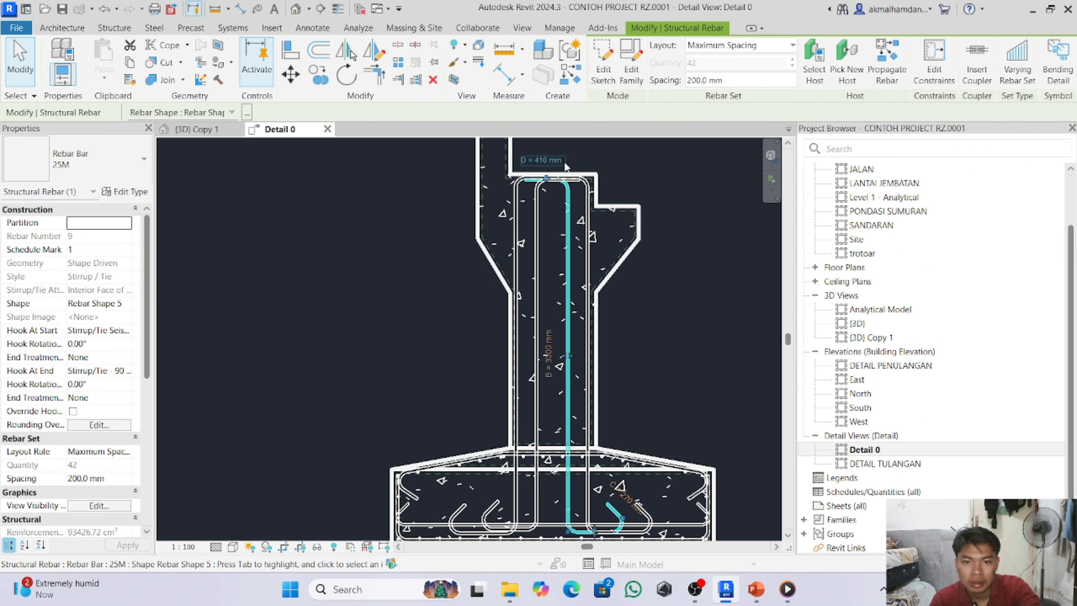
# - Nudge the right inner bar slightly downward and lower its top hook a little below the neighbouring bars' hooks
pyautogui.scroll(1, 550, 162)
pyautogui.scroll(1, 546, 162)
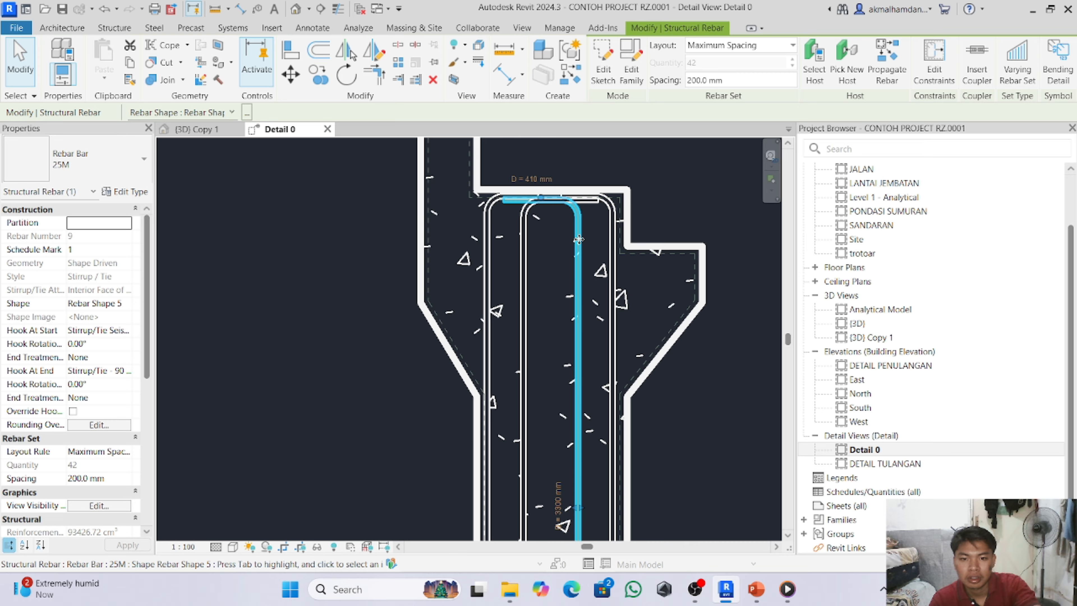
pyautogui.press('Down')
pyautogui.press('Down')
pyautogui.press('Down')
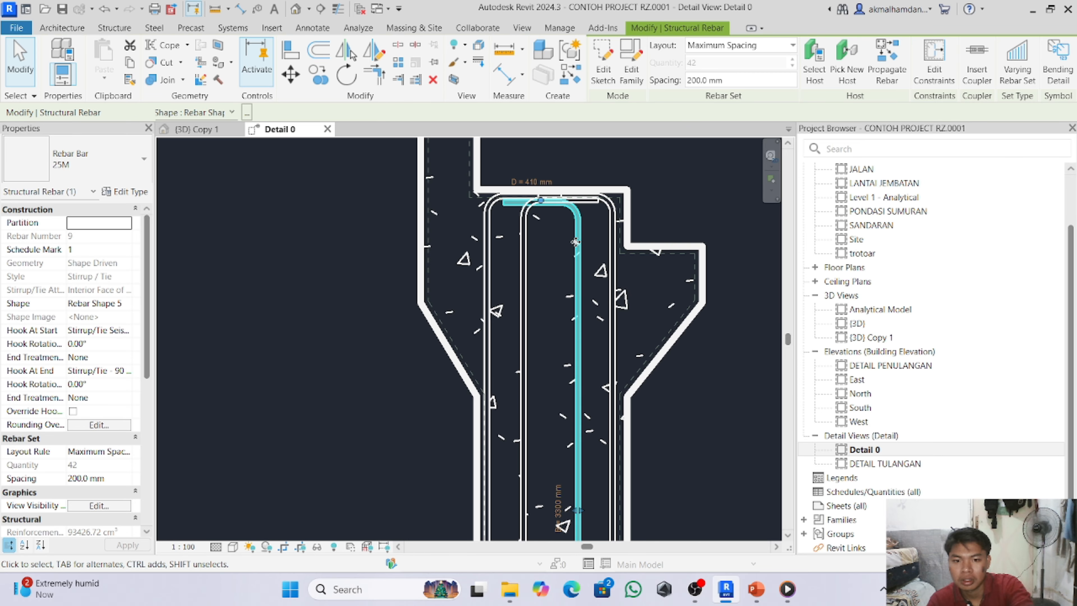
pyautogui.scroll(-4, 576, 242)
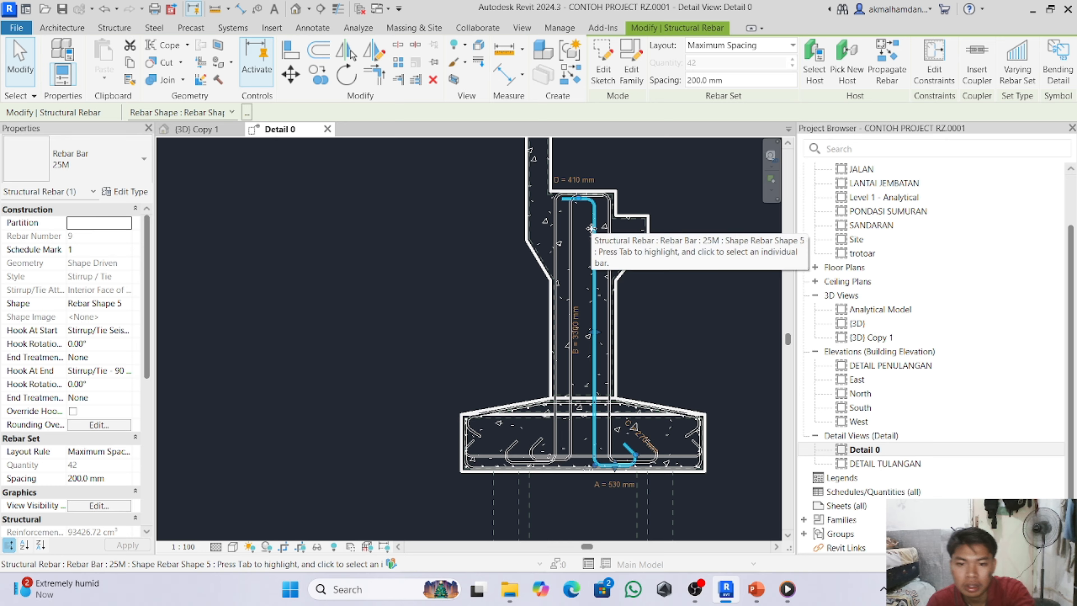
pyautogui.scroll(4, 583, 199)
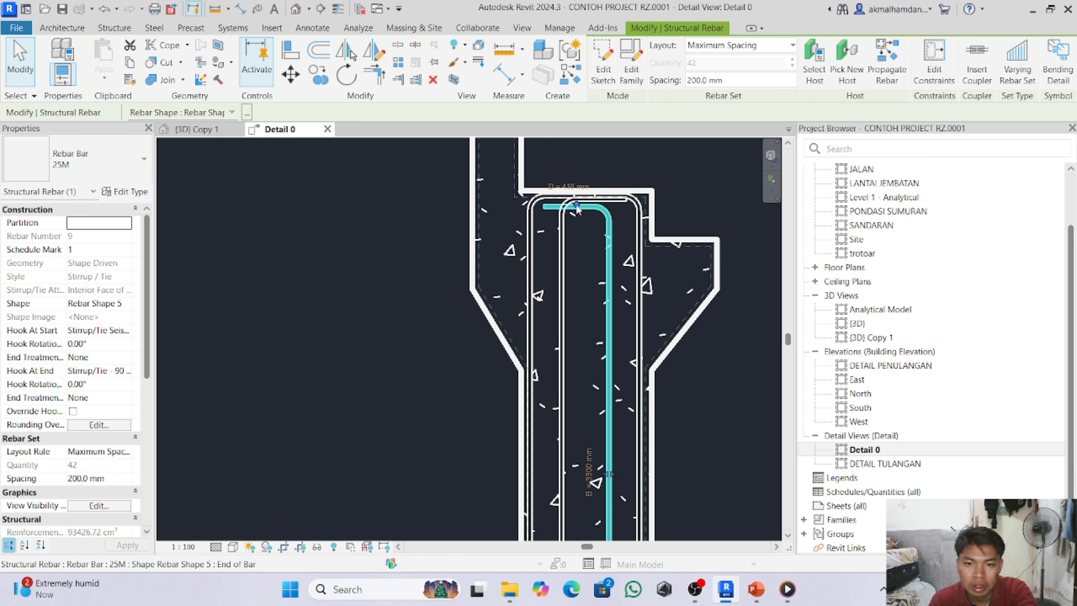
pyautogui.moveTo(577, 208)
pyautogui.mouseDown()
pyautogui.moveTo(583, 218)
pyautogui.moveTo(578, 209)
pyautogui.mouseUp()
pyautogui.scroll(-2, 578, 231)
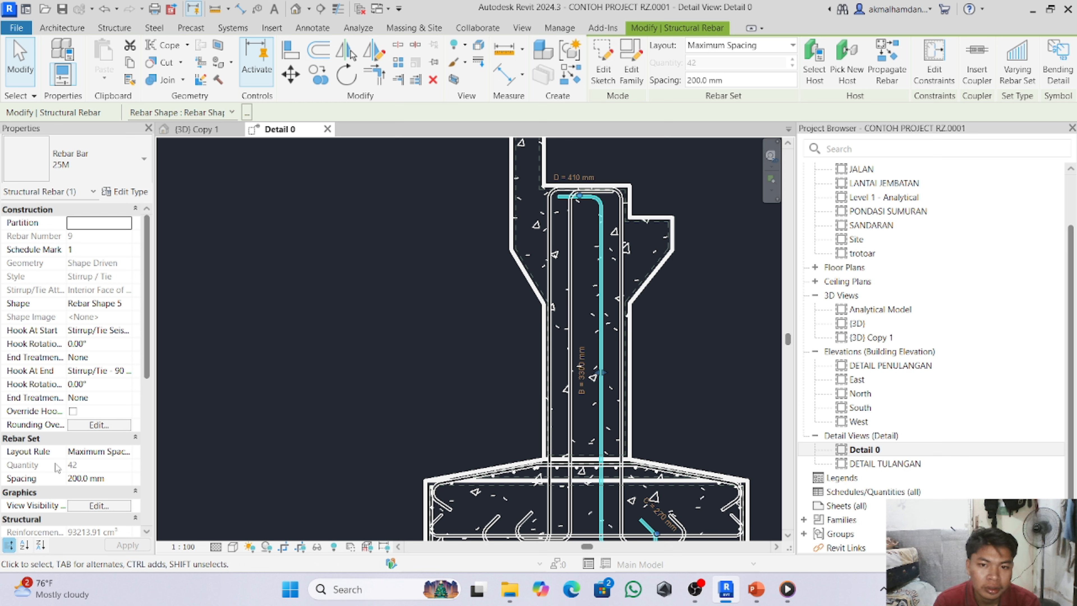
# - Set the right inner bar's start hook to Stirrup/Tie - 90 deg
pyautogui.scroll(-3, 89, 465)
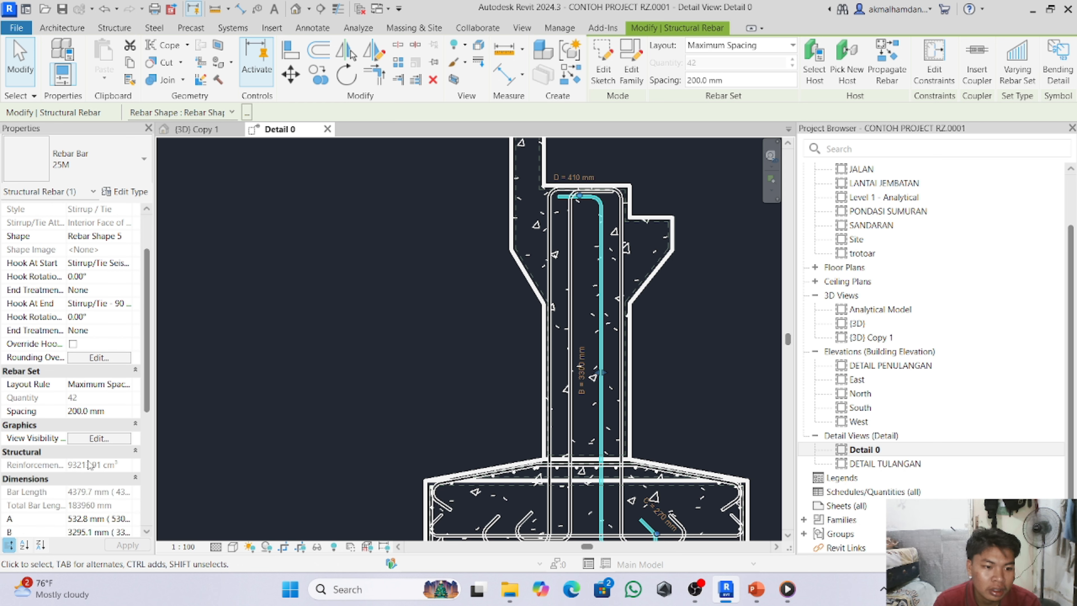
pyautogui.scroll(-7, 90, 465)
pyautogui.scroll(10, 89, 466)
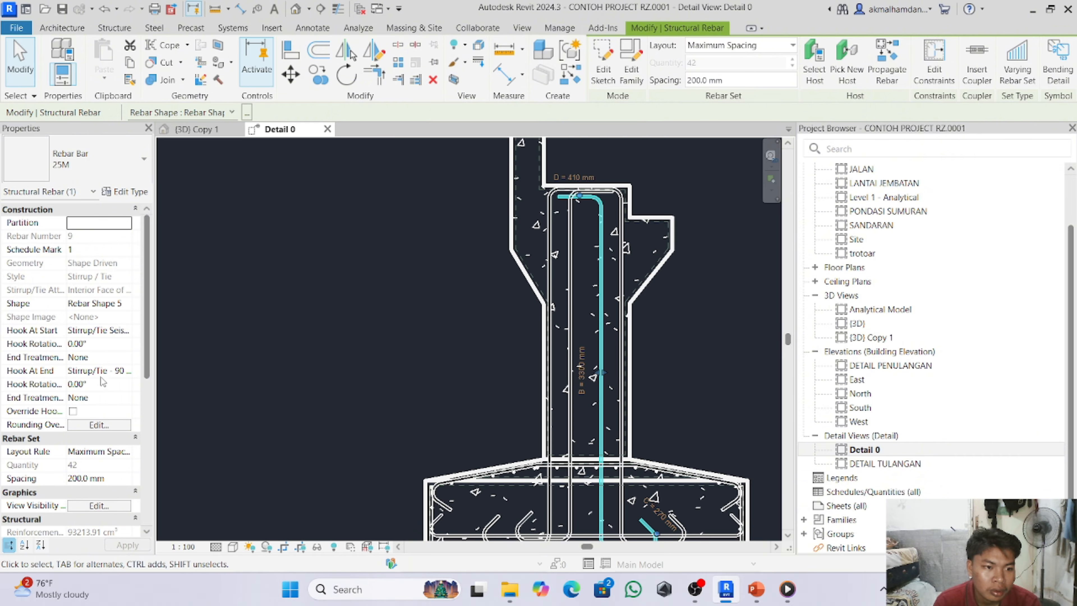
pyautogui.click(118, 331)
pyautogui.click(126, 331)
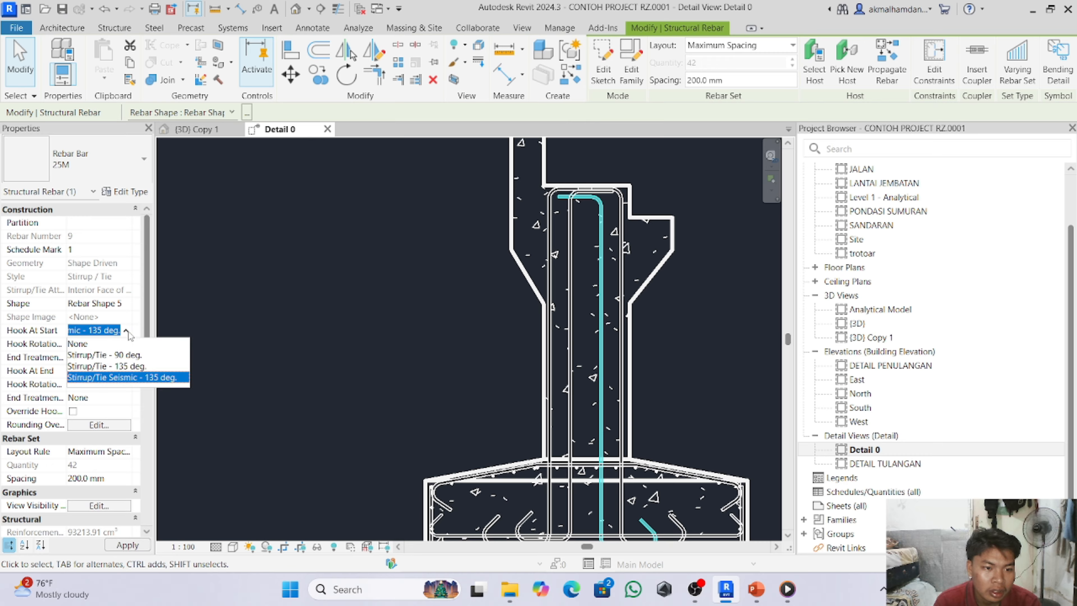
pyautogui.click(129, 356)
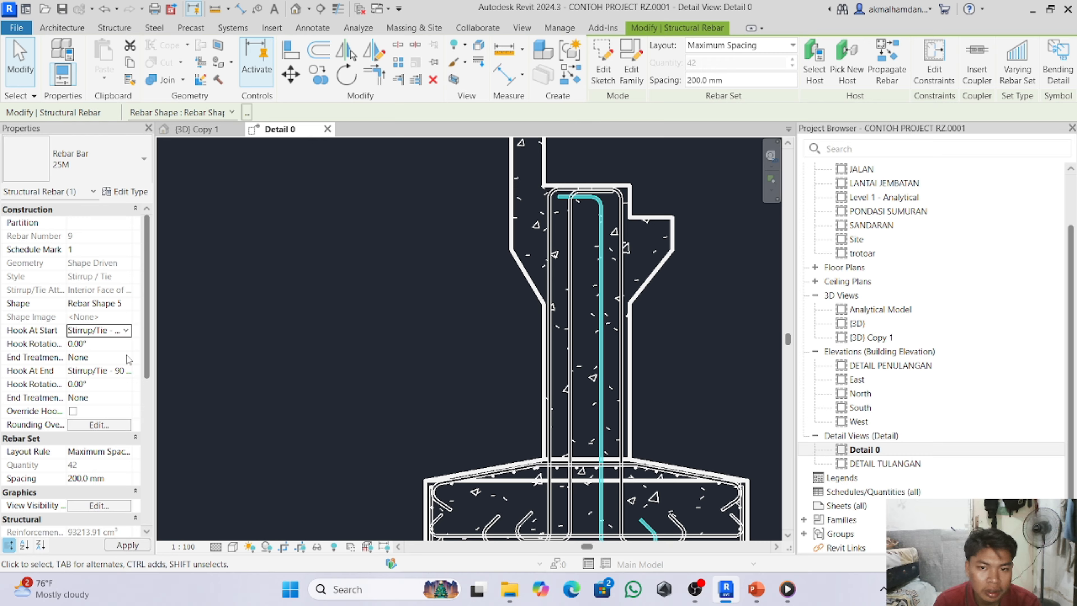
# - Review the right inner bar's end hook options and return its start hook to Stirrup/Tie Seismic - 135 deg
pyautogui.click(129, 370)
pyautogui.click(126, 370)
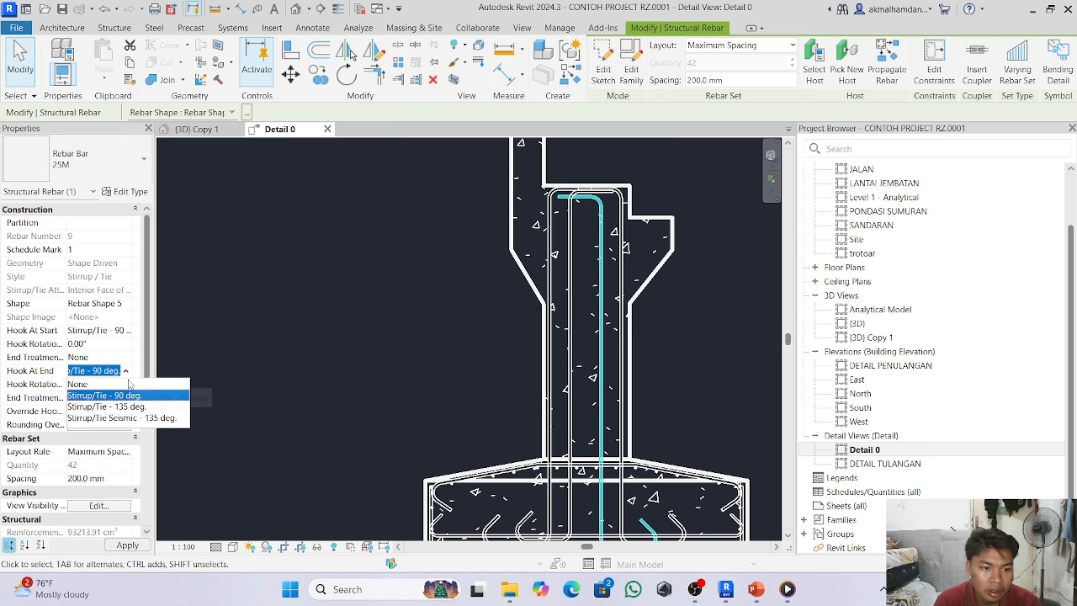
pyautogui.click(130, 342)
pyautogui.click(127, 331)
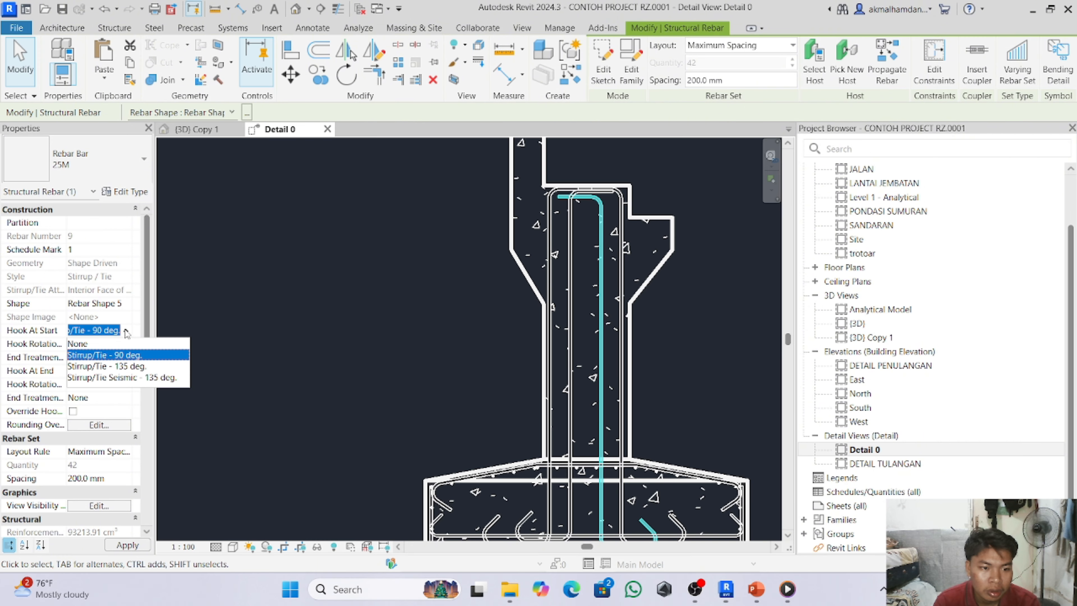
pyautogui.click(273, 360)
pyautogui.scroll(-2, 320, 431)
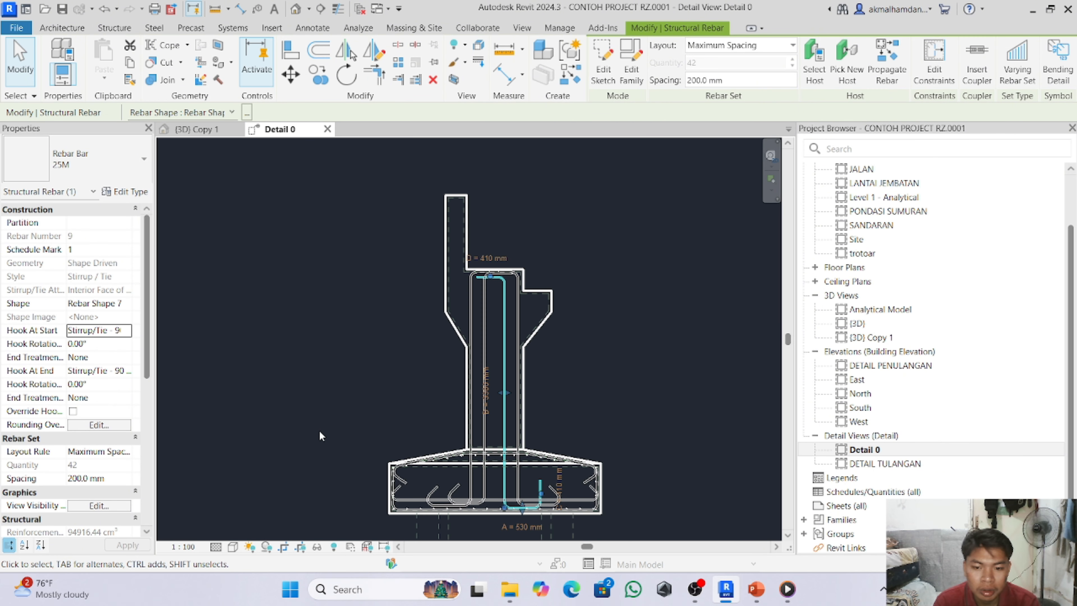
pyautogui.scroll(2, 320, 436)
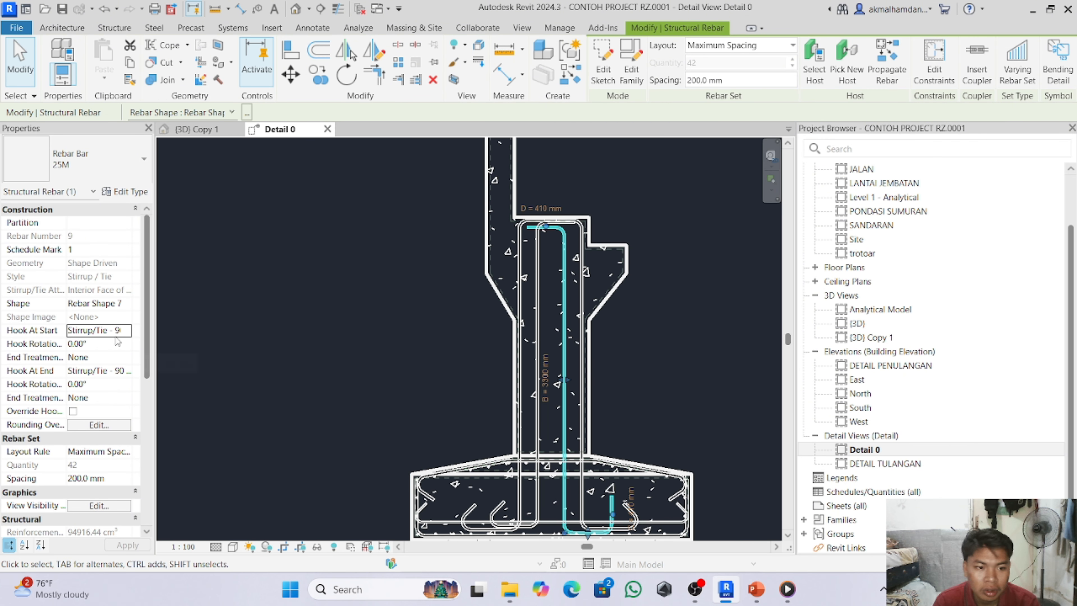
pyautogui.scroll(-2, 126, 340)
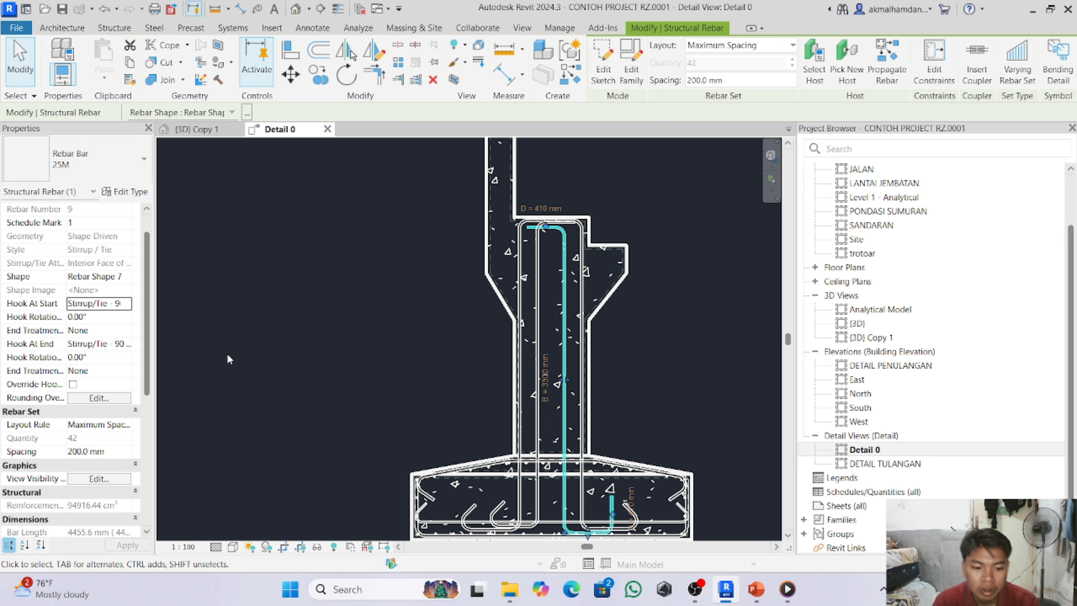
pyautogui.click(221, 362)
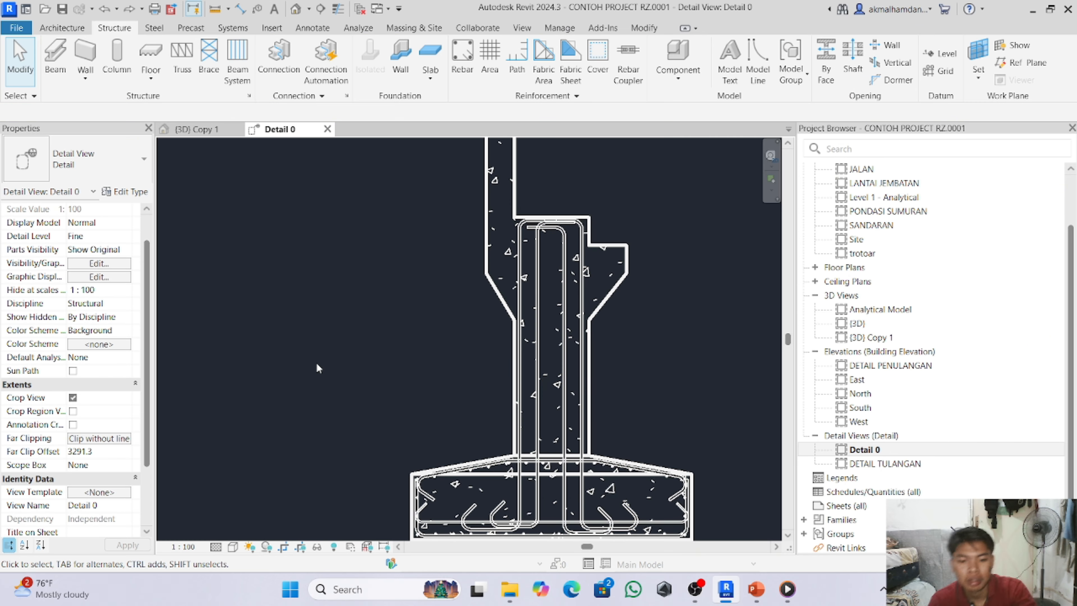
# - Check the vertical bar counts in the PowerPoint drawing and set the left inner bar set in Revit to Fixed Number with quantity 58
pyautogui.scroll(-1, 318, 368)
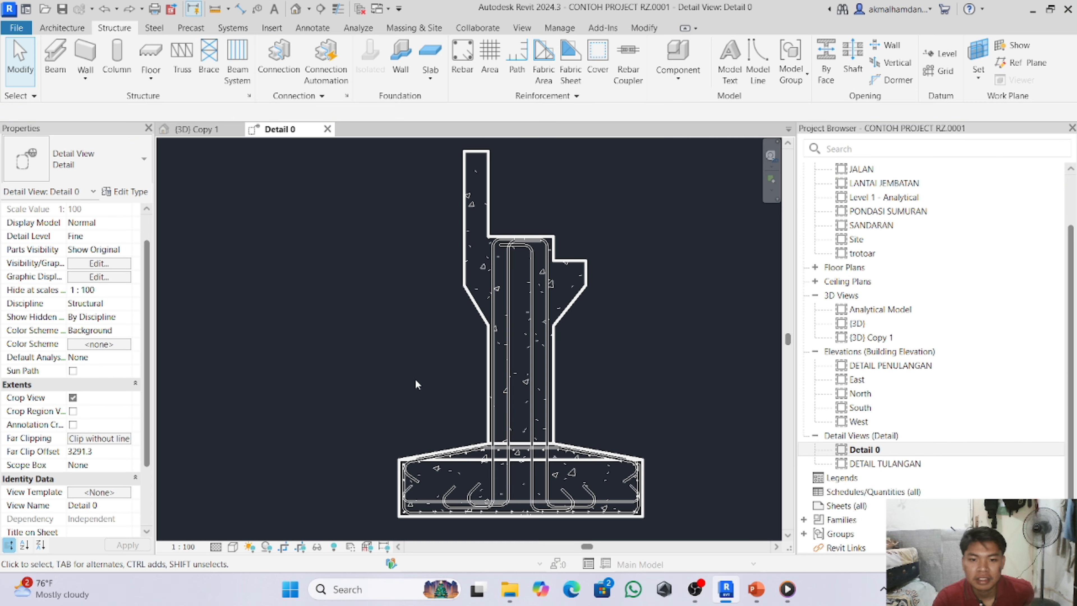
pyautogui.click(510, 350)
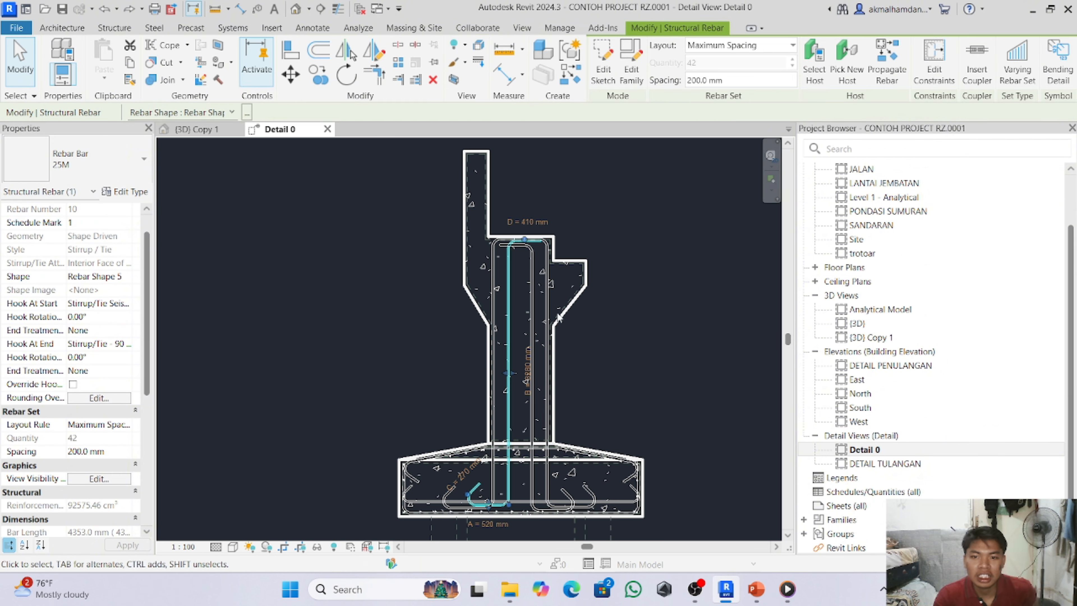
pyautogui.click(756, 590)
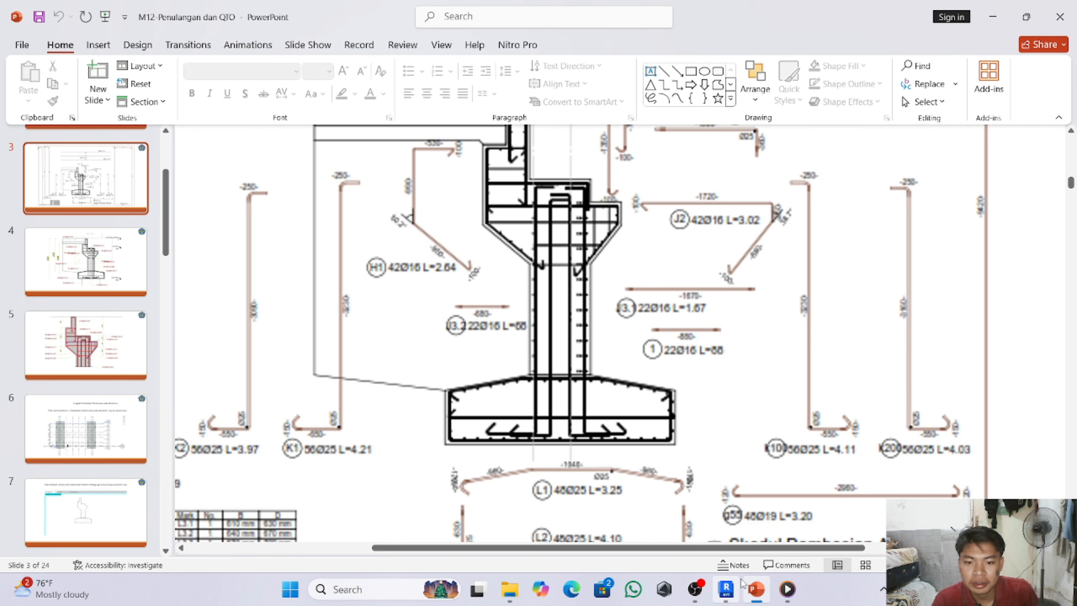
pyautogui.moveTo(736, 581)
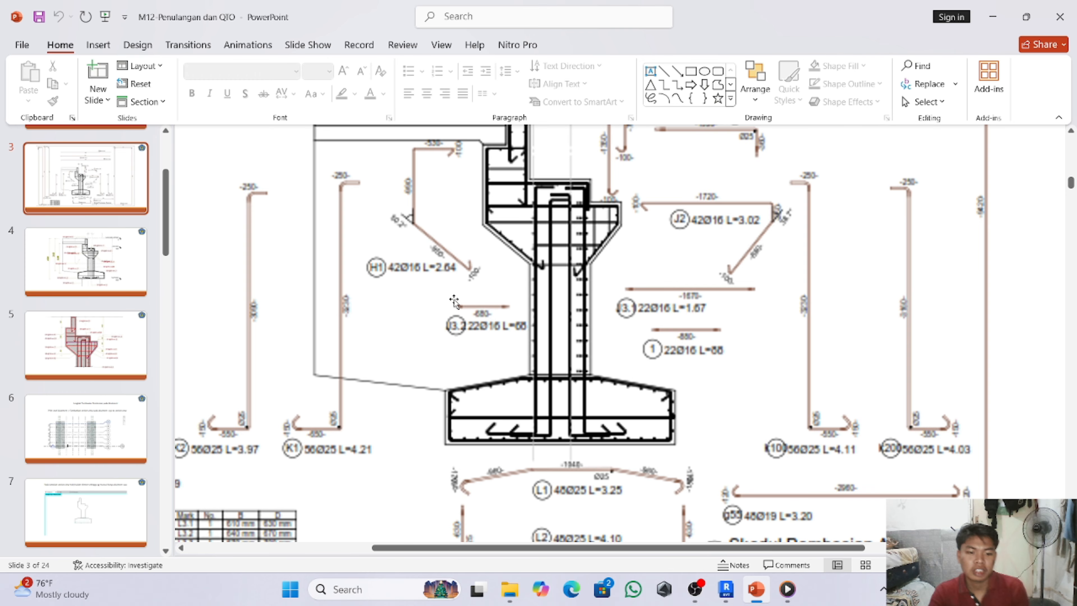
pyautogui.click(726, 589)
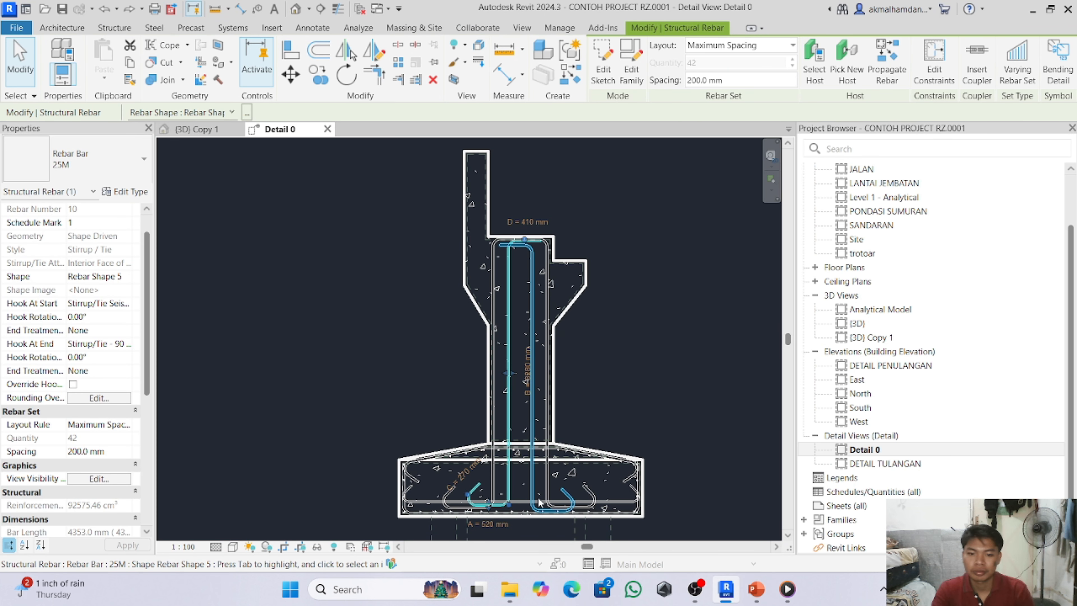
pyautogui.click(758, 45)
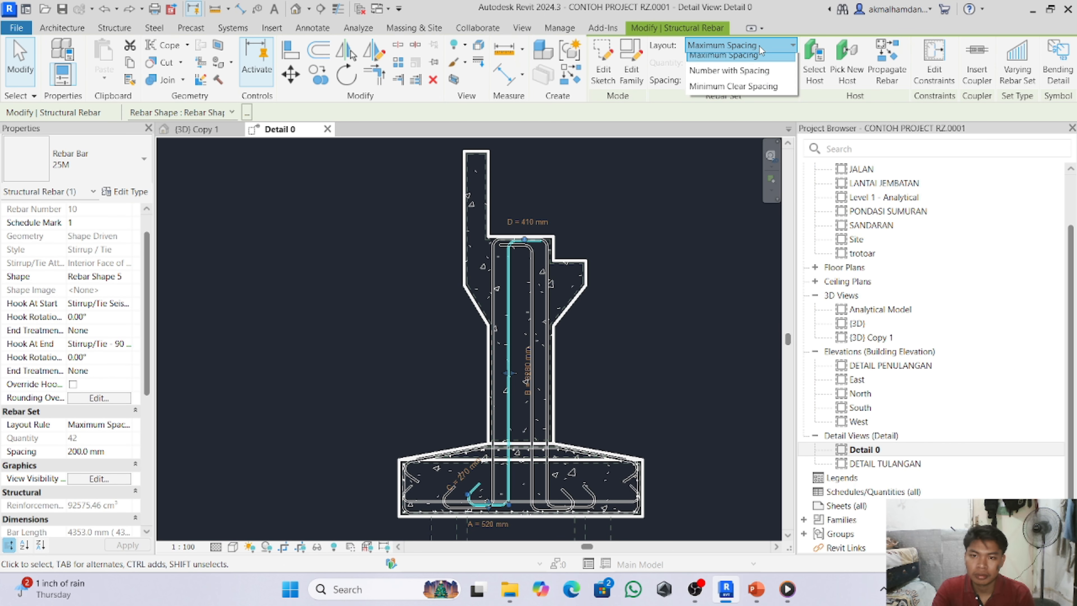
pyautogui.click(736, 78)
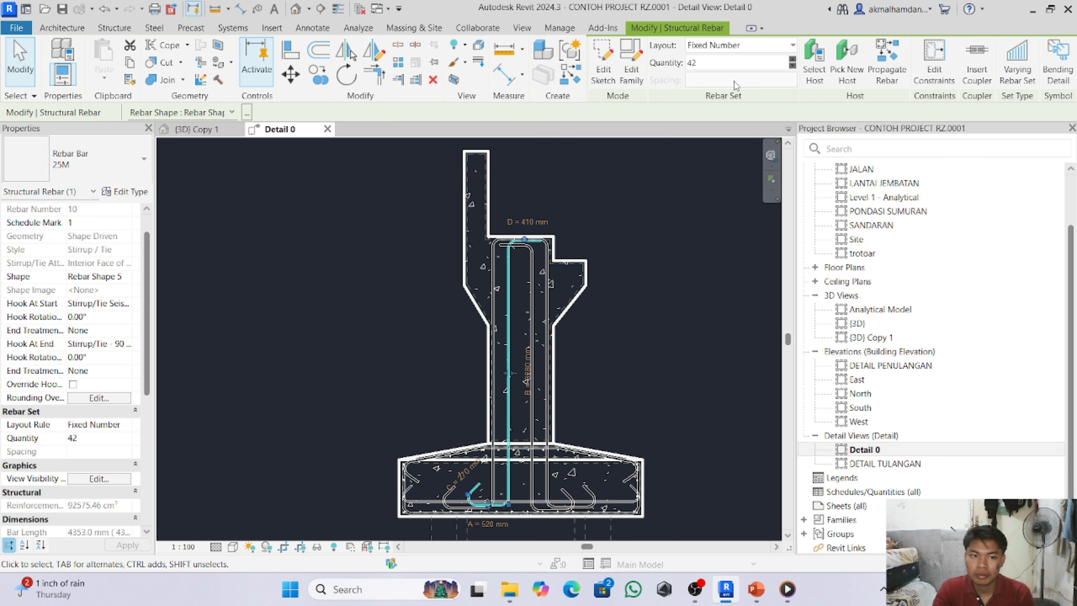
pyautogui.click(733, 63)
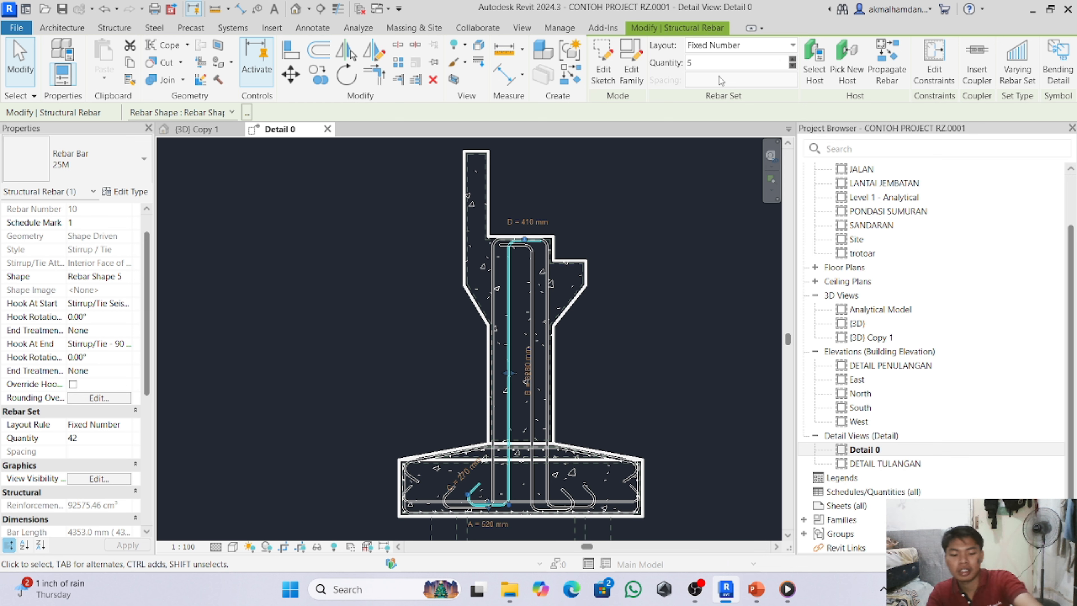
pyautogui.press('Return')
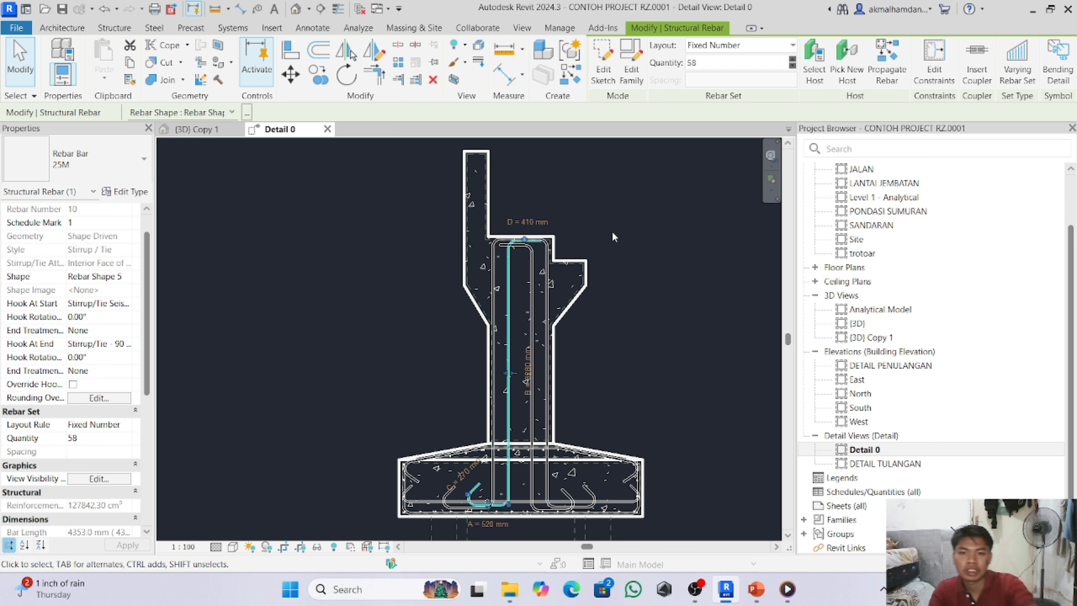
# - Set the right inner bar set's layout to Fixed Number with a quantity of 58
pyautogui.click(531, 351)
pyautogui.click(532, 312)
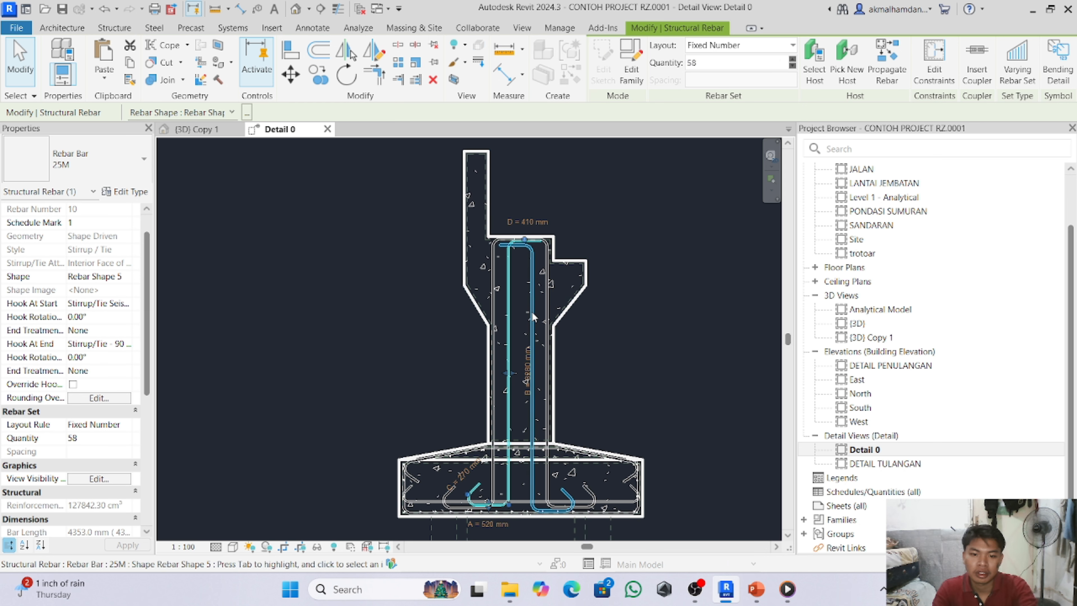
pyautogui.click(532, 281)
pyautogui.click(755, 48)
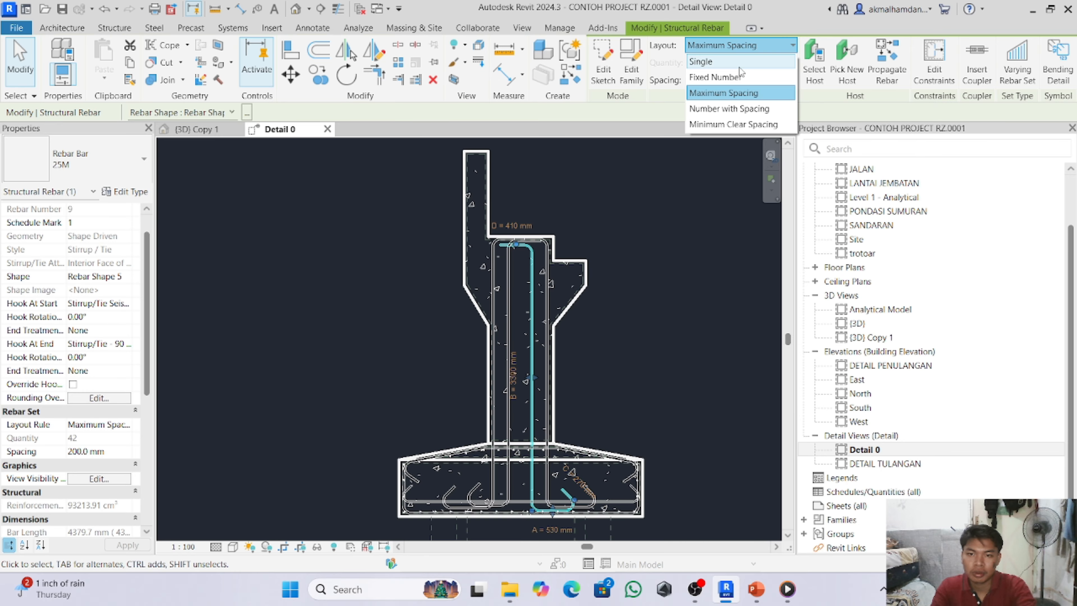
pyautogui.click(732, 77)
pyautogui.click(726, 68)
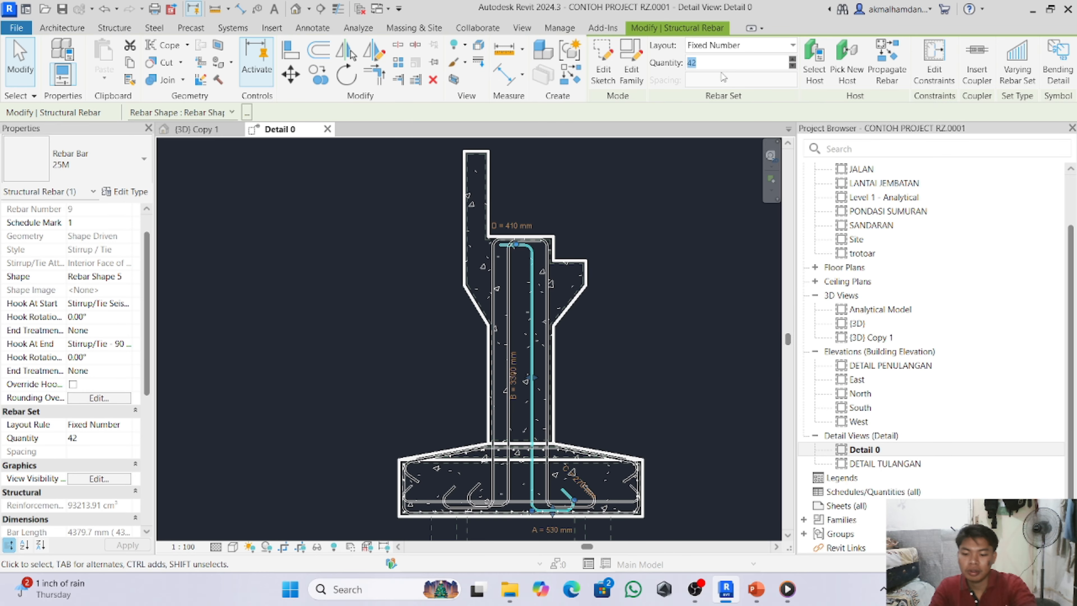
pyautogui.write('58')
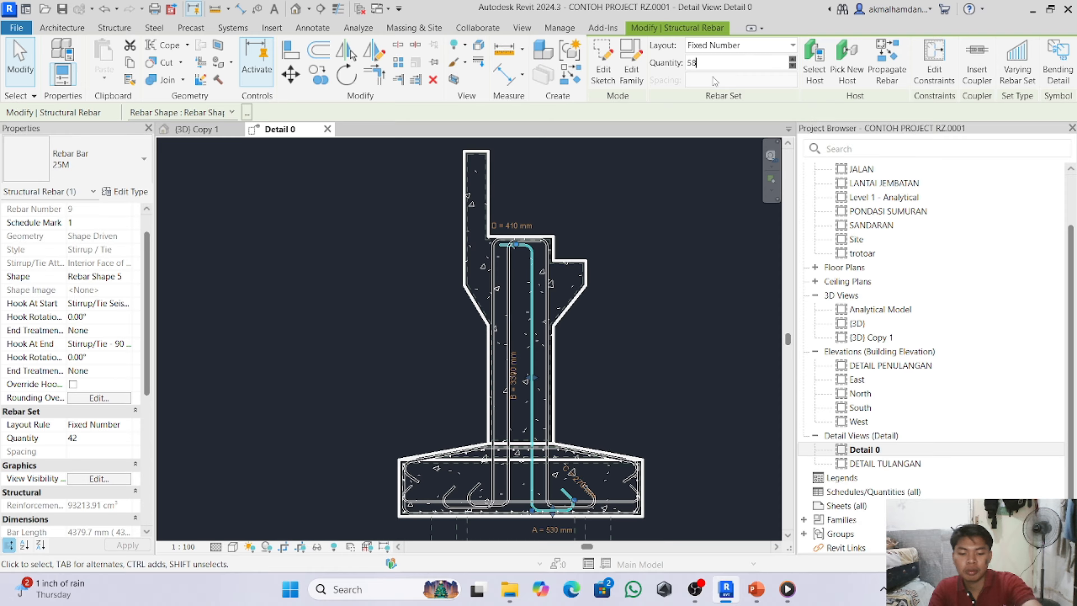
pyautogui.press('Return')
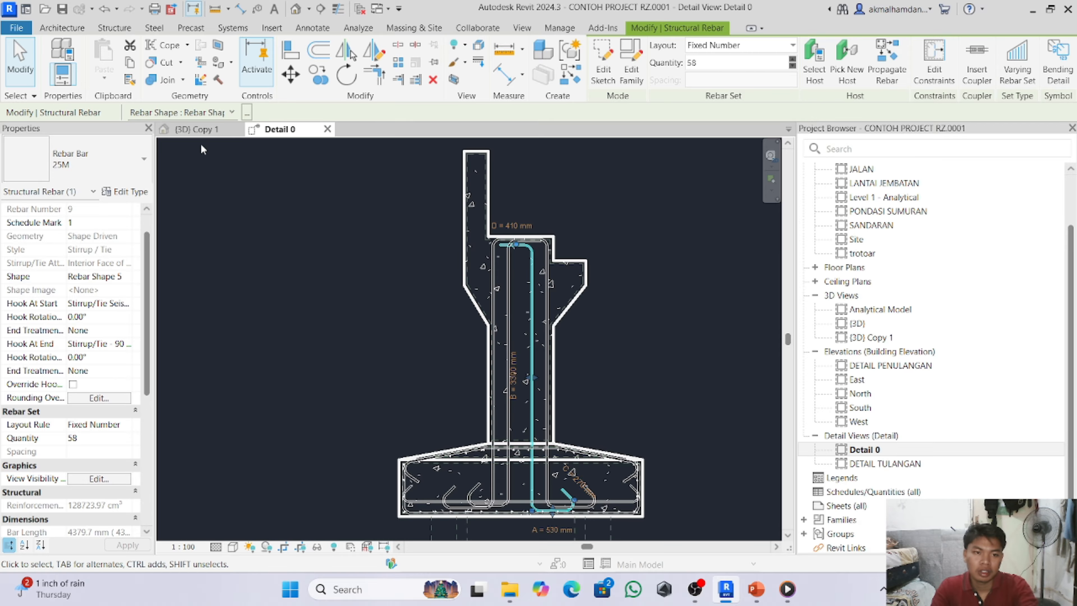
# - Examine the right inner bar set in the {3D} Copy 1 view and look through its properties for the view visibility setting
pyautogui.click(197, 129)
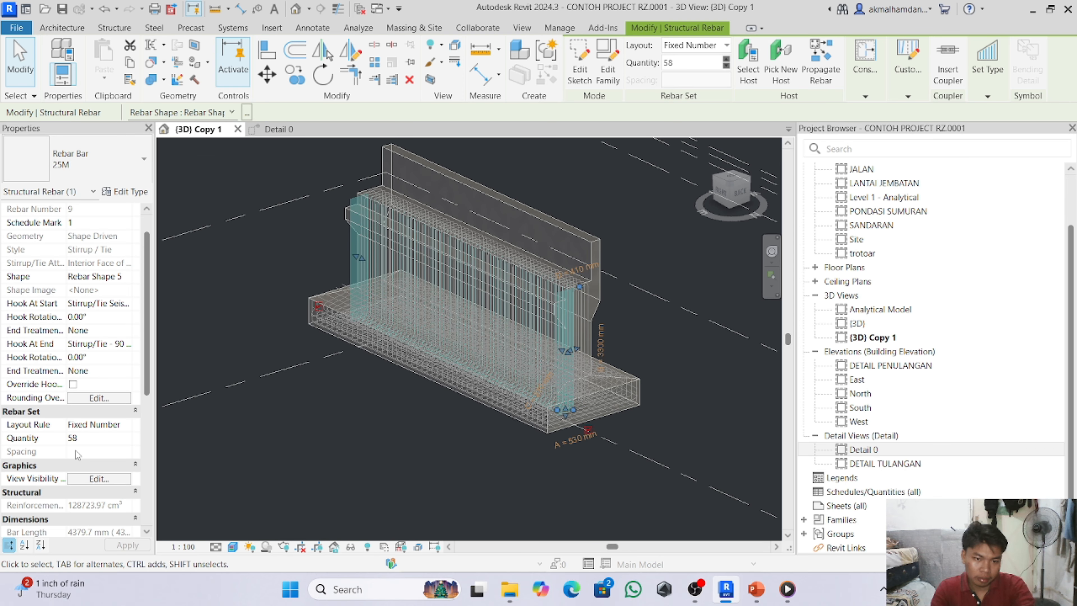
pyautogui.click(94, 470)
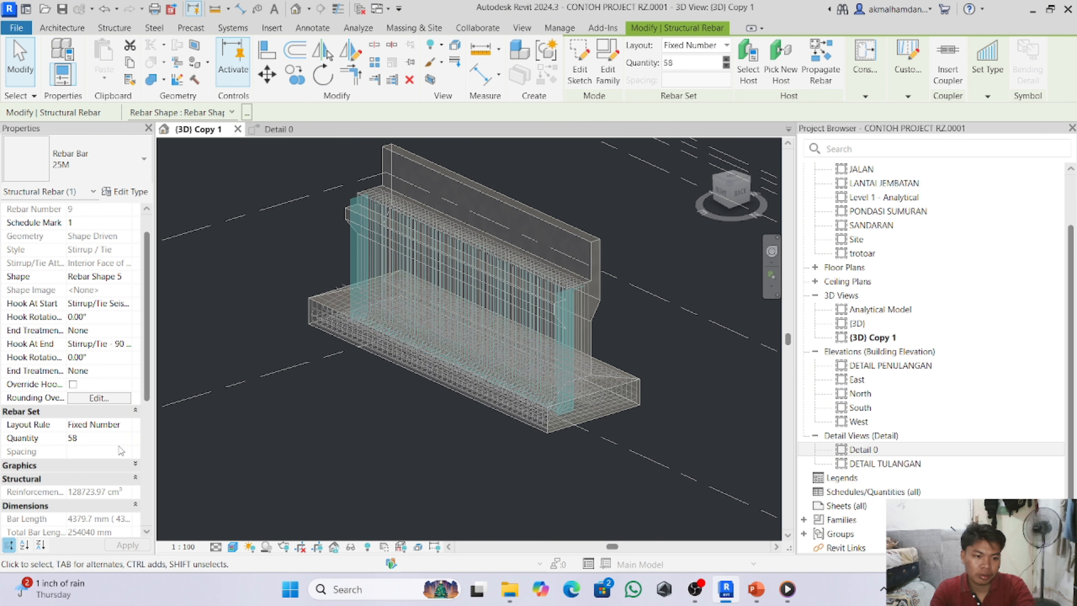
pyautogui.scroll(-2, 117, 412)
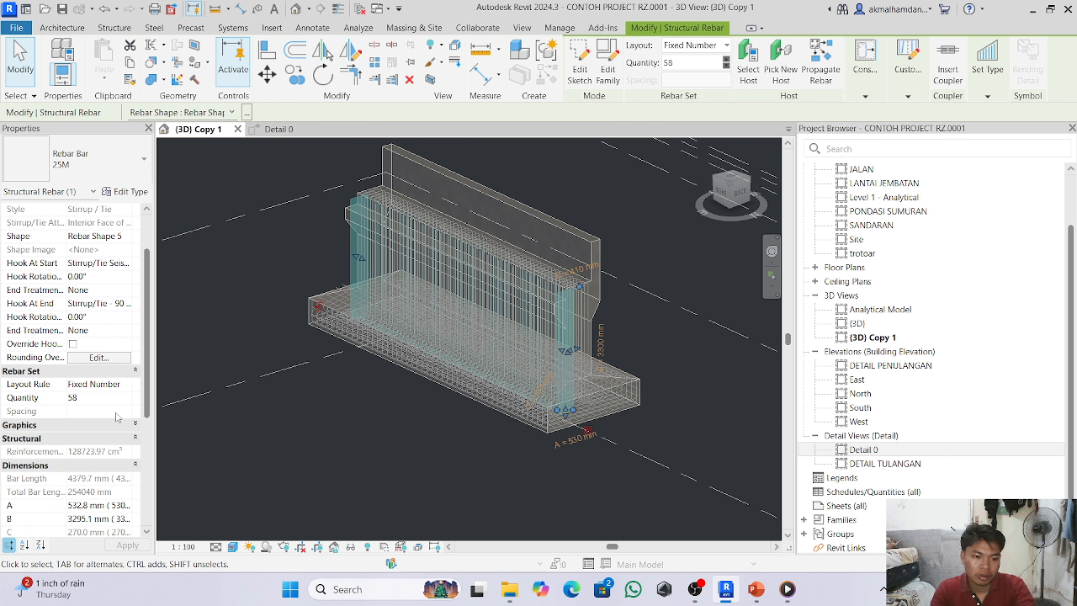
pyautogui.scroll(-2, 107, 412)
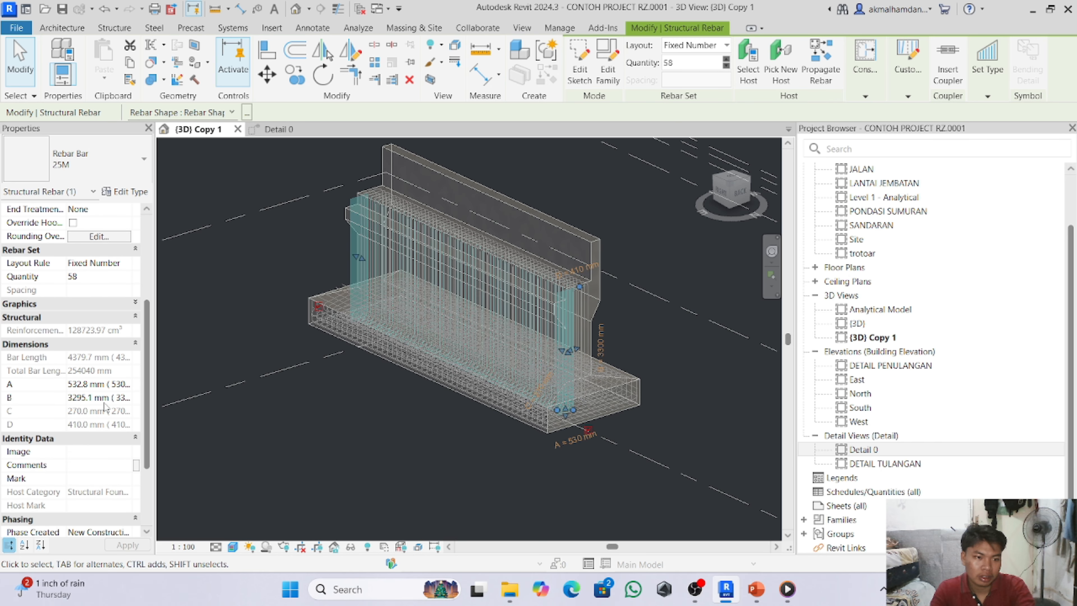
pyautogui.click(292, 130)
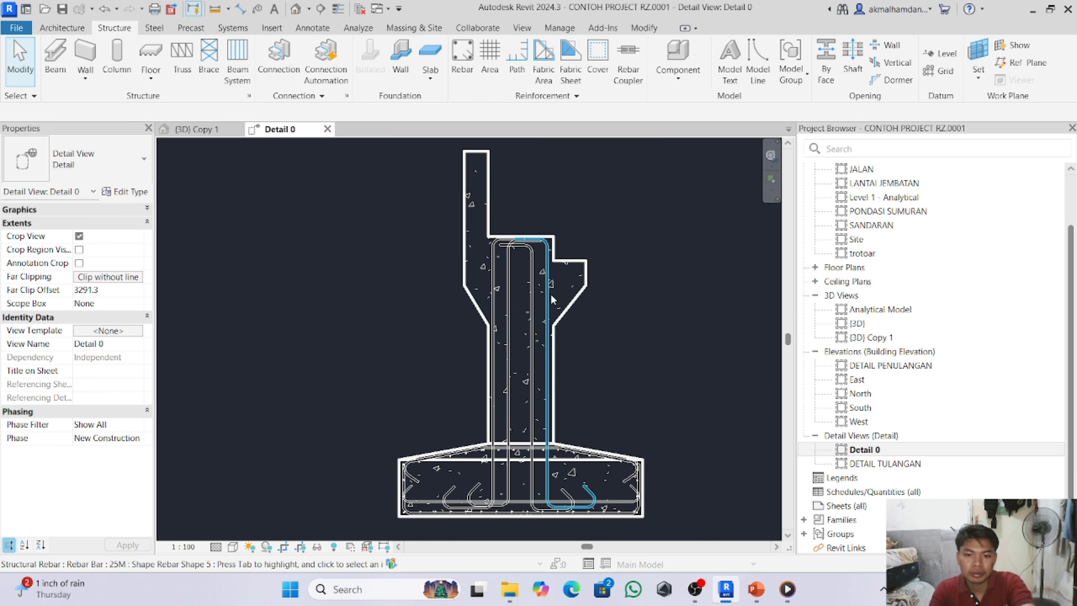
pyautogui.click(527, 293)
pyautogui.click(195, 132)
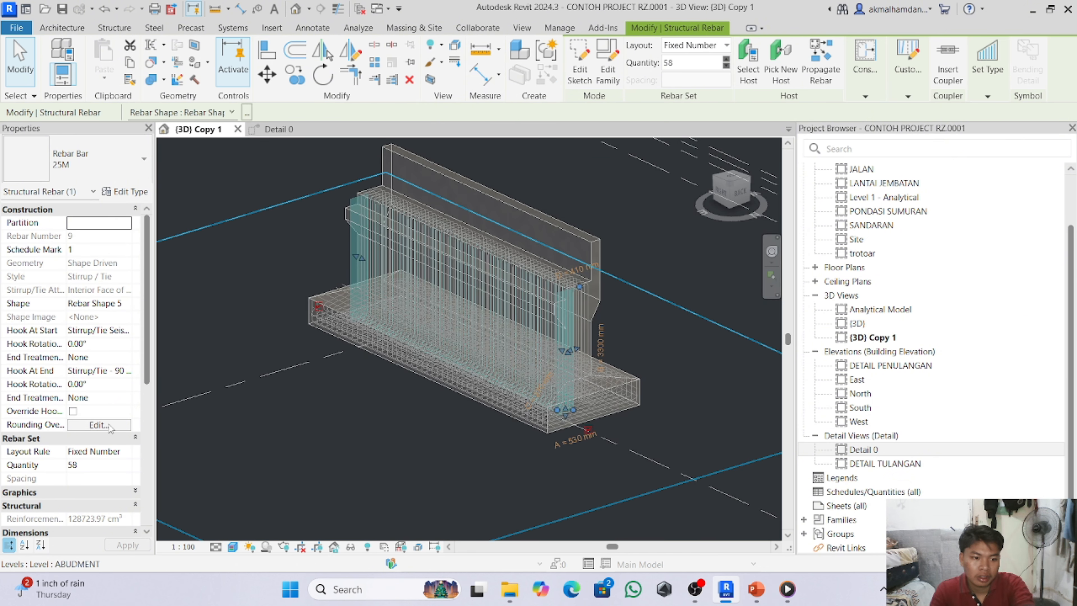
pyautogui.scroll(-5, 110, 392)
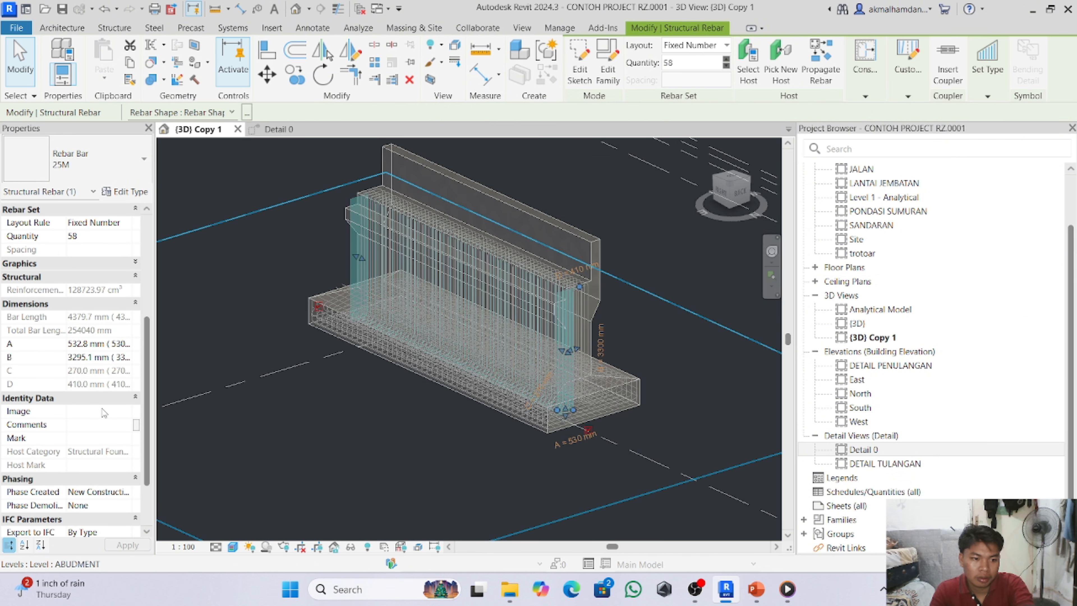
pyautogui.scroll(-1, 104, 413)
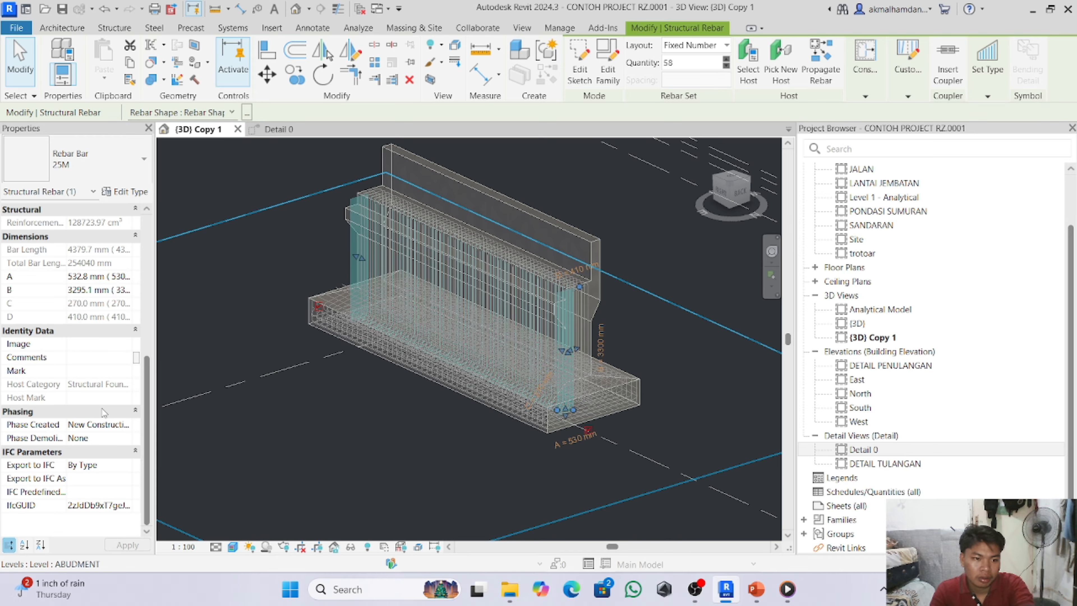
pyautogui.scroll(4, 88, 406)
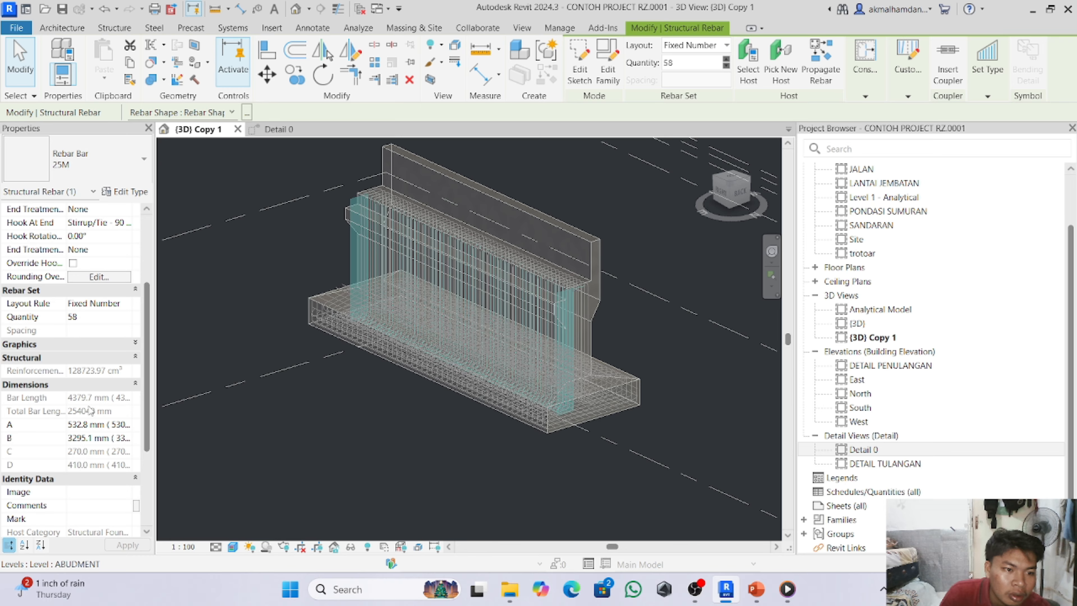
pyautogui.scroll(1, 90, 410)
pyautogui.scroll(3, 80, 463)
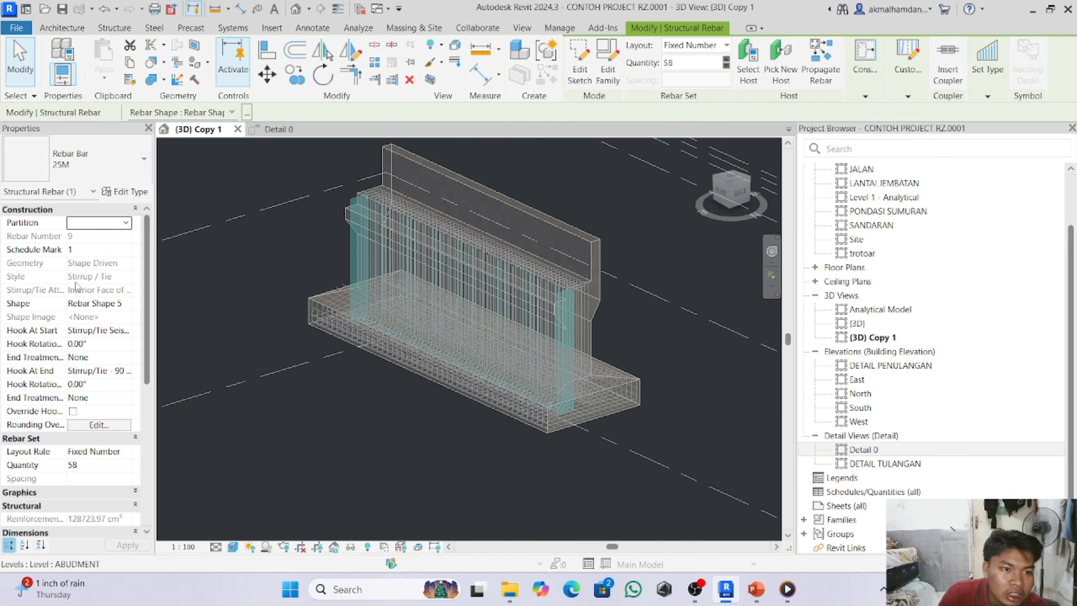
pyautogui.scroll(-3, 108, 297)
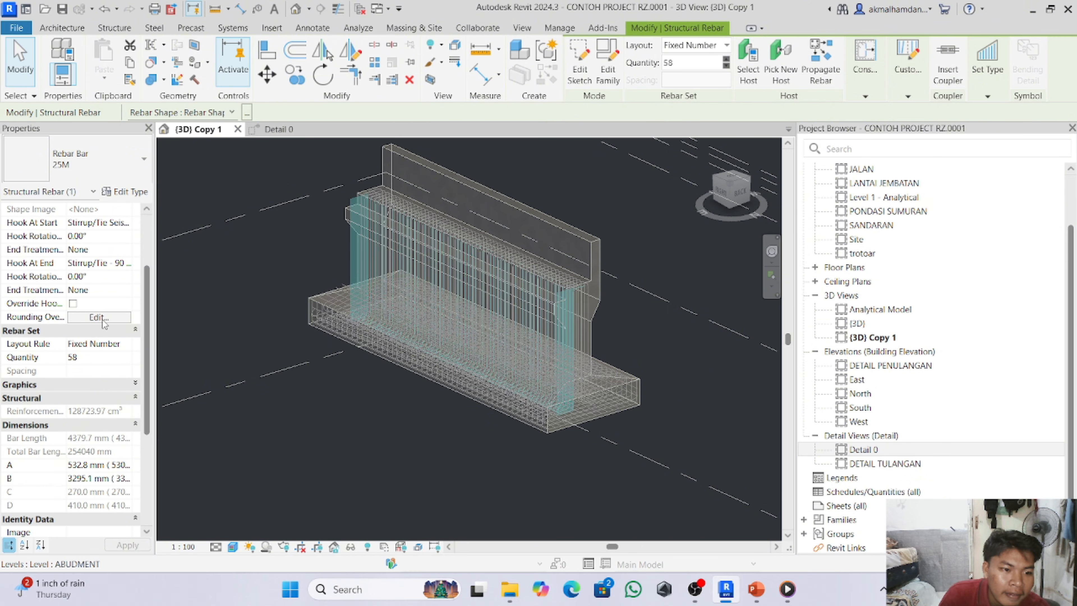
pyautogui.scroll(-1, 103, 322)
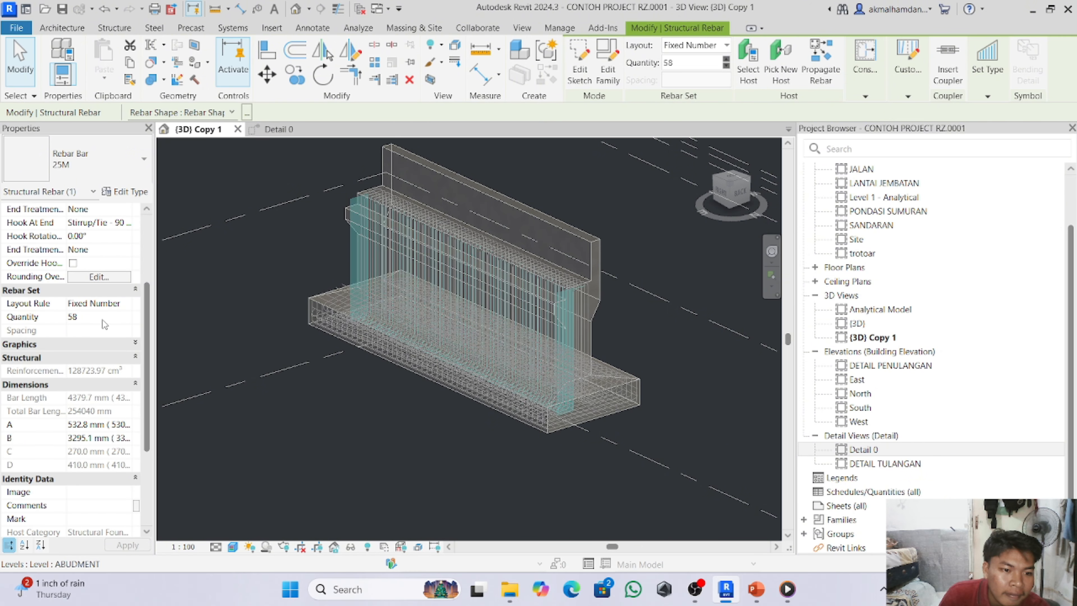
# - Show the right inner bar set unobscured in the {3D} Copy 1 view through its view visibility states
pyautogui.click(135, 357)
pyautogui.click(136, 346)
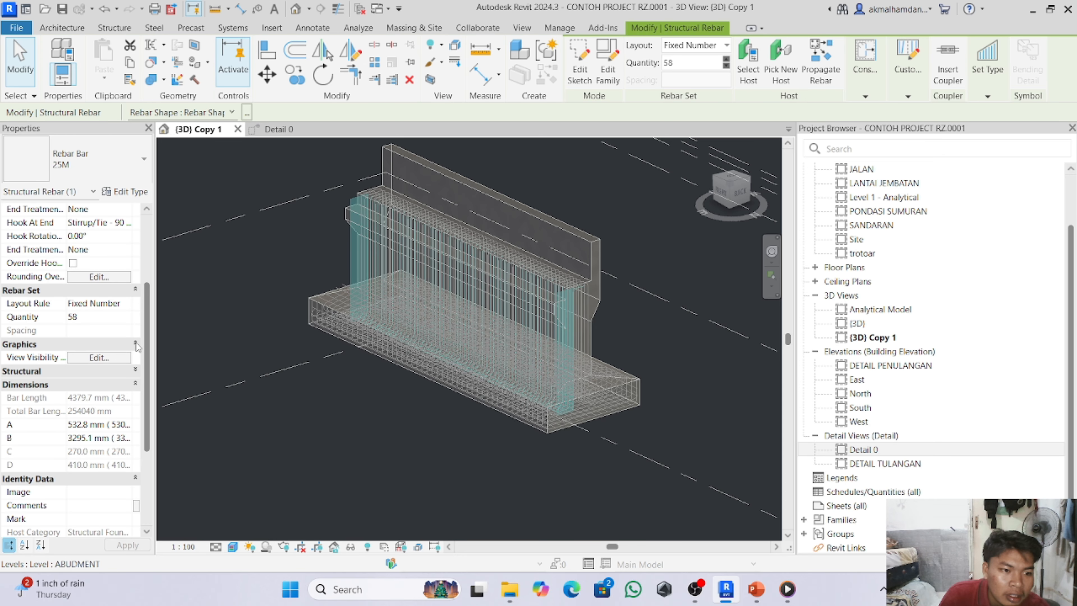
pyautogui.click(120, 362)
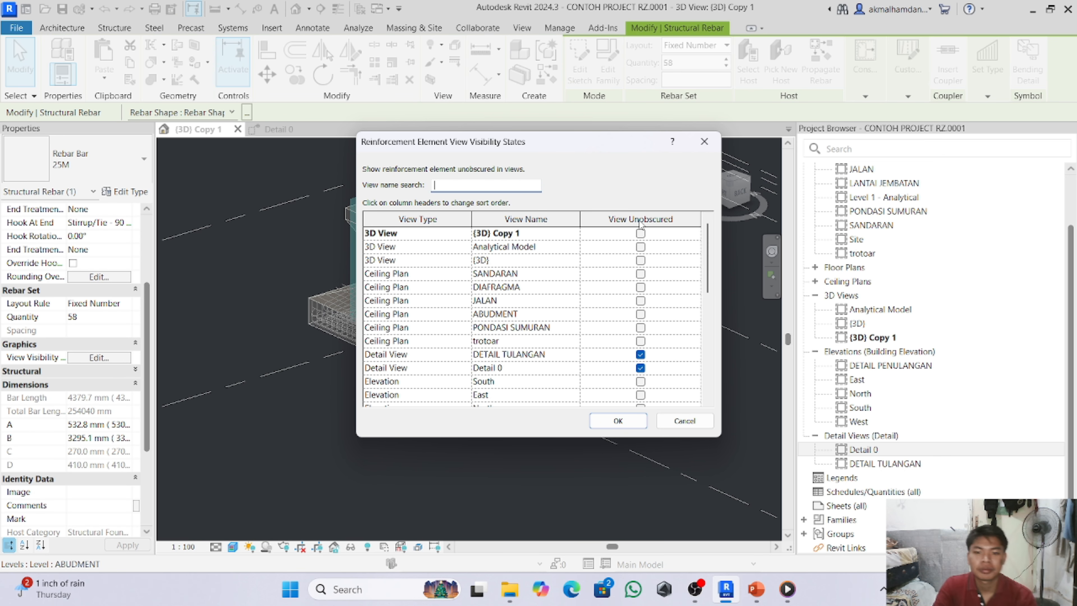
pyautogui.click(642, 232)
pyautogui.click(641, 233)
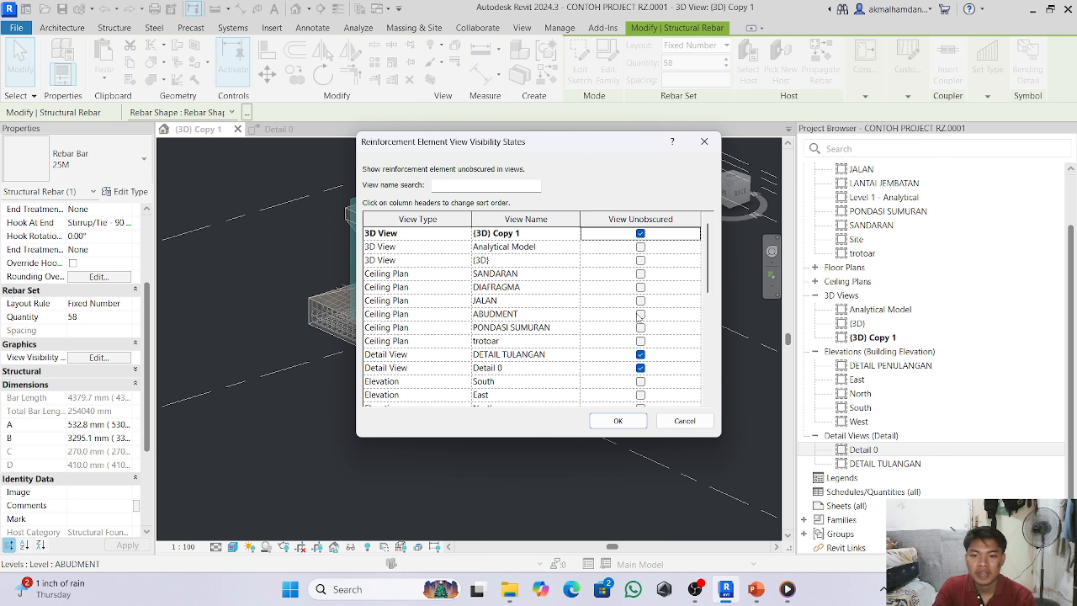
pyautogui.click(618, 421)
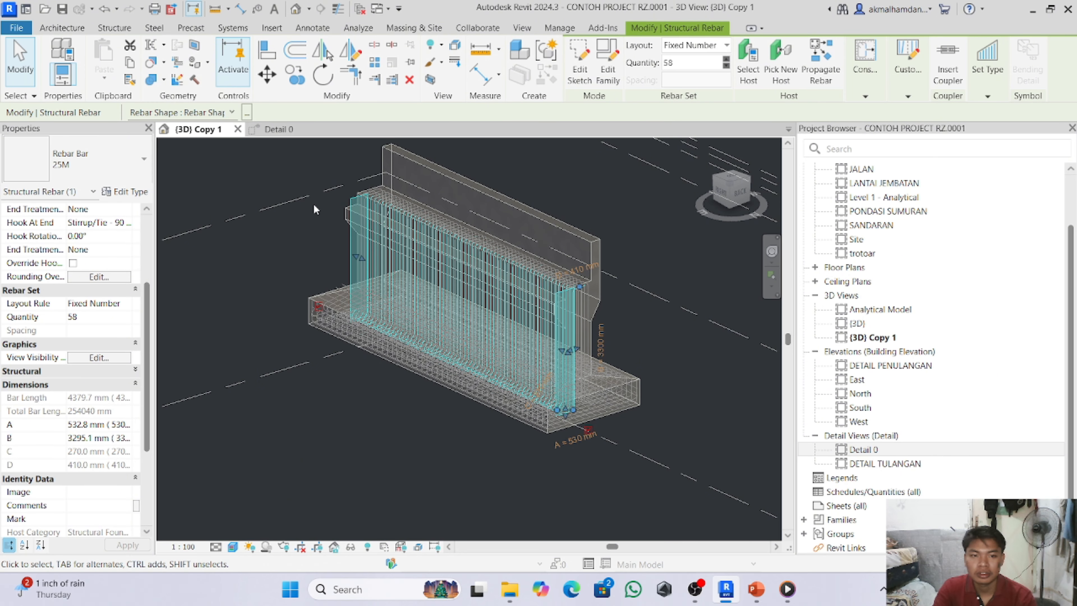
# - Select the left inner bar set in Detail 0 and make it unobscured in the {3D} Copy 1 view
pyautogui.click(278, 129)
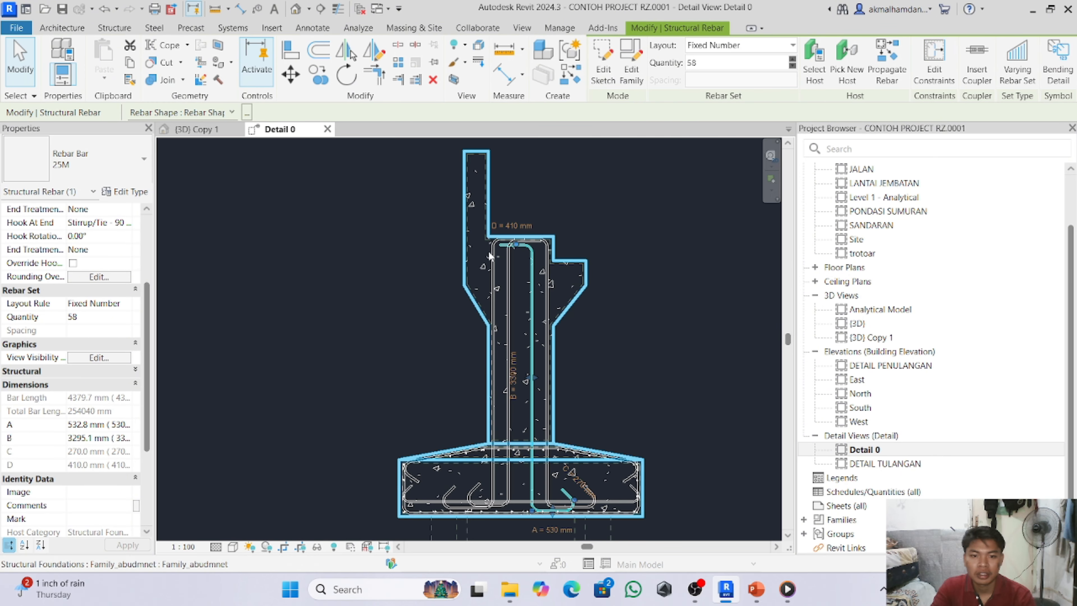
pyautogui.click(508, 289)
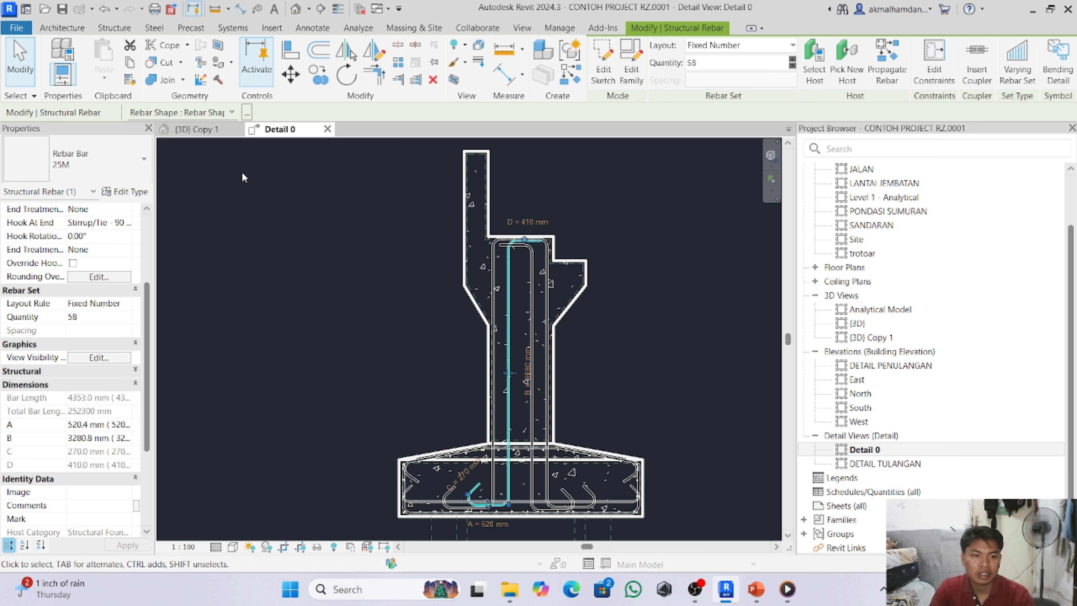
pyautogui.click(219, 133)
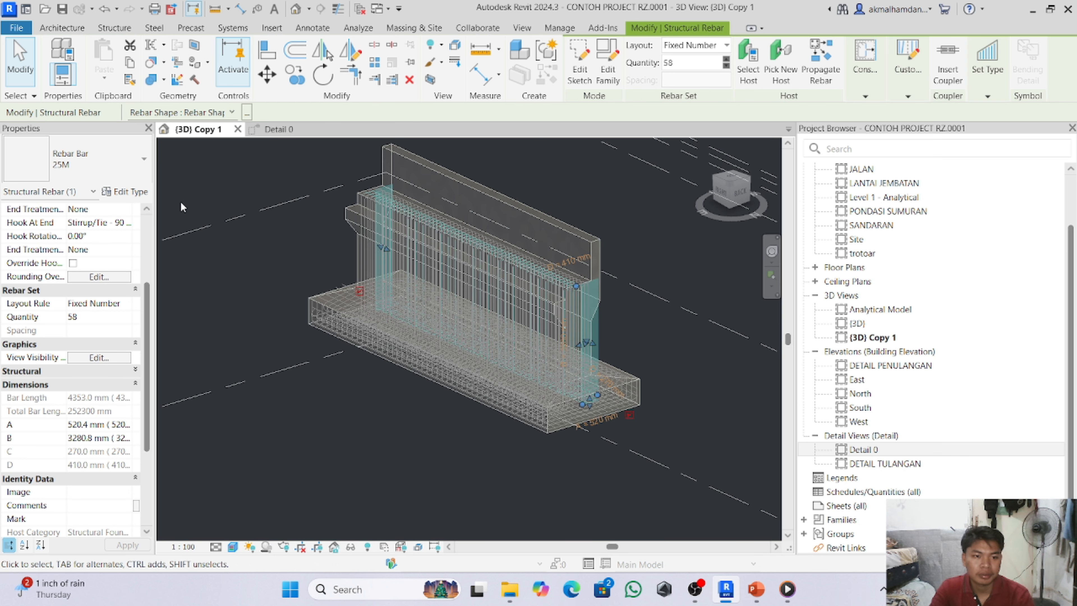
pyautogui.click(99, 359)
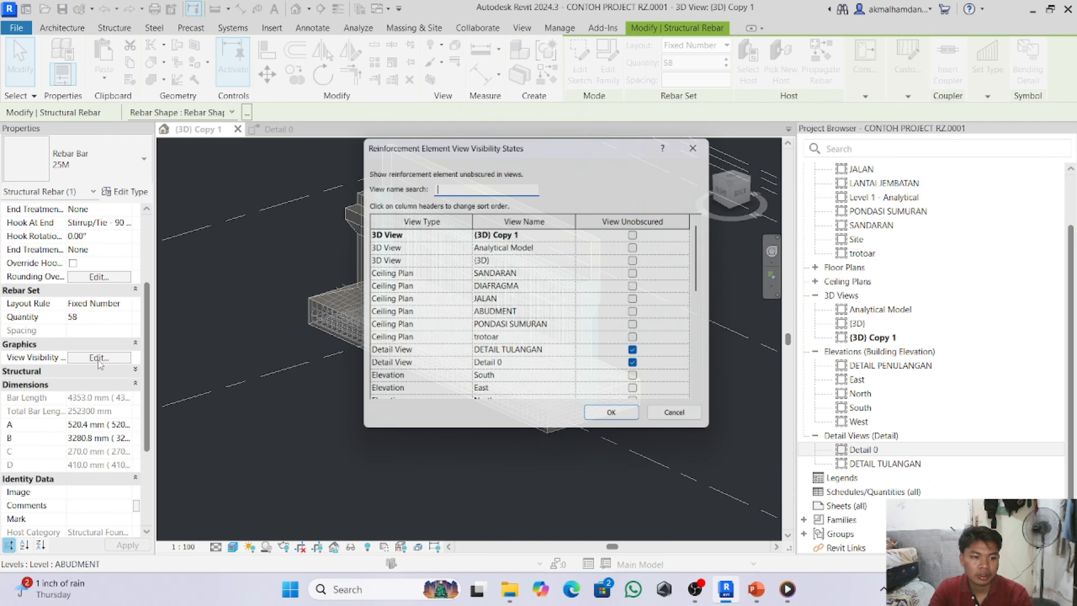
pyautogui.click(641, 234)
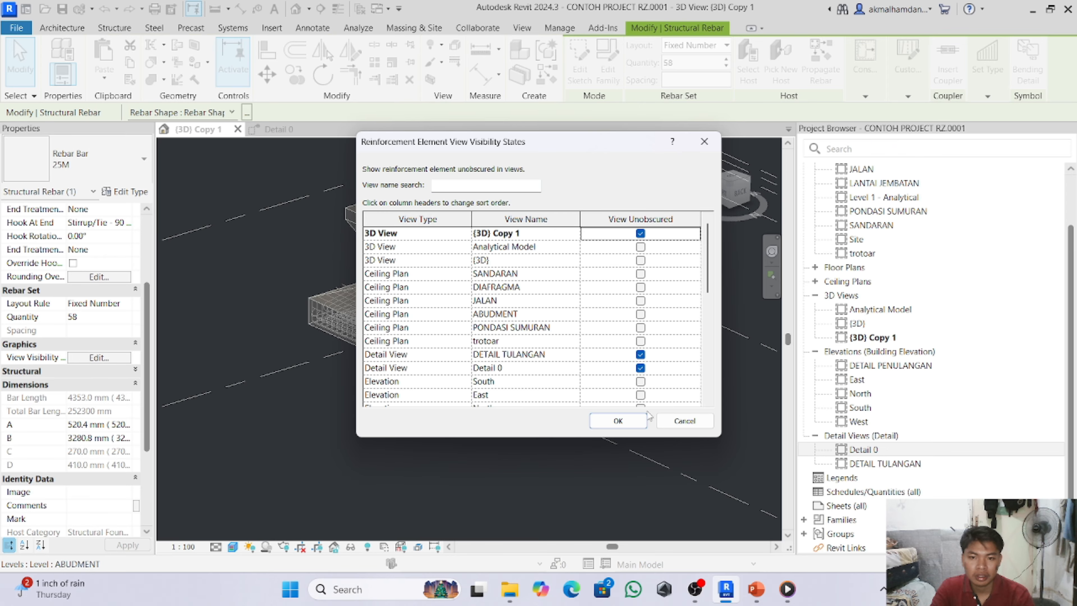
pyautogui.click(629, 424)
pyautogui.click(660, 405)
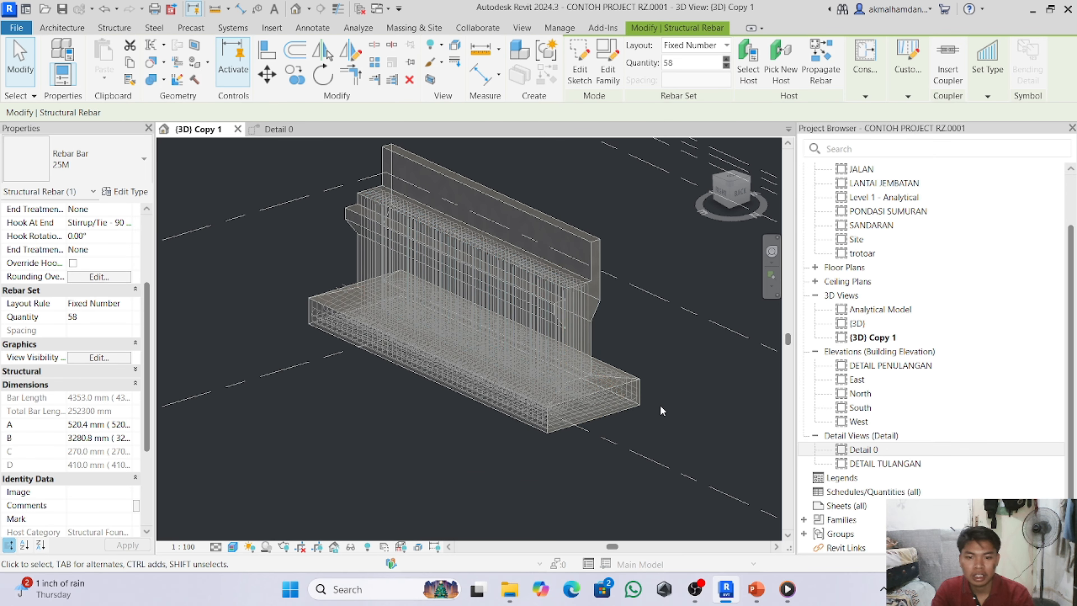
# - Consult the abutment drawing in PowerPoint, and place a horizontal M_T9 rebar across the upper stem in Revit's Detail 0 view
pyautogui.scroll(3, 543, 283)
pyautogui.click(756, 589)
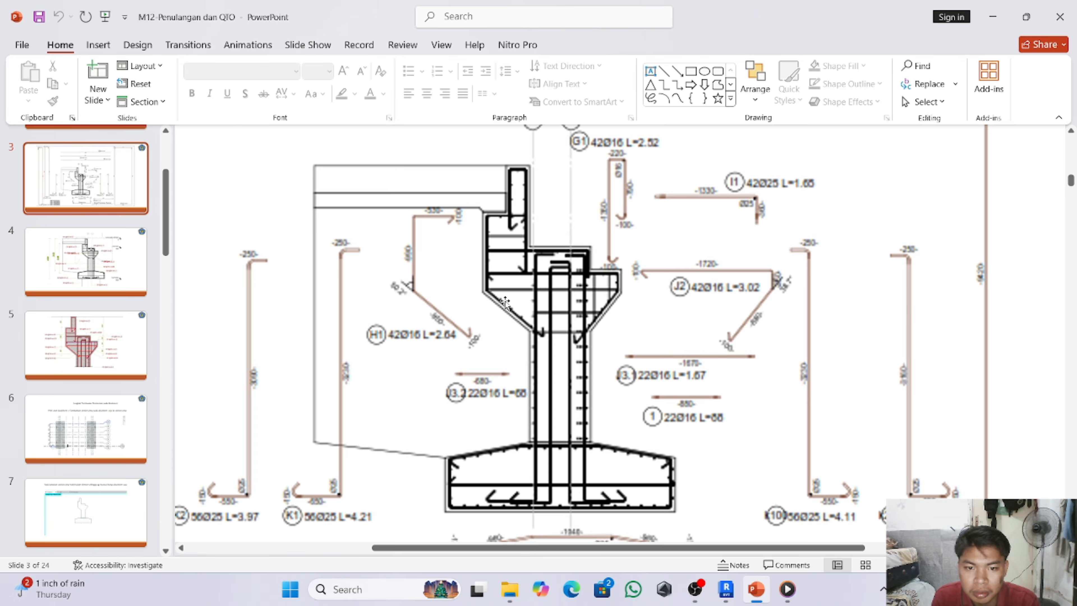
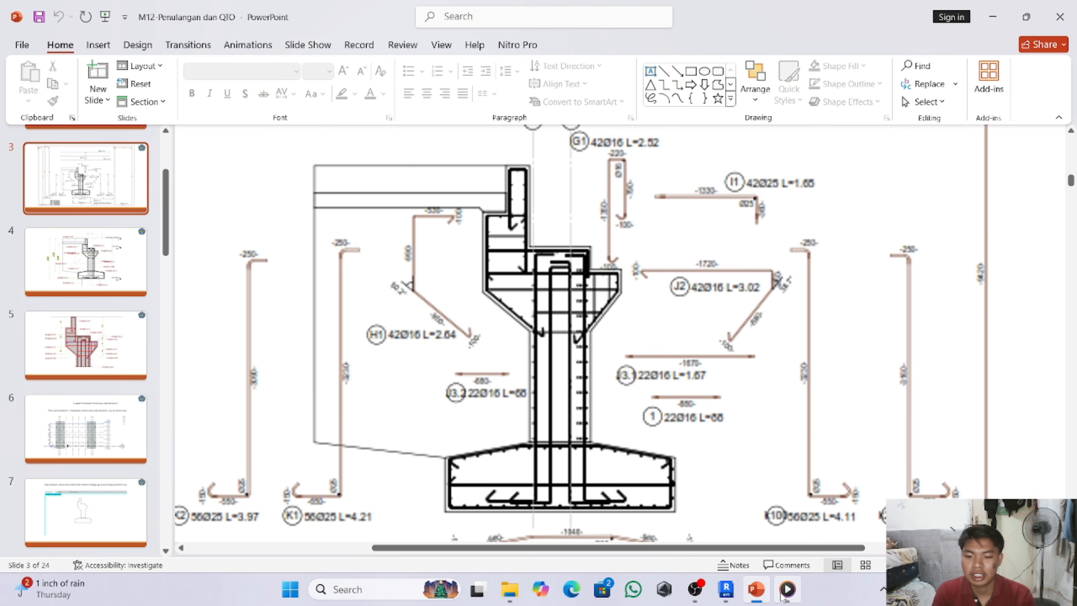
pyautogui.moveTo(756, 591)
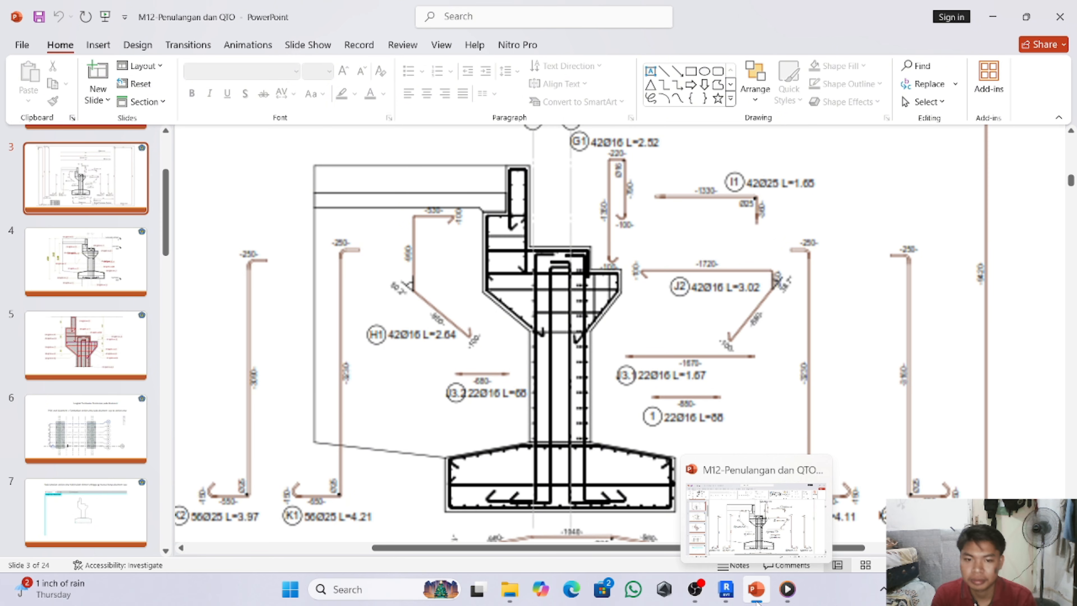
pyautogui.click(727, 591)
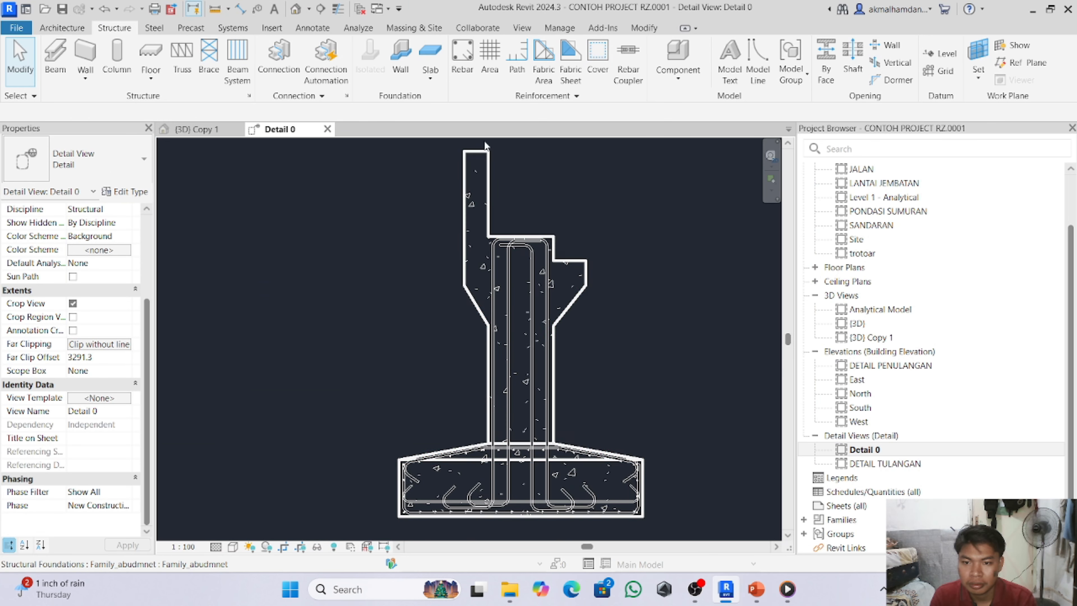
pyautogui.click(463, 59)
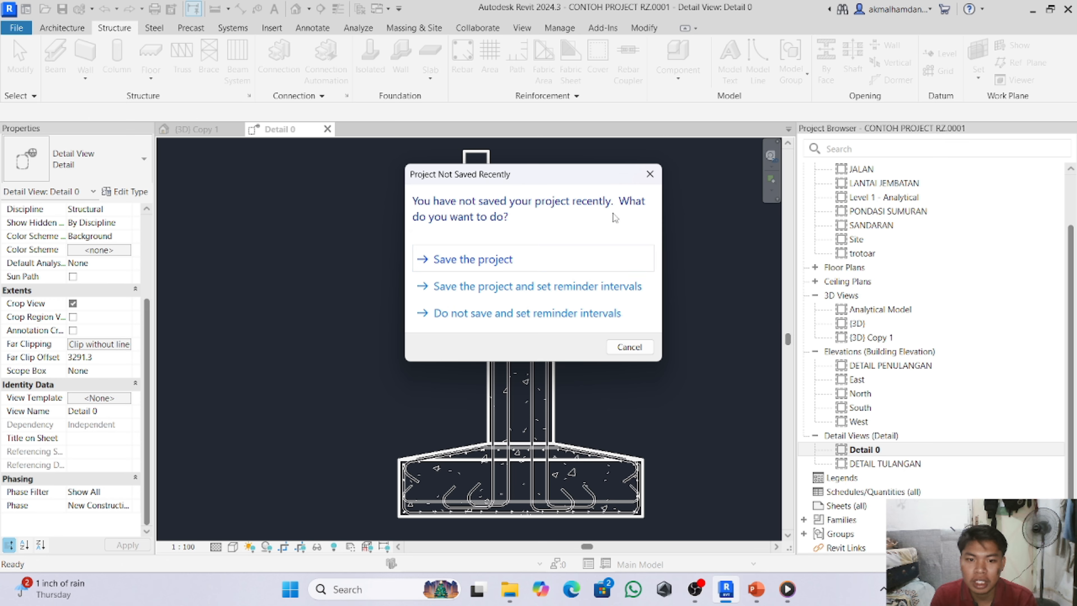
pyautogui.click(650, 174)
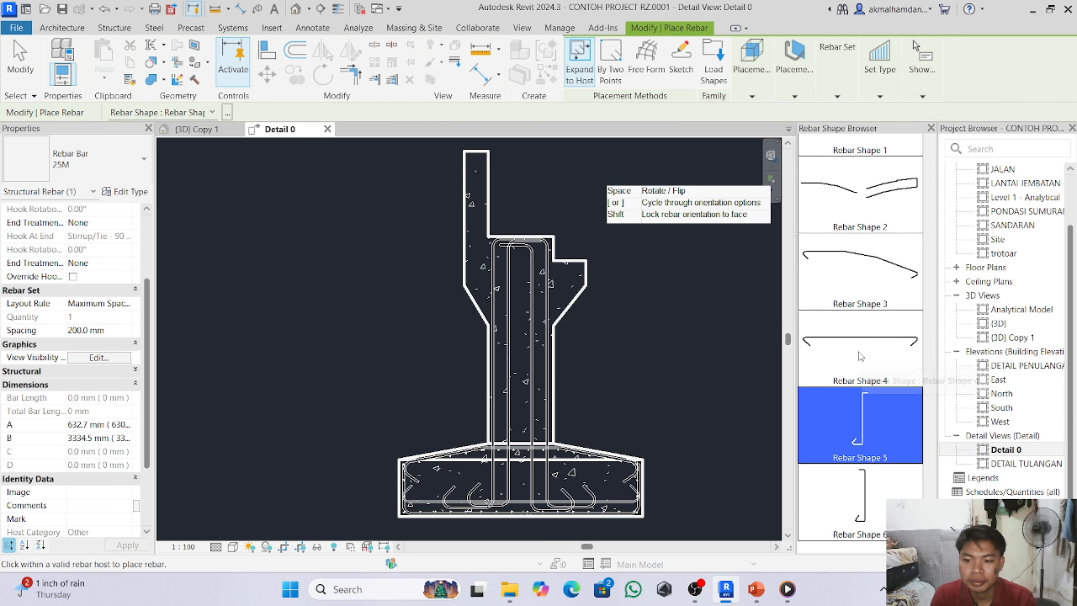
pyautogui.scroll(3, 863, 356)
pyautogui.scroll(2, 864, 356)
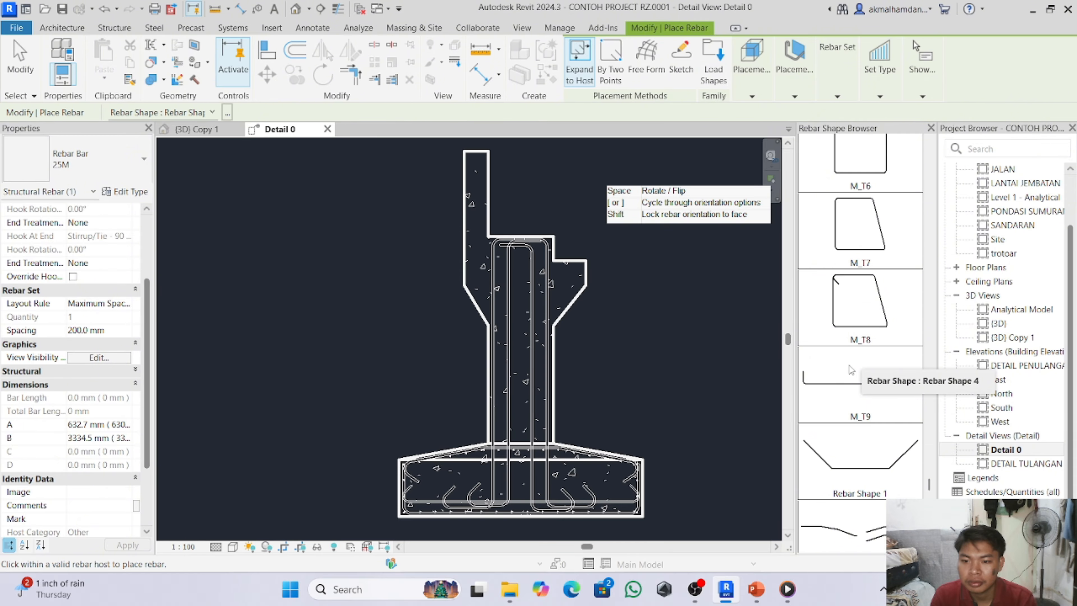
pyautogui.click(851, 370)
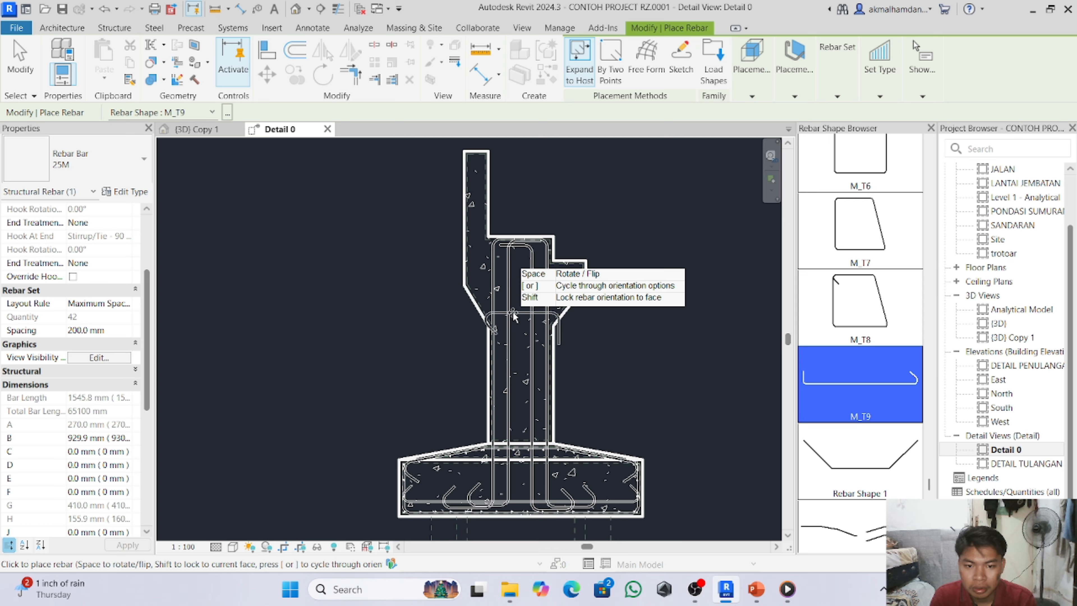
pyautogui.press('Escape')
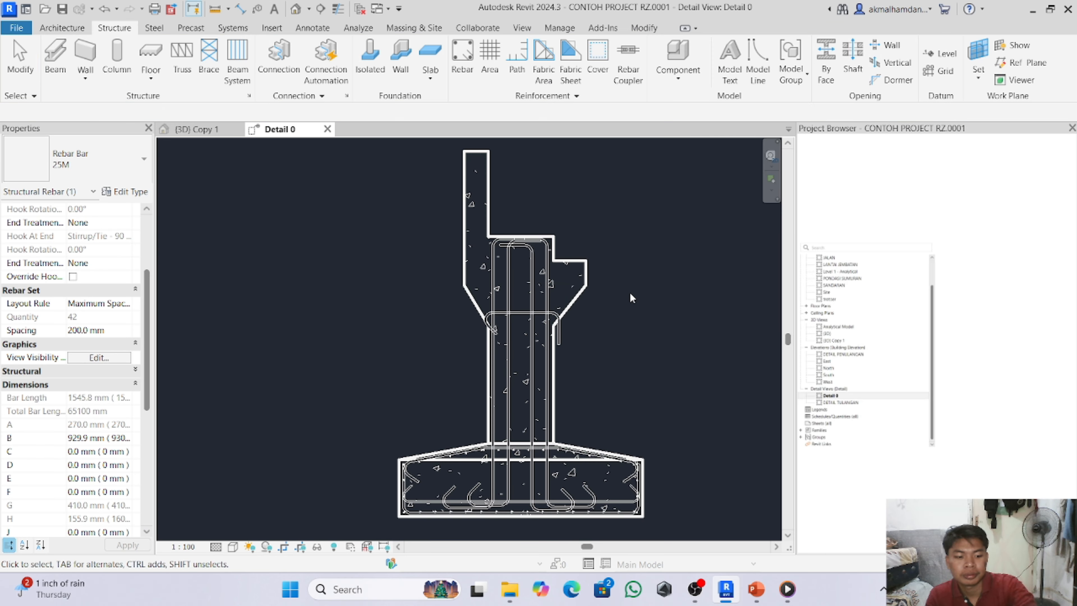
# - Move the horizontal M_T9 bar set up to the corbel level, just below the top of the stem
pyautogui.click(528, 314)
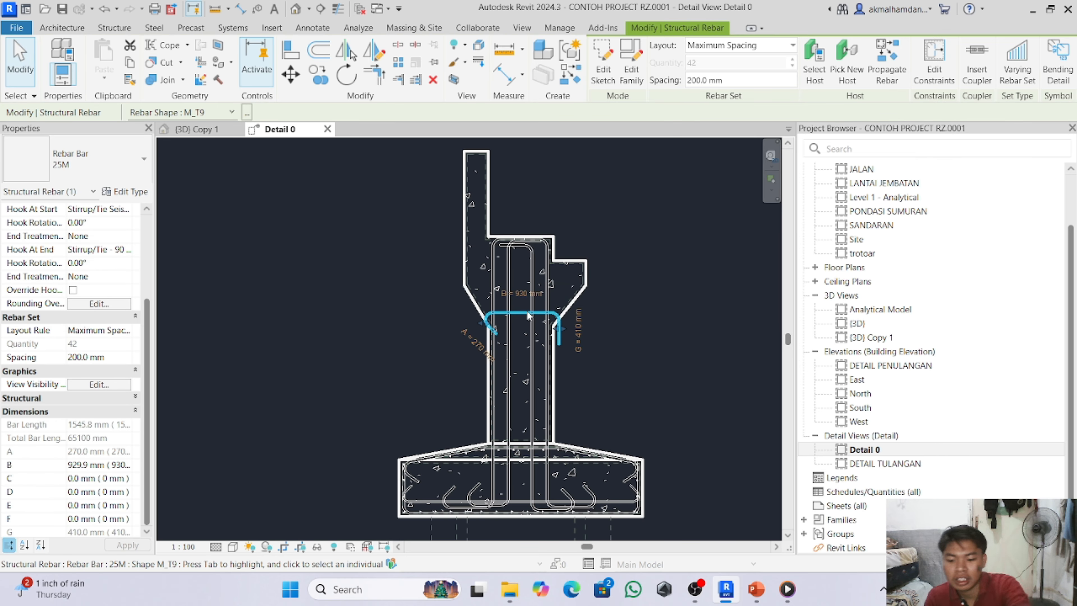
pyautogui.moveTo(528, 315); pyautogui.dragTo(528, 294)
pyautogui.press('Up')
pyautogui.press('Up')
pyautogui.press('Up')
pyautogui.press('Up')
pyautogui.press('Up')
pyautogui.press('Up')
pyautogui.press('Up')
pyautogui.press('Up')
pyautogui.press('Up')
pyautogui.press('Up')
pyautogui.press('Up')
pyautogui.press('Up')
pyautogui.press('Up')
pyautogui.press('Up')
pyautogui.press('Up')
pyautogui.press('Up')
pyautogui.press('Up')
pyautogui.press('Up')
pyautogui.press('Up')
pyautogui.press('Up')
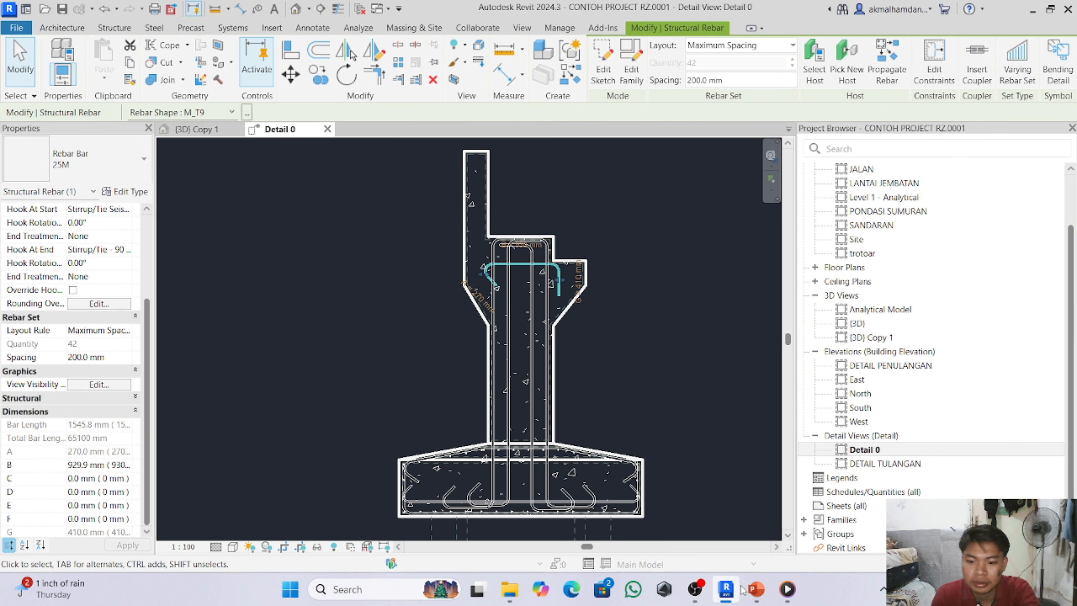
# - Check the bar position in the PowerPoint drawing and stretch both bar ends in Revit to the corbel faces, making segment B about 1372 mm
pyautogui.click(750, 596)
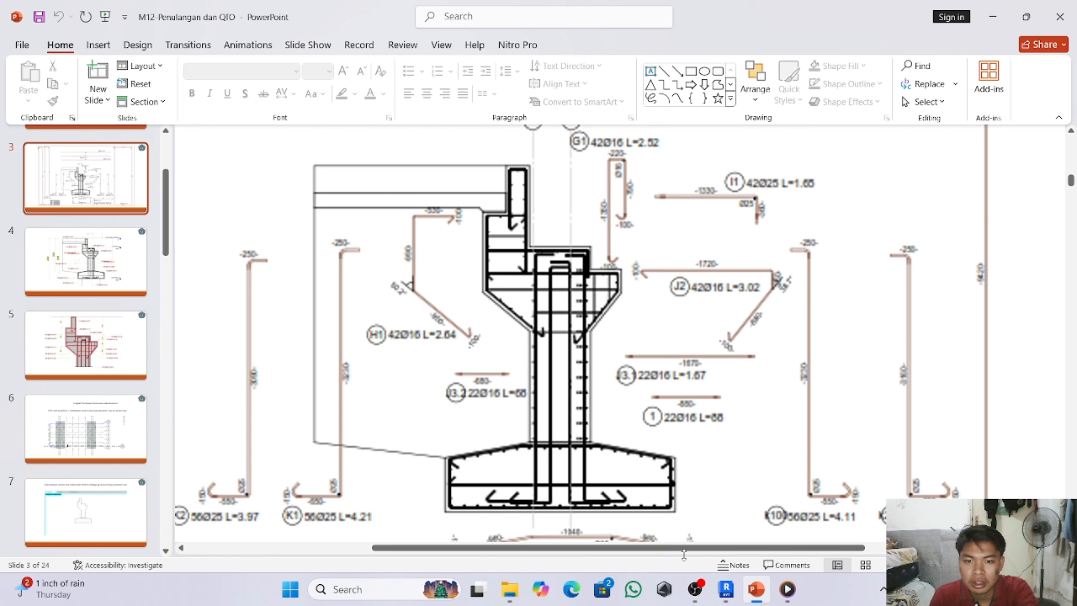
pyautogui.click(725, 589)
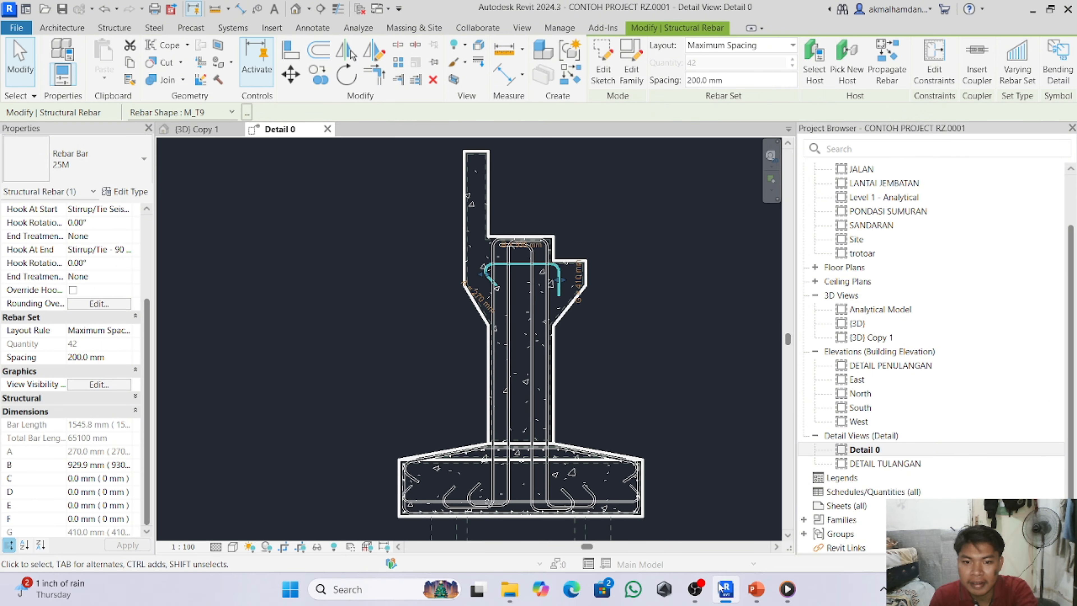
pyautogui.scroll(2, 487, 280)
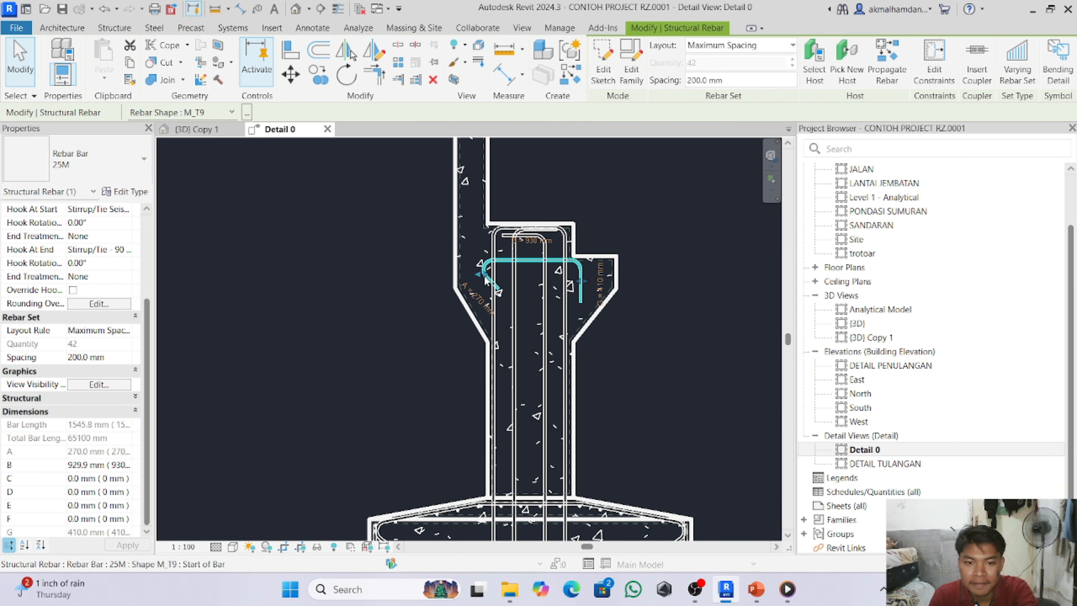
pyautogui.moveTo(479, 277); pyautogui.dragTo(461, 275)
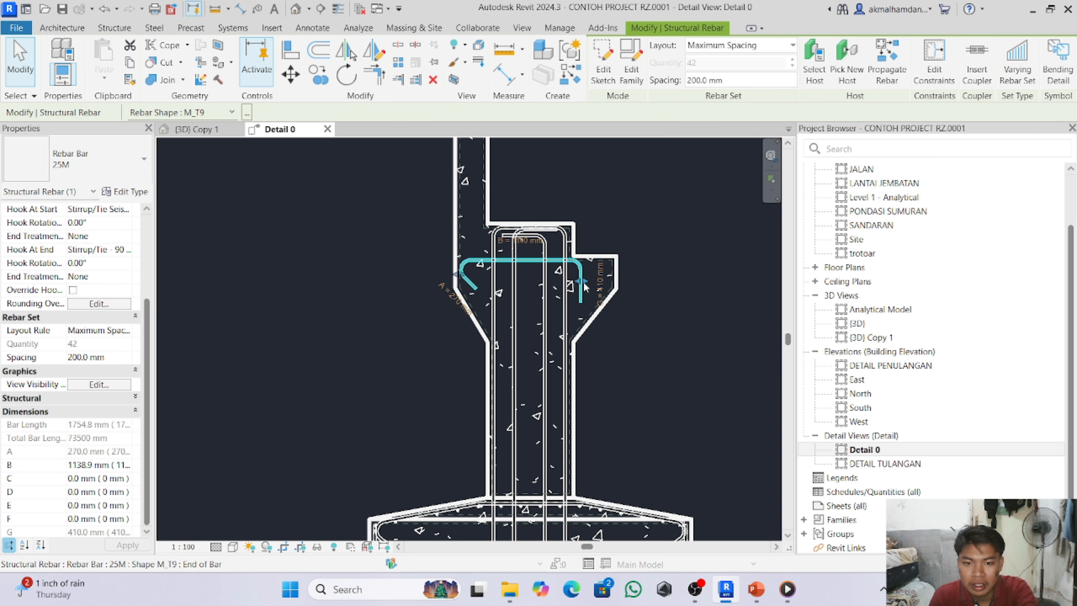
pyautogui.moveTo(582, 282); pyautogui.dragTo(608, 282)
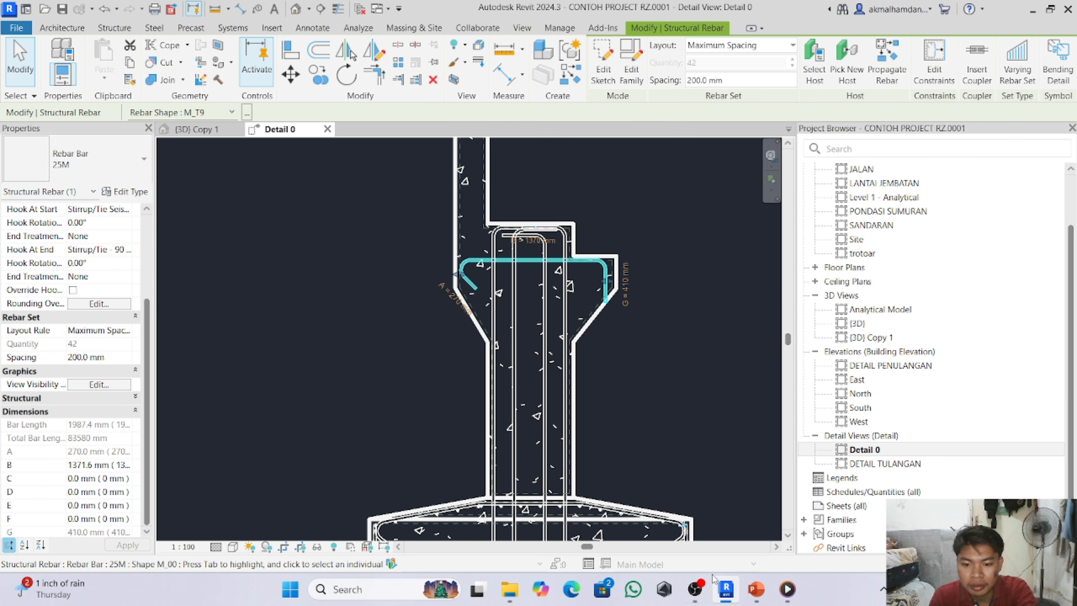
# - Check bar J2 in the PowerPoint drawing and change the horizontal bar set's type in Revit to 16M
pyautogui.click(758, 589)
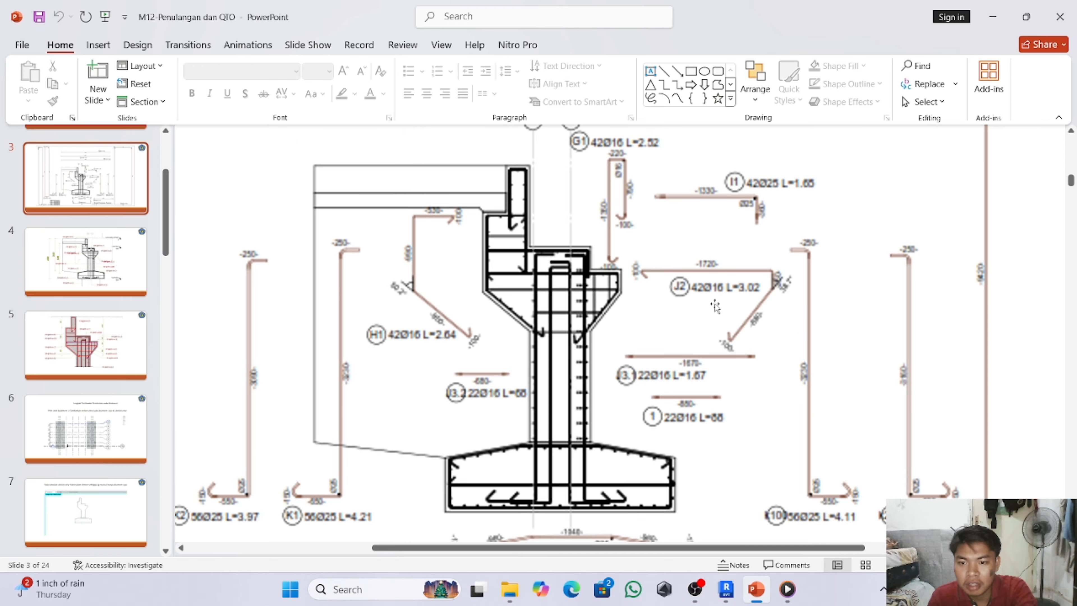
pyautogui.click(728, 594)
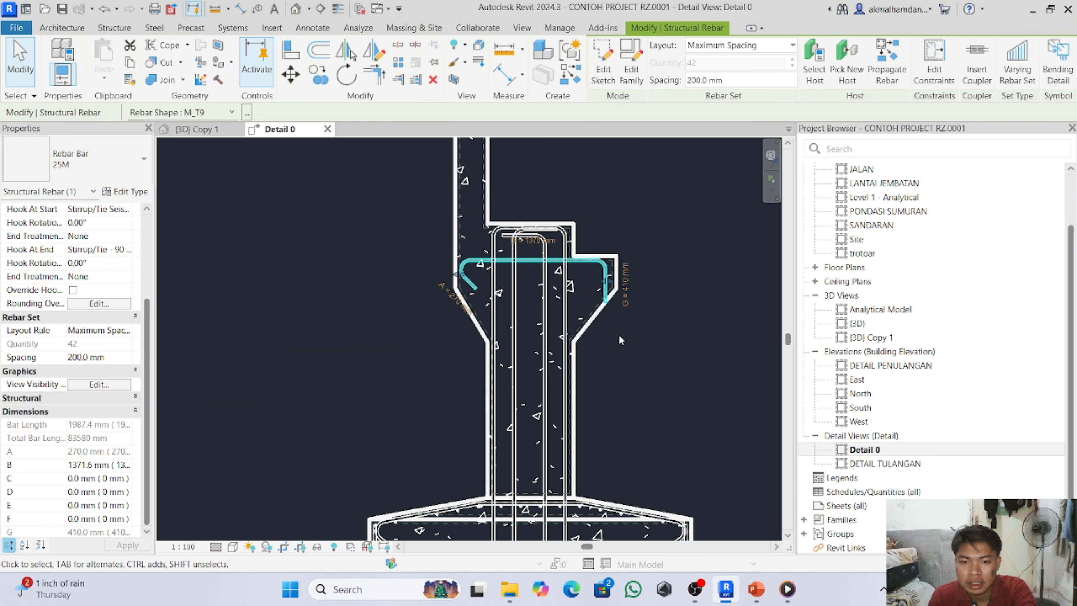
pyautogui.click(144, 160)
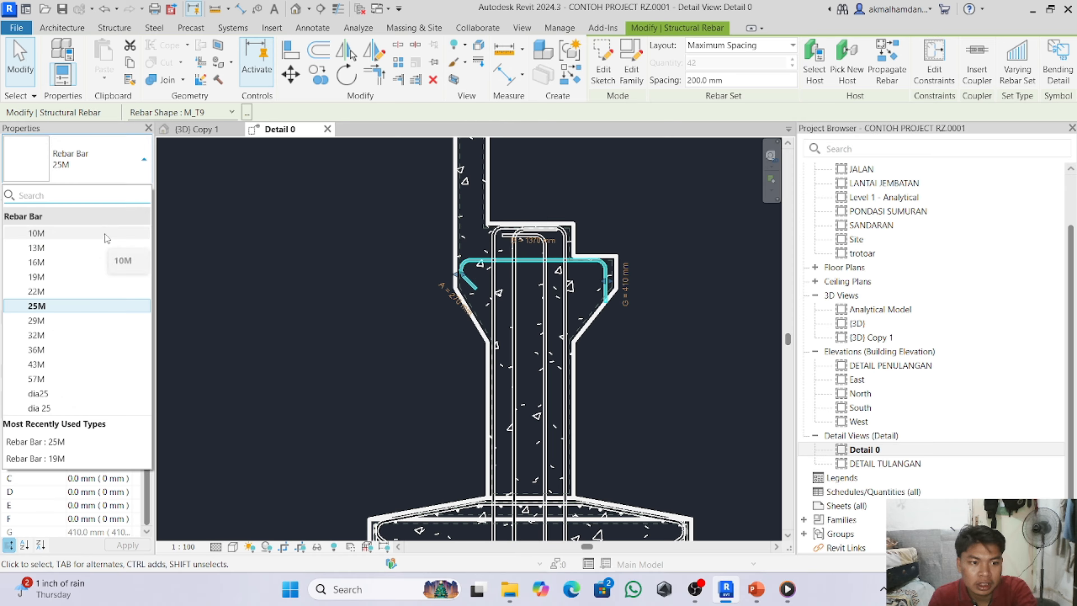
pyautogui.click(126, 263)
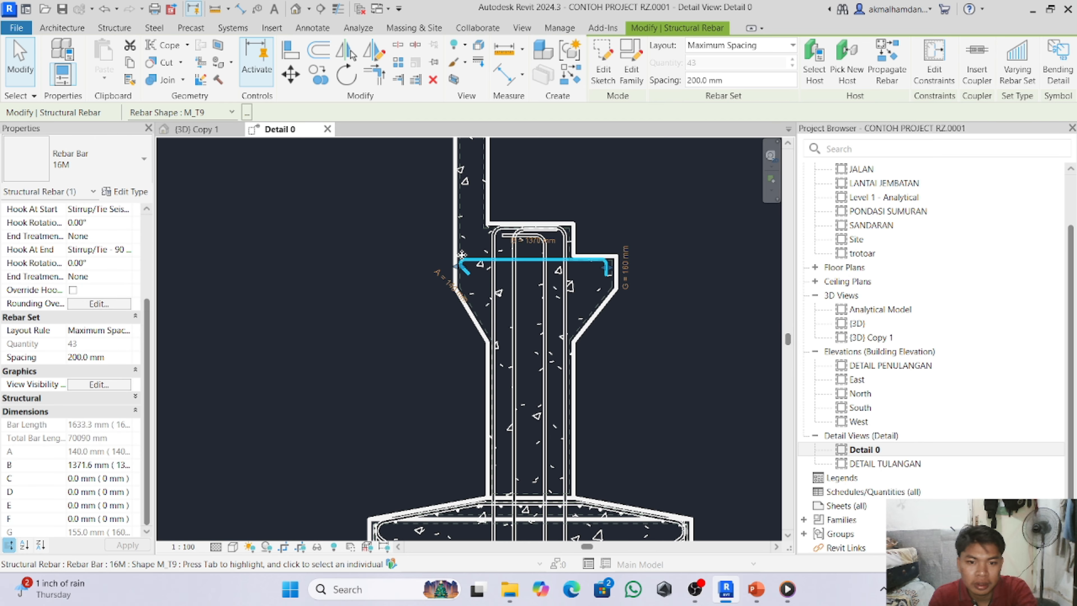
# - Set the horizontal corbel bar set's layout to Fixed Number with a quantity of 42
pyautogui.click(780, 52)
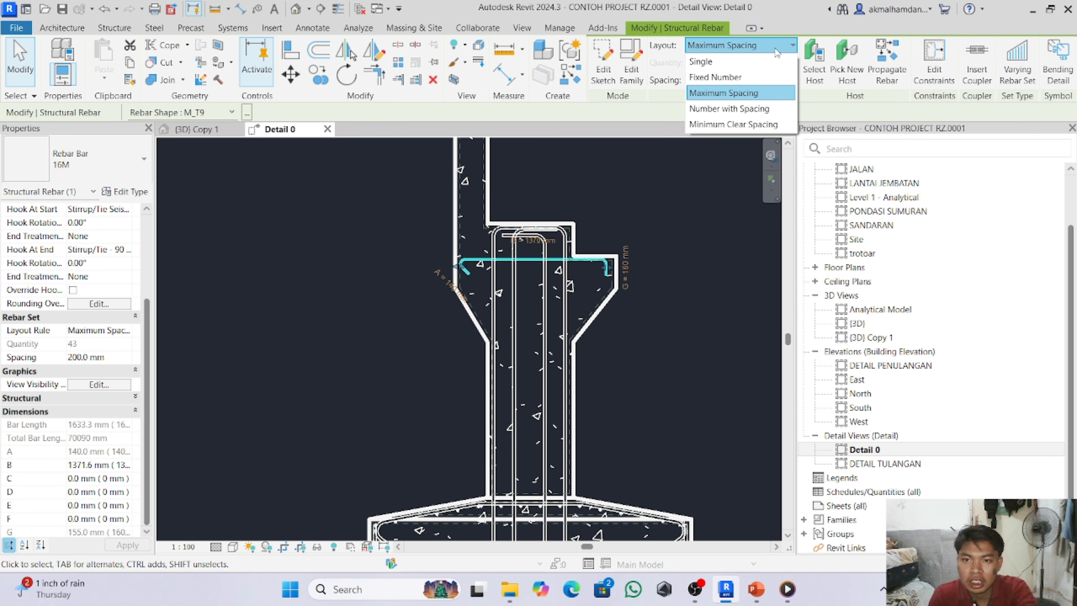
pyautogui.click(750, 78)
pyautogui.click(746, 63)
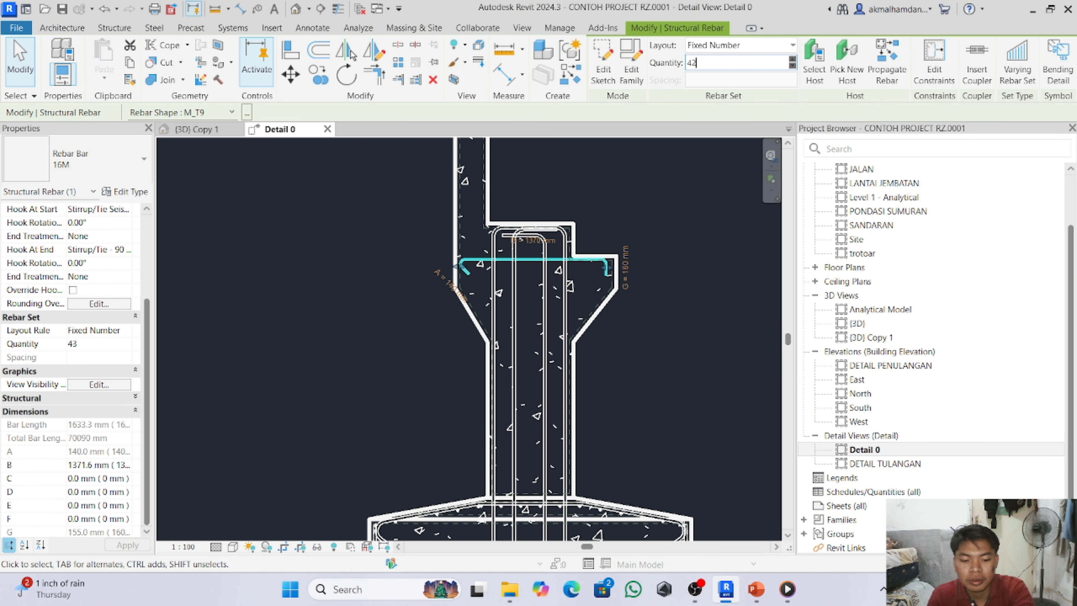
pyautogui.press('Return')
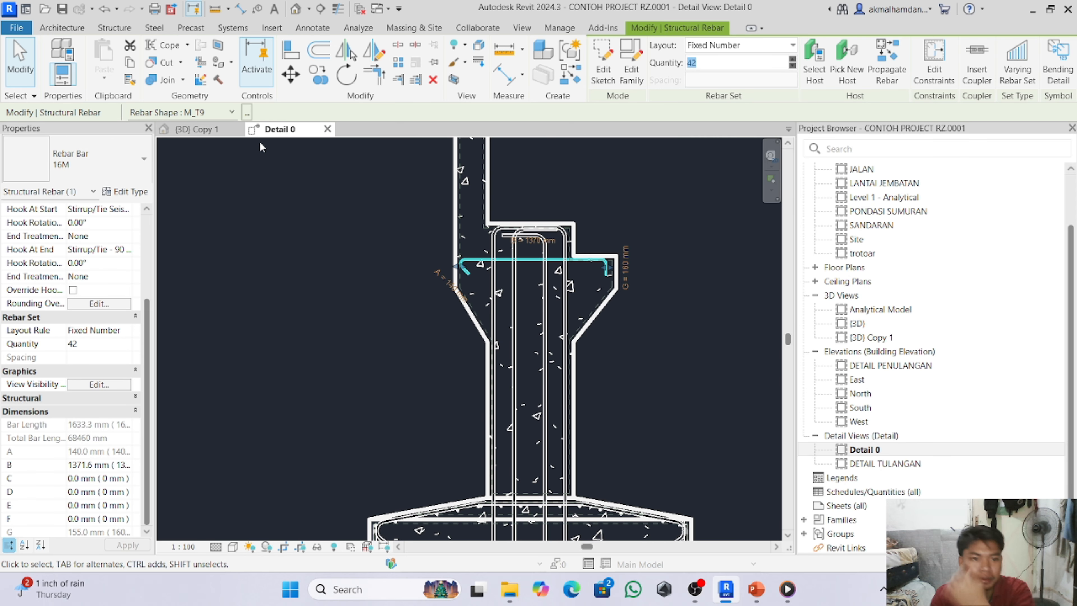
# - Make the horizontal corbel bar set display unobscured in the {3D} Copy 1 view
pyautogui.click(201, 130)
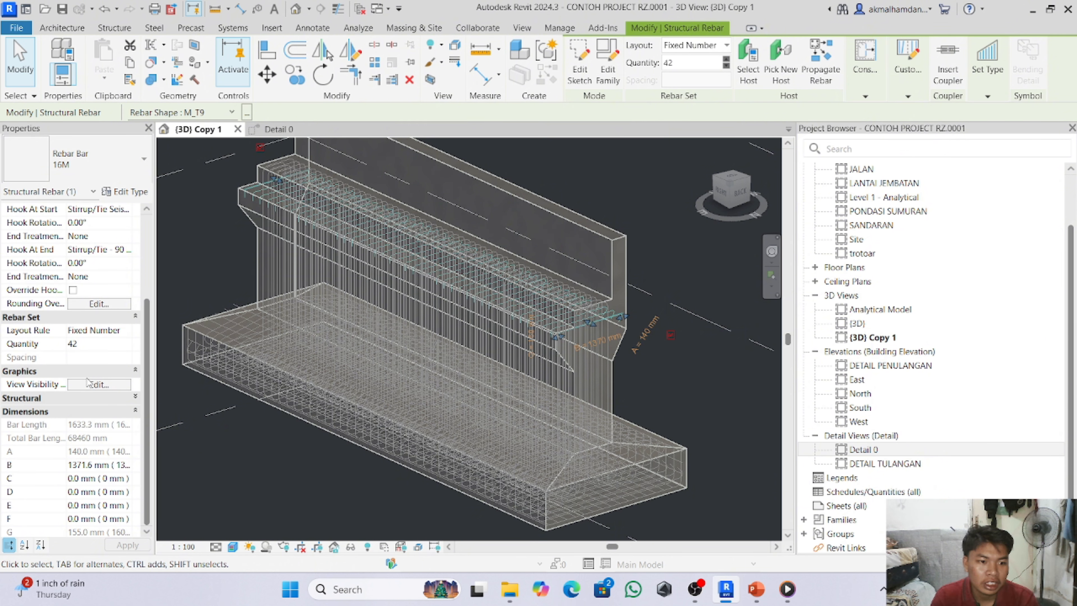
pyautogui.click(89, 384)
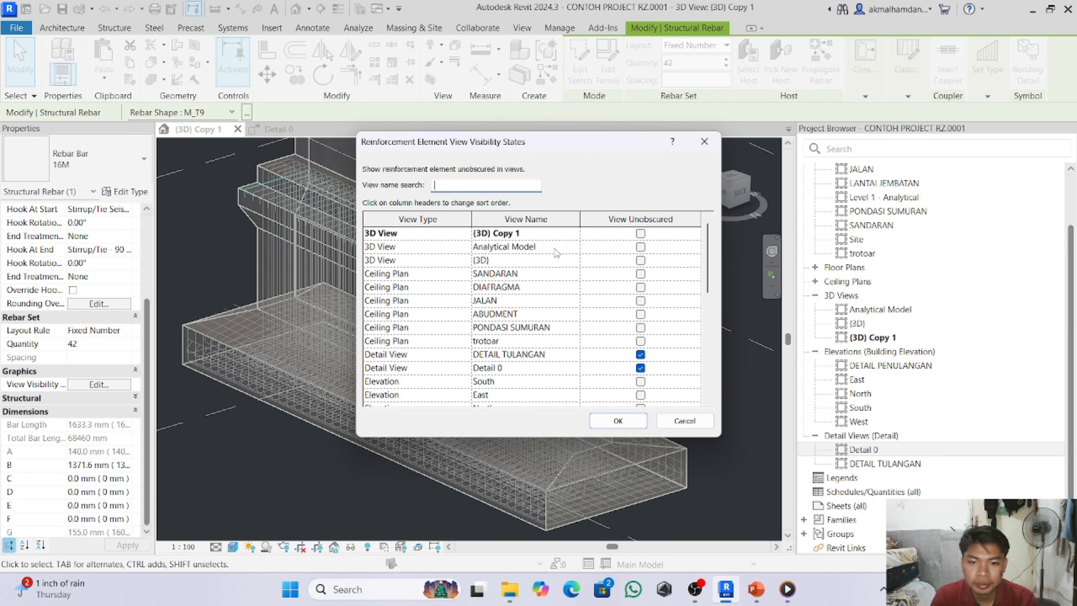
pyautogui.click(641, 234)
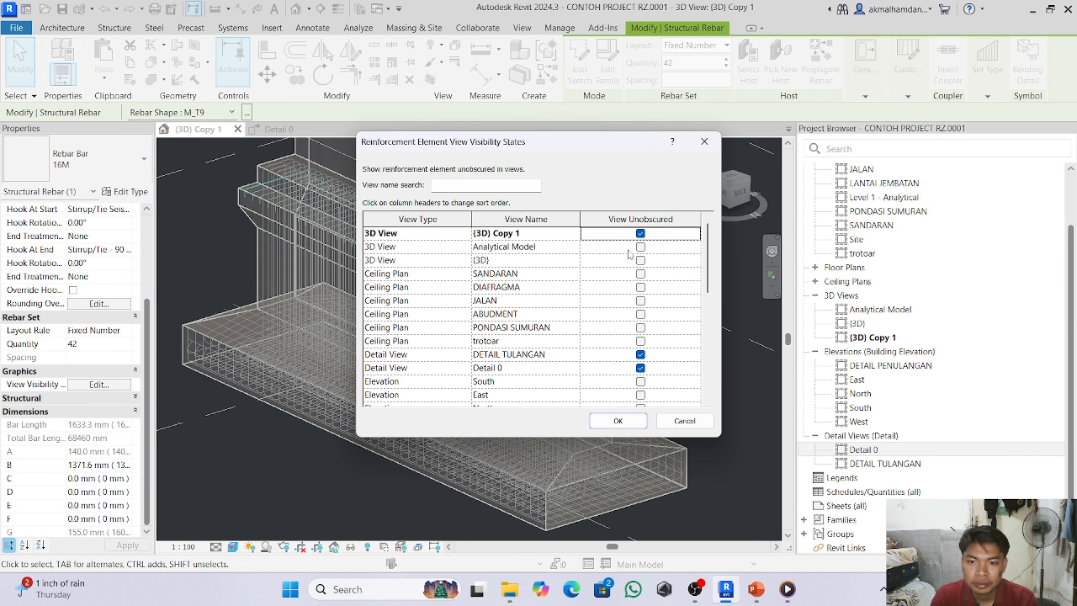
pyautogui.click(629, 426)
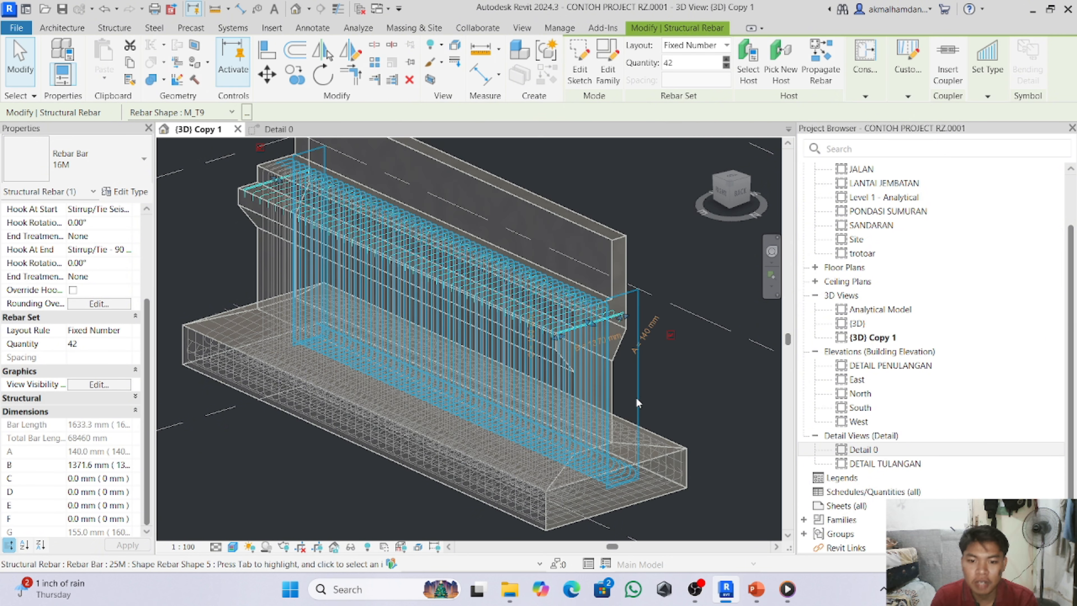
# - In Detail 0, stretch the horizontal corbel bar's 90° hook end closer to the corbel's outer face, making segment B 1420 mm
pyautogui.click(266, 132)
pyautogui.scroll(2, 594, 272)
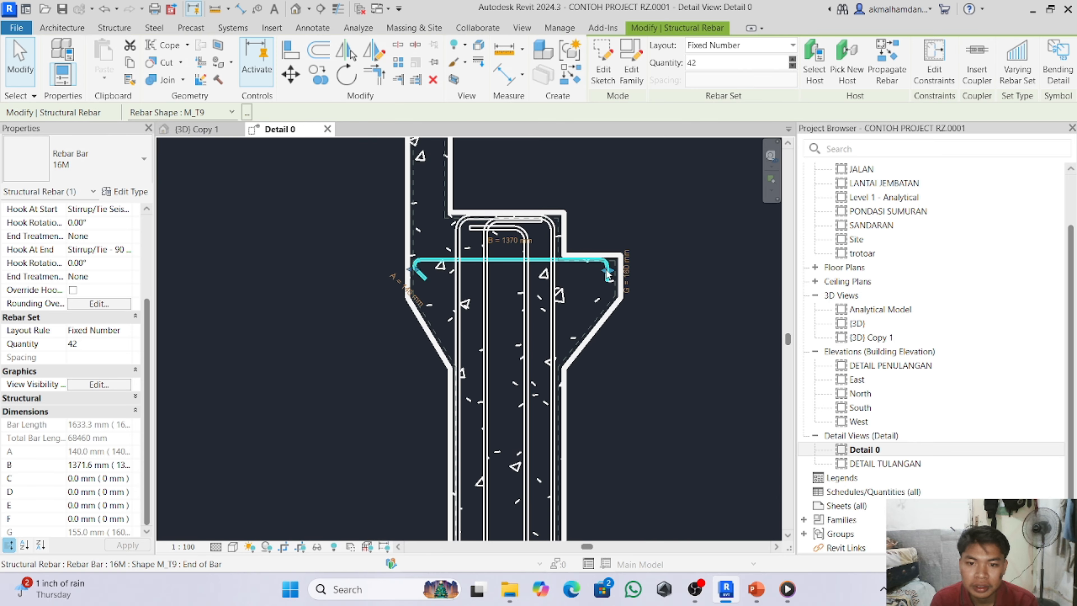
pyautogui.moveTo(612, 276); pyautogui.dragTo(616, 272)
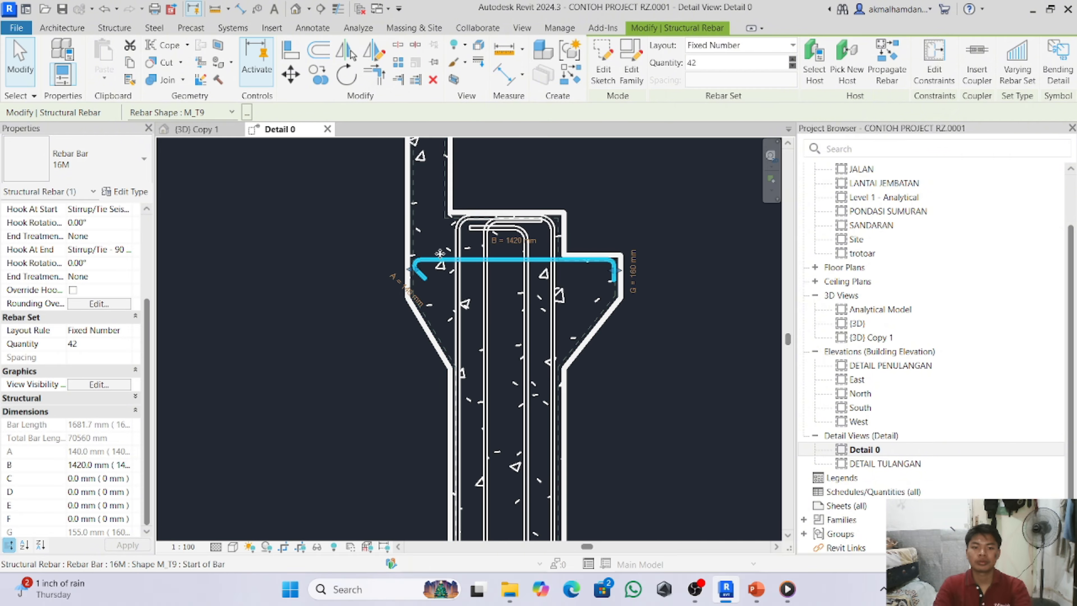
pyautogui.click(653, 210)
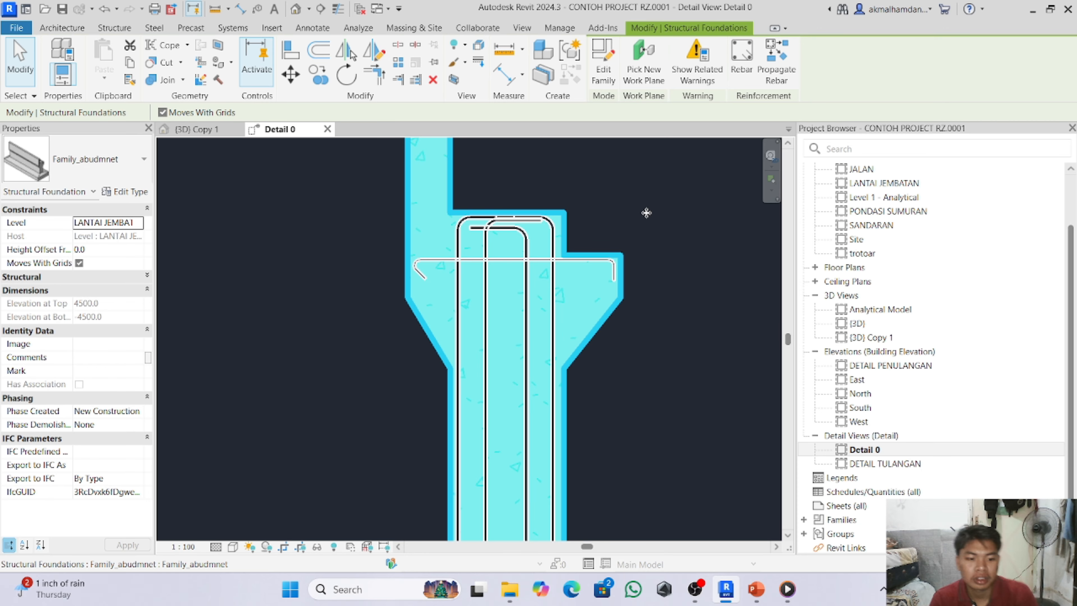
pyautogui.press('Escape')
pyautogui.scroll(-2, 621, 242)
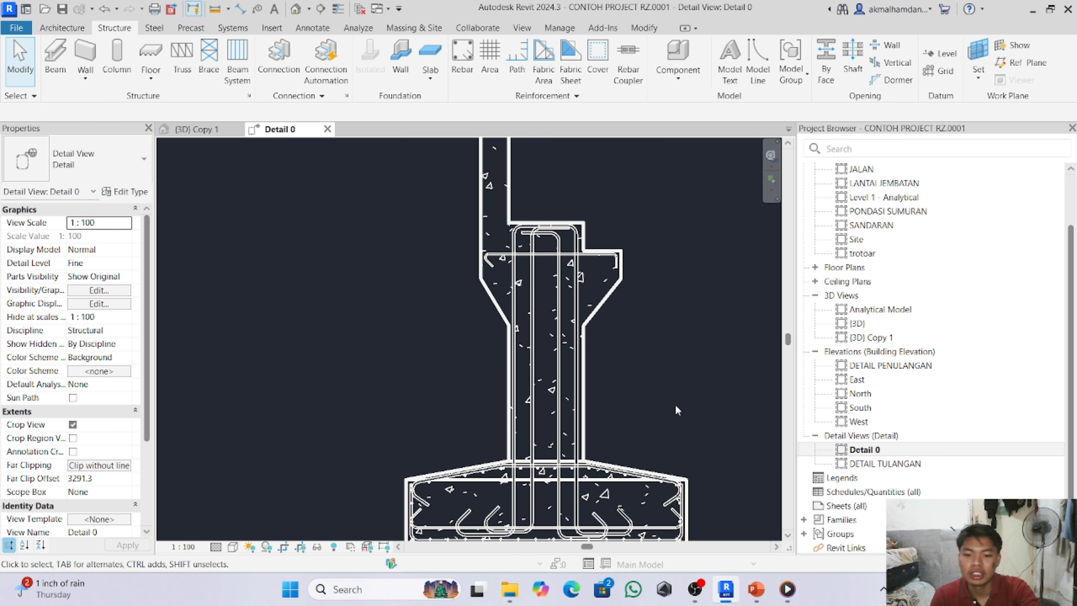
# - Examine bar J2's bent shape in the PowerPoint drawing, then look through Revit's rebar shapes for a suitable one
pyautogui.click(756, 589)
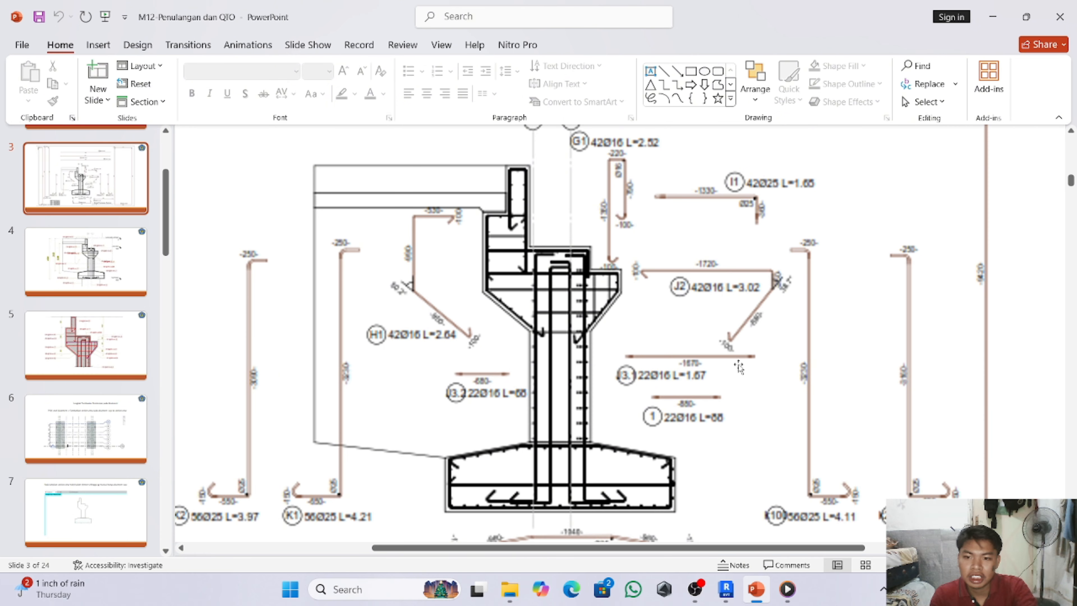
pyautogui.scroll(2, 780, 304)
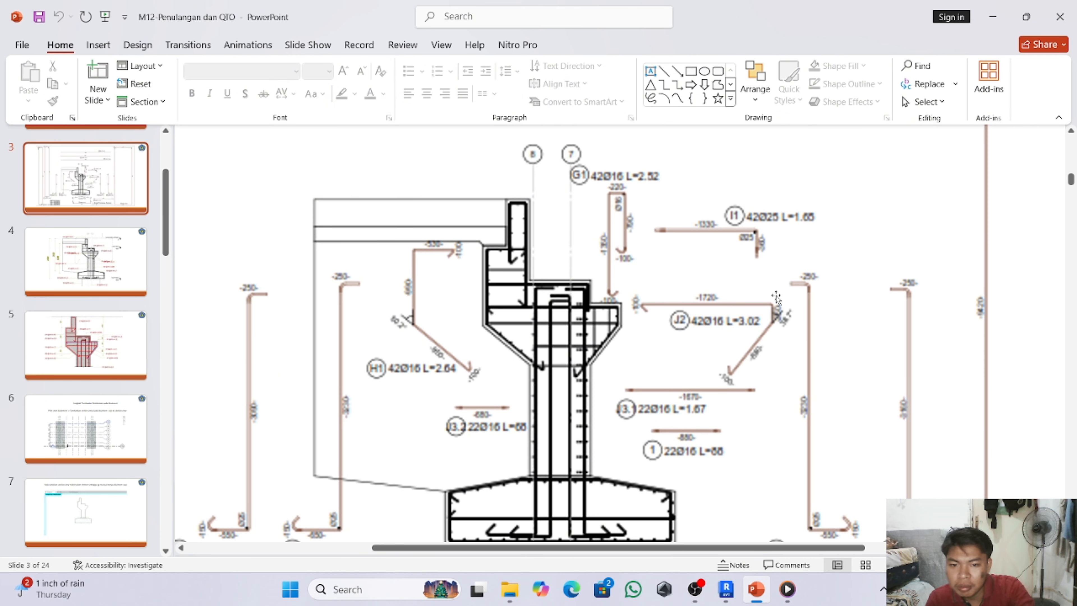
pyautogui.scroll(-1, 777, 302)
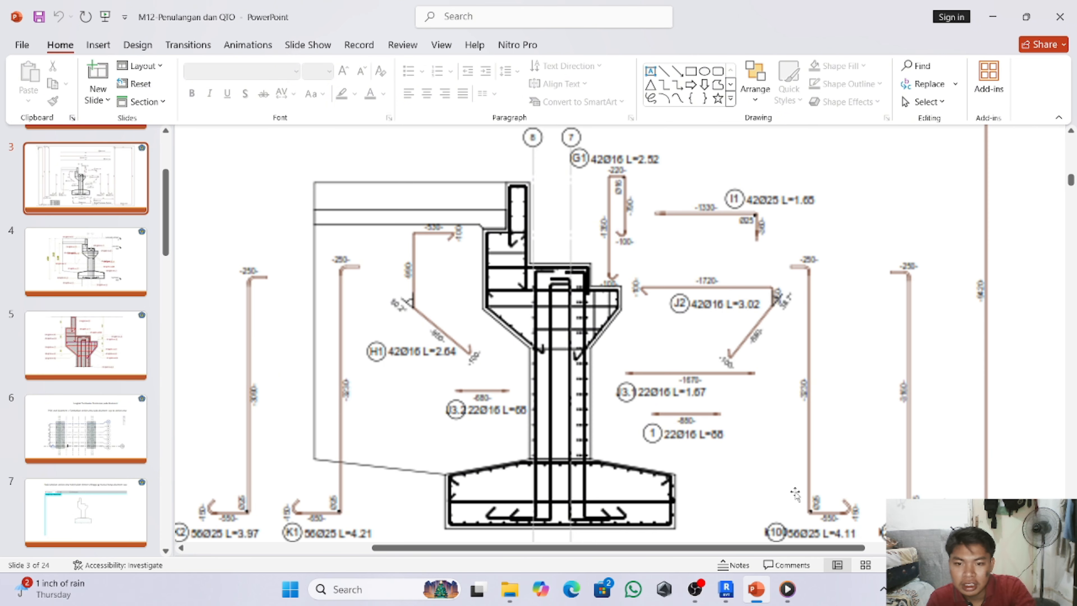
pyautogui.click(727, 594)
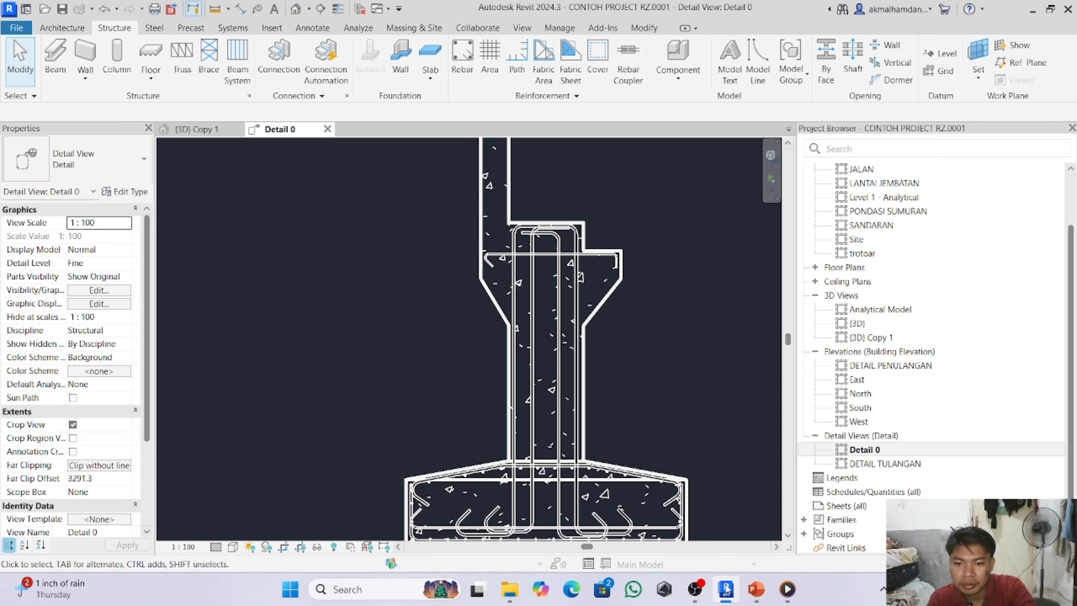
pyautogui.click(470, 65)
pyautogui.scroll(-1, 882, 378)
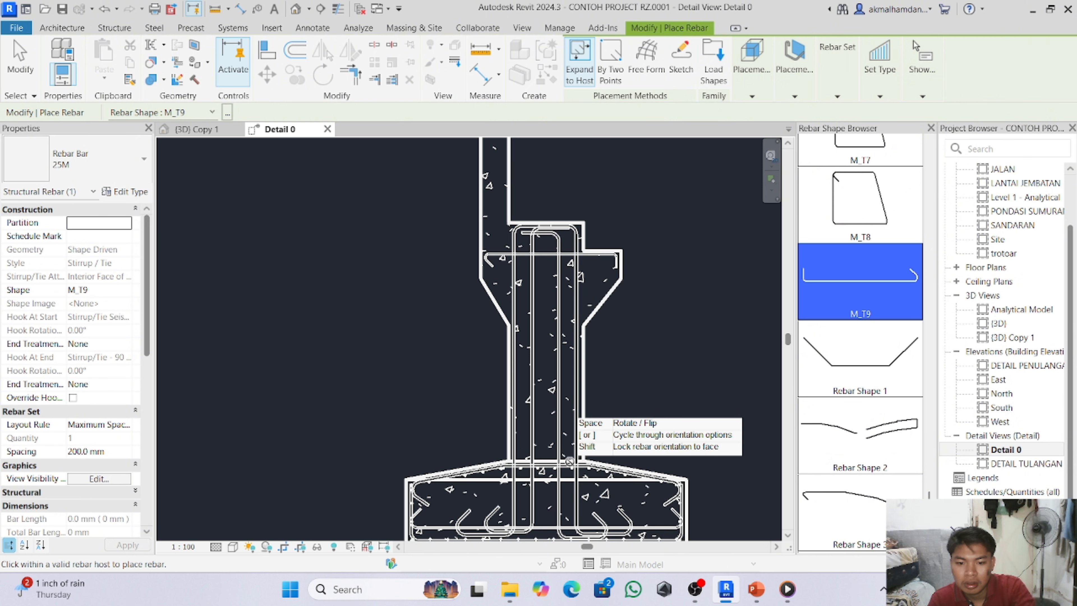
pyautogui.scroll(-4, 876, 343)
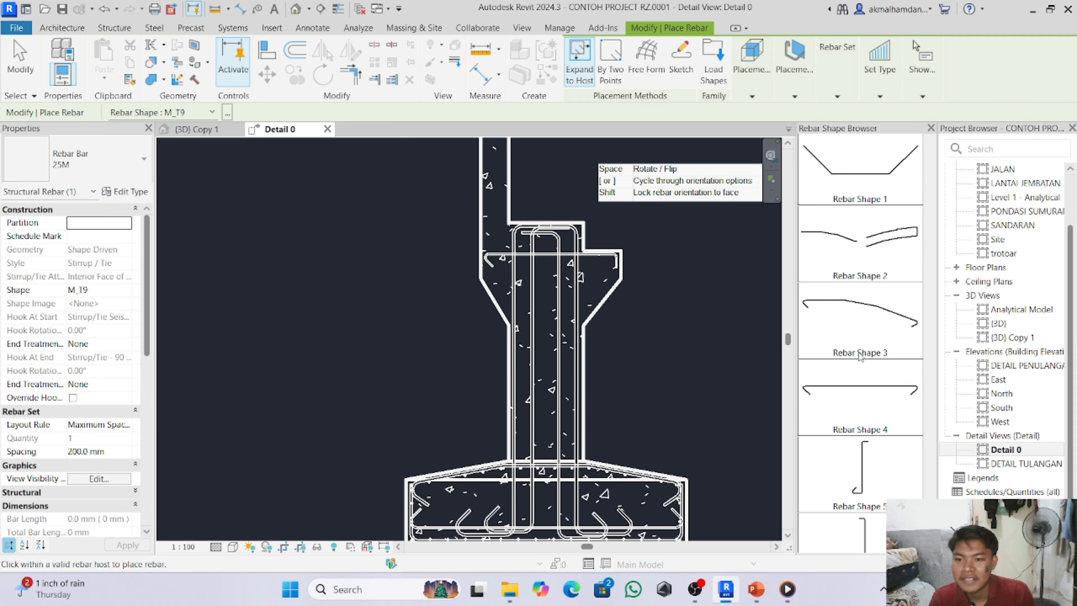
pyautogui.scroll(5, 849, 339)
pyautogui.scroll(1, 834, 323)
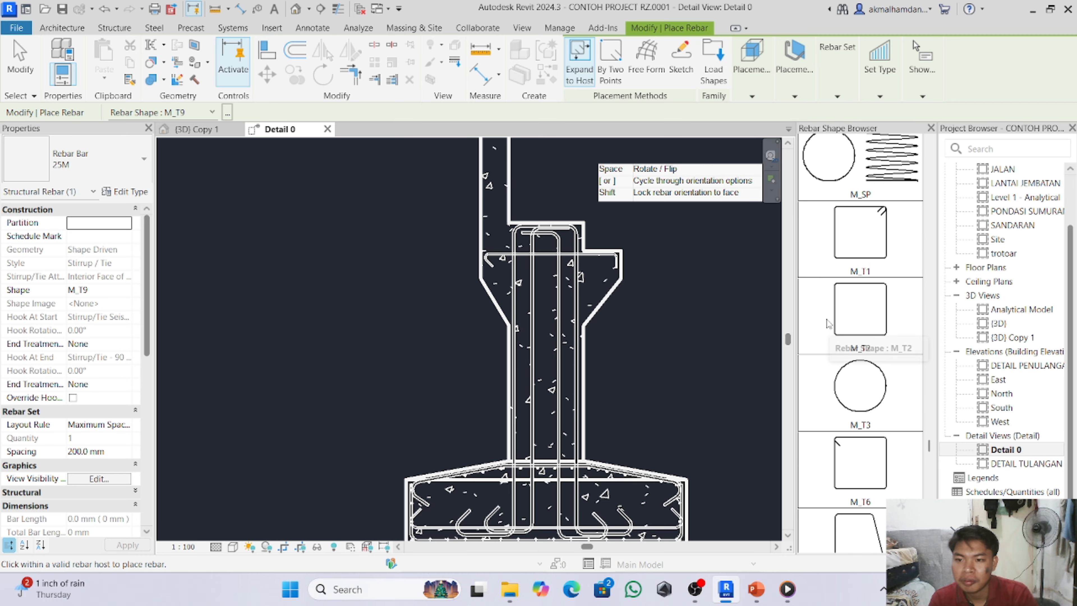
pyautogui.scroll(3, 831, 323)
pyautogui.scroll(5, 829, 324)
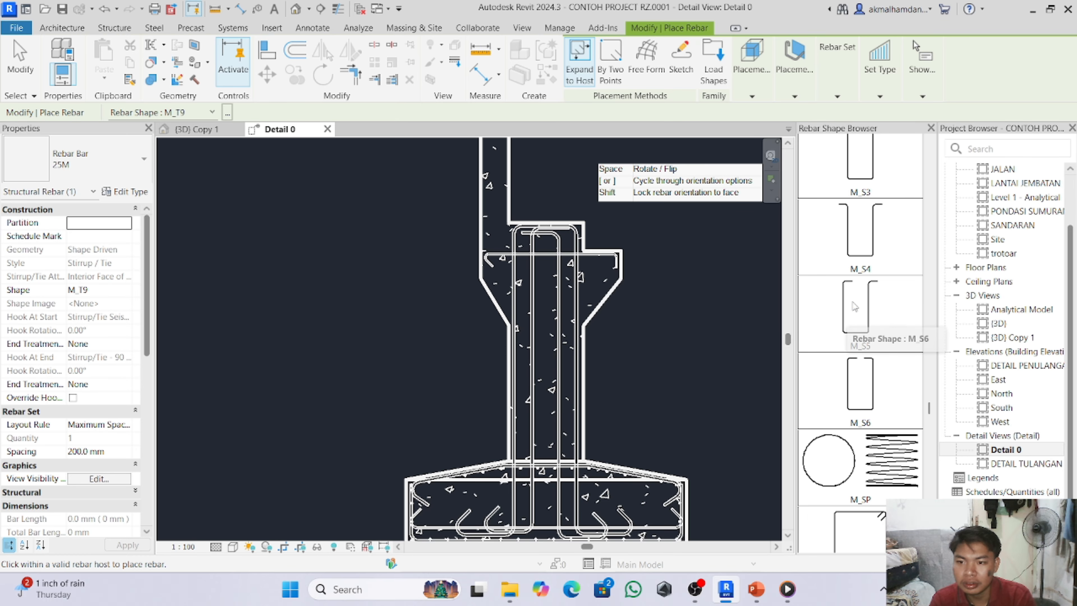
pyautogui.scroll(2, 849, 308)
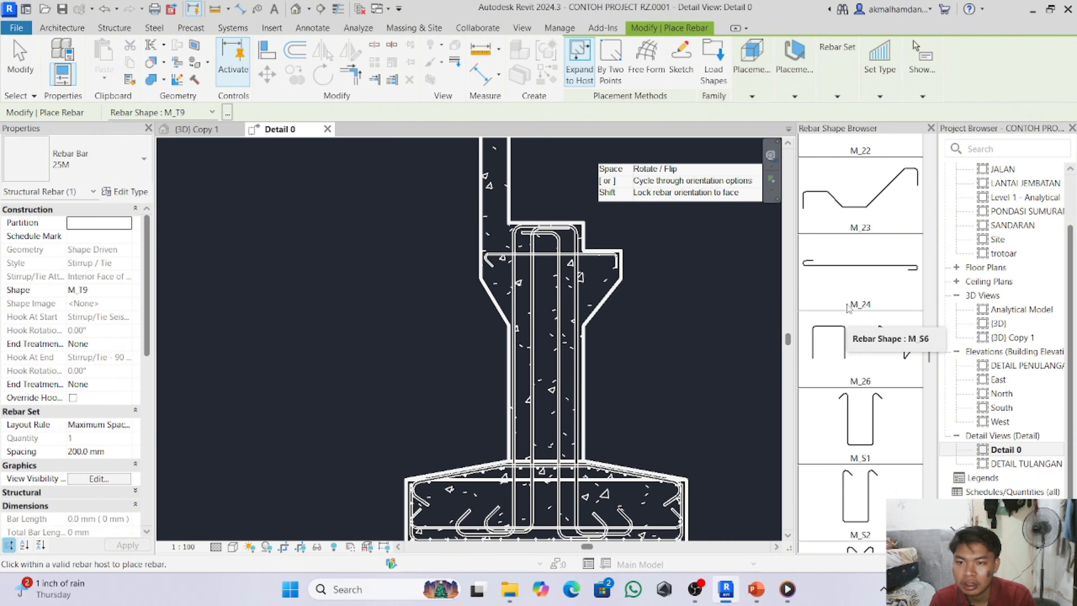
pyautogui.scroll(4, 849, 309)
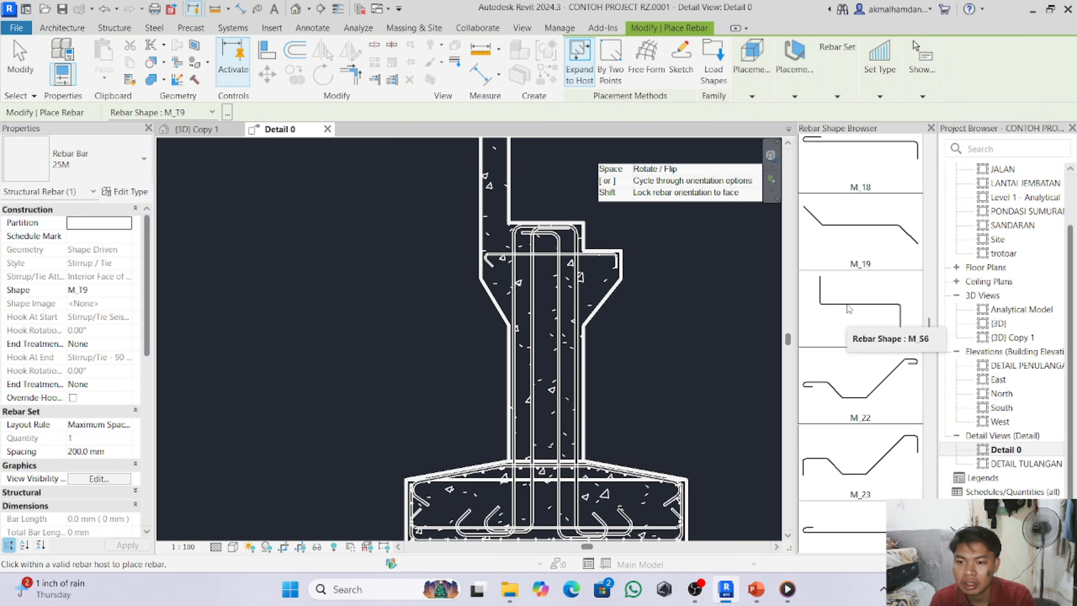
pyautogui.scroll(2, 848, 308)
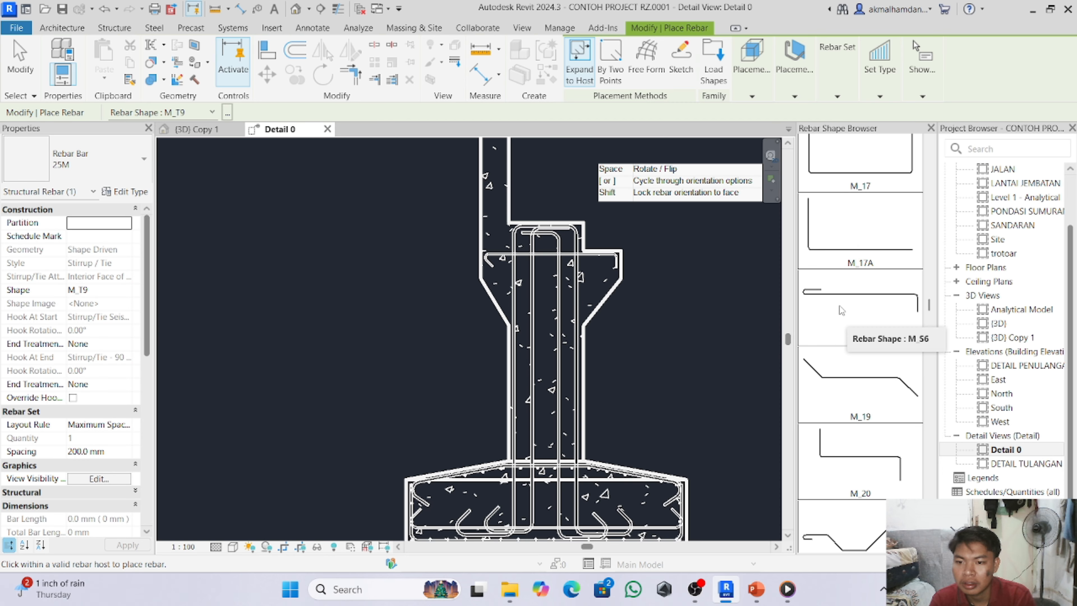
pyautogui.scroll(7, 841, 308)
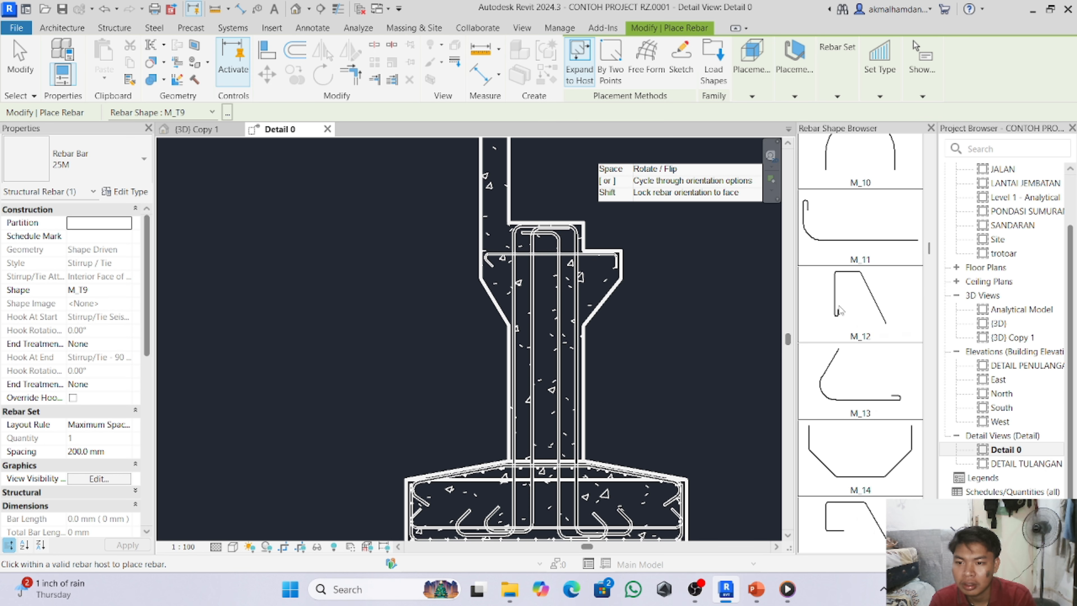
pyautogui.scroll(8, 840, 310)
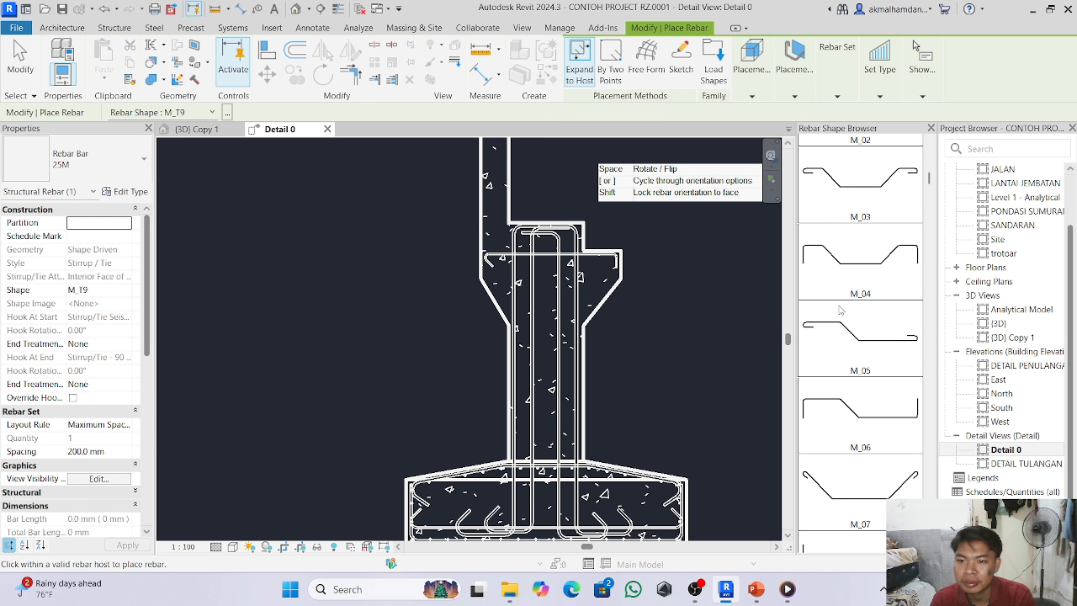
pyautogui.scroll(3, 841, 310)
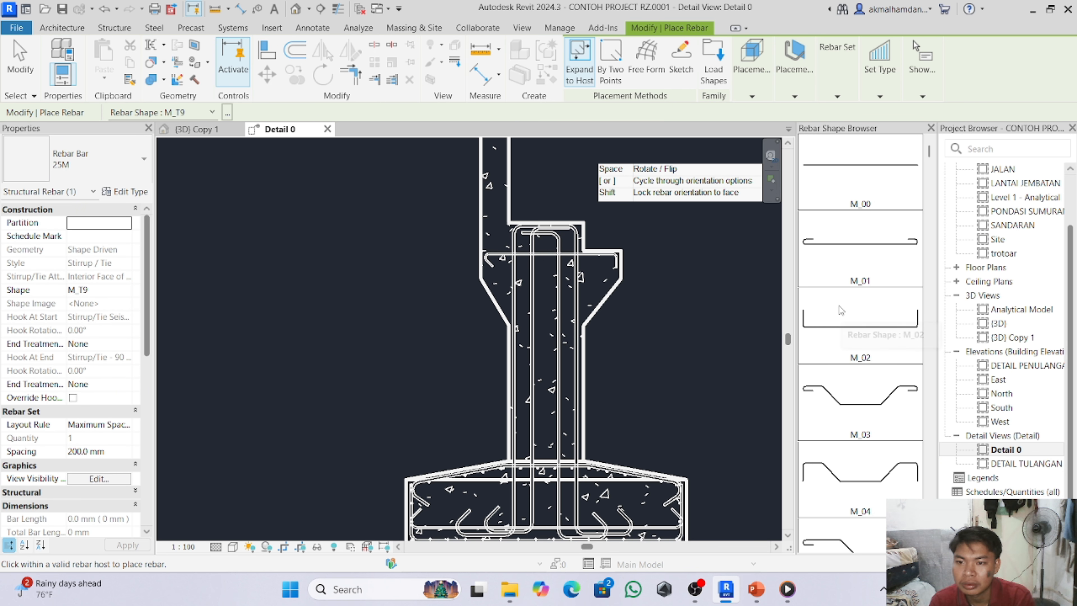
pyautogui.scroll(-4, 841, 310)
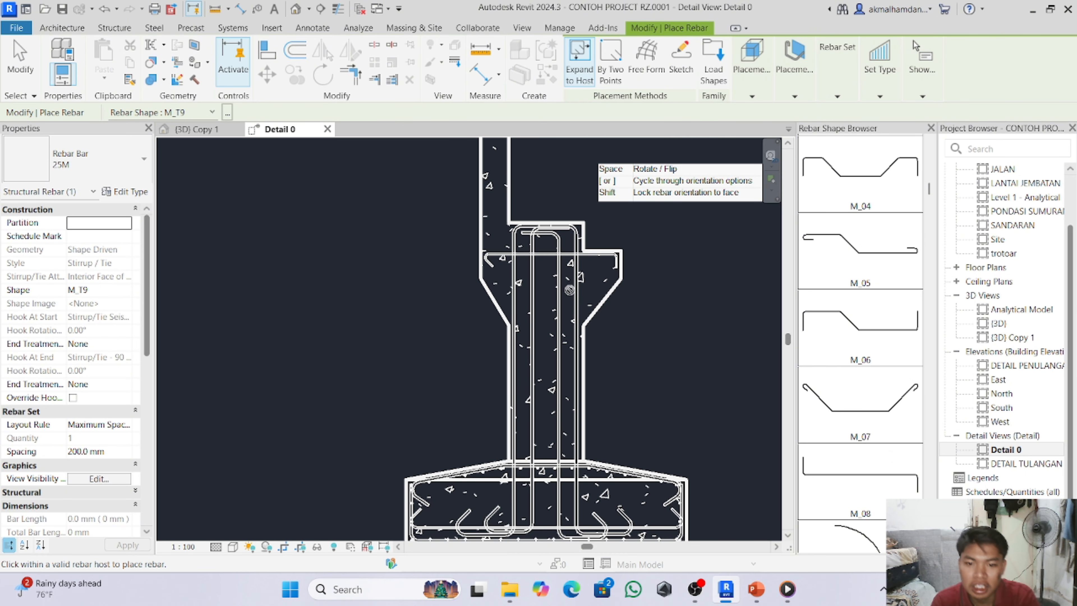
pyautogui.scroll(-3, 847, 387)
pyautogui.scroll(-15, 847, 388)
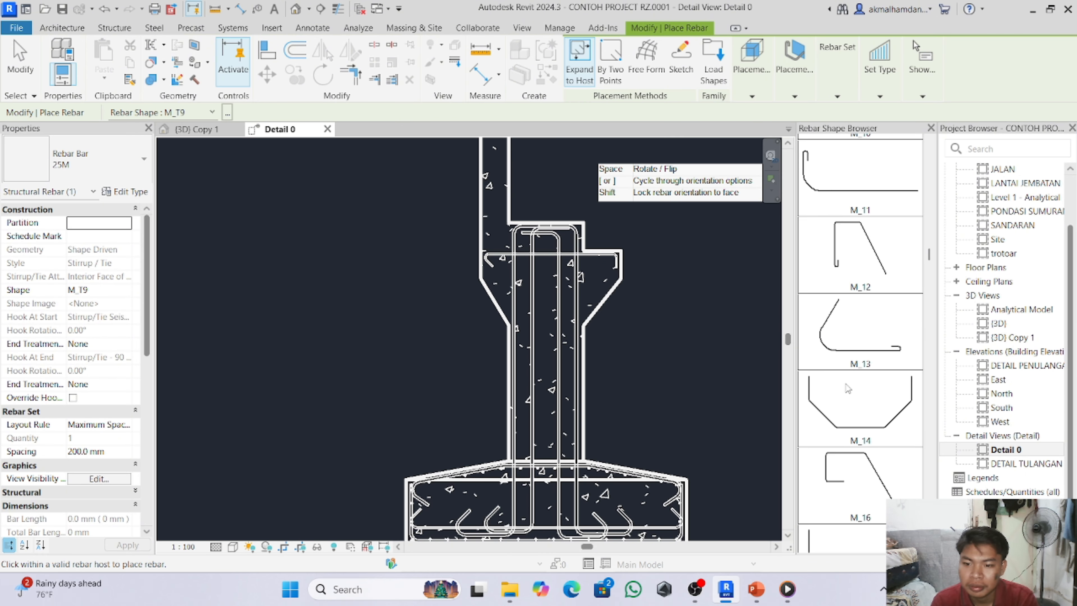
pyautogui.scroll(-15, 847, 388)
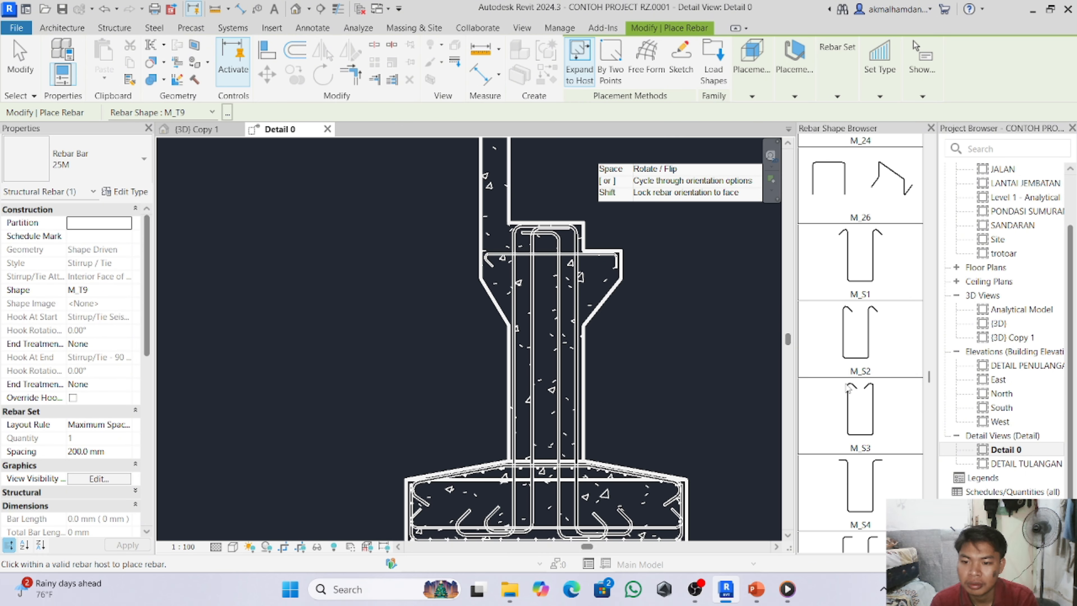
# - Place a horizontal 25M rebar set of shape M_T9 across the stem where the corbel slopes meet it
pyautogui.scroll(-4, 845, 388)
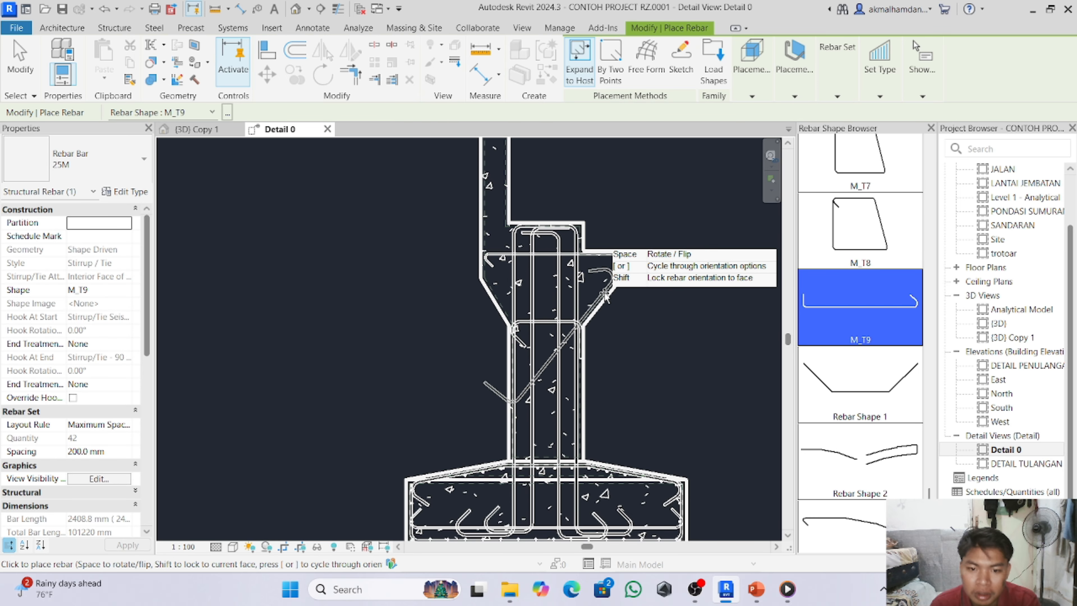
pyautogui.press('Escape')
pyautogui.press('Escape')
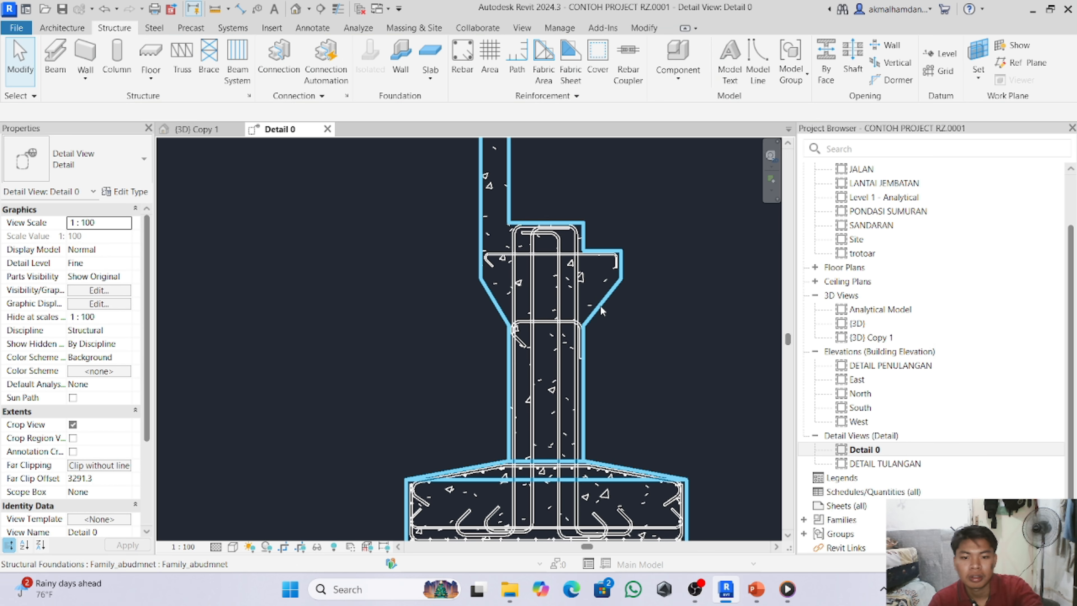
# - Check the corbel bars in the PowerPoint drawing and move the new M_T9 set in Revit to the upper end of the corbel's sloped face
pyautogui.scroll(2, 588, 330)
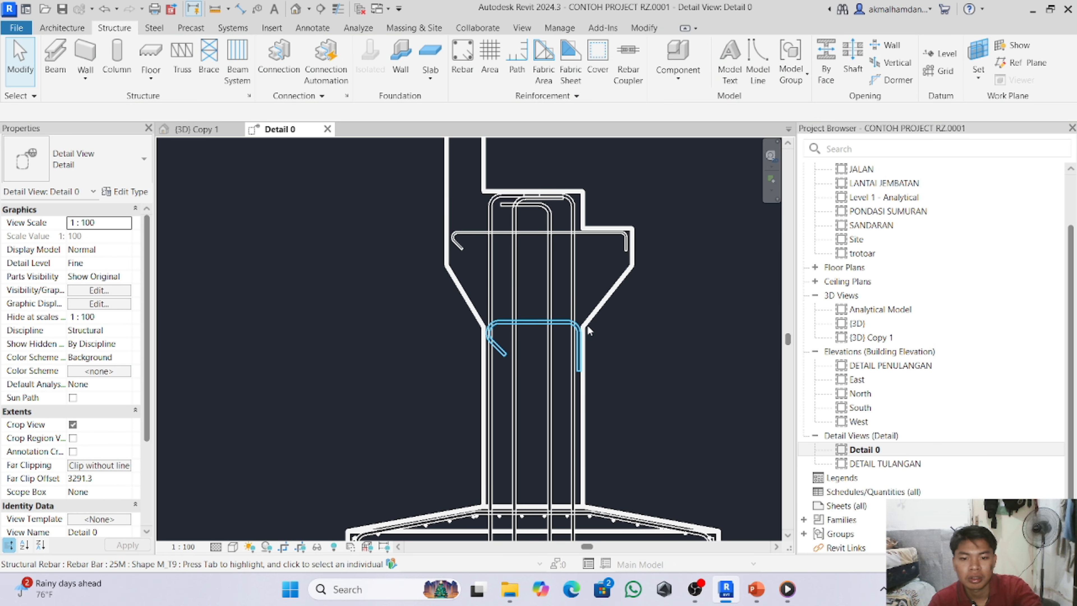
pyautogui.click(754, 591)
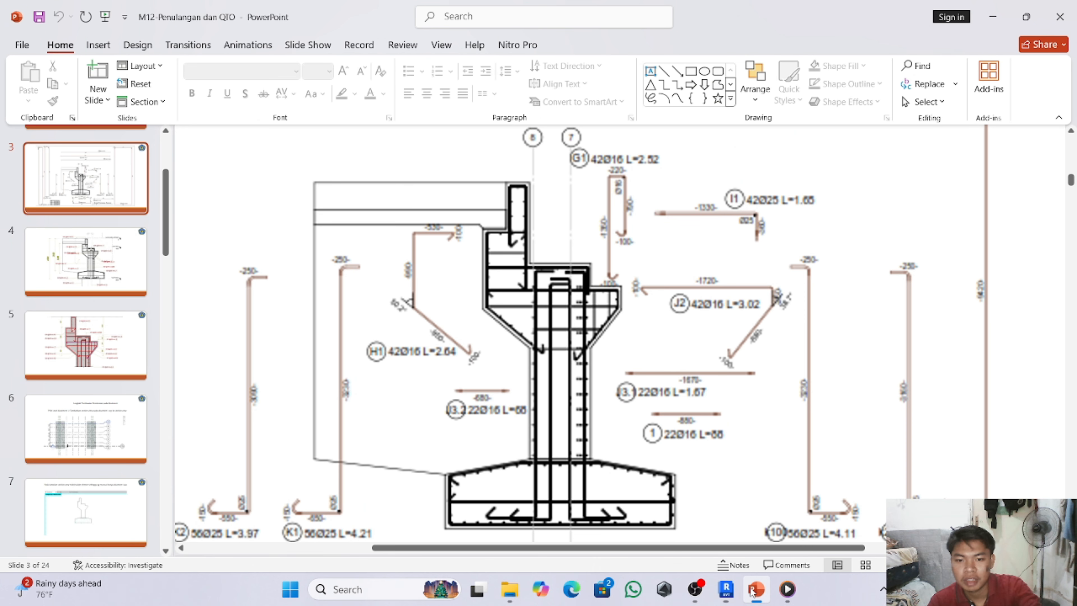
pyautogui.click(727, 591)
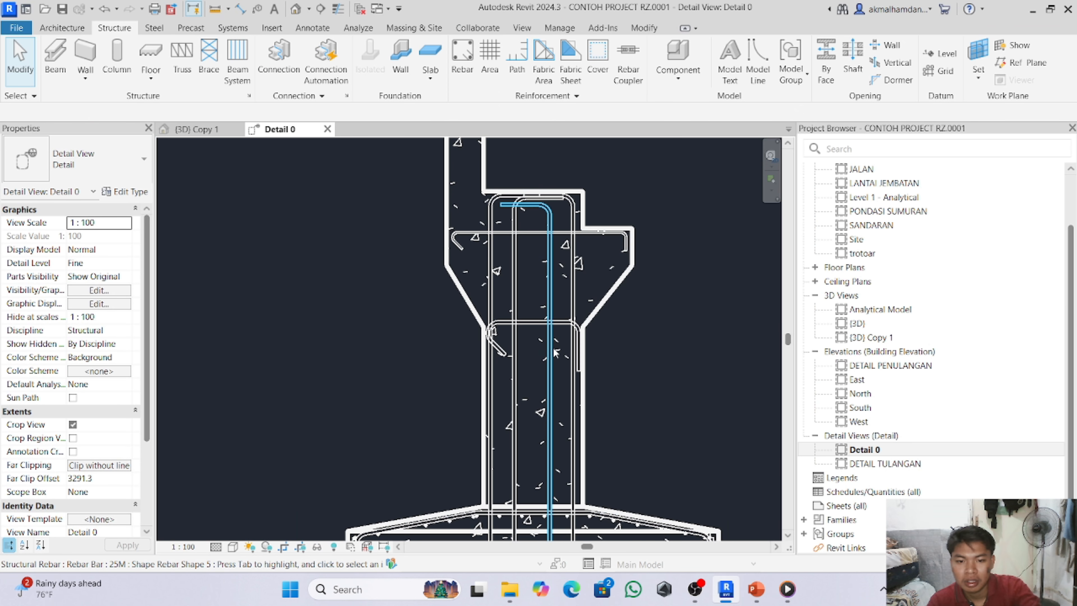
pyautogui.click(581, 349)
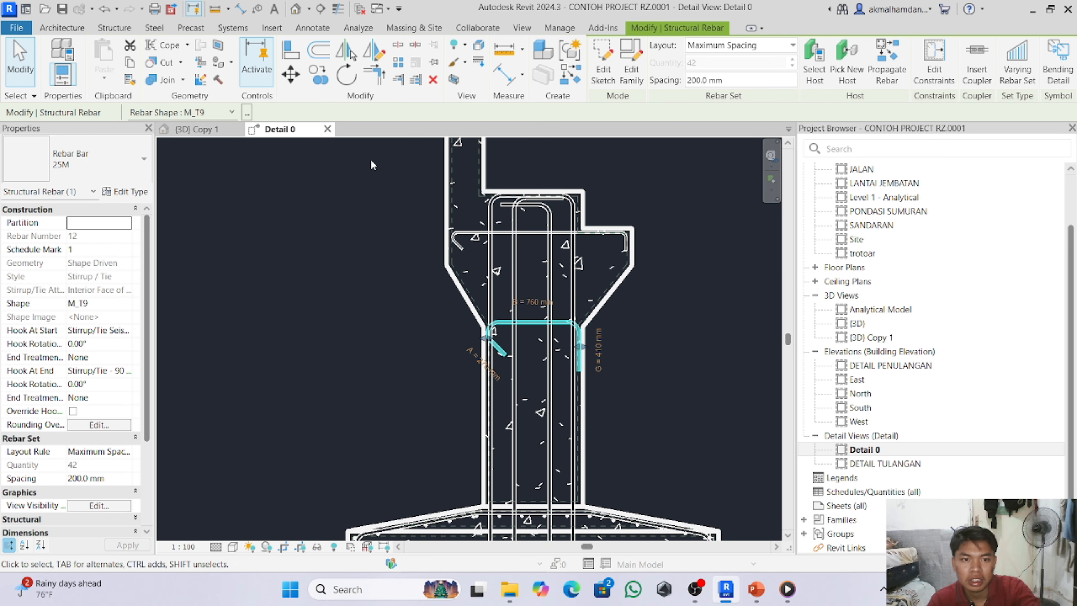
pyautogui.click(290, 75)
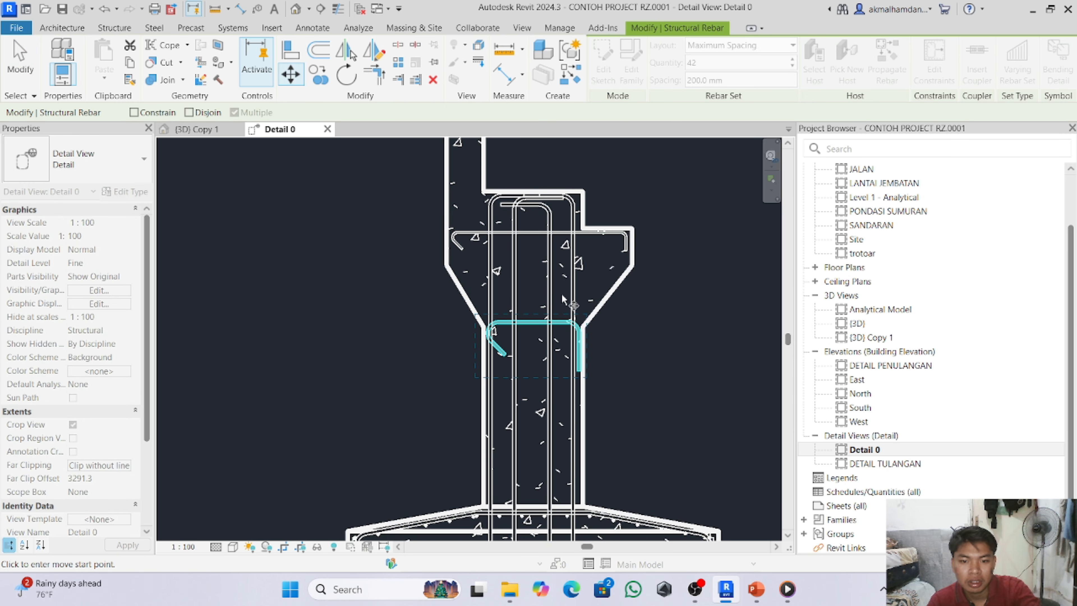
pyautogui.click(569, 322)
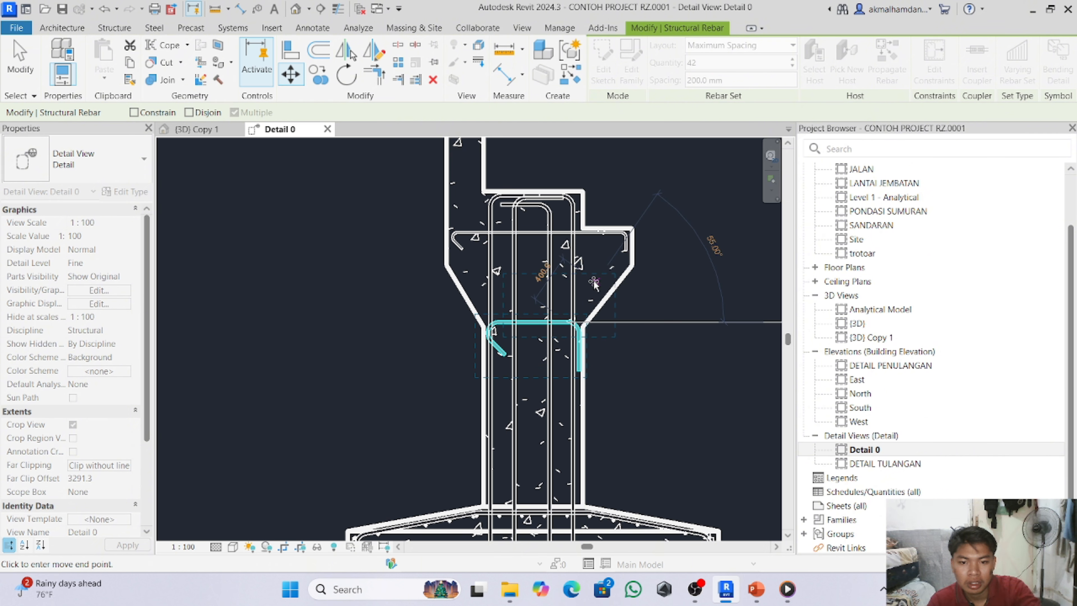
pyautogui.click(623, 264)
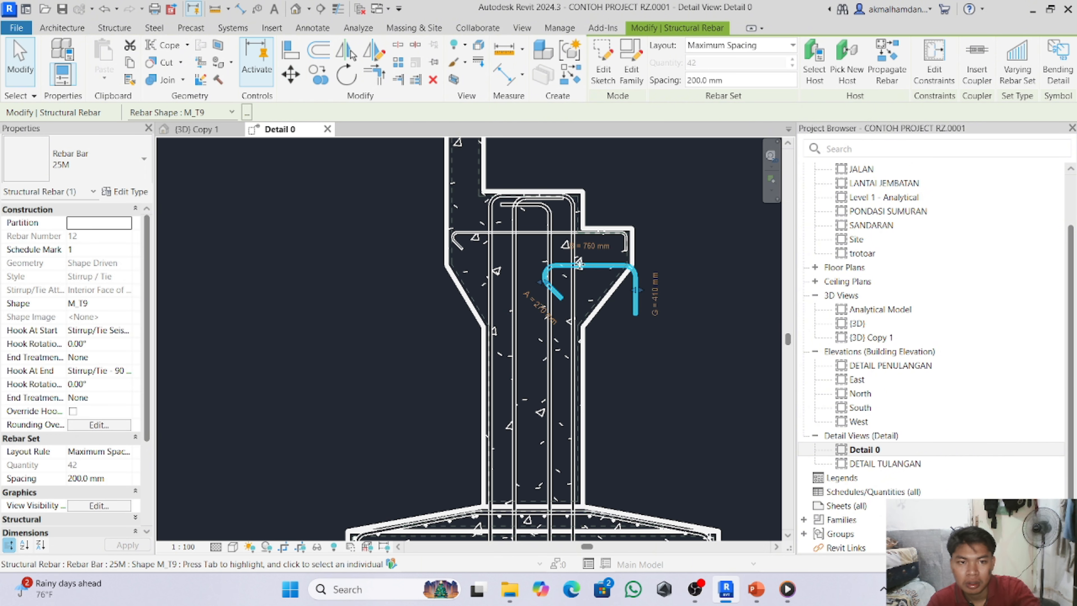
# - Try to rotate the horizontal 25M M_T9 set at the upper end of the corbel slope, and delete the set
pyautogui.click(346, 76)
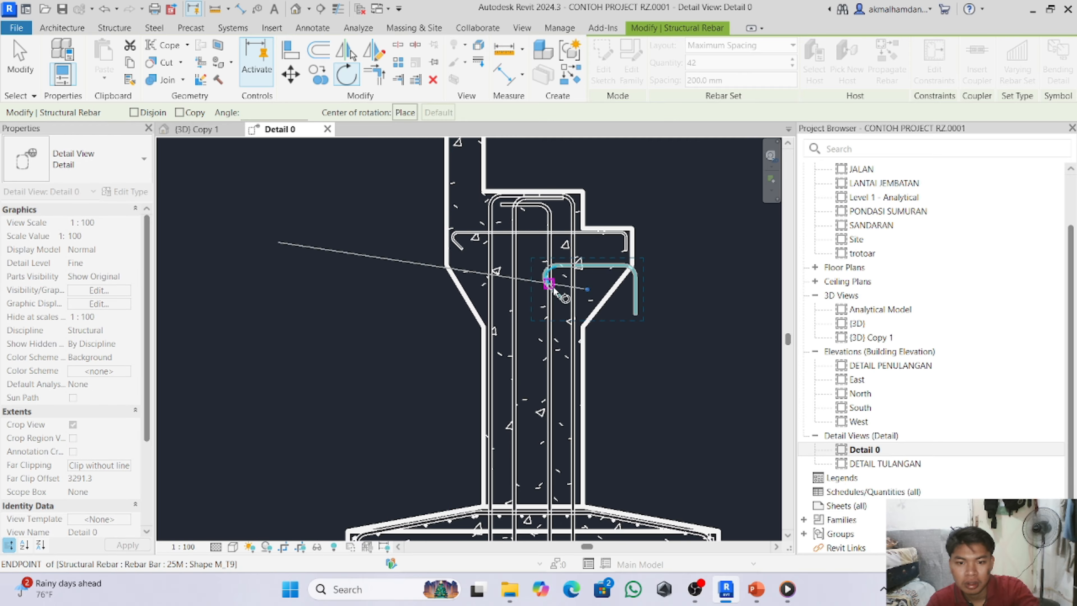
pyautogui.press('Escape')
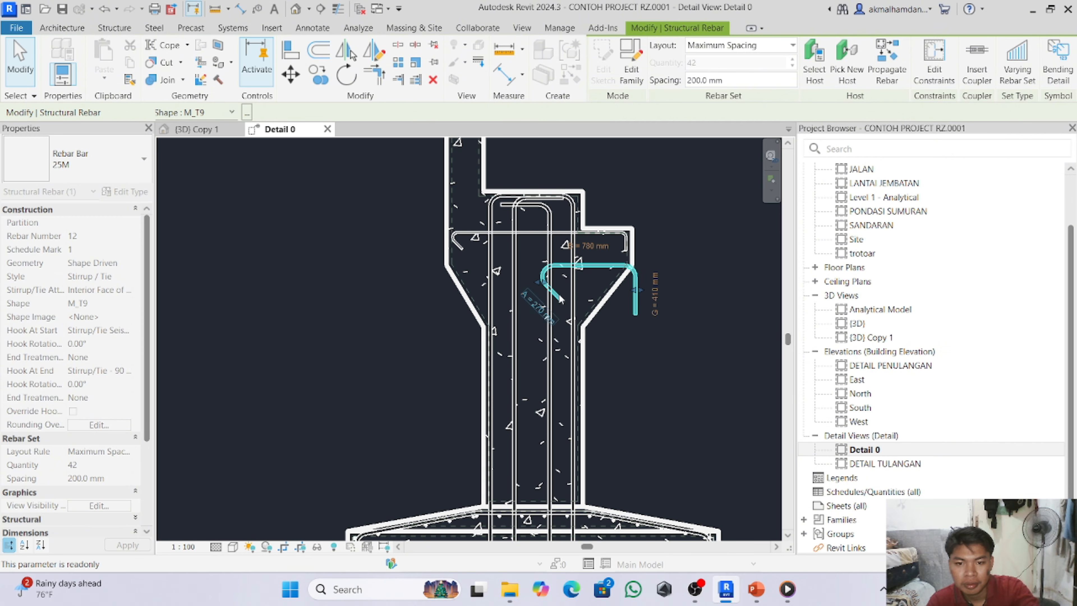
pyautogui.press('Escape')
pyautogui.click(603, 265)
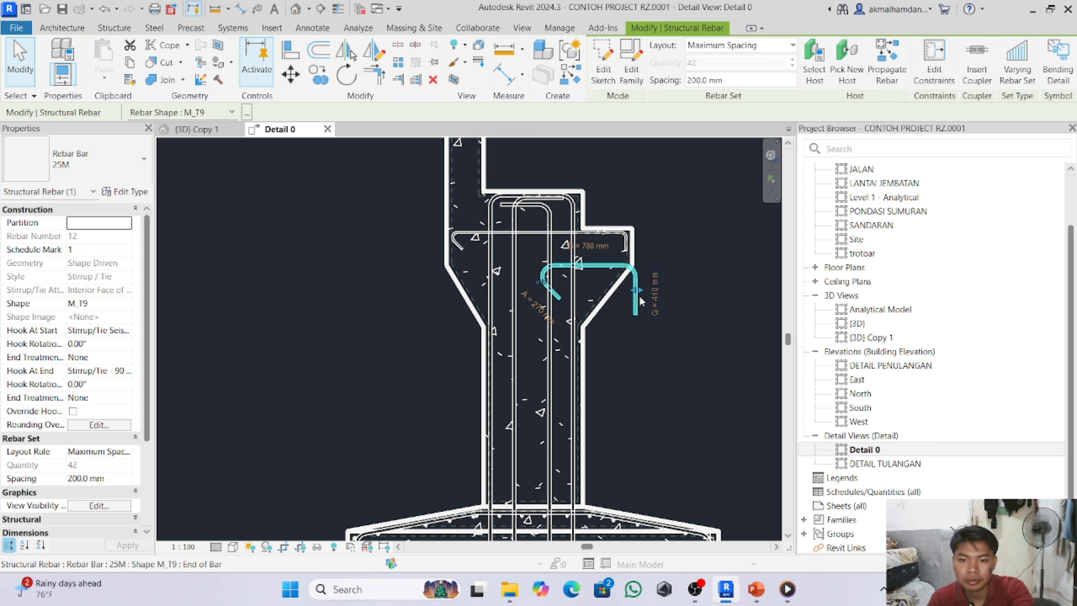
pyautogui.press('Escape')
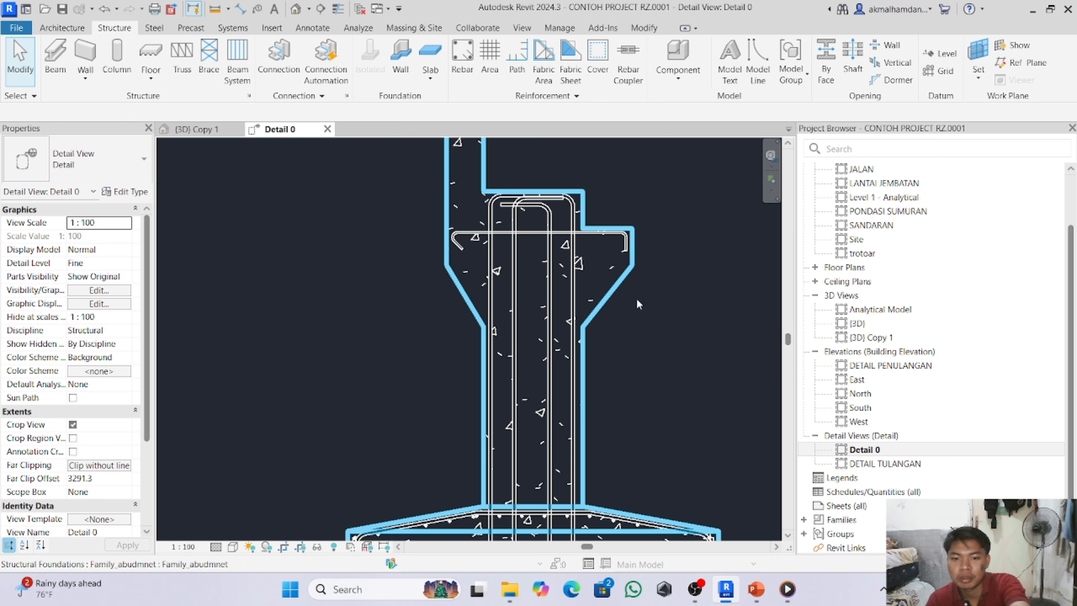
# - Place a 25M M_T9 rebar set along the corbel's sloped face and shorten its lower end until segment B is 930 mm
pyautogui.click(463, 62)
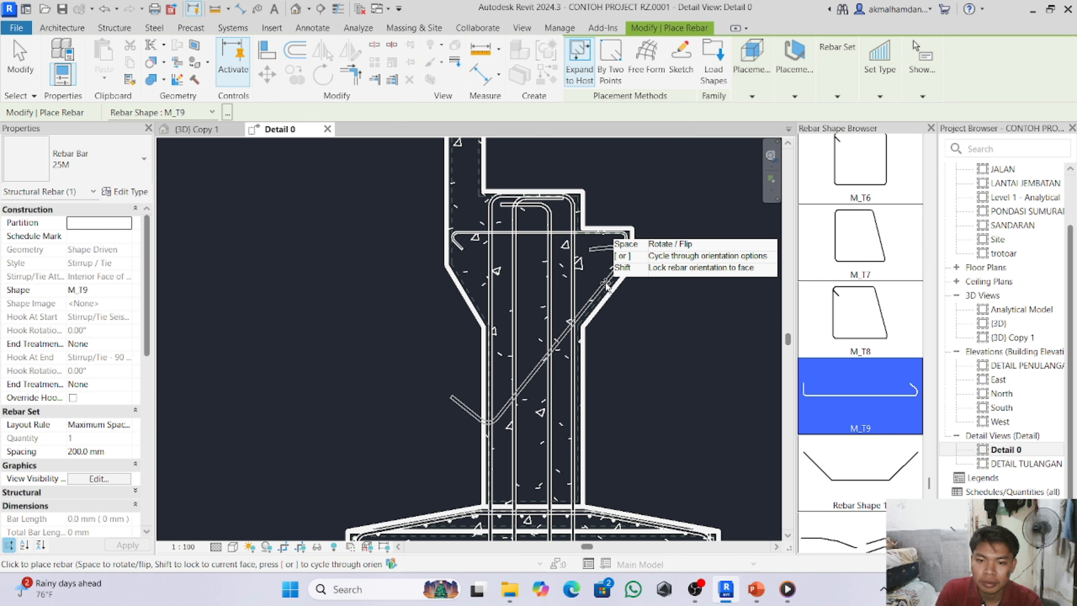
pyautogui.click(607, 284)
pyautogui.press('Escape')
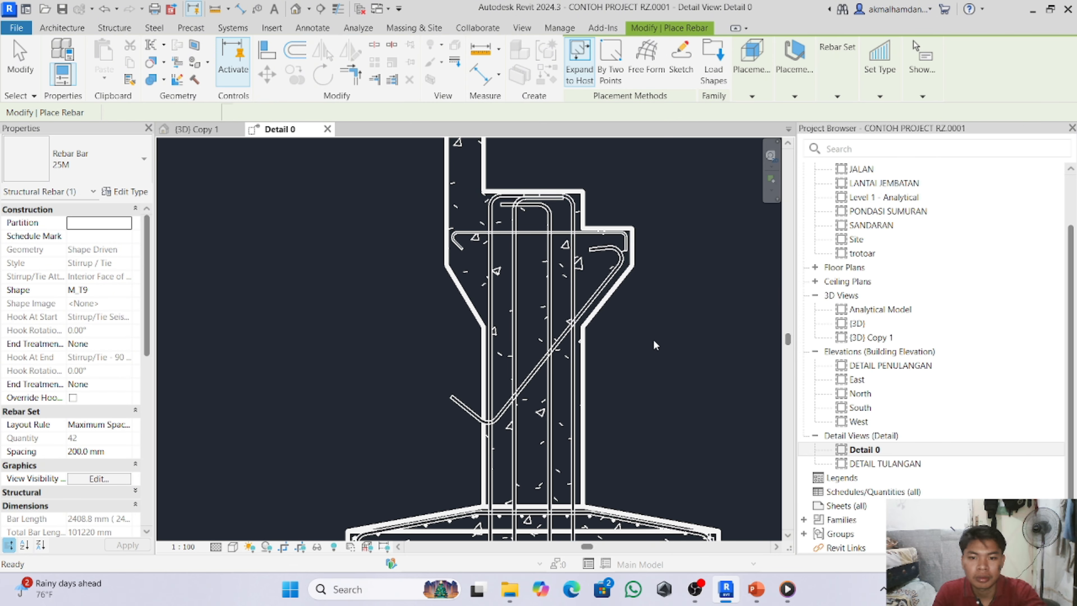
pyautogui.click(497, 420)
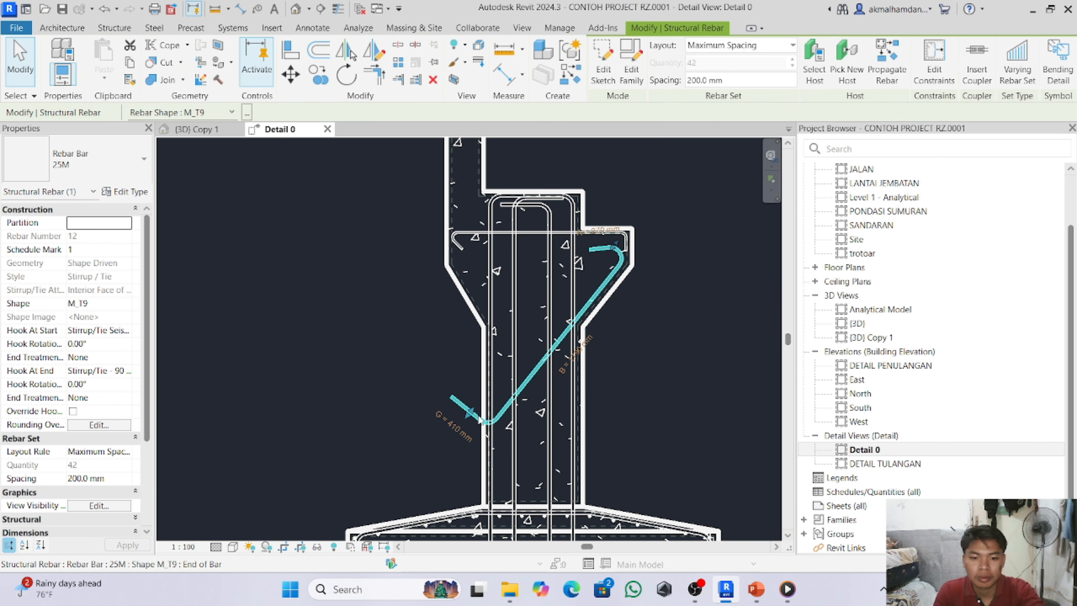
pyautogui.moveTo(471, 414); pyautogui.dragTo(562, 350)
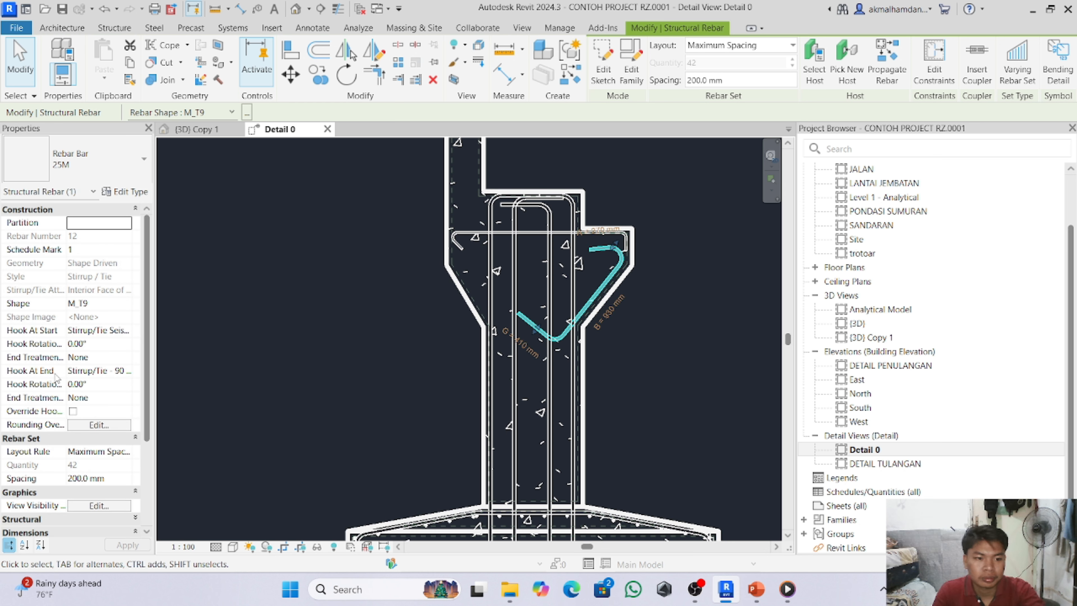
# - Set the sloped bar's hook at start to None and its hook at end to Stirrup/Tie - 135 deg
pyautogui.click(114, 335)
pyautogui.click(128, 331)
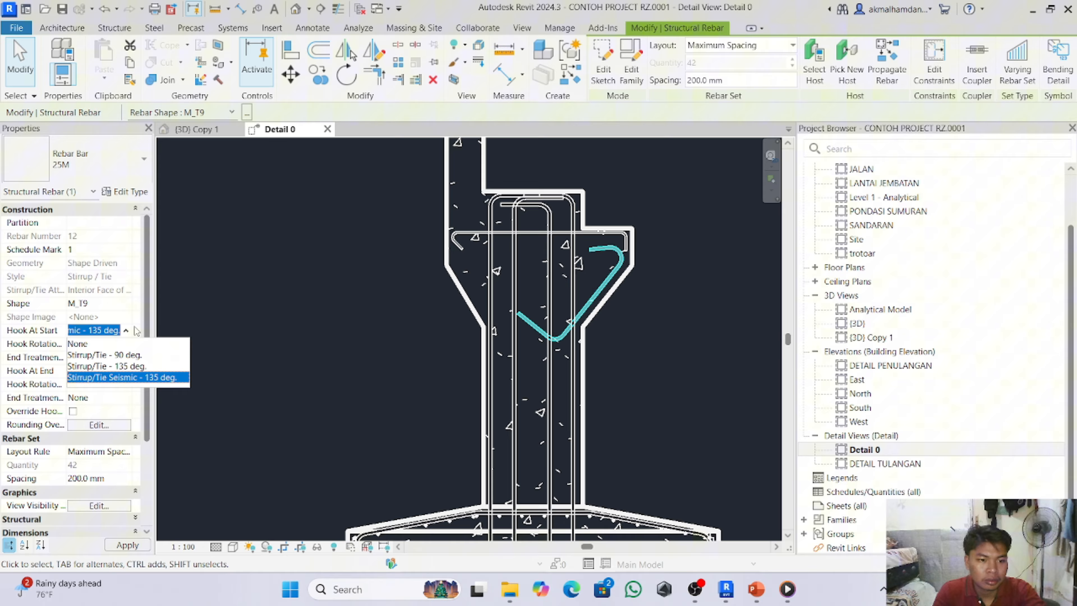
pyautogui.click(130, 356)
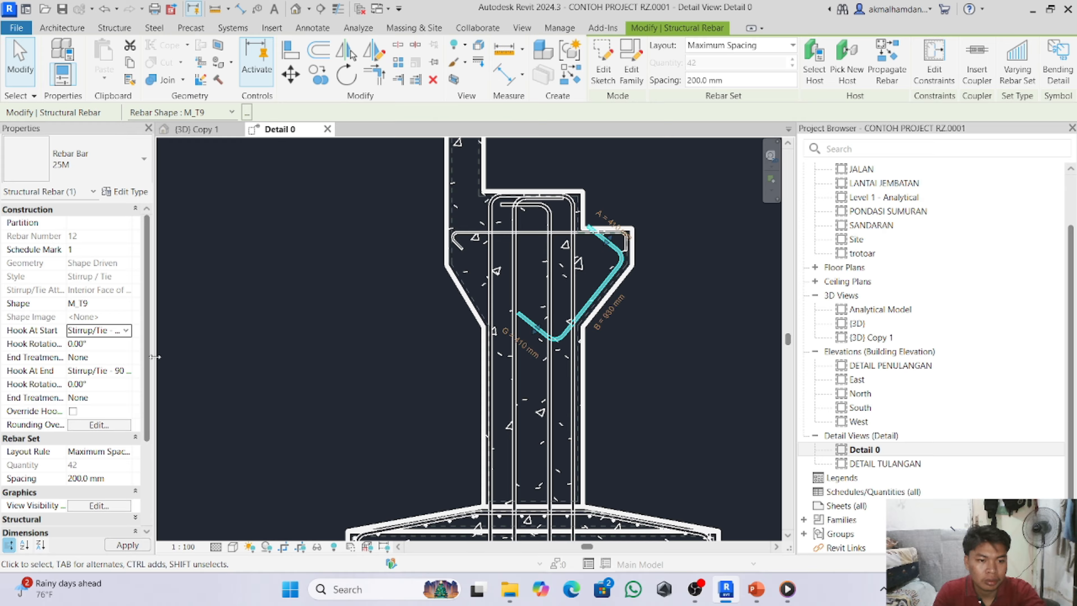
pyautogui.click(114, 373)
pyautogui.click(126, 372)
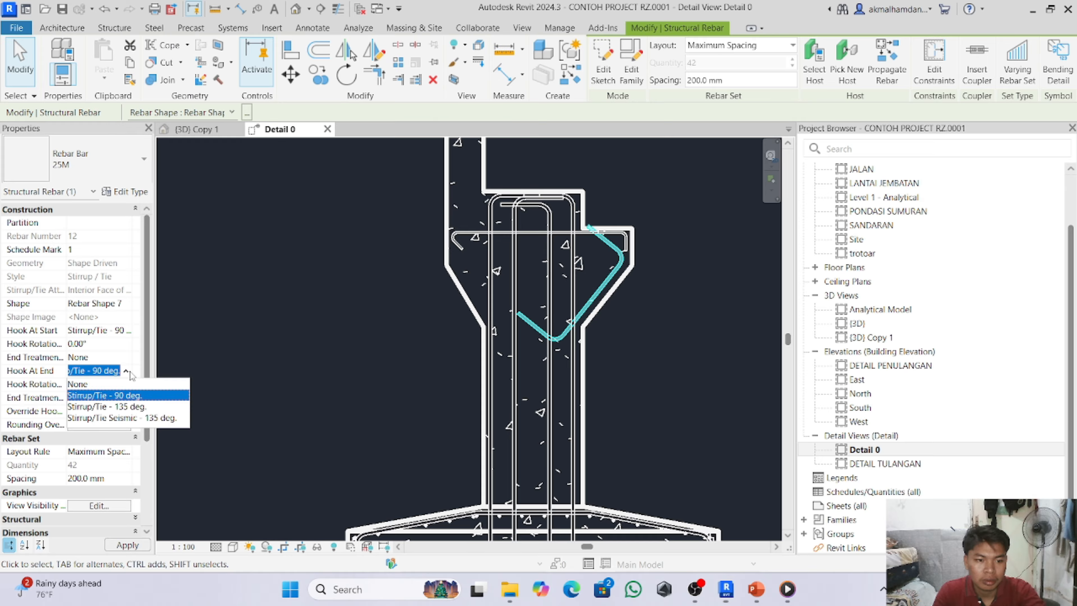
pyautogui.click(135, 408)
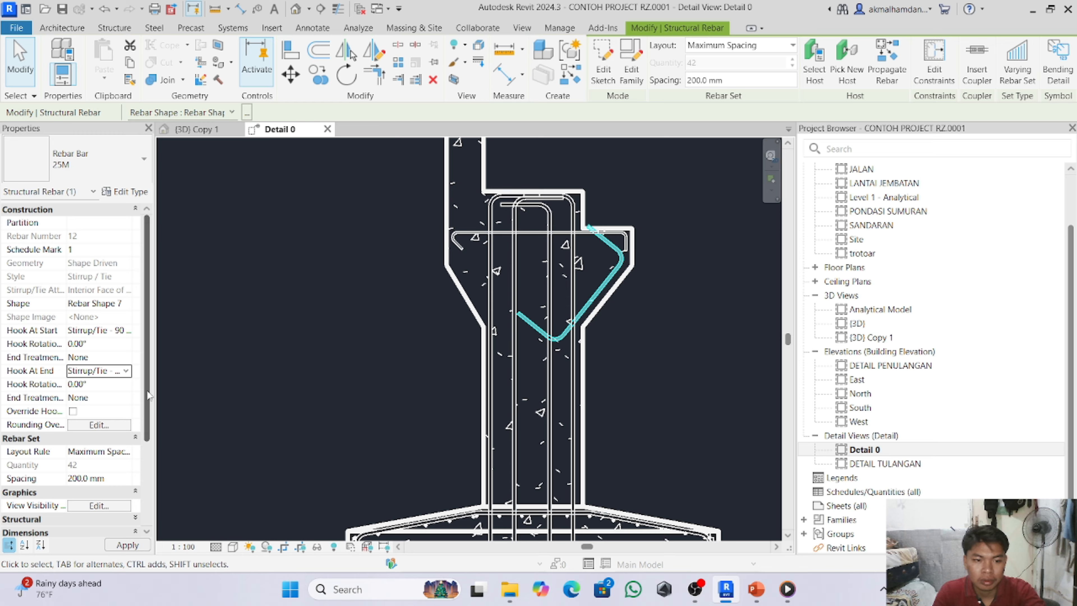
pyautogui.click(127, 331)
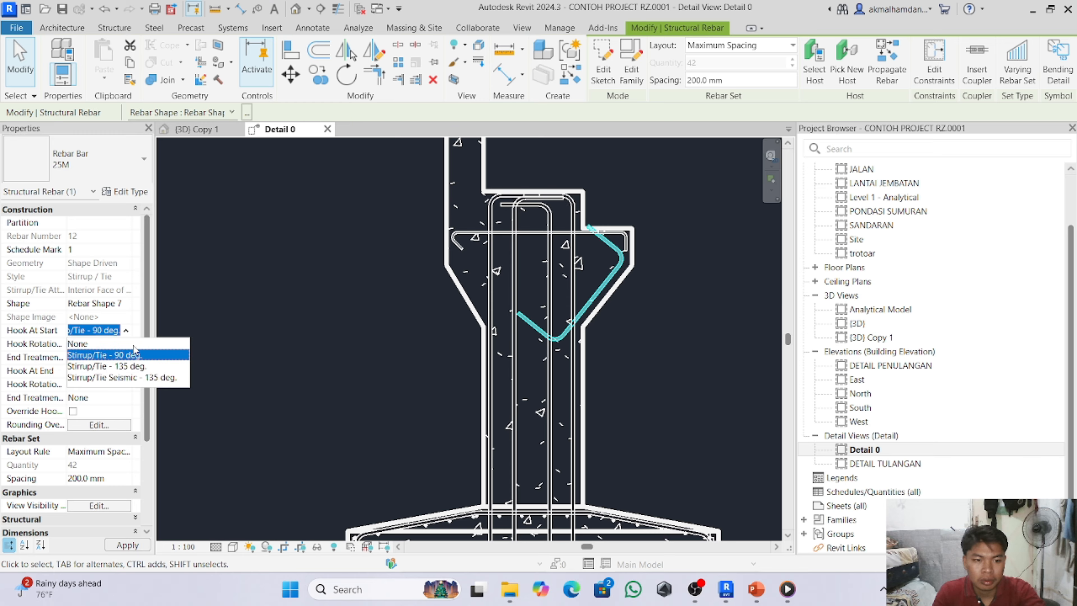
pyautogui.click(135, 366)
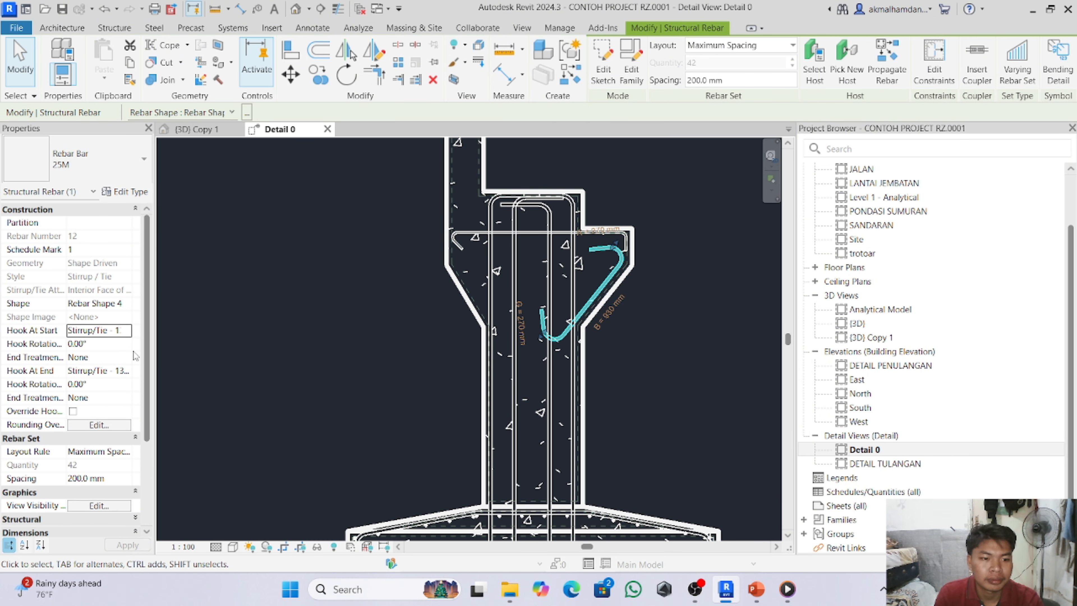
pyautogui.click(127, 335)
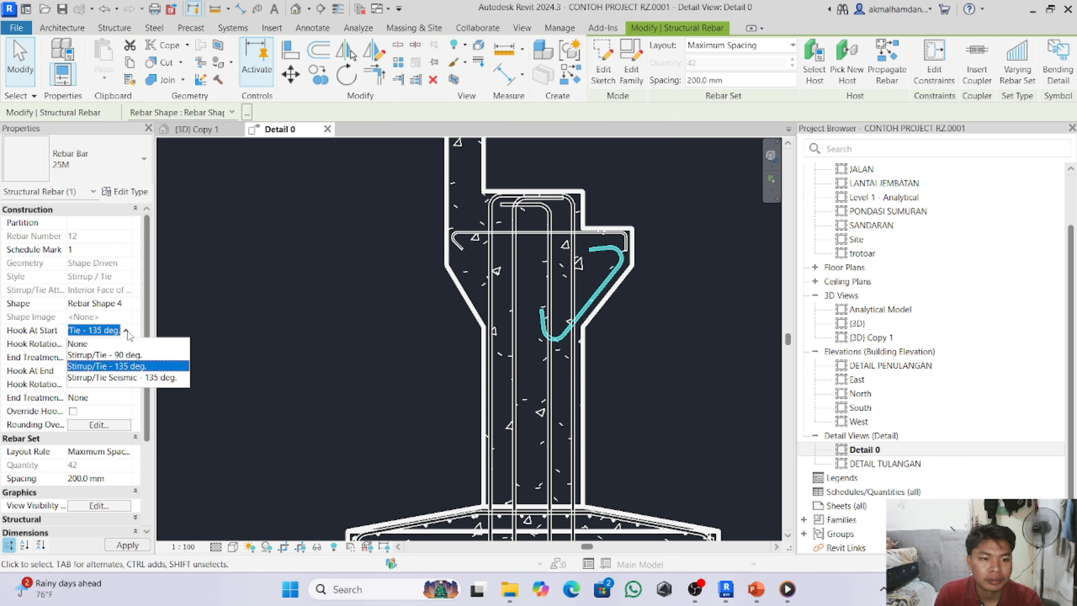
pyautogui.click(127, 345)
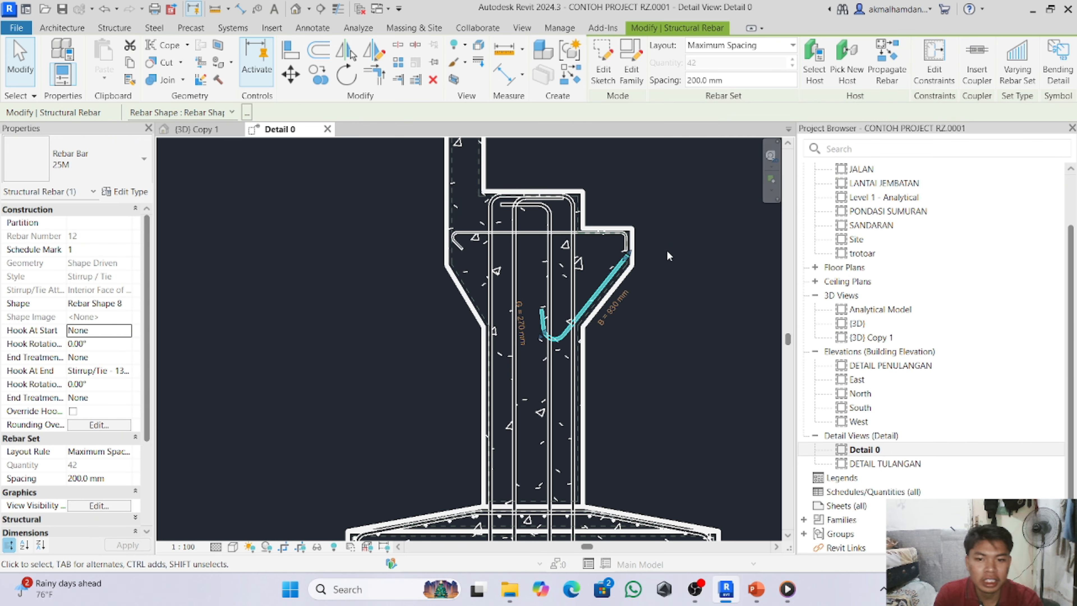
# - Check bar J2 in the PowerPoint drawing and change the sloped rebar set's type in Revit to 16M
pyautogui.scroll(2, 668, 255)
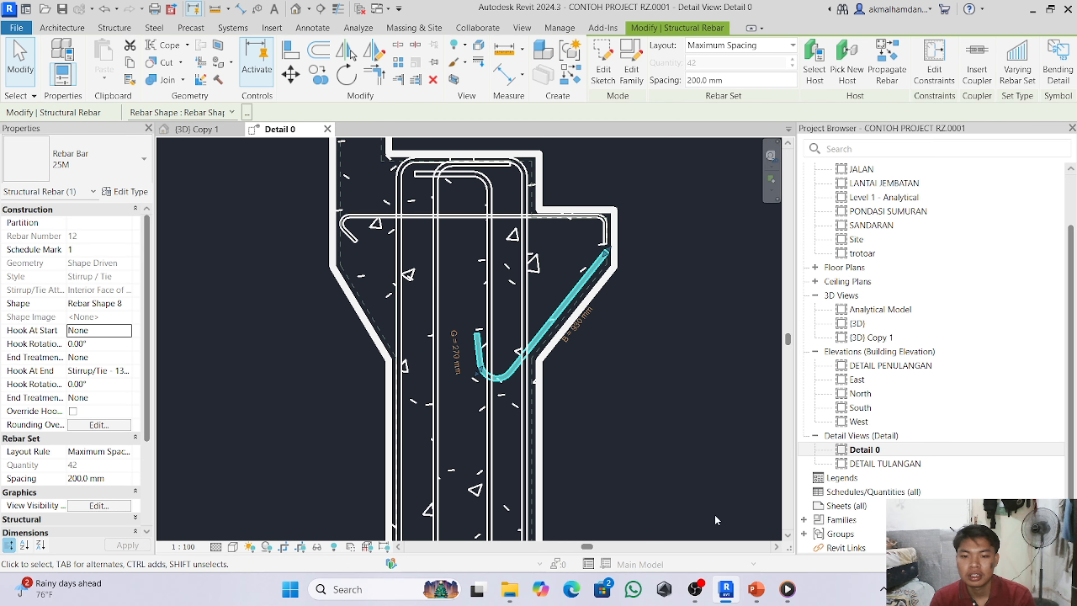
pyautogui.click(751, 592)
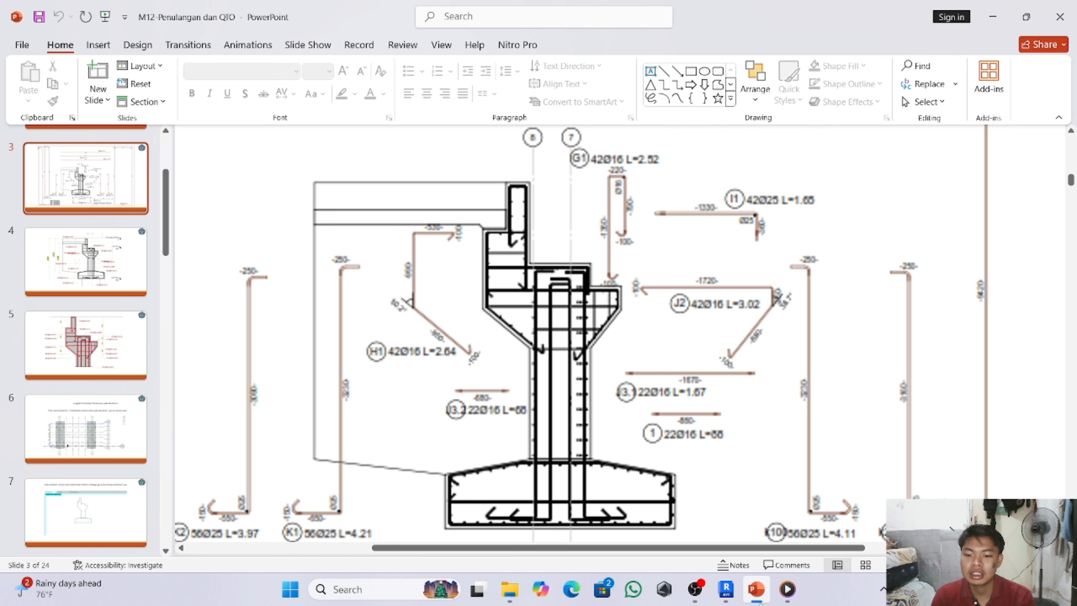
pyautogui.click(726, 589)
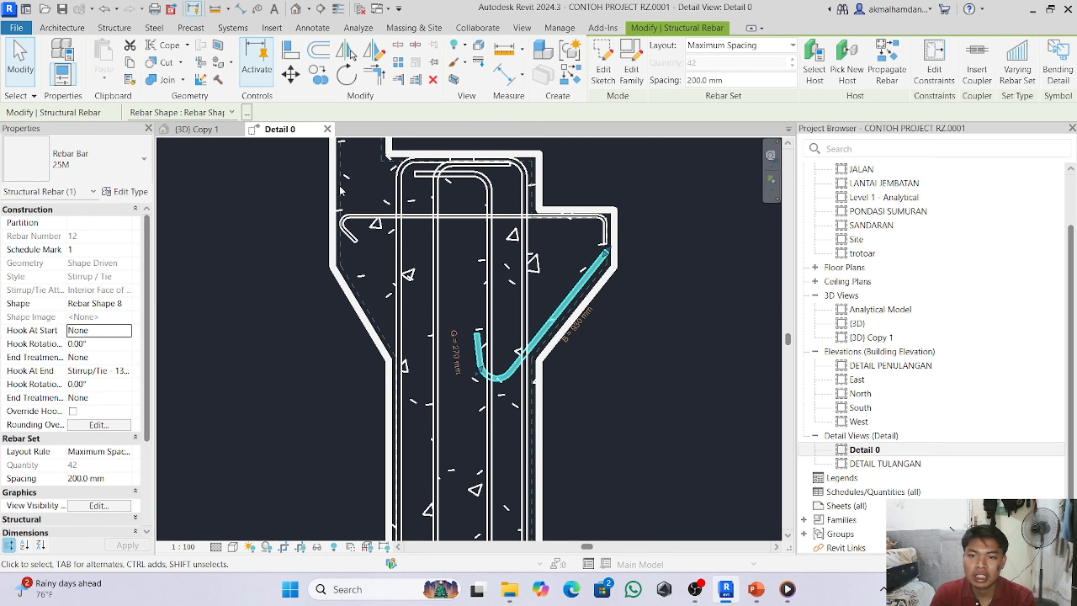
pyautogui.click(145, 160)
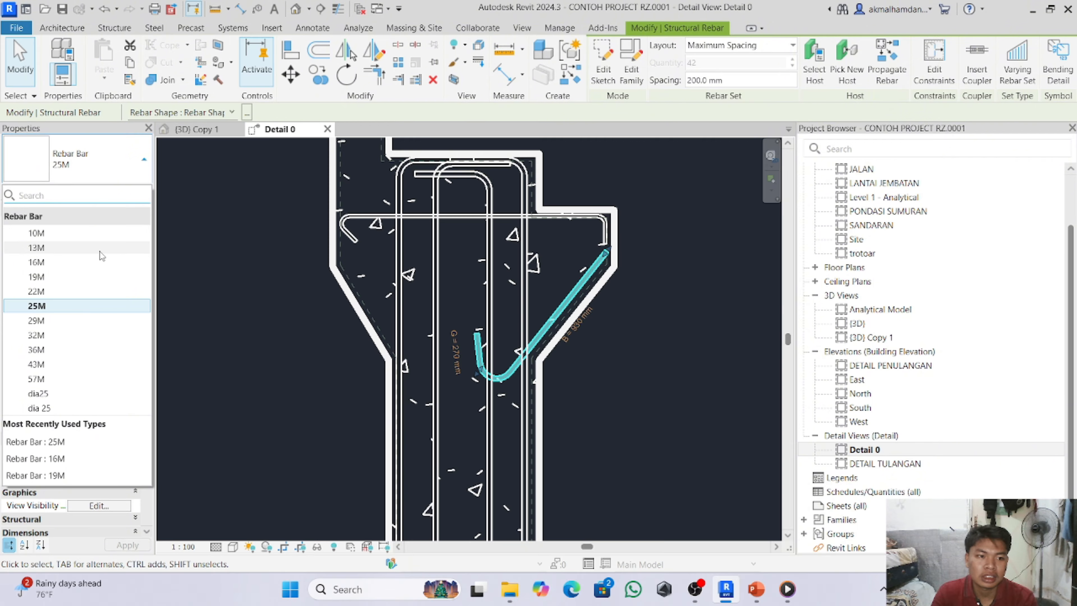
pyautogui.click(101, 257)
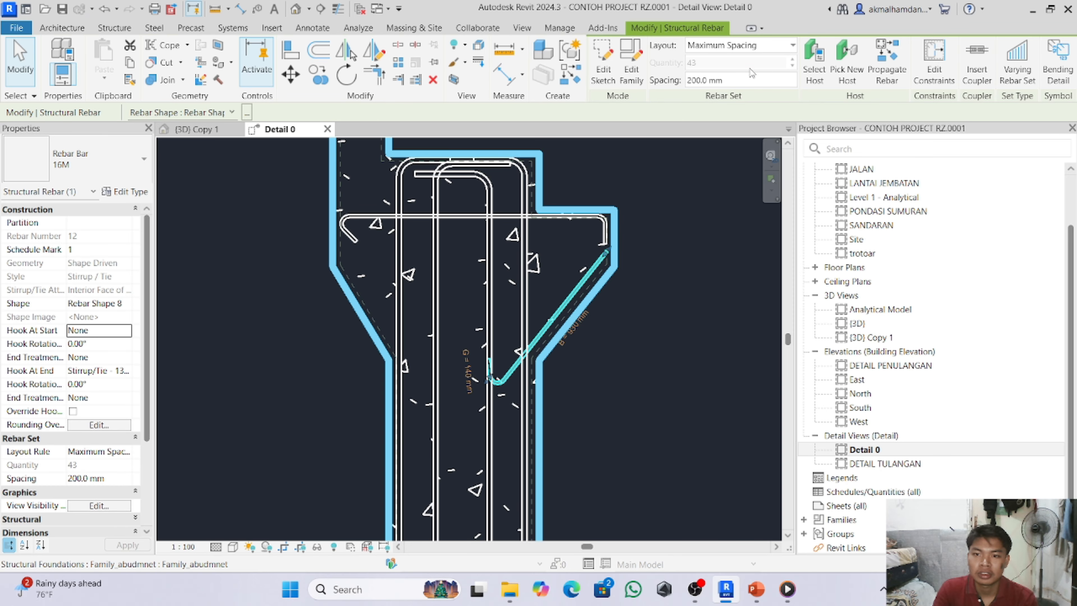
# - Set the sloped rebar set's layout to Fixed Number with a quantity of 42
pyautogui.click(791, 45)
pyautogui.click(766, 77)
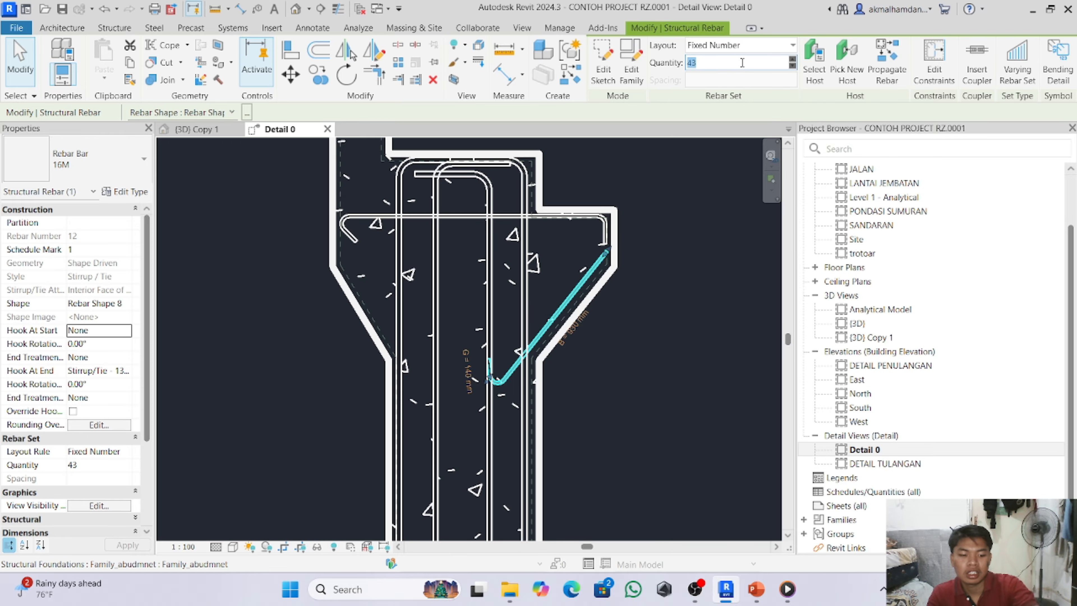
pyautogui.press('Return')
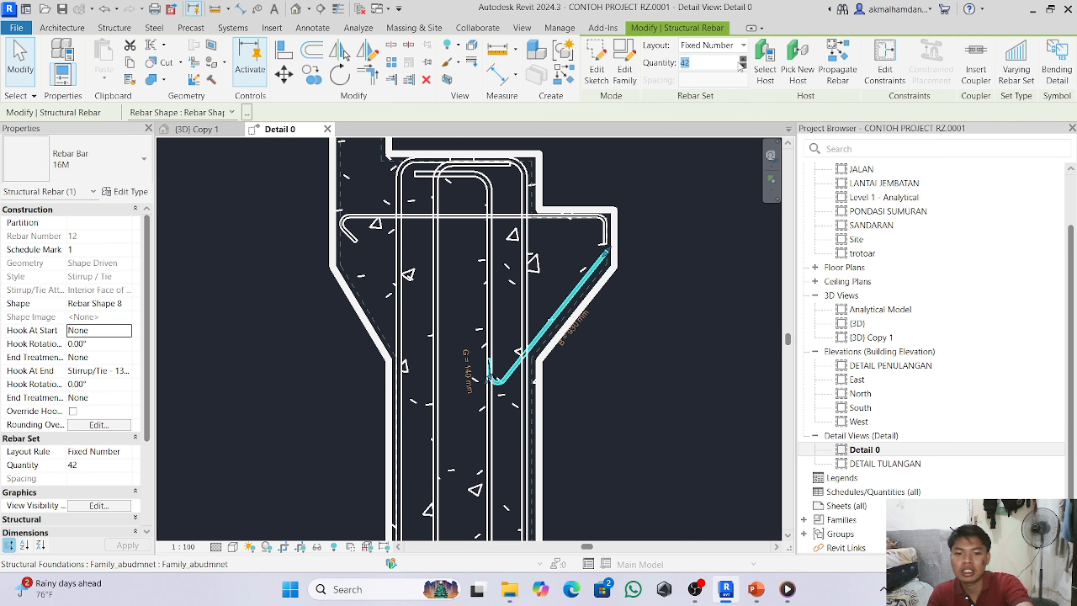
# - Show the sloped 16M rebar set unobscured in the {3D} Copy 1 view
pyautogui.click(197, 129)
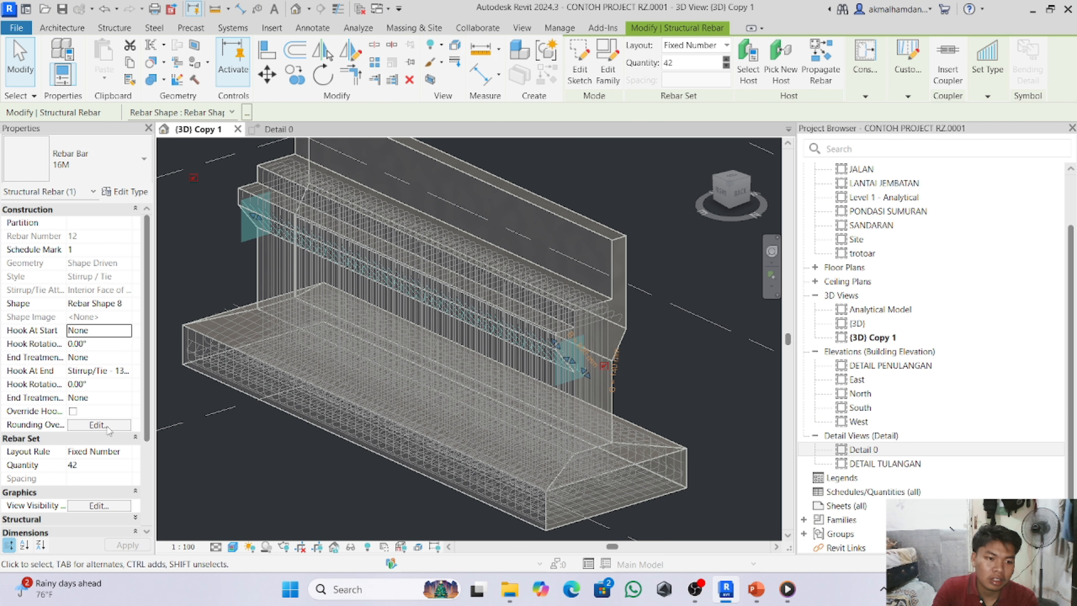
pyautogui.click(99, 506)
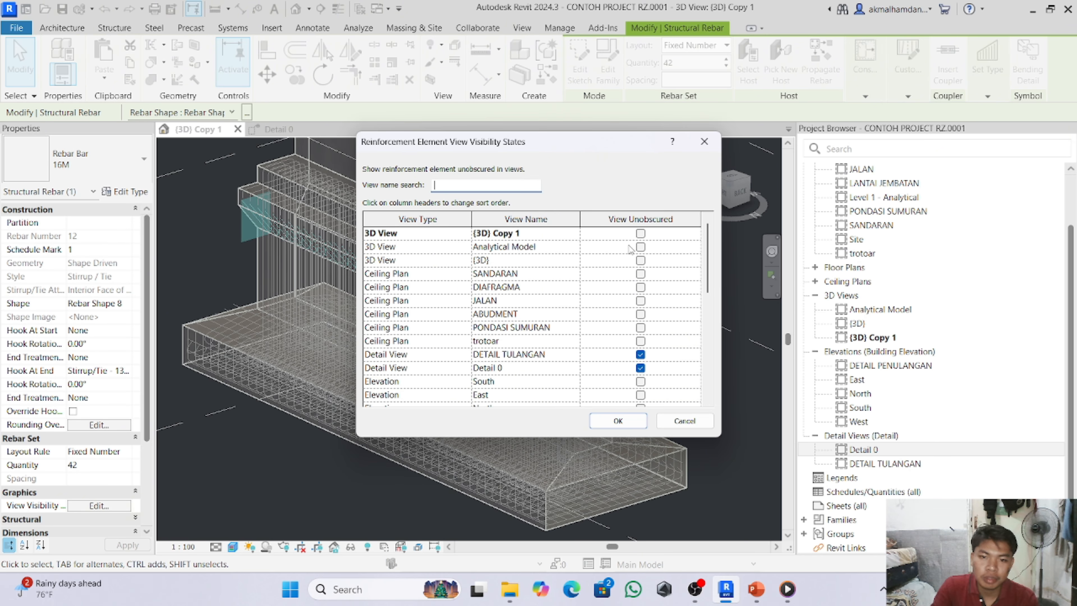
pyautogui.click(641, 233)
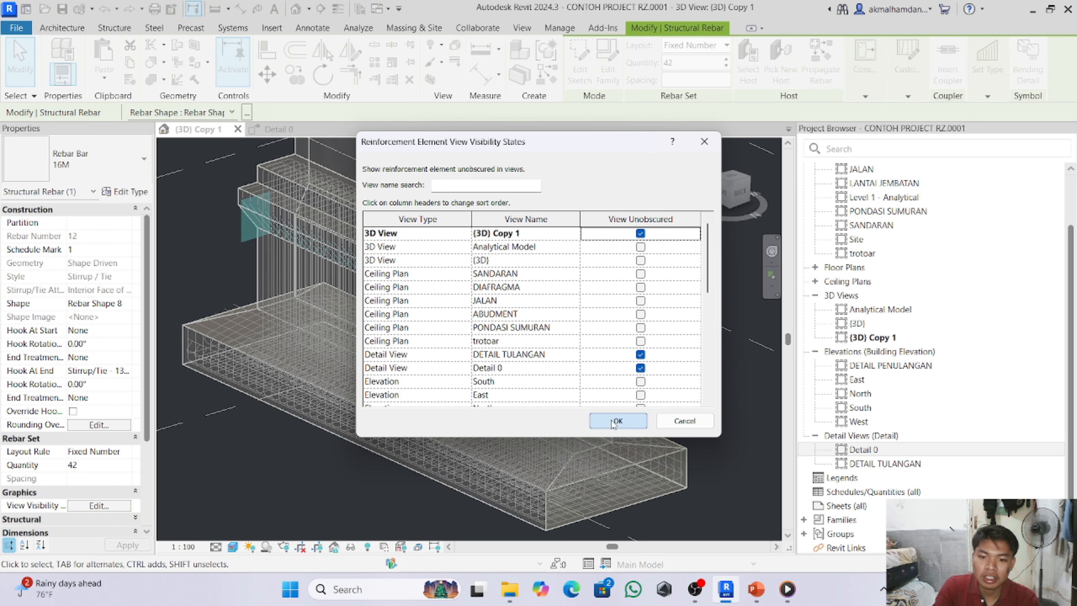
pyautogui.click(600, 422)
pyautogui.keyDown('shift'); pyautogui.moveTo(597, 422); pyautogui.dragTo(593, 443, button='middle'); pyautogui.keyUp('shift')
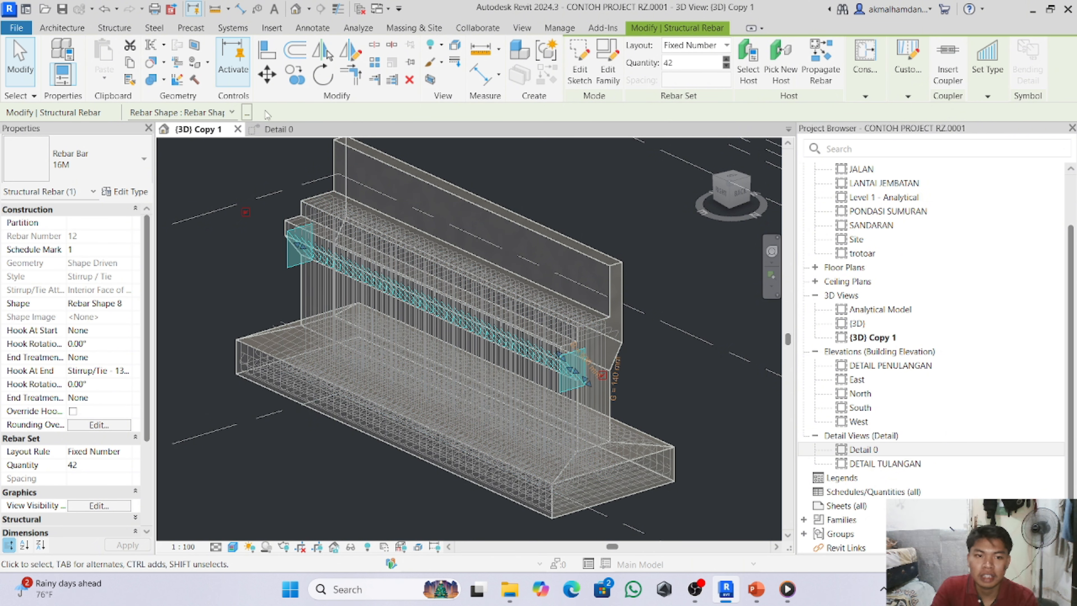
# - In Detail 0, nudge the sloped 16M set down slightly and stretch its upper end toward the horizontal bar's 90° hook
pyautogui.click(273, 130)
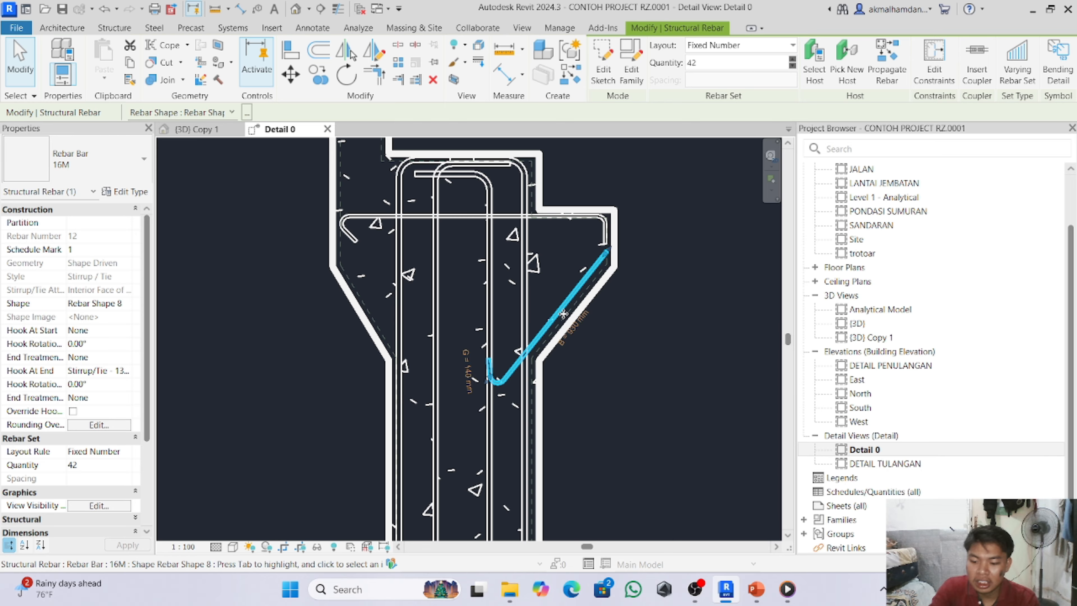
pyautogui.press('Down')
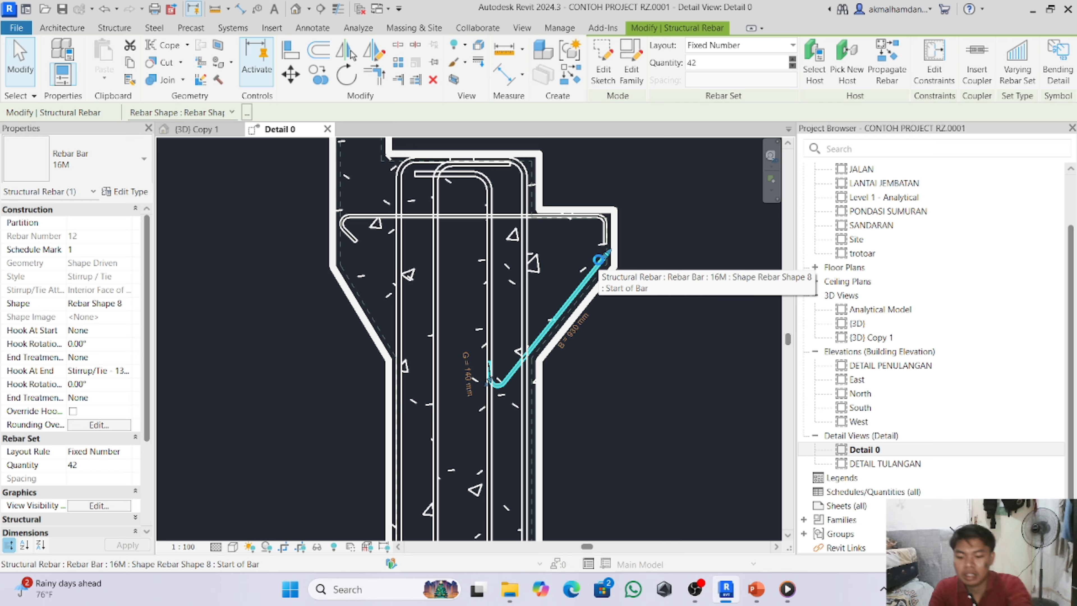
pyautogui.moveTo(598, 259); pyautogui.dragTo(608, 243)
pyautogui.click(604, 245)
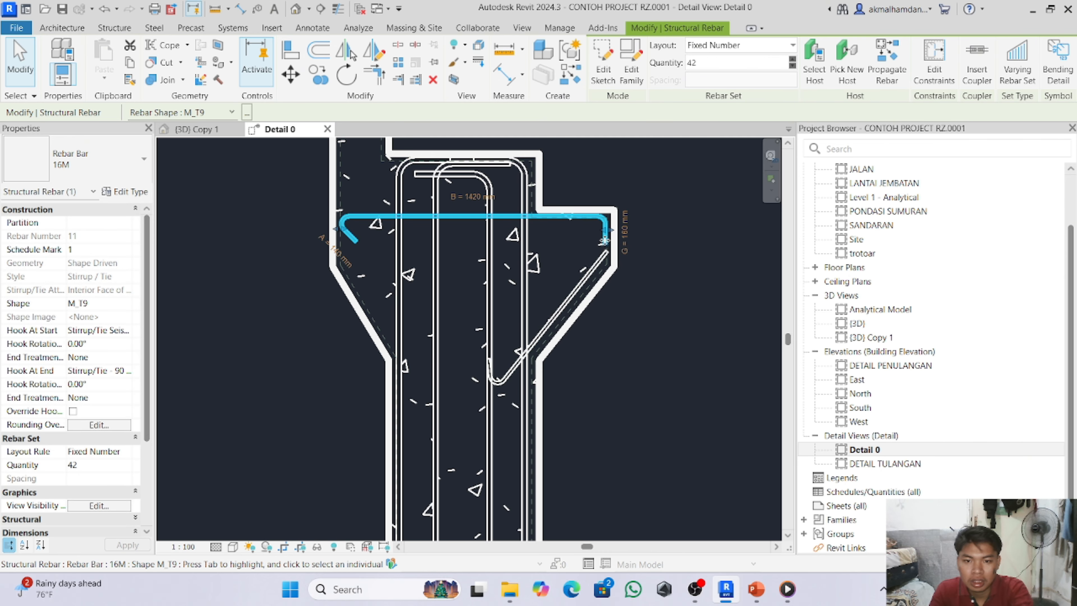
pyautogui.scroll(1, 602, 236)
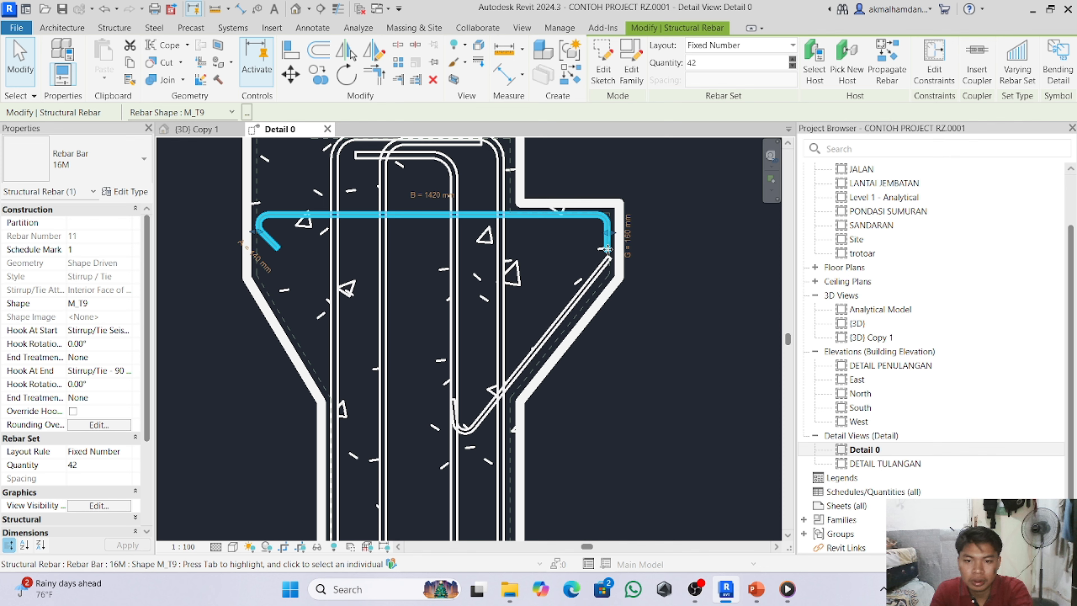
pyautogui.scroll(-1, 611, 263)
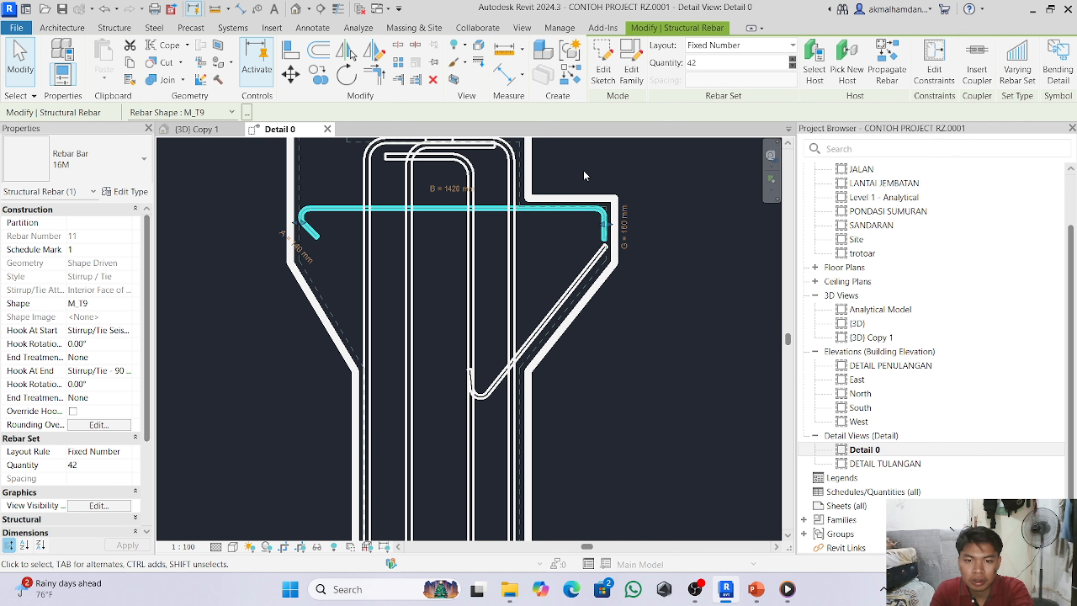
pyautogui.click(655, 297)
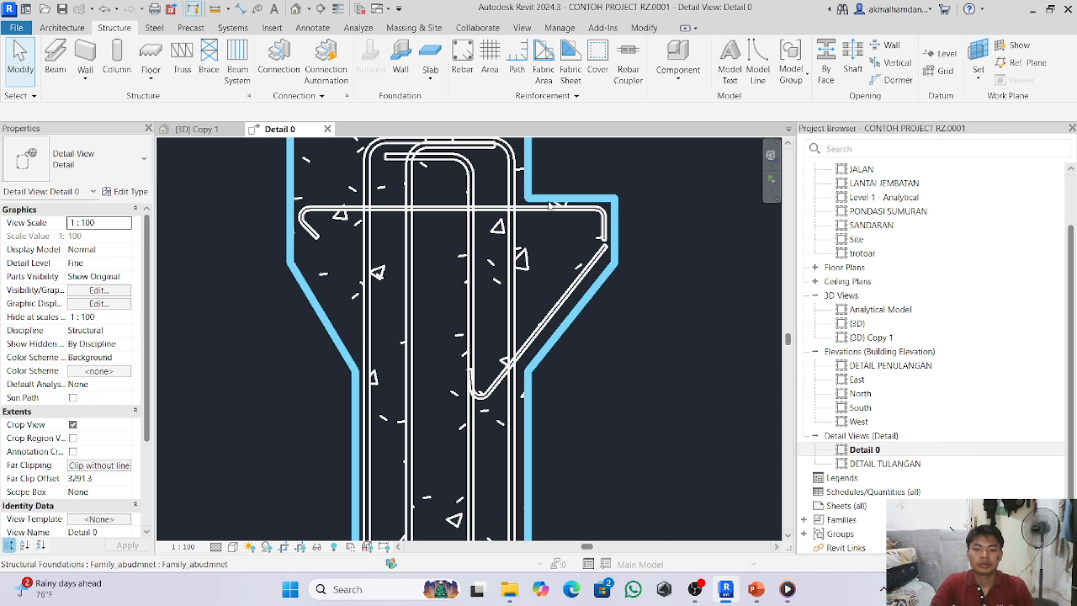
# - Compare the whole abutment section in Detail 0 with the corbel bars in the PowerPoint drawing
pyautogui.scroll(-2, 560, 210)
pyautogui.scroll(-2, 573, 214)
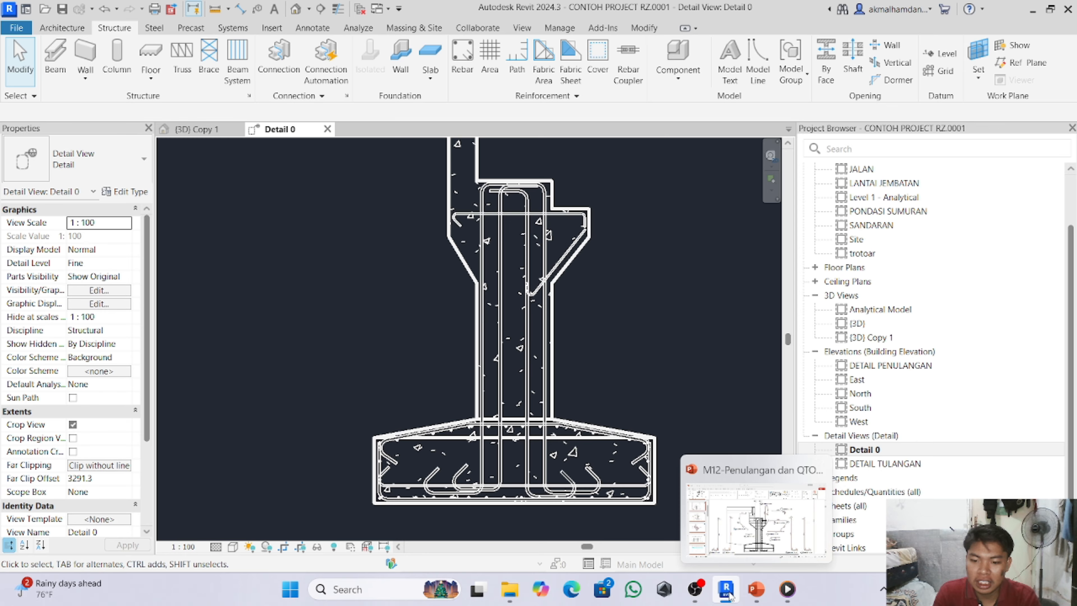
pyautogui.click(752, 590)
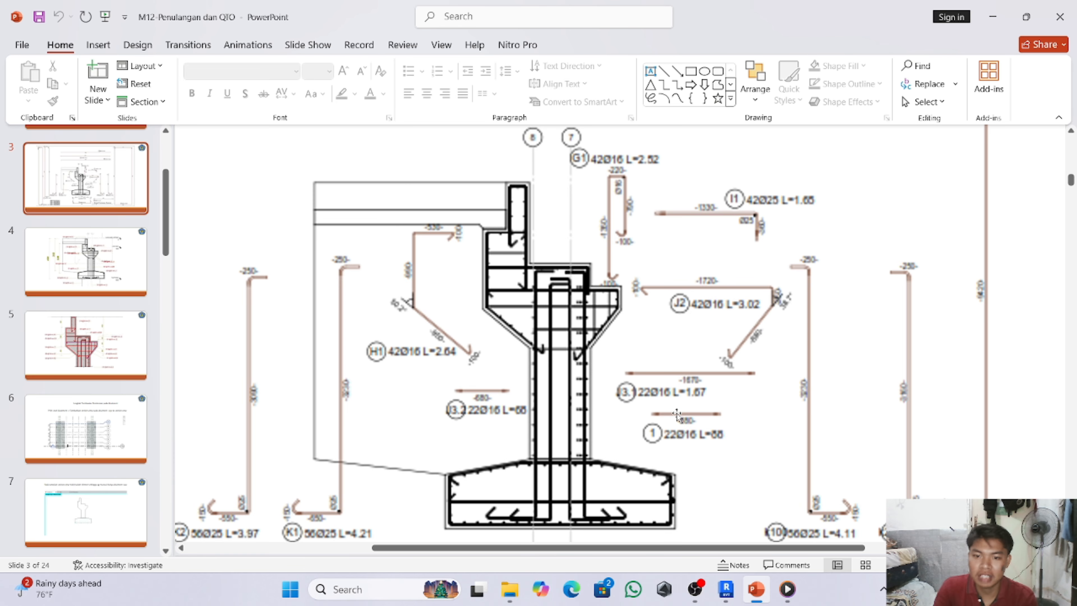
# - Switch to Revit and place a Rebar Shape 4 bar vertically along the outer face of the abutment's upper wall in Detail 0
pyautogui.moveTo(736, 599)
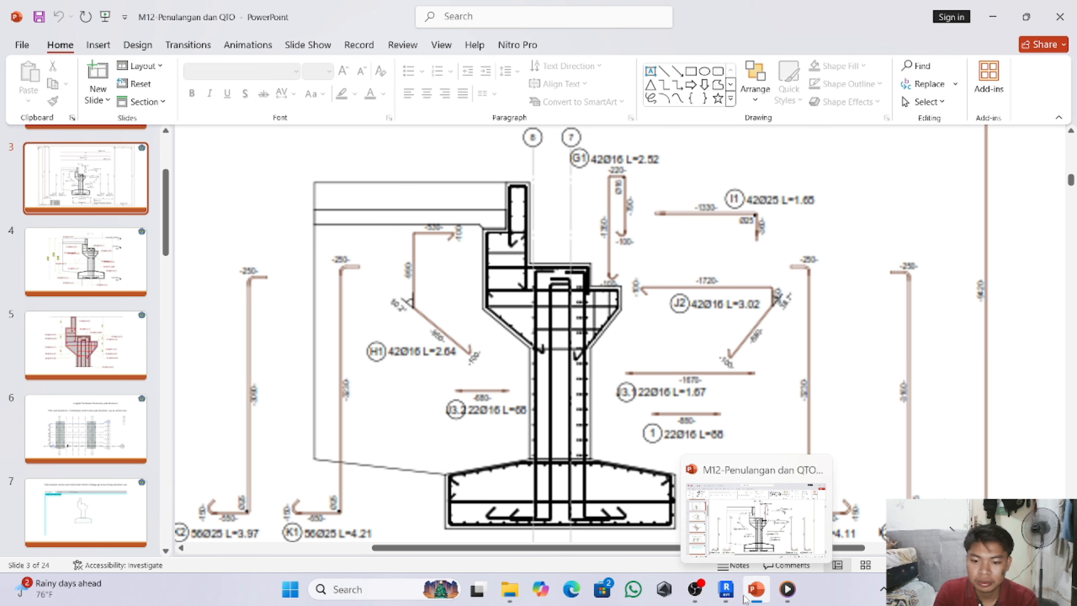
pyautogui.click(728, 593)
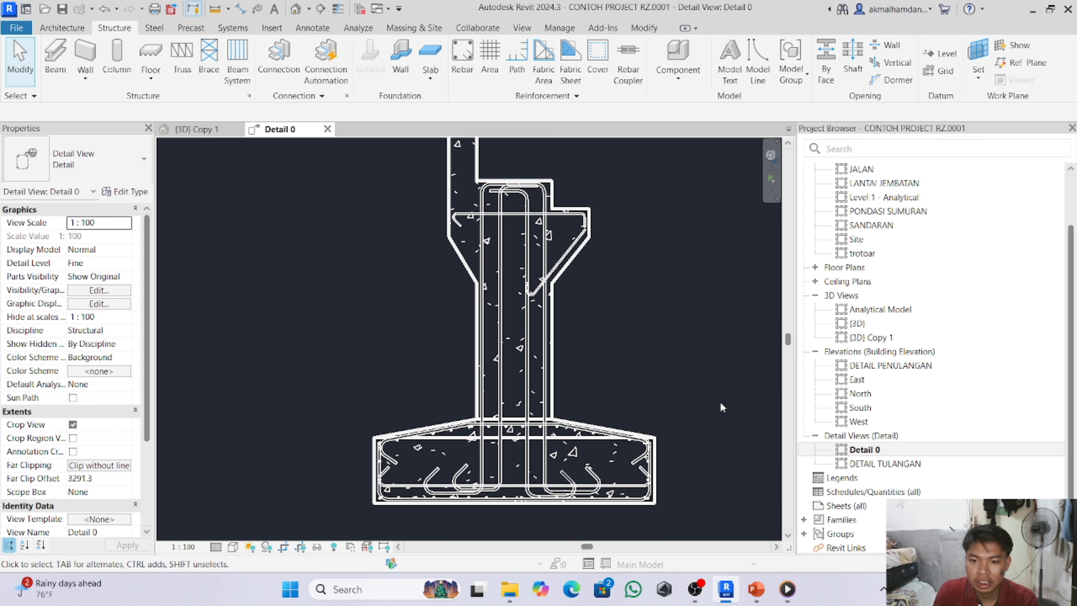
pyautogui.click(462, 70)
pyautogui.scroll(-5, 851, 366)
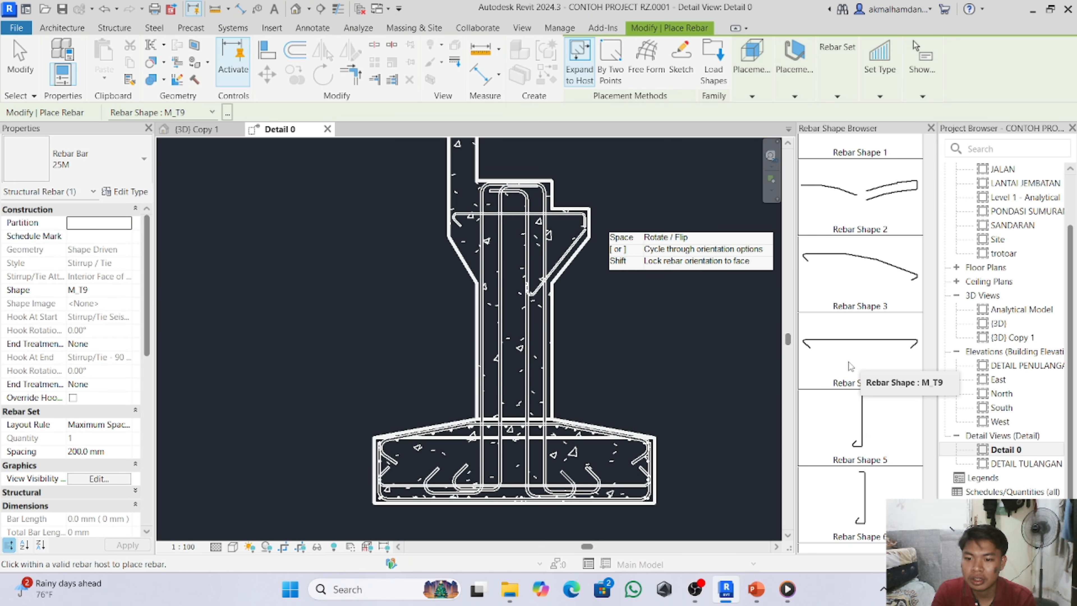
pyautogui.click(846, 359)
pyautogui.scroll(3, 530, 305)
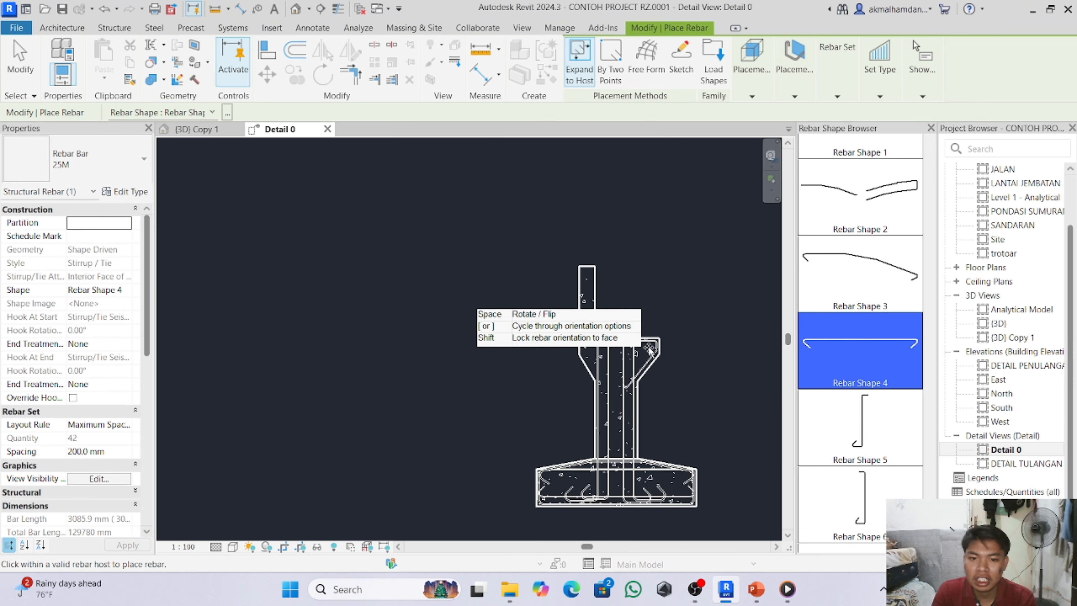
pyautogui.scroll(1, 594, 305)
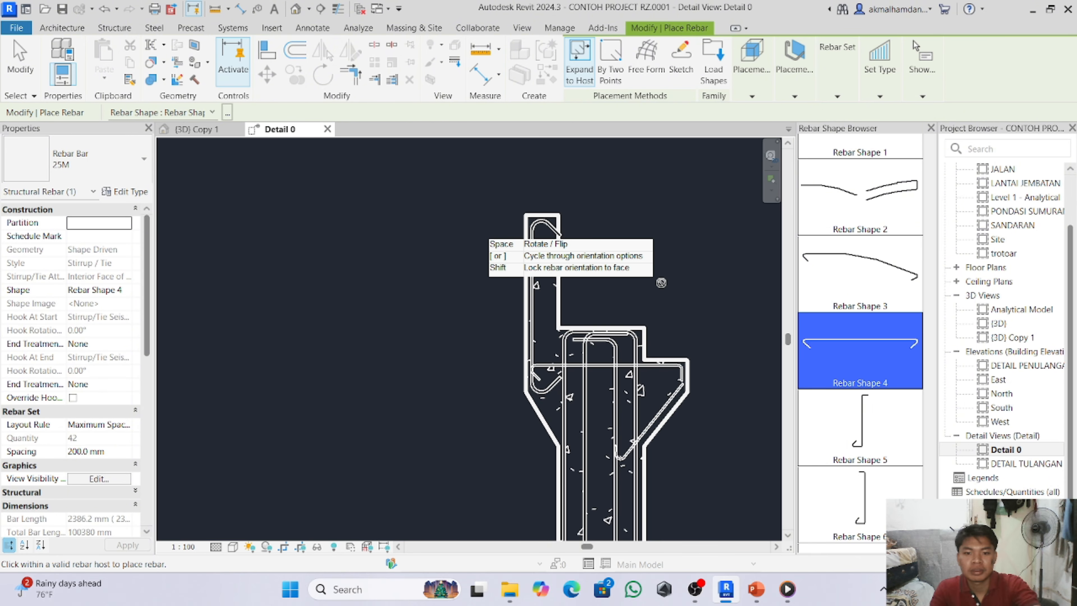
pyautogui.press('Escape')
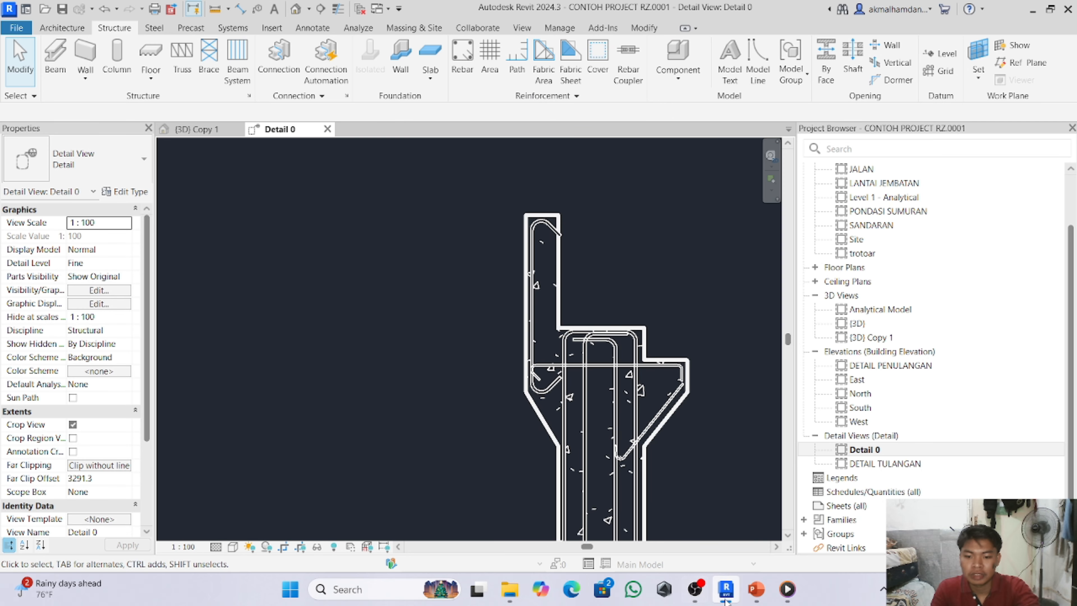
# - Check the upper wall bar in the PowerPoint drawing and set the placed Revit rebar set's type to 16M
pyautogui.click(750, 594)
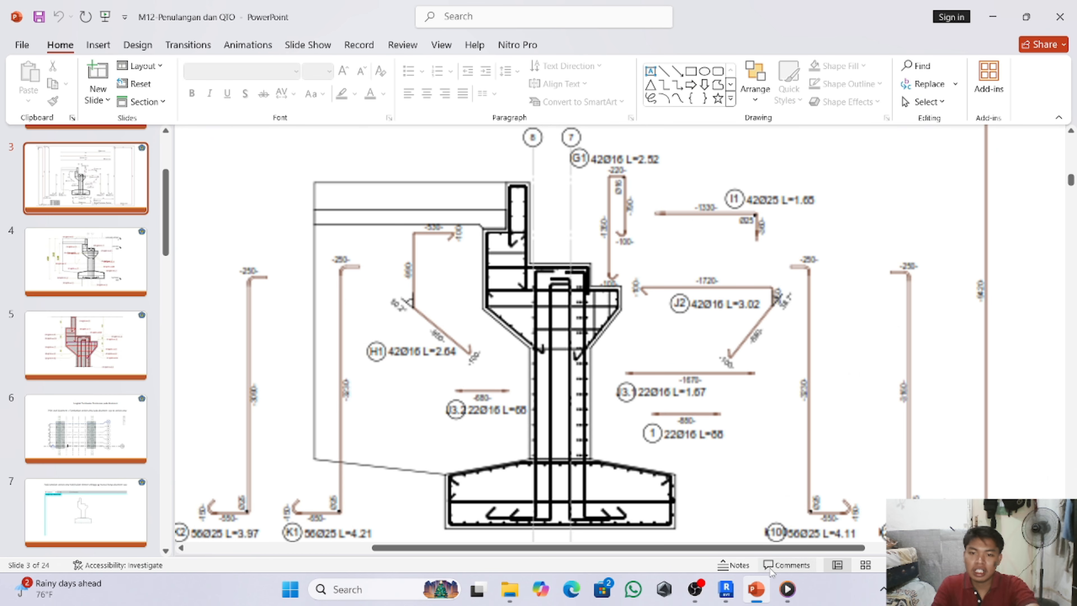
pyautogui.click(726, 590)
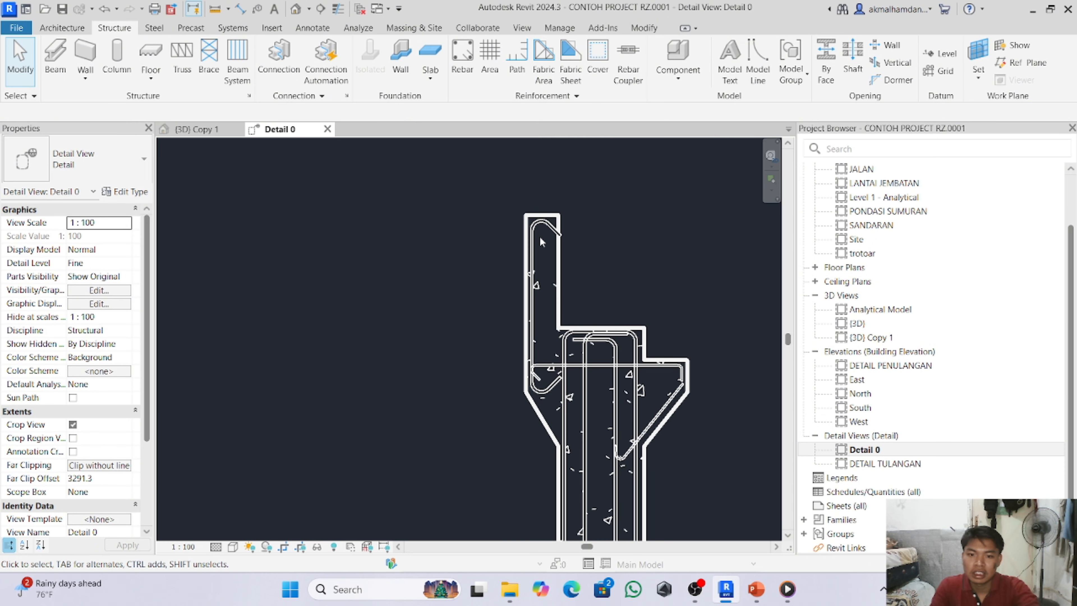
pyautogui.click(542, 242)
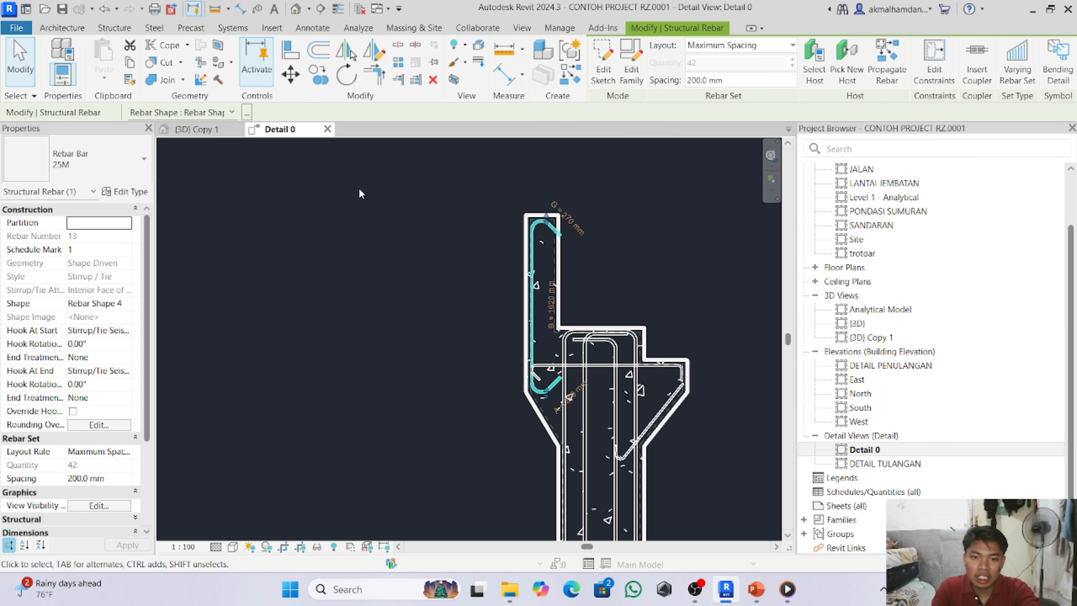
pyautogui.click(127, 162)
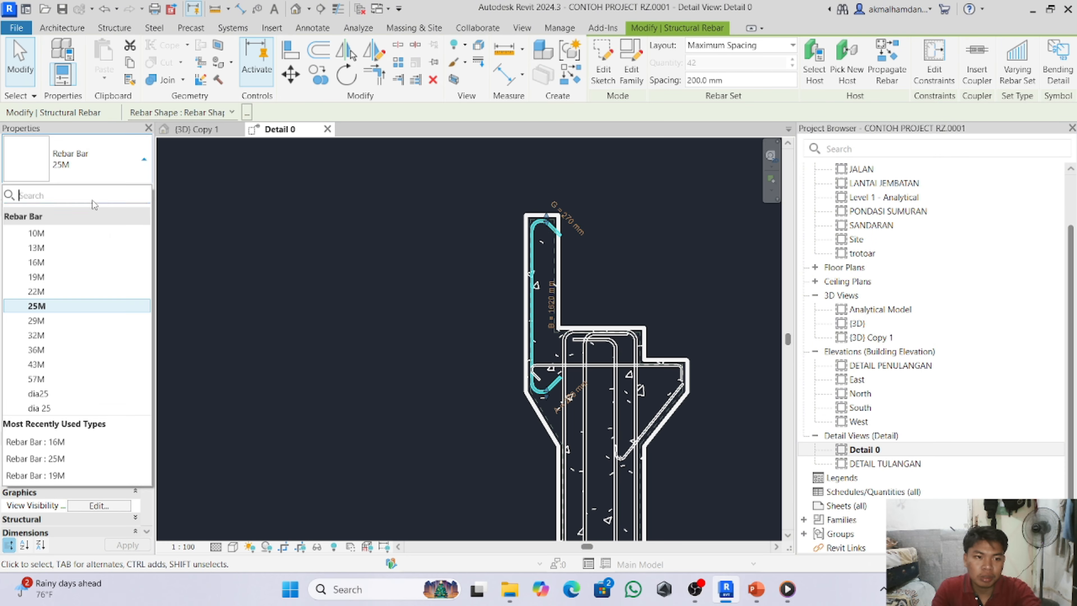
pyautogui.click(71, 267)
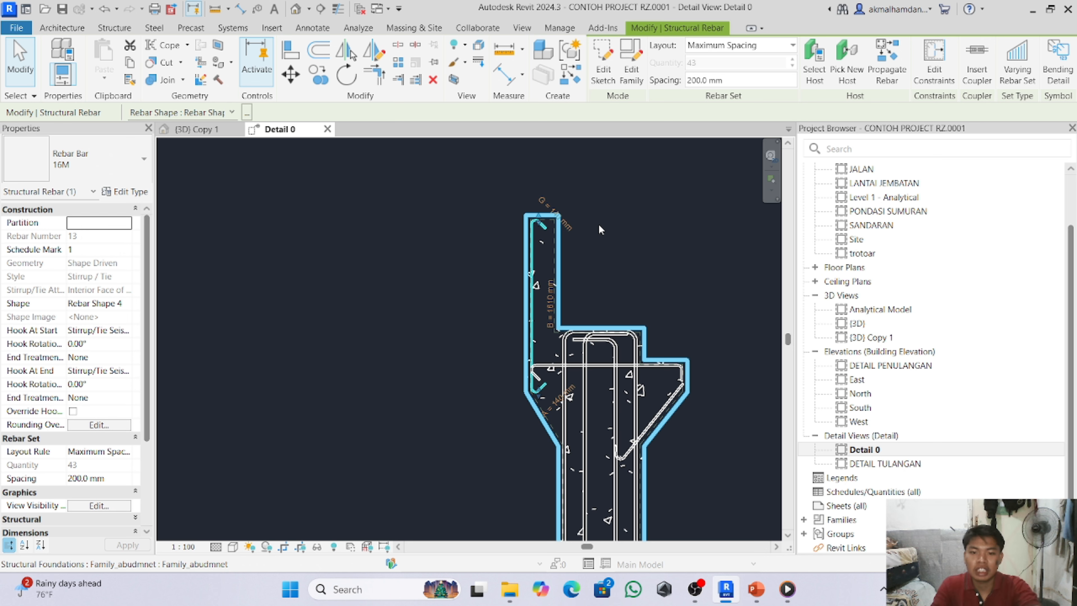
# - Extend the 16M bar's sketch about 212 mm across the wall top and about 1050 mm down the inner cover line, then finish the sketch
pyautogui.click(601, 76)
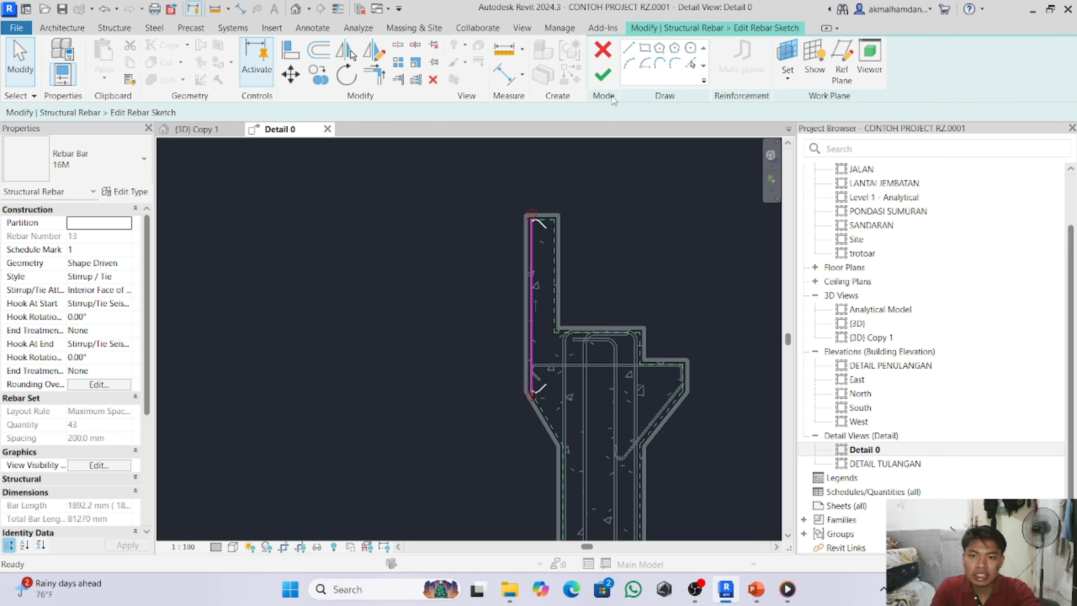
pyautogui.click(629, 47)
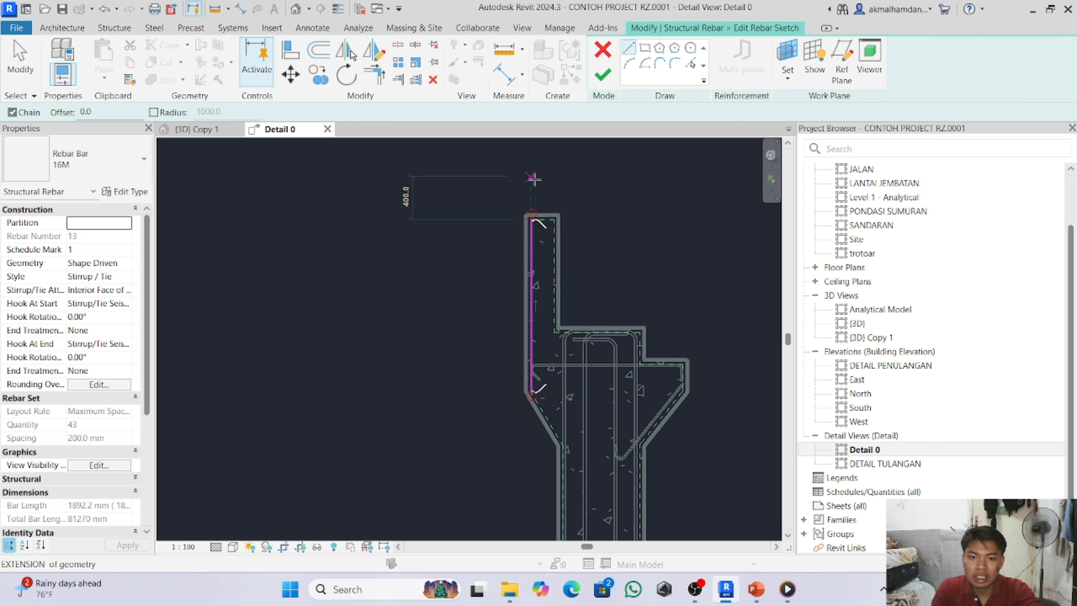
pyautogui.scroll(5, 532, 231)
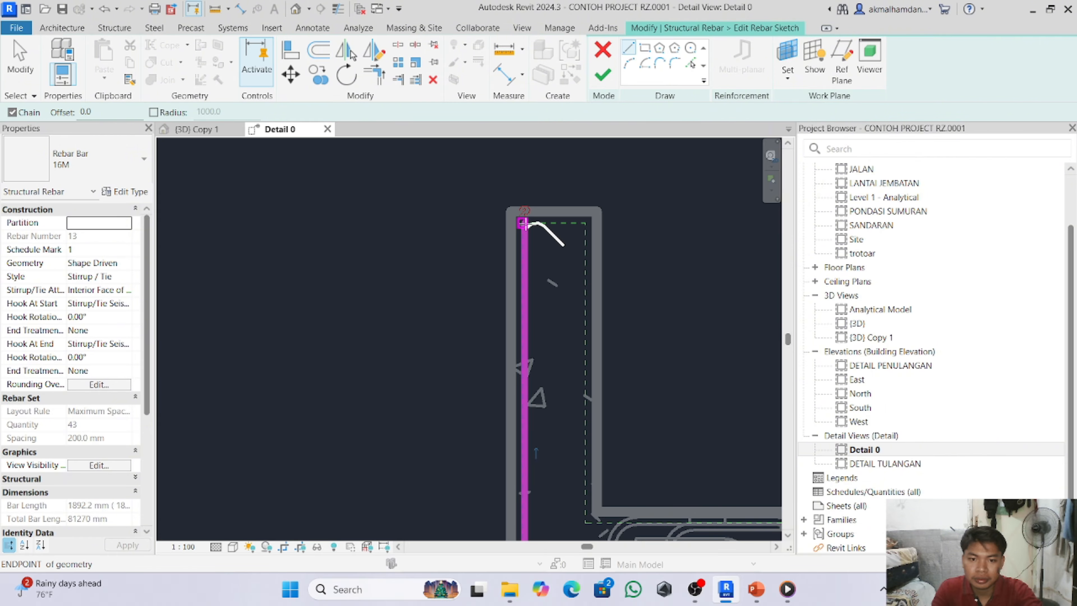
pyautogui.click(525, 224)
pyautogui.click(584, 223)
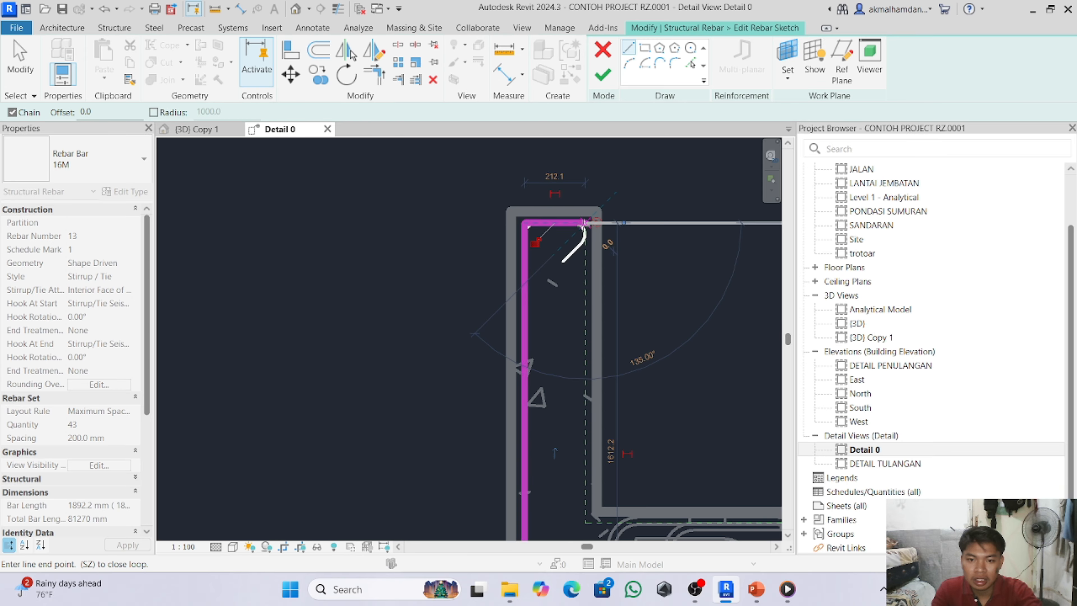
pyautogui.scroll(-2, 550, 183)
pyautogui.scroll(-1, 551, 220)
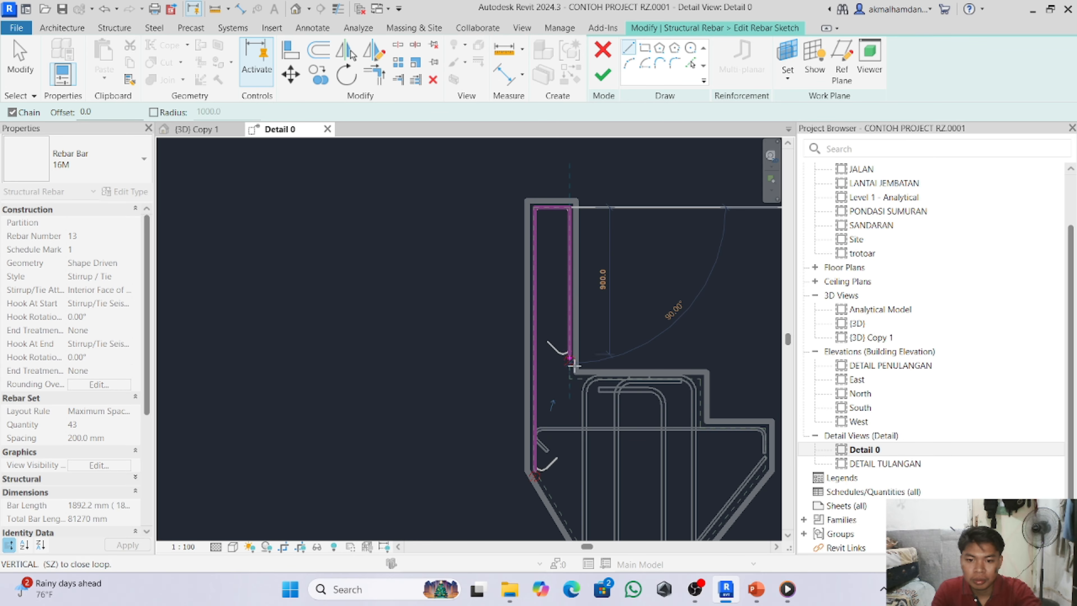
pyautogui.click(570, 378)
pyautogui.scroll(-2, 582, 308)
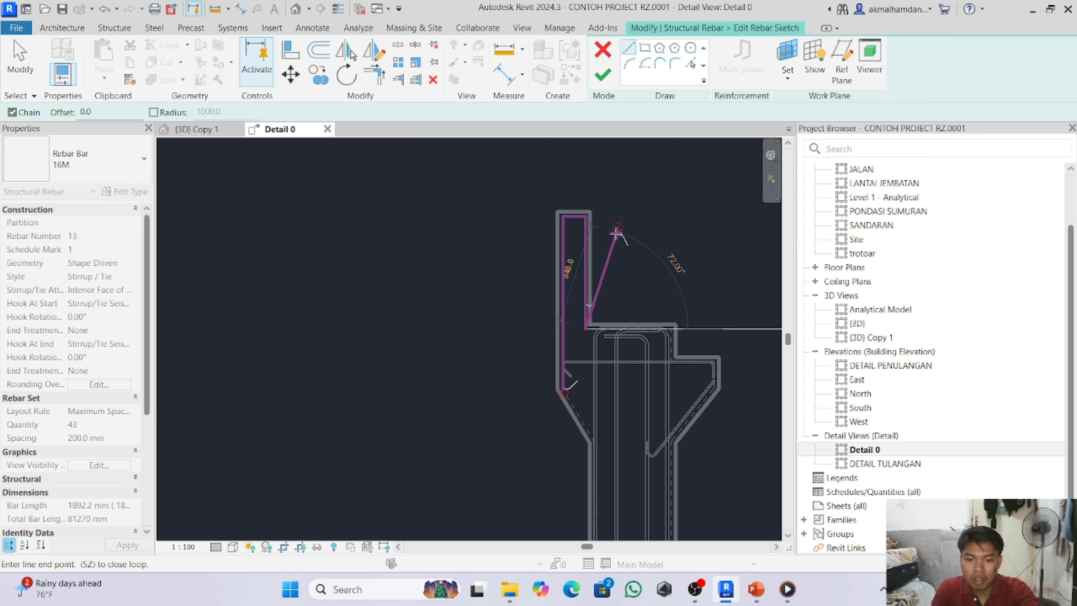
pyautogui.click(602, 74)
# - Shorten the outer leg of the upper wall bar to about 1530 mm at its lower hook, keeping it inside the concrete cover
pyautogui.scroll(3, 582, 352)
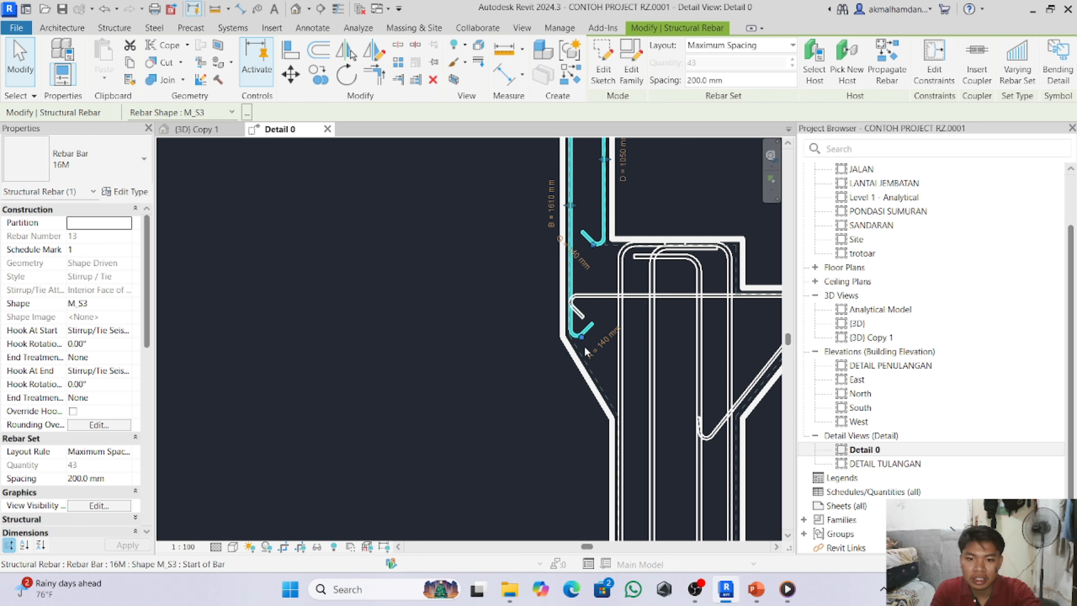
pyautogui.moveTo(580, 335); pyautogui.dragTo(576, 335)
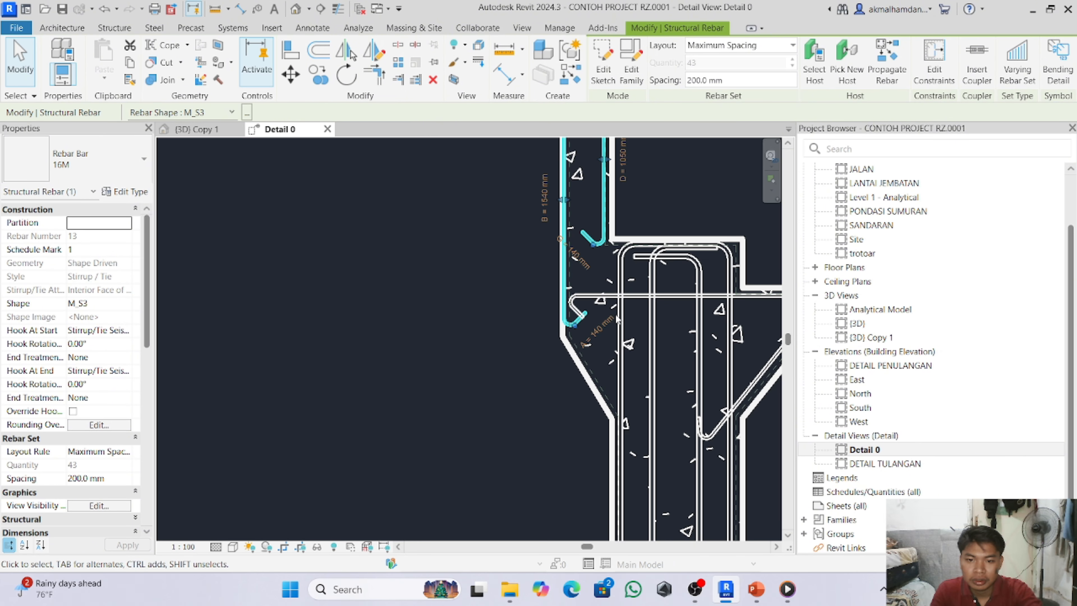
pyautogui.scroll(-3, 558, 310)
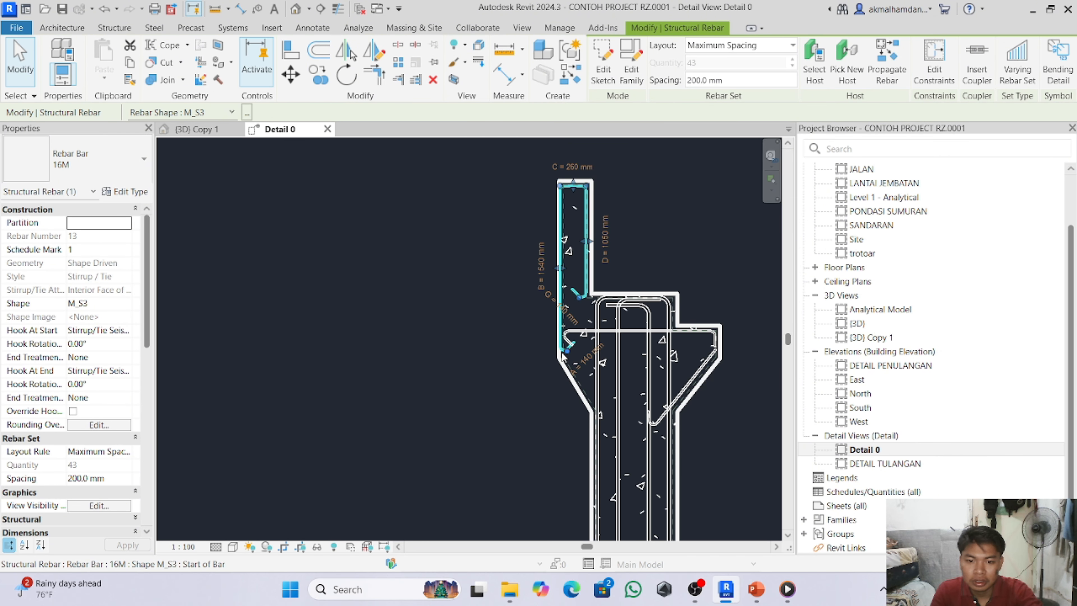
pyautogui.scroll(5, 564, 341)
pyautogui.scroll(2, 580, 327)
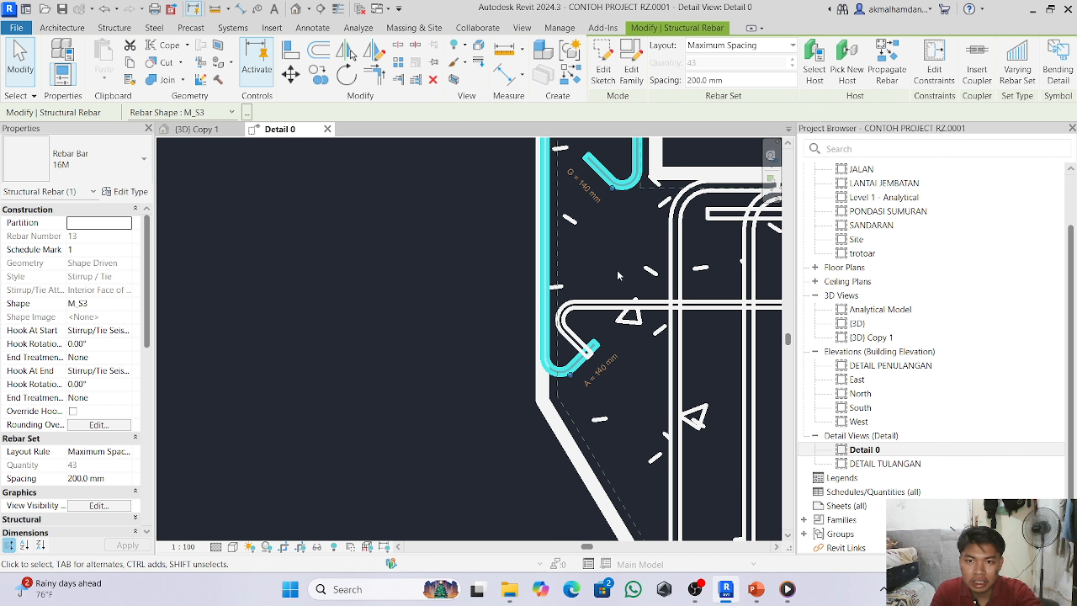
pyautogui.moveTo(565, 374); pyautogui.dragTo(575, 313)
pyautogui.scroll(-3, 571, 348)
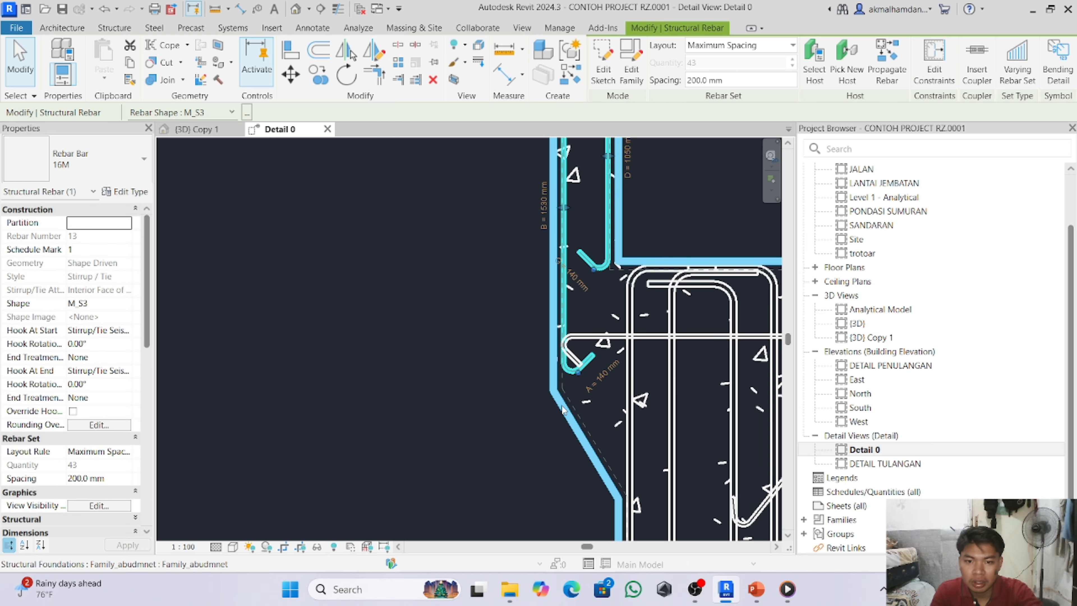
# - Shorten the left leg of the M_S3 stirrup in the abutment's upper wall to about 1310 mm
pyautogui.click(525, 320)
pyautogui.scroll(-2, 528, 328)
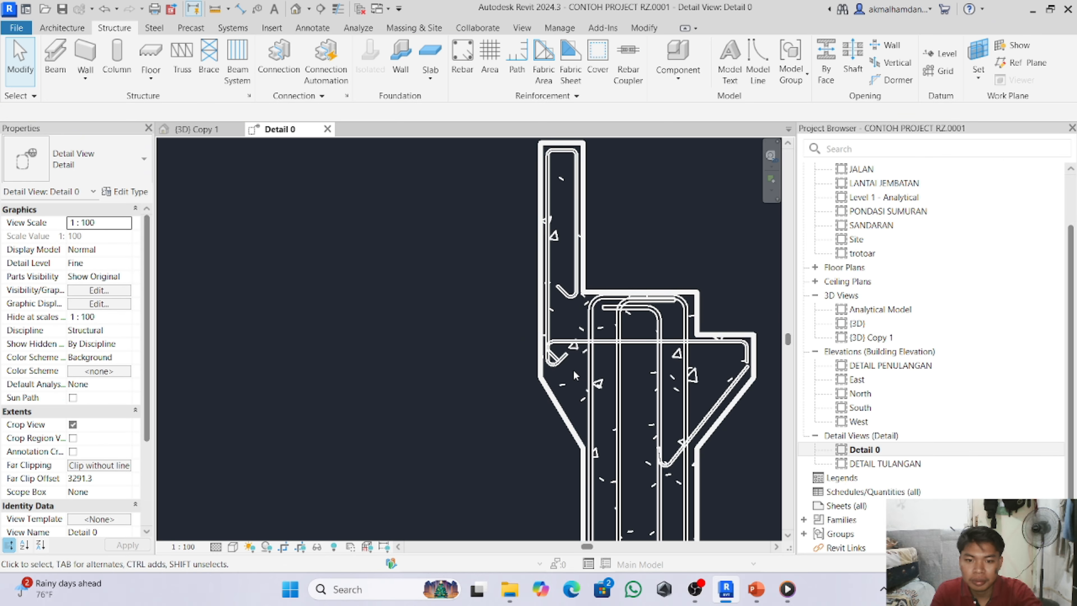
pyautogui.click(561, 368)
pyautogui.scroll(4, 560, 365)
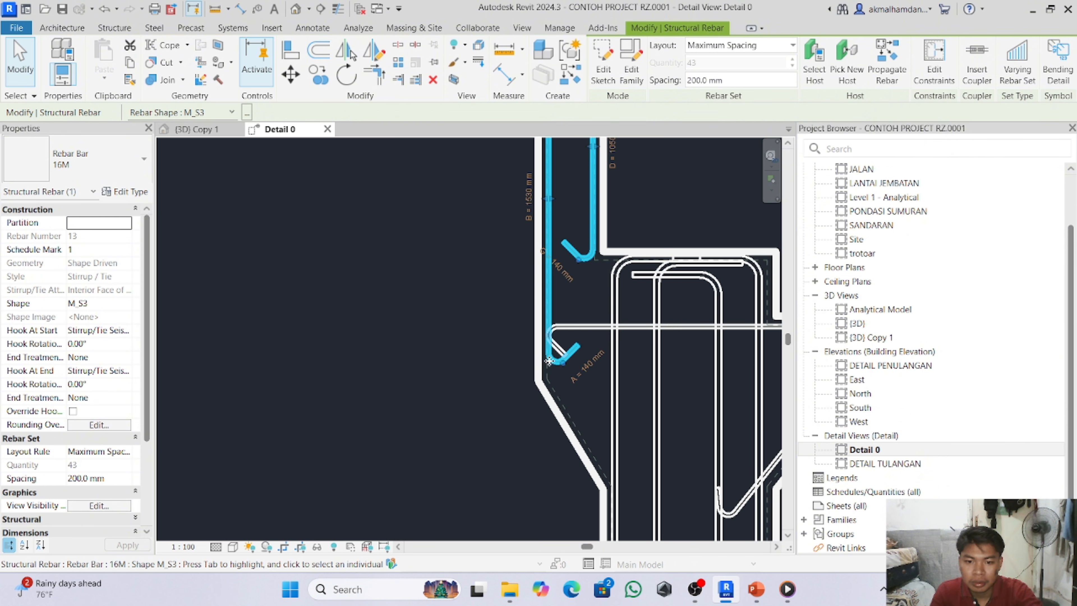
pyautogui.scroll(-3, 543, 369)
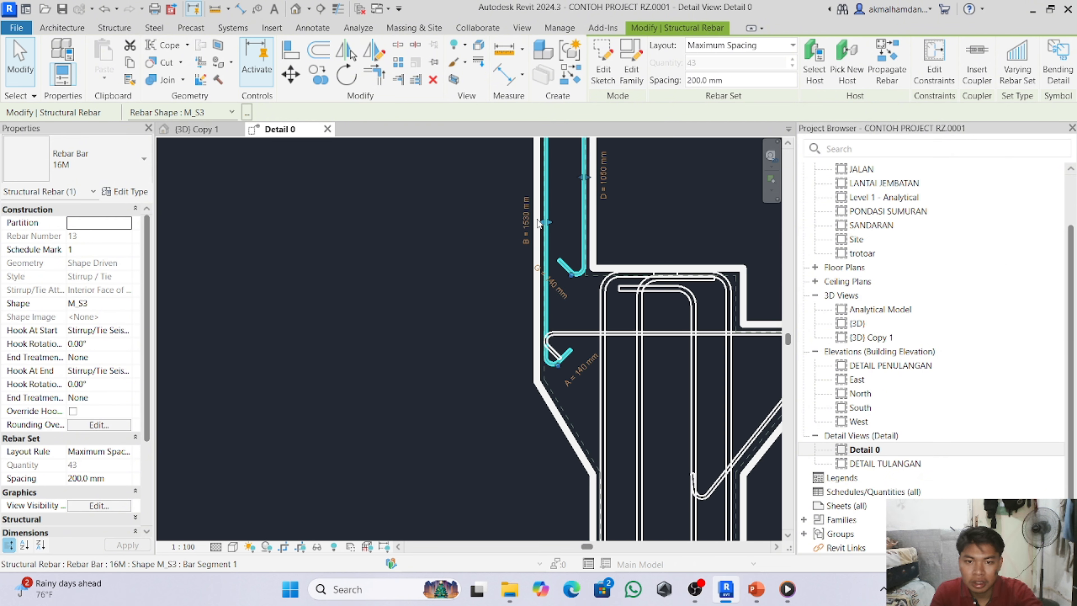
pyautogui.scroll(2, 545, 226)
pyautogui.scroll(-2, 546, 231)
pyautogui.scroll(2, 566, 319)
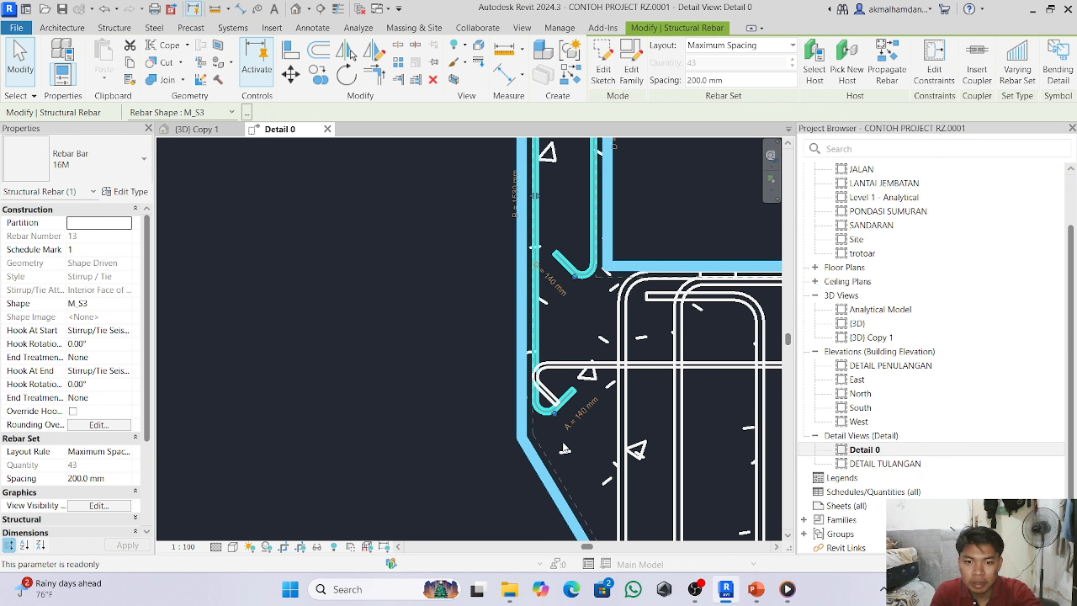
pyautogui.moveTo(554, 412); pyautogui.dragTo(555, 353)
pyautogui.scroll(-3, 550, 365)
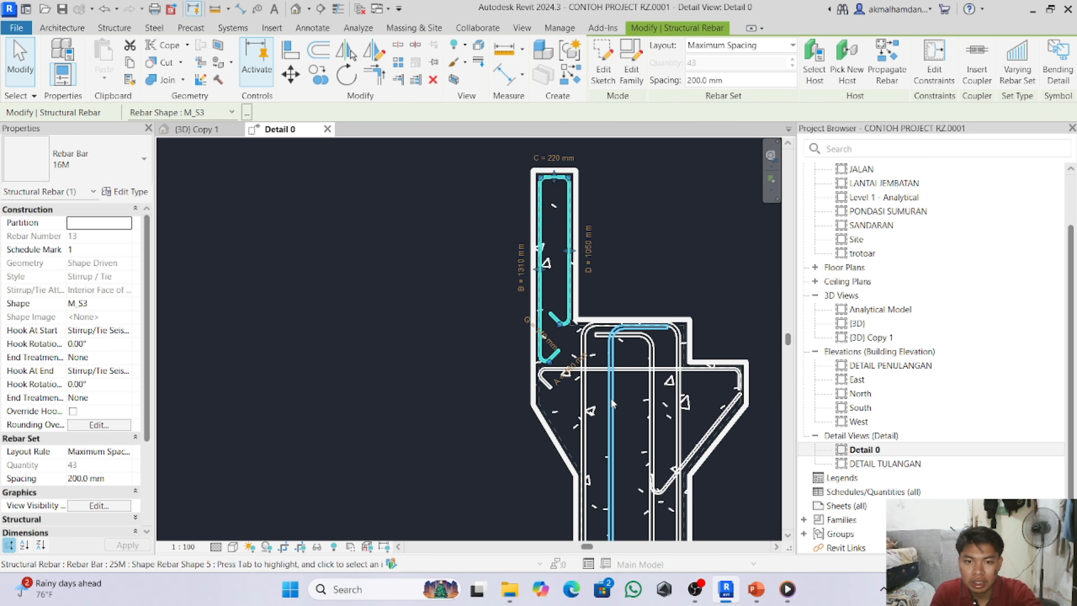
# - Check bar G1 in the PowerPoint reinforcement drawing, and resize the Revit stirrup's left leg to about 1090 mm and right leg to about 1320 mm
pyautogui.click(746, 598)
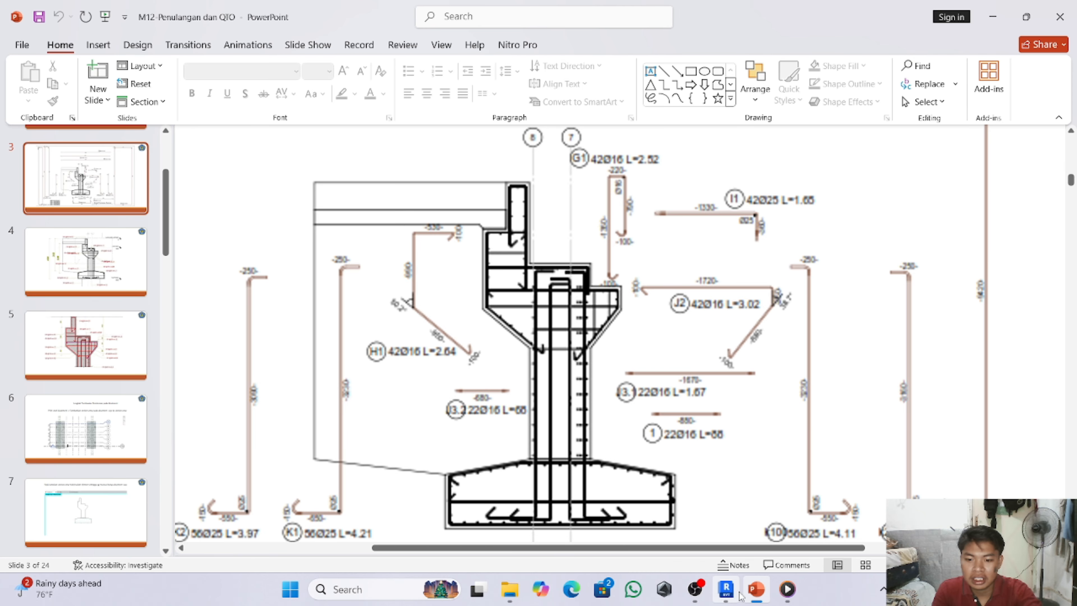
pyautogui.click(726, 595)
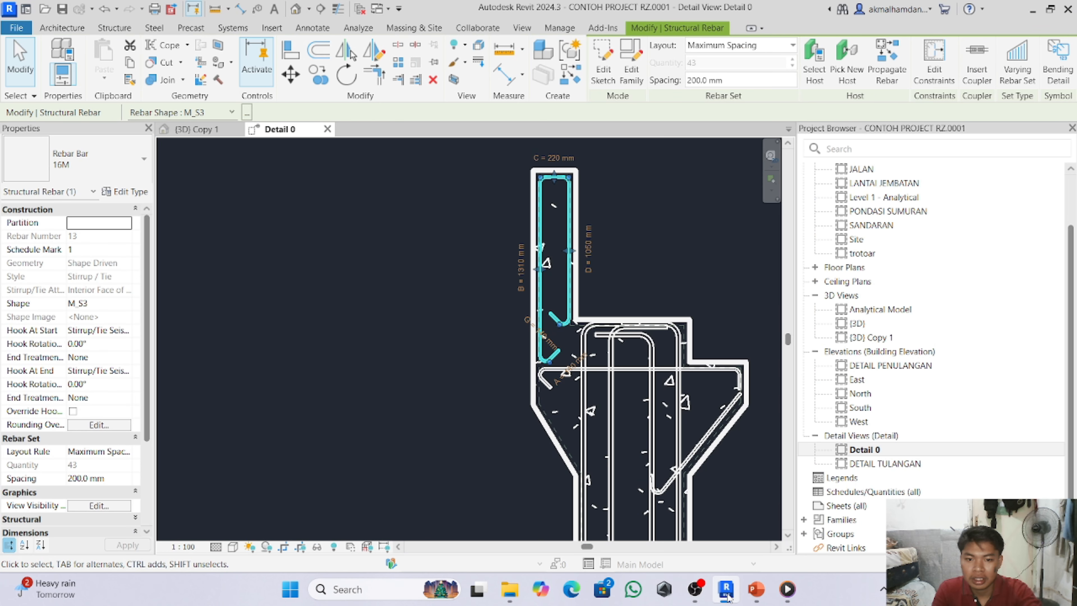
pyautogui.click(751, 594)
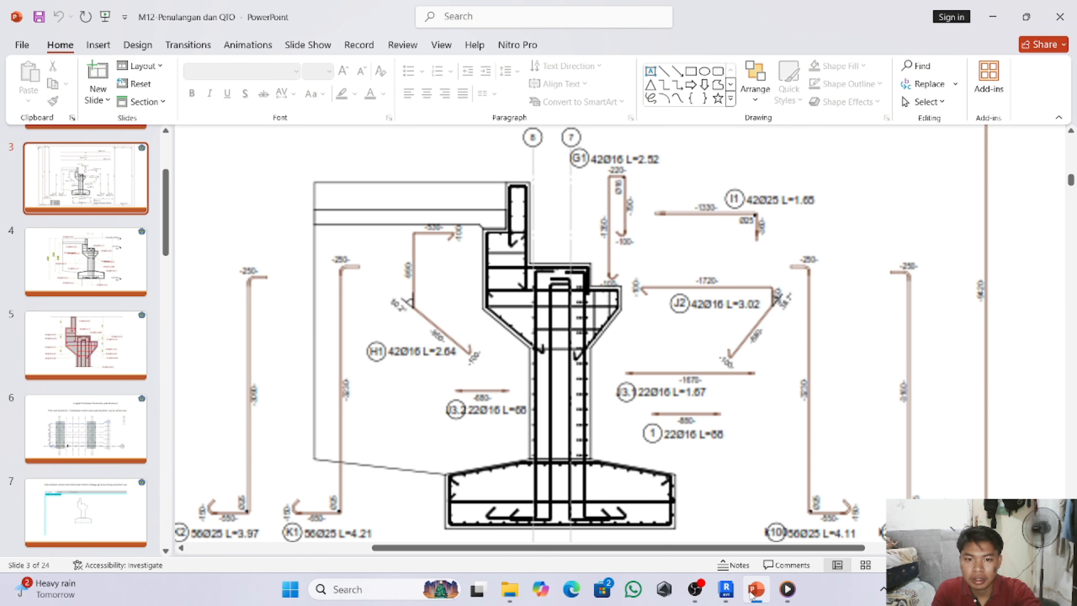
pyautogui.moveTo(734, 600)
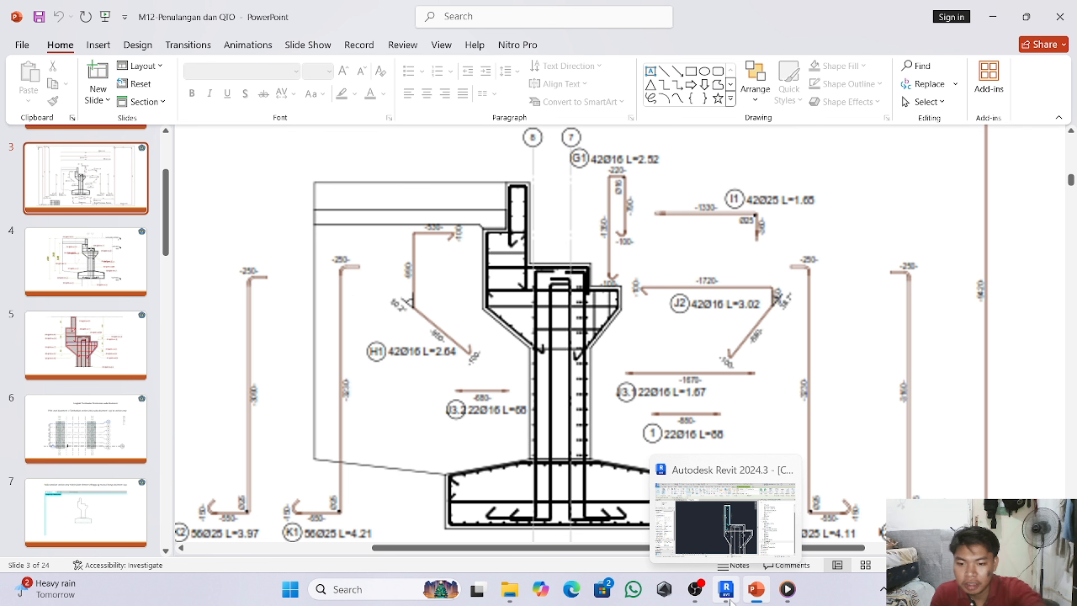
pyautogui.click(732, 600)
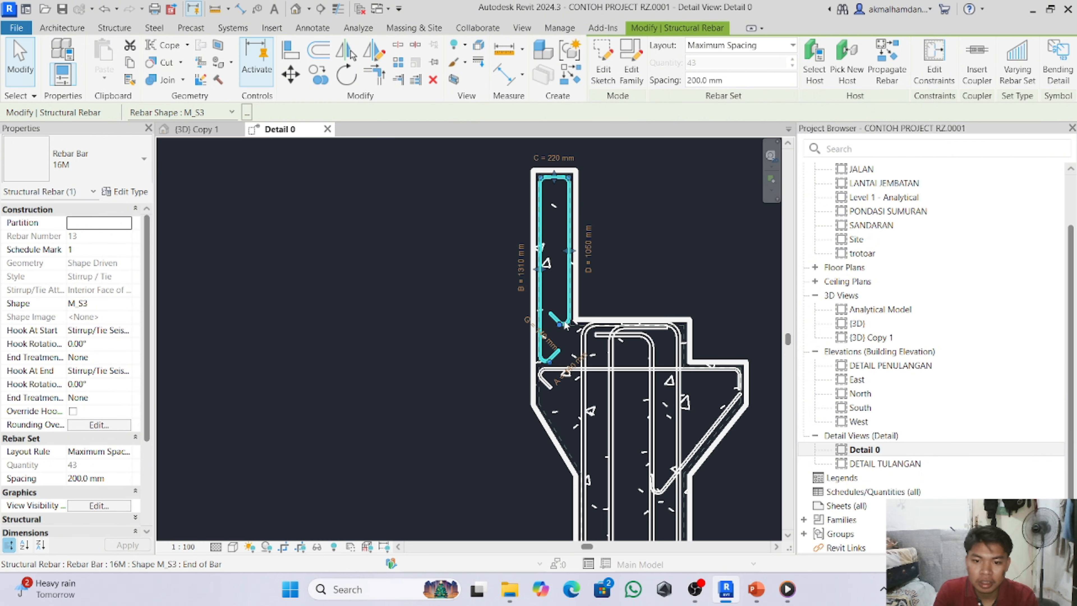
pyautogui.moveTo(551, 363); pyautogui.dragTo(550, 331)
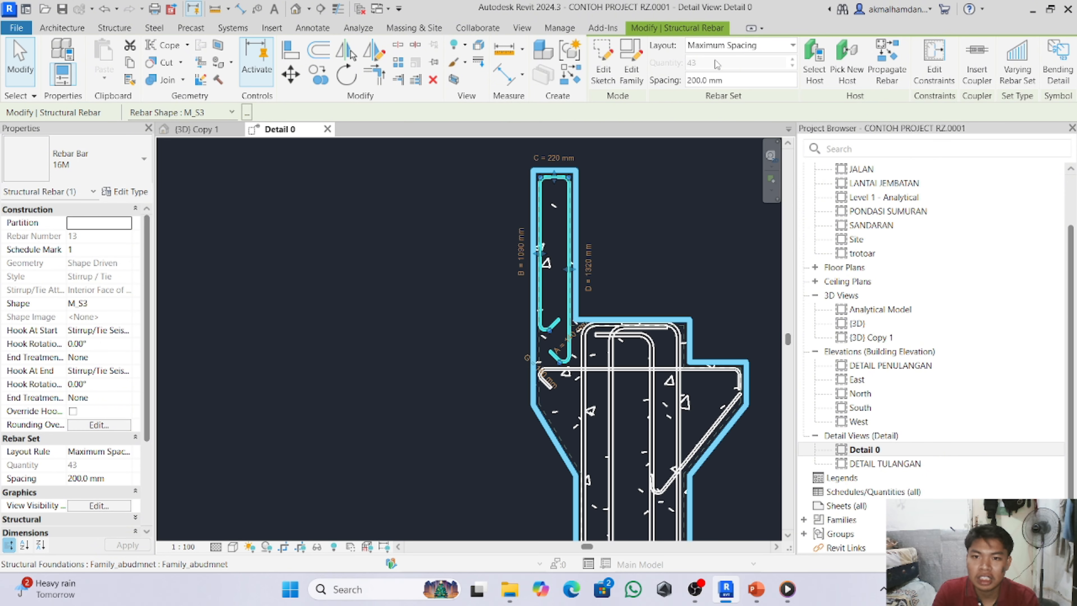
# - Check the G1 bar quantity in the PowerPoint drawing and set the Revit stirrup set's layout to Fixed Number with a quantity of 42
pyautogui.click(757, 590)
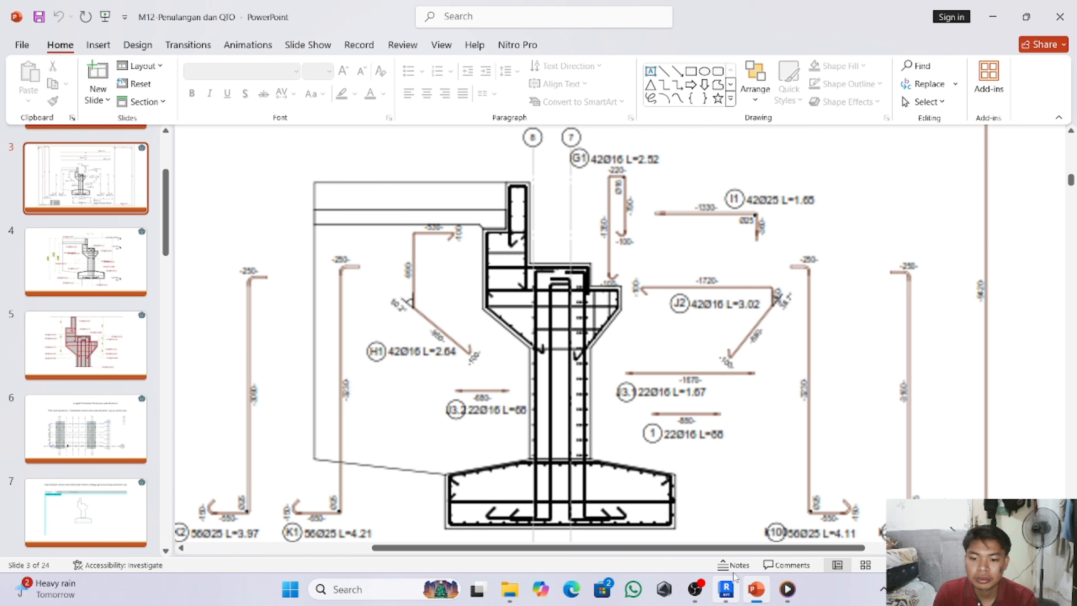
pyautogui.moveTo(727, 595)
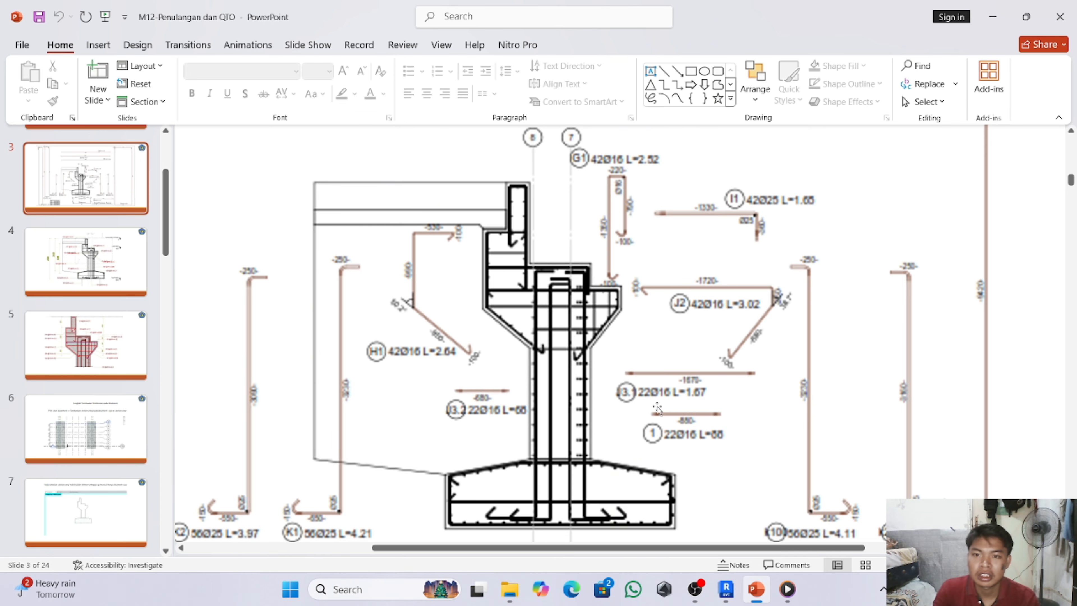
pyautogui.click(726, 590)
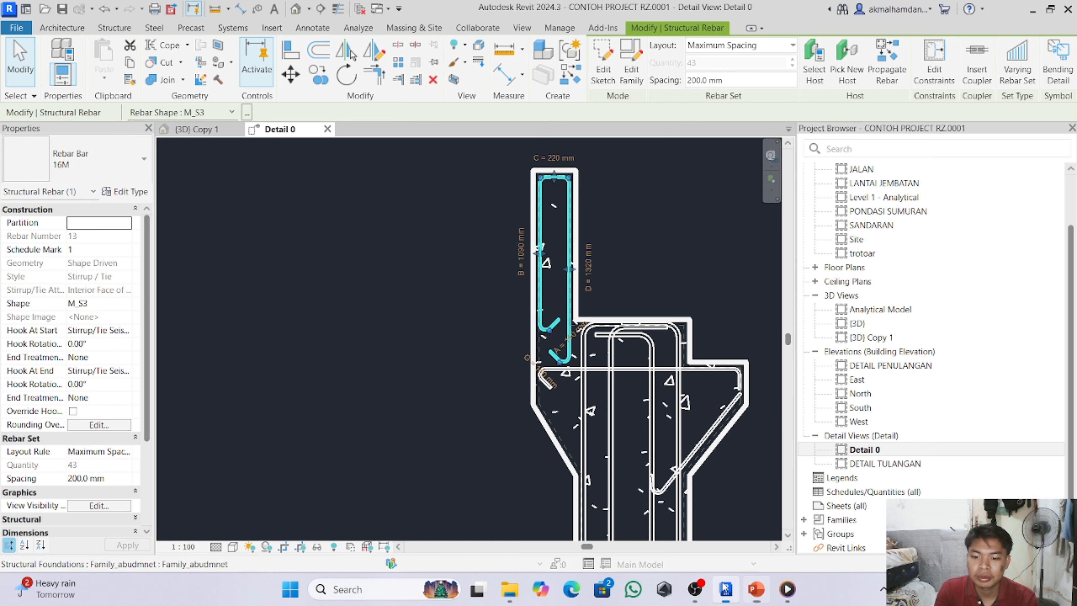
pyautogui.click(752, 49)
pyautogui.click(747, 76)
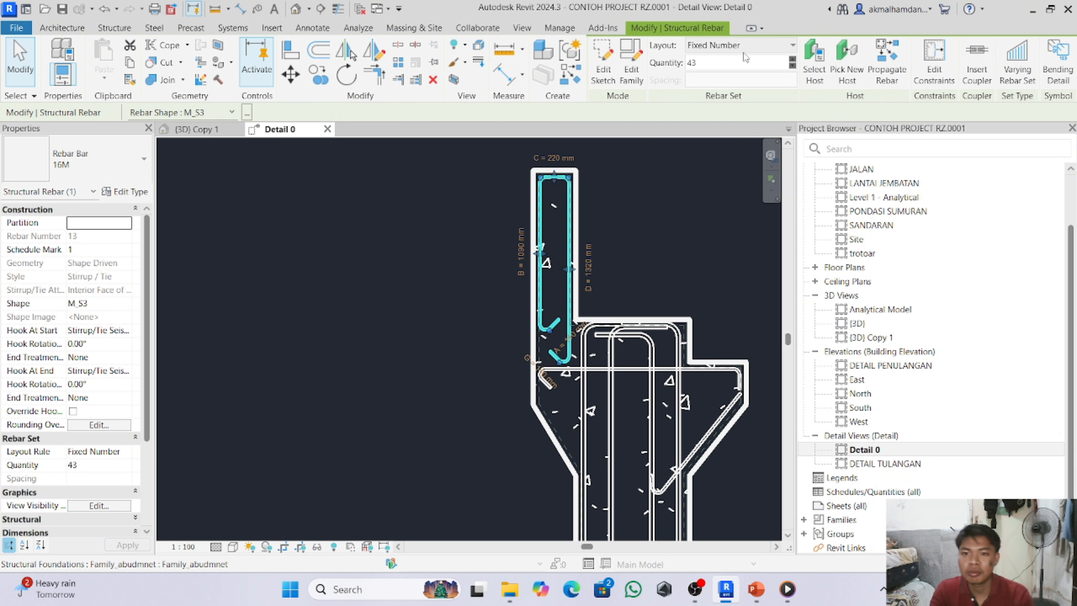
pyautogui.click(740, 62)
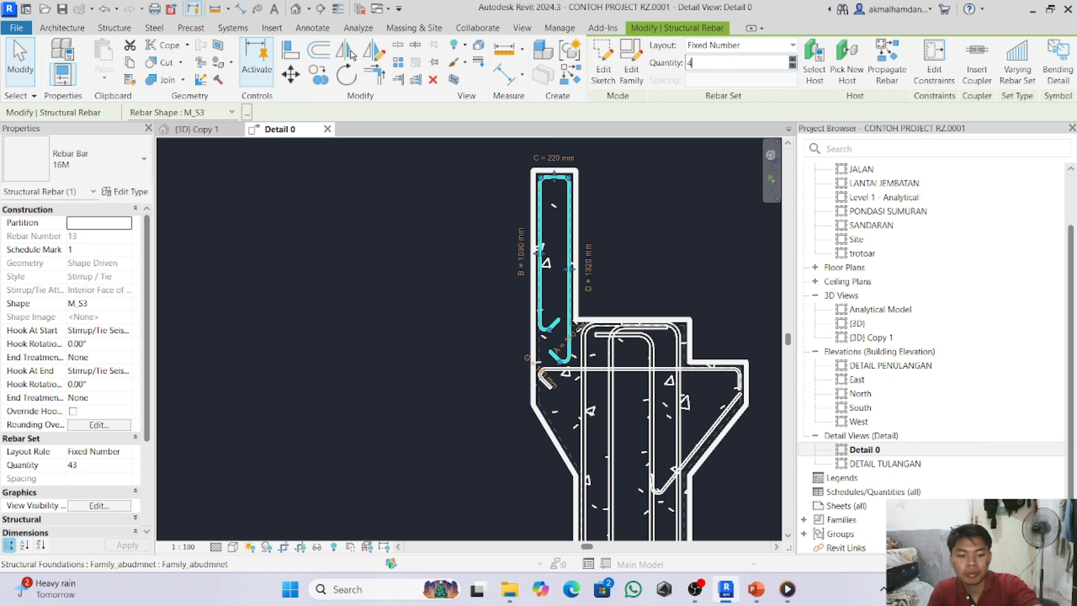
pyautogui.press('Return')
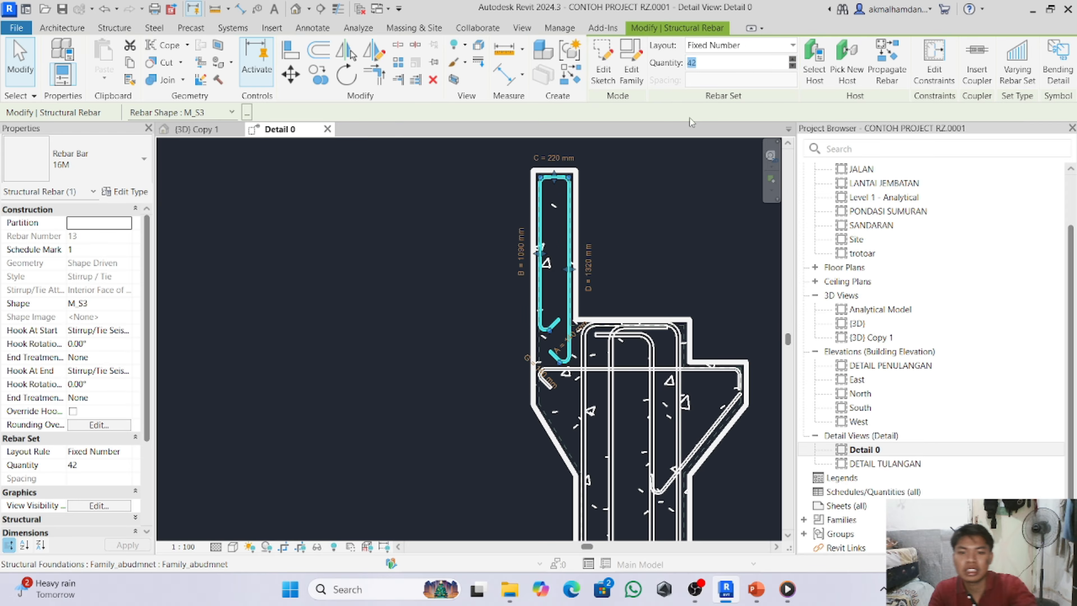
# - Show the upper wall's stirrup set unobscured in the {3D} Copy 1 view
pyautogui.click(197, 129)
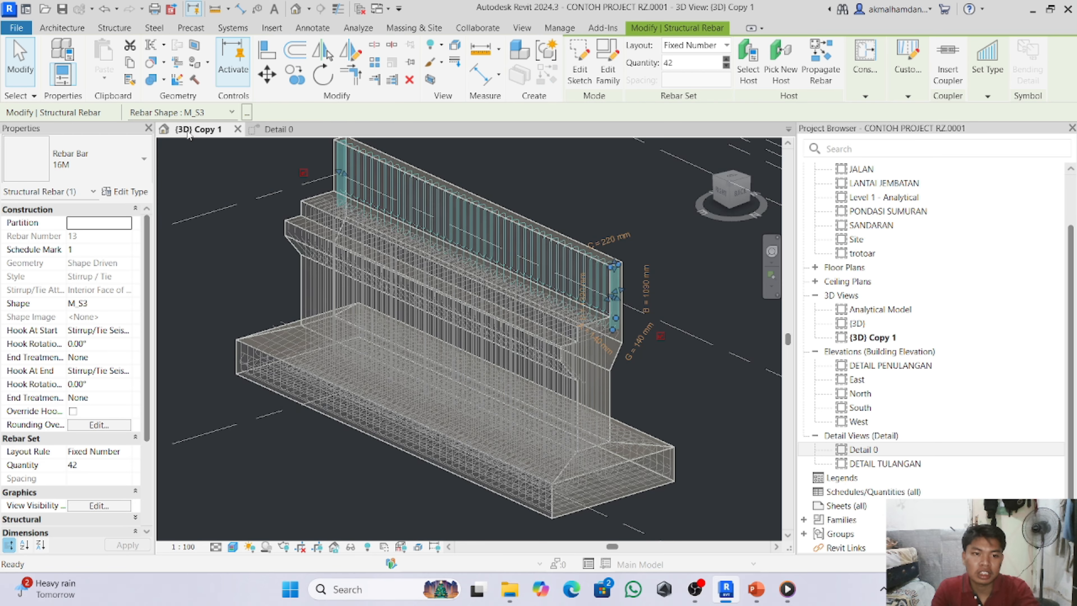
pyautogui.click(92, 508)
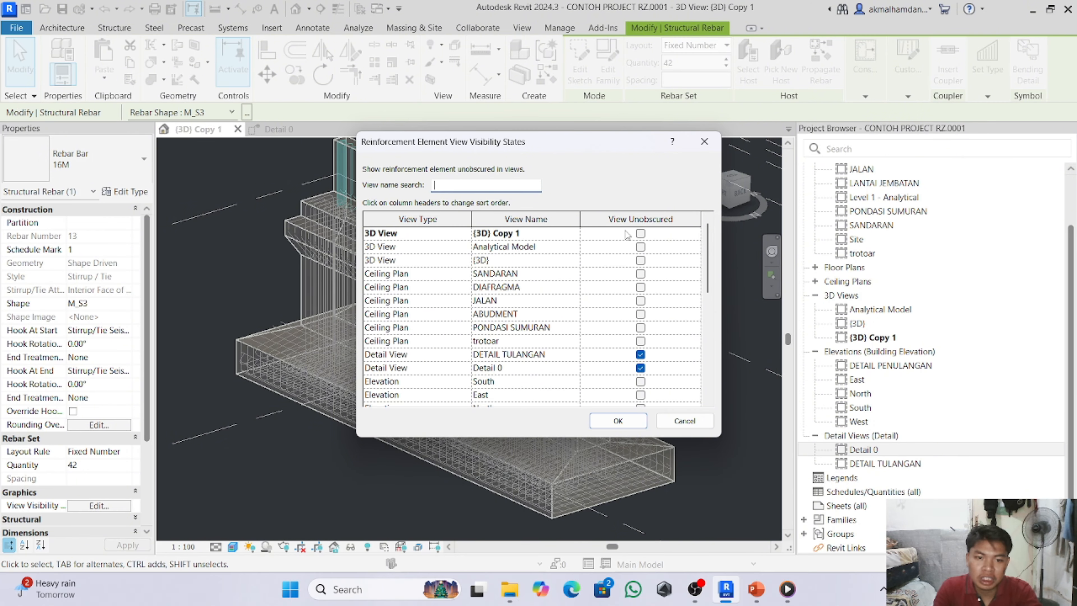
pyautogui.click(640, 234)
pyautogui.click(618, 421)
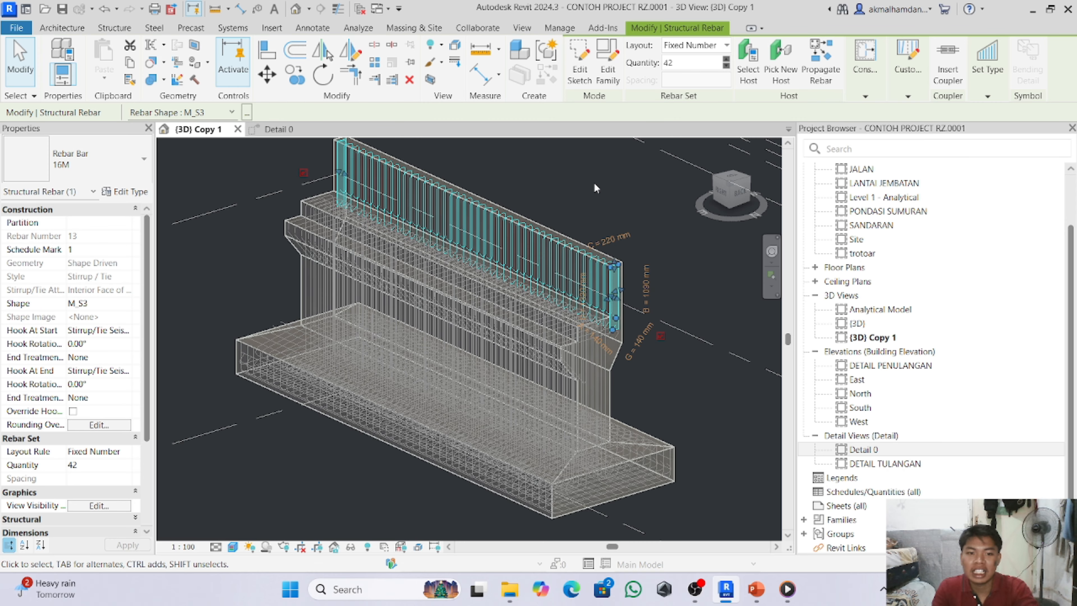
# - Compare the Detail 0 section with the PowerPoint reinforcement drawing and move the Revit model's diagonal Rebar Shape 8 bar slightly toward the sloping concrete face
pyautogui.click(284, 128)
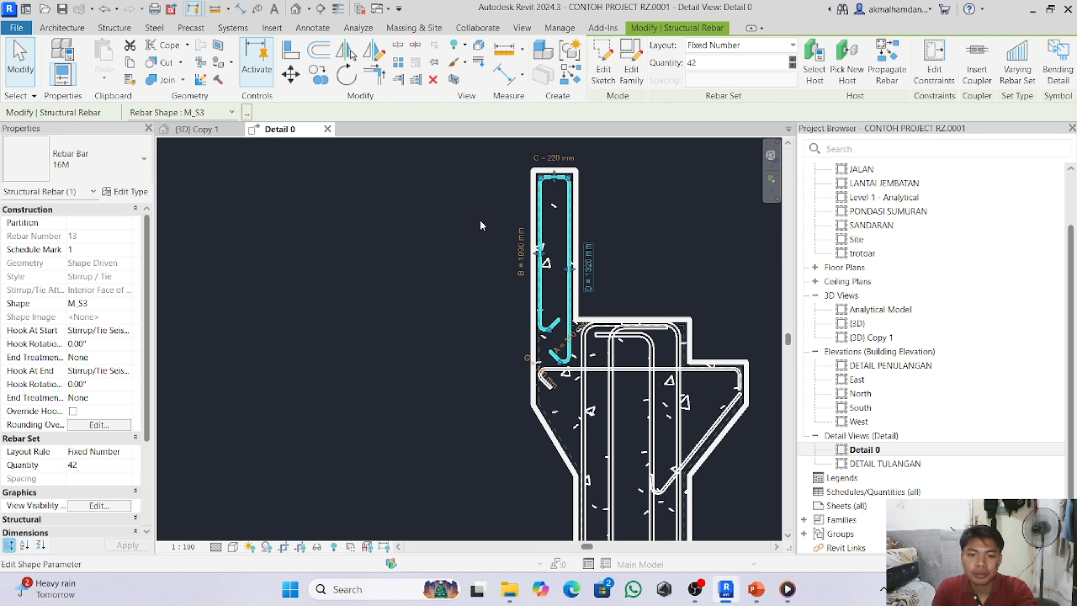
pyautogui.scroll(-2, 368, 196)
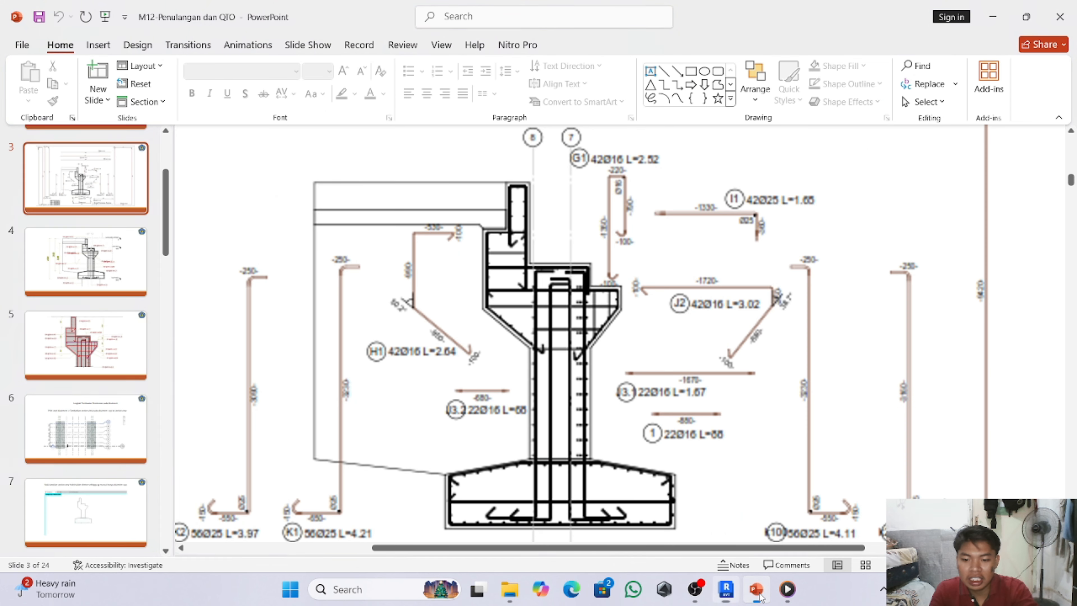
pyautogui.click(685, 507)
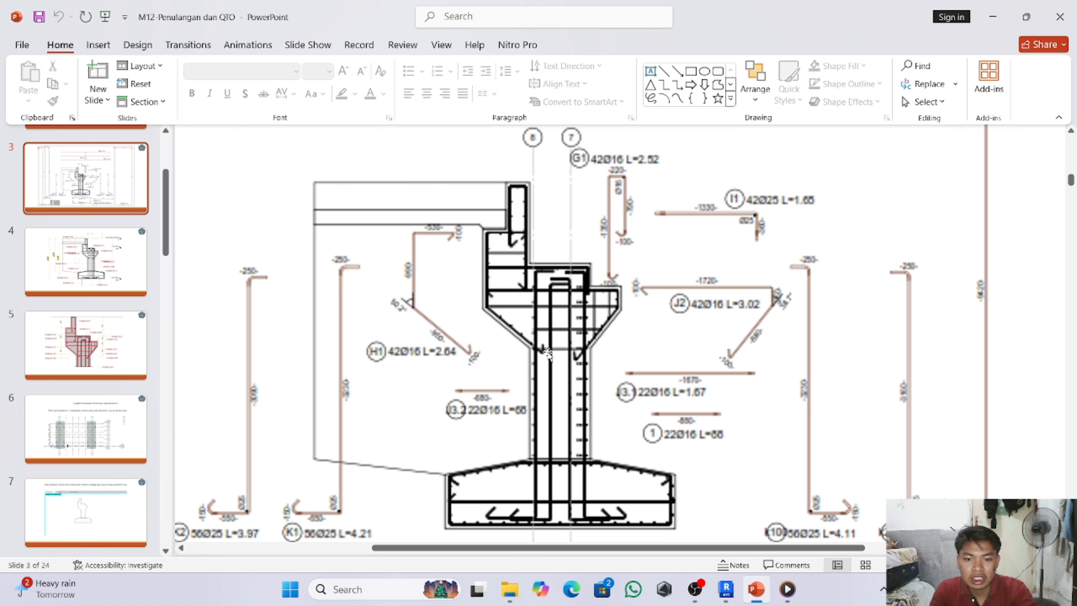
pyautogui.click(725, 590)
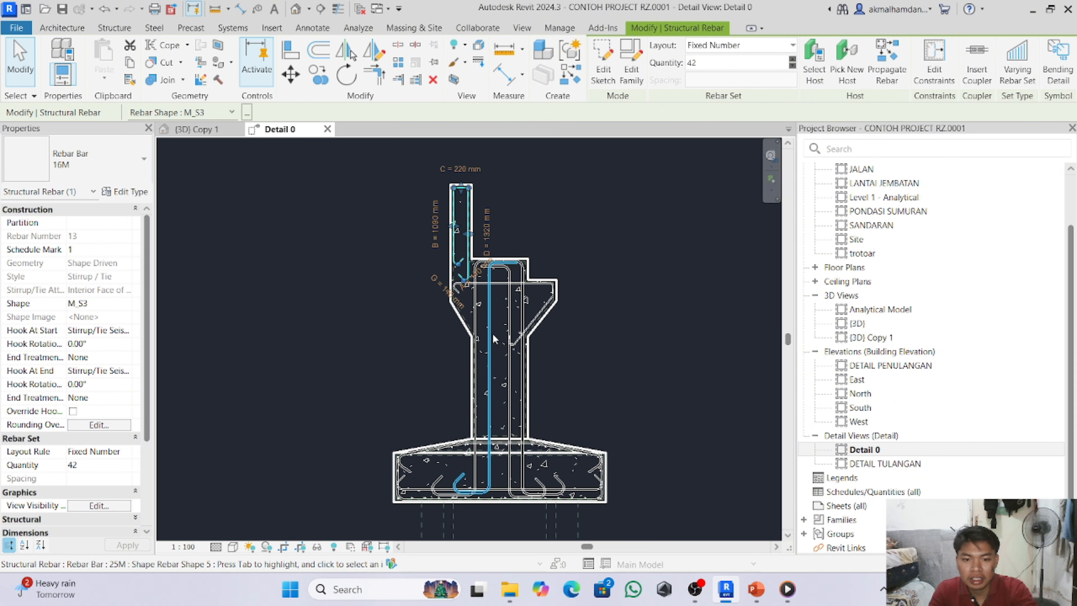
pyautogui.scroll(4, 488, 346)
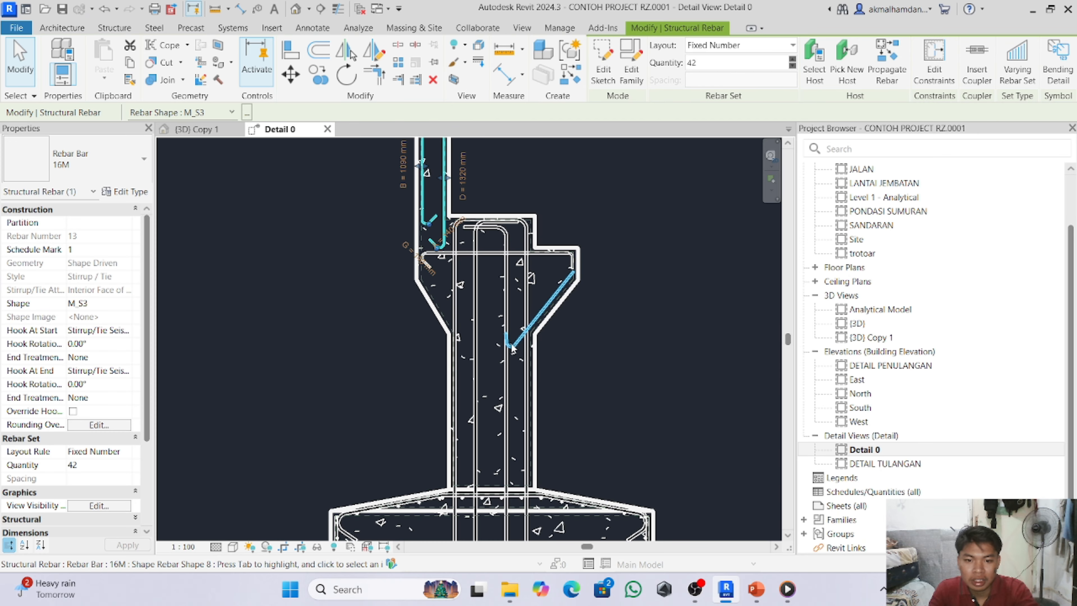
pyautogui.scroll(2, 512, 347)
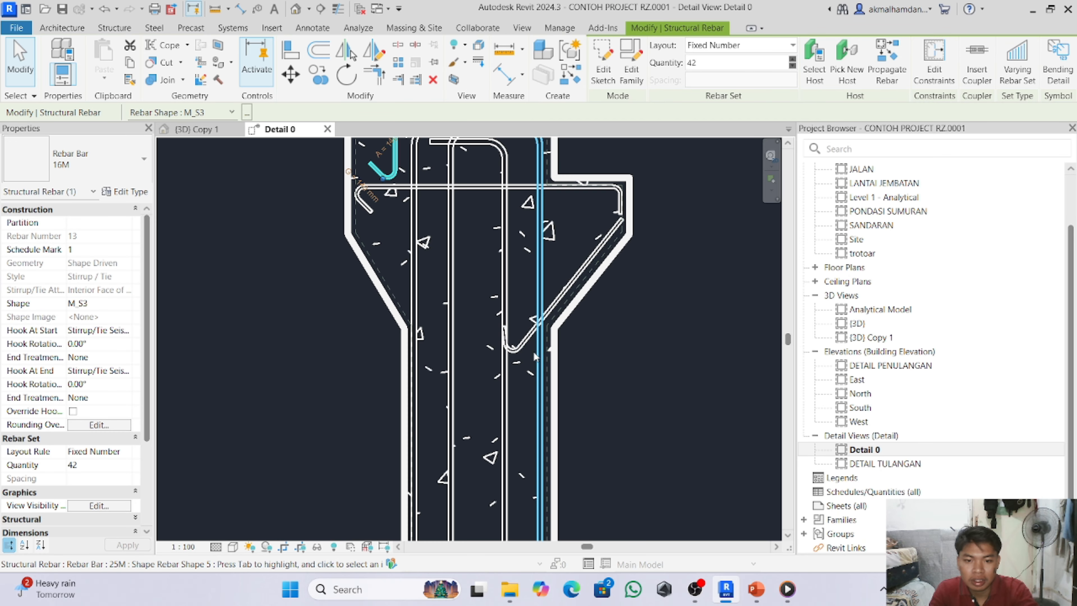
pyautogui.click(519, 347)
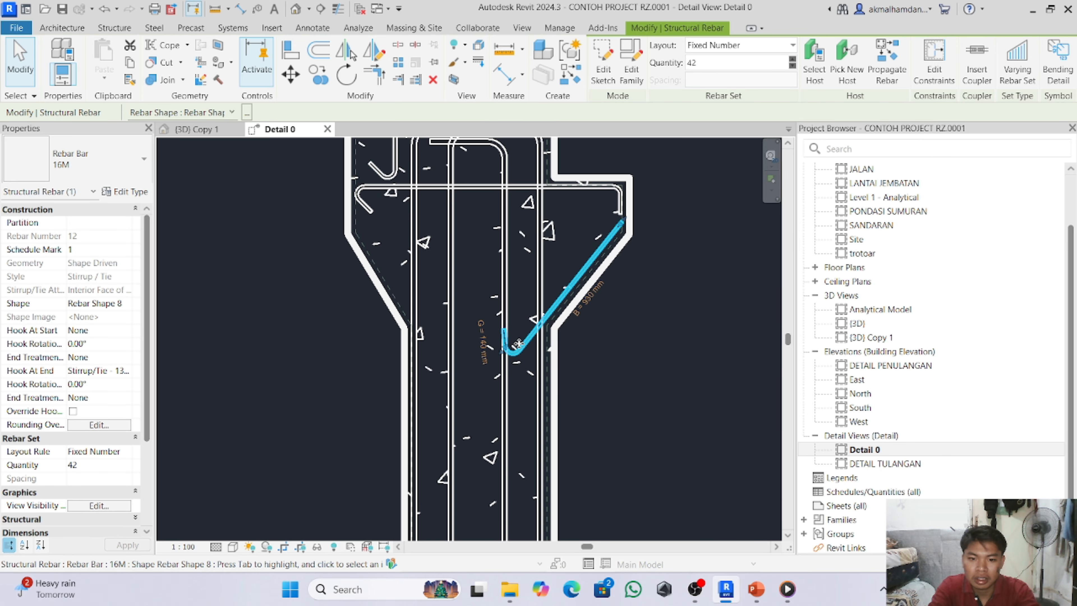
pyautogui.moveTo(518, 344); pyautogui.dragTo(521, 347)
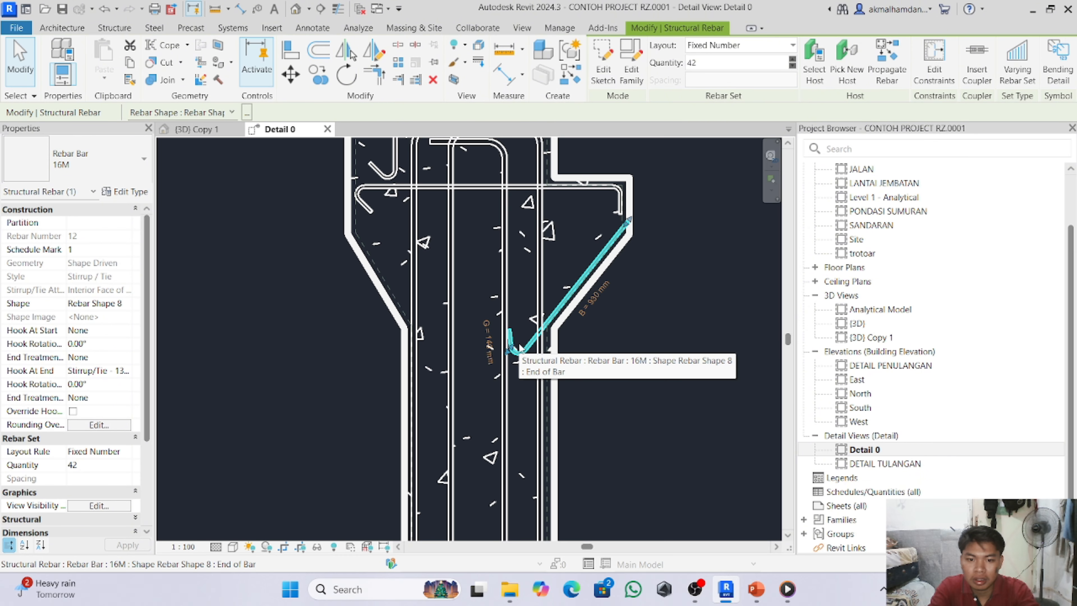
pyautogui.click(547, 240)
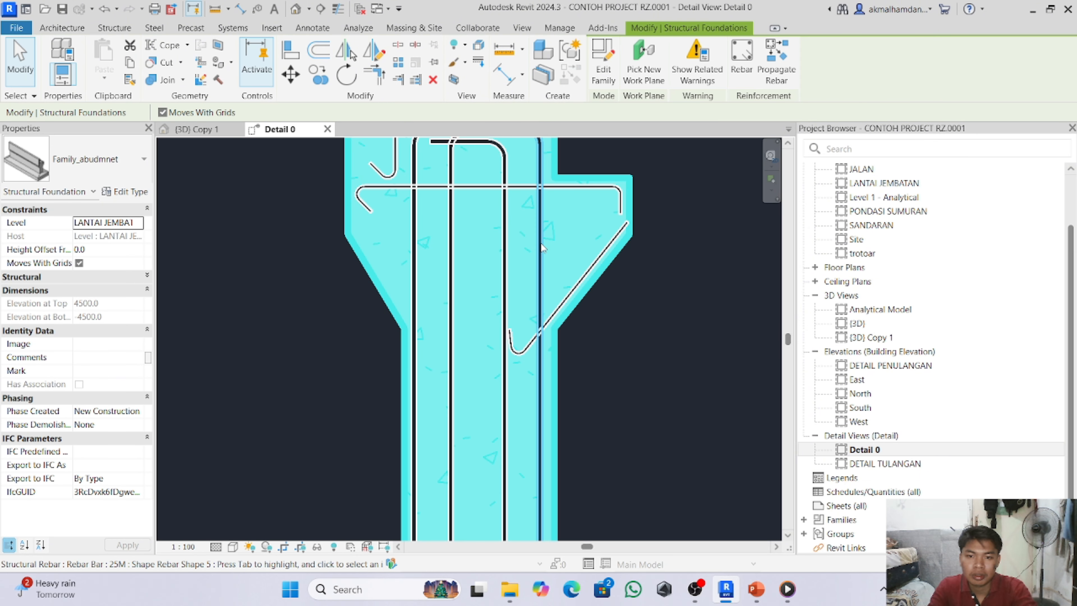
pyautogui.click(679, 269)
pyautogui.scroll(-2, 611, 306)
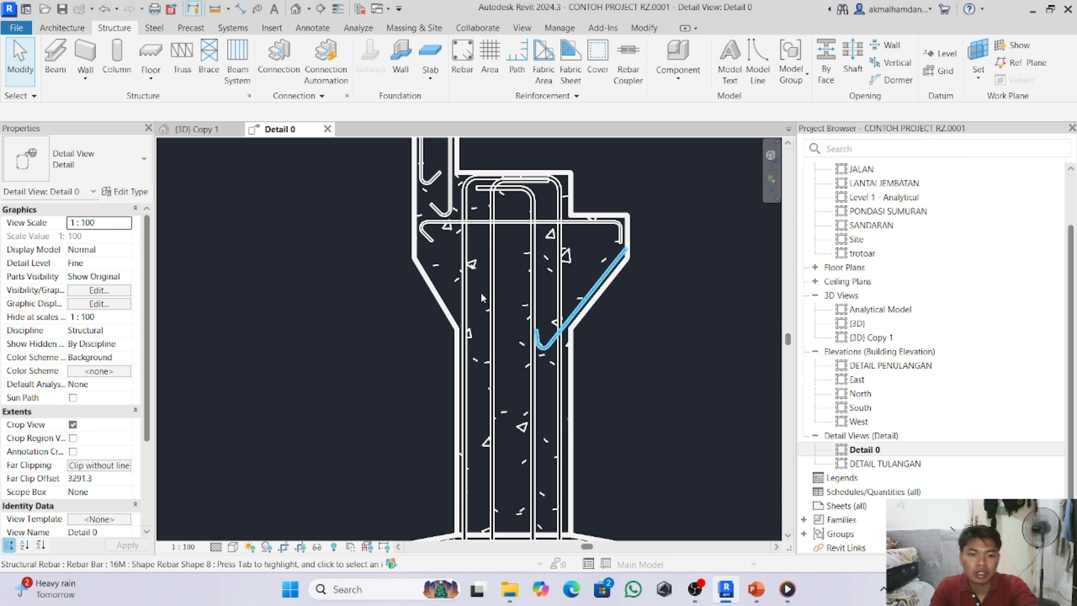
# - Check the PowerPoint reinforcement drawing and place a 25M Rebar Shape 4 bar along the abutment head's left sloping face in Revit
pyautogui.click(462, 58)
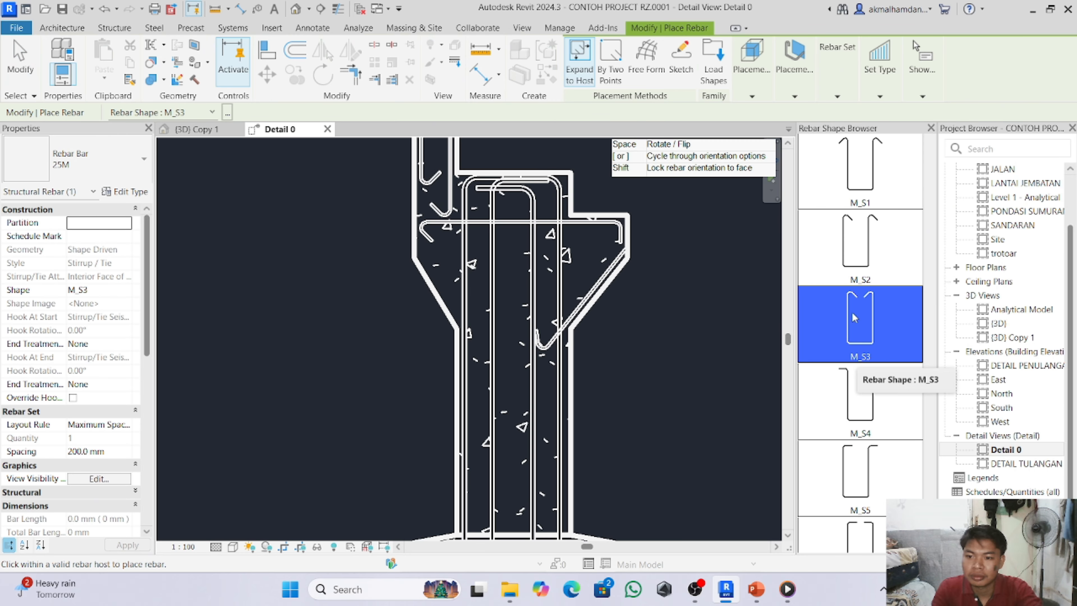
pyautogui.scroll(-10, 854, 318)
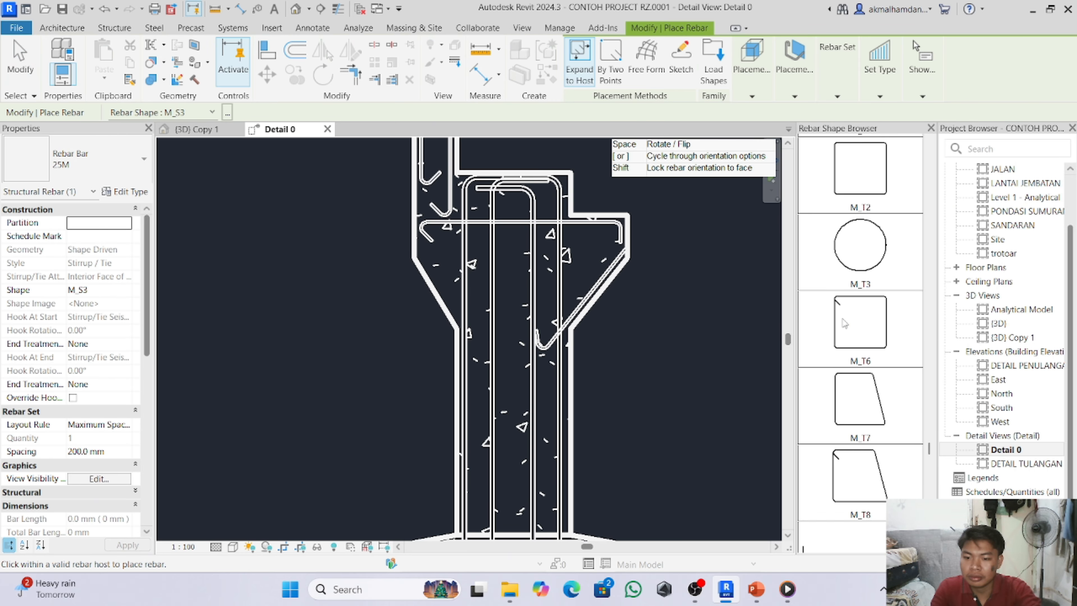
pyautogui.scroll(-10, 835, 336)
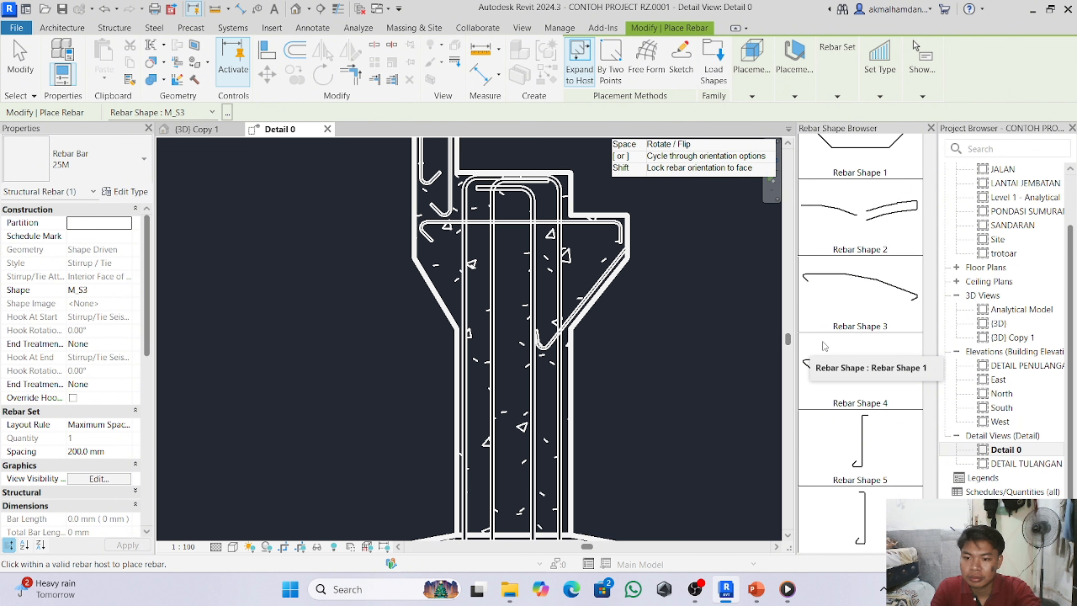
pyautogui.scroll(-2, 840, 344)
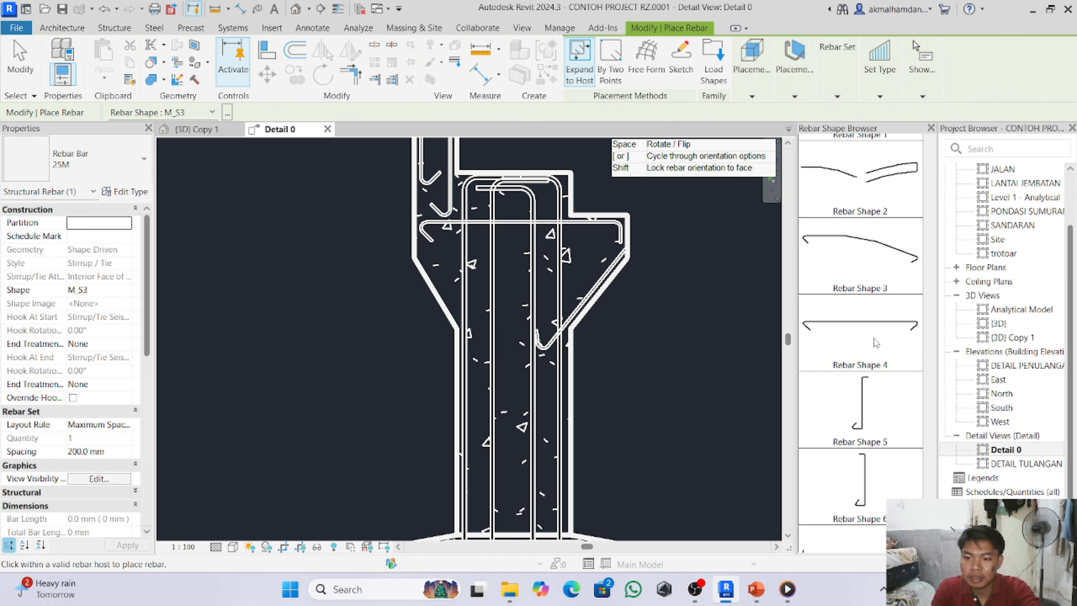
pyautogui.click(861, 341)
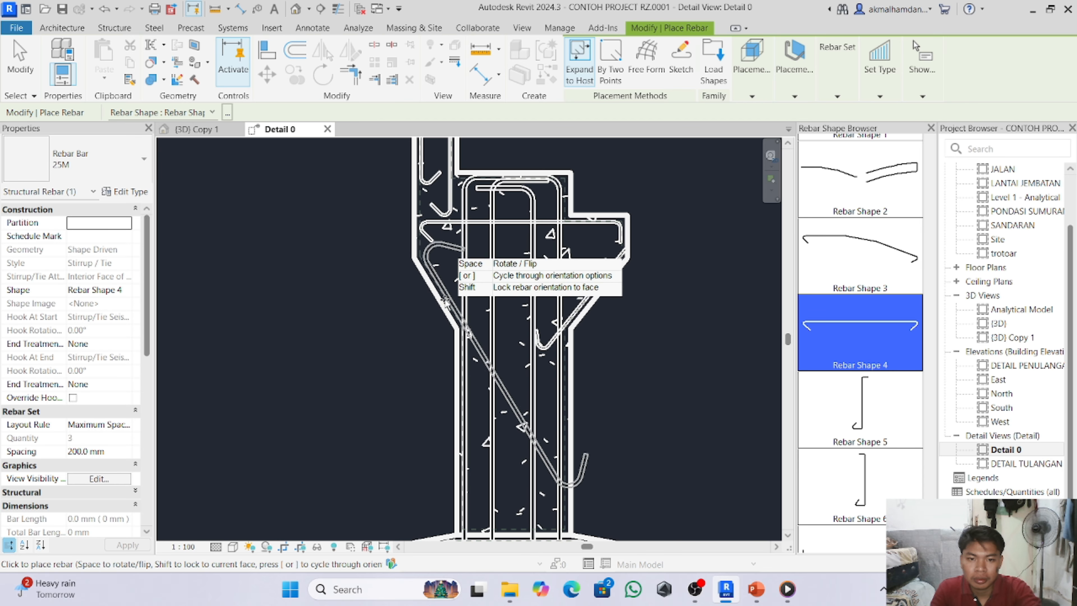
pyautogui.click(757, 589)
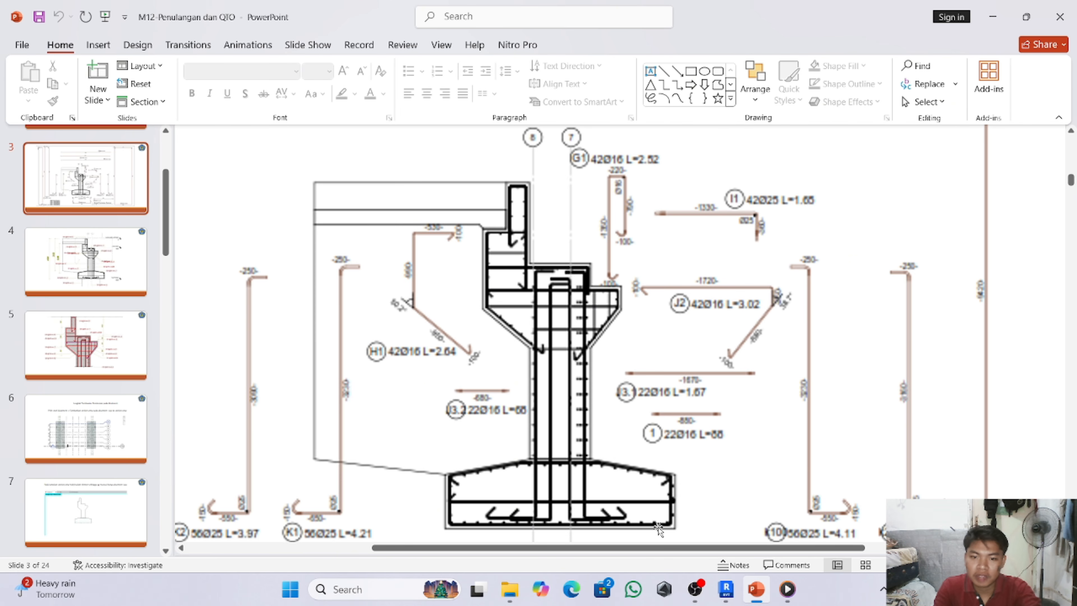
pyautogui.click(727, 589)
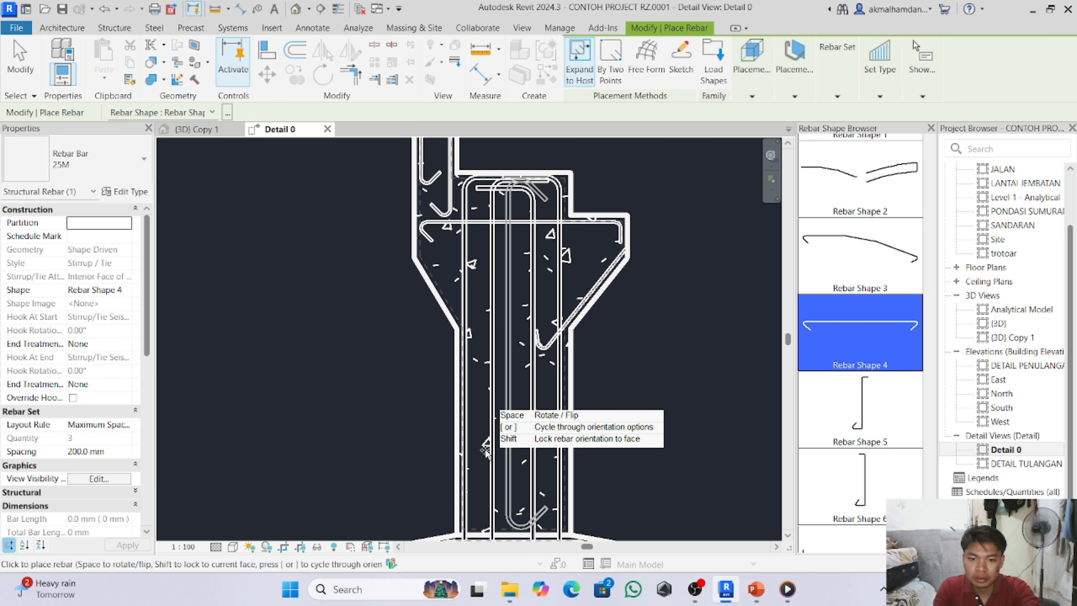
pyautogui.click(456, 309)
pyautogui.press('Escape')
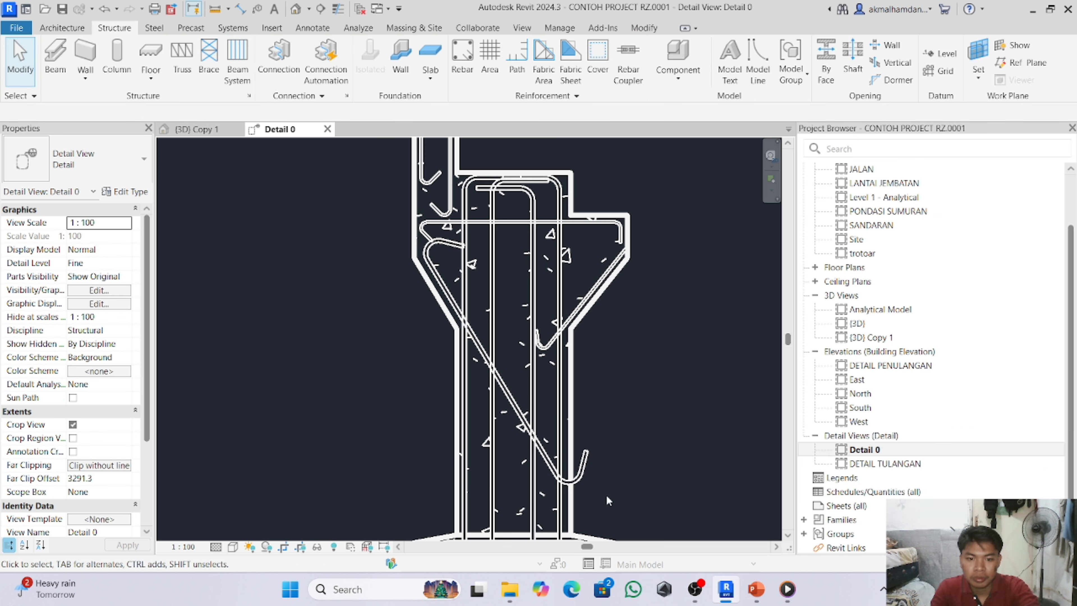
# - Check the bar diameter in the PowerPoint drawing and change the newly placed diagonal Revit bar's type to 16M
pyautogui.click(757, 589)
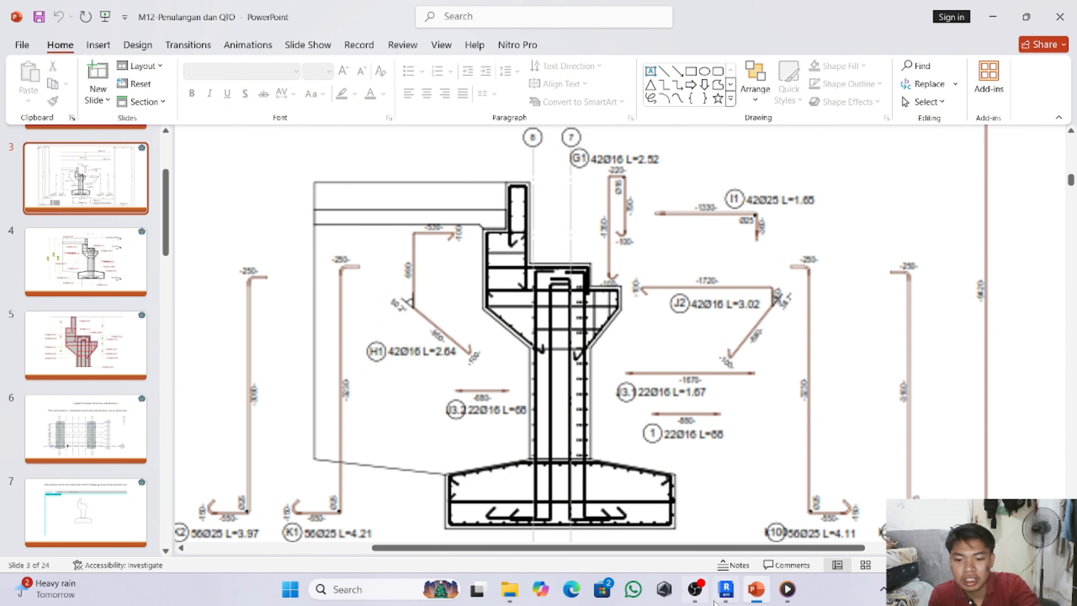
pyautogui.moveTo(761, 598)
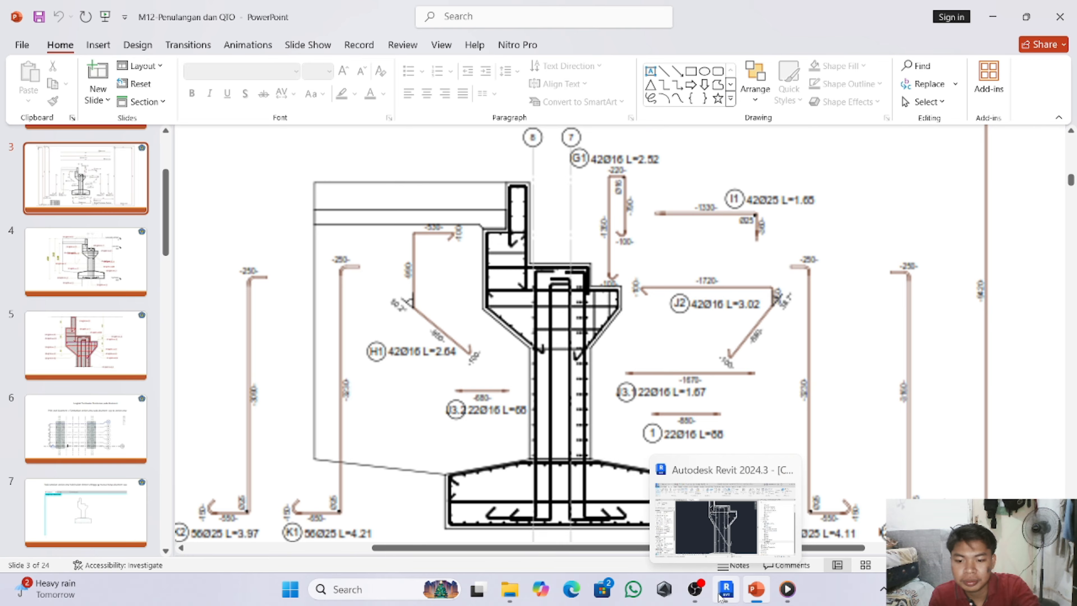
pyautogui.click(727, 589)
pyautogui.click(532, 441)
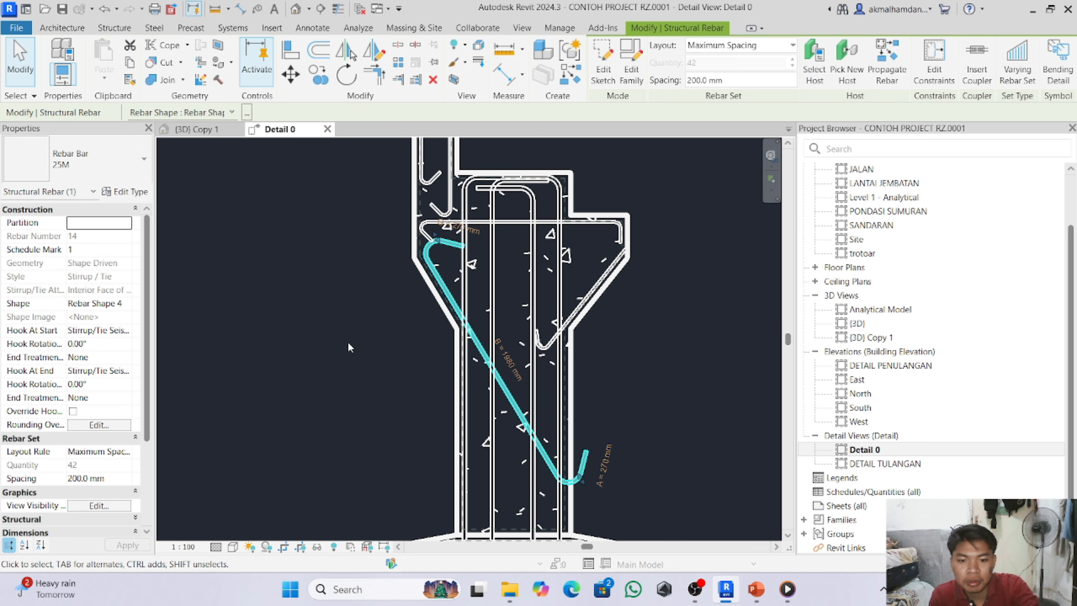
pyautogui.click(106, 179)
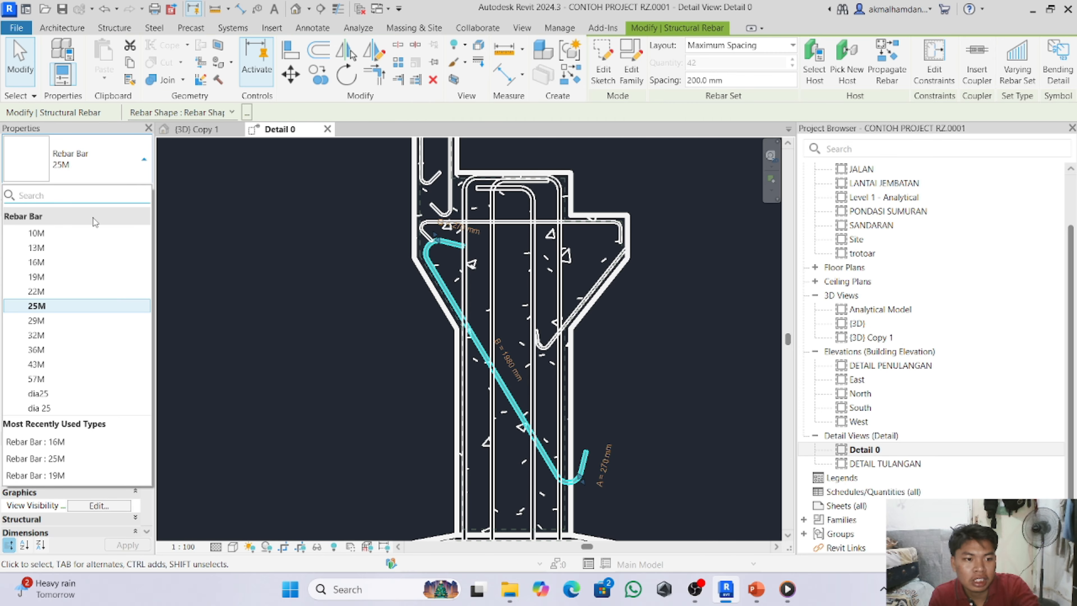
pyautogui.click(71, 263)
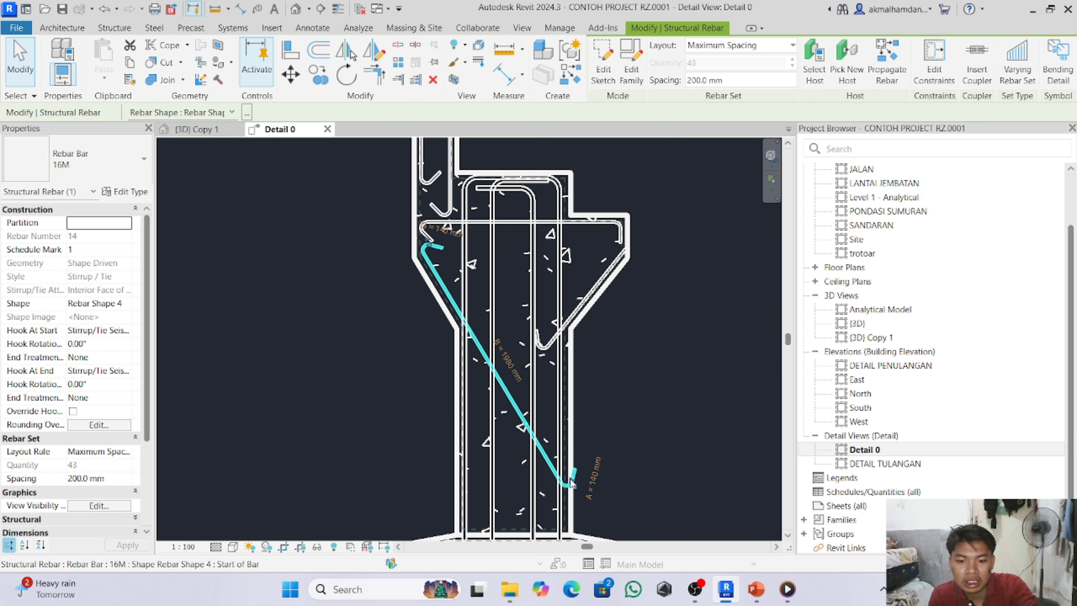
# - Shorten the 16M diagonal bar to end just below the left sloping face, and compare it with the PowerPoint reinforcement drawing
pyautogui.moveTo(572, 483); pyautogui.dragTo(488, 349)
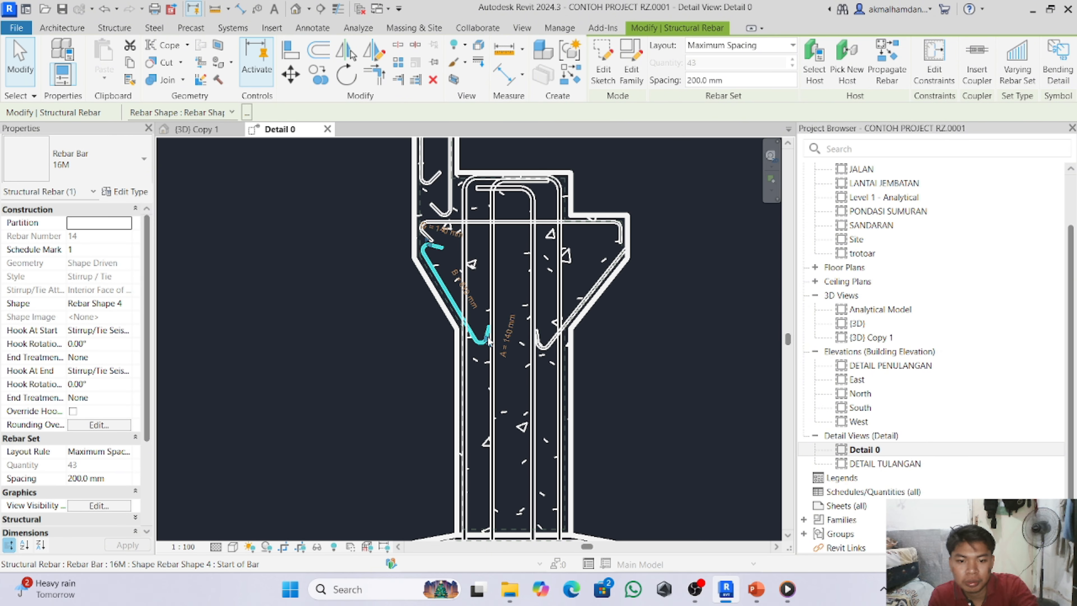
pyautogui.scroll(-1, 475, 380)
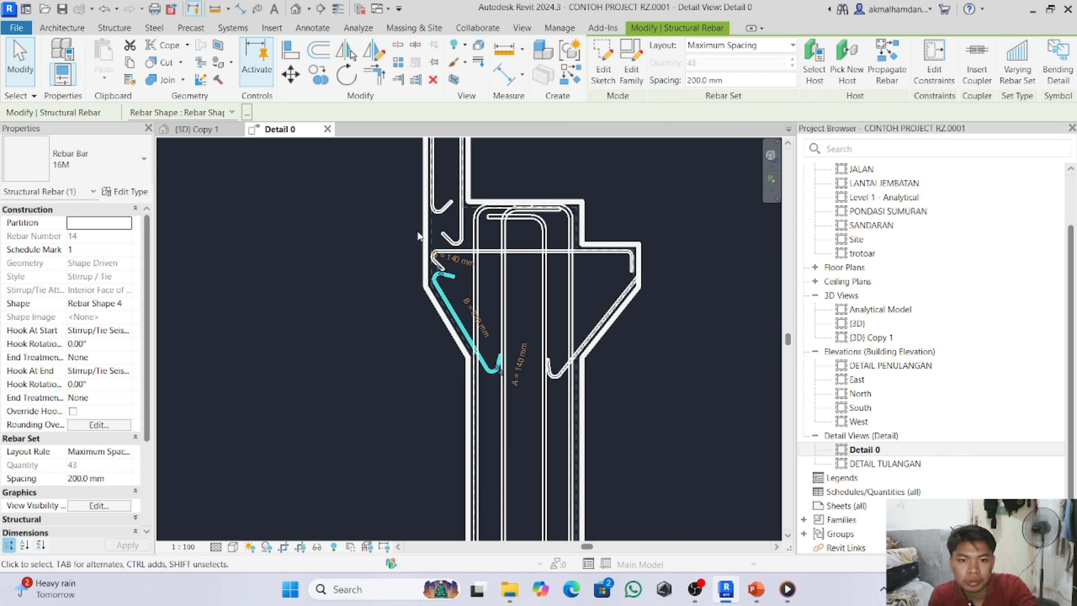
pyautogui.scroll(3, 430, 217)
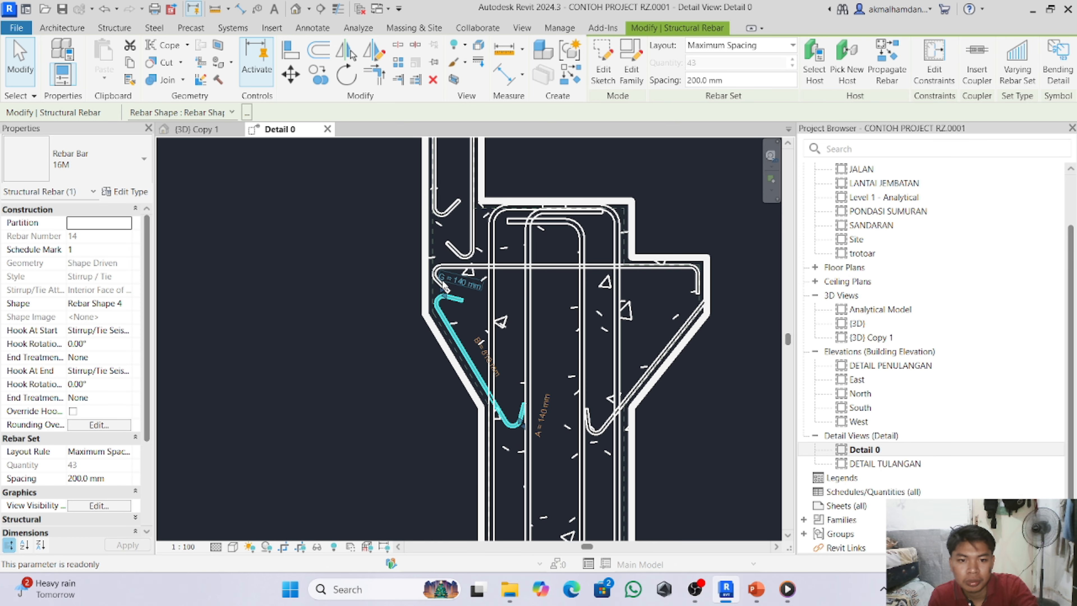
pyautogui.scroll(-1, 472, 379)
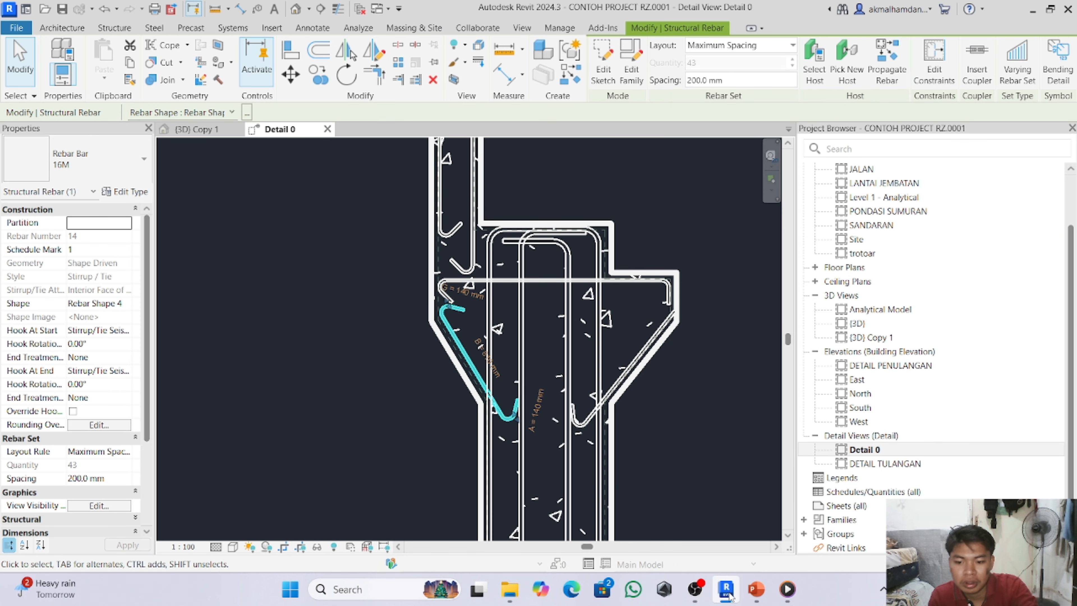
pyautogui.click(754, 592)
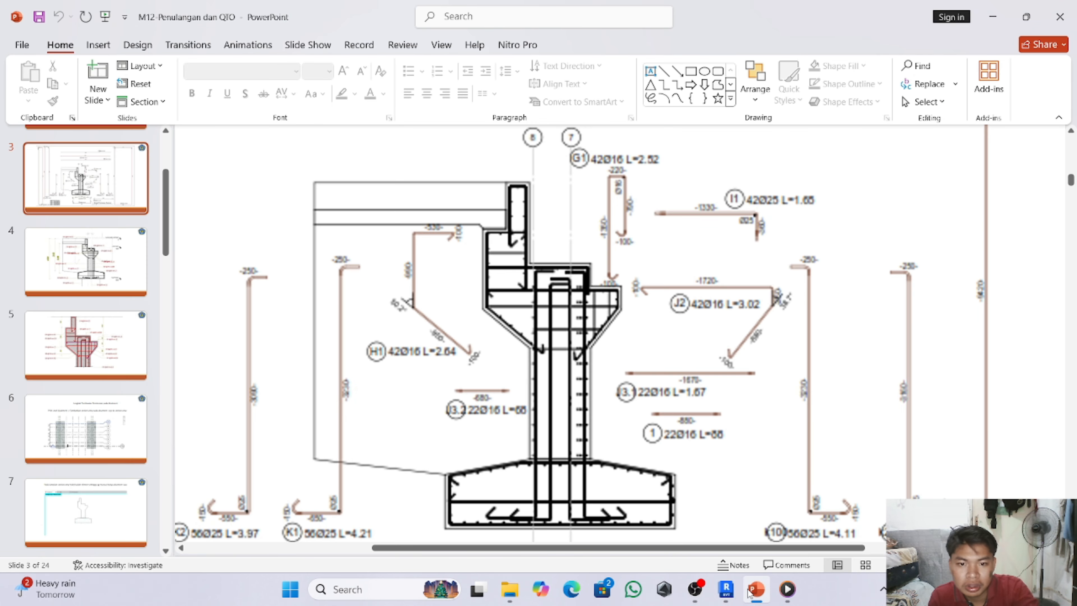
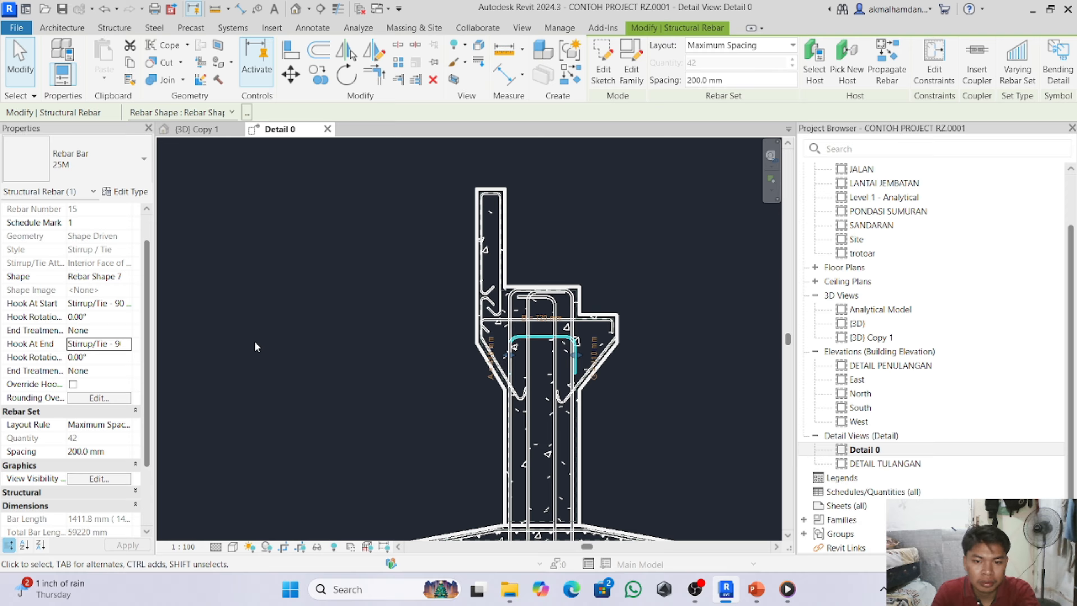
# - Set the start hook of the 25M bar across the abutment head to Stirrup/Tie Seismic - 135 deg
pyautogui.scroll(5, 510, 357)
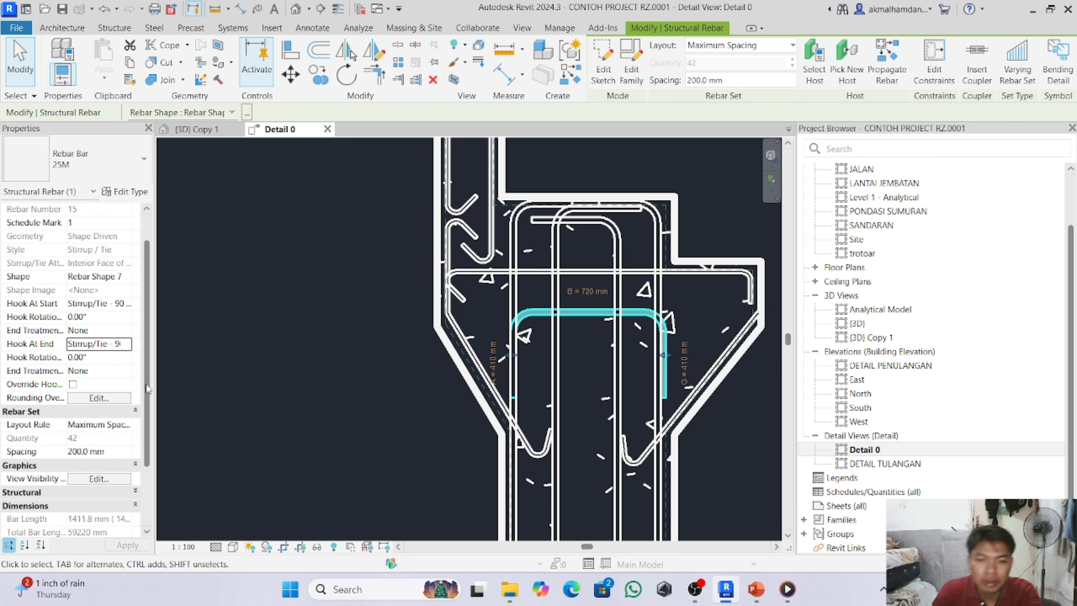
pyautogui.click(129, 306)
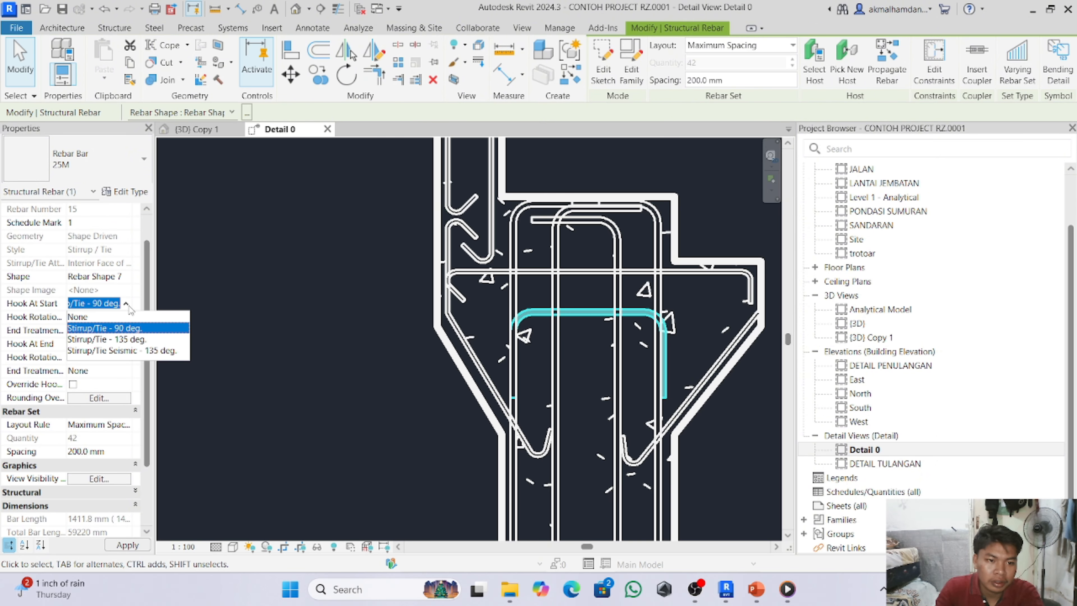
pyautogui.click(138, 351)
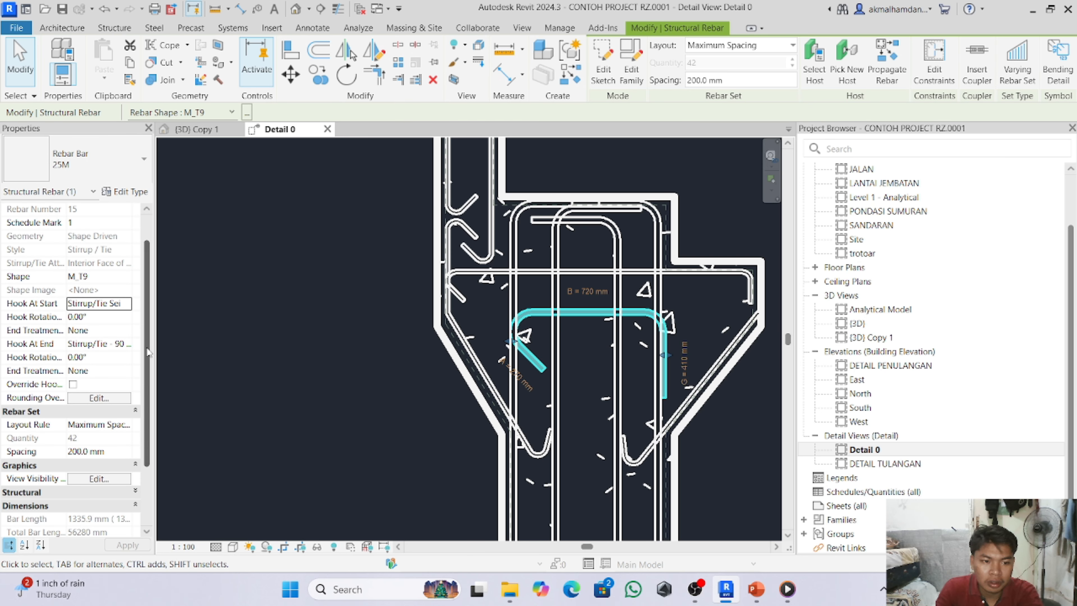
# - Try Stirrup/Tie Seismic - 135 deg. as the 25M bar's end hook, and then set that hook to None
pyautogui.click(128, 346)
pyautogui.click(127, 346)
pyautogui.click(126, 394)
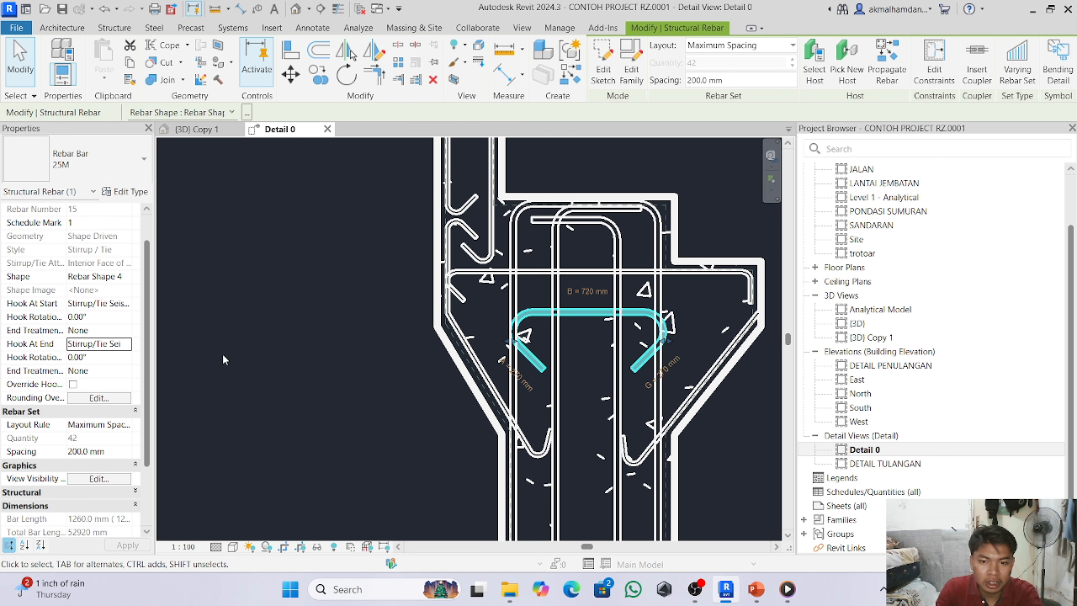
pyautogui.click(127, 347)
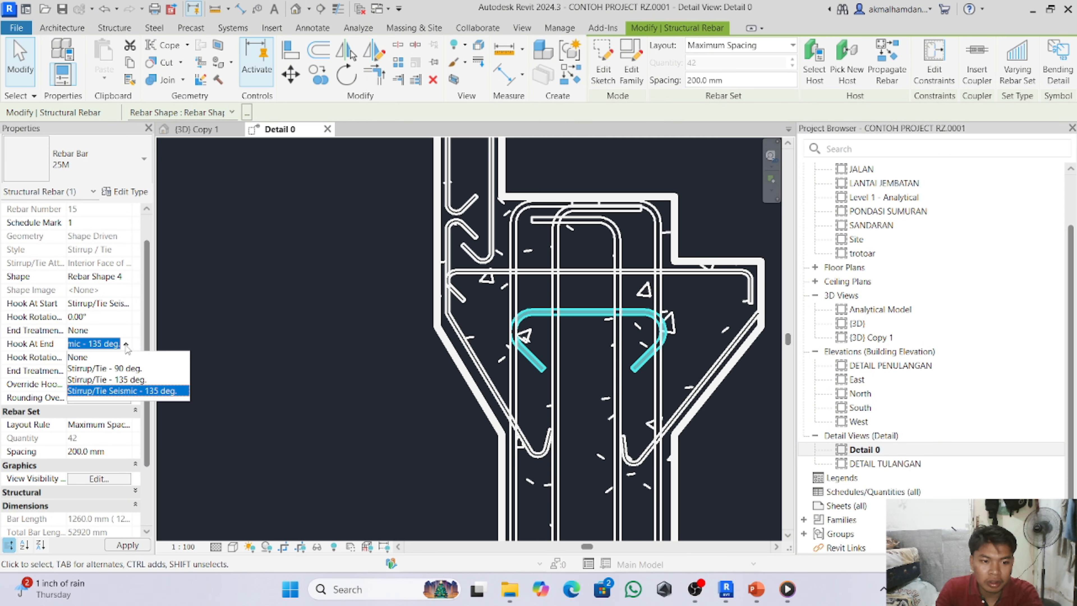
pyautogui.click(126, 357)
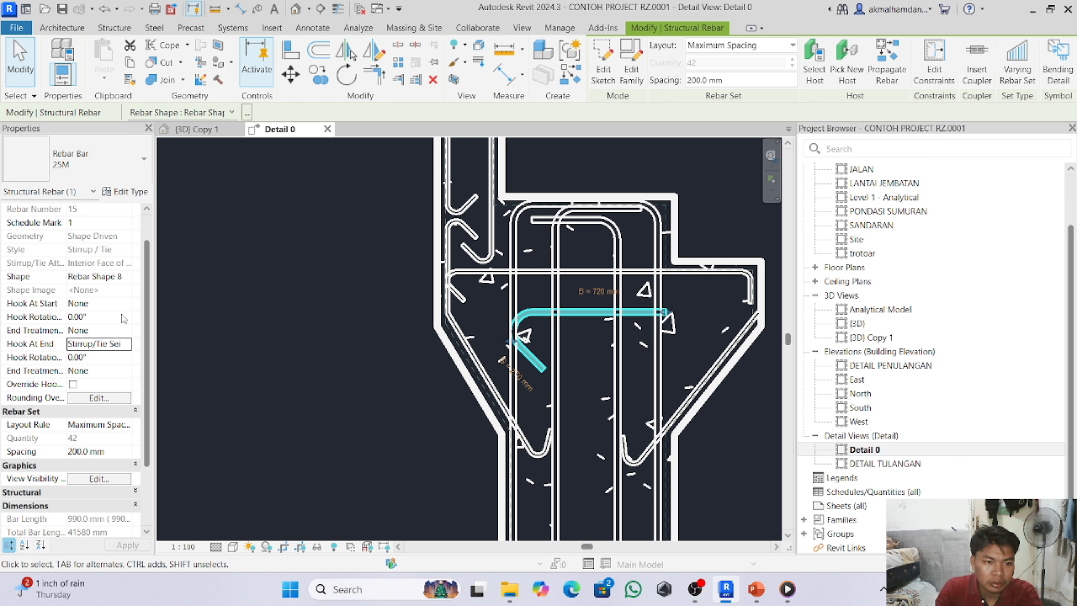
# - Reapply Stirrup/Tie Seismic - 135 deg. to the 25M bar's start hook and try None for its end hook
pyautogui.click(122, 302)
pyautogui.click(127, 304)
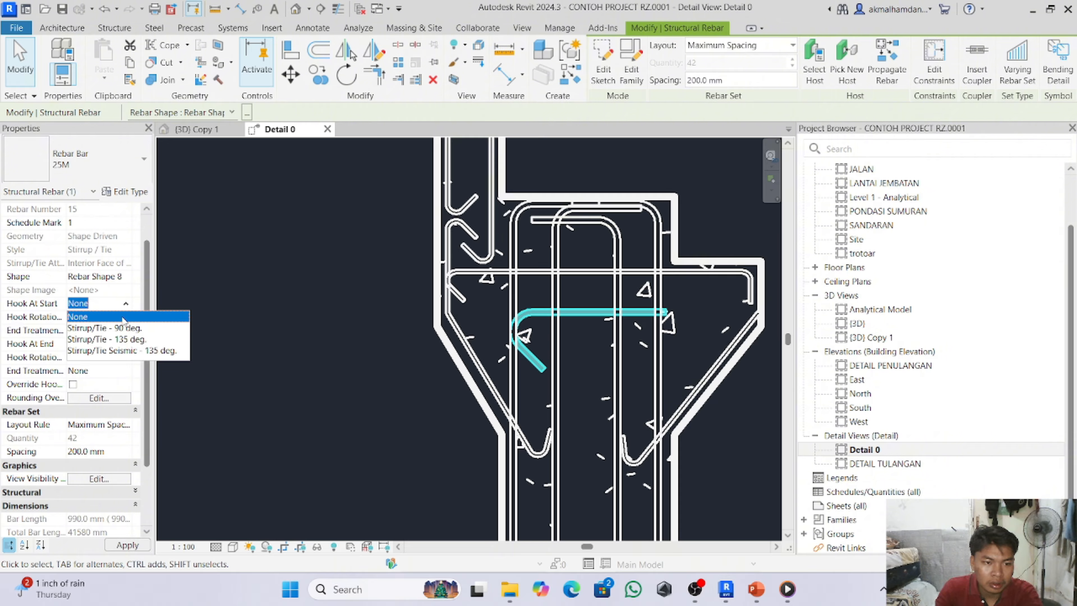
pyautogui.click(127, 351)
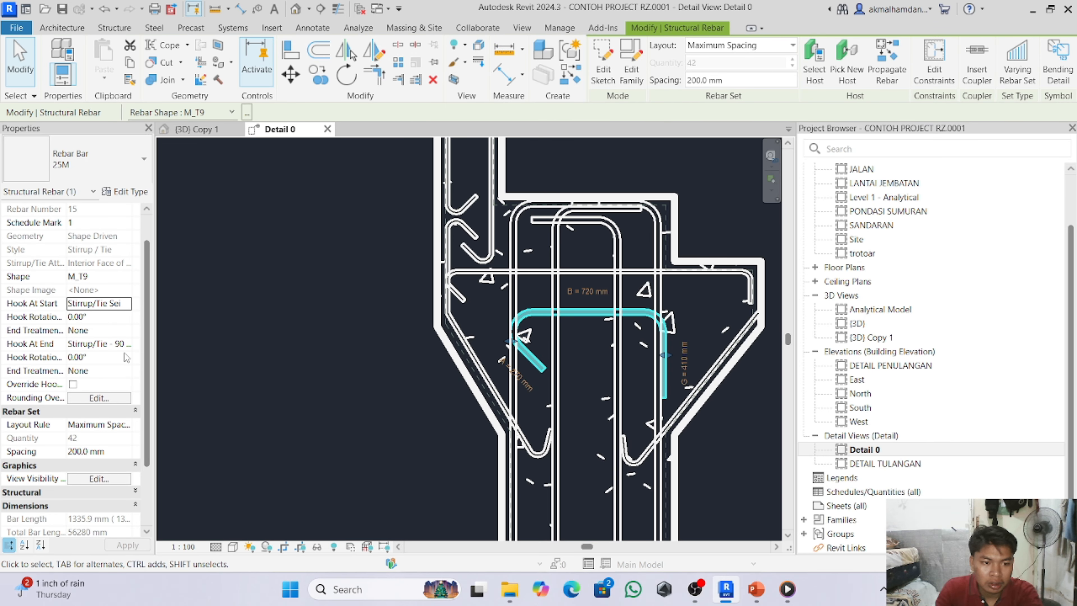
pyautogui.click(129, 344)
pyautogui.click(127, 379)
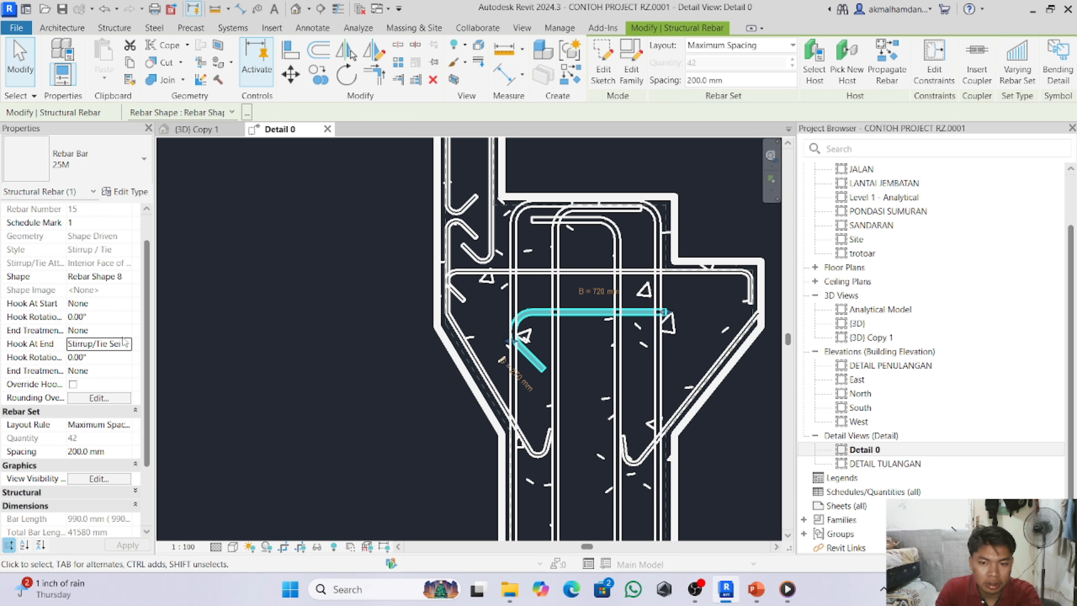
# - Try Stirrup/Tie - 90 deg. as the 25M bar's end hook, and then switch it to Stirrup/Tie Seismic - 135 deg
pyautogui.click(123, 345)
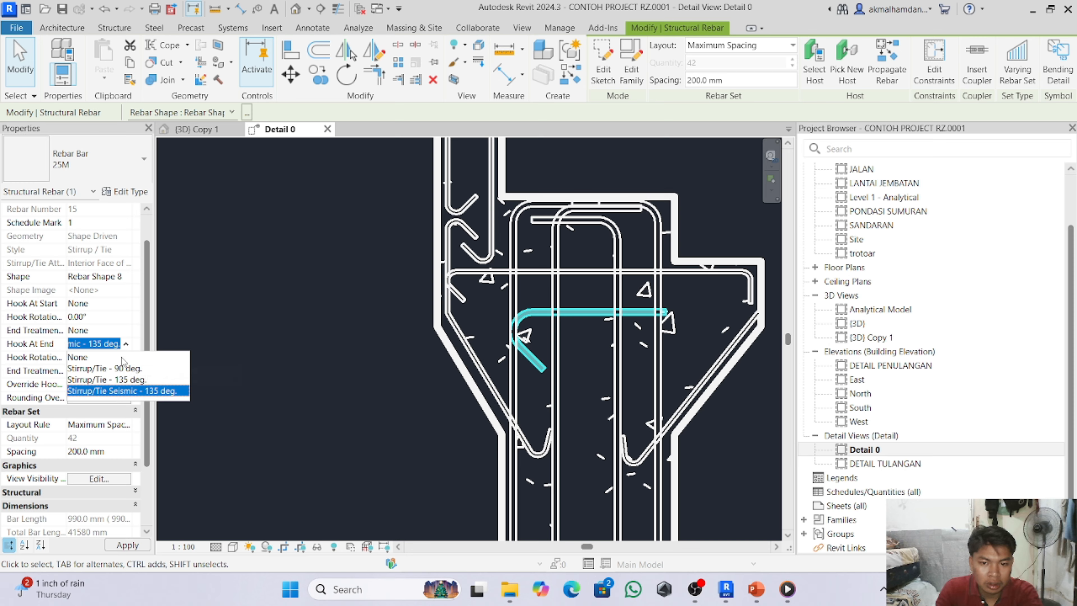
pyautogui.click(124, 379)
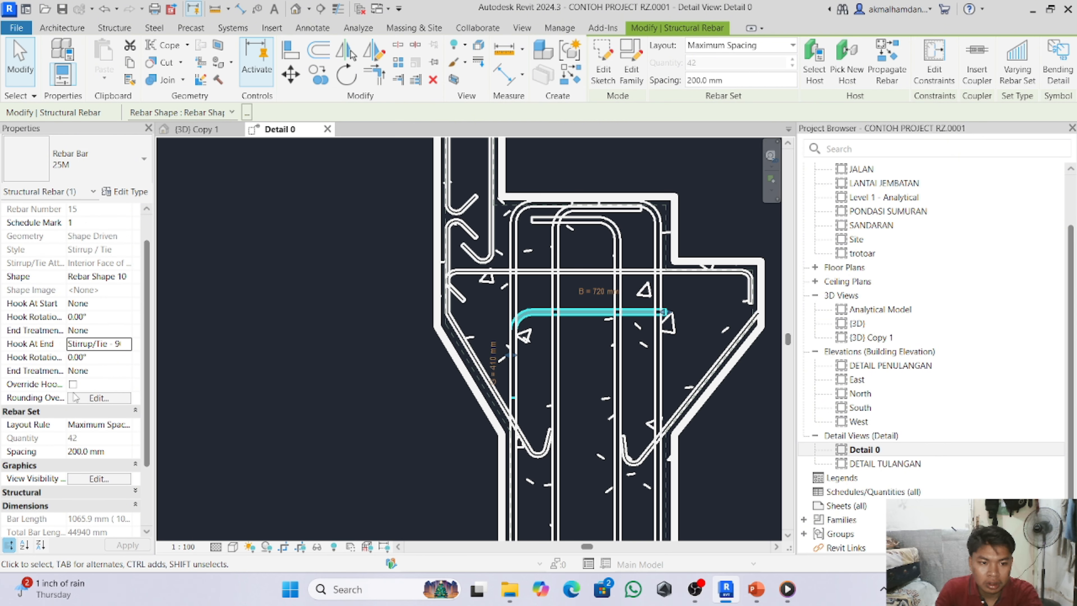
pyautogui.click(123, 345)
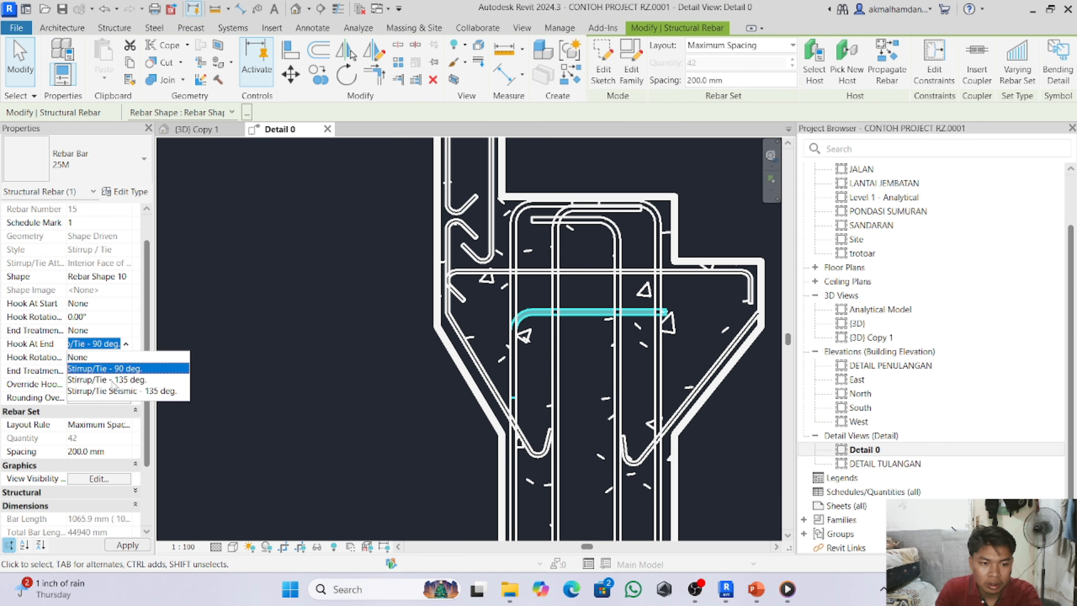
pyautogui.click(112, 380)
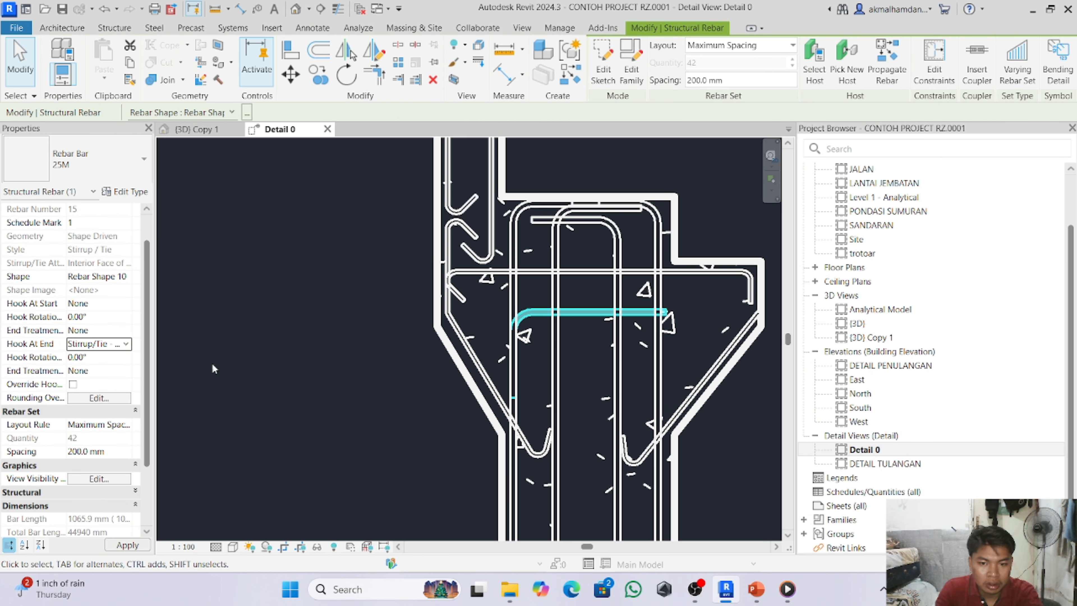
pyautogui.click(123, 344)
pyautogui.click(125, 391)
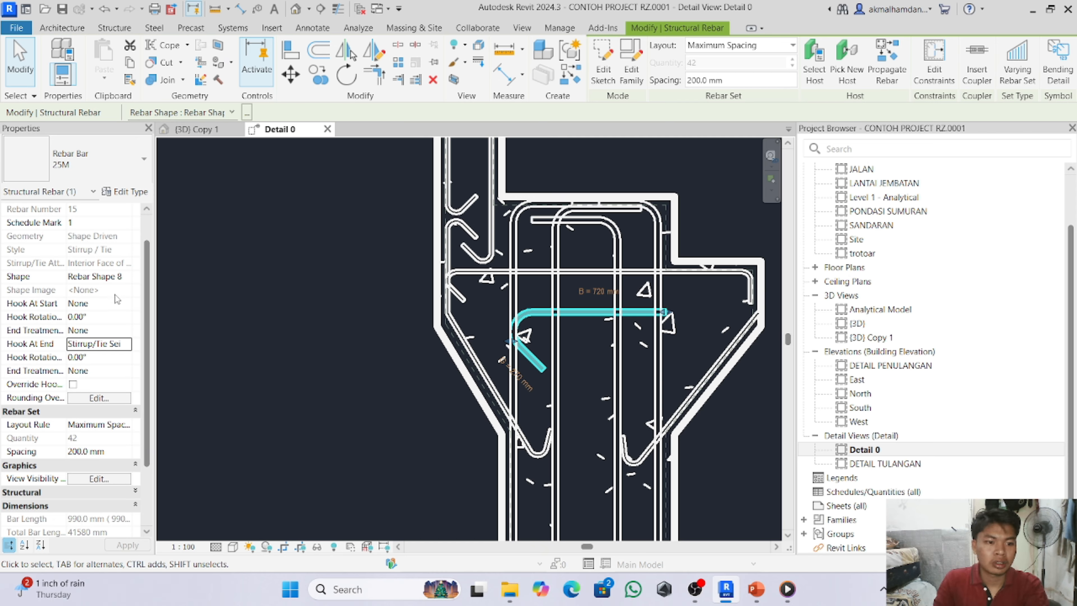
# - Change the 25M bar's start hook from None to Stirrup/Tie Seismic - 135 deg
pyautogui.click(115, 305)
pyautogui.click(128, 304)
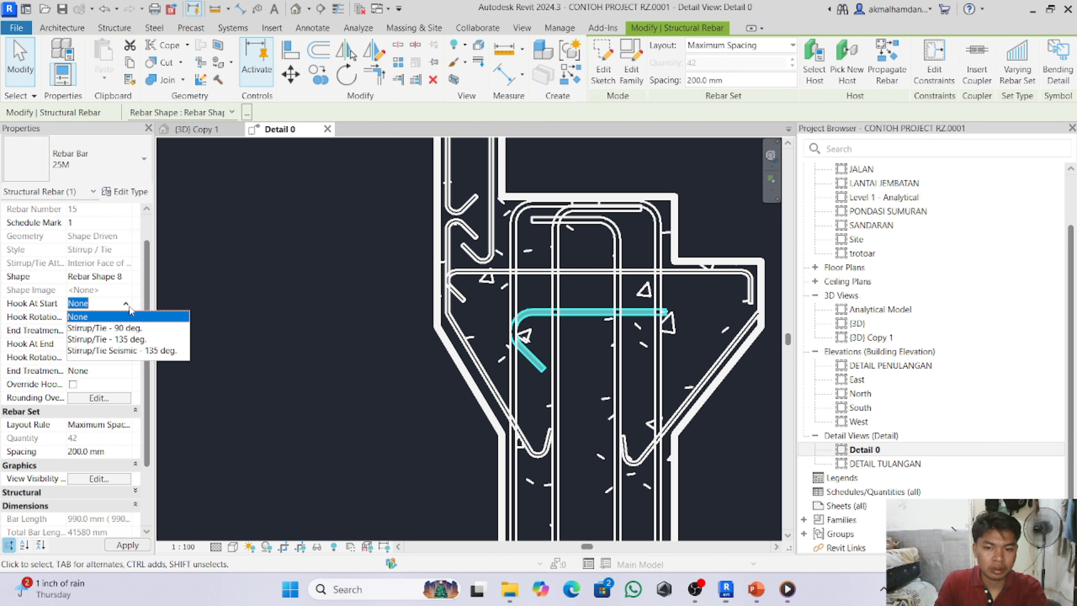
pyautogui.click(127, 350)
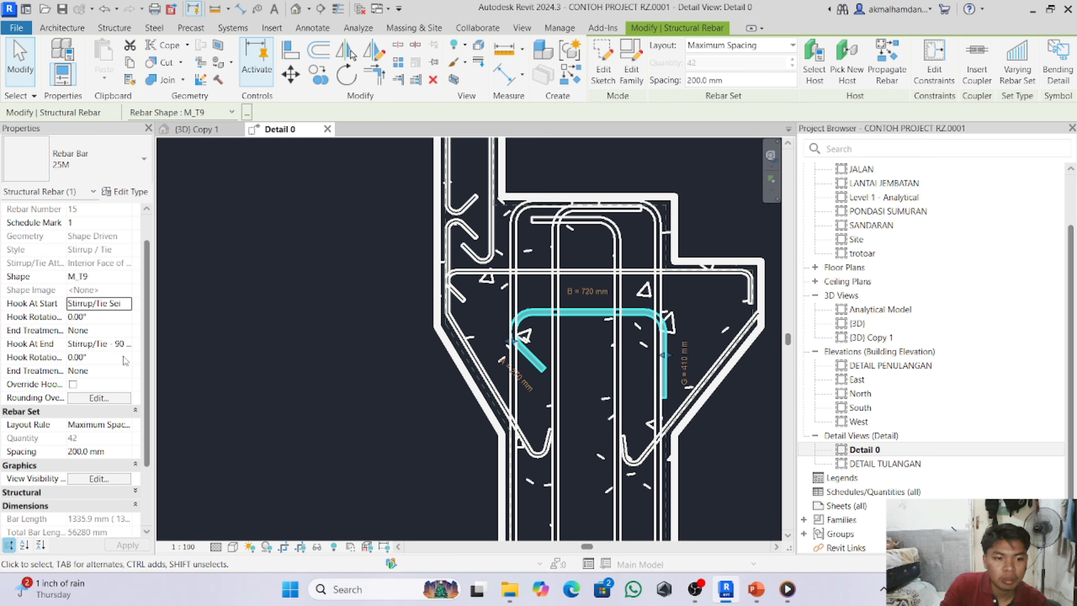
# - Clear both hooks of the 25M bar and give it a single Stirrup/Tie - 90 deg. hook
pyautogui.click(130, 345)
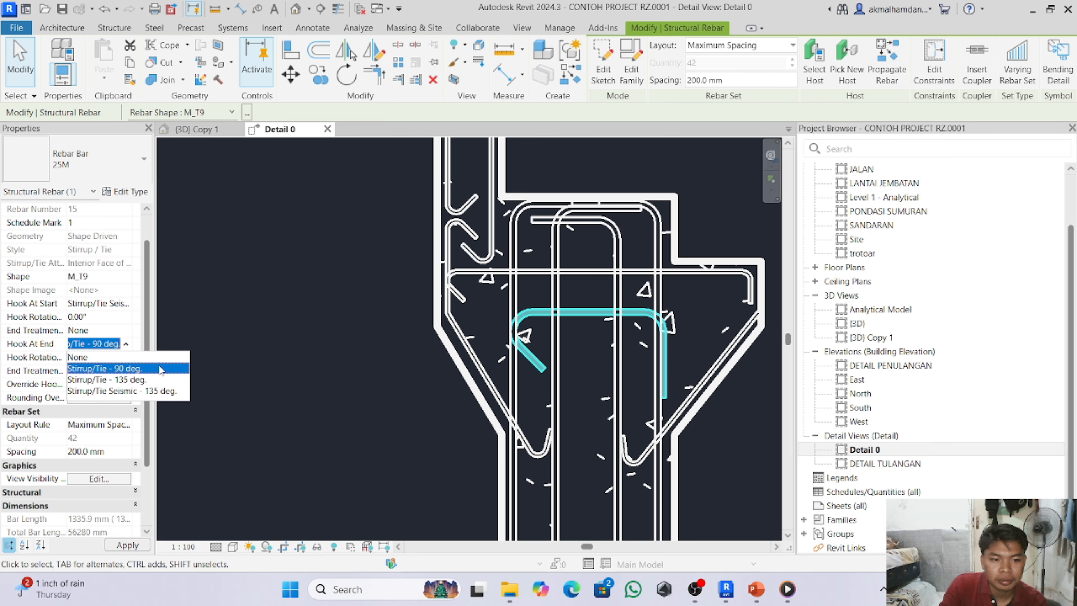
pyautogui.click(121, 391)
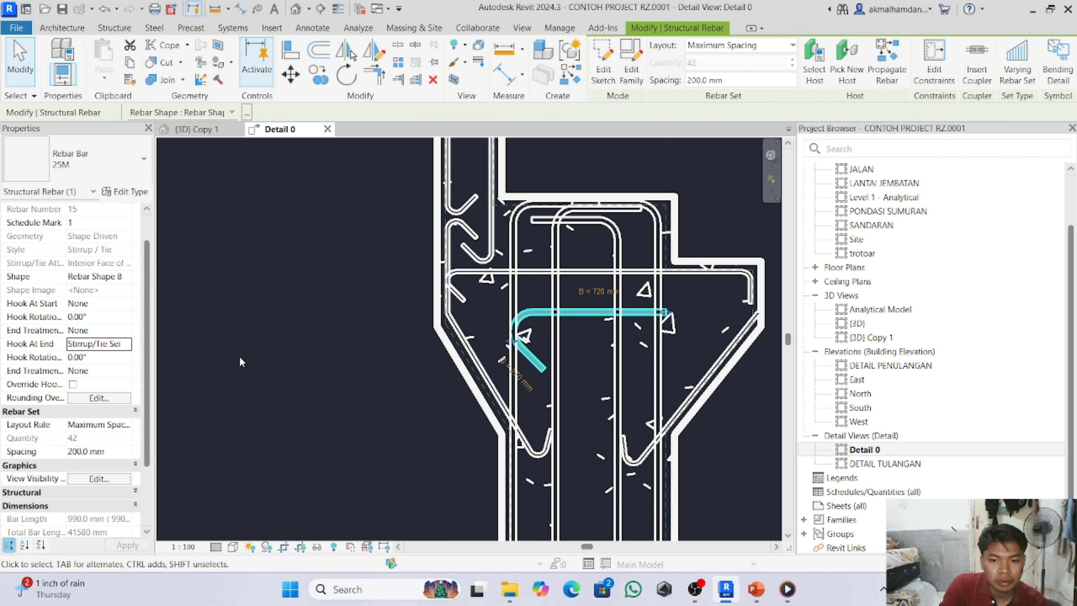
pyautogui.click(126, 344)
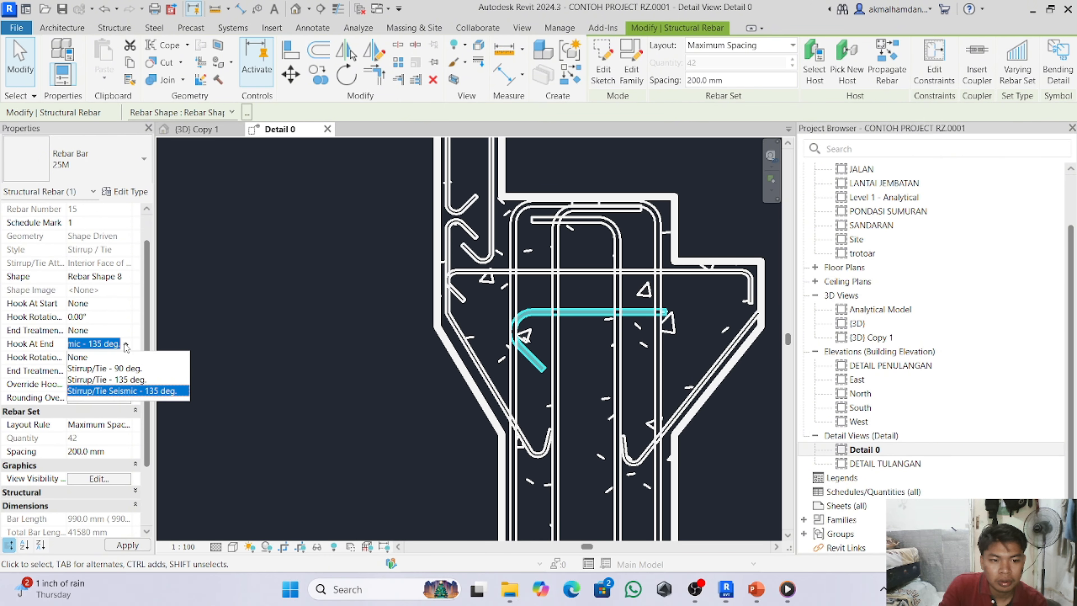
pyautogui.click(123, 355)
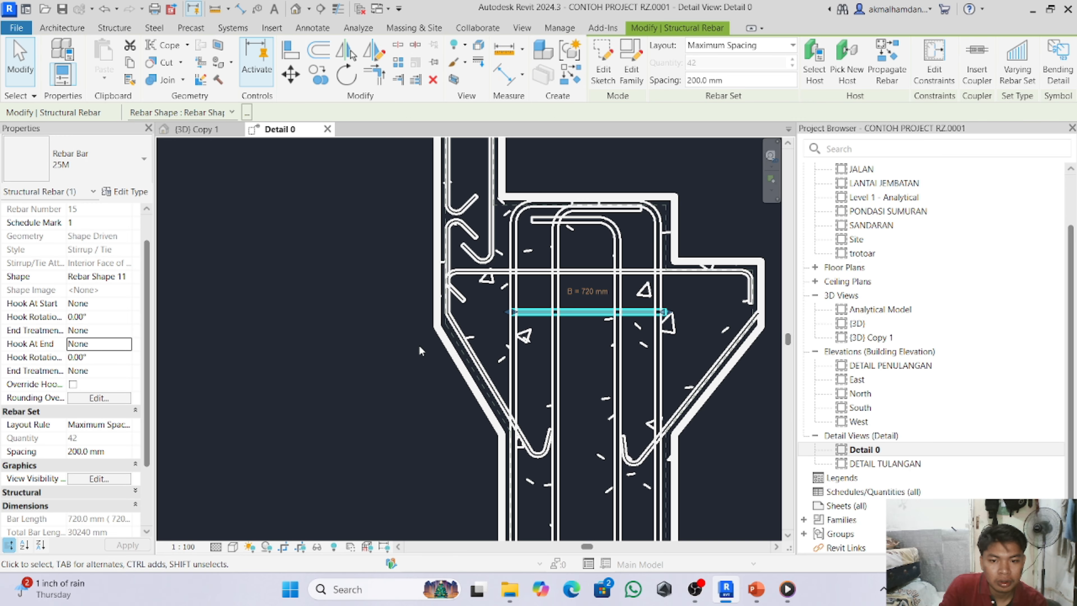
pyautogui.click(126, 303)
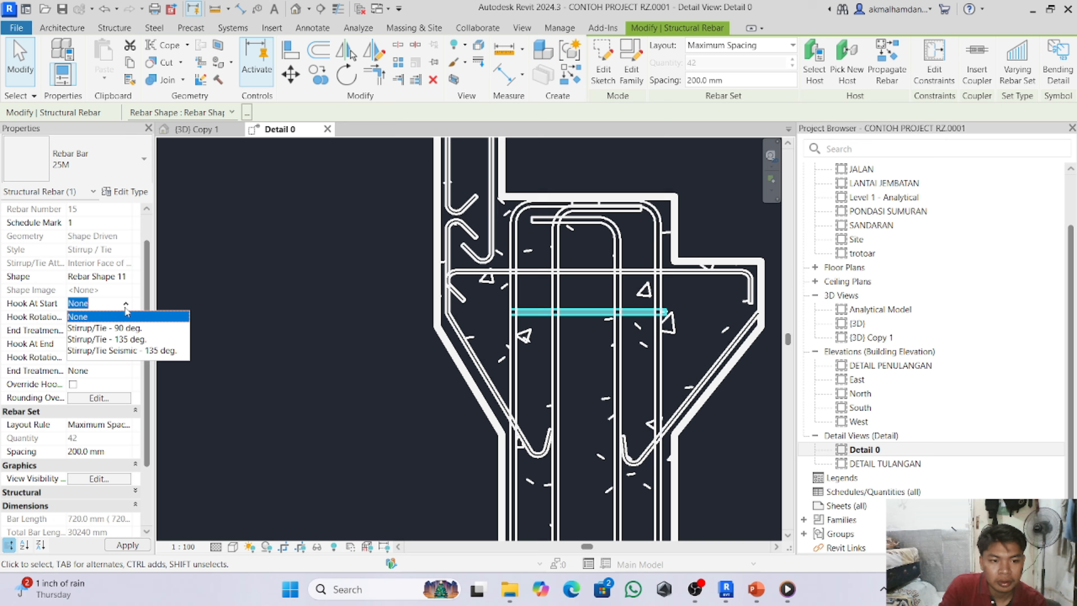
pyautogui.click(125, 327)
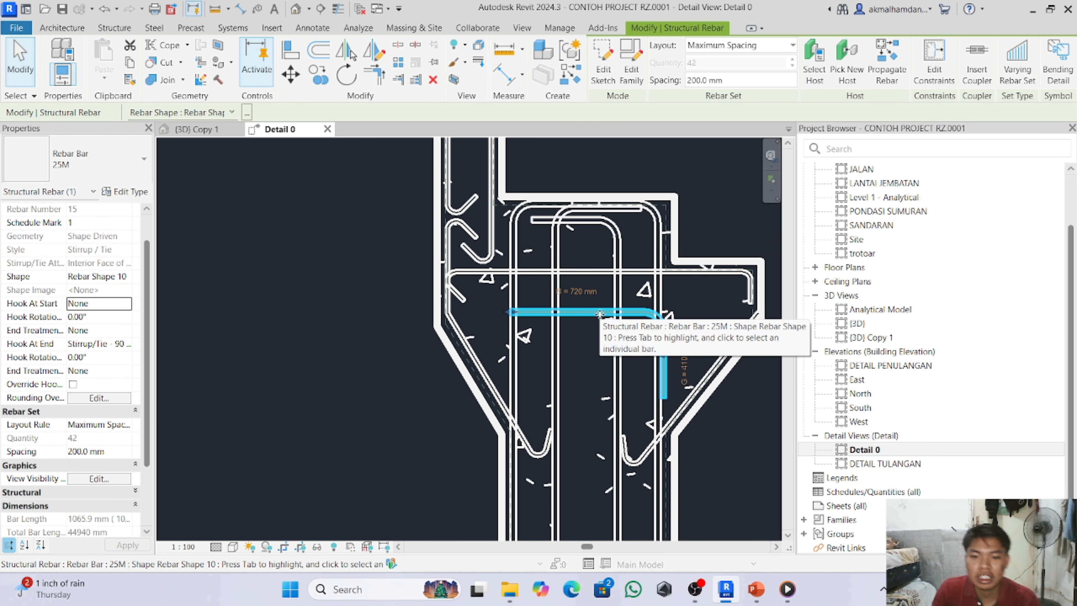
# - Move the hooked 25M bar up to the abutment's stepped top and extend its straight end to the back wall's outer face, making B about 1020 mm
pyautogui.press('Up')
pyautogui.press('Up')
pyautogui.press('Up')
pyautogui.press('Up')
pyautogui.press('Up')
pyautogui.press('Up')
pyautogui.press('Up')
pyautogui.press('Up')
pyautogui.press('Up')
pyautogui.press('Up')
pyautogui.press('Up')
pyautogui.press('Up')
pyautogui.press('Up')
pyautogui.press('Up')
pyautogui.press('Up')
pyautogui.press('Up')
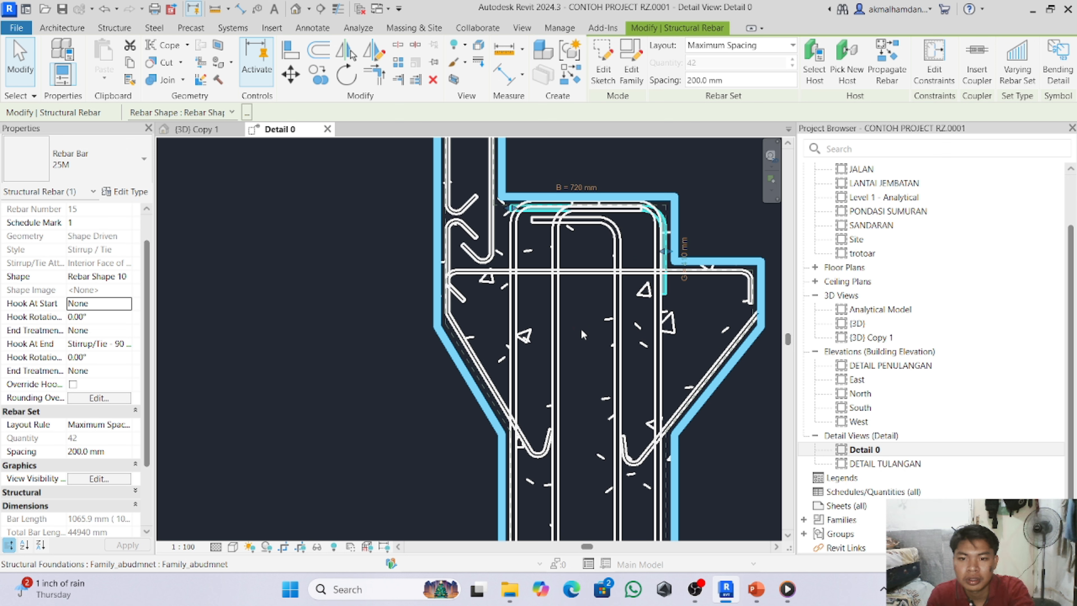
pyautogui.moveTo(500, 206); pyautogui.dragTo(444, 214)
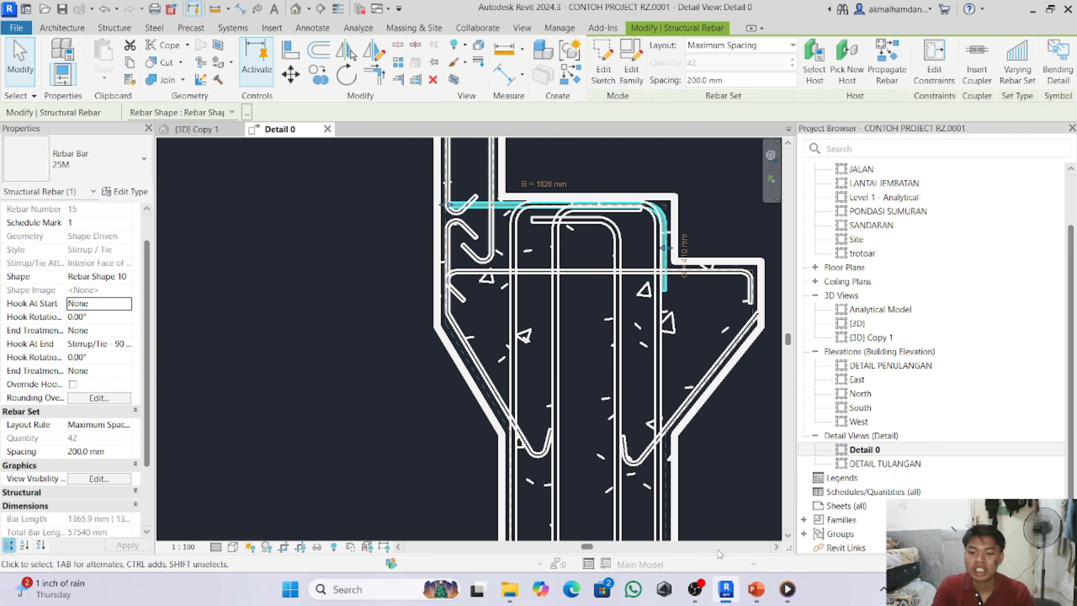
# - Check bar I1 in the PowerPoint drawing and set the hooked bar's layout in Revit to Fixed Number with quantity 42
pyautogui.click(757, 590)
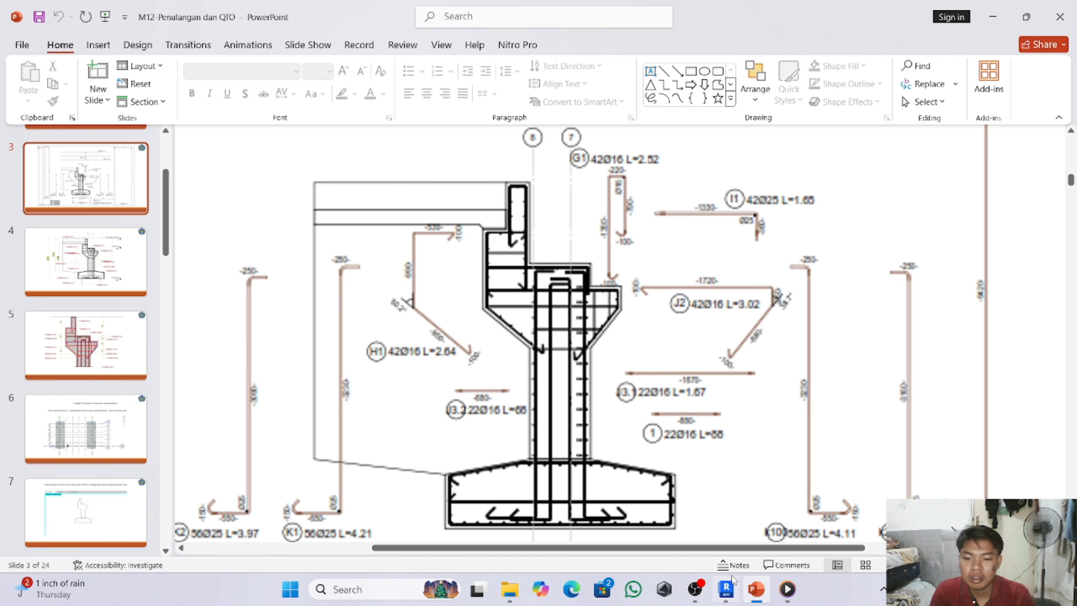
pyautogui.click(726, 592)
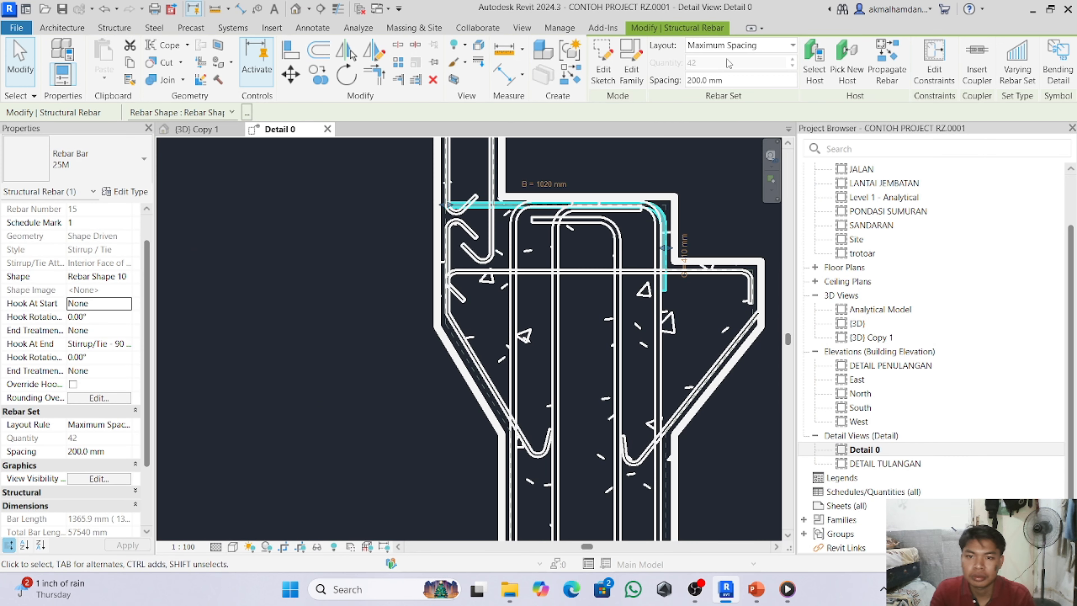
pyautogui.click(755, 46)
pyautogui.click(716, 77)
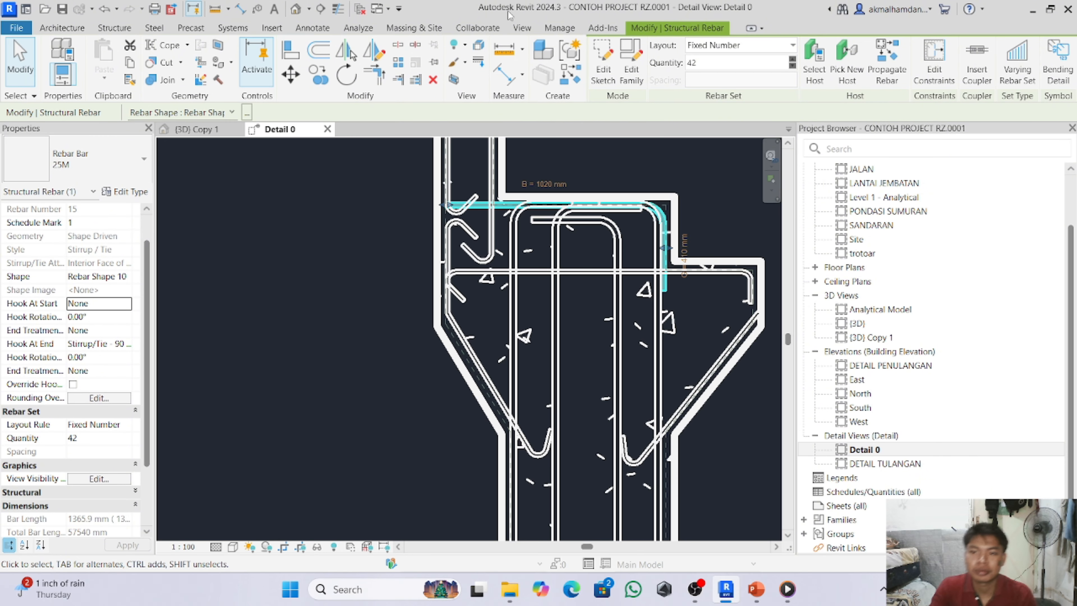
# - Show the hooked bar set unobscured in the {3D} Copy 1 view and deselect it there
pyautogui.click(188, 132)
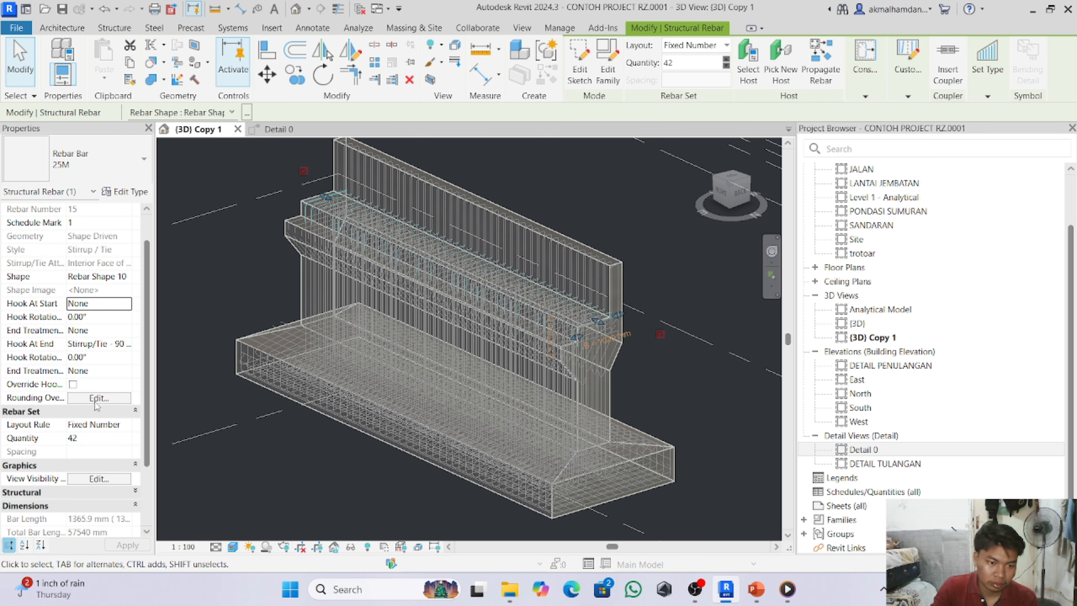
pyautogui.click(95, 480)
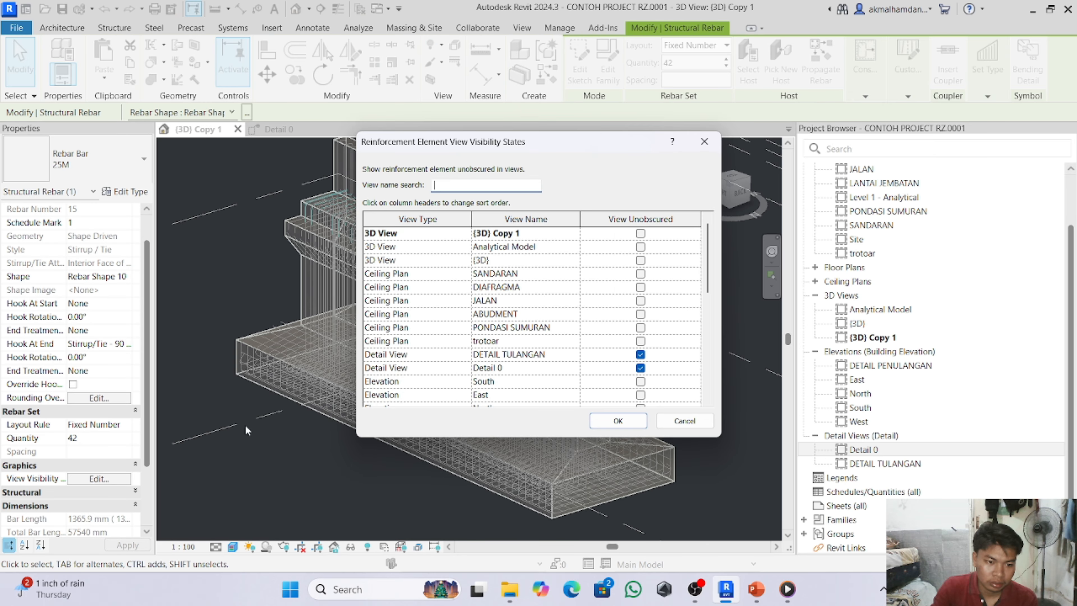
pyautogui.click(640, 233)
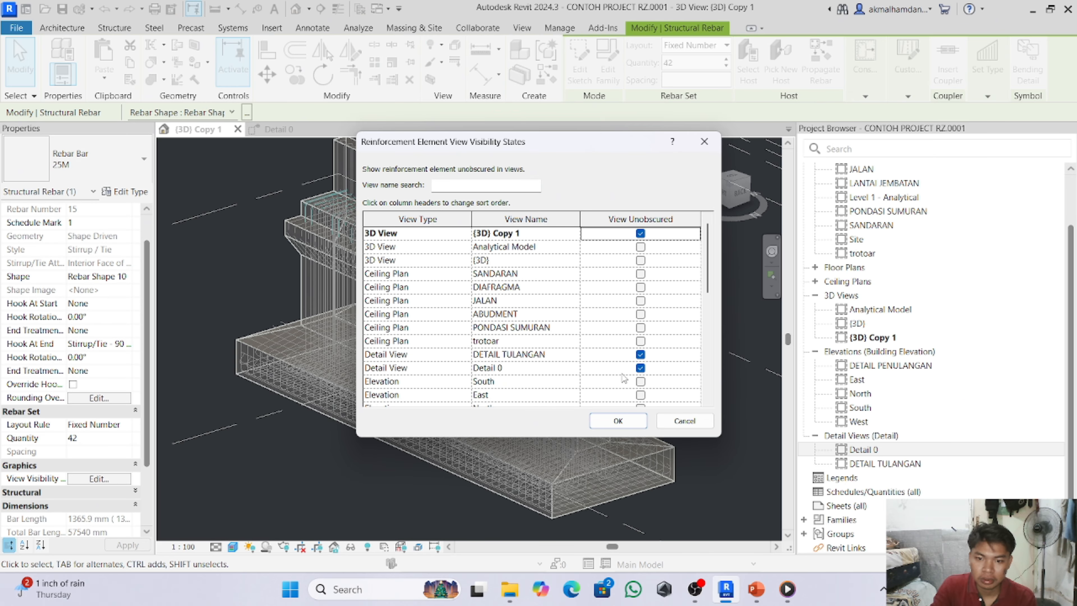
pyautogui.click(618, 420)
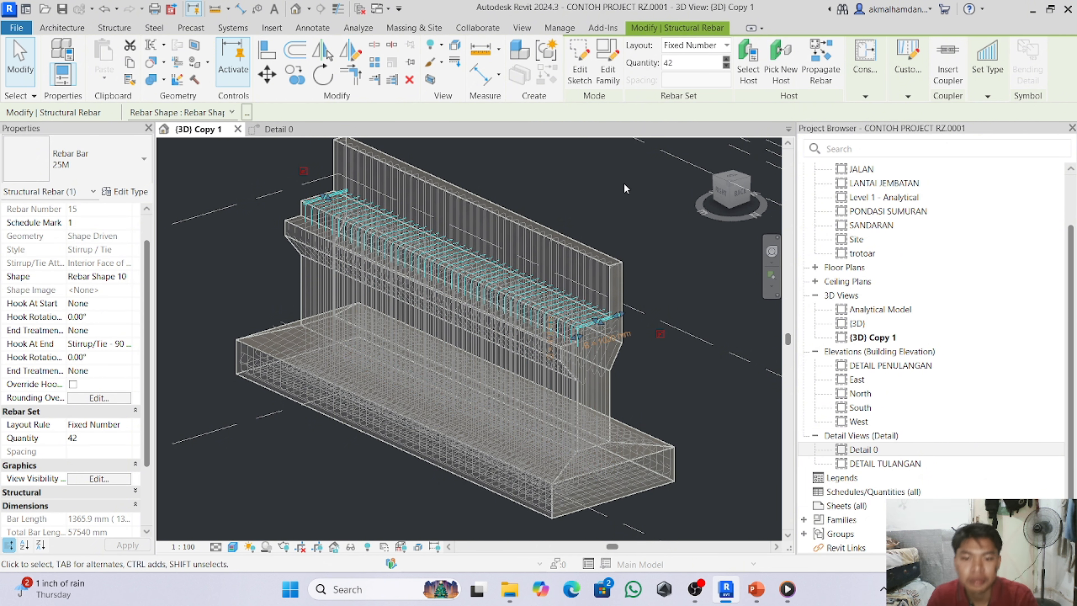
pyautogui.click(615, 226)
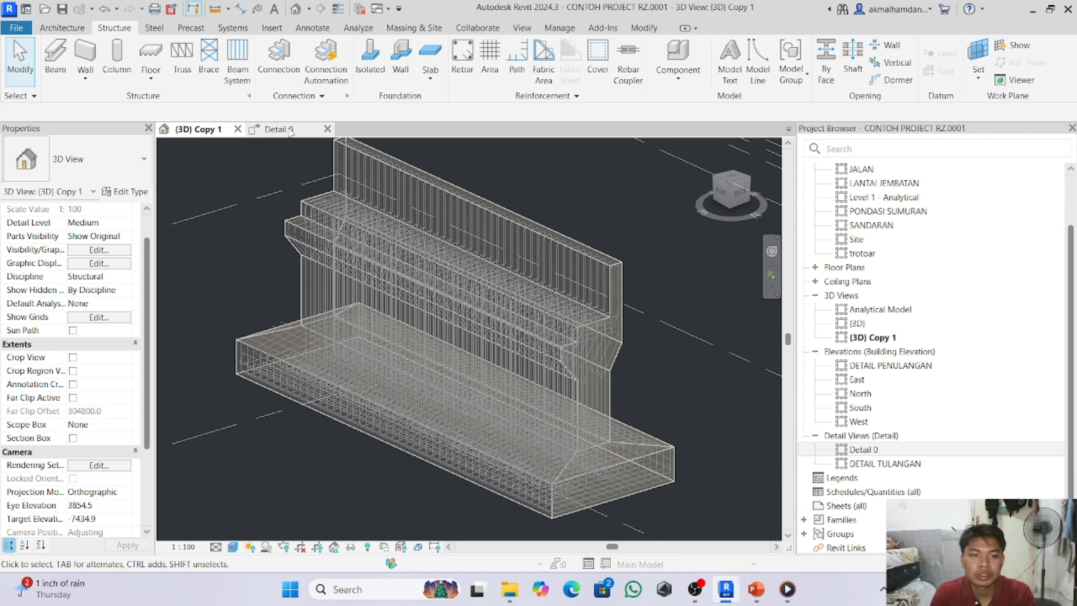
# - Return to the Detail 0 view and check the PowerPoint reinforcement drawing for the next bar to model
pyautogui.click(272, 129)
pyautogui.scroll(-5, 426, 256)
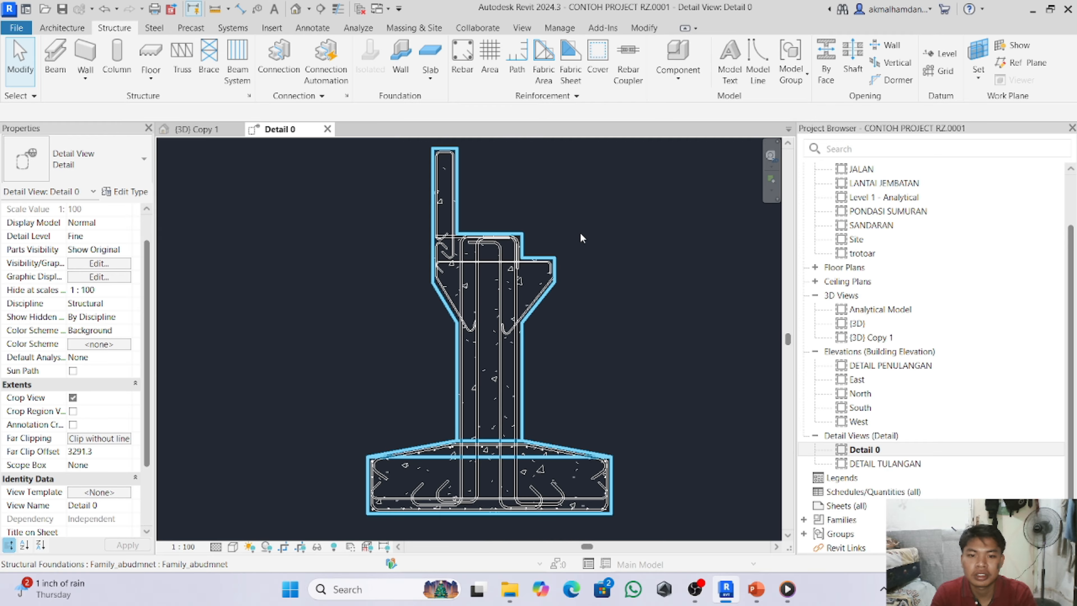
pyautogui.click(763, 593)
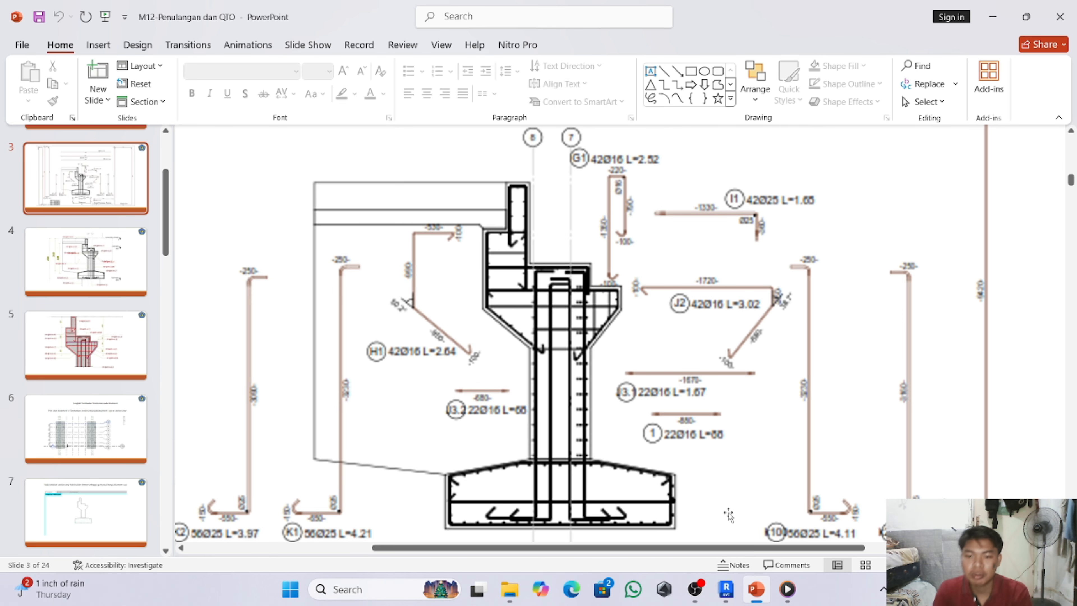
pyautogui.click(727, 588)
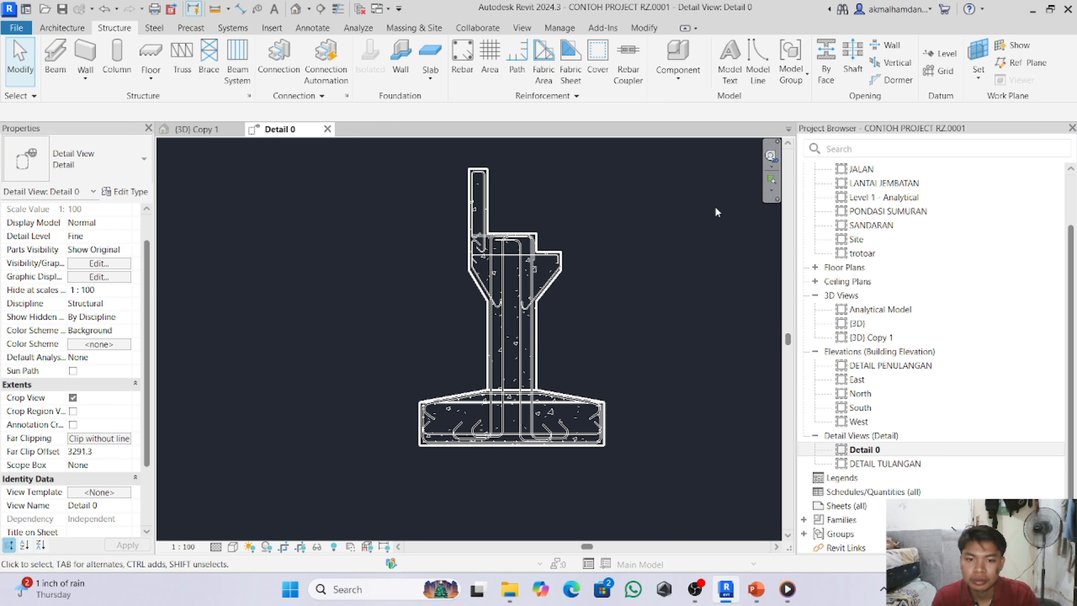
# - Place a straight 25M rebar set of shape M_00 horizontally across the abutment's flared head
pyautogui.click(454, 53)
pyautogui.scroll(3, 852, 302)
pyautogui.scroll(-10, 852, 303)
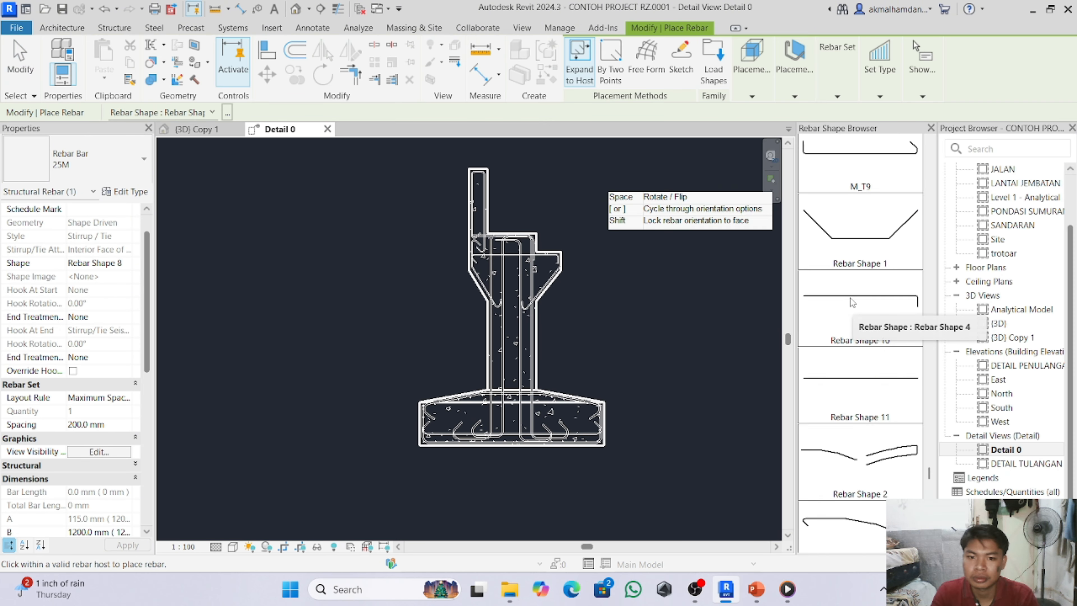
pyautogui.scroll(1, 851, 302)
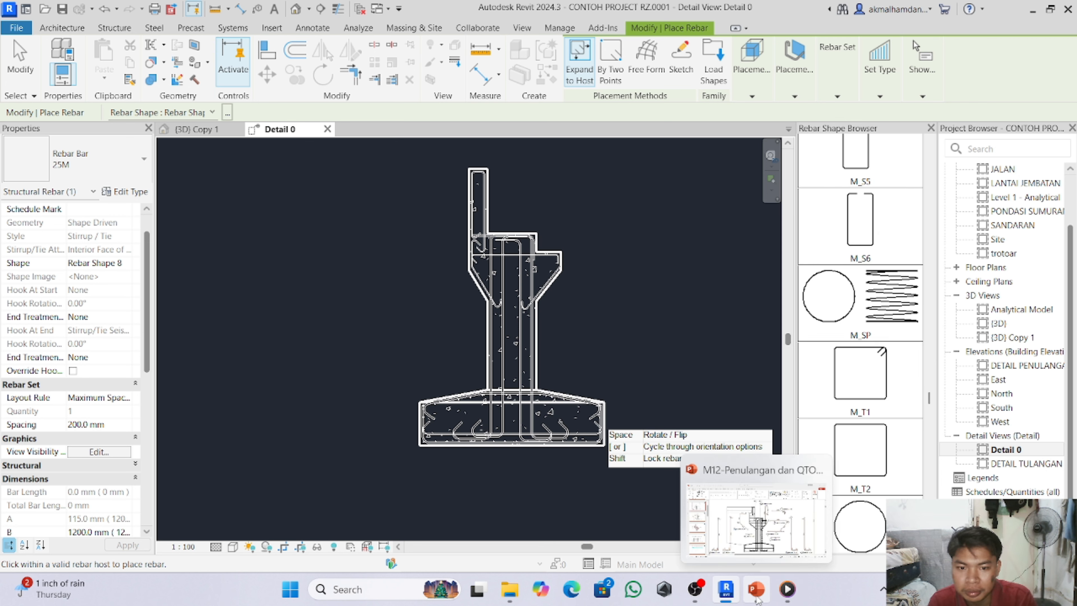
pyautogui.click(757, 596)
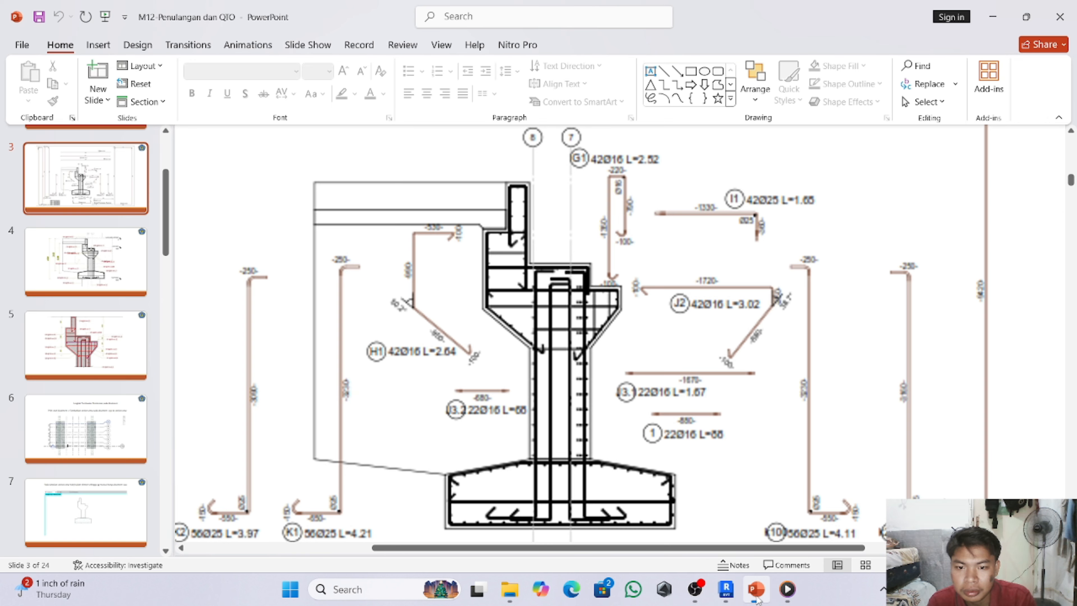
pyautogui.click(726, 589)
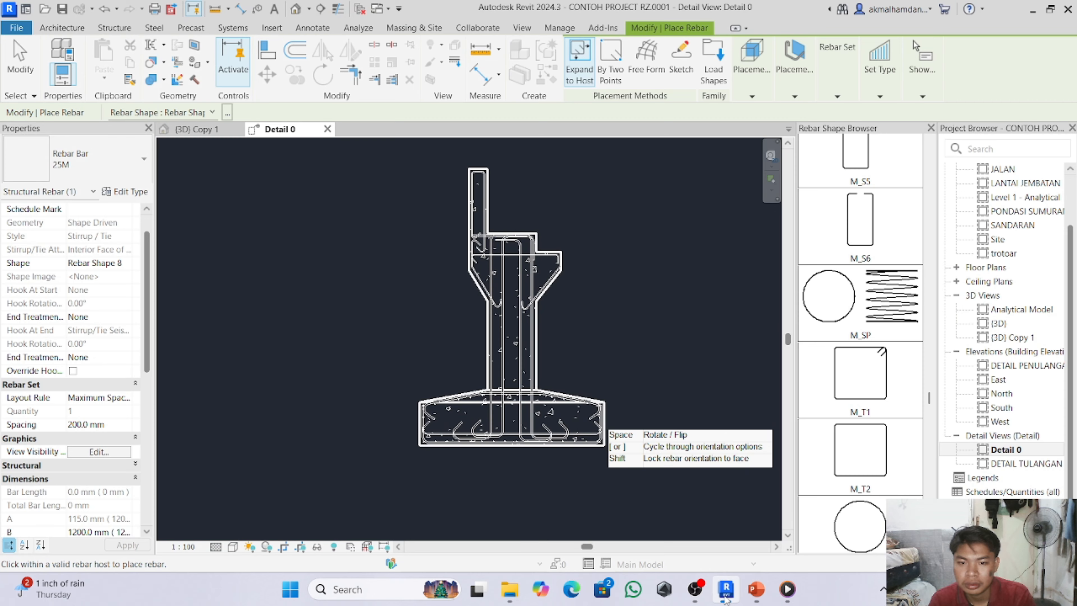
pyautogui.scroll(15, 874, 242)
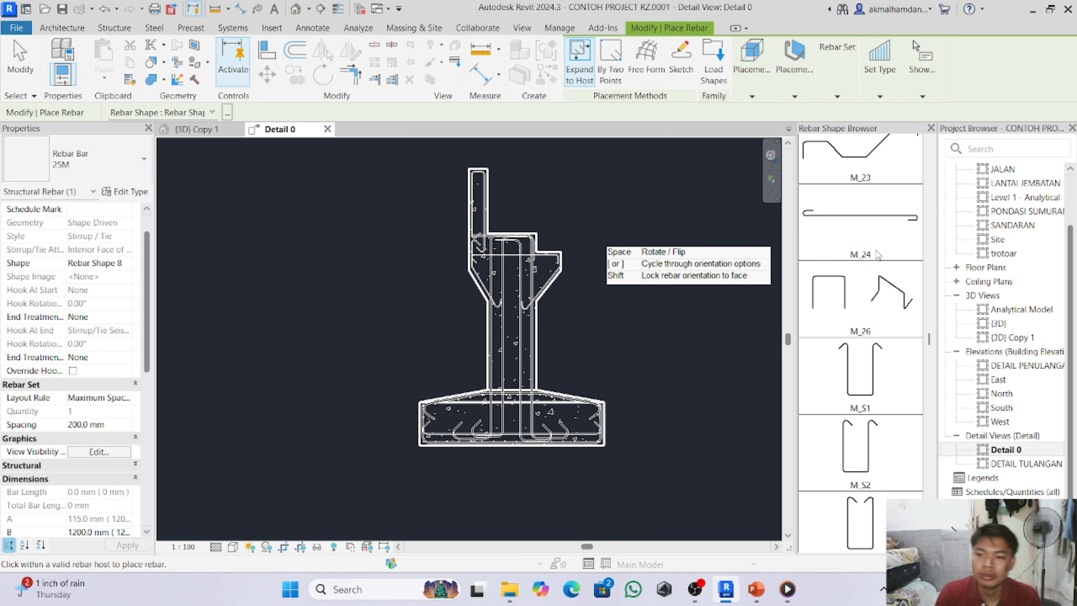
pyautogui.scroll(10, 861, 244)
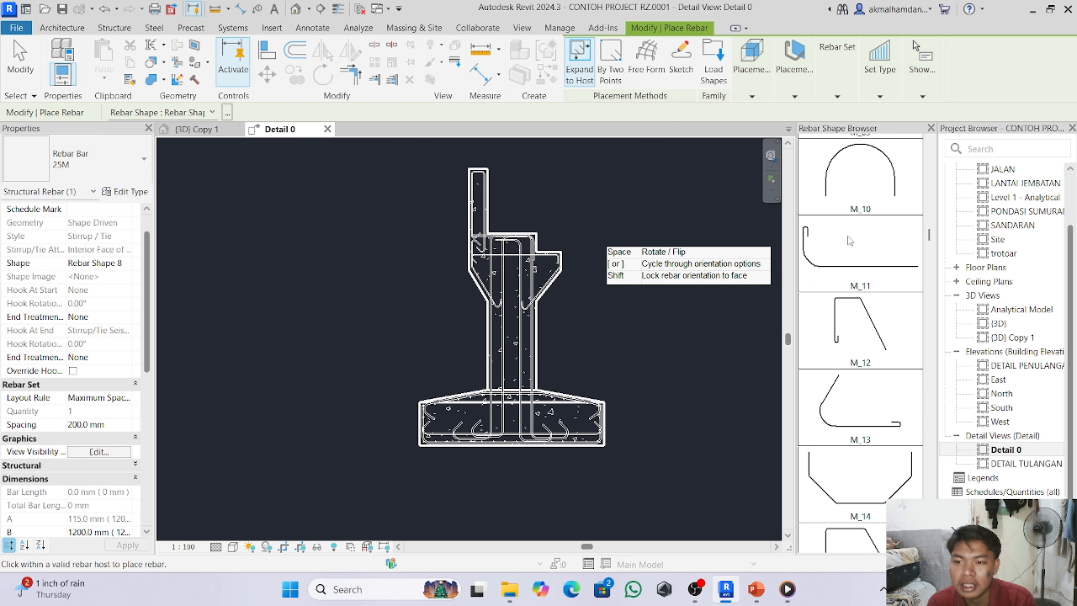
pyautogui.scroll(3, 840, 246)
pyautogui.scroll(2, 836, 251)
pyautogui.click(853, 174)
pyautogui.click(513, 284)
pyautogui.press('Escape')
pyautogui.press('Escape')
# - Nudge the straight M_00 bar upward and stretch both ends to the flared head's side faces, making B about 1410 mm
pyautogui.click(512, 285)
pyautogui.press('Up')
pyautogui.press('Up')
pyautogui.press('Up')
pyautogui.press('Up')
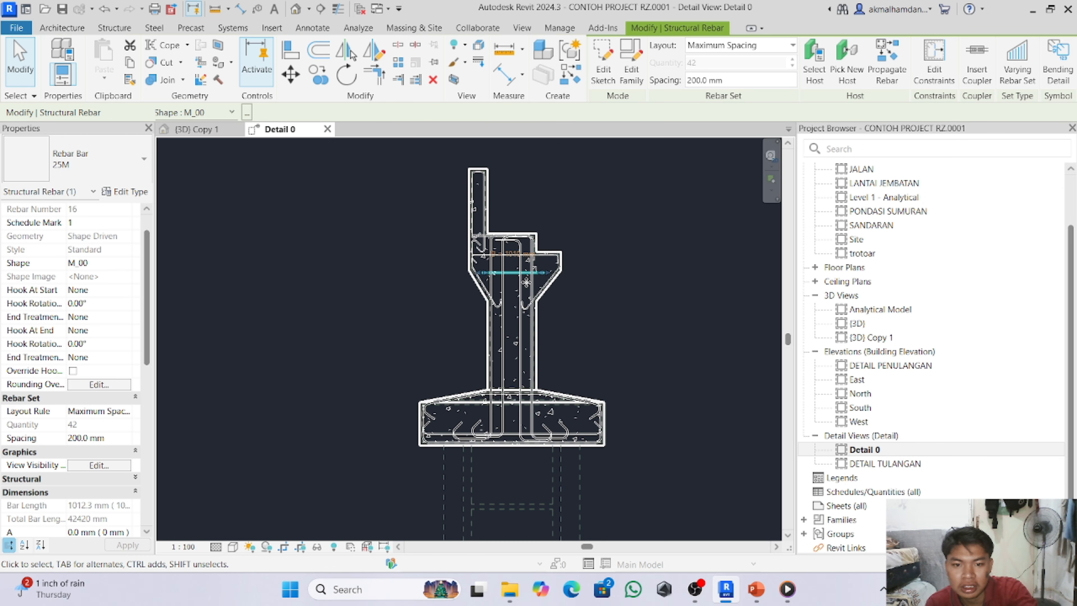
pyautogui.scroll(2, 537, 293)
pyautogui.scroll(1, 538, 293)
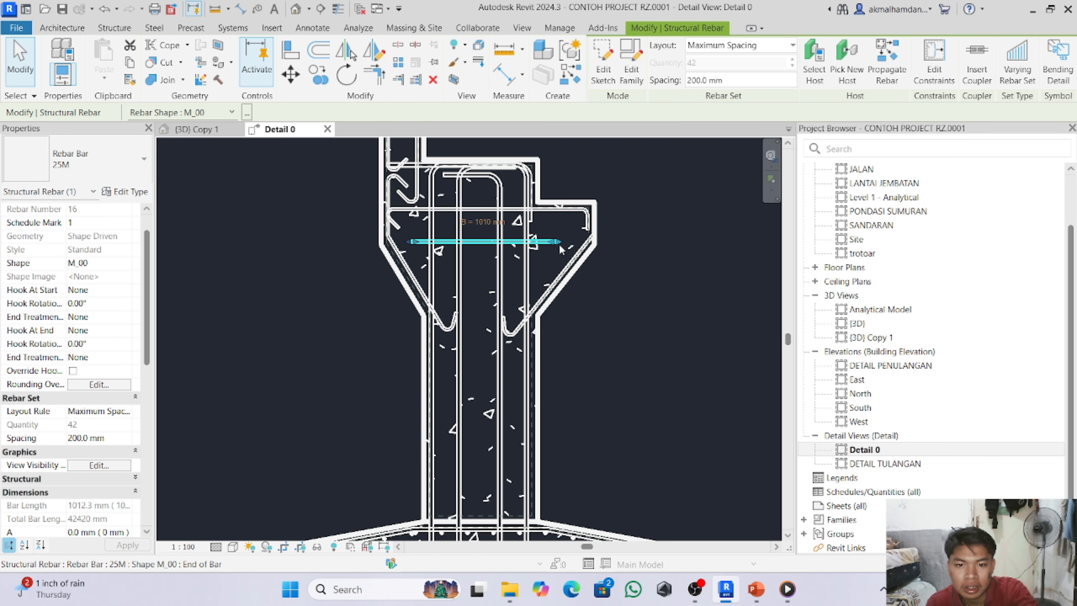
pyautogui.moveTo(559, 240); pyautogui.dragTo(568, 245)
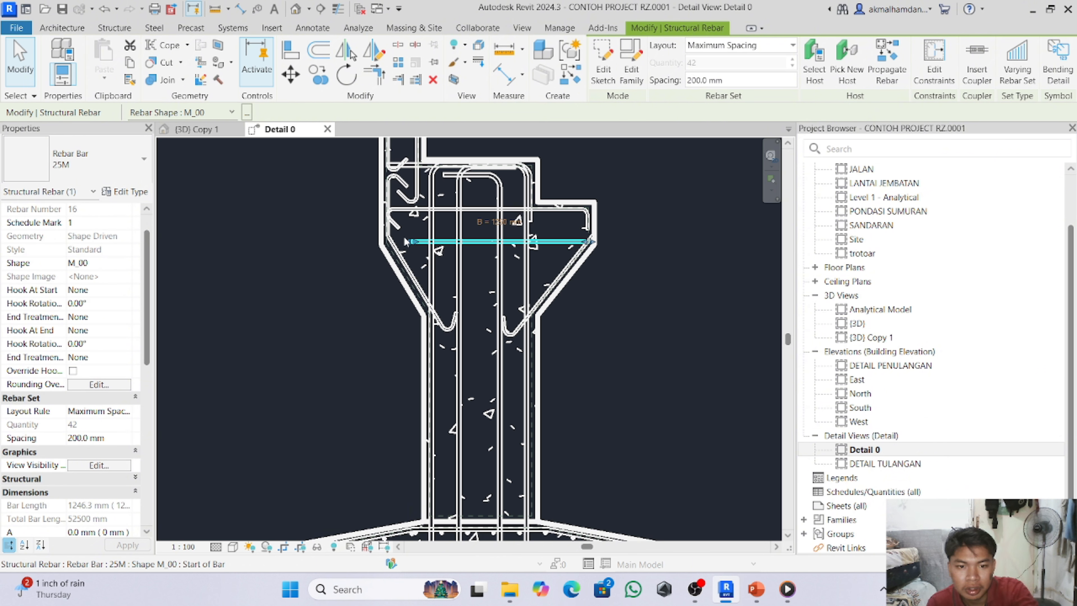
pyautogui.moveTo(411, 240); pyautogui.dragTo(386, 239)
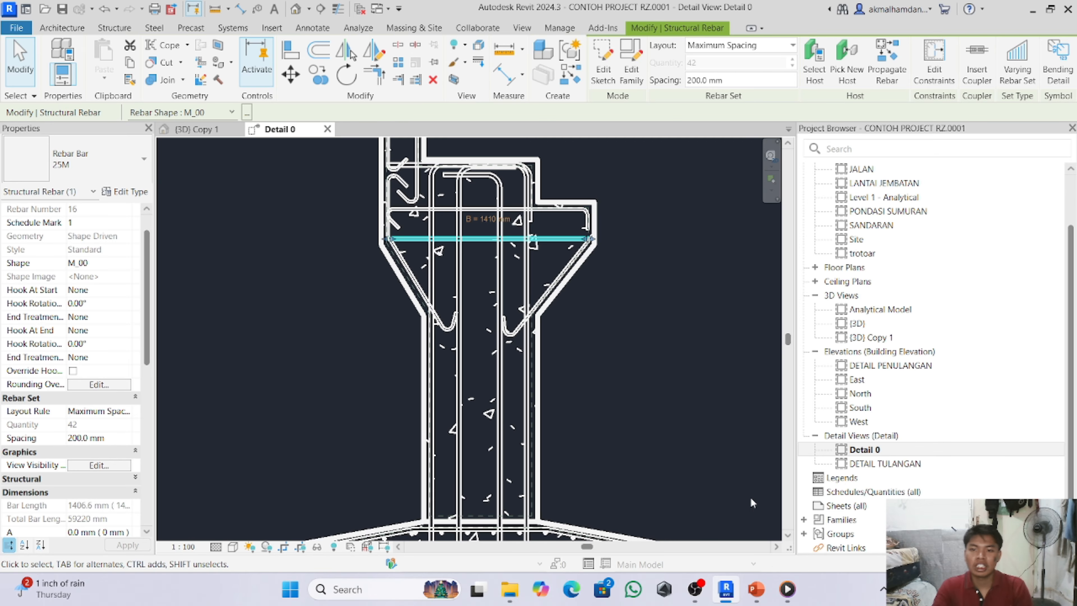
# - Examine the straight bars J3.1, J3.2 and 1 in the PowerPoint drawing for their diameters, lengths and quantities
pyautogui.click(757, 590)
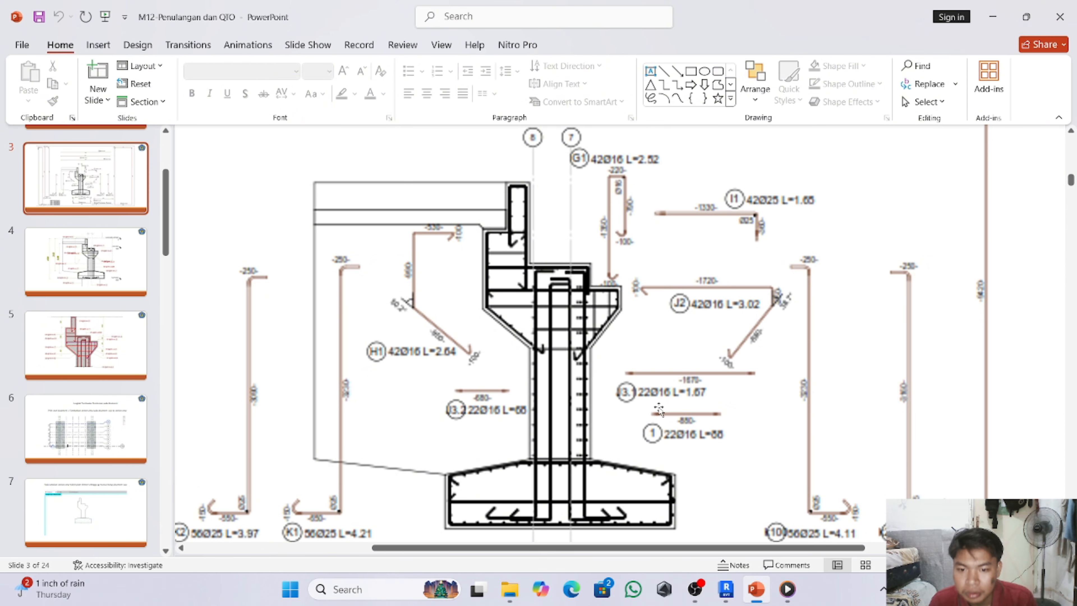
pyautogui.scroll(1, 643, 404)
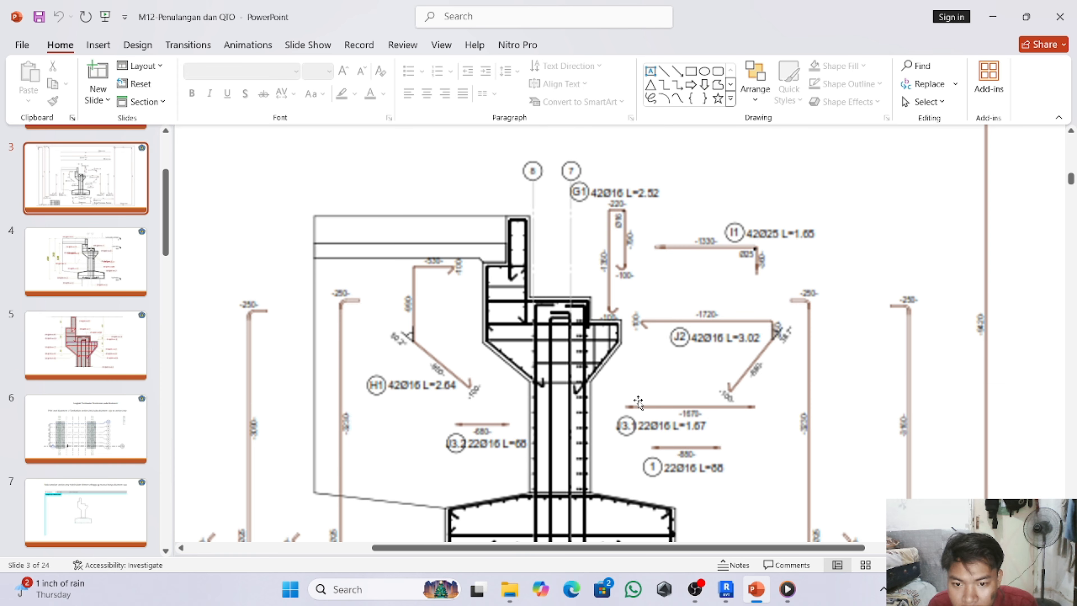
pyautogui.scroll(-1, 643, 404)
pyautogui.scroll(-1, 648, 403)
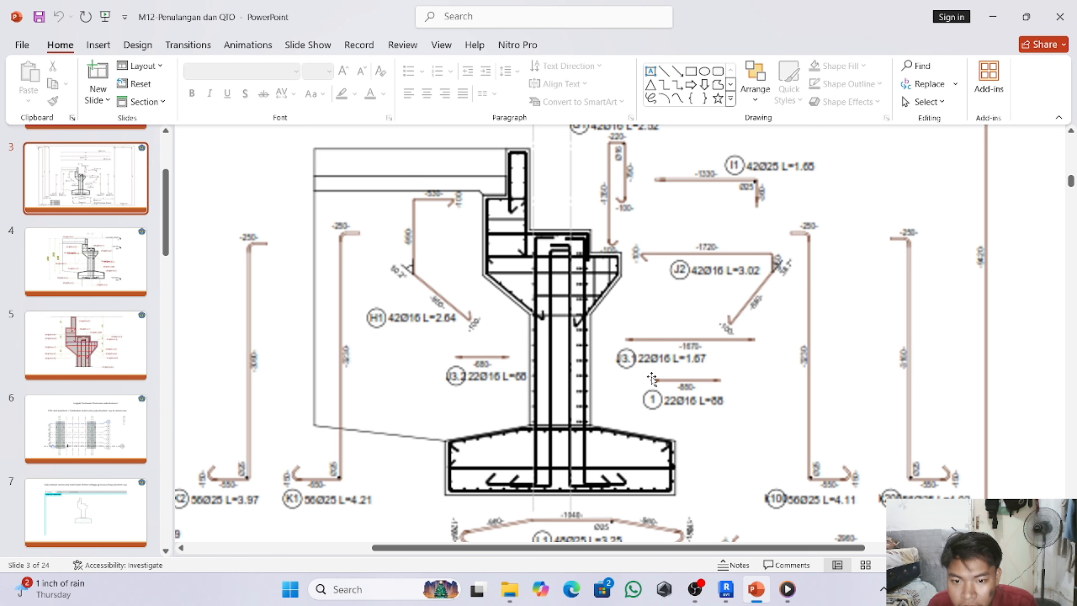
pyautogui.moveTo(726, 594)
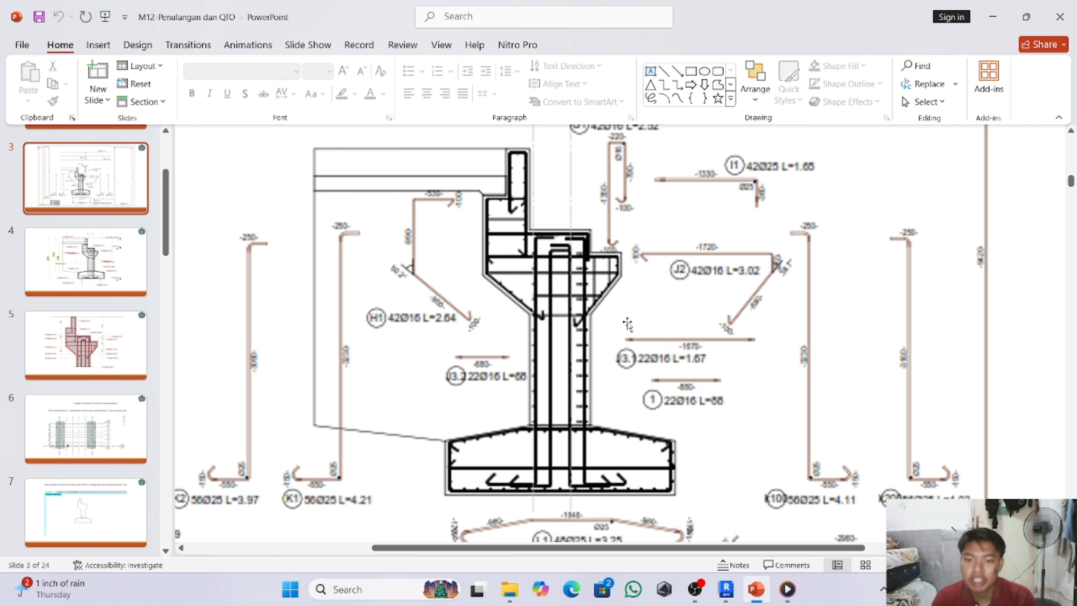
# - Return to Revit and change the straight M_00 bar across the flared head to bar type 16M
pyautogui.click(727, 590)
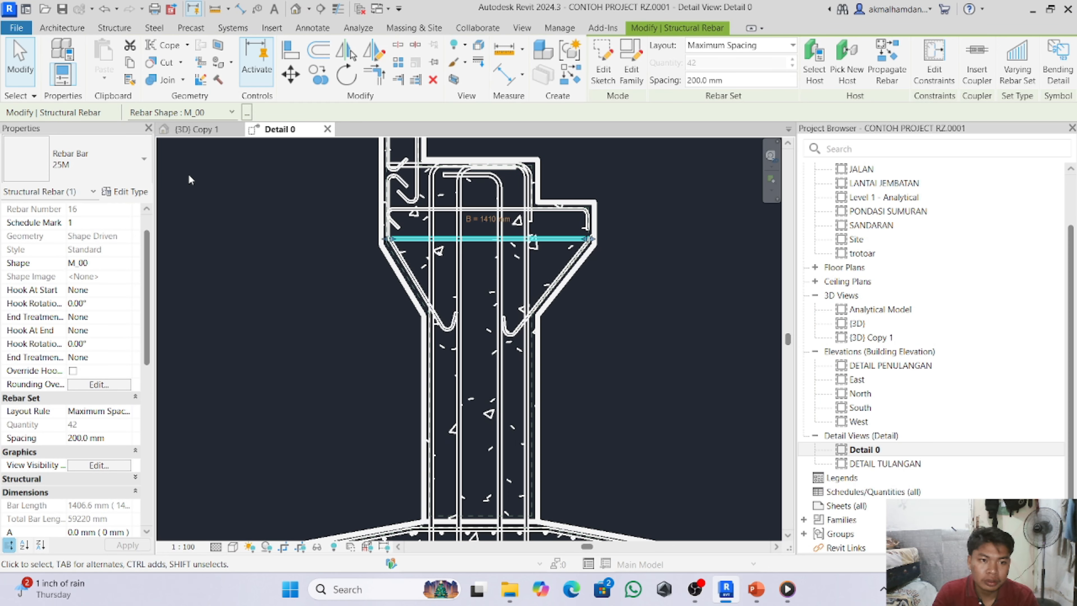
pyautogui.click(93, 159)
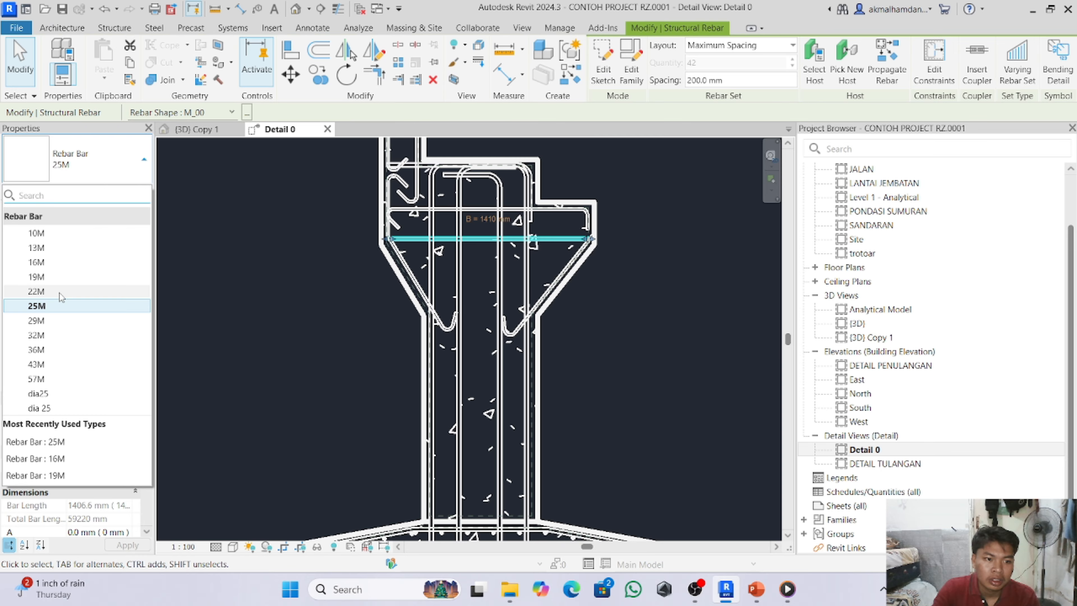
pyautogui.click(60, 293)
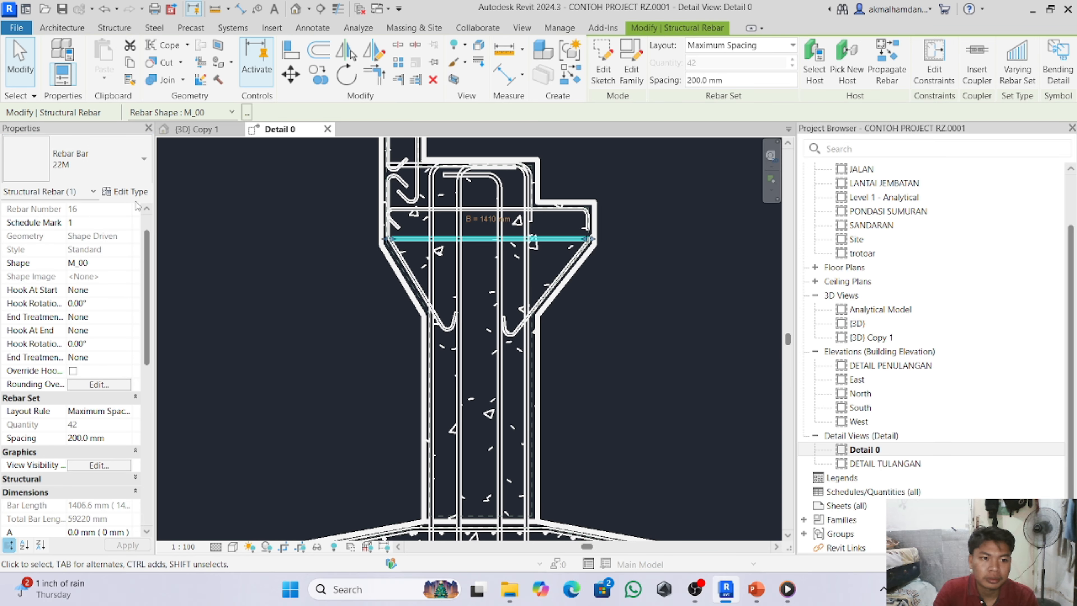
pyautogui.click(145, 158)
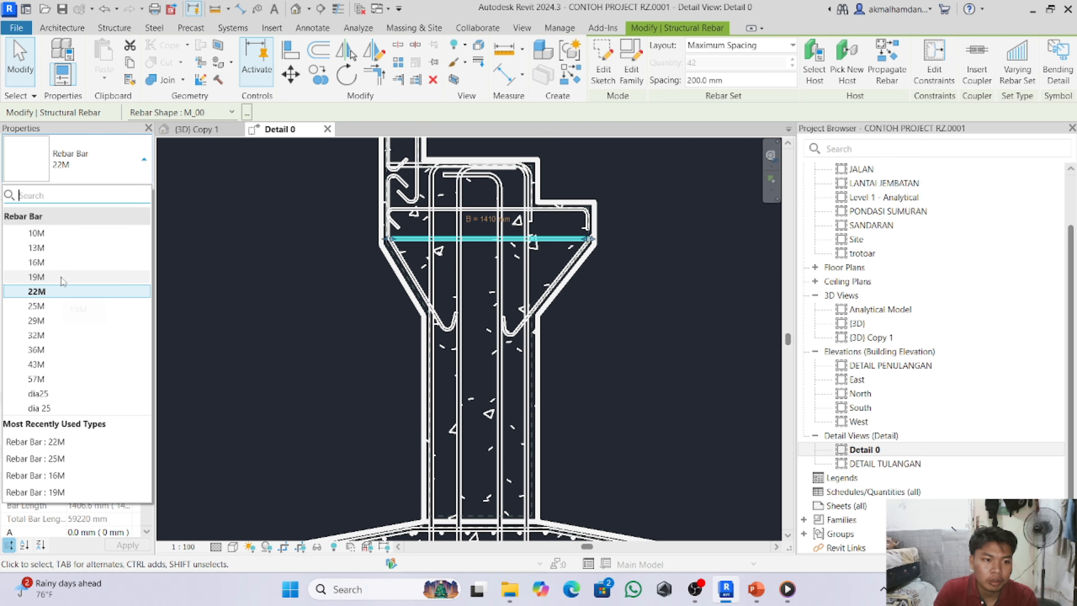
pyautogui.click(64, 262)
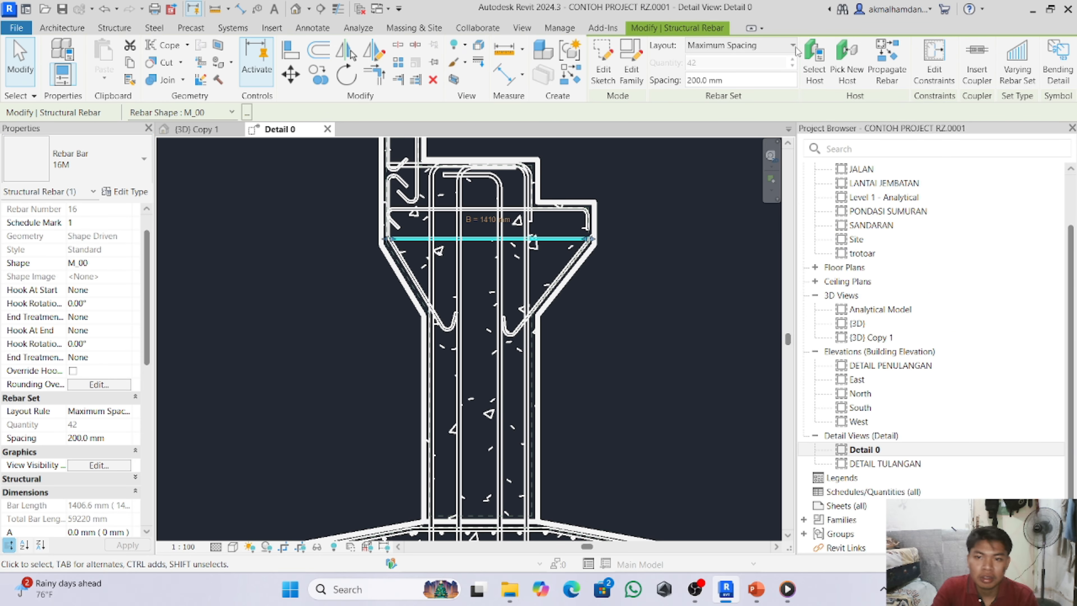
# - Give the flared head's upper straight bar set a Fixed Number layout with a quantity of 22
pyautogui.click(787, 48)
pyautogui.click(732, 80)
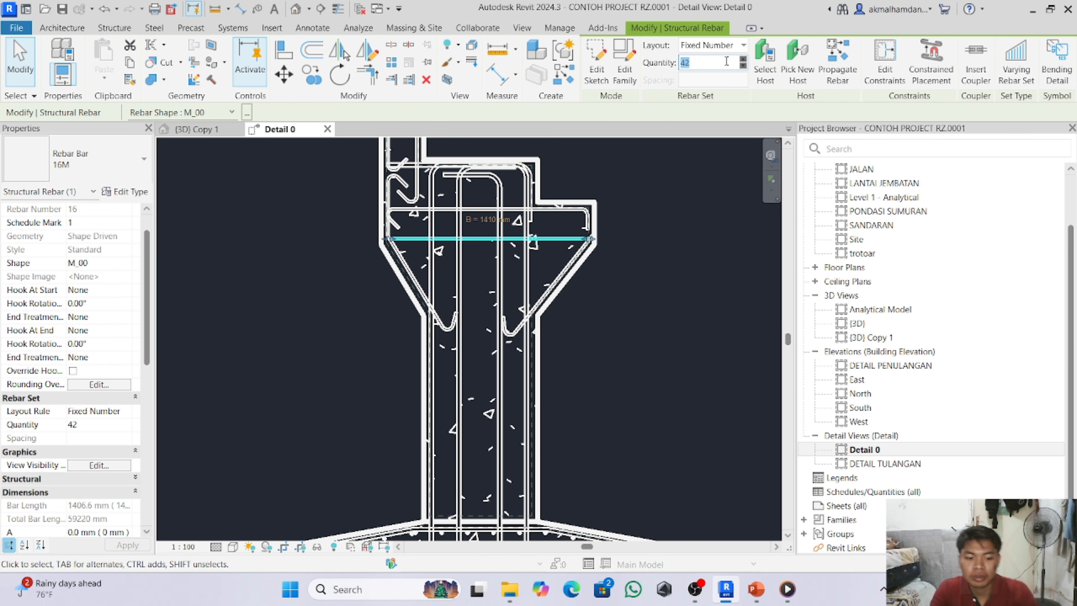
pyautogui.write('22')
pyautogui.press('Return')
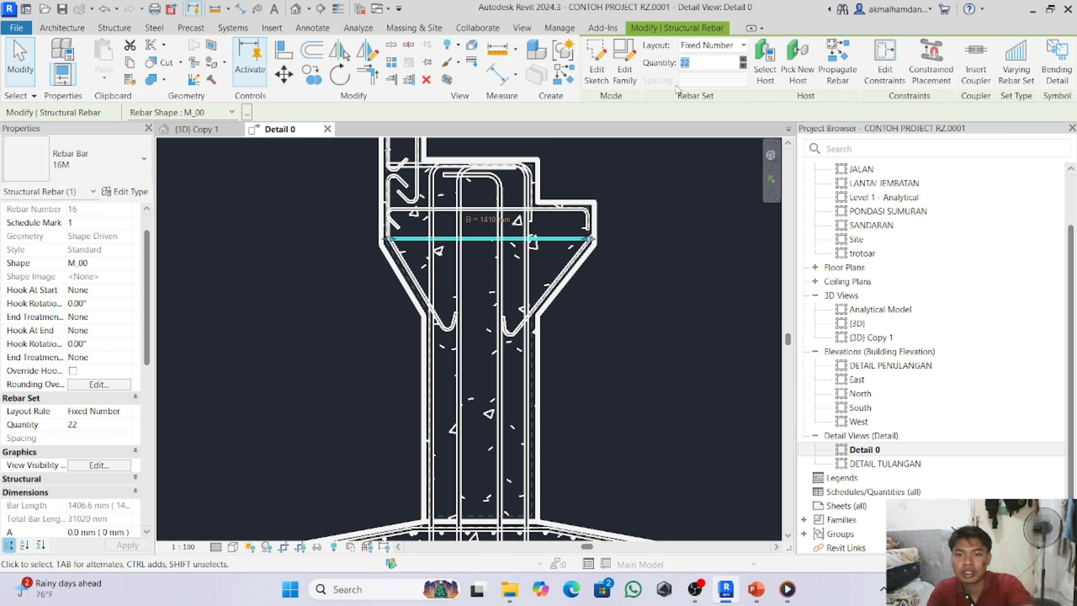
# - Show the upper straight bar set unobscured in the {3D} Copy 1 view
pyautogui.click(198, 129)
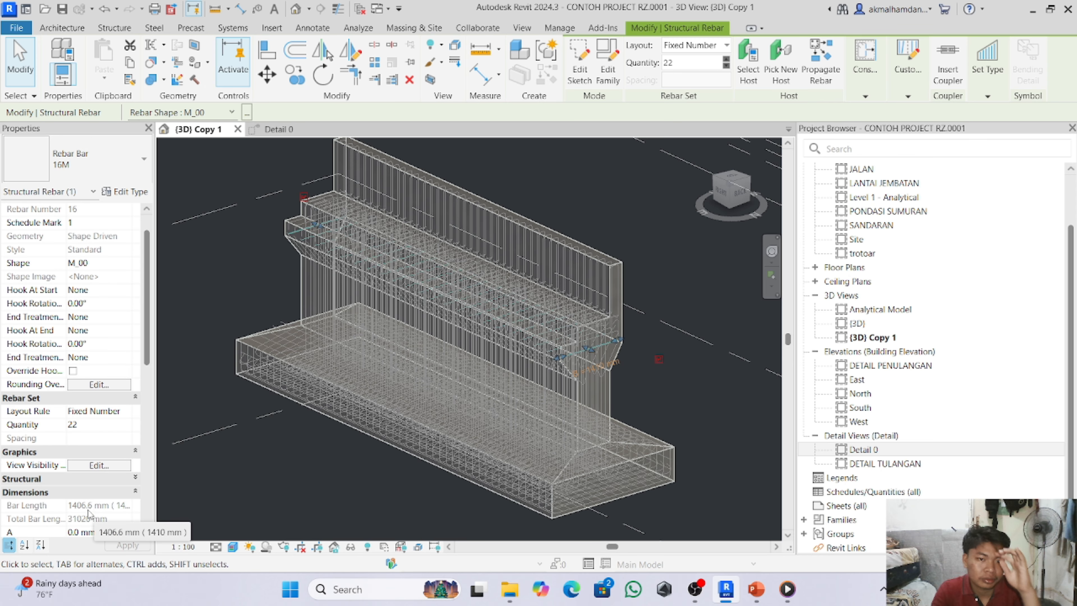
pyautogui.click(101, 465)
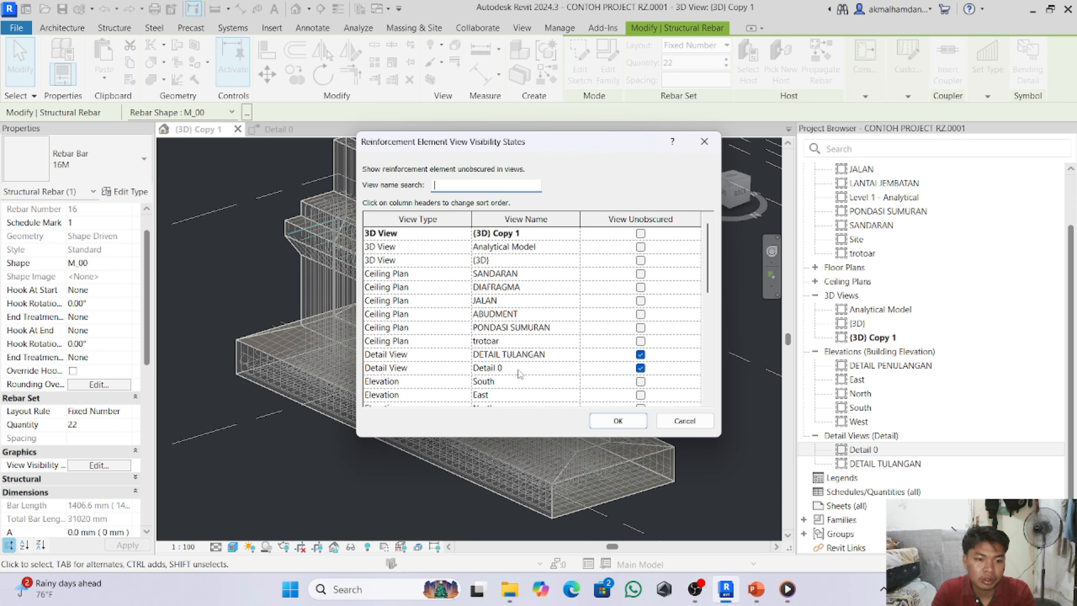
pyautogui.click(641, 233)
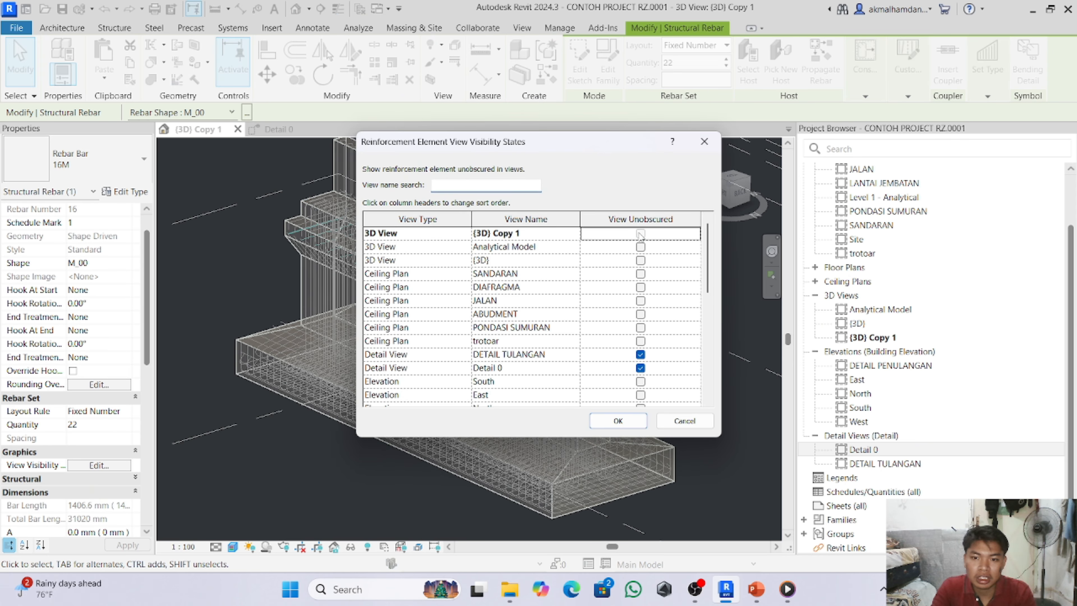
pyautogui.click(618, 421)
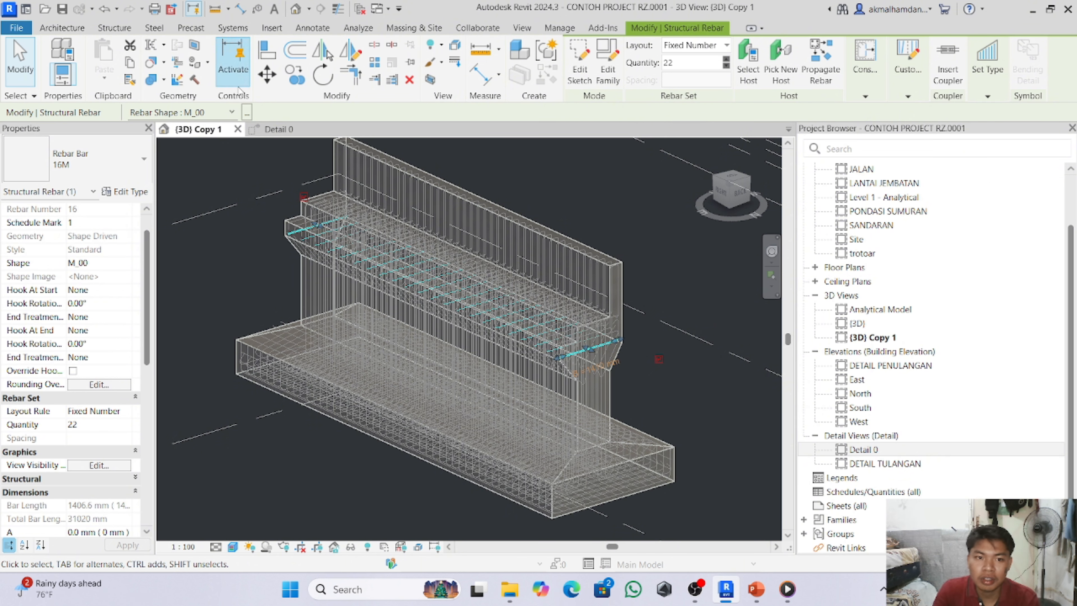
# - In Detail 0, place two straight 25M rebar sets of shape M_00 horizontally near the base of the flared head, following the PowerPoint drawing
pyautogui.click(278, 129)
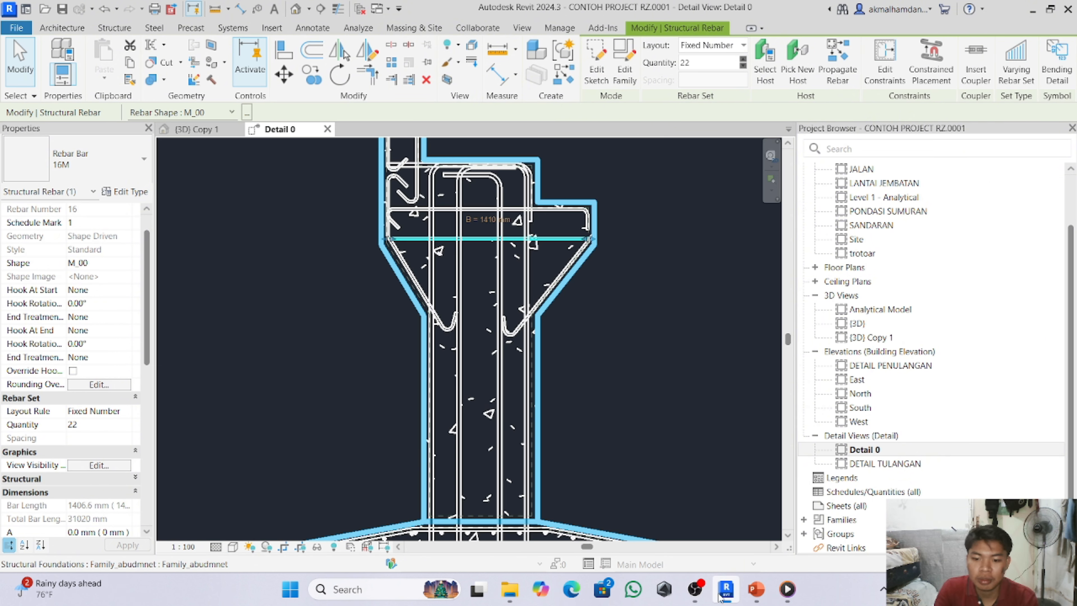
pyautogui.click(751, 591)
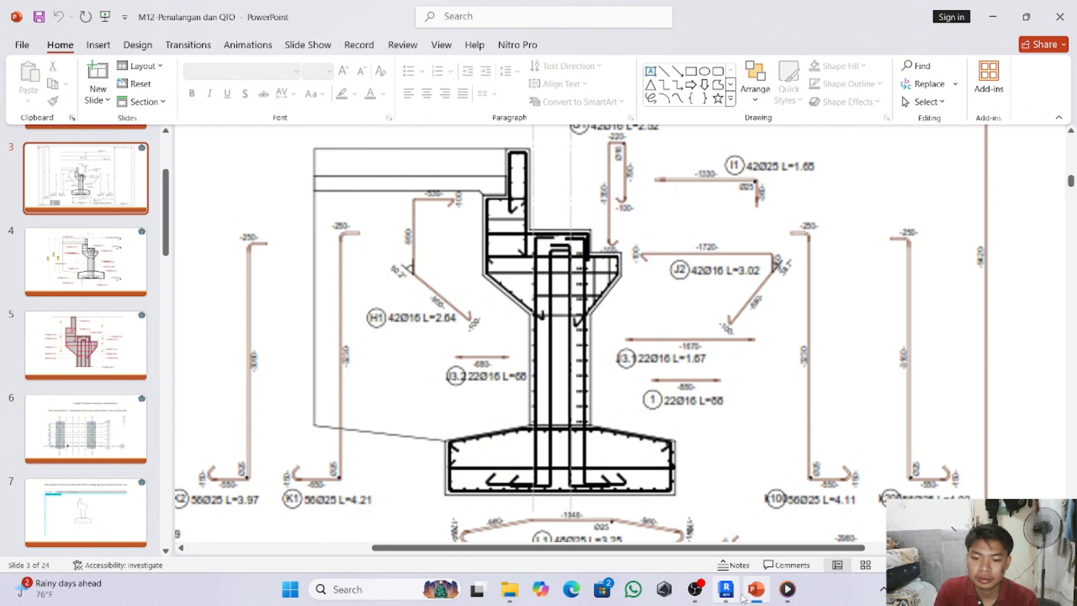
pyautogui.click(729, 599)
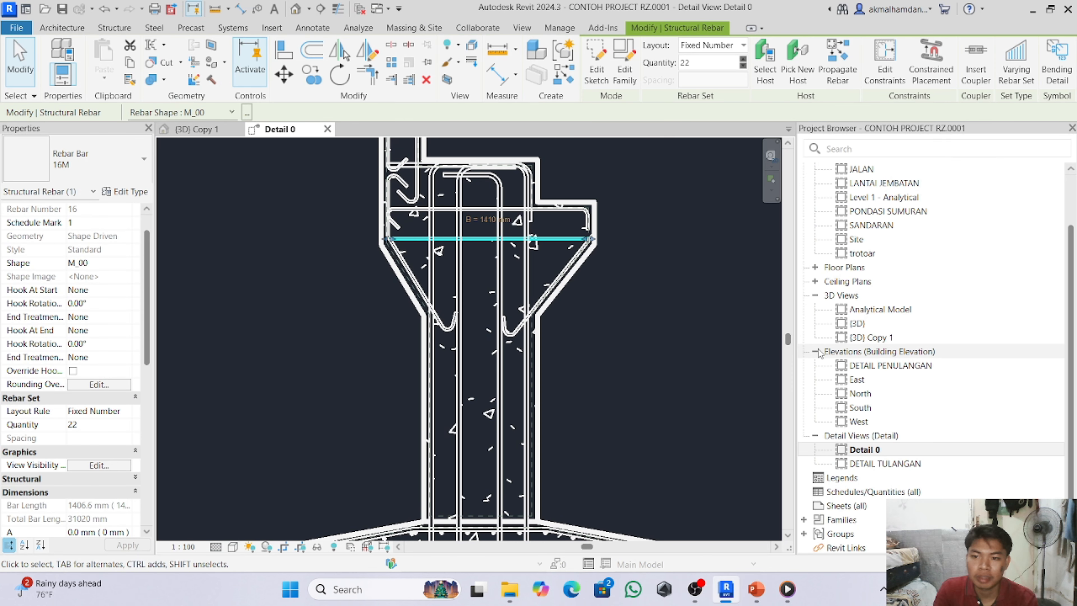
pyautogui.click(114, 28)
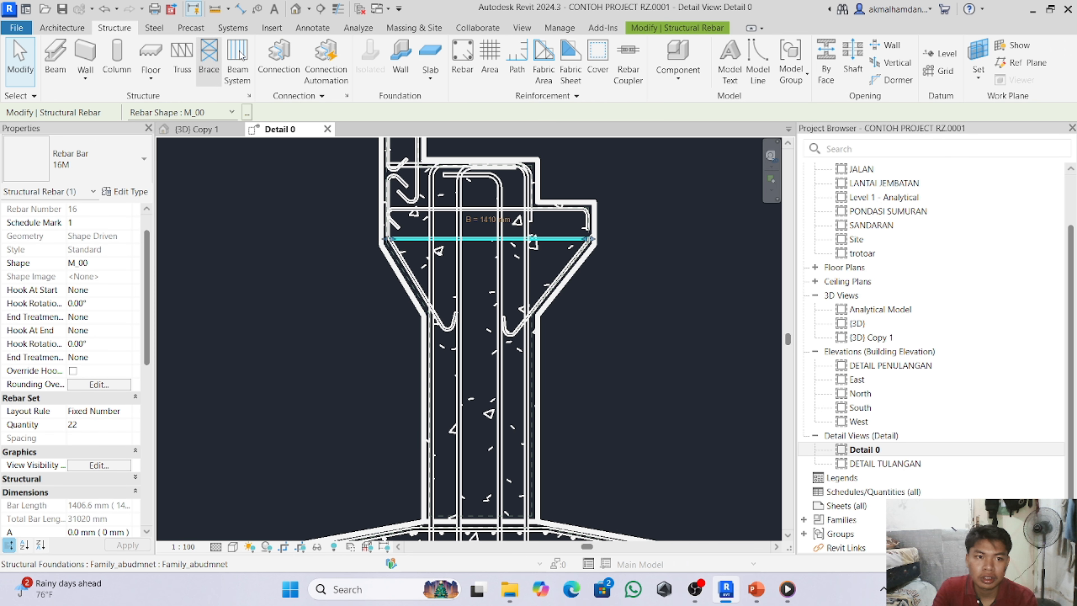
pyautogui.click(463, 59)
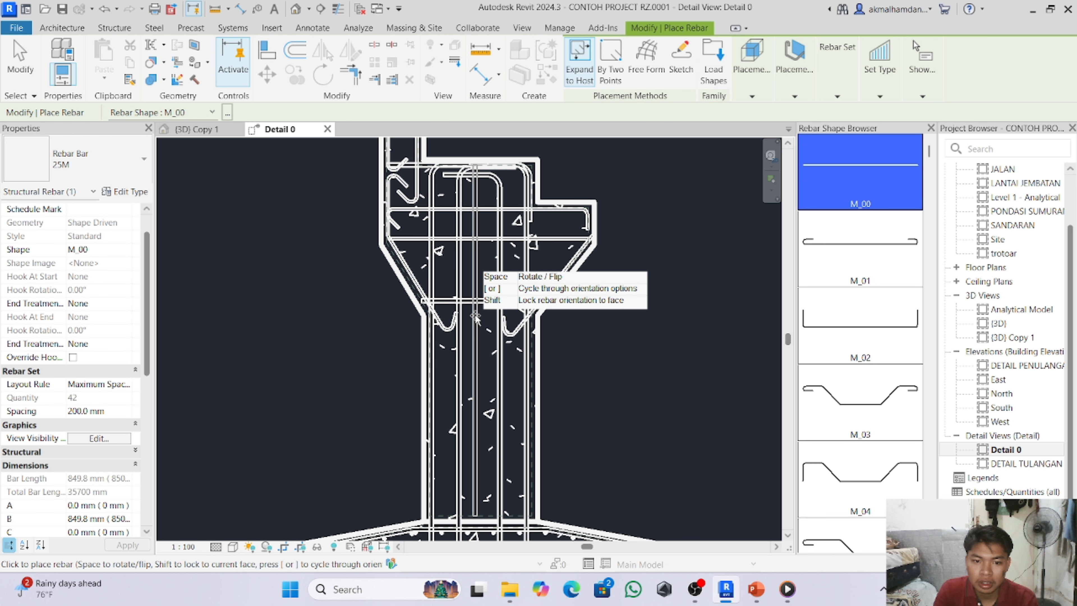
pyautogui.click(475, 310)
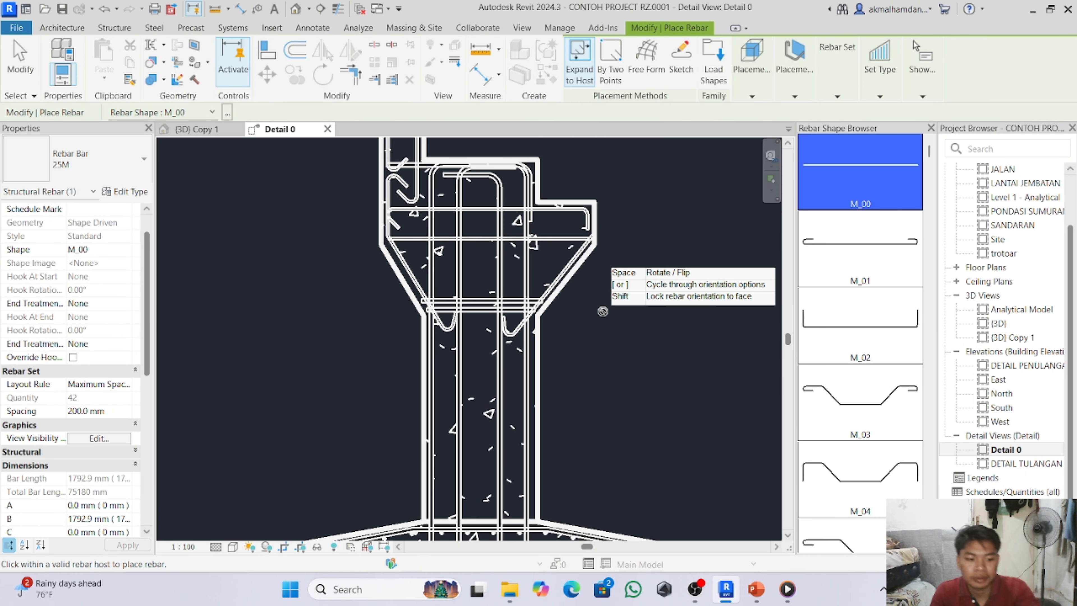
pyautogui.press('Escape')
# - Nudge the upper of the two new bars upward and stretch both ends toward the sloping faces, making B about 1010 mm
pyautogui.click(500, 301)
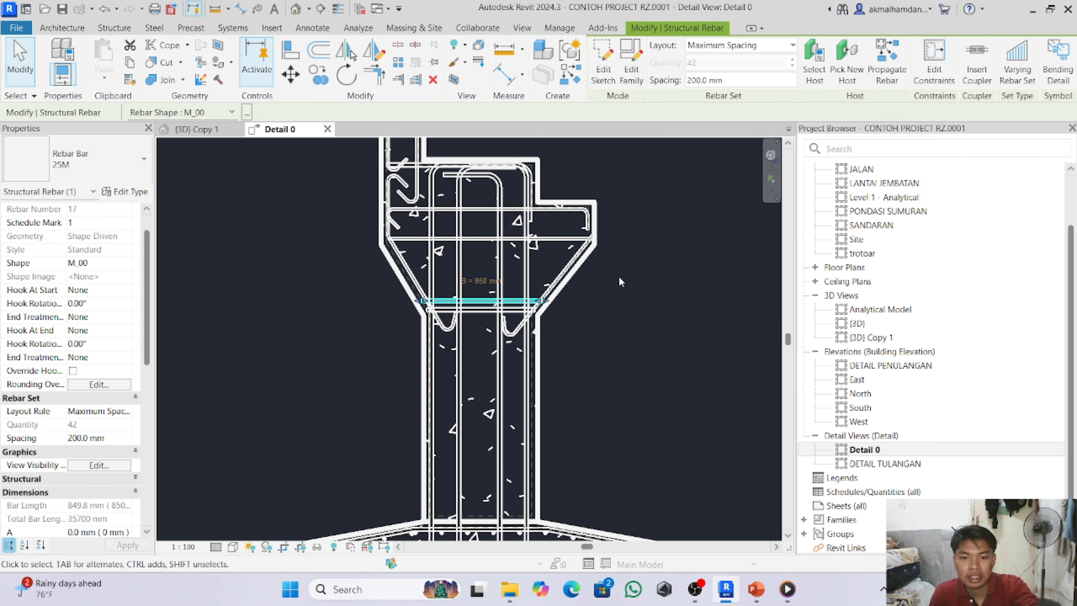
pyautogui.click(751, 595)
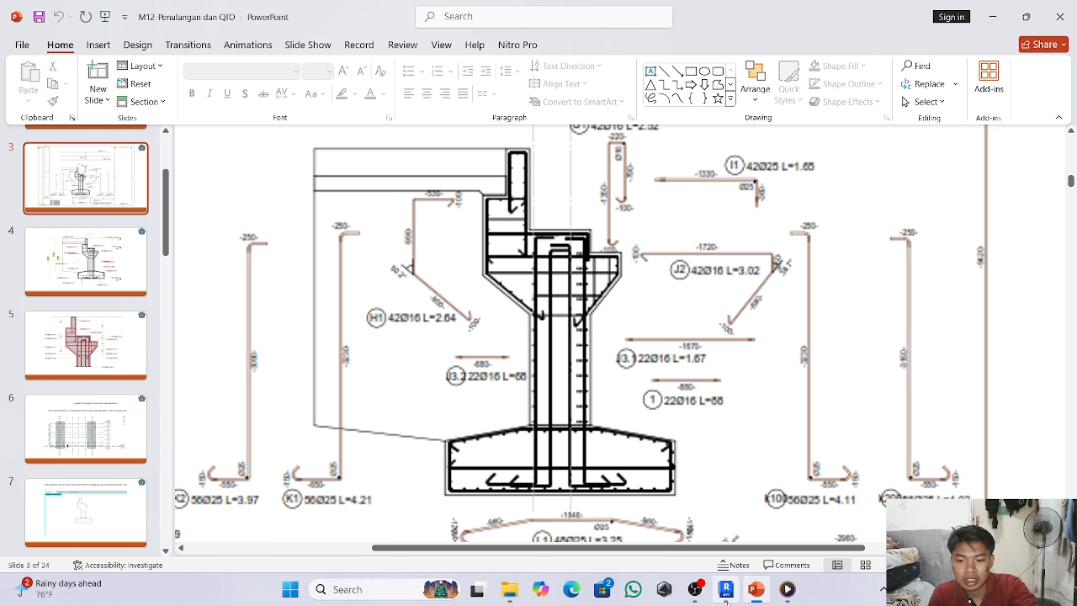
pyautogui.click(726, 590)
pyautogui.press('Up')
pyautogui.press('Up')
pyautogui.press('Up')
pyautogui.press('Up')
pyautogui.press('Up')
pyautogui.press('Up')
pyautogui.press('Up')
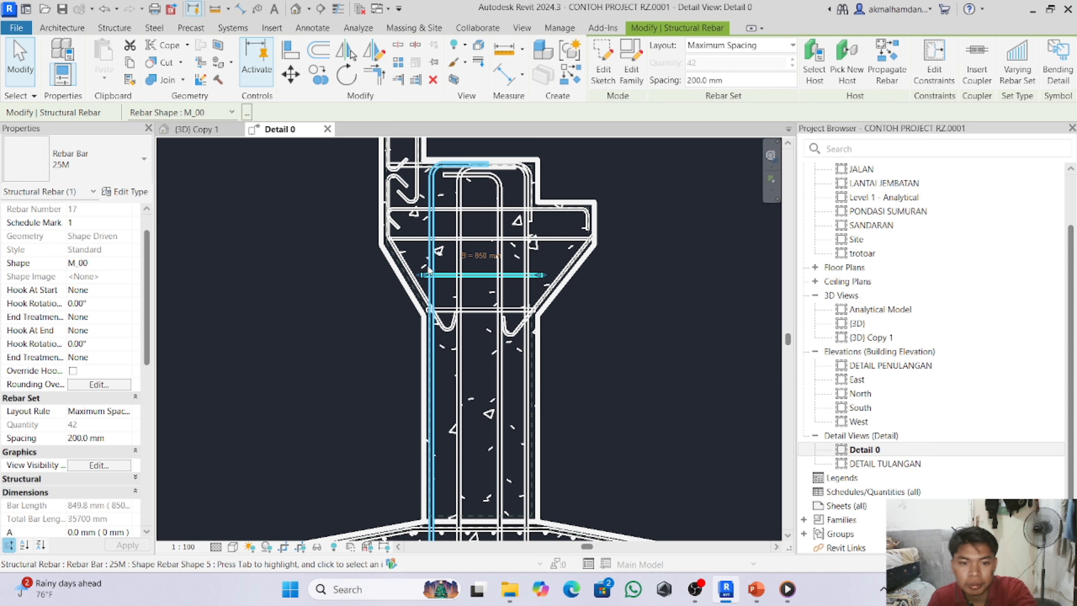
pyautogui.moveTo(422, 275); pyautogui.dragTo(411, 274)
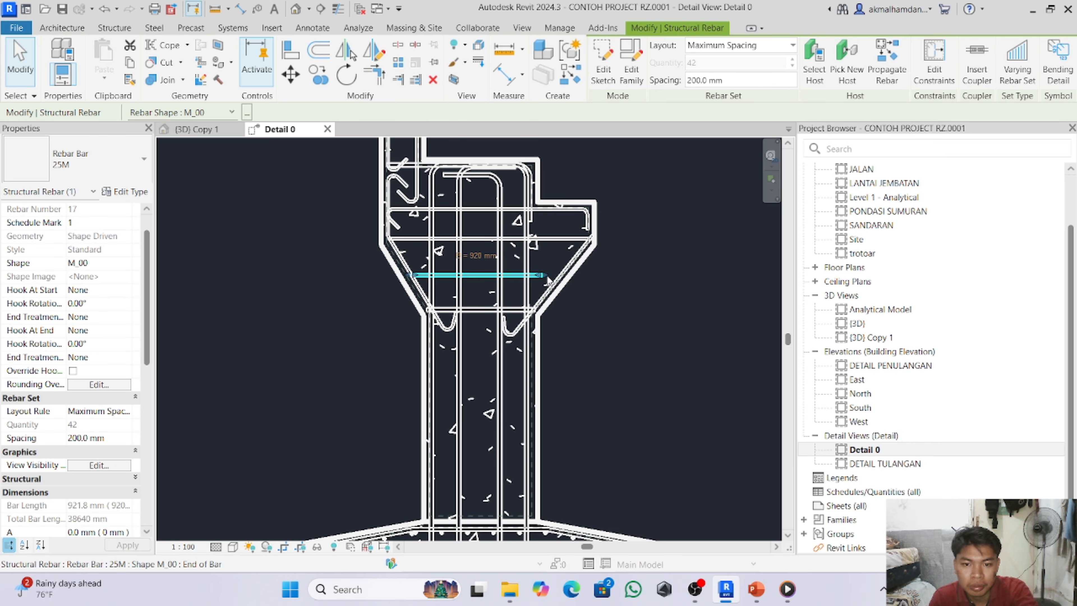
pyautogui.moveTo(548, 279); pyautogui.dragTo(557, 276)
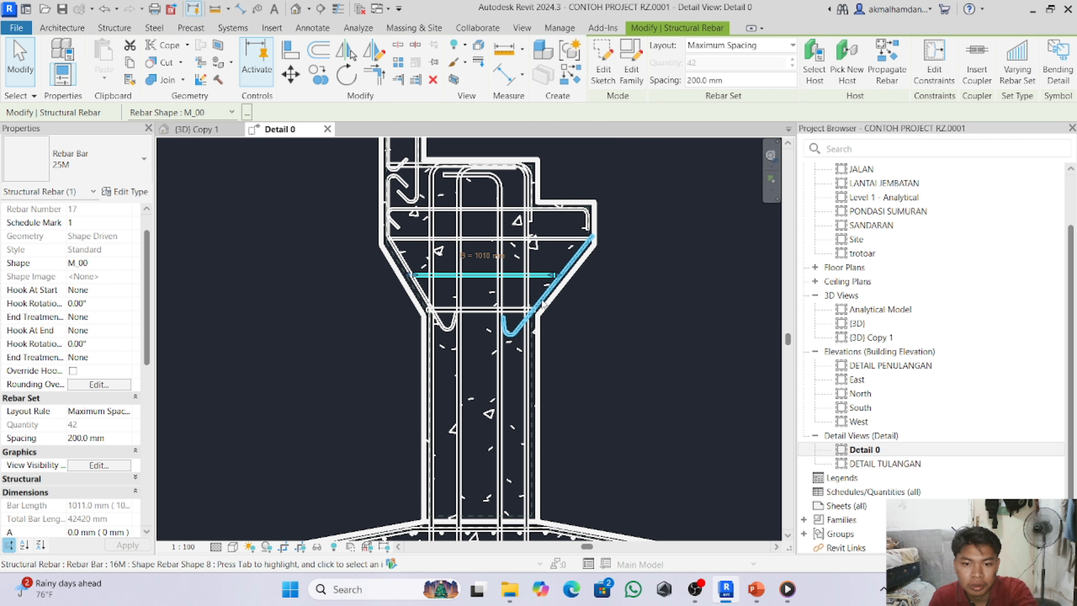
# - Nudge the lowest straight bar slightly down to where the flared head meets the column
pyautogui.click(481, 314)
pyautogui.press('Down')
pyautogui.press('Down')
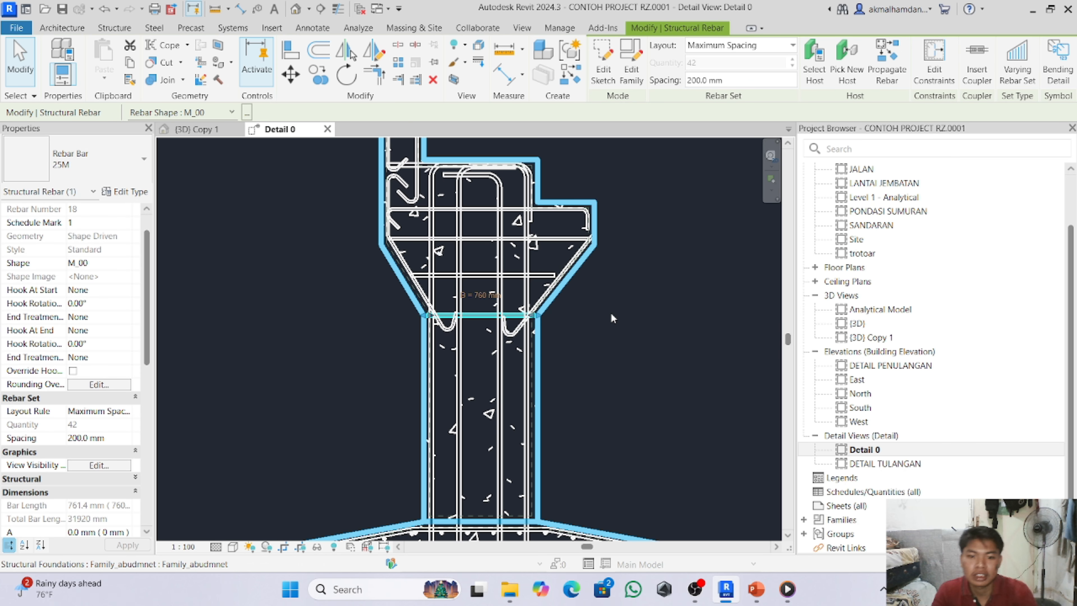
# - Check the PowerPoint drawing and set the lowest straight bar to type 16M with a Fixed Number layout and quantity 22
pyautogui.click(755, 590)
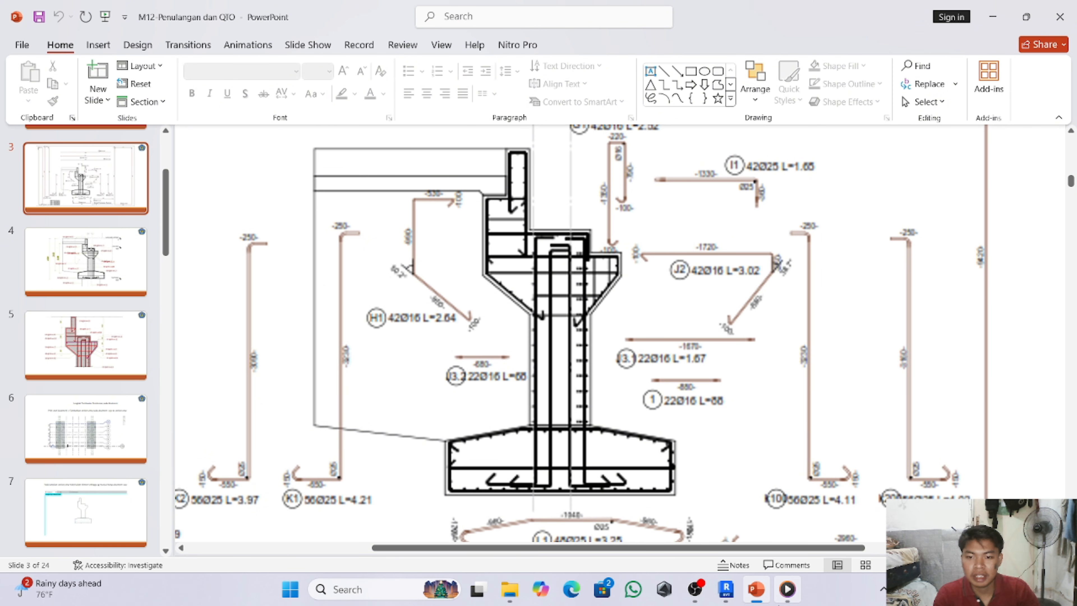
pyautogui.click(730, 596)
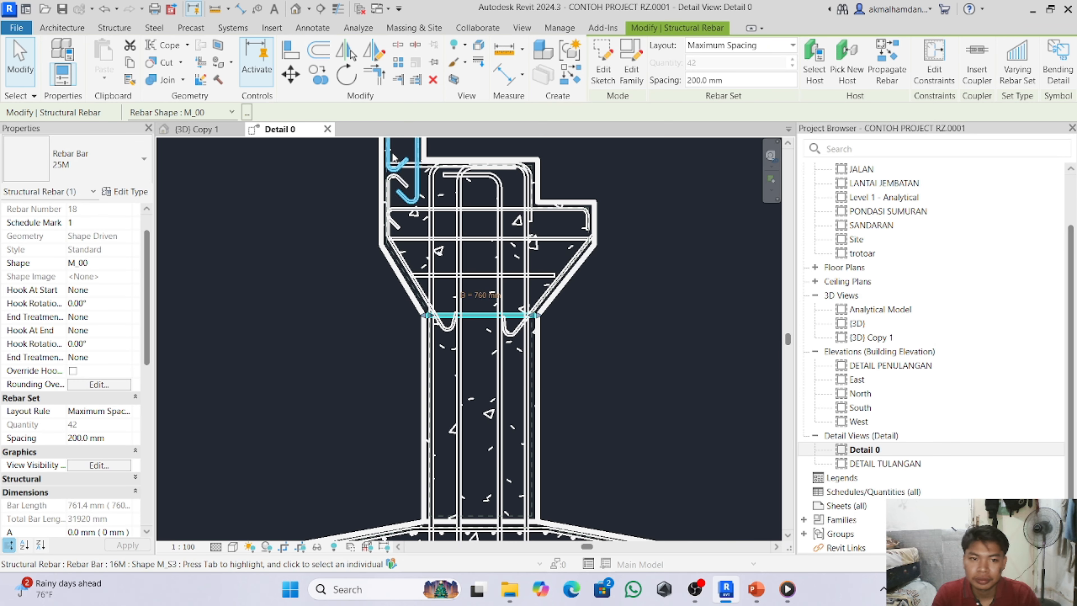
pyautogui.click(141, 160)
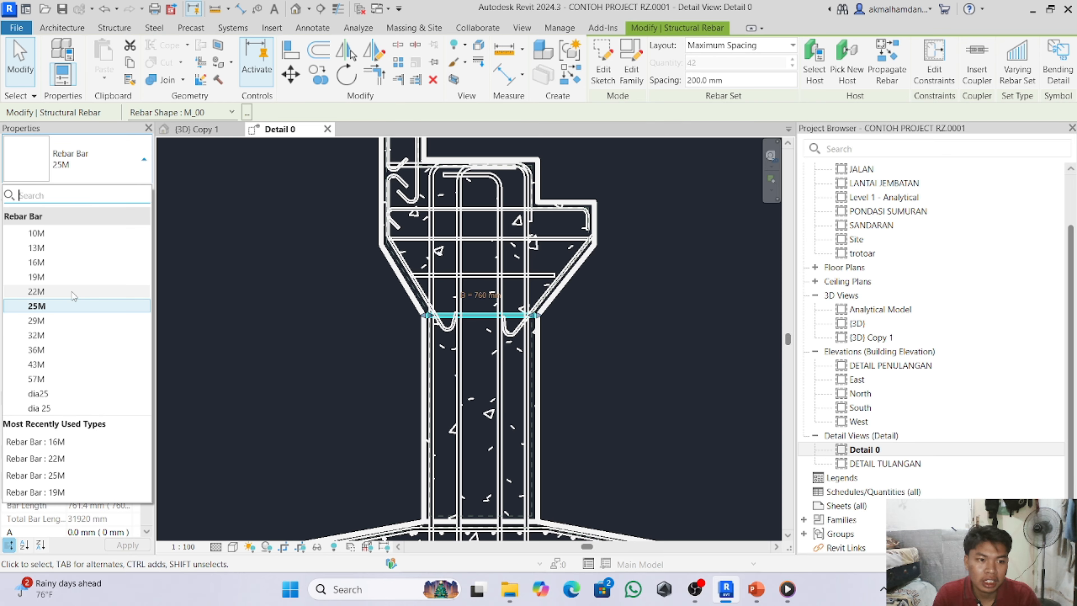
pyautogui.click(84, 262)
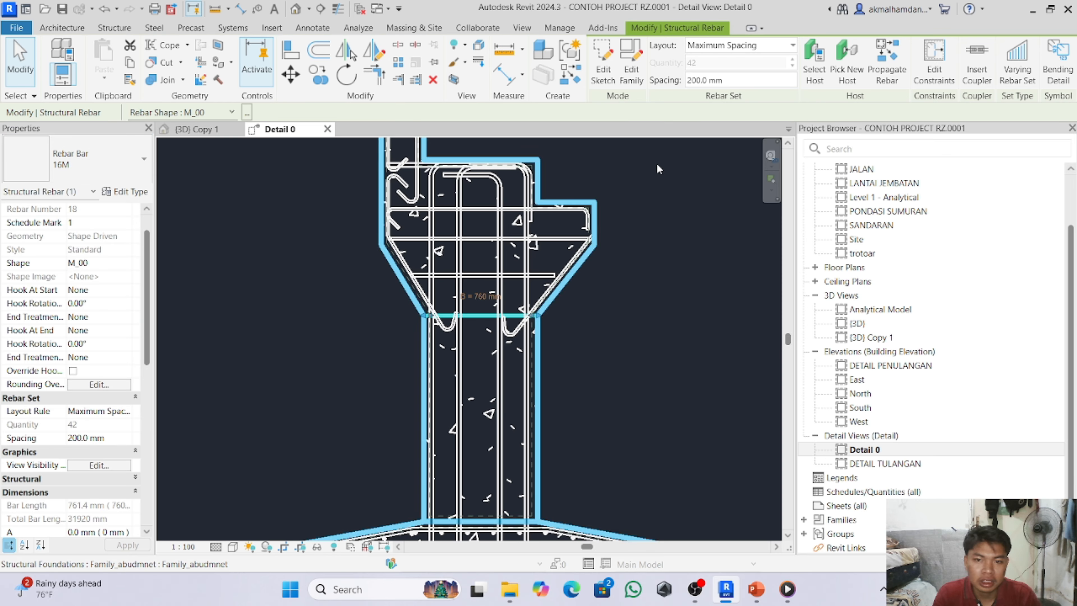
pyautogui.click(739, 45)
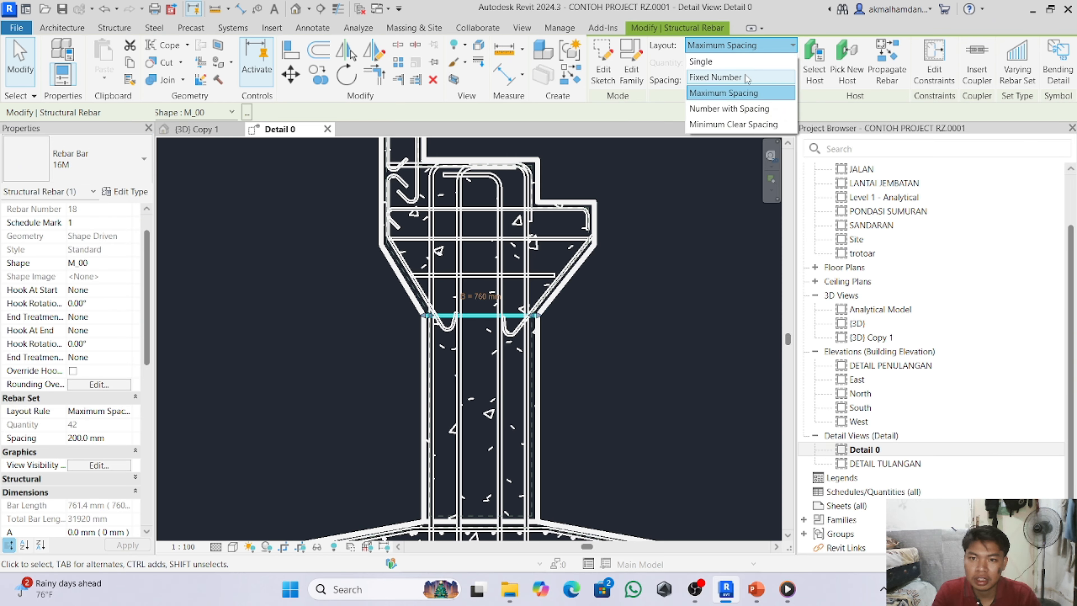
pyautogui.click(744, 78)
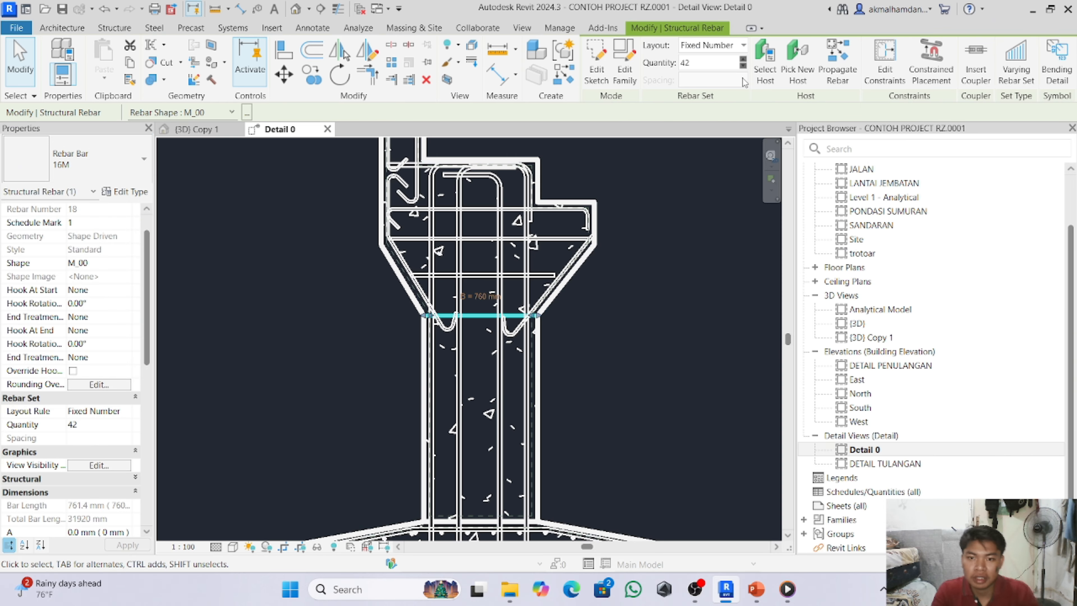
pyautogui.doubleClick(728, 68)
pyautogui.write('22')
pyautogui.press('Return')
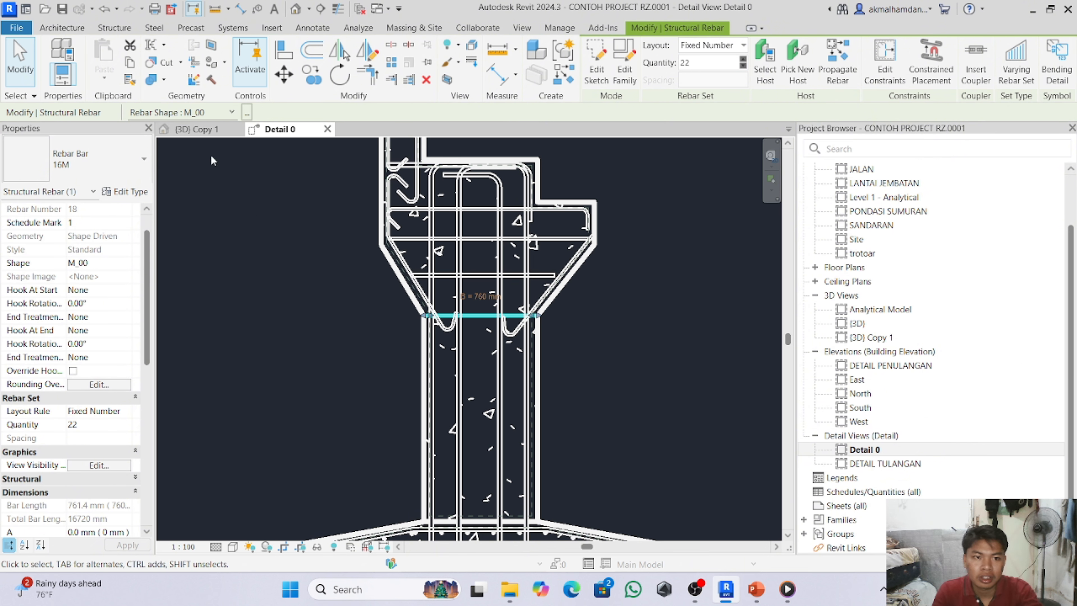
# - Show the lowest straight bar set unobscured in the {3D} Copy 1 view
pyautogui.click(200, 129)
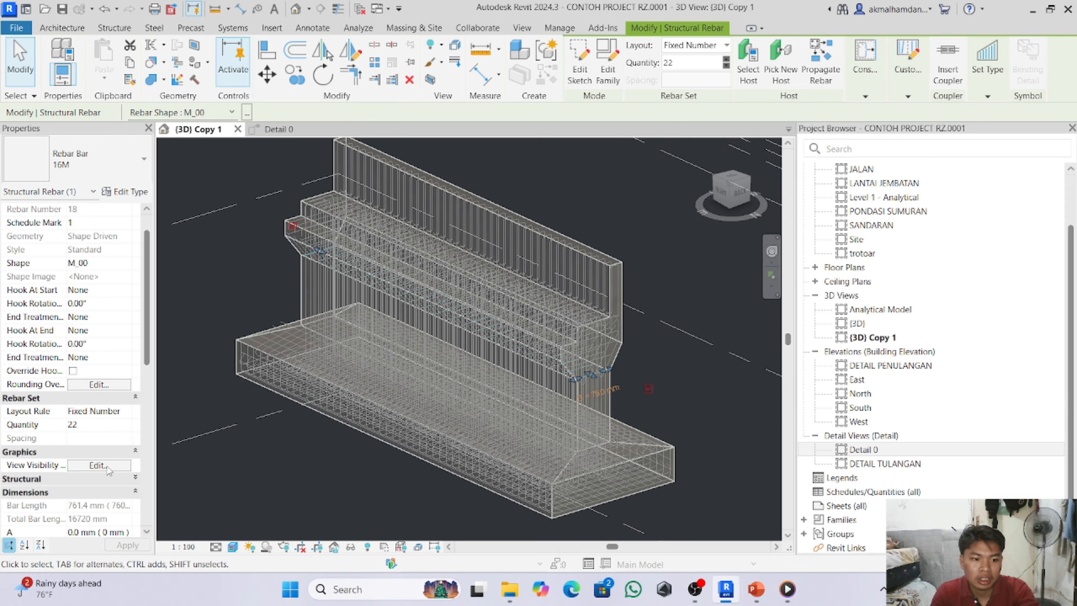
pyautogui.click(108, 467)
pyautogui.click(640, 235)
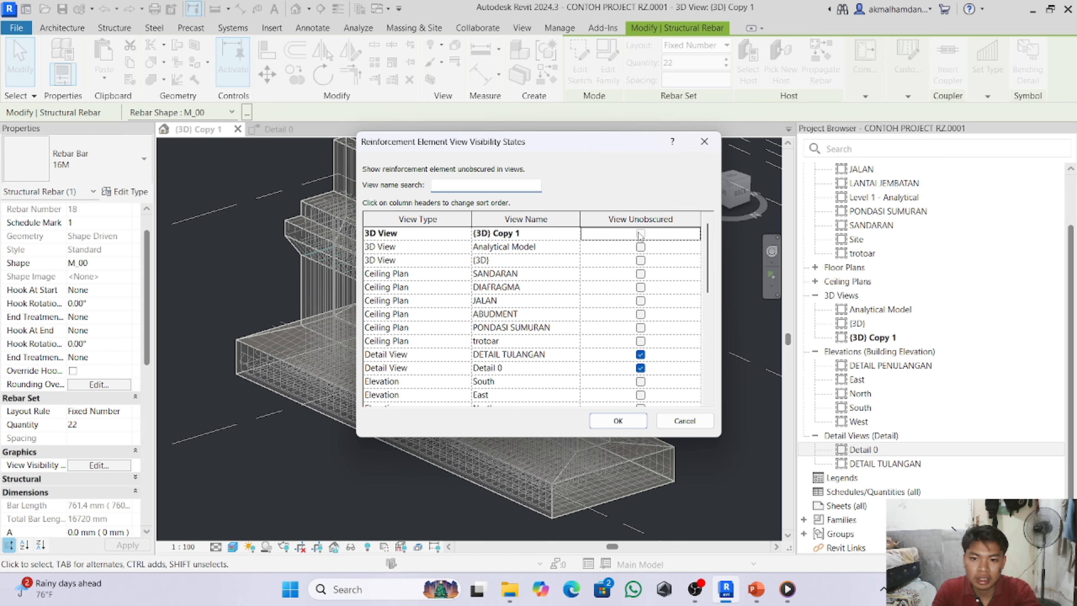
pyautogui.click(640, 235)
pyautogui.click(607, 423)
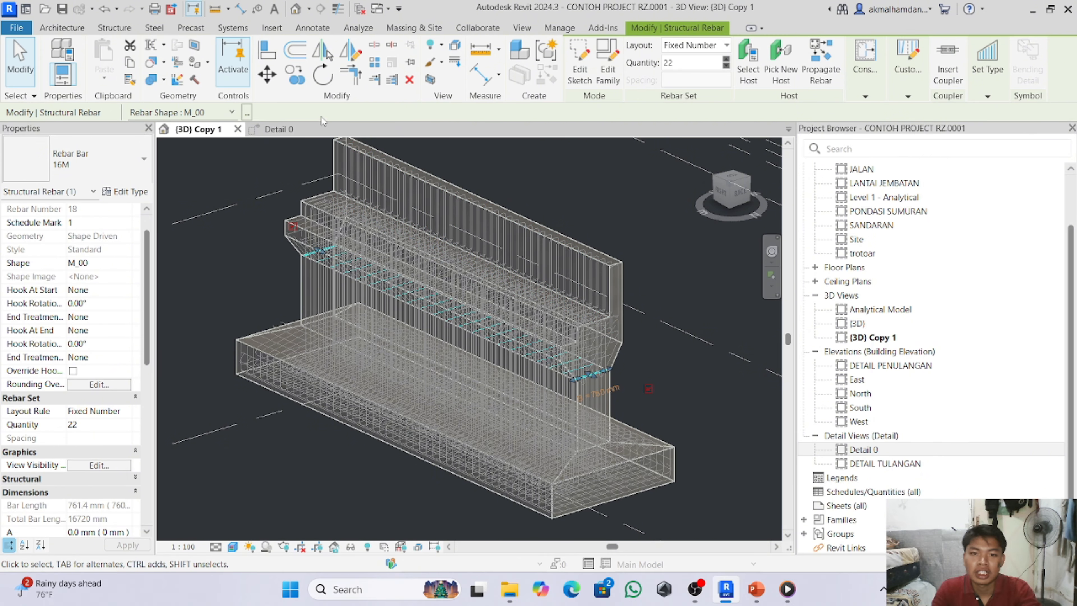
# - In Detail 0, set the straight bar in the middle of the flared head to type 16M with a Fixed Number layout and quantity 22
pyautogui.click(288, 129)
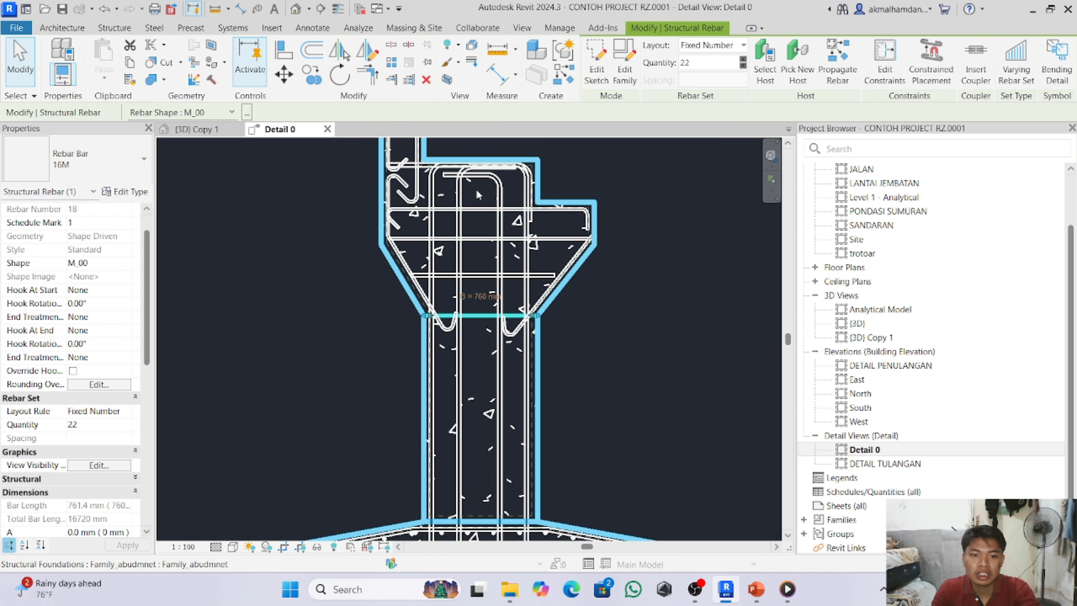
pyautogui.click(492, 275)
pyautogui.click(144, 159)
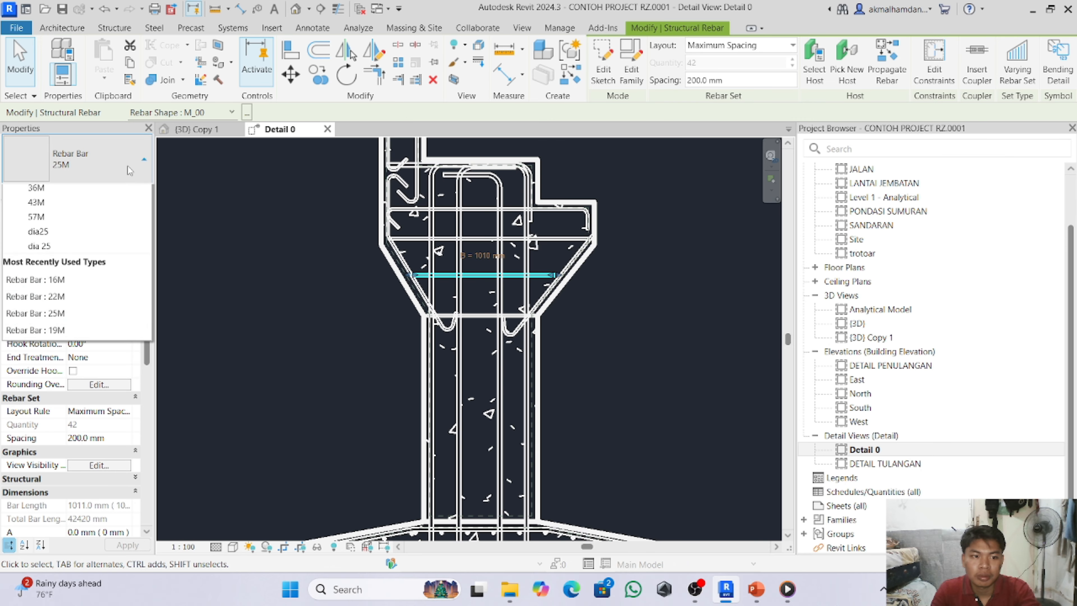
pyautogui.click(75, 262)
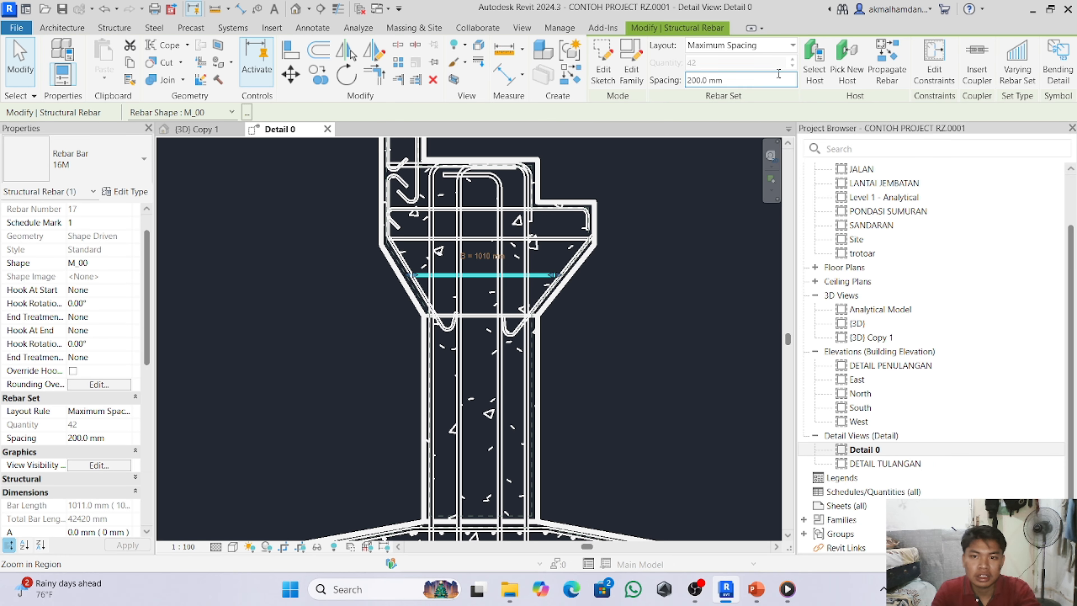
pyautogui.click(791, 45)
pyautogui.click(717, 73)
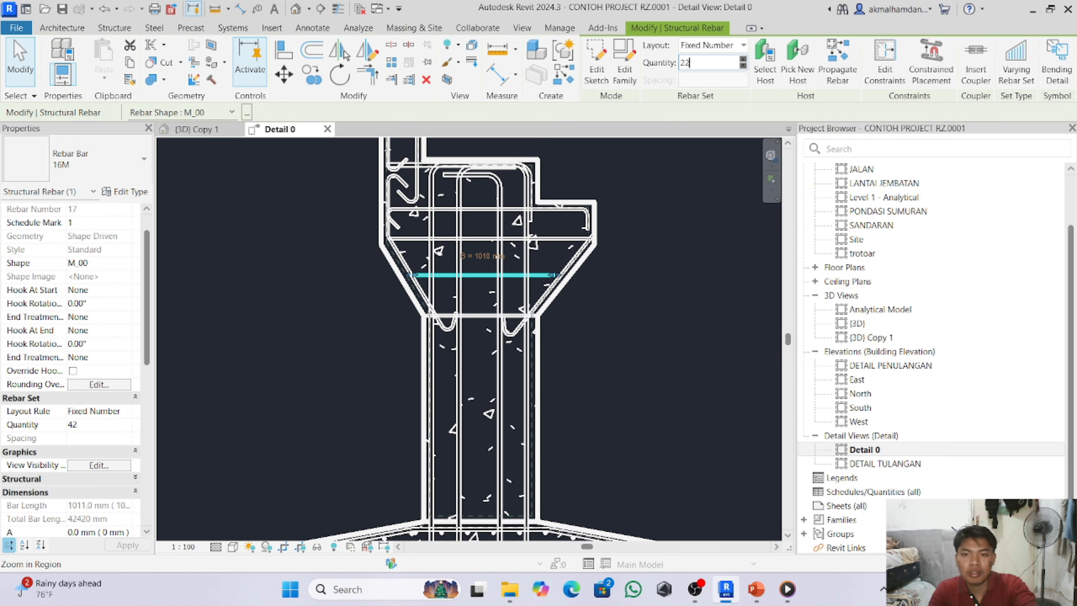
pyautogui.press('Return')
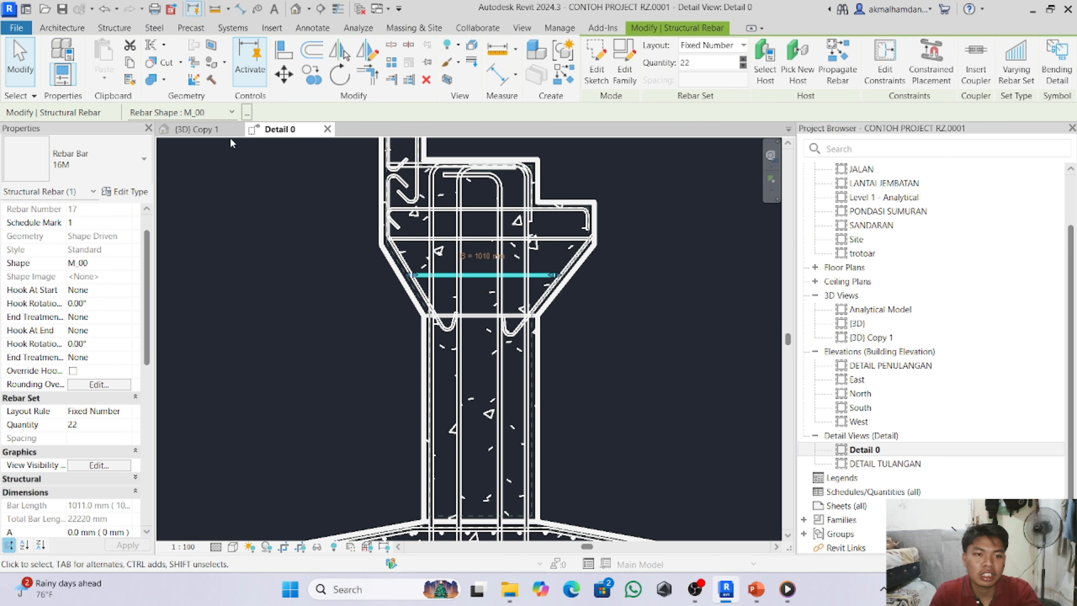
# - Show the flared head's middle straight bar set unobscured in the {3D} Copy 1 view
pyautogui.click(198, 129)
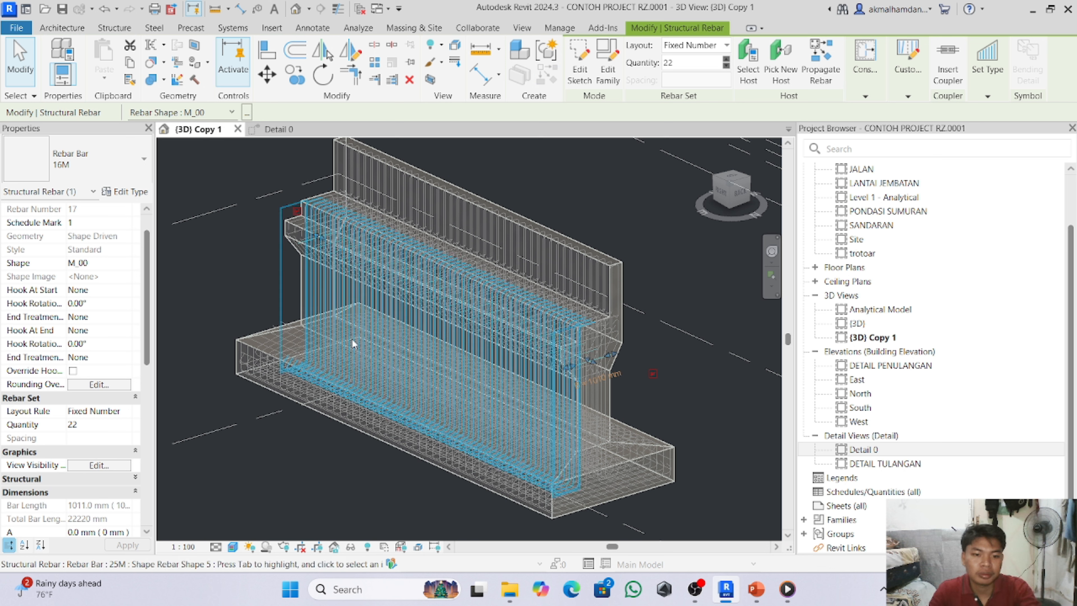
pyautogui.click(116, 466)
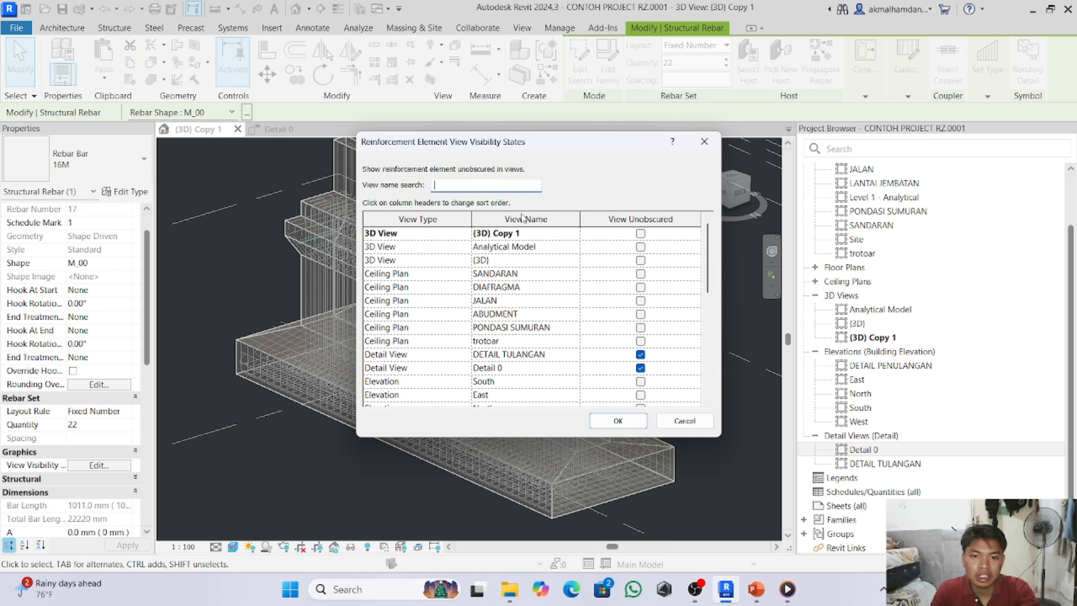
pyautogui.click(640, 233)
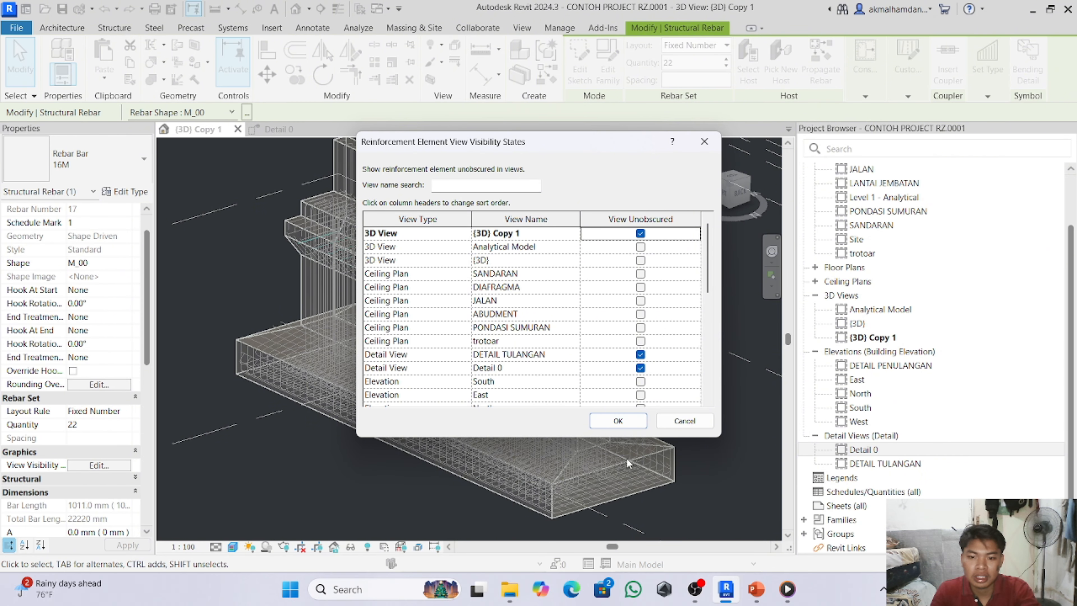
pyautogui.click(623, 424)
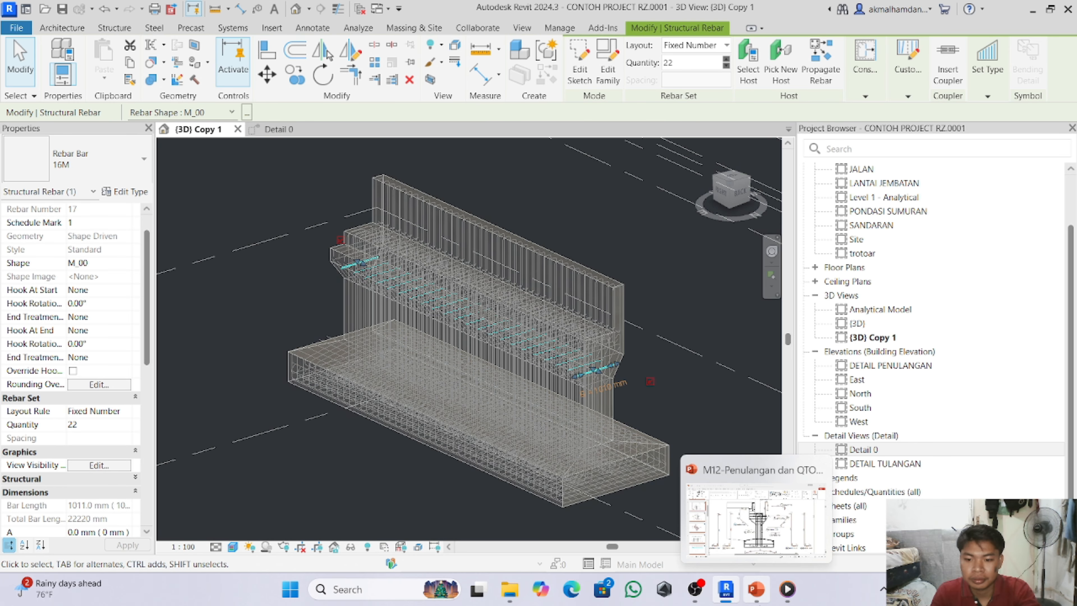
# - Check the PowerPoint reinforcement drawing for the bars still missing from the column, and return to the Detail 0 view in Revit
pyautogui.click(757, 590)
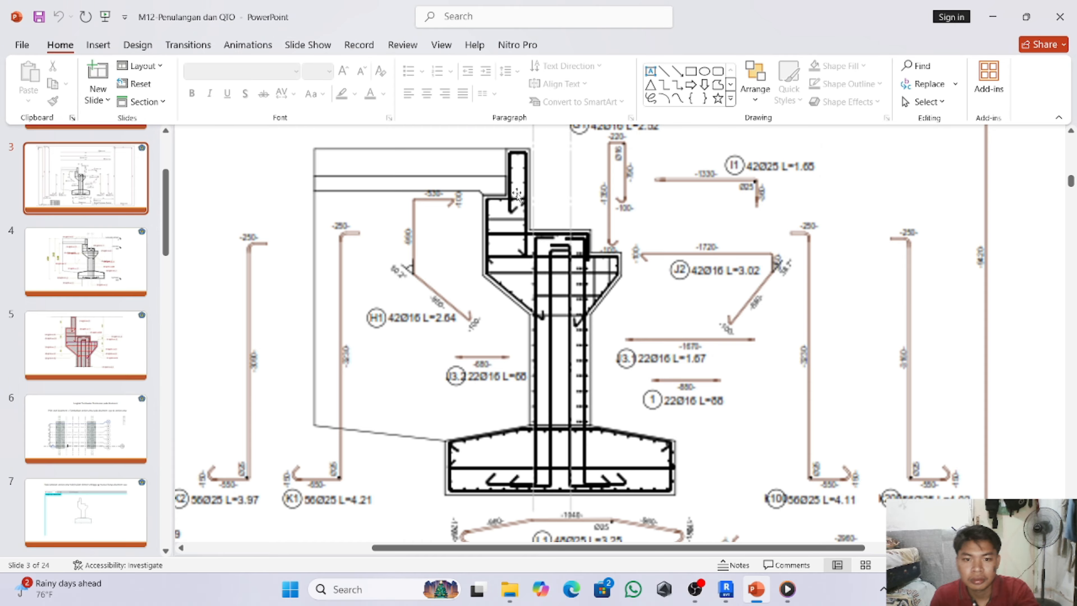
pyautogui.scroll(1, 495, 183)
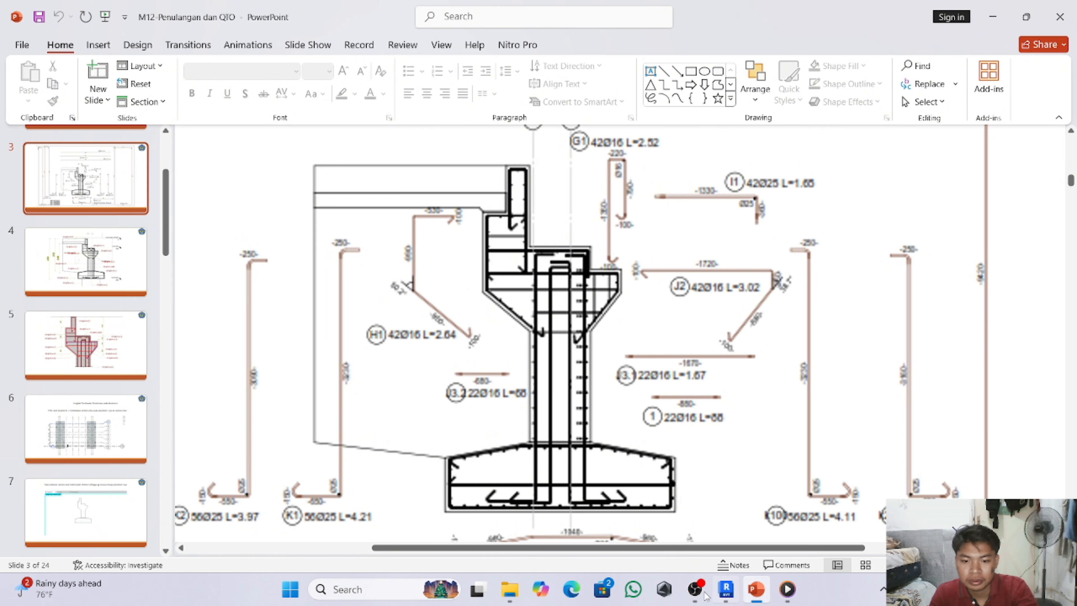
pyautogui.scroll(-3, 655, 477)
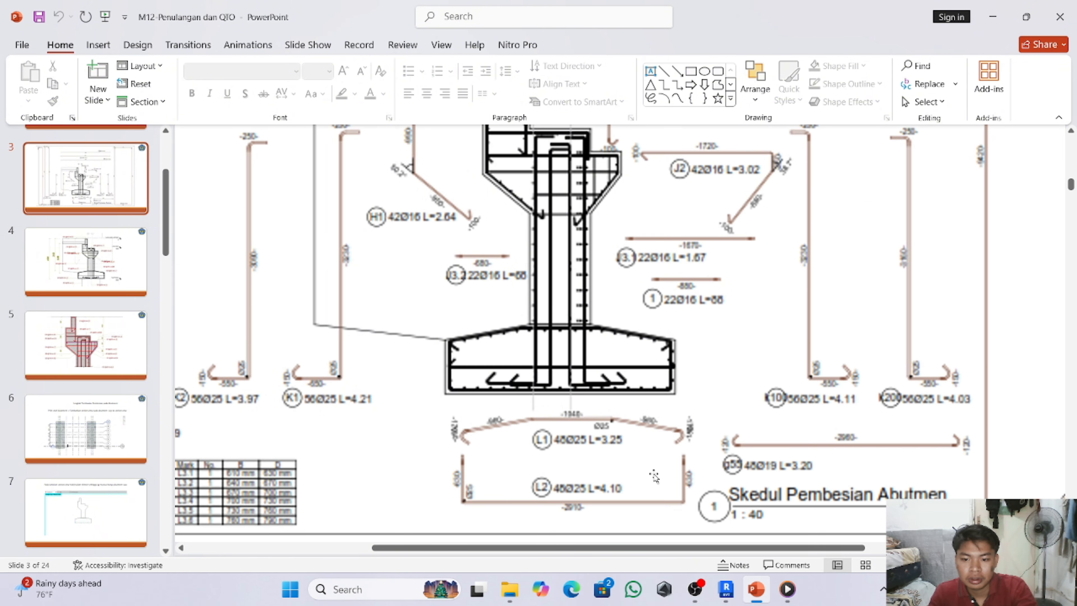
pyautogui.scroll(1, 654, 478)
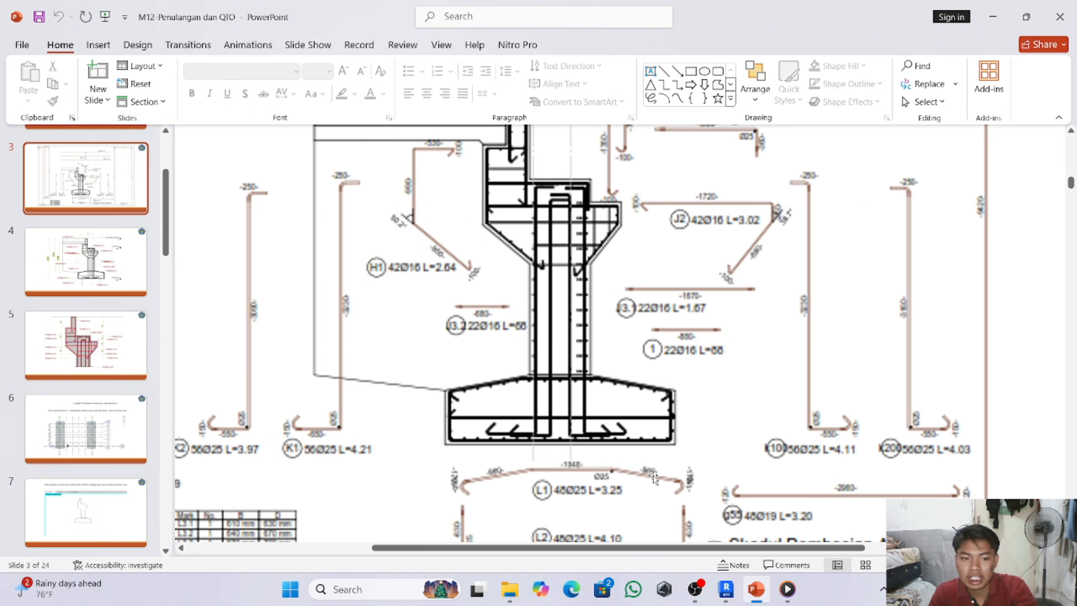
pyautogui.click(728, 594)
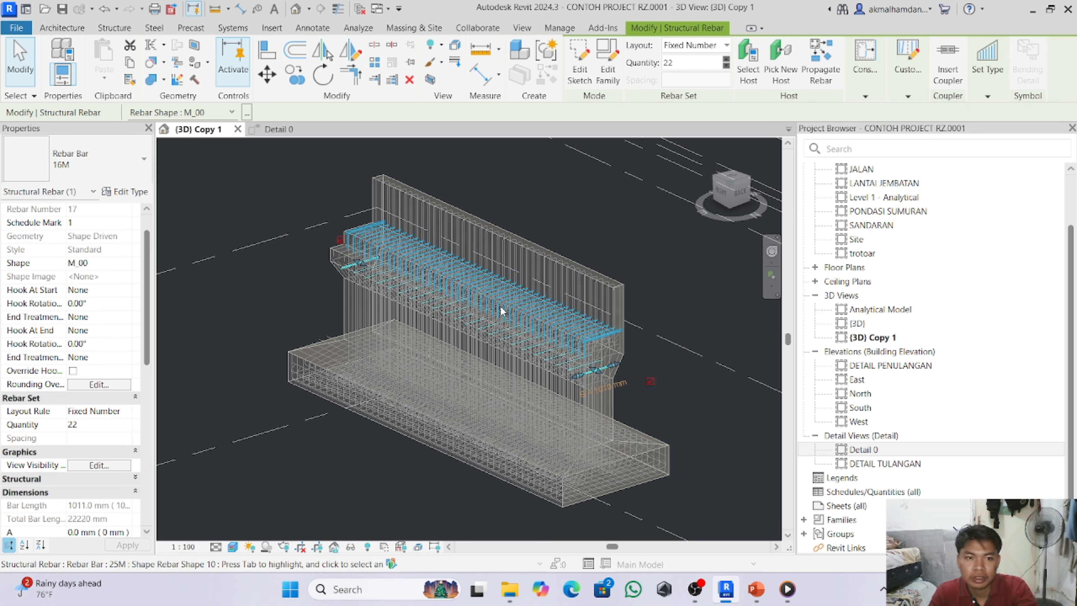
pyautogui.click(280, 129)
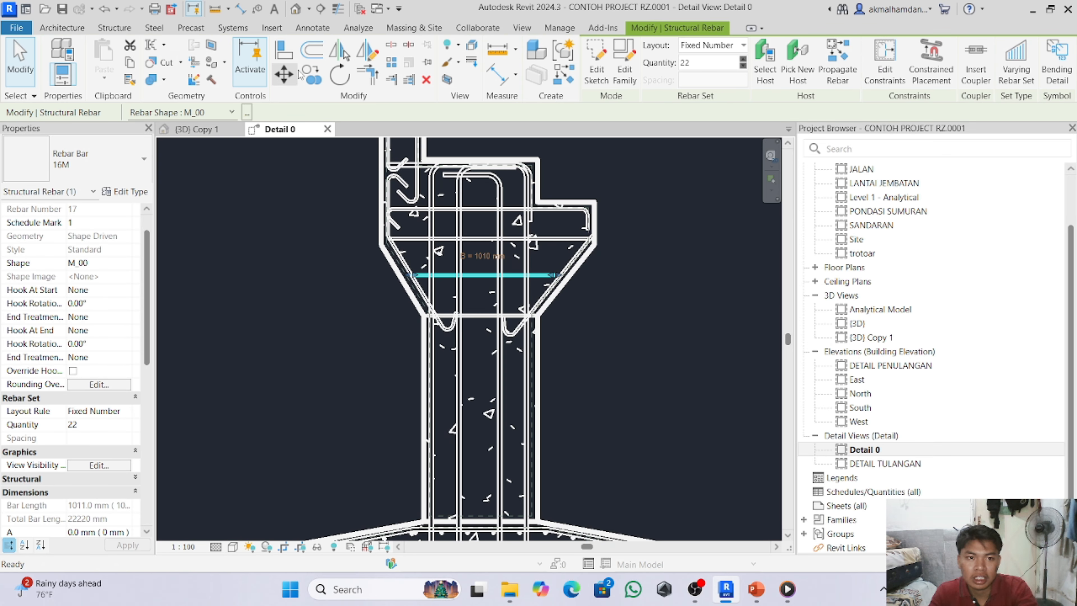
pyautogui.click(132, 28)
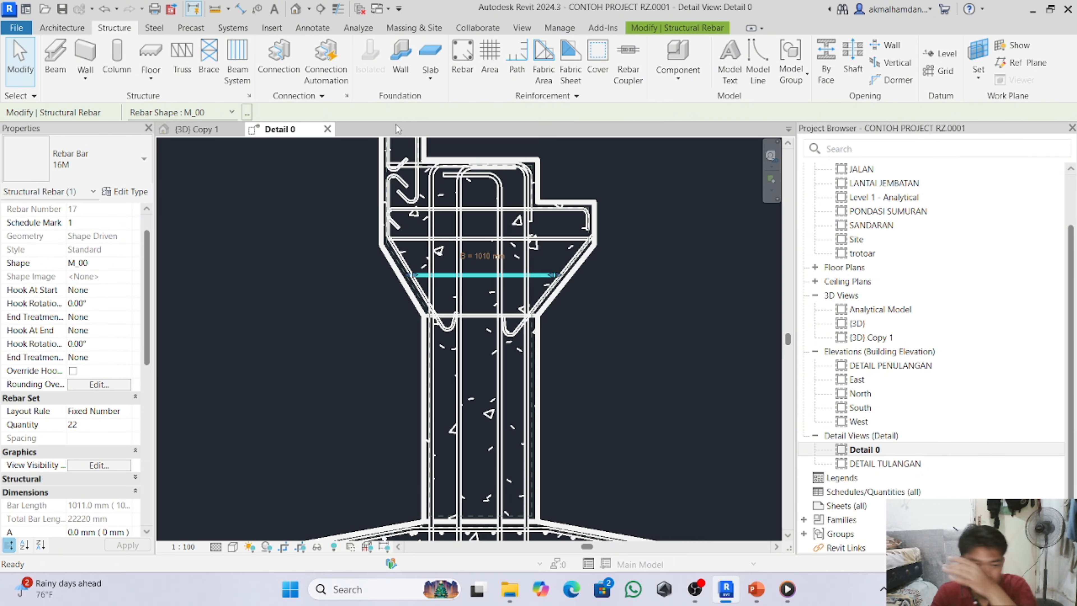
pyautogui.click(464, 72)
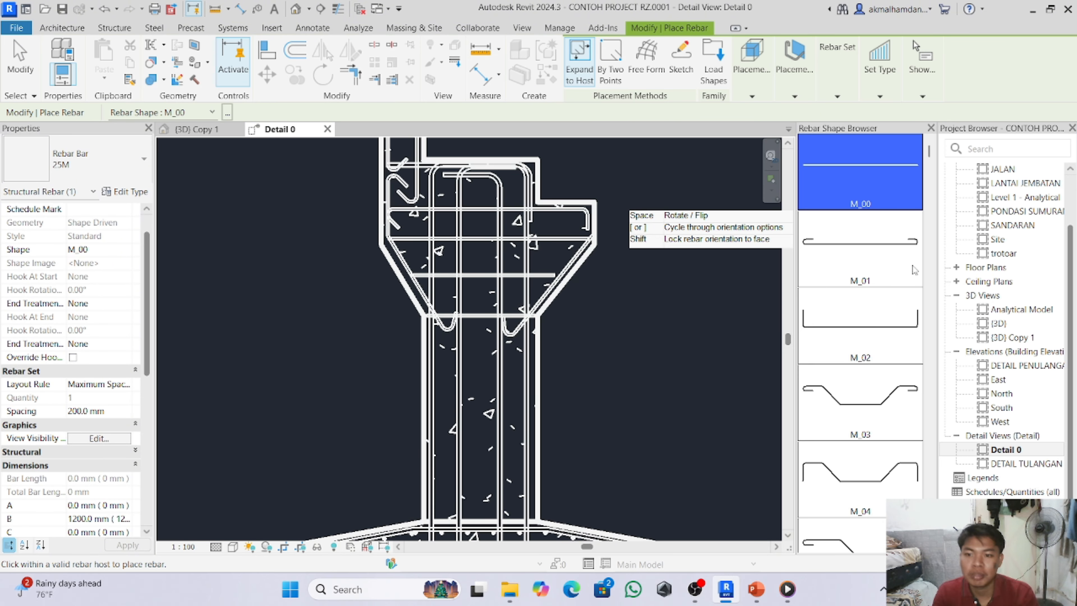
pyautogui.scroll(-4, 509, 332)
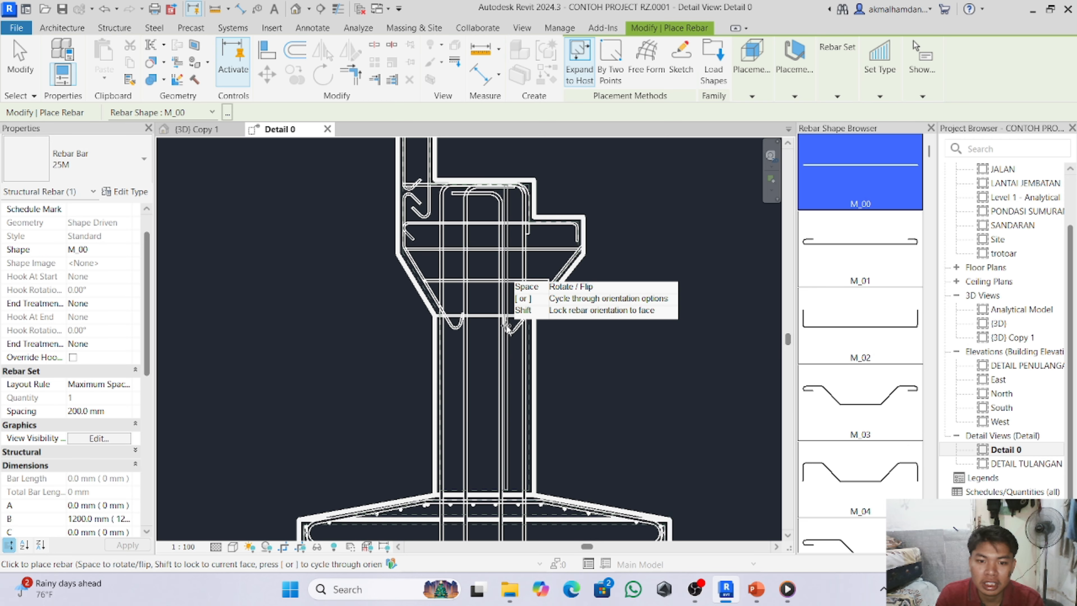
pyautogui.scroll(-1, 516, 451)
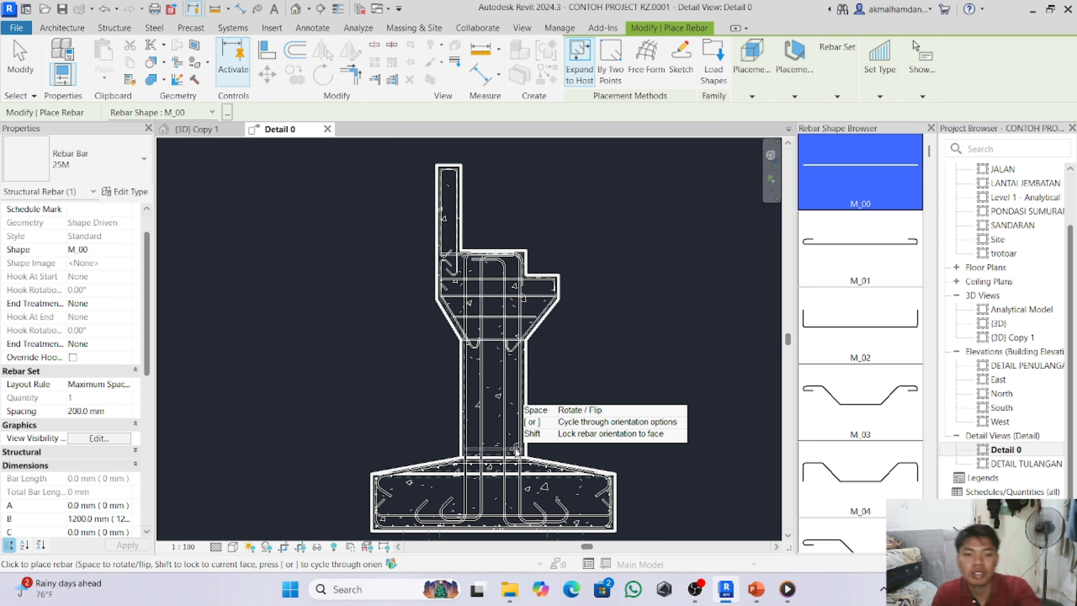
pyautogui.press('Escape')
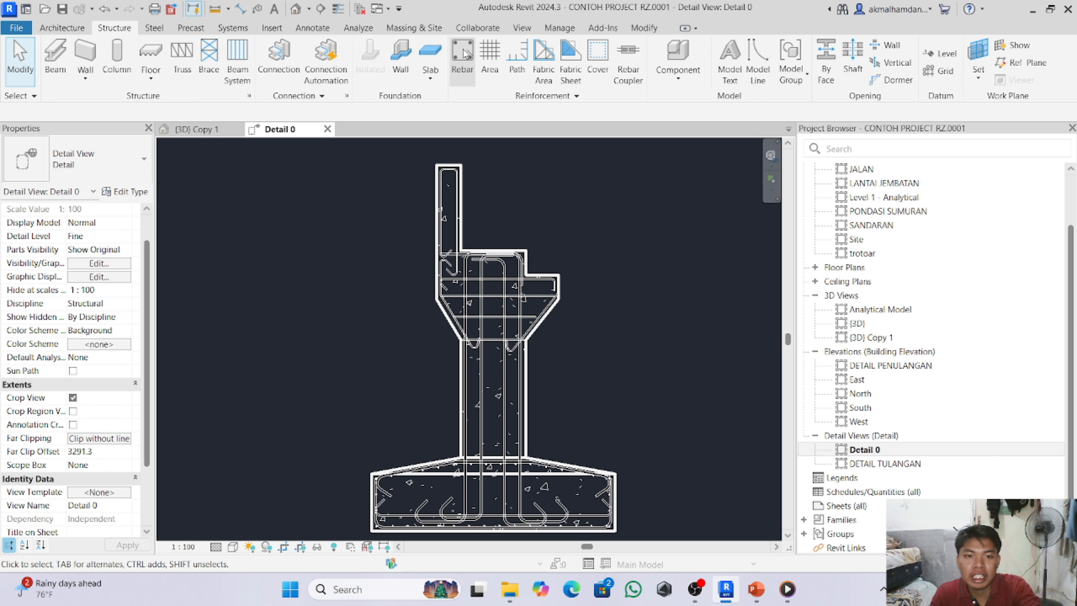
# - Place straight M_00 25M bar sets perpendicular to cover along both column faces, with Maximum Spacing of 200 mm
pyautogui.click(462, 59)
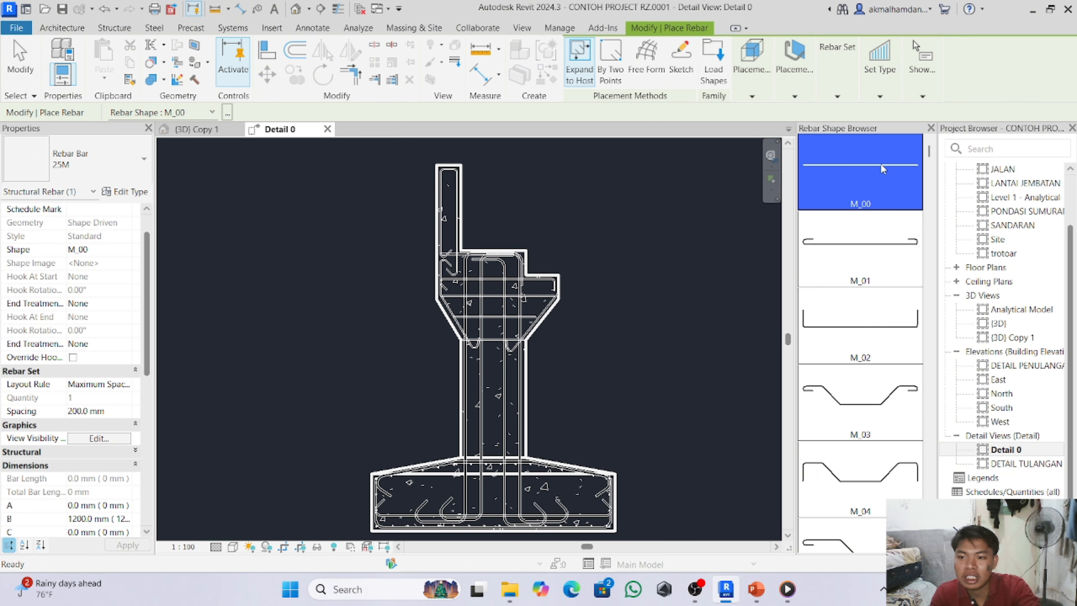
pyautogui.click(759, 70)
pyautogui.click(795, 70)
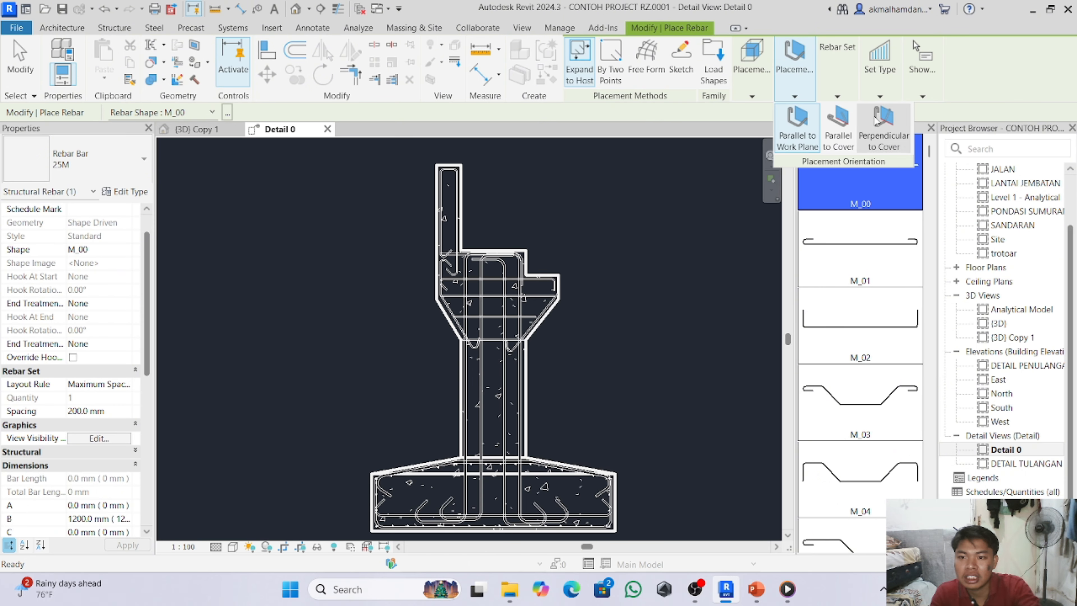
pyautogui.click(838, 97)
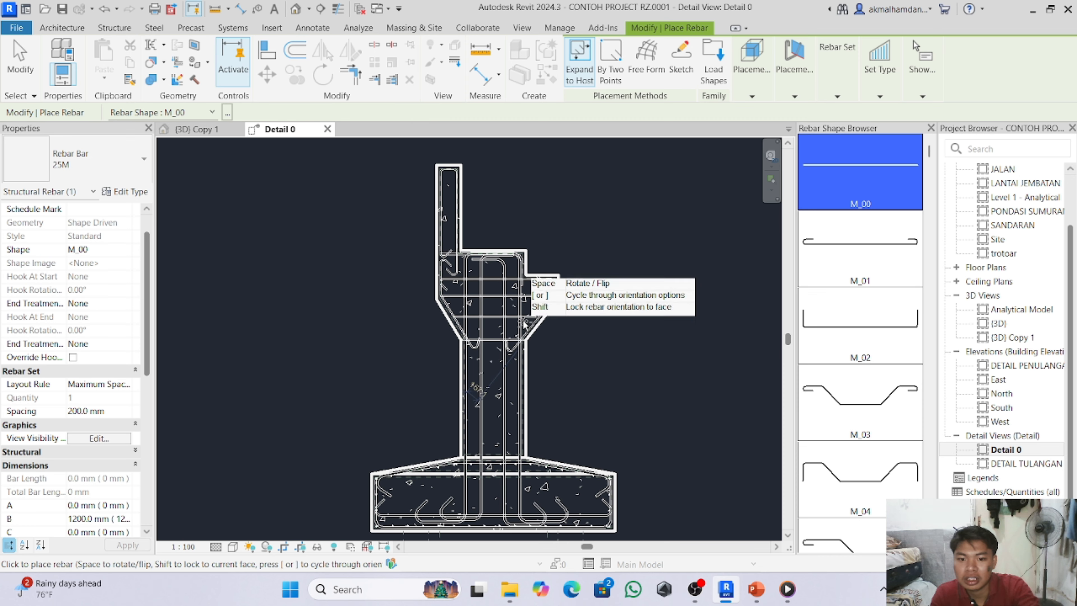
pyautogui.scroll(4, 429, 375)
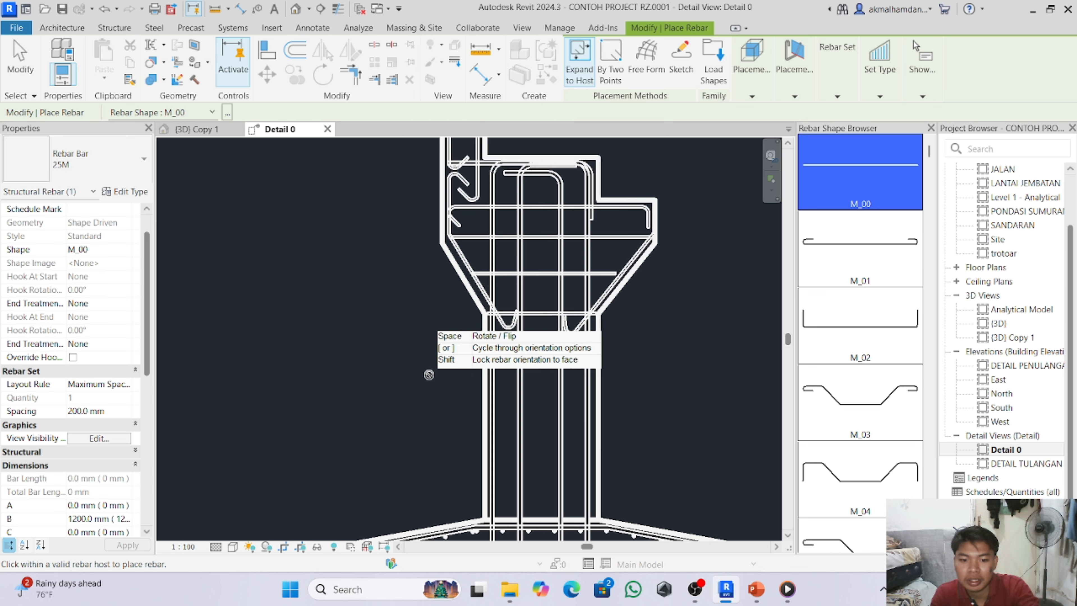
pyautogui.scroll(-3, 429, 374)
pyautogui.scroll(2, 467, 424)
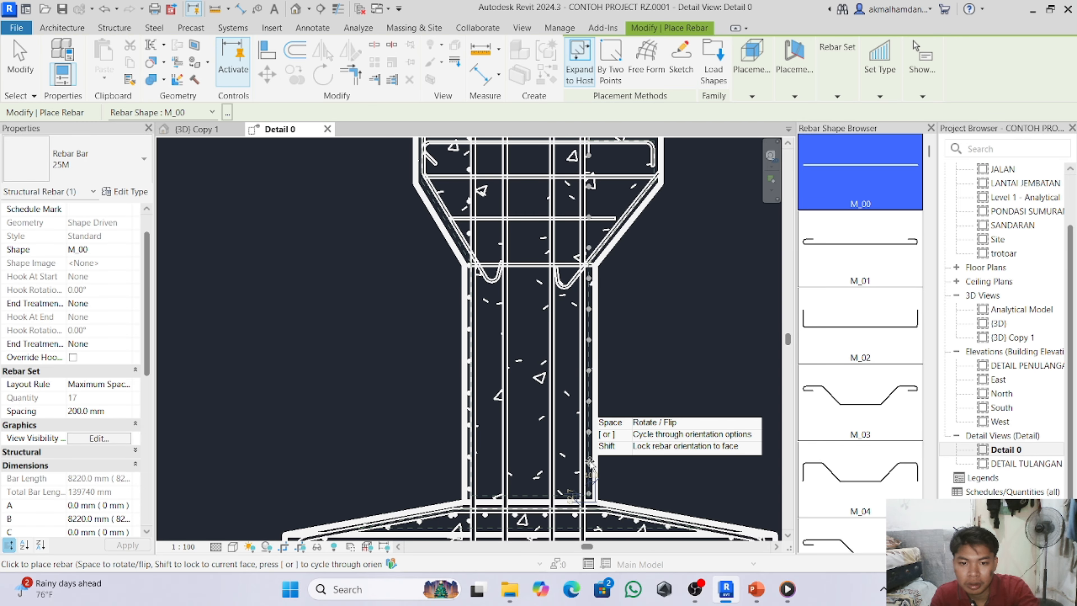
pyautogui.press('Escape')
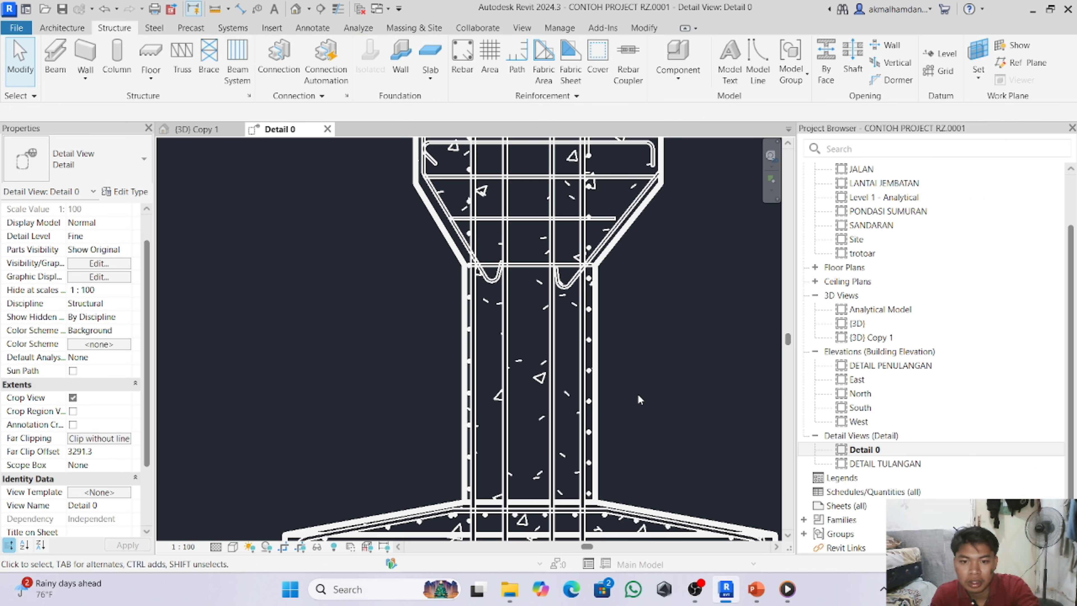
# - Shorten the left-face longitudinal bar set at both ends so it spans only the column shaft, from the footing's top to the flared head
pyautogui.scroll(-3, 636, 407)
pyautogui.scroll(3, 585, 484)
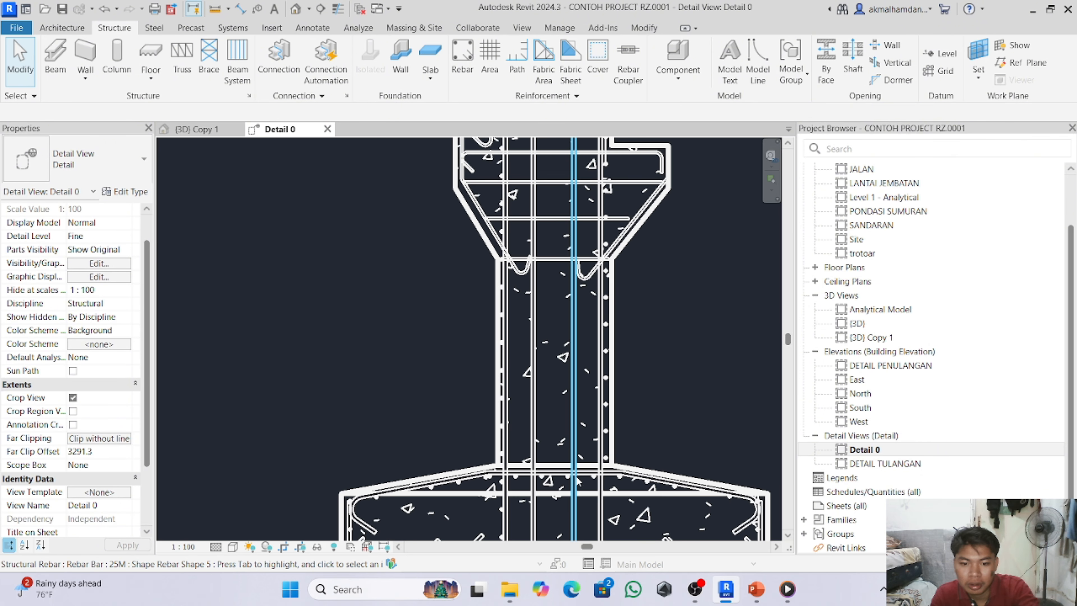
pyautogui.scroll(-5, 547, 421)
pyautogui.scroll(4, 511, 482)
pyautogui.scroll(-4, 512, 482)
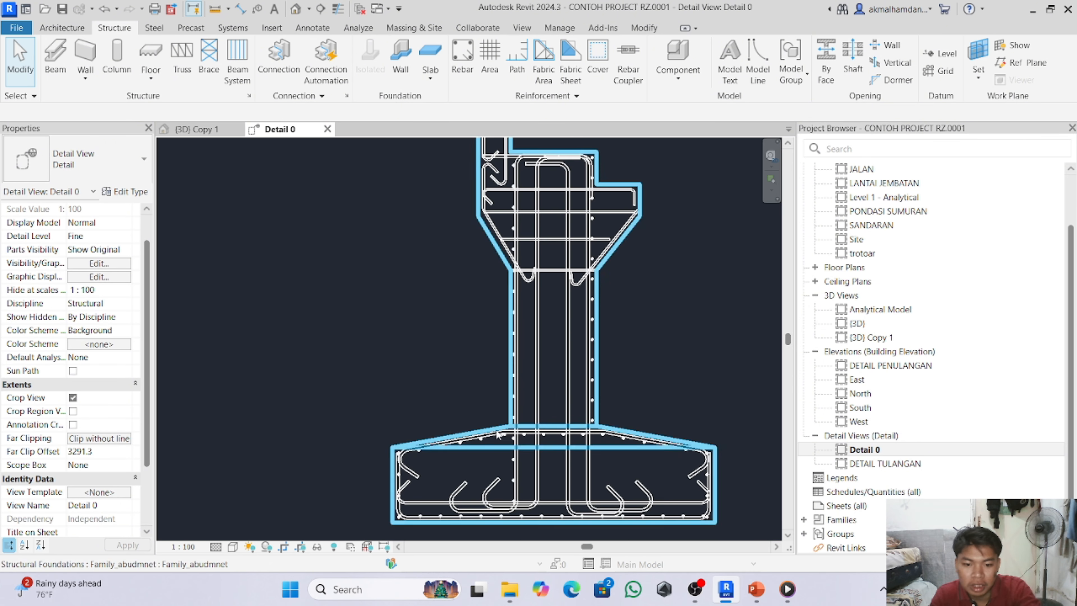
pyautogui.scroll(3, 511, 488)
pyautogui.click(511, 495)
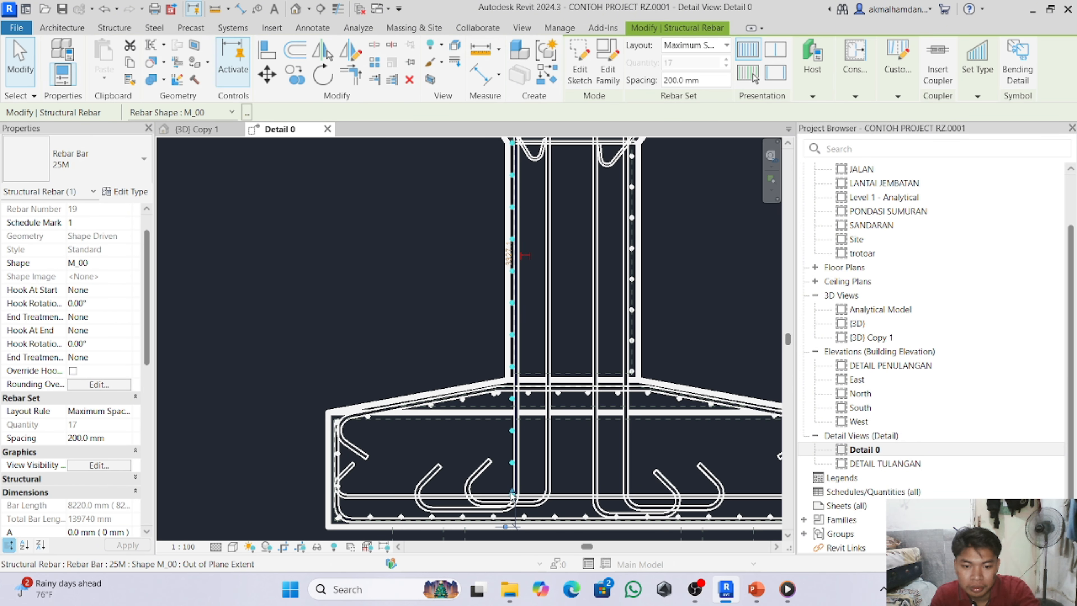
pyautogui.scroll(2, 511, 490)
pyautogui.moveTo(512, 430); pyautogui.dragTo(512, 372)
pyautogui.scroll(-3, 602, 466)
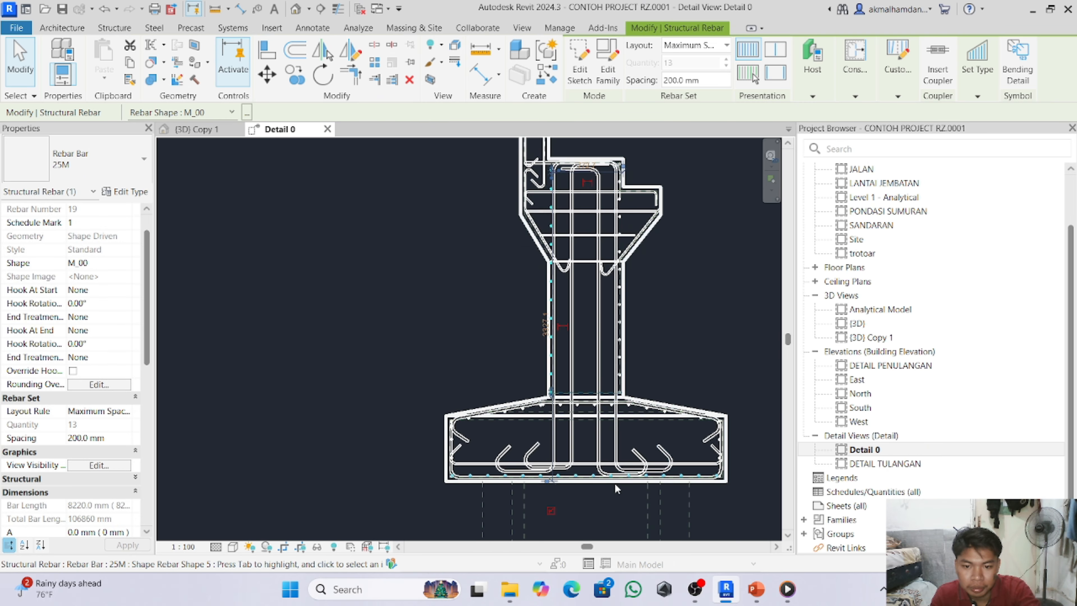
pyautogui.scroll(2, 572, 224)
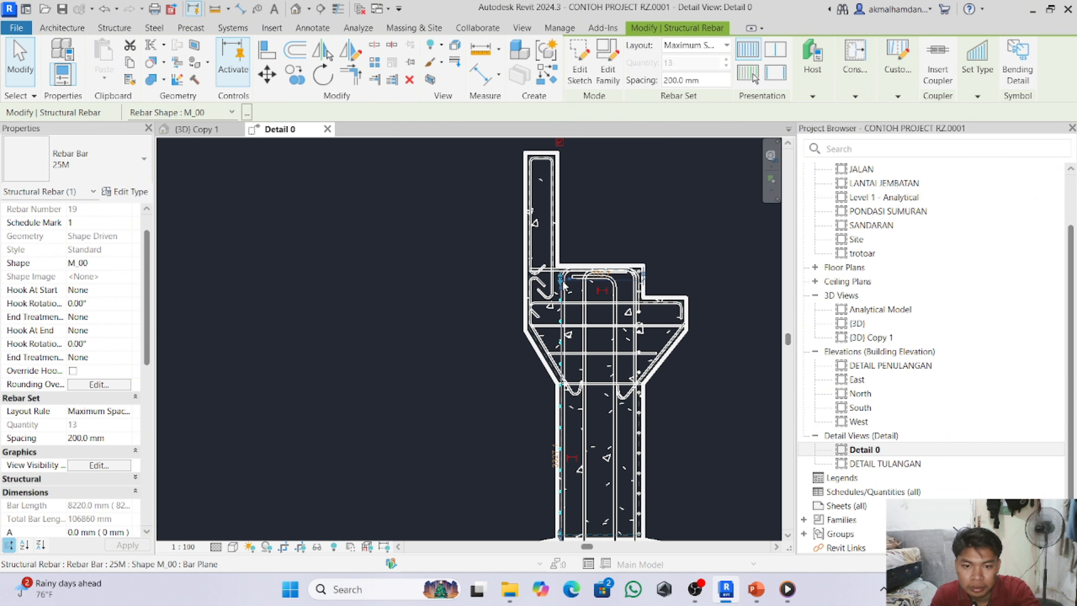
pyautogui.moveTo(560, 279); pyautogui.dragTo(564, 386)
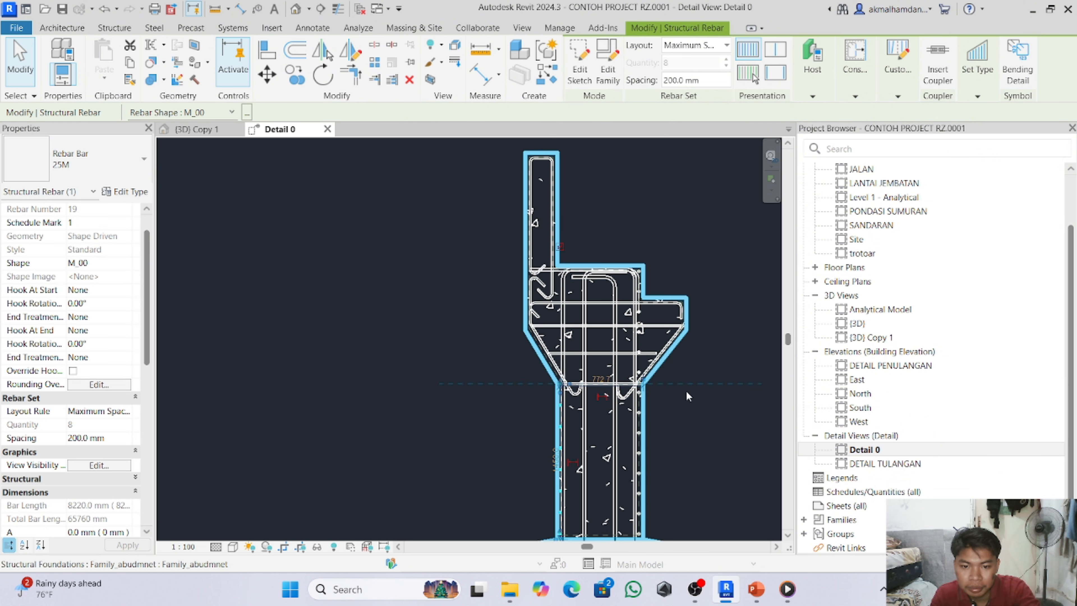
# - Lower the top end of the right-face longitudinal bar set to the flared head's base and bring up the {3D} Copy 1 view
pyautogui.scroll(2, 671, 339)
pyautogui.click(629, 253)
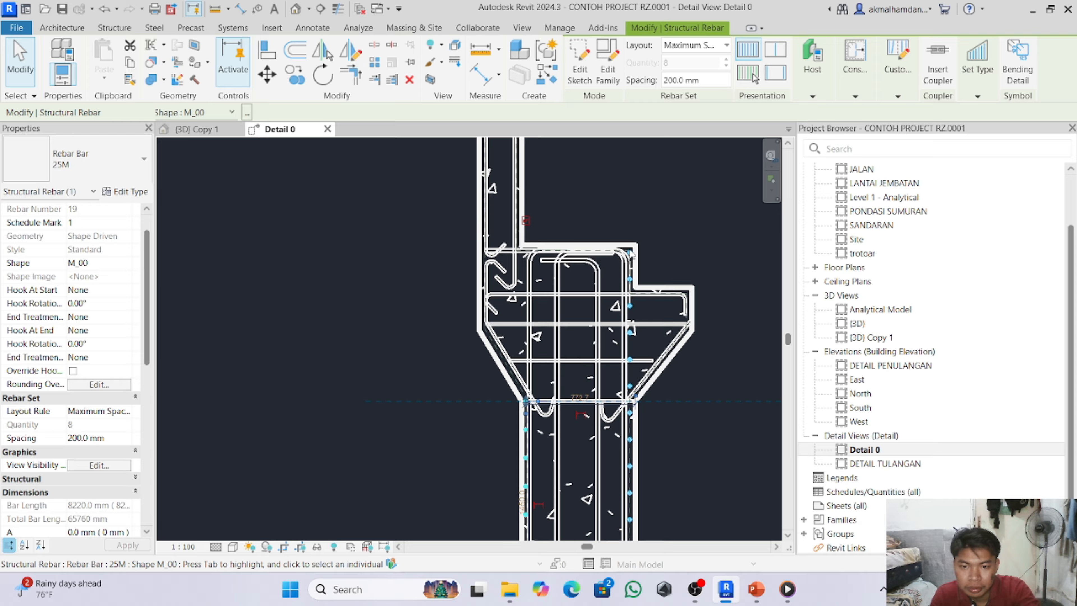
pyautogui.moveTo(631, 262); pyautogui.dragTo(629, 403)
pyautogui.scroll(-2, 642, 233)
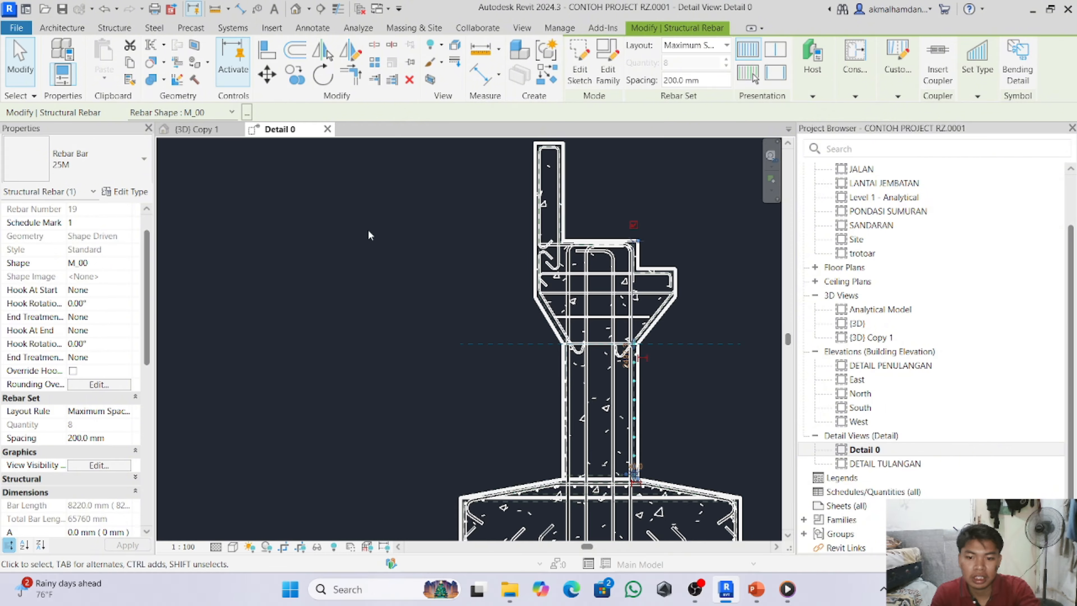
pyautogui.click(196, 132)
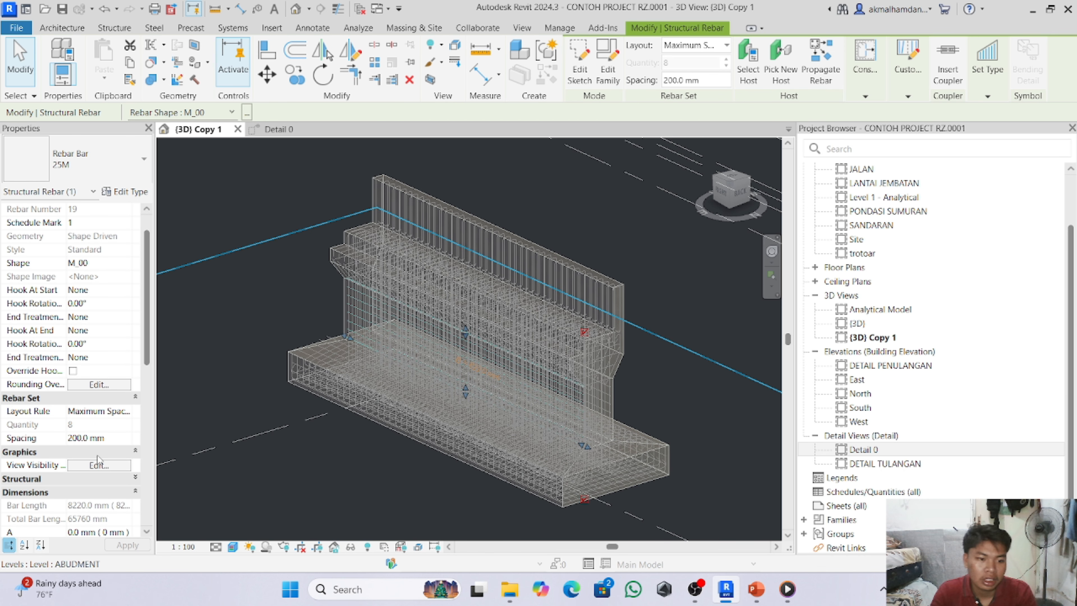
# - Show the right-face longitudinal bar set unobscured in the {3D} Copy 1 view
pyautogui.click(99, 466)
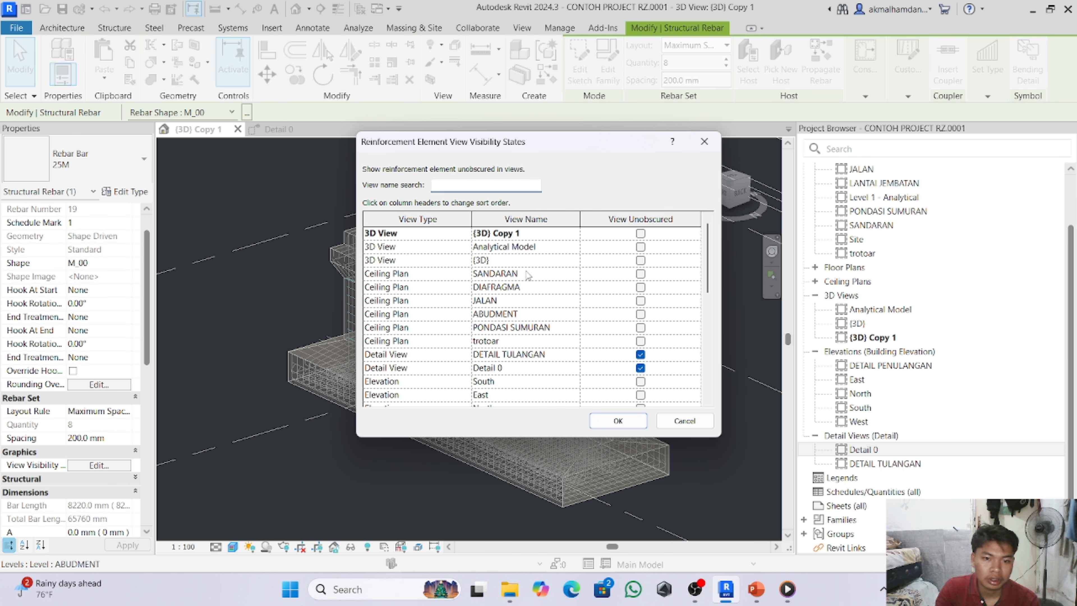
pyautogui.click(640, 234)
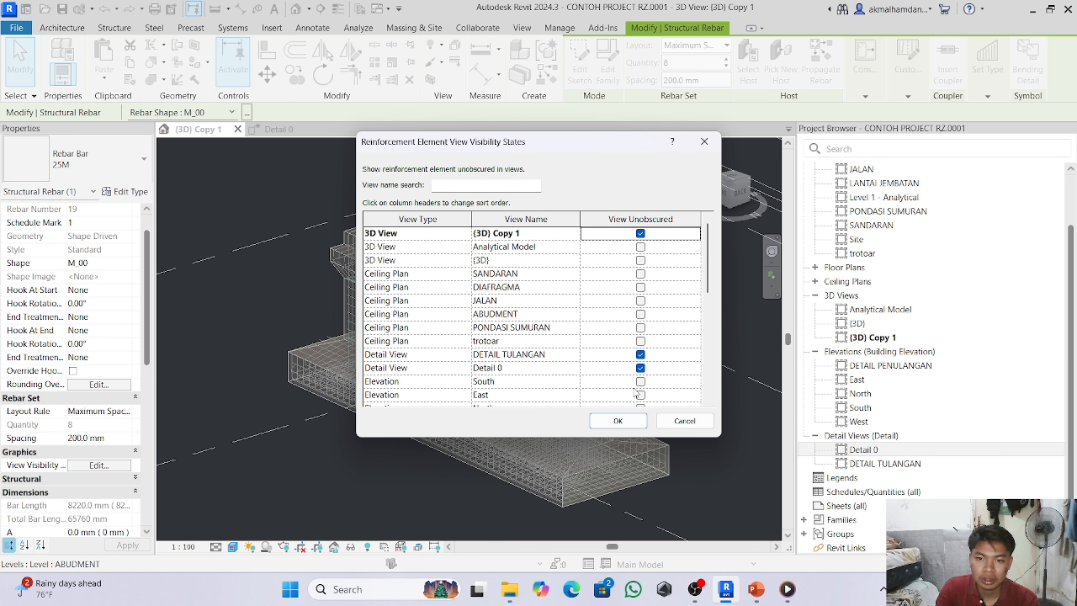
pyautogui.click(622, 423)
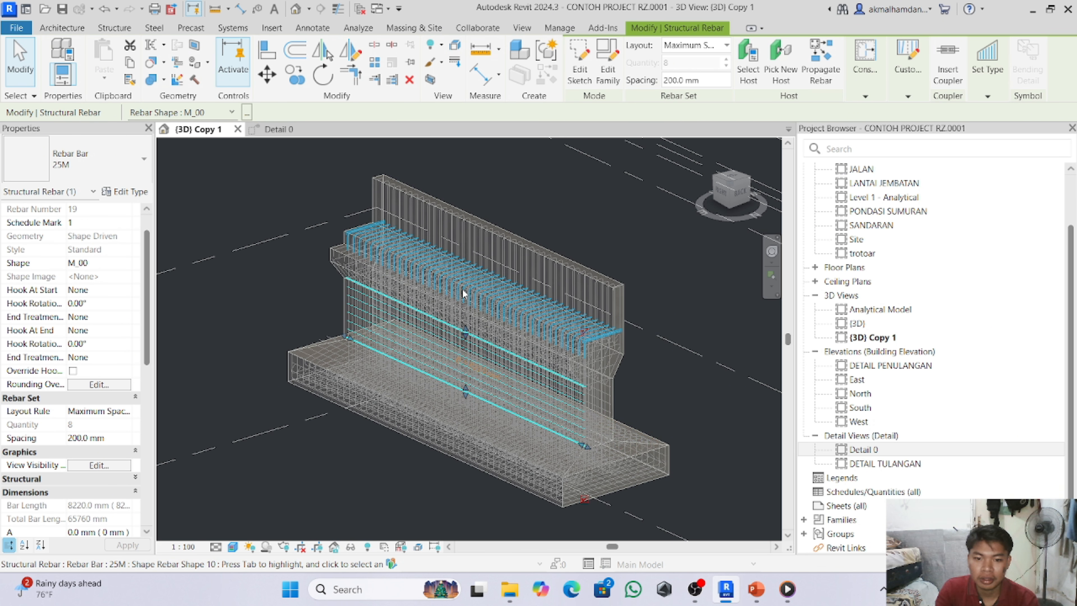
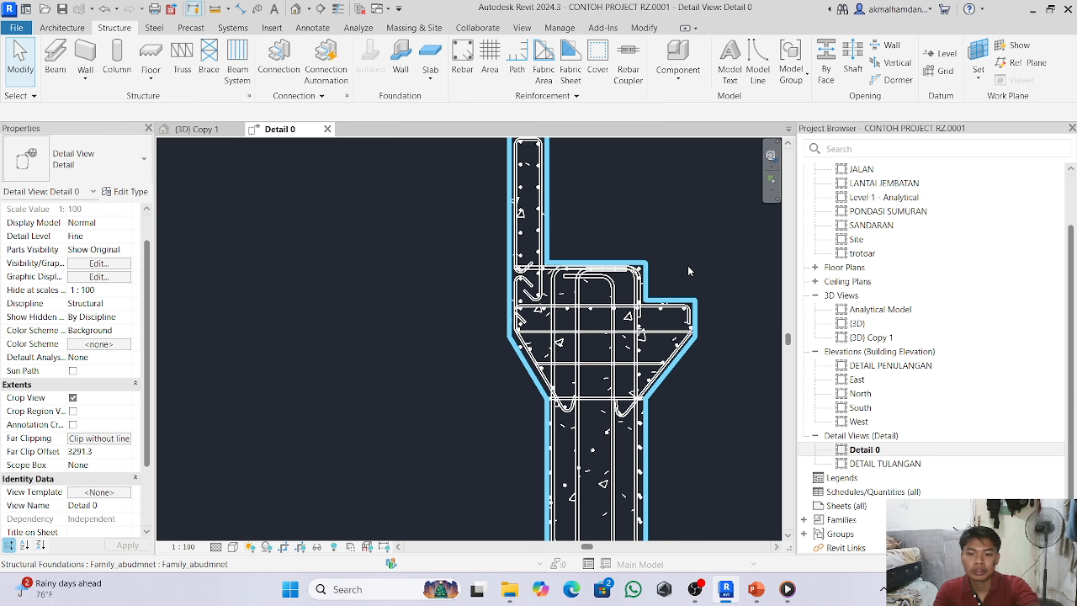
# - Shorten the 25M bar set along the flared head's right slope to end at the column face, and nudge it against the sloping bar
pyautogui.scroll(1, 586, 424)
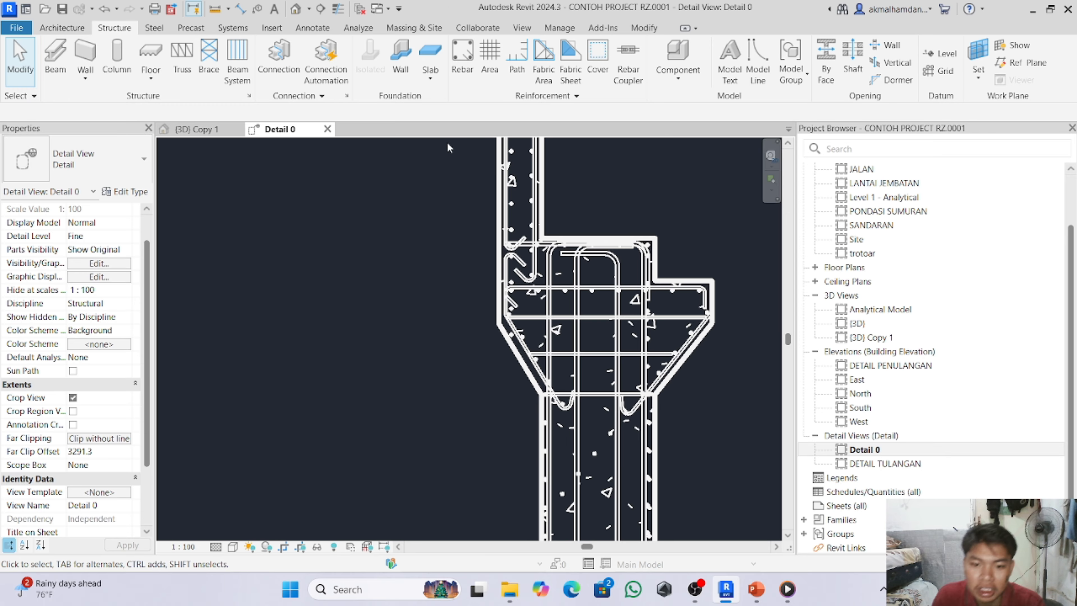
pyautogui.scroll(-3, 498, 375)
pyautogui.scroll(1, 505, 394)
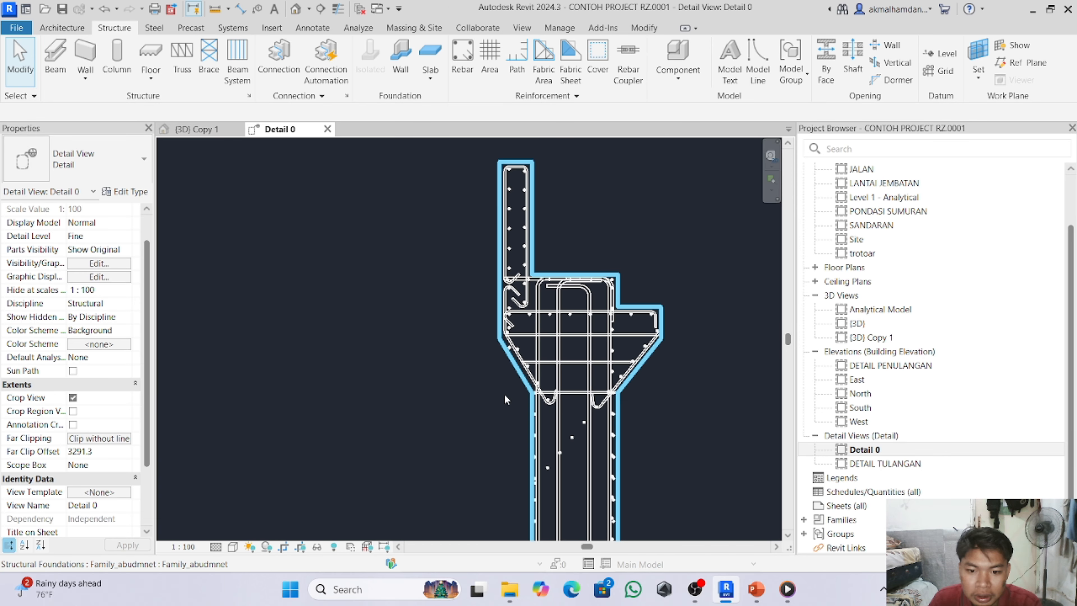
pyautogui.scroll(1, 504, 394)
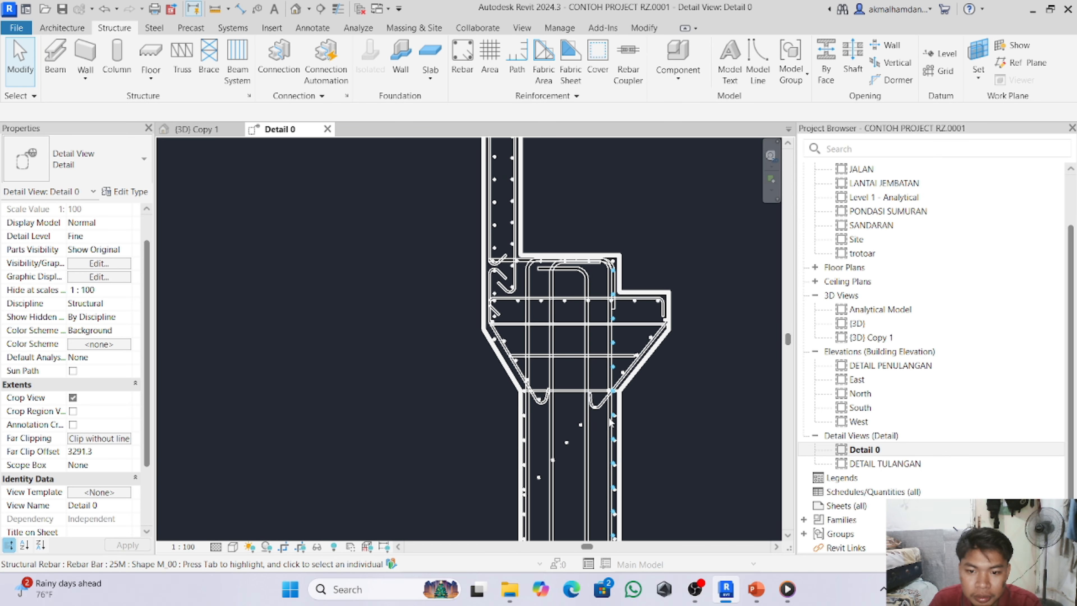
pyautogui.click(538, 485)
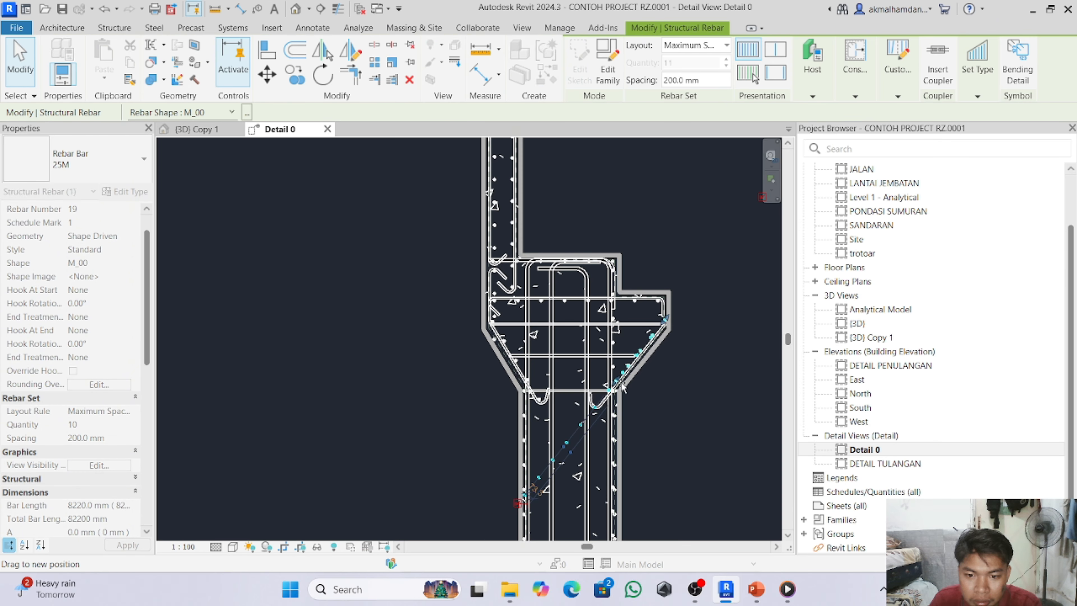
pyautogui.moveTo(618, 401); pyautogui.dragTo(636, 414)
pyautogui.scroll(5, 615, 395)
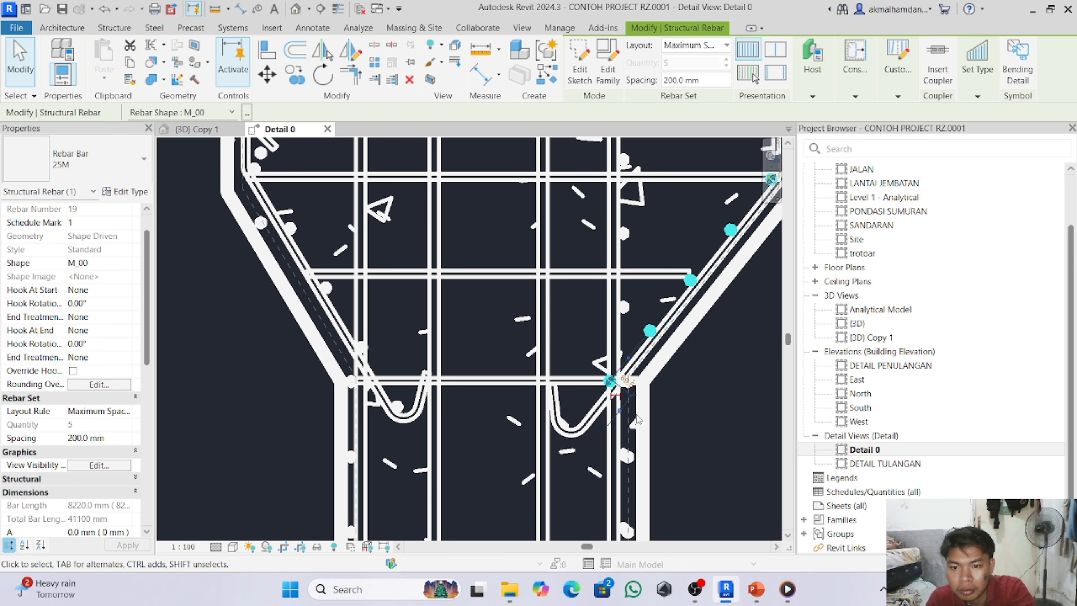
pyautogui.scroll(-3, 636, 414)
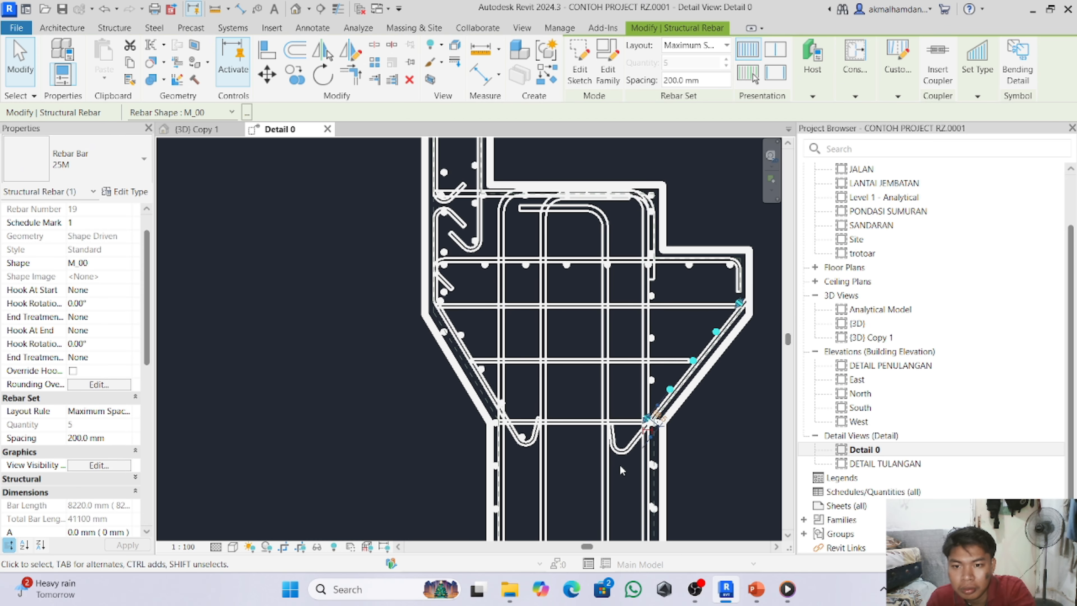
pyautogui.press('Down')
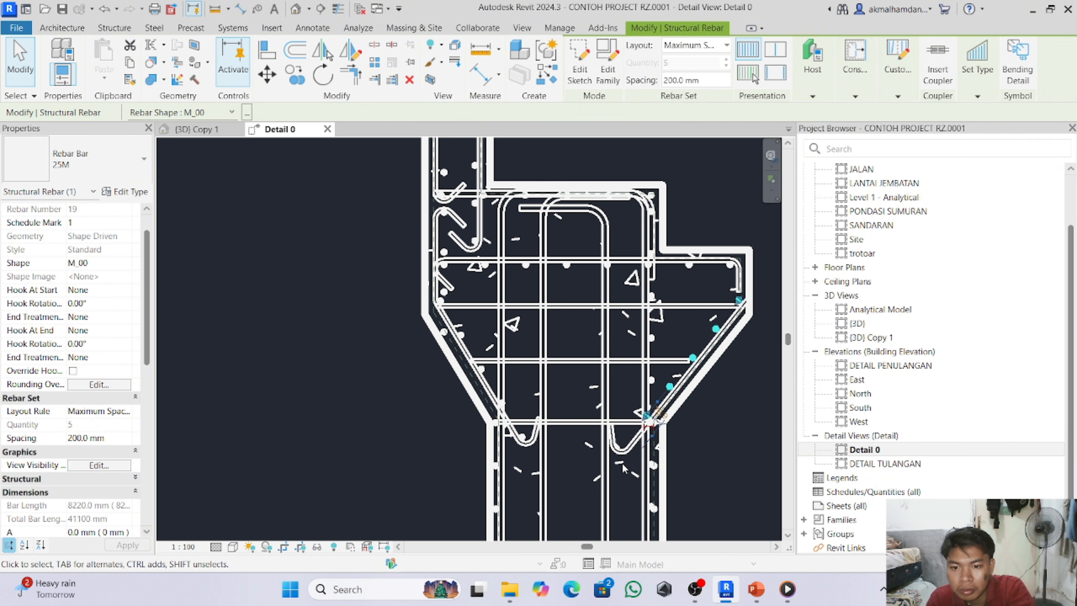
pyautogui.press('Left')
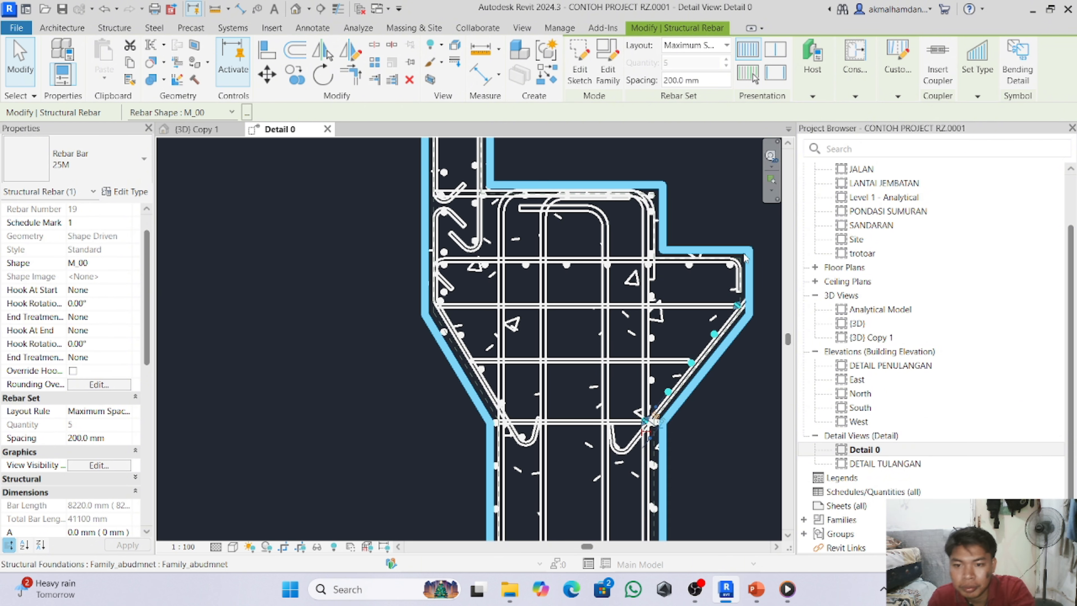
# - Show the right-slope 25M bar set unobscured in the {3D} Copy 1 view
pyautogui.click(197, 129)
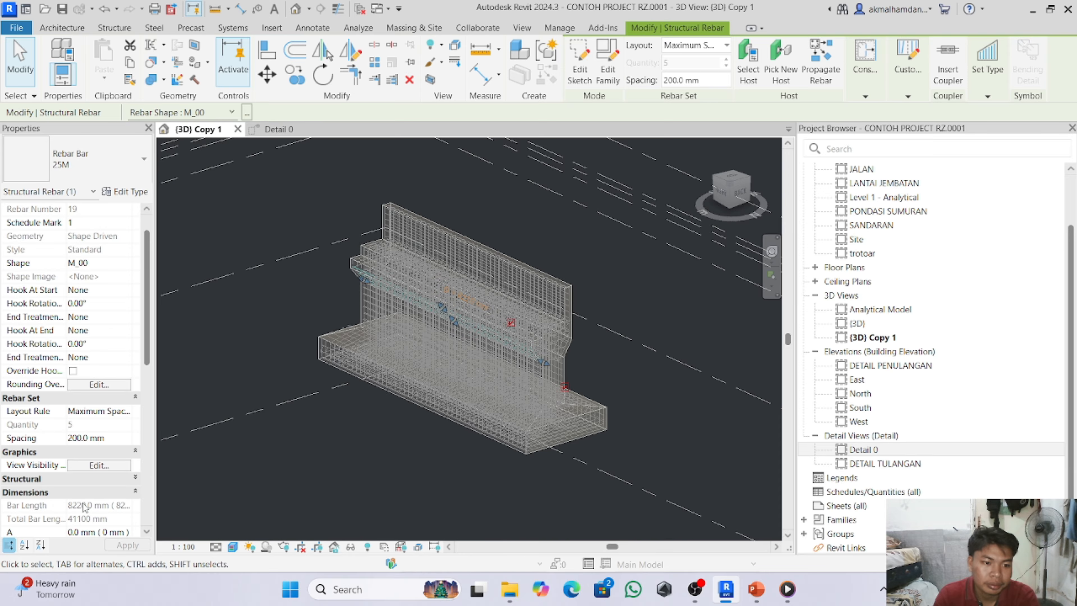
pyautogui.click(99, 465)
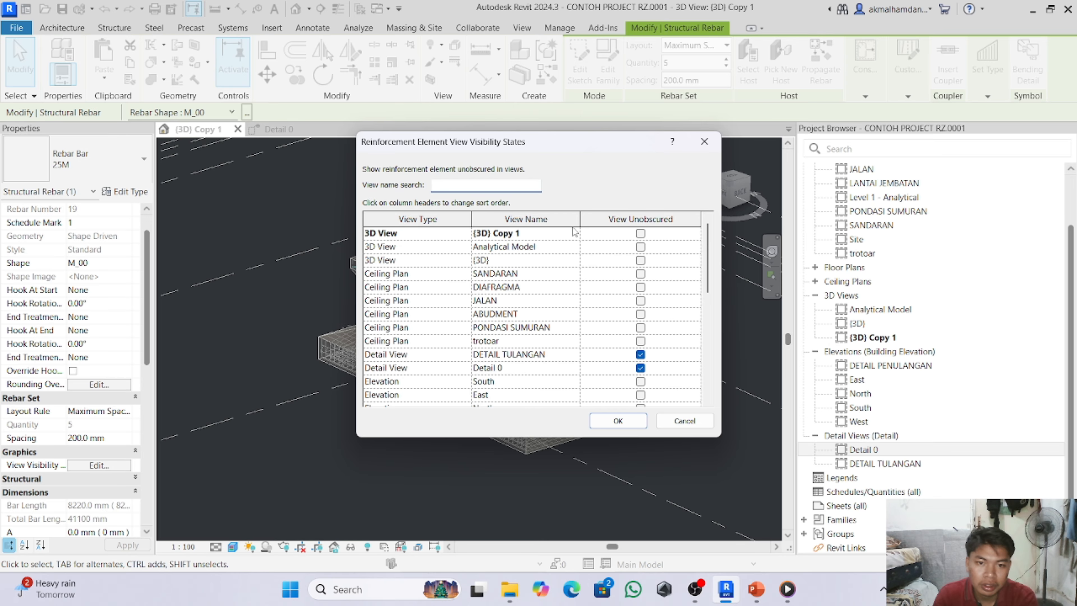
pyautogui.click(641, 237)
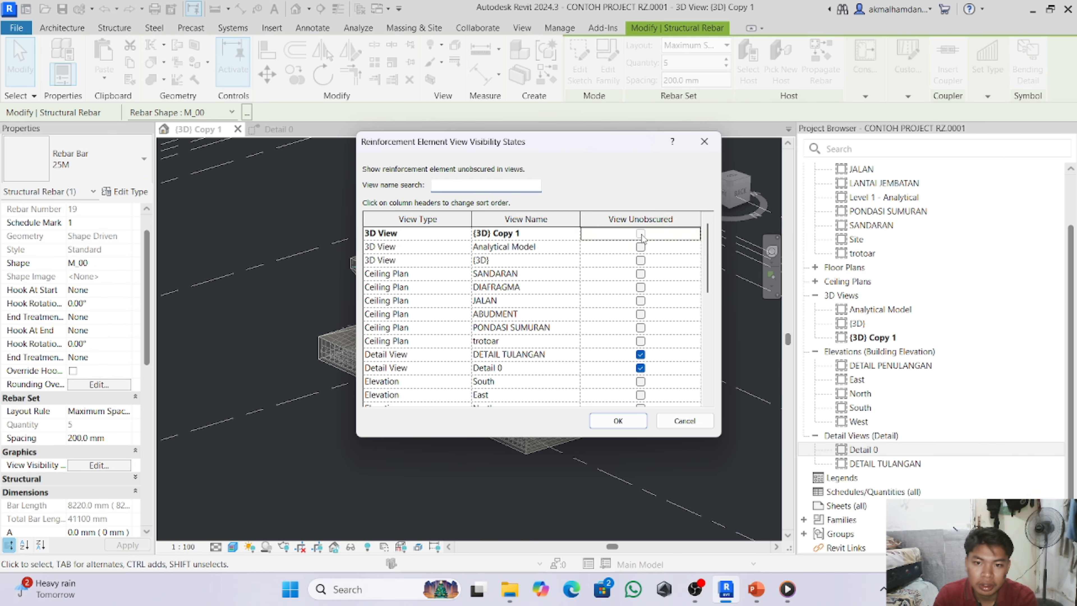
pyautogui.click(627, 426)
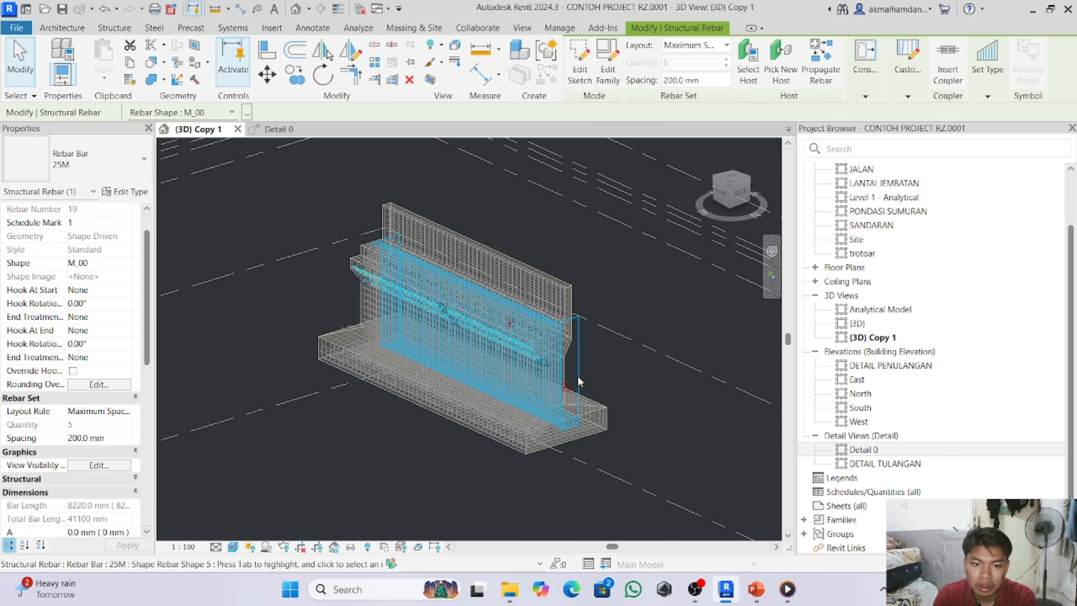
# - In Detail 0, shorten the lower end of the left-slope 25M bar set to the flared head's base and align it along the hooked sloping bar
pyautogui.click(276, 130)
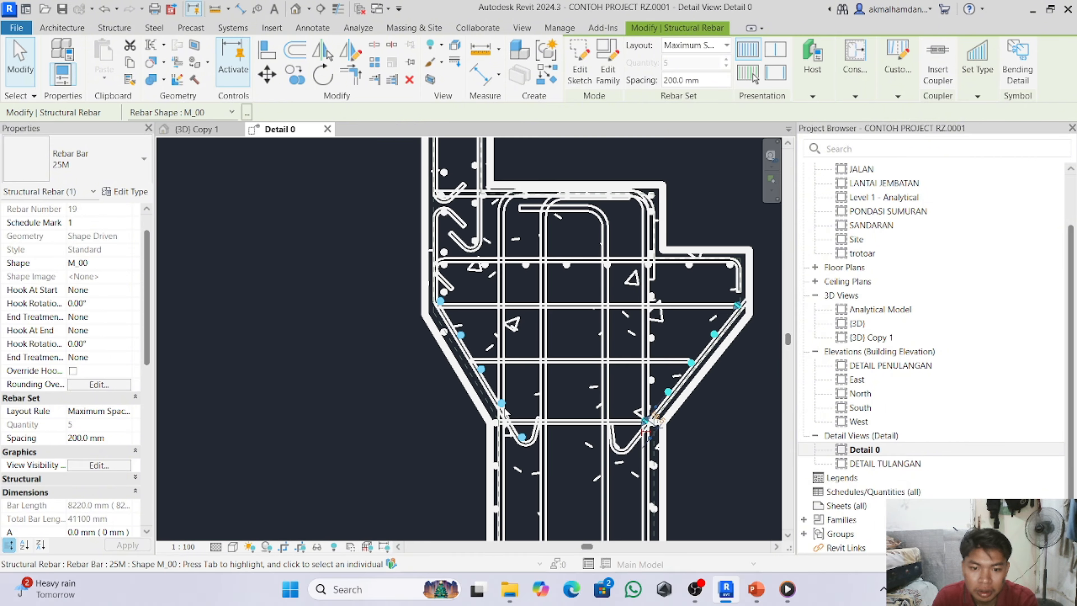
pyautogui.moveTo(653, 420); pyautogui.dragTo(511, 436)
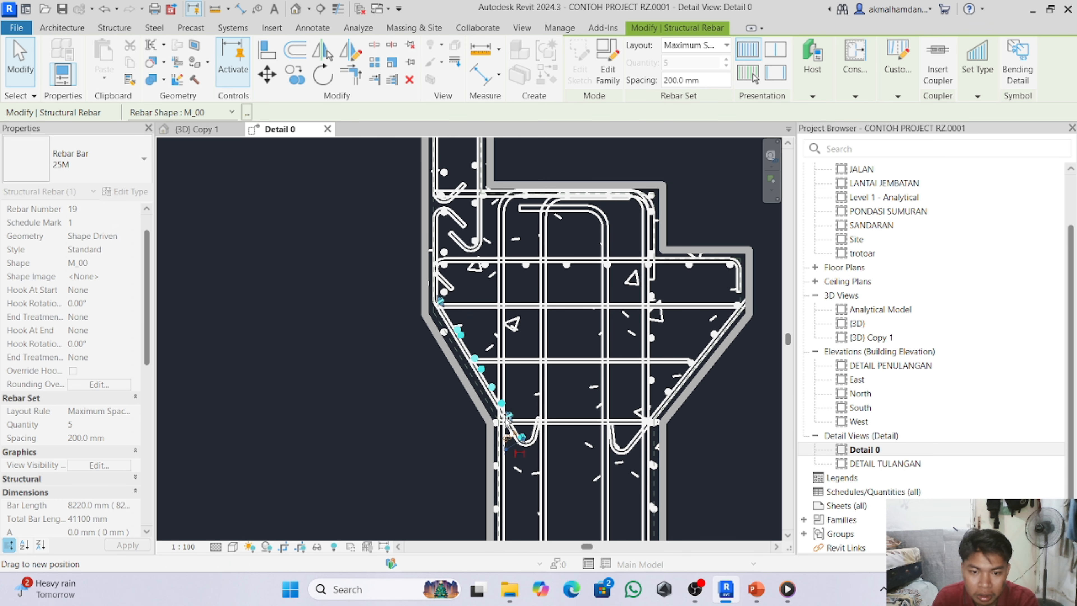
pyautogui.moveTo(511, 436); pyautogui.dragTo(509, 437)
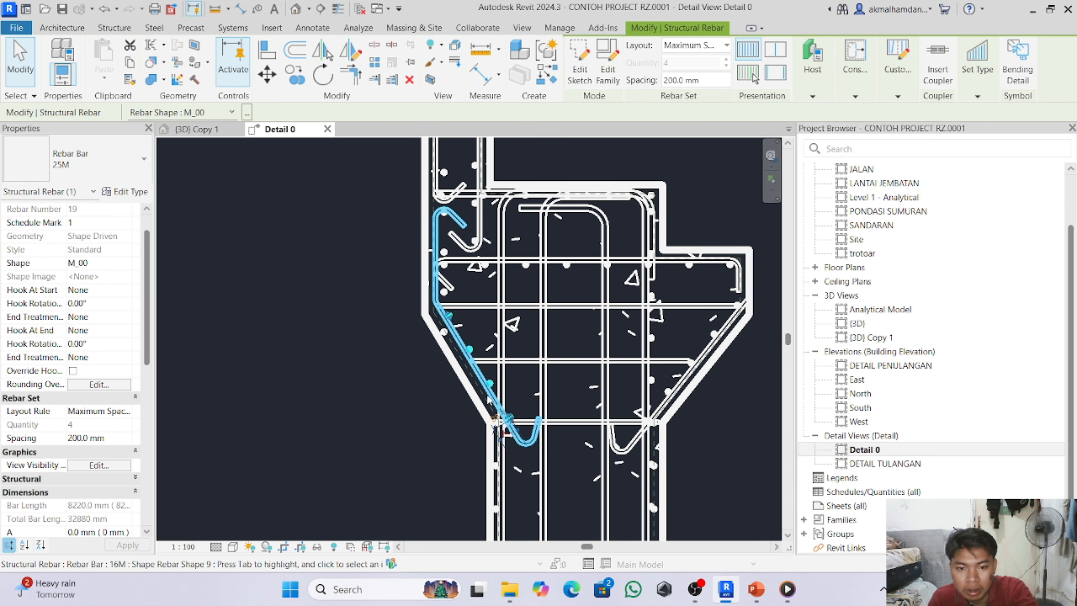
pyautogui.moveTo(508, 416); pyautogui.dragTo(482, 414)
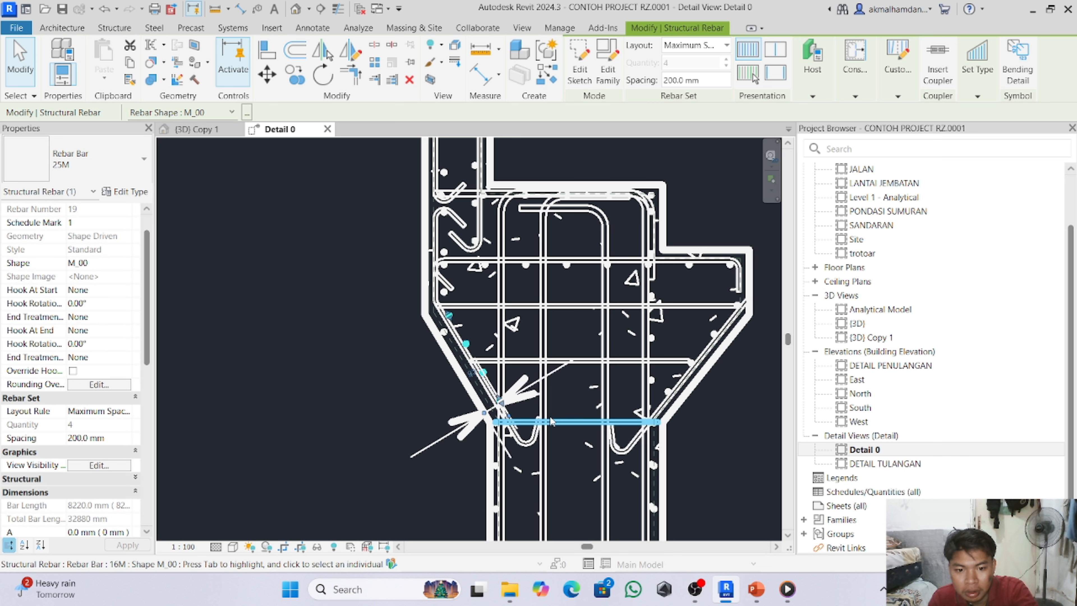
pyautogui.press('Escape')
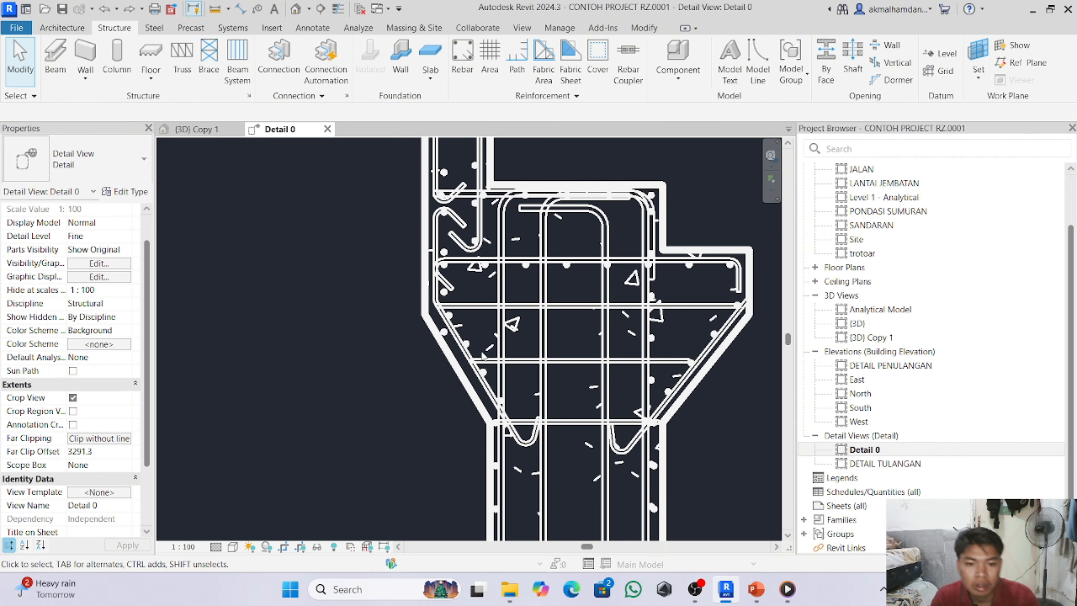
# - Raise the lower end of the left vertical face's longitudinal bar set to where the flared head's slope begins
pyautogui.click(448, 338)
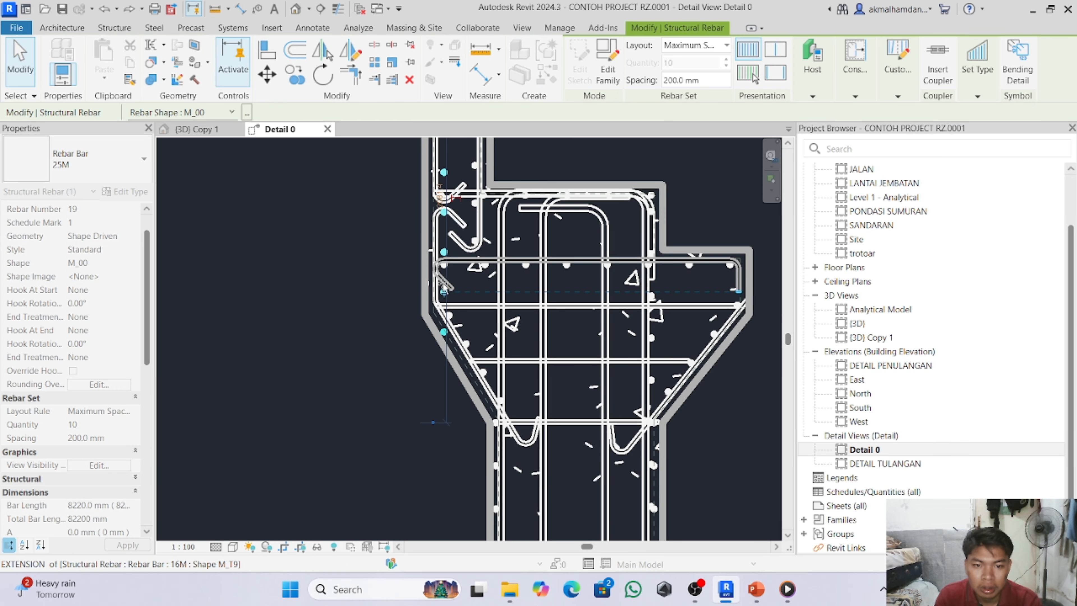
pyautogui.moveTo(444, 280); pyautogui.dragTo(444, 280)
# - Try nudging the left-slope 25M bar set farther inward from the hooked sloping bar
pyautogui.click(450, 317)
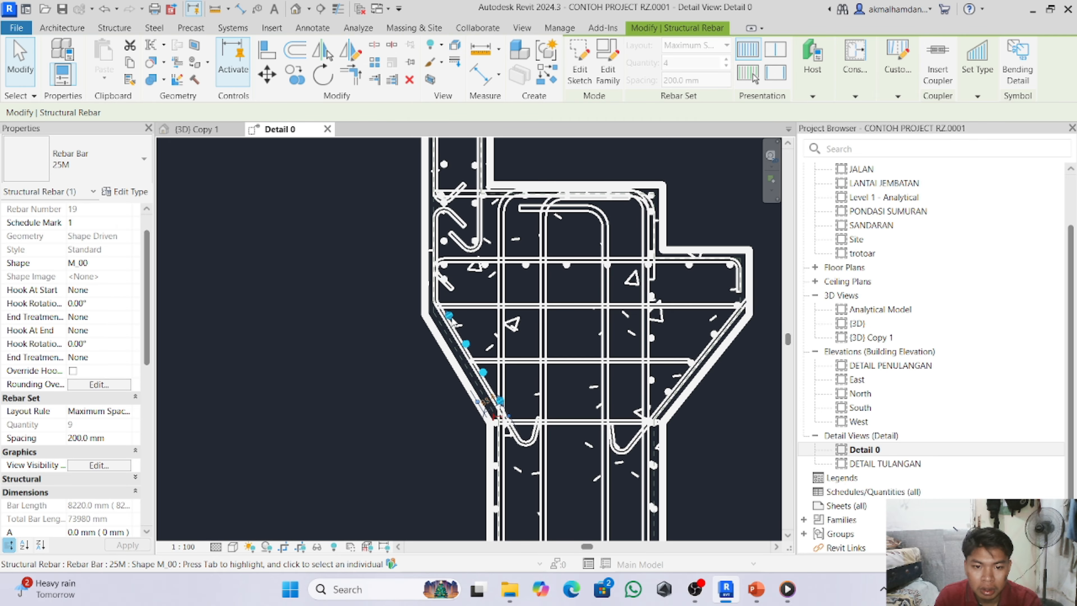
pyautogui.scroll(4, 504, 398)
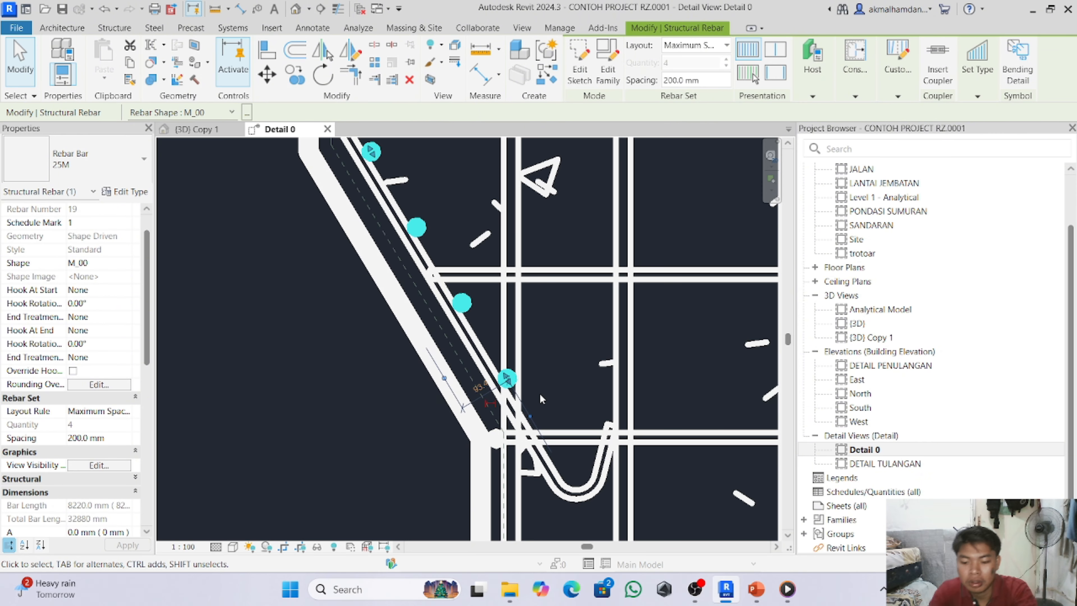
pyautogui.press('Right')
pyautogui.press('Down')
pyautogui.press('Right')
pyautogui.press('Right')
pyautogui.press('Right')
pyautogui.press('Right')
pyautogui.press('Right')
pyautogui.press('Right')
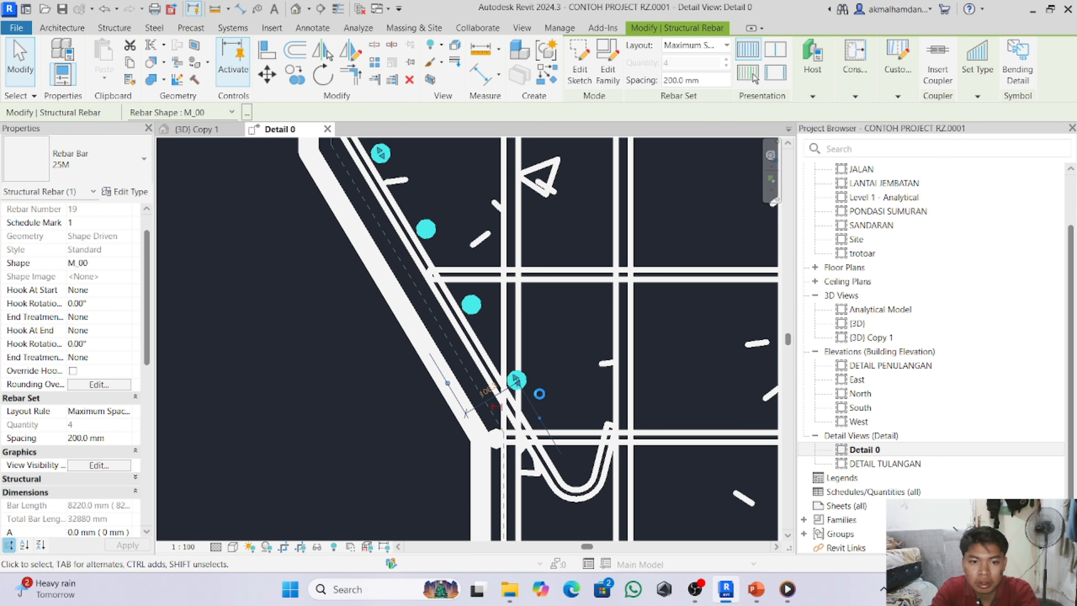
pyautogui.press('Left')
pyautogui.press('Left')
pyautogui.press('Left')
pyautogui.press('Left')
pyautogui.press('Up')
pyautogui.press('Up')
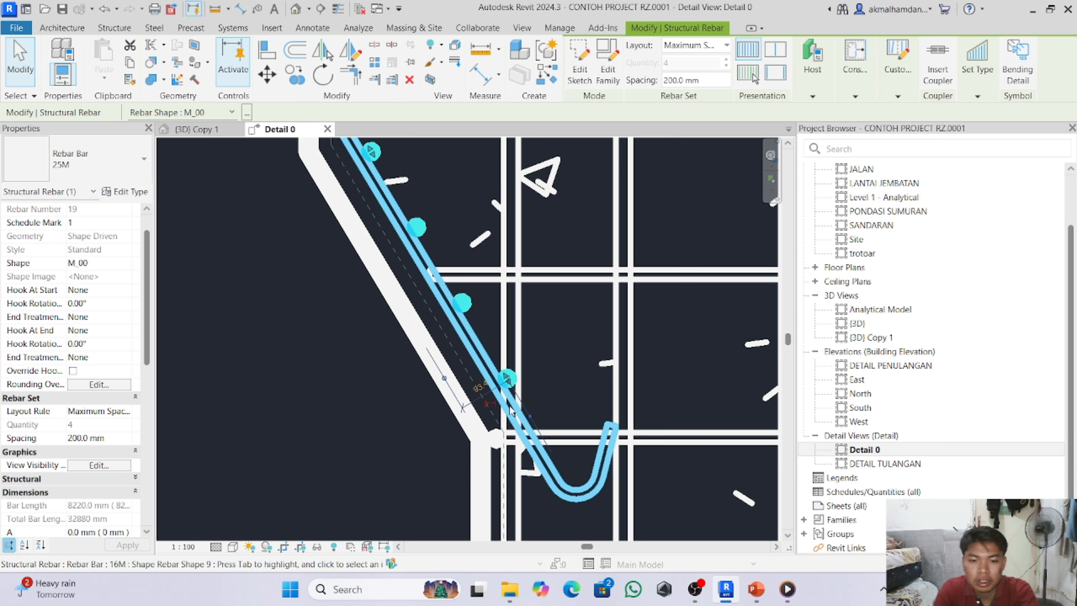
# - Shorten the horizontal row of 25M bars under the flared head's top bar so it spans only the right ledge
pyautogui.scroll(-2, 508, 410)
pyautogui.scroll(-2, 509, 409)
pyautogui.scroll(2, 452, 270)
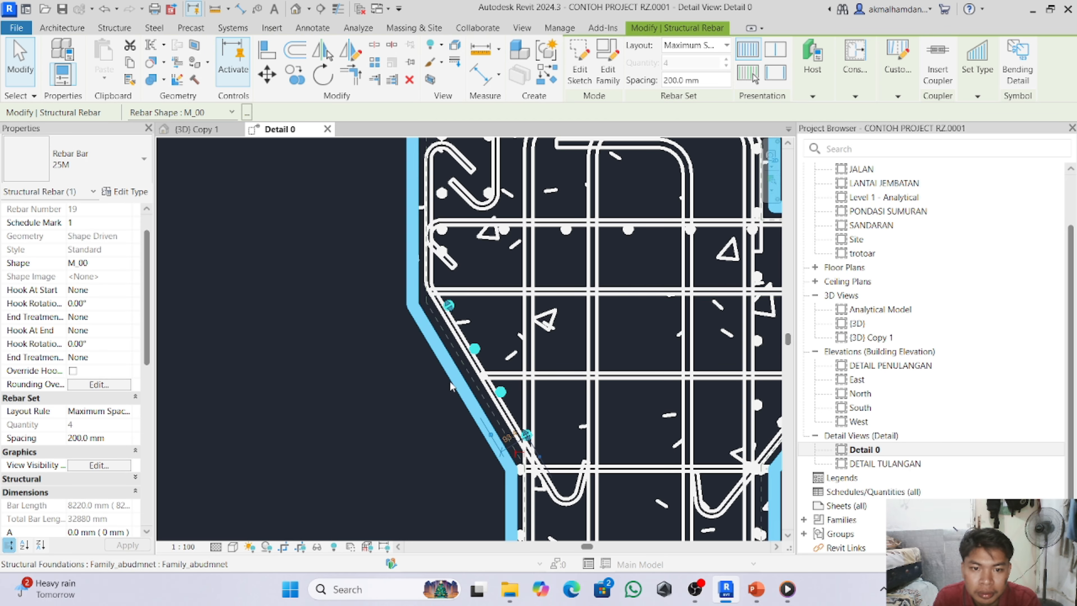
pyautogui.scroll(-1, 449, 390)
pyautogui.click(445, 268)
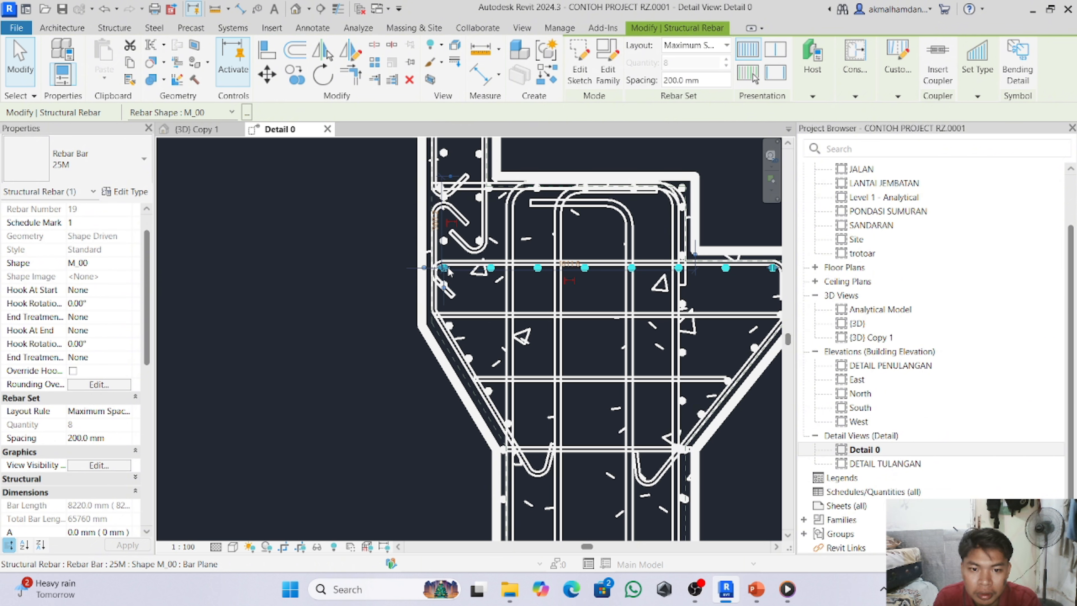
pyautogui.moveTo(448, 271); pyautogui.dragTo(698, 275)
pyautogui.scroll(-1, 516, 284)
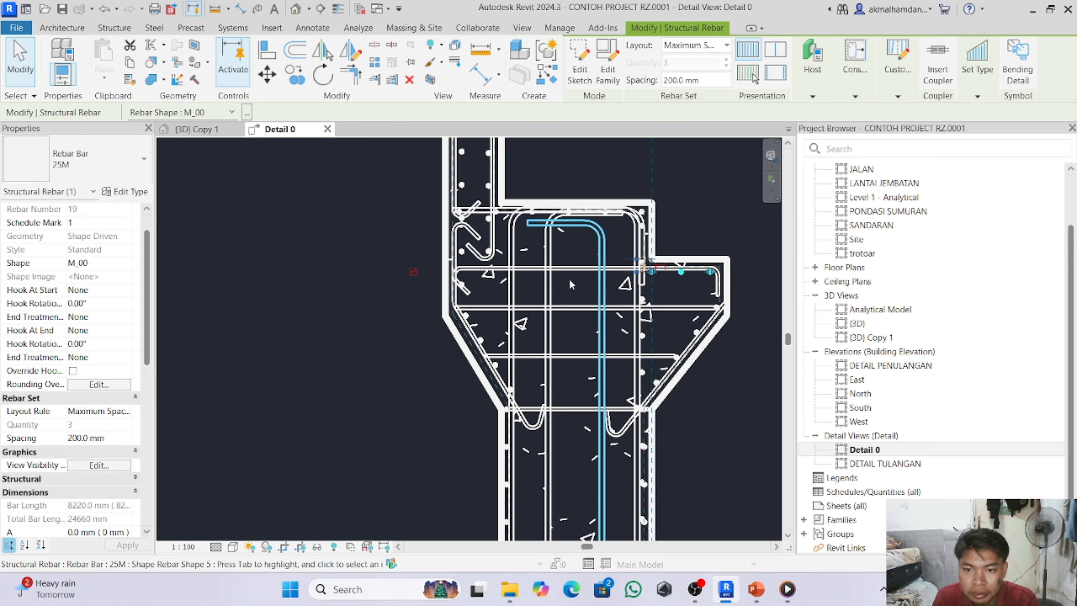
# - Show the ledge's 25M bar set unobscured in the {3D} Copy 1 view
pyautogui.click(200, 134)
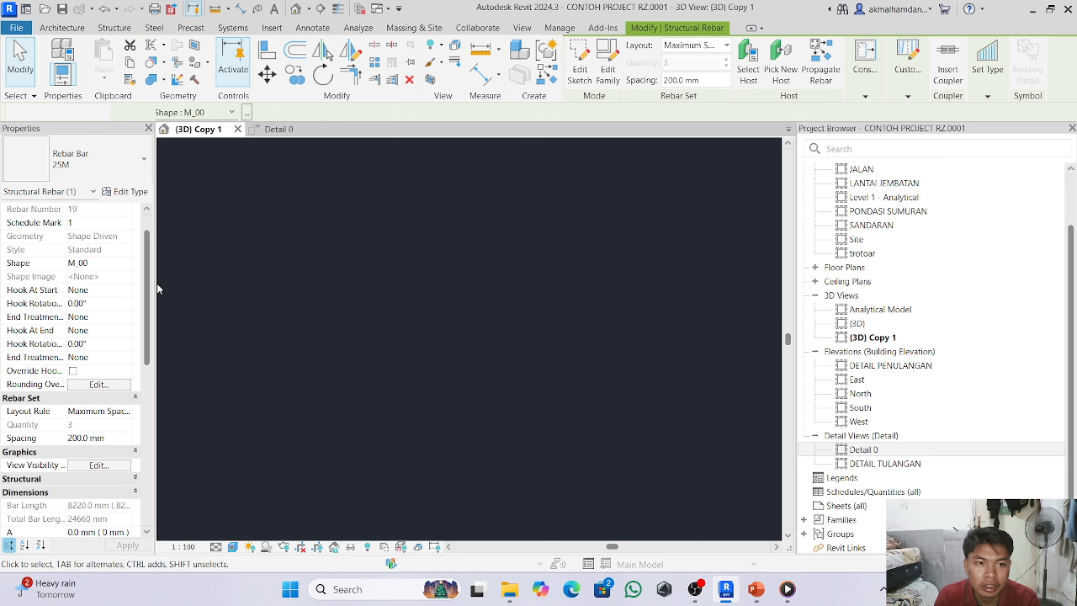
pyautogui.click(111, 467)
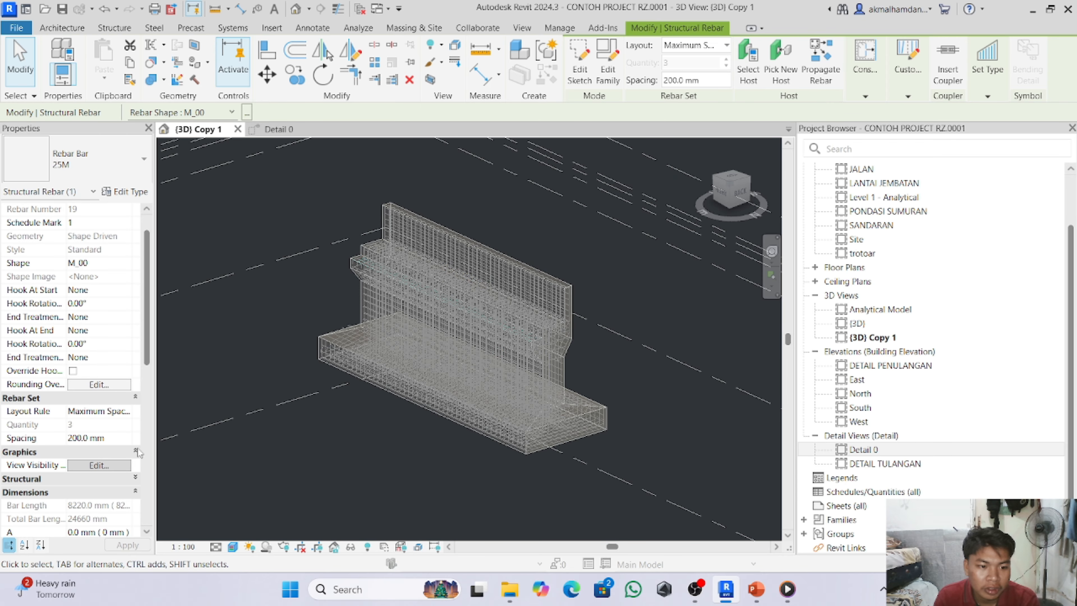
pyautogui.click(640, 233)
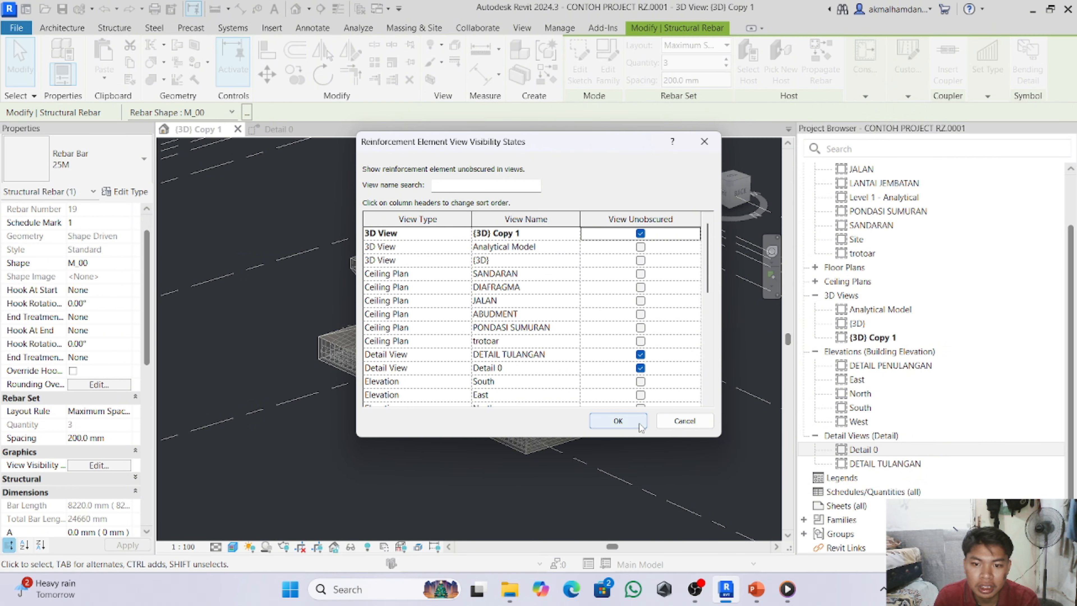
pyautogui.click(618, 421)
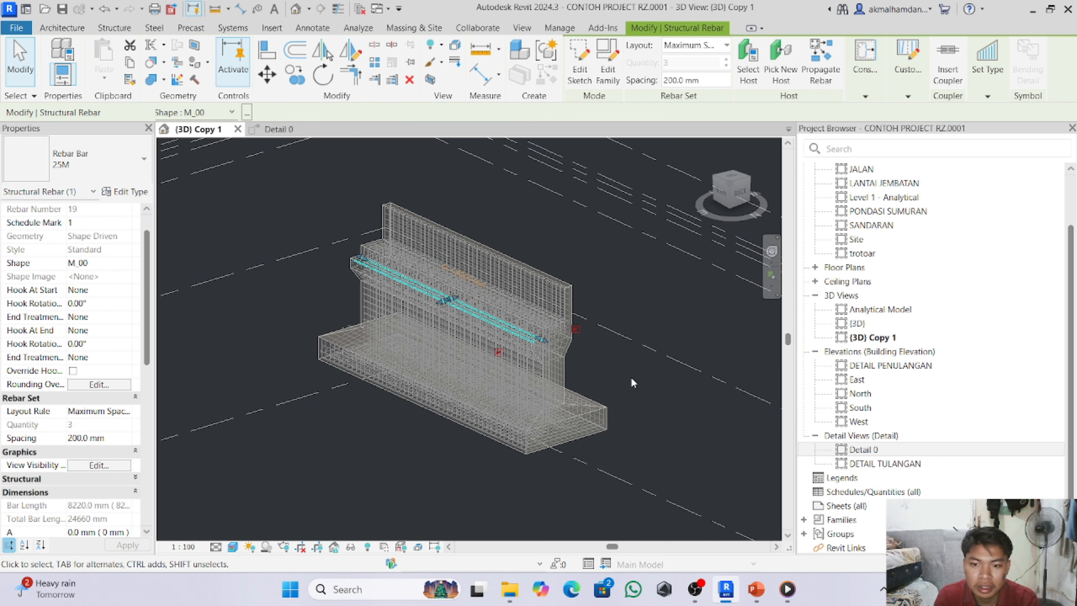
# - Show the flared head's left-slope 25M bar set unobscured in the {3D} Copy 1 view
pyautogui.click(278, 129)
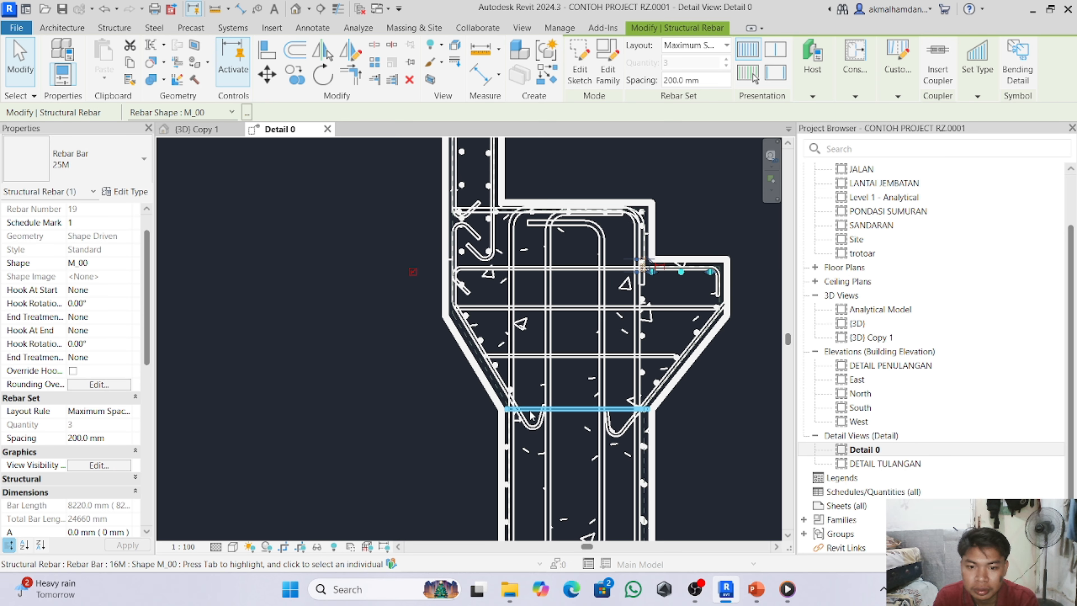
pyautogui.click(509, 390)
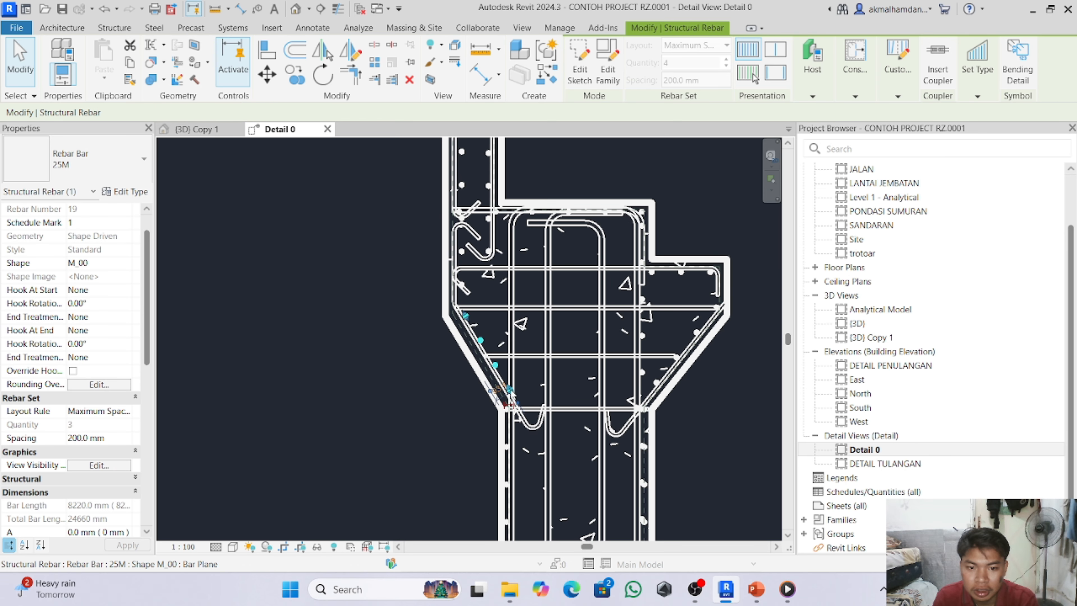
pyautogui.click(212, 130)
pyautogui.click(99, 465)
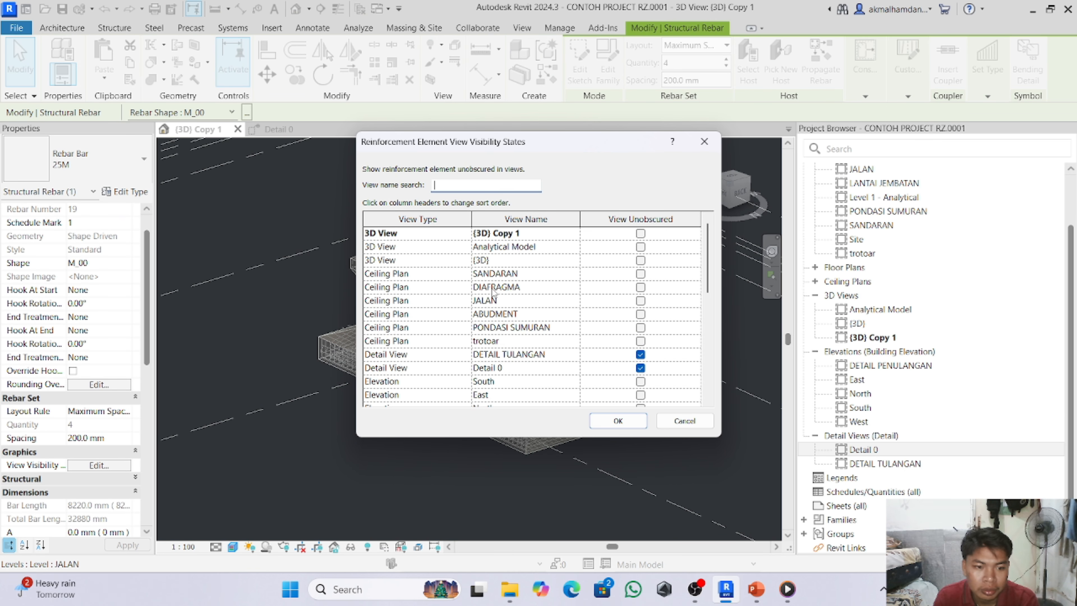
pyautogui.click(641, 234)
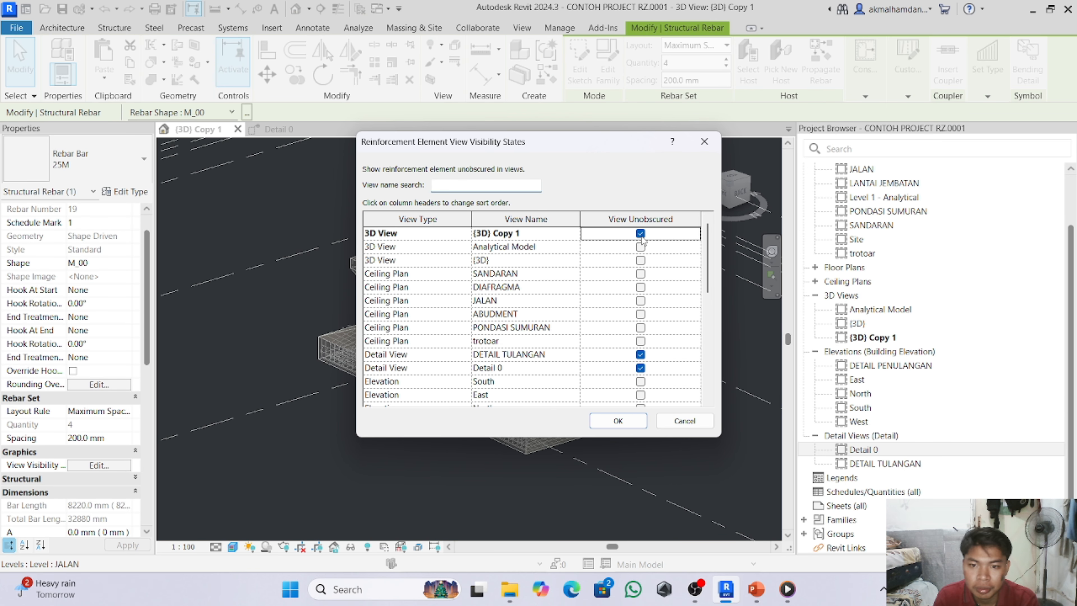
pyautogui.click(617, 421)
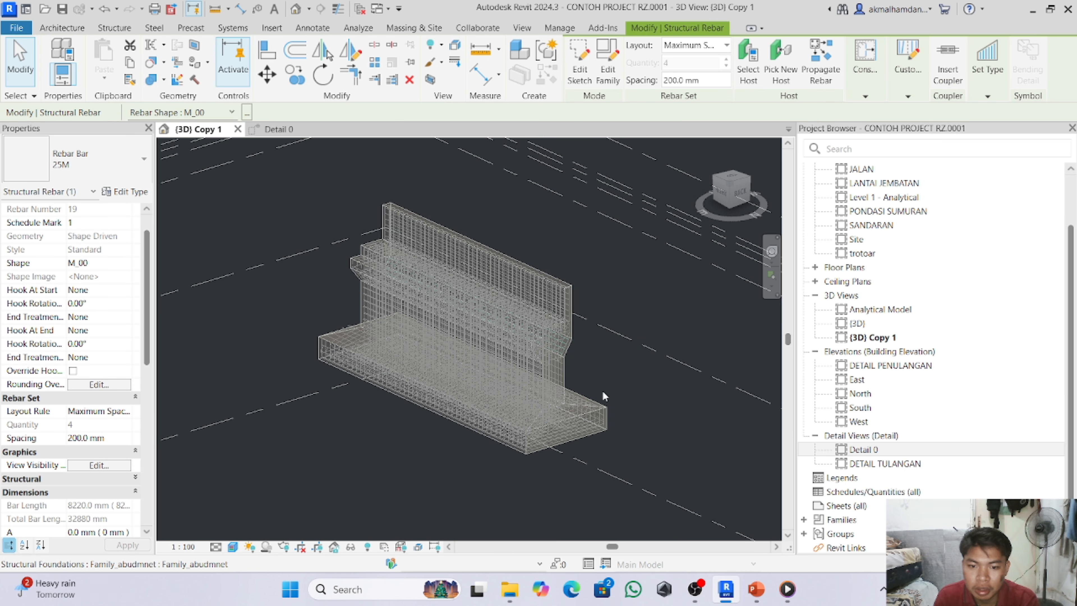
# - Show the longitudinal 25M bar set along the narrow upper wall's right face unobscured in the {3D} Copy 1 view
pyautogui.click(280, 130)
pyautogui.scroll(-2, 460, 324)
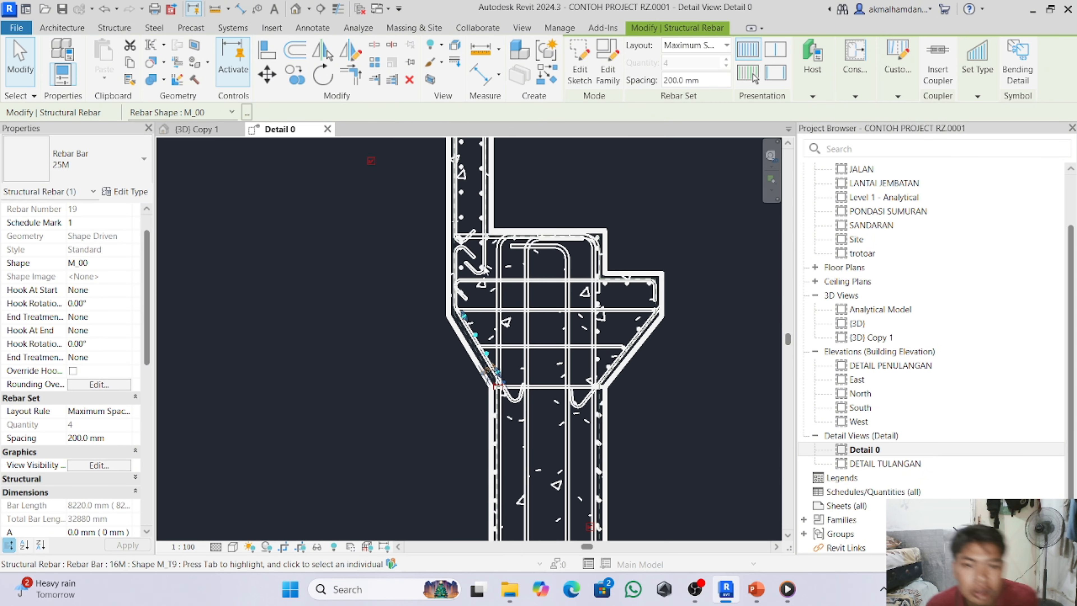
pyautogui.scroll(1, 458, 312)
pyautogui.scroll(-1, 457, 314)
pyautogui.scroll(1, 475, 292)
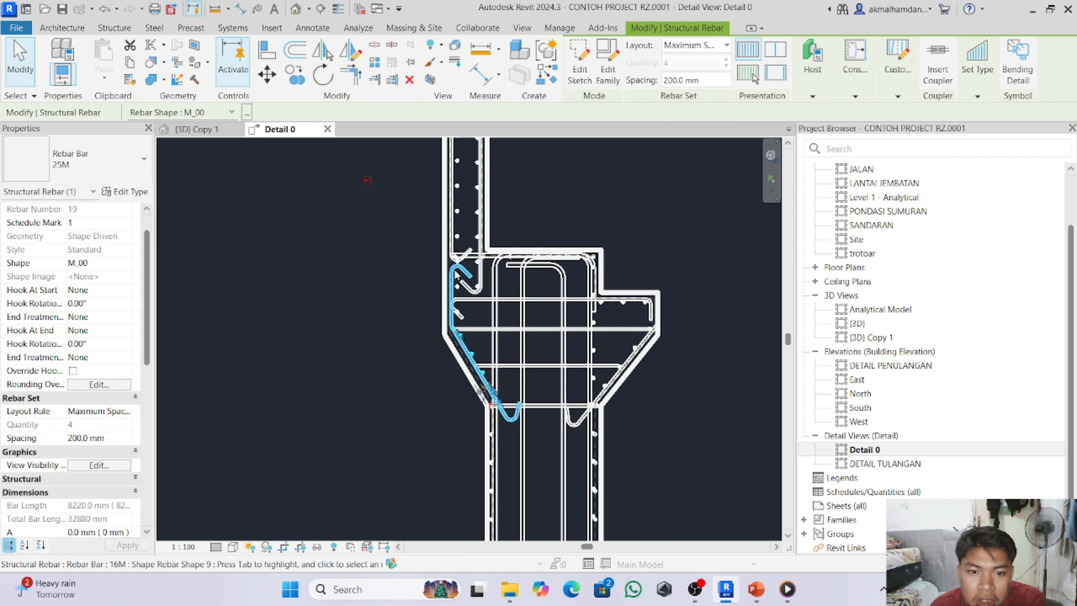
pyautogui.click(482, 287)
pyautogui.moveTo(482, 288); pyautogui.dragTo(485, 247)
pyautogui.scroll(-3, 533, 349)
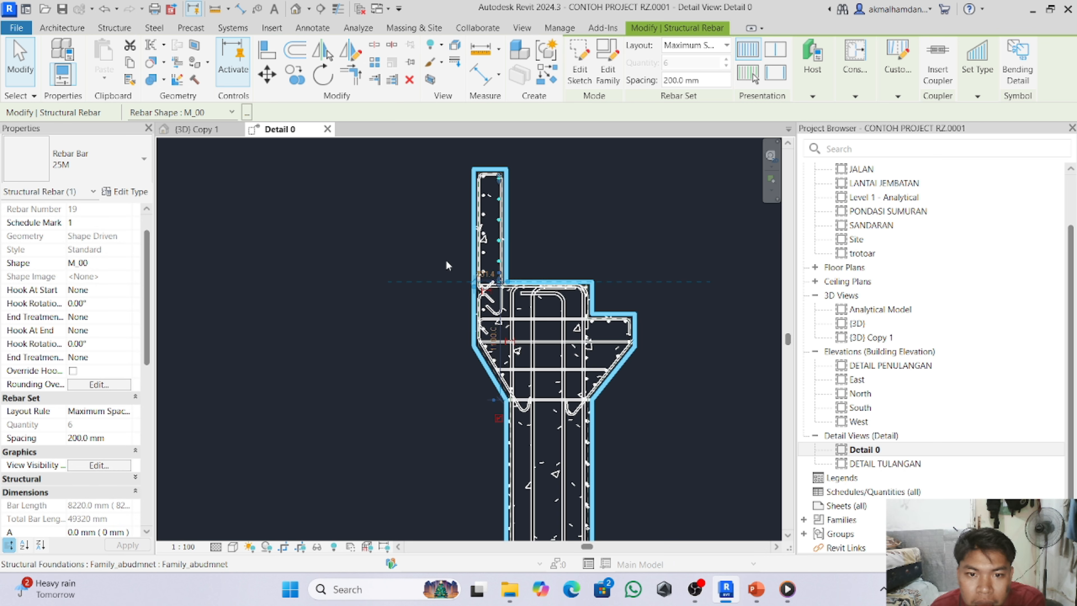
pyautogui.click(197, 129)
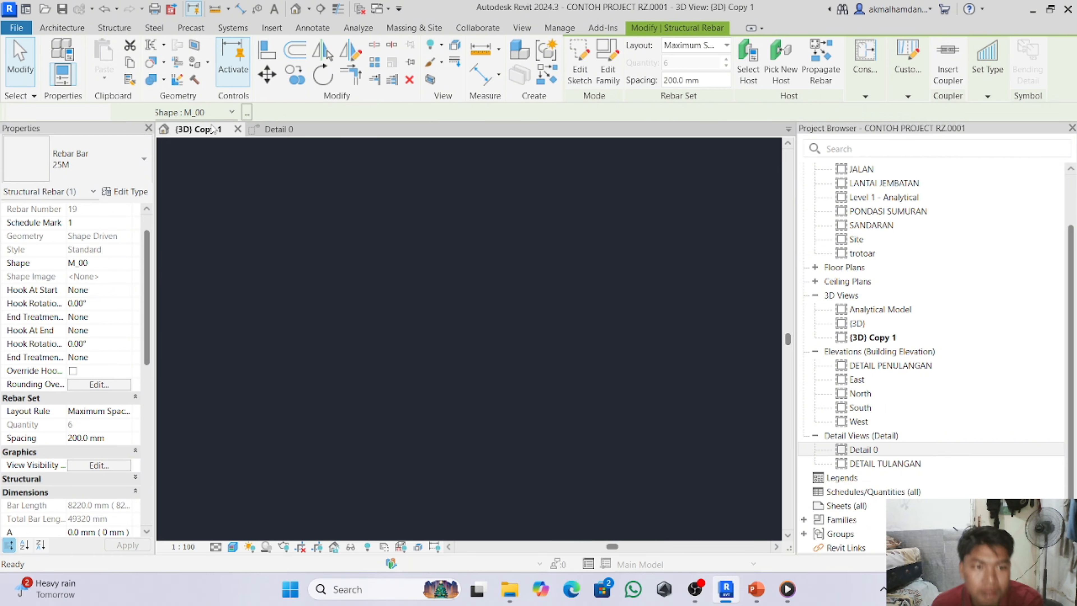
pyautogui.click(99, 466)
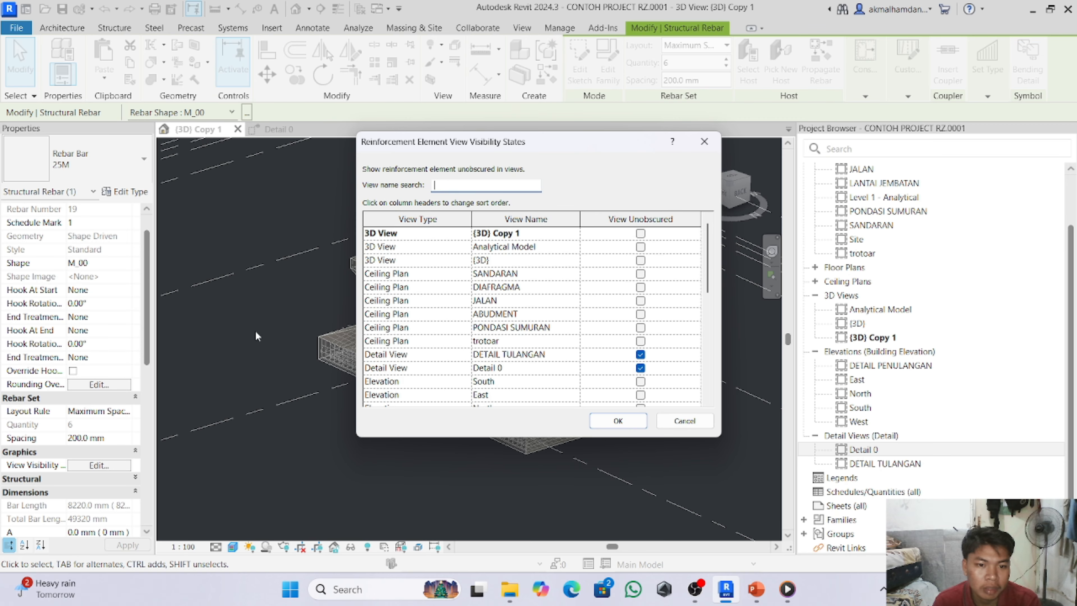
pyautogui.click(640, 234)
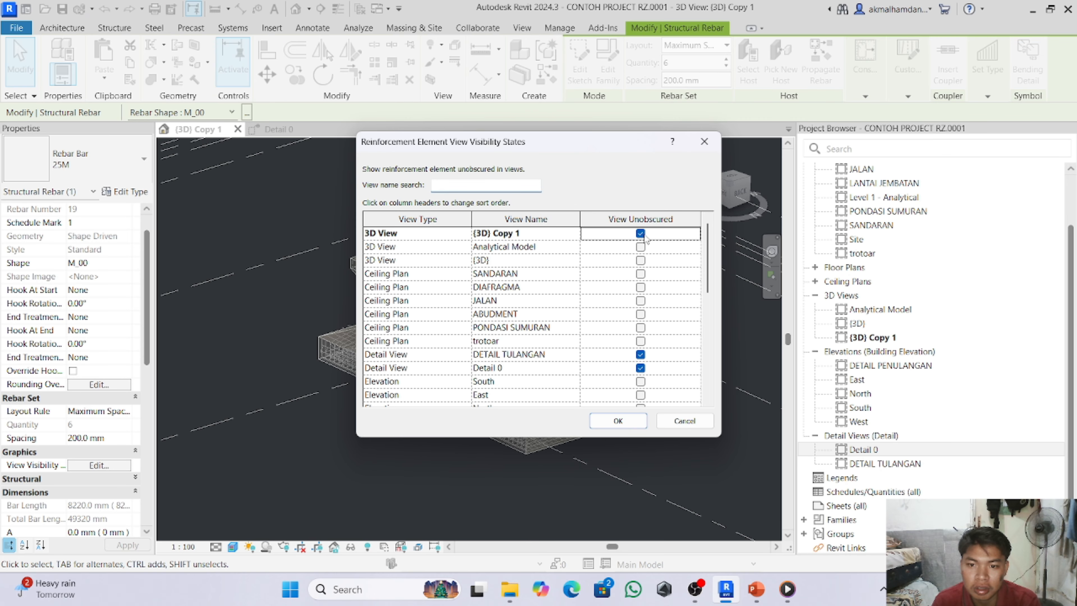
pyautogui.click(616, 422)
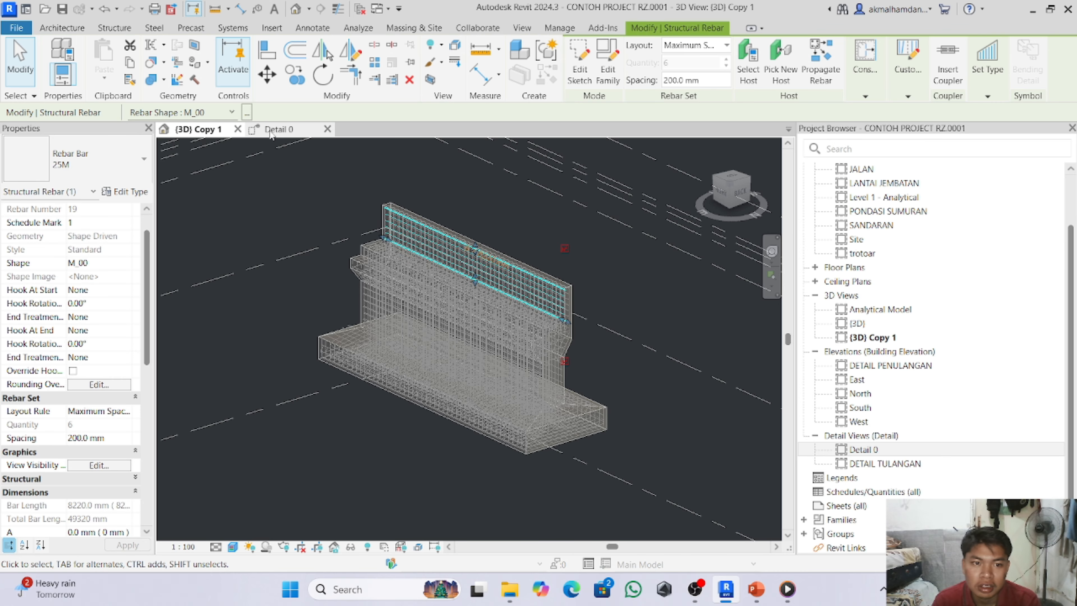
# - Show the longitudinal 25M bar set along the narrow upper wall's left face unobscured in the {3D} Copy 1 view
pyautogui.click(279, 130)
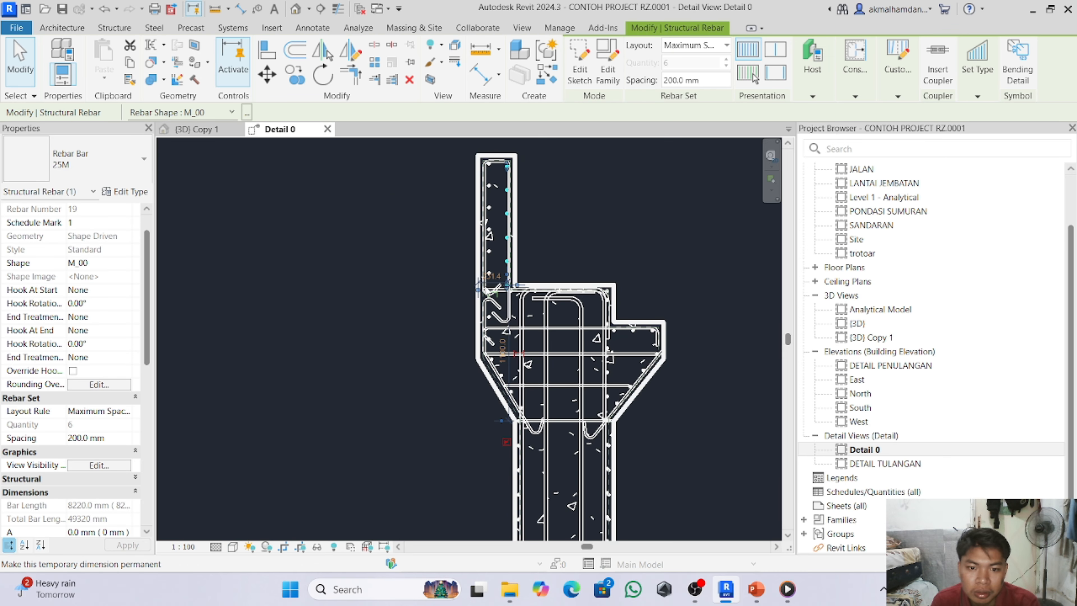
pyautogui.click(489, 252)
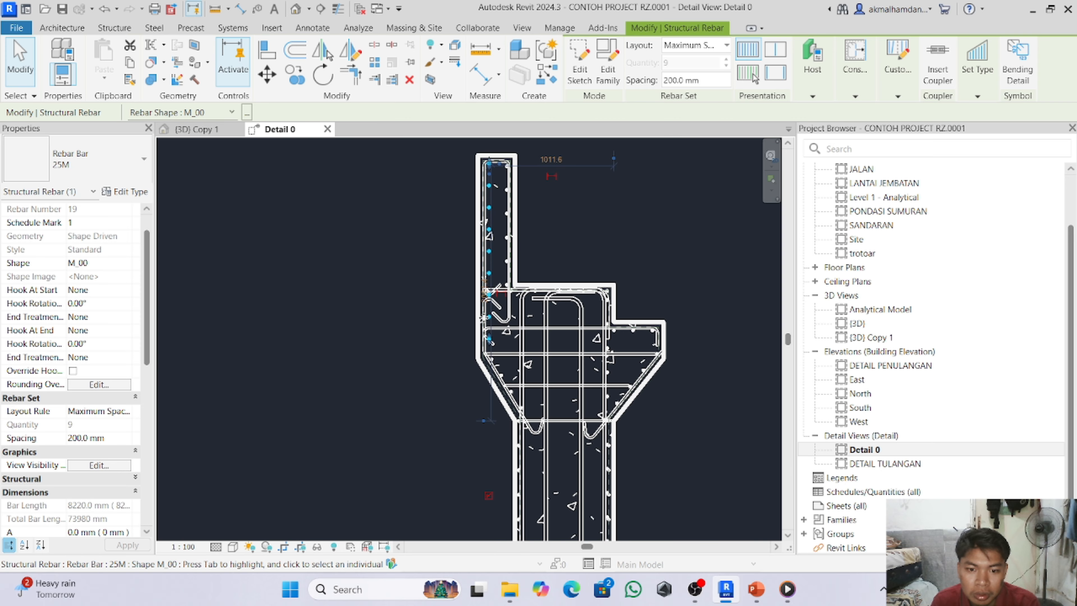
pyautogui.click(197, 130)
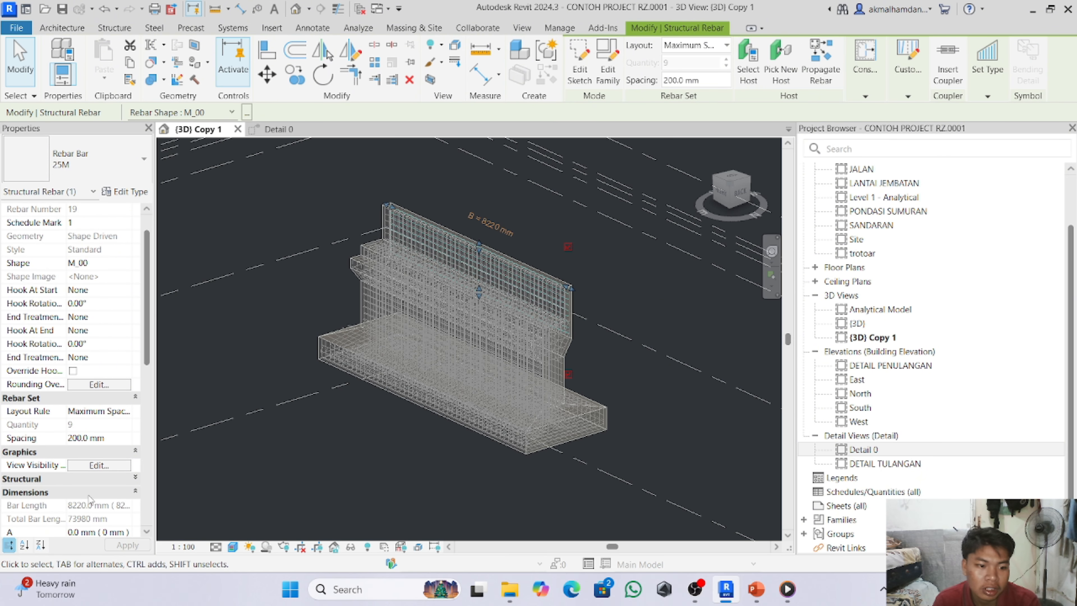
pyautogui.click(95, 466)
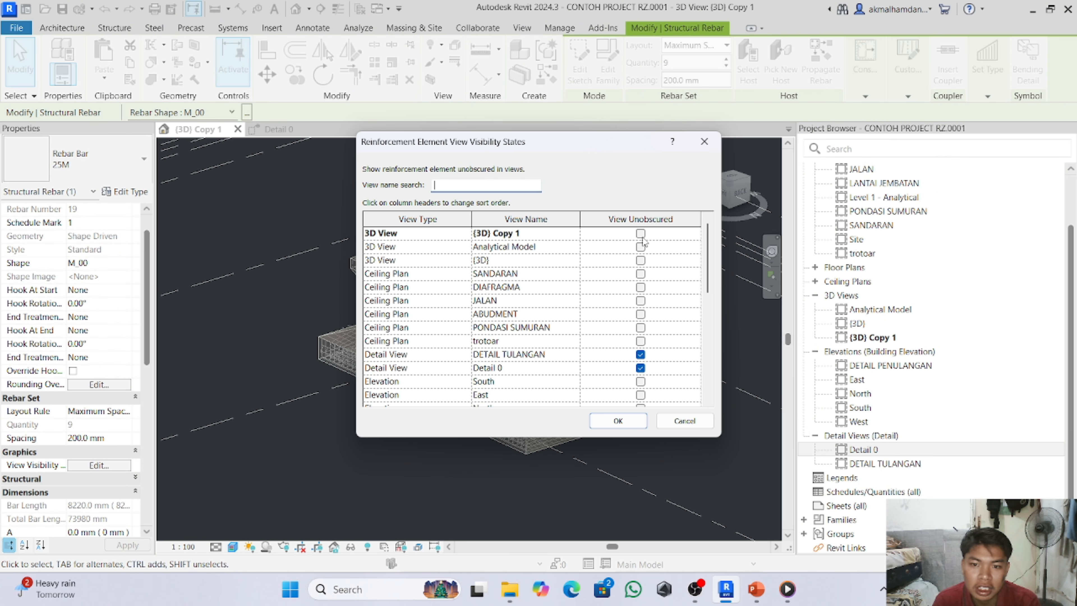
pyautogui.click(618, 420)
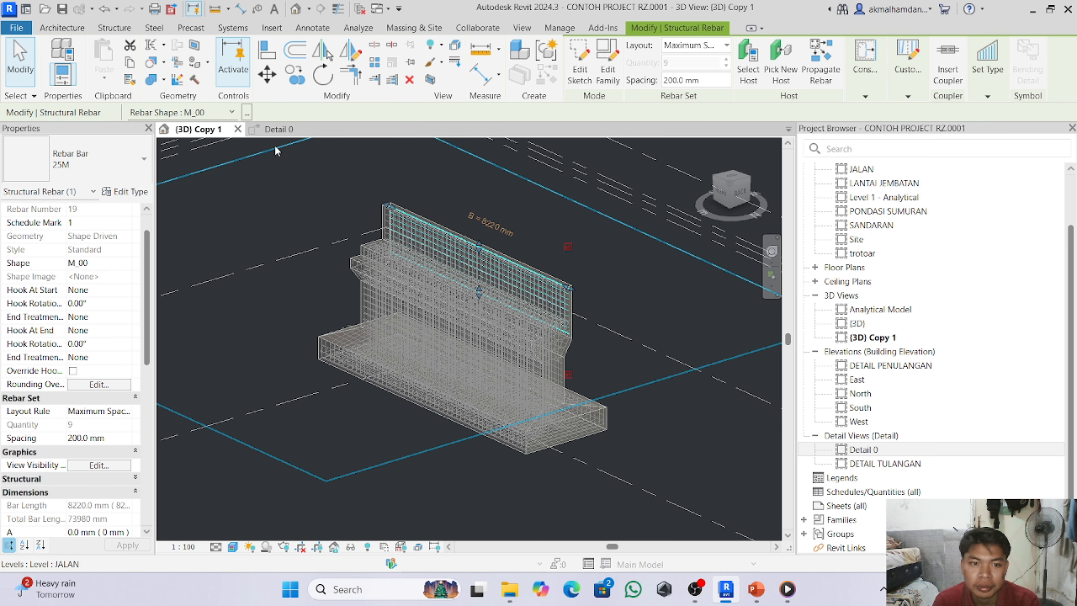
# - Show the horizontal row of 25M bars under the flared head's top face unobscured in the {3D} Copy 1 view
pyautogui.click(280, 128)
pyautogui.scroll(5, 471, 365)
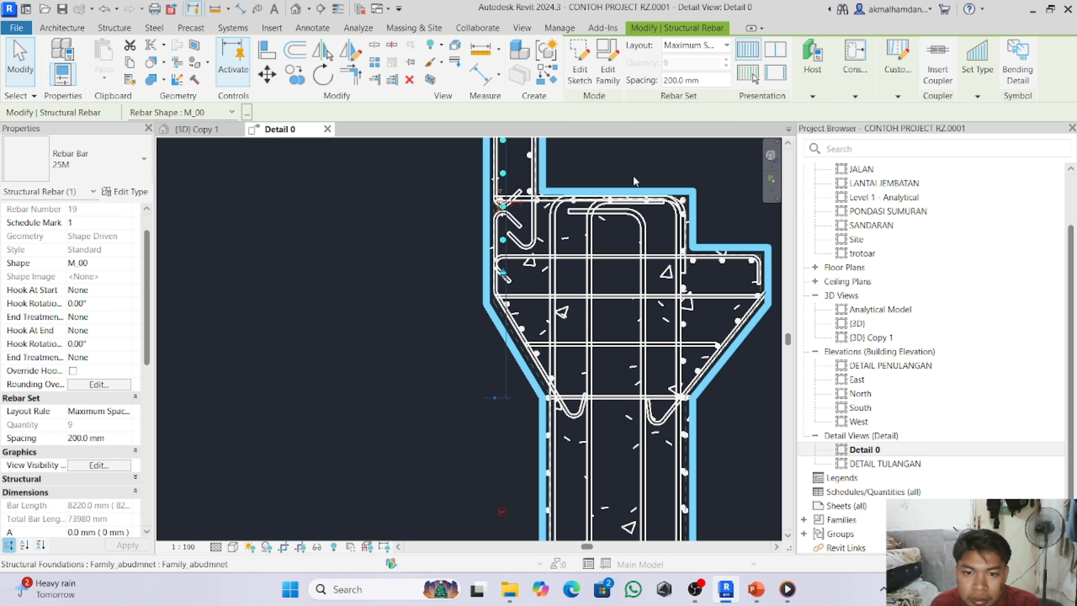
pyautogui.click(574, 198)
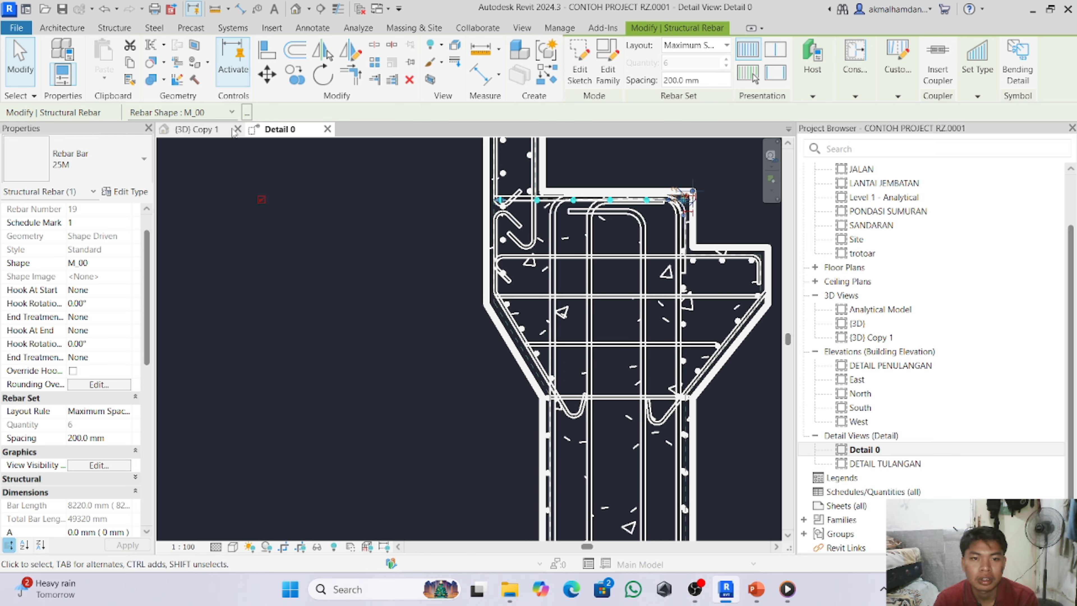
pyautogui.click(198, 129)
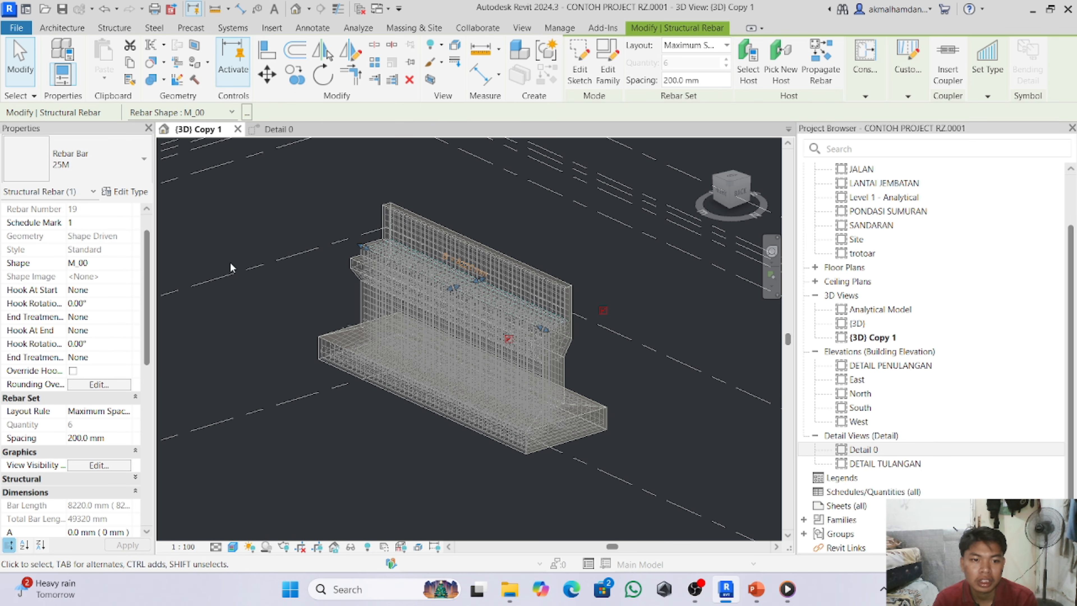
pyautogui.click(100, 466)
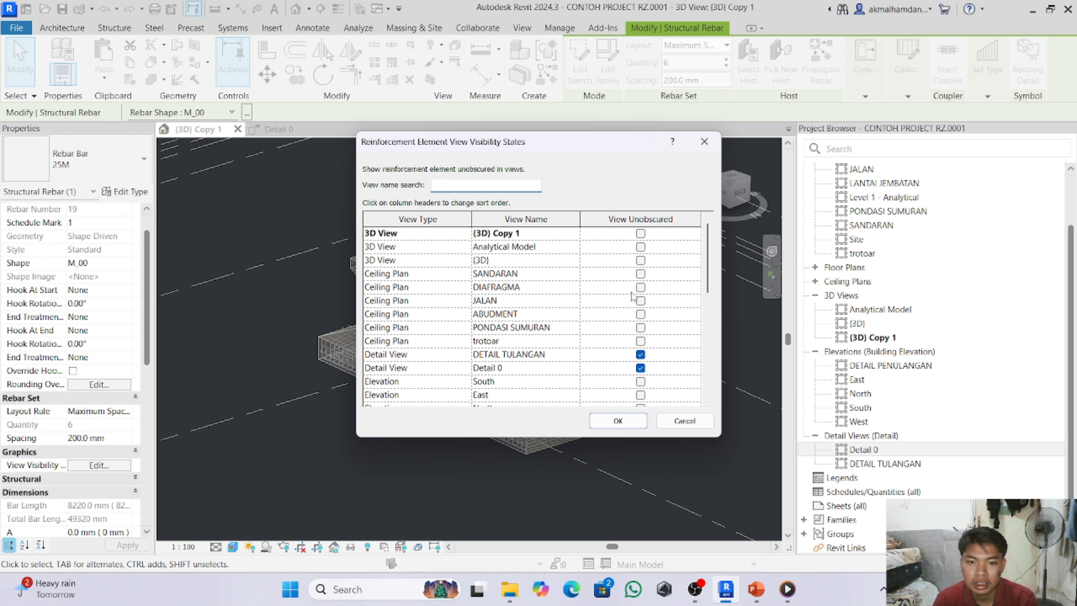
pyautogui.click(640, 236)
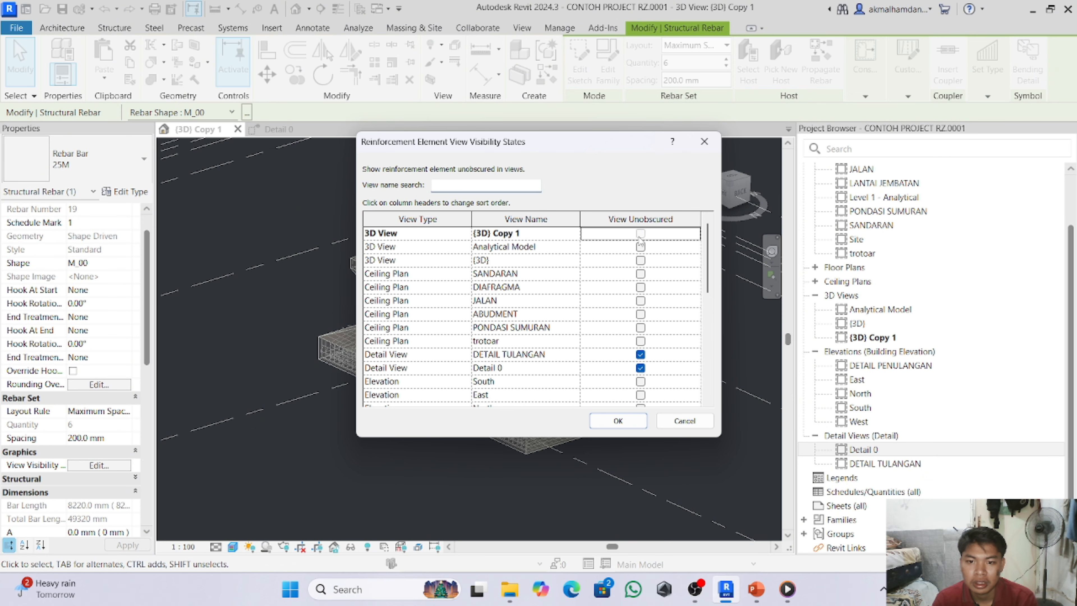
pyautogui.click(619, 422)
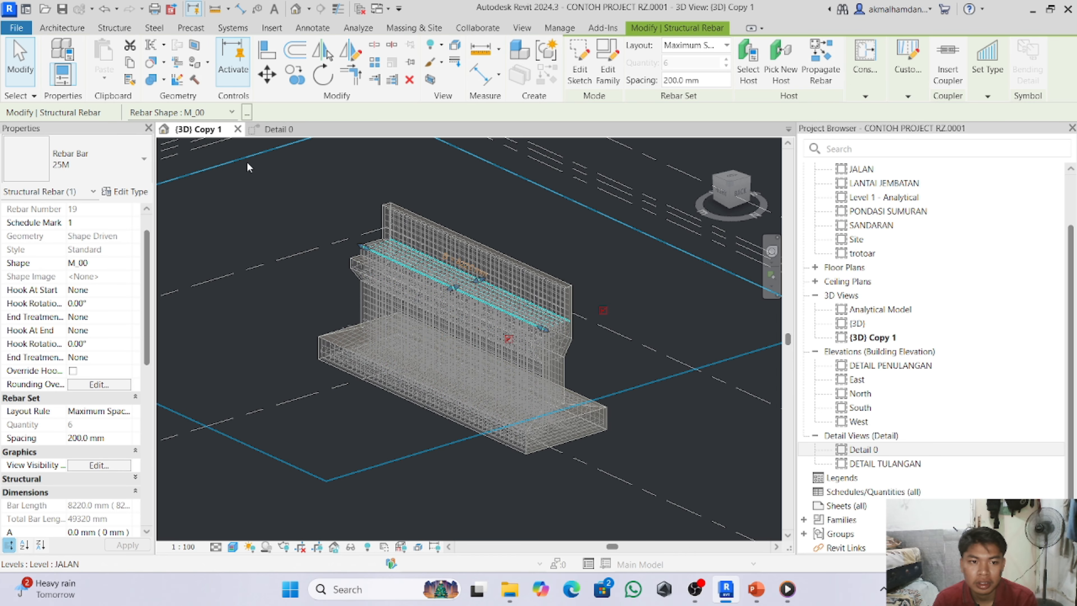
# - Check the view visibility states of the flared head's right-slope 25M bar set for the {3D} Copy 1 view
pyautogui.click(280, 130)
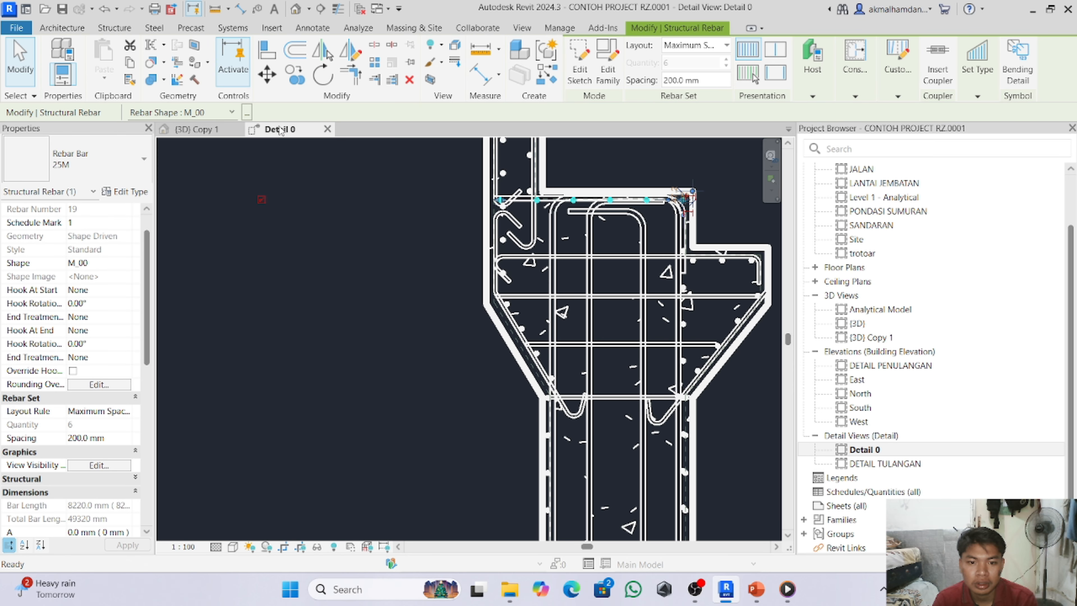
pyautogui.scroll(3, 279, 233)
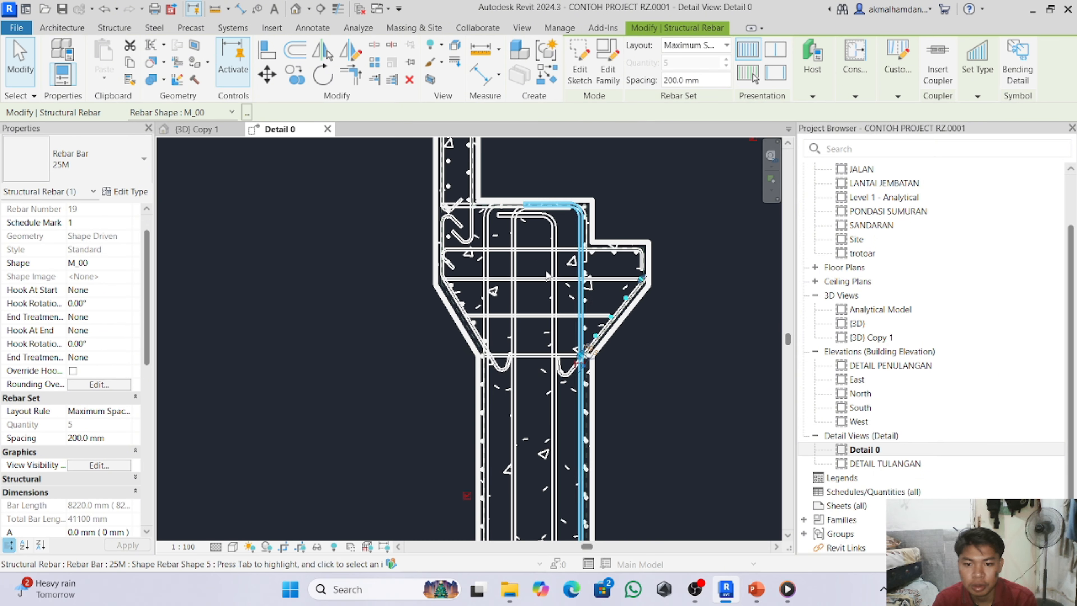
pyautogui.click(197, 130)
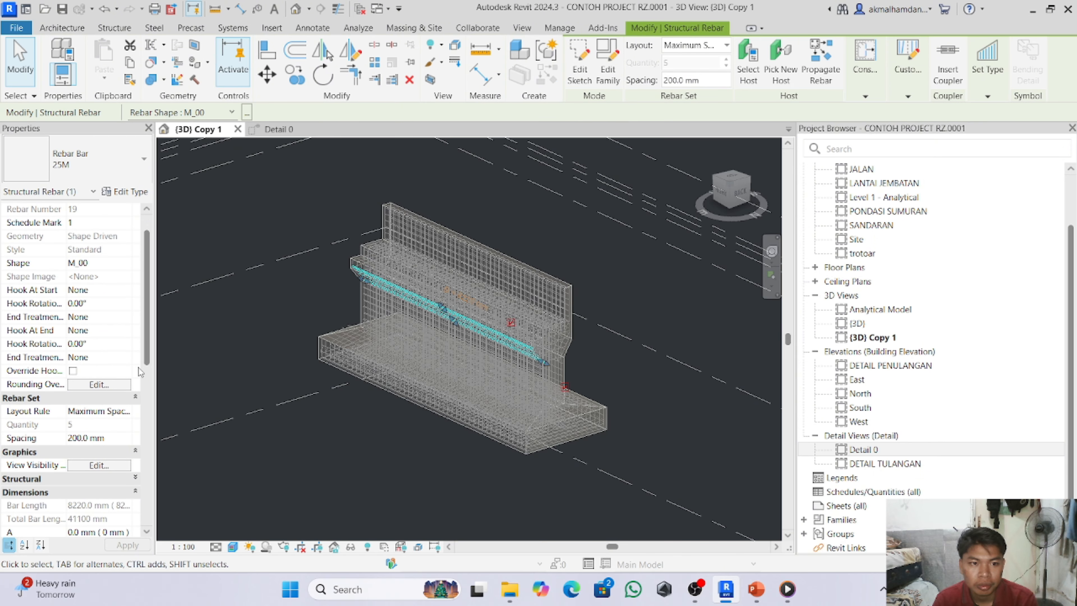
pyautogui.click(100, 465)
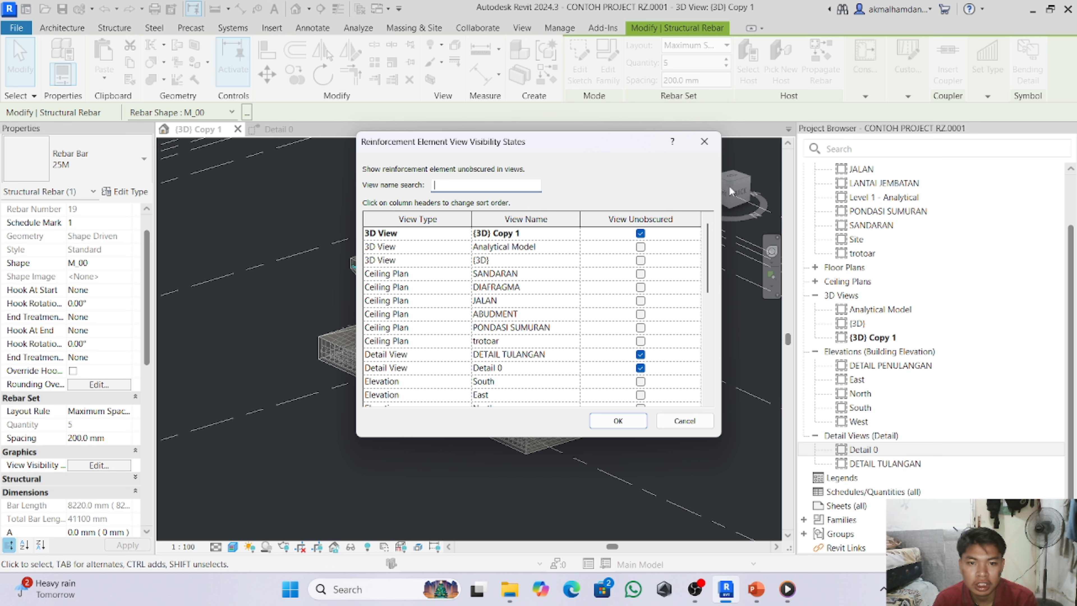
pyautogui.click(705, 139)
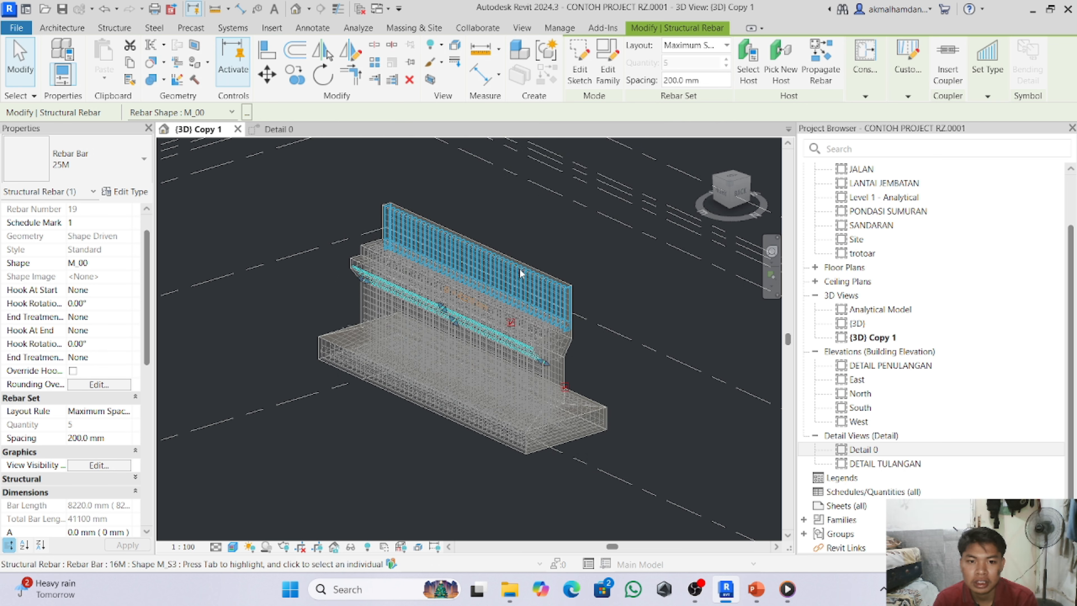
pyautogui.scroll(-5, 590, 273)
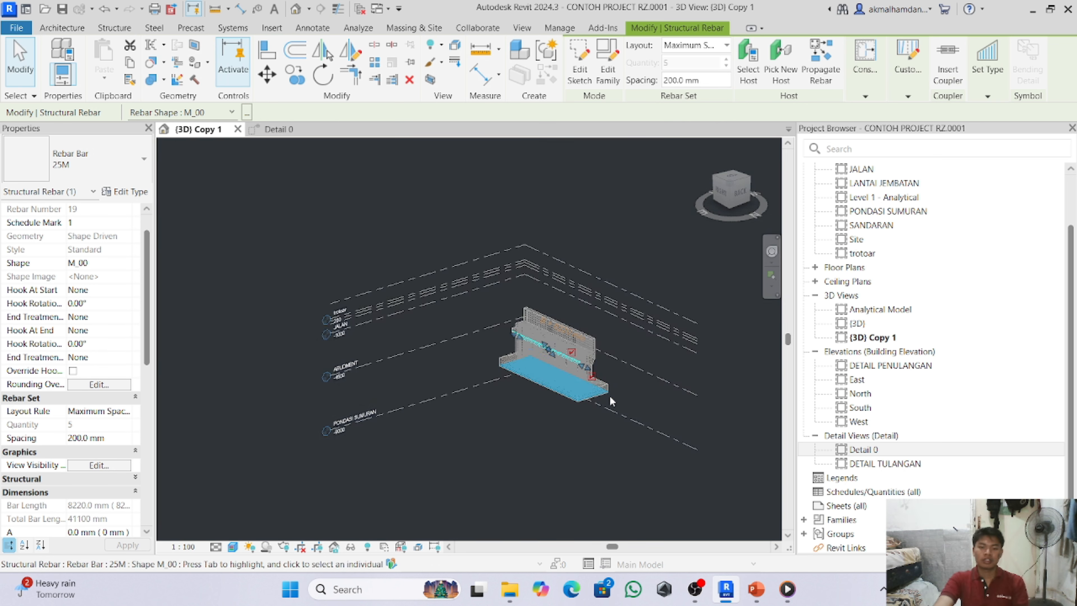
pyautogui.scroll(3, 611, 401)
pyautogui.click(623, 223)
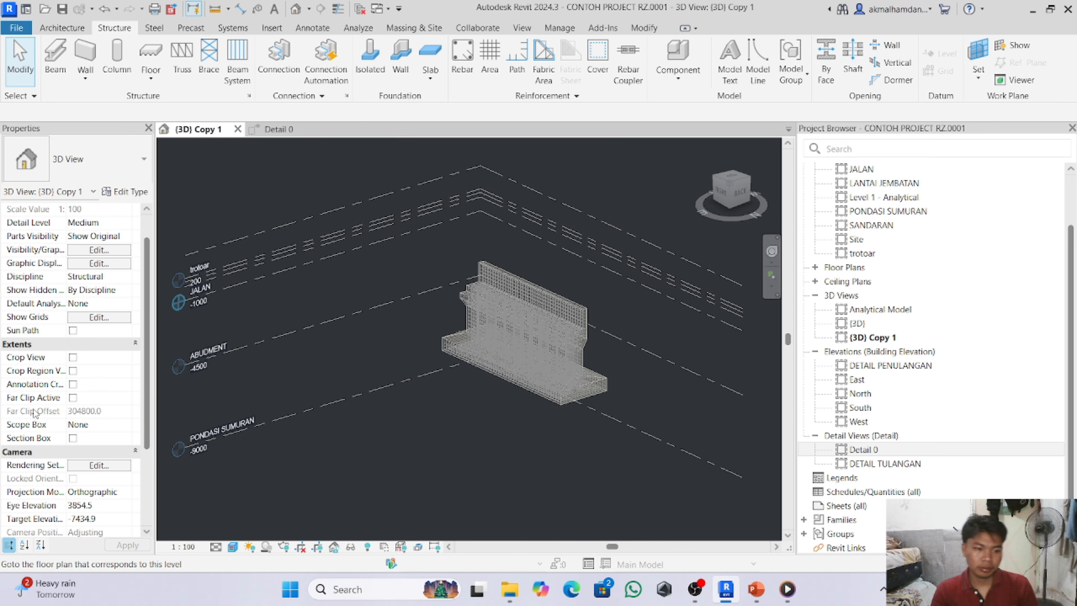
pyautogui.scroll(-5, 35, 414)
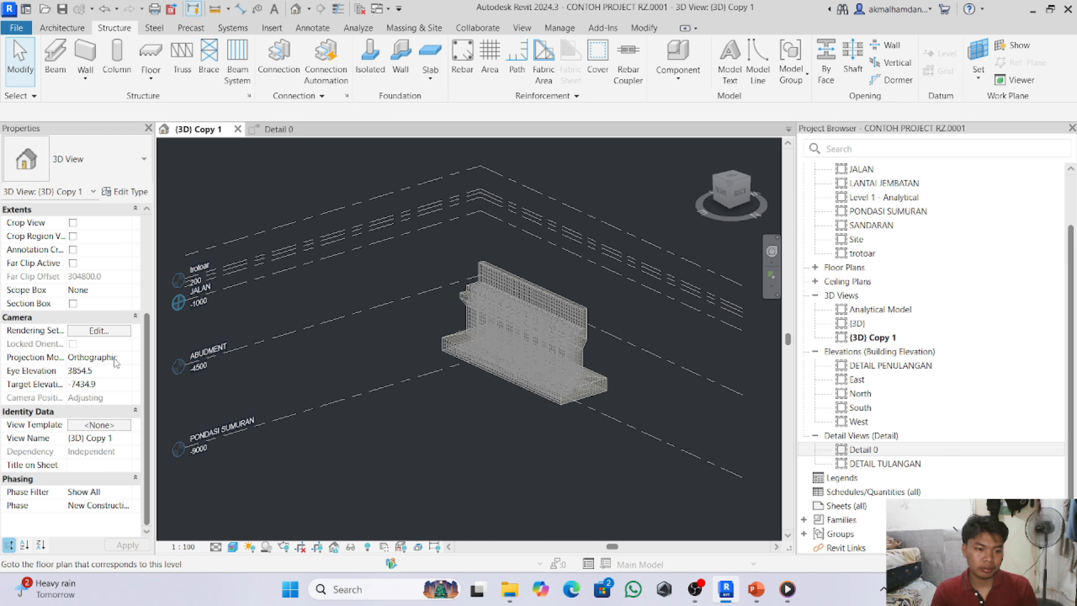
pyautogui.scroll(4, 116, 362)
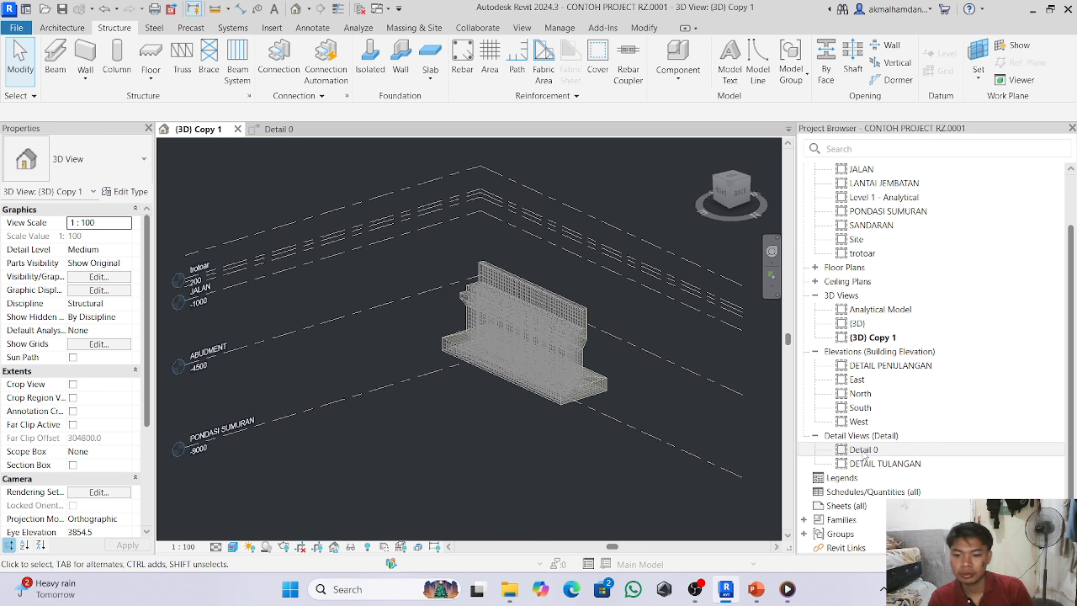
pyautogui.scroll(2, 861, 453)
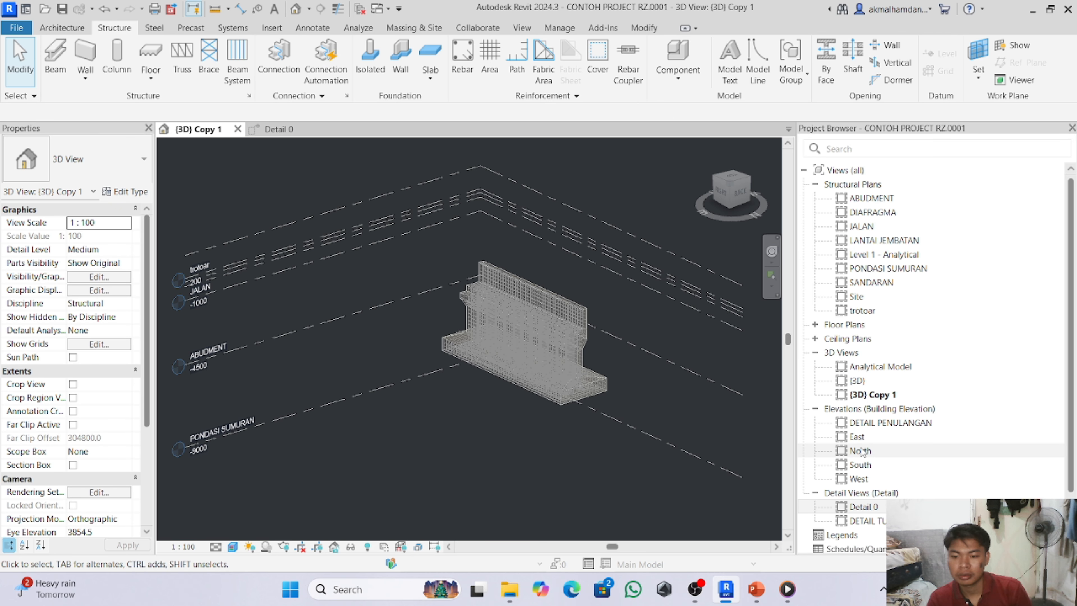
pyautogui.scroll(-2, 858, 448)
pyautogui.scroll(2, 857, 451)
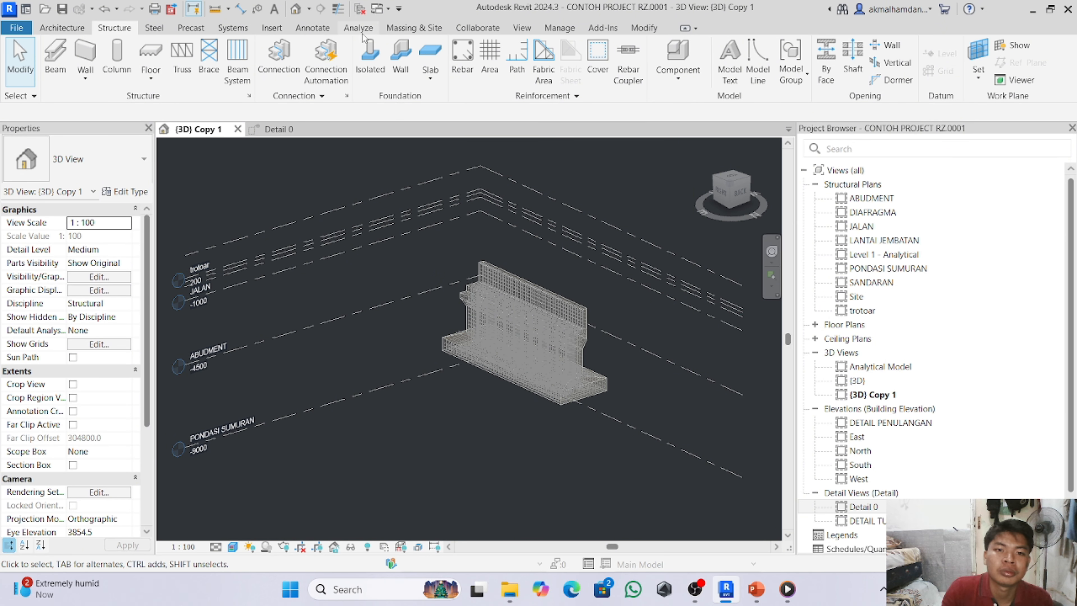
pyautogui.click(352, 32)
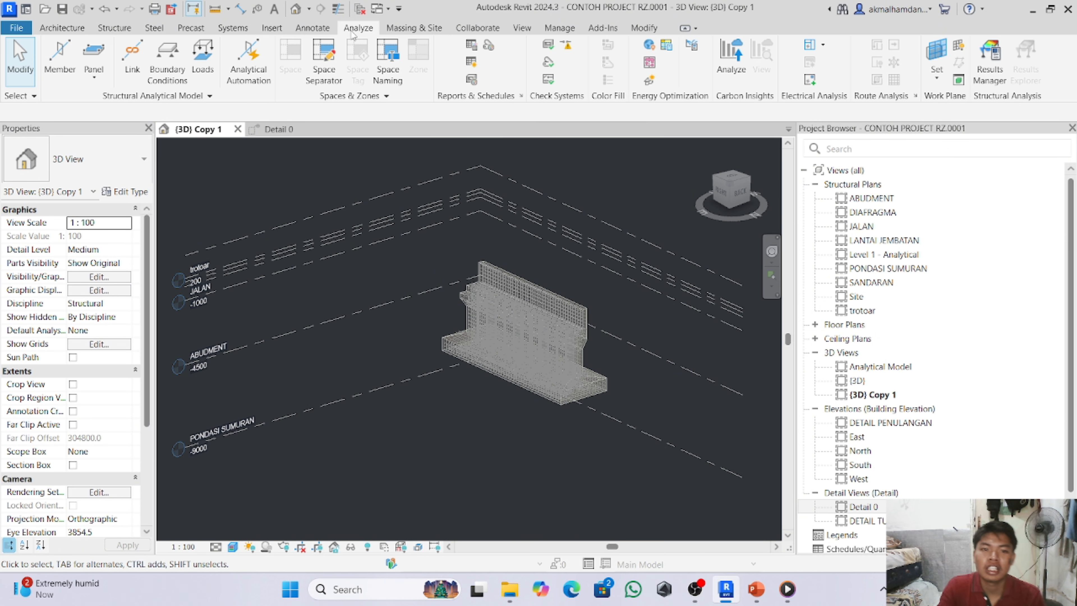
# - Create a new schedule for the Structural Rebar category in the New Construction phase
pyautogui.click(471, 62)
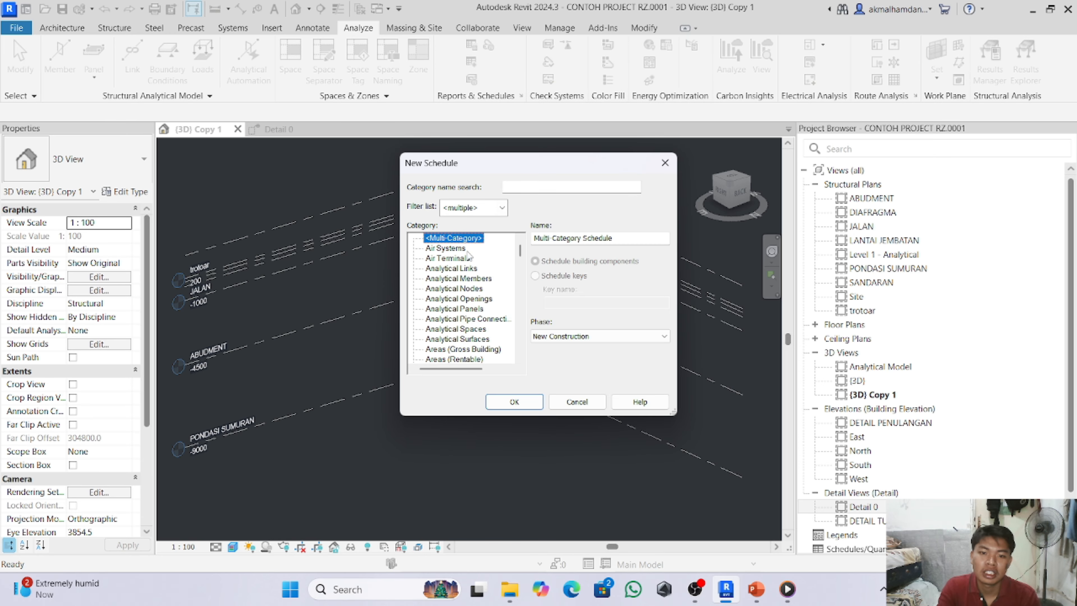
pyautogui.scroll(-6, 458, 303)
pyautogui.scroll(-8, 458, 302)
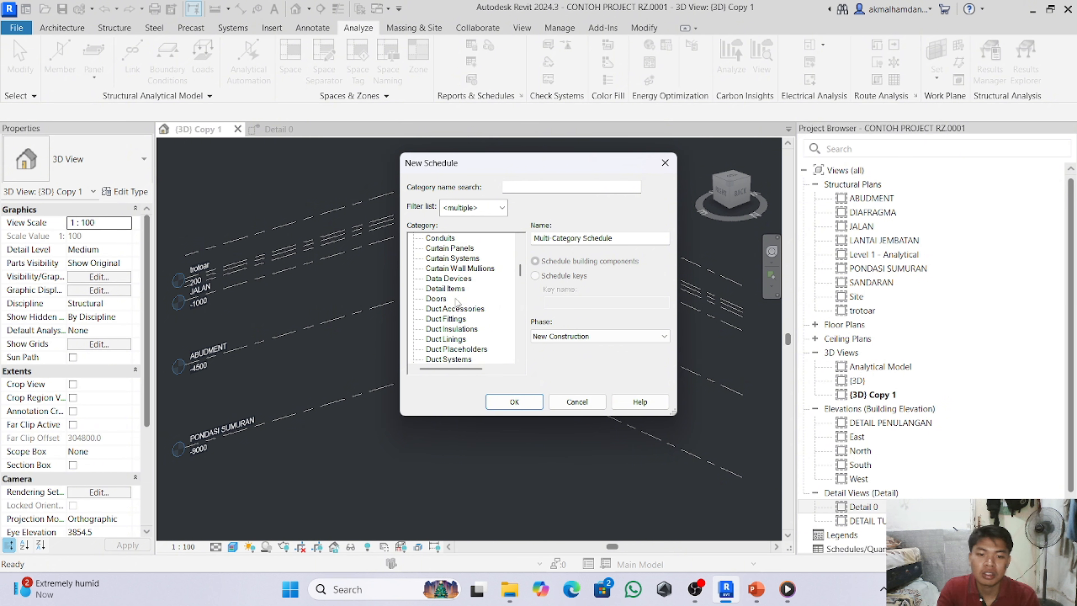
pyautogui.scroll(-10, 453, 303)
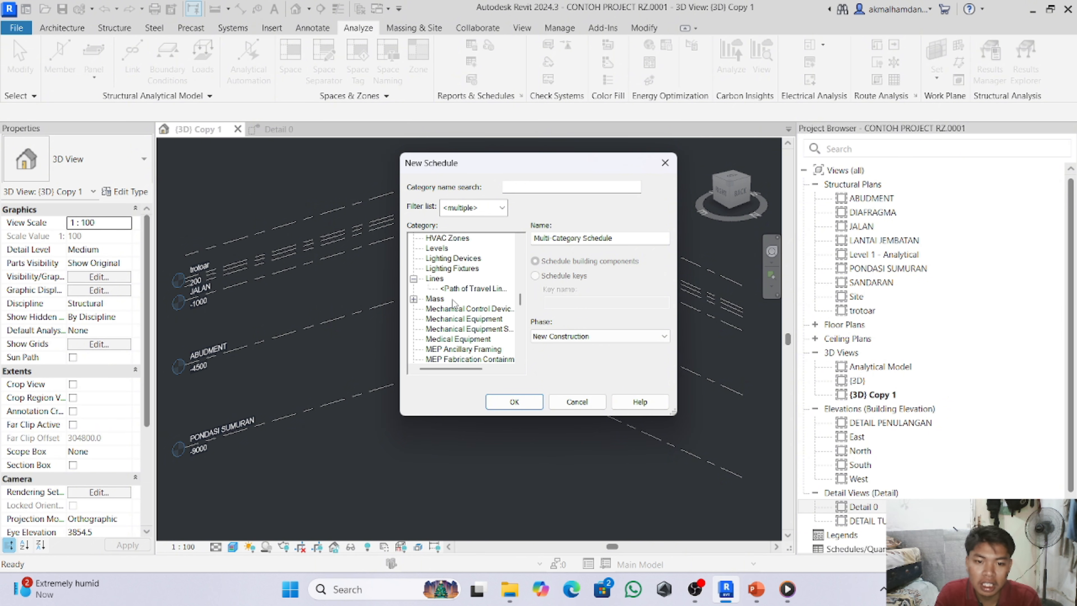
pyautogui.scroll(-5, 454, 302)
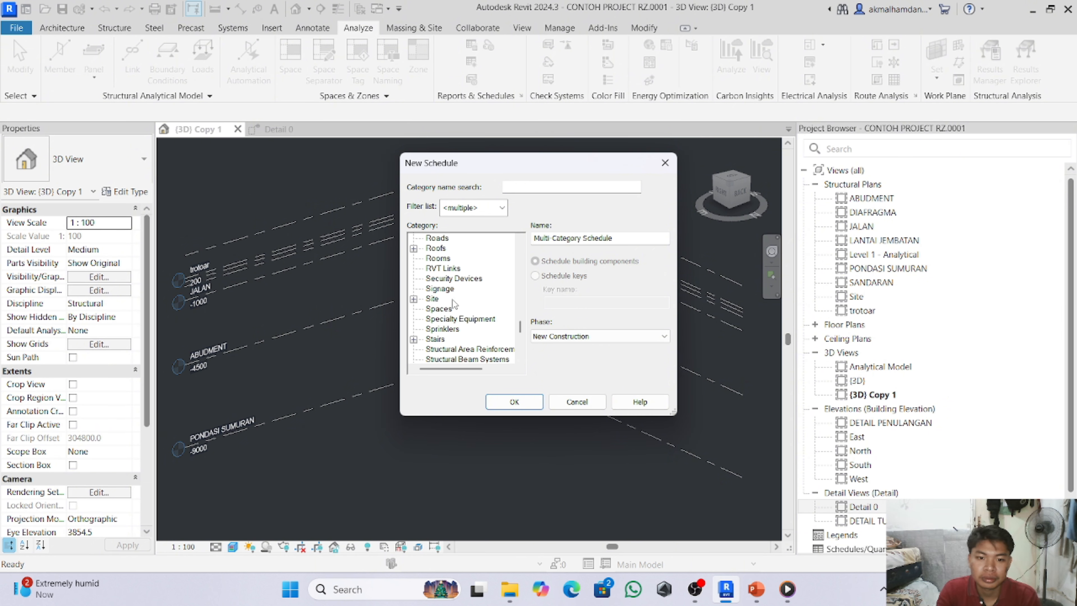
pyautogui.scroll(-2, 453, 304)
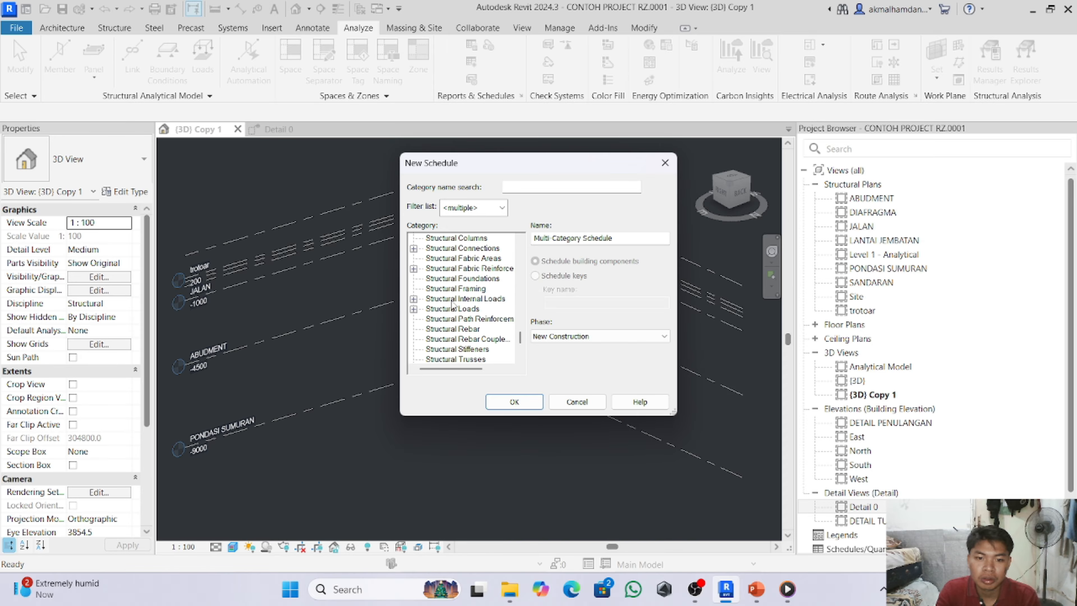
pyautogui.click(453, 329)
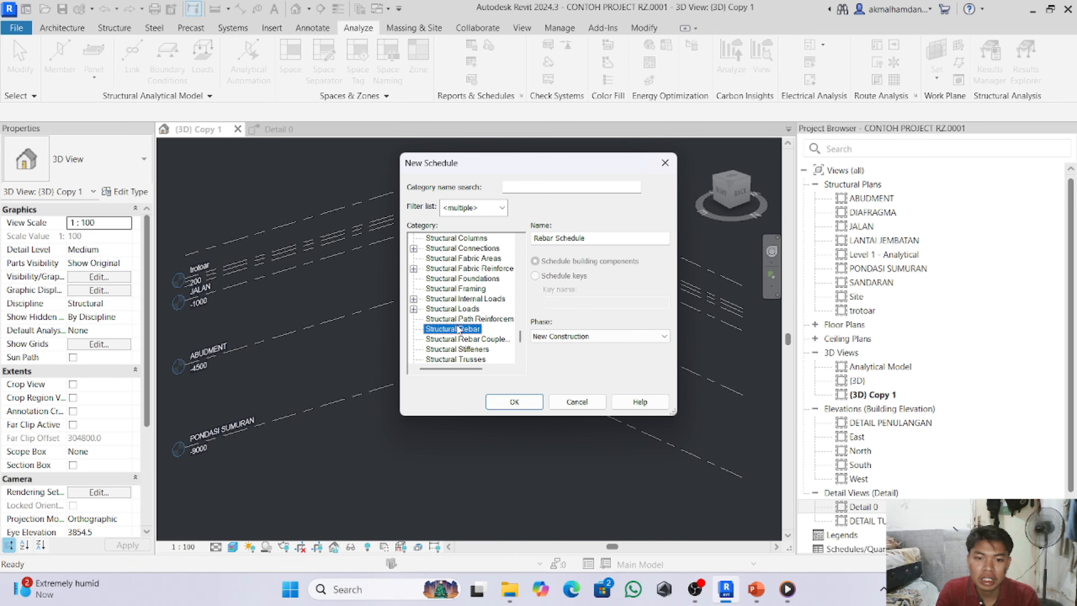
pyautogui.click(514, 402)
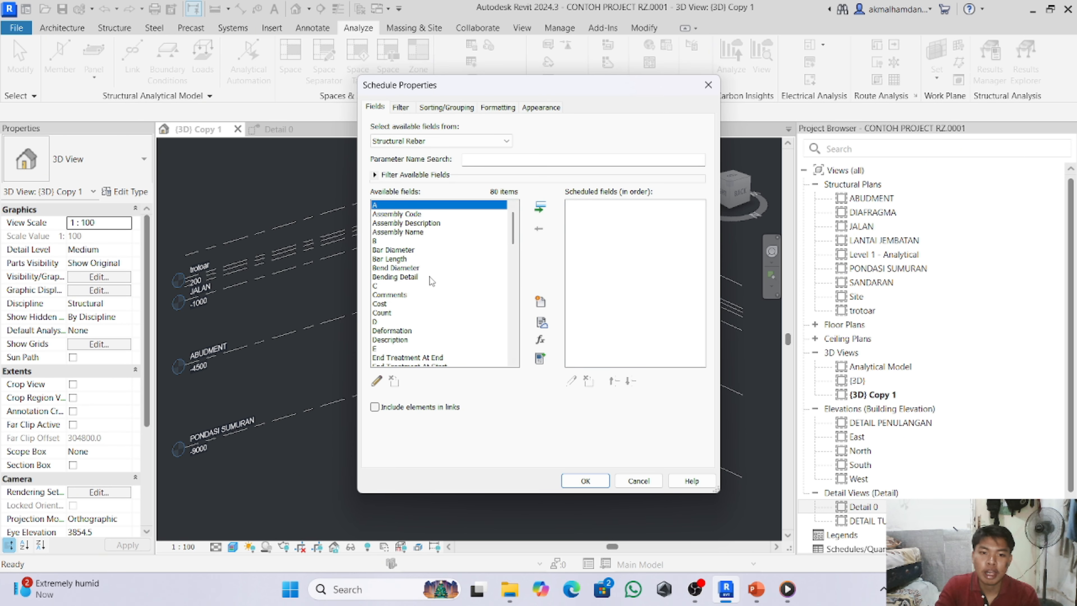
# - Add the Bar Diameter and Bar Length fields to the rebar schedule
pyautogui.scroll(-1, 415, 250)
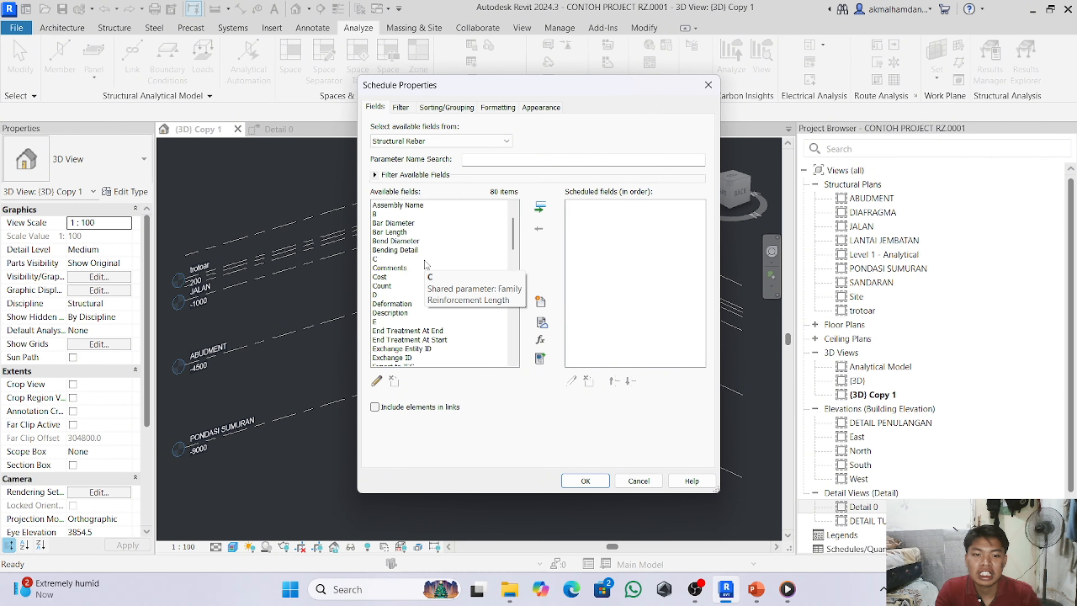
pyautogui.scroll(1, 426, 264)
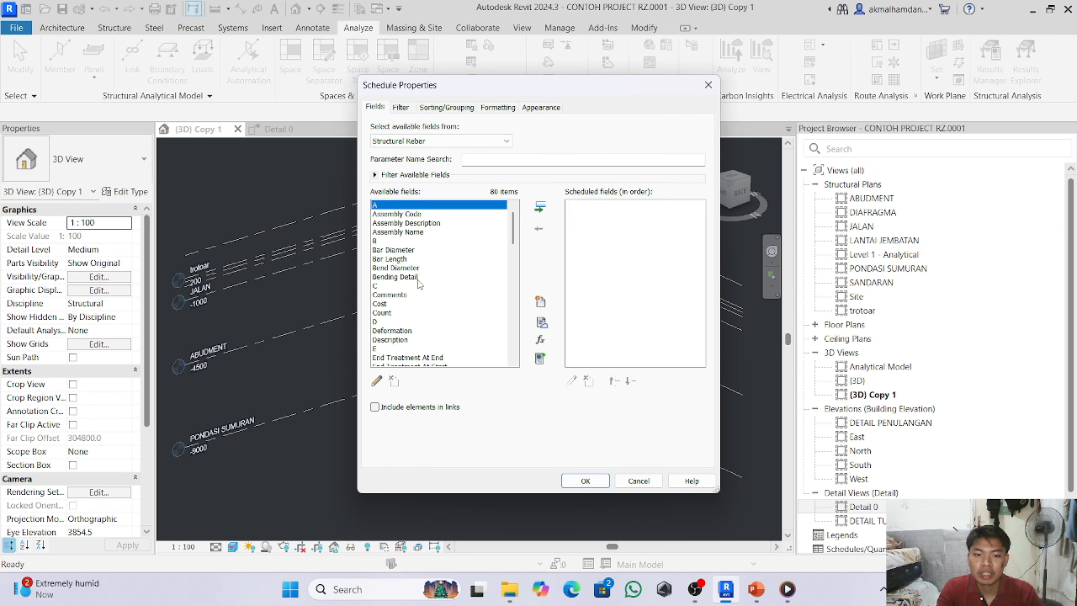
pyautogui.click(430, 251)
pyautogui.click(542, 209)
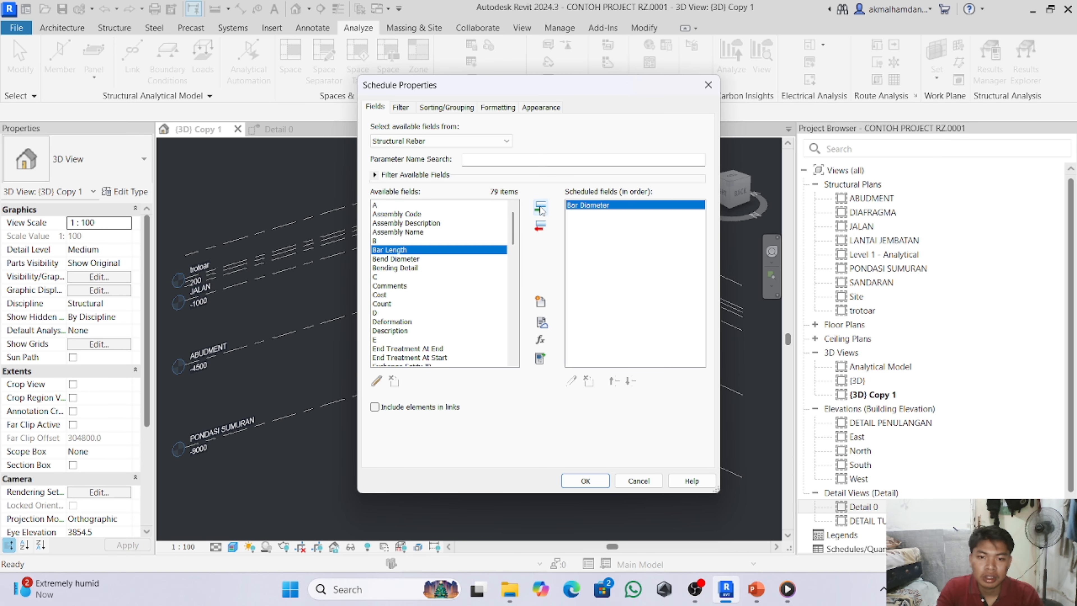
pyautogui.click(541, 208)
# - Add the Quantity and Reinforcement Volume fields to the rebar schedule after Bar Length
pyautogui.scroll(-9, 441, 308)
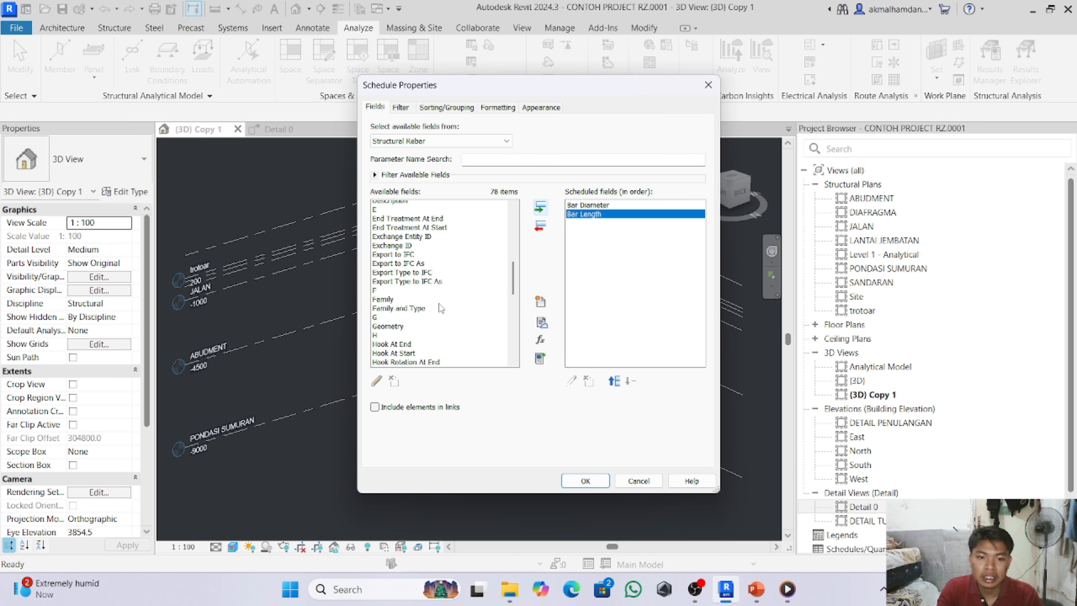
pyautogui.scroll(-3, 441, 308)
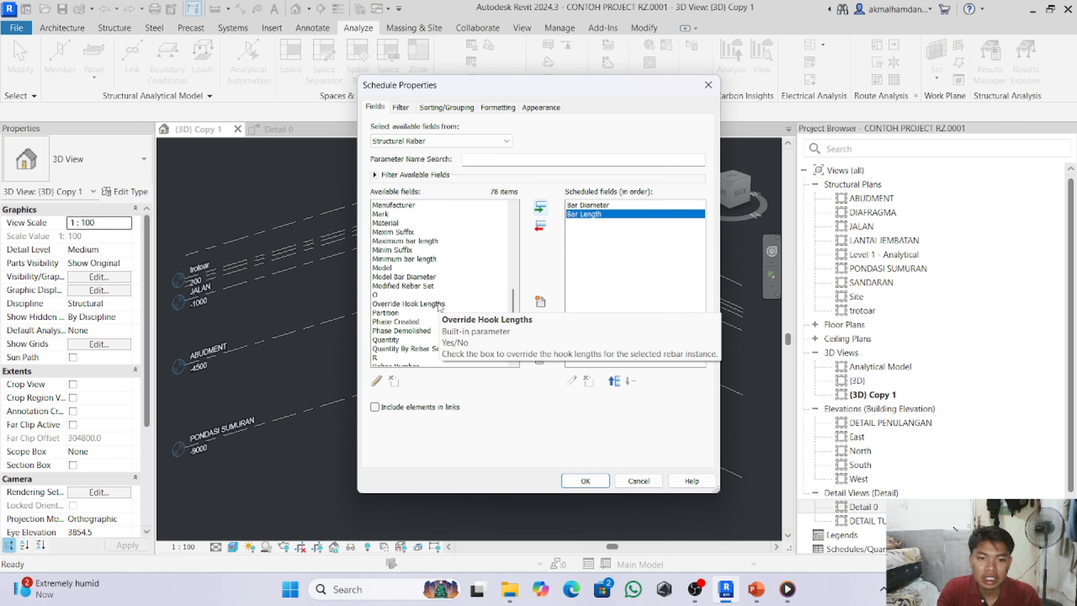
pyautogui.click(398, 340)
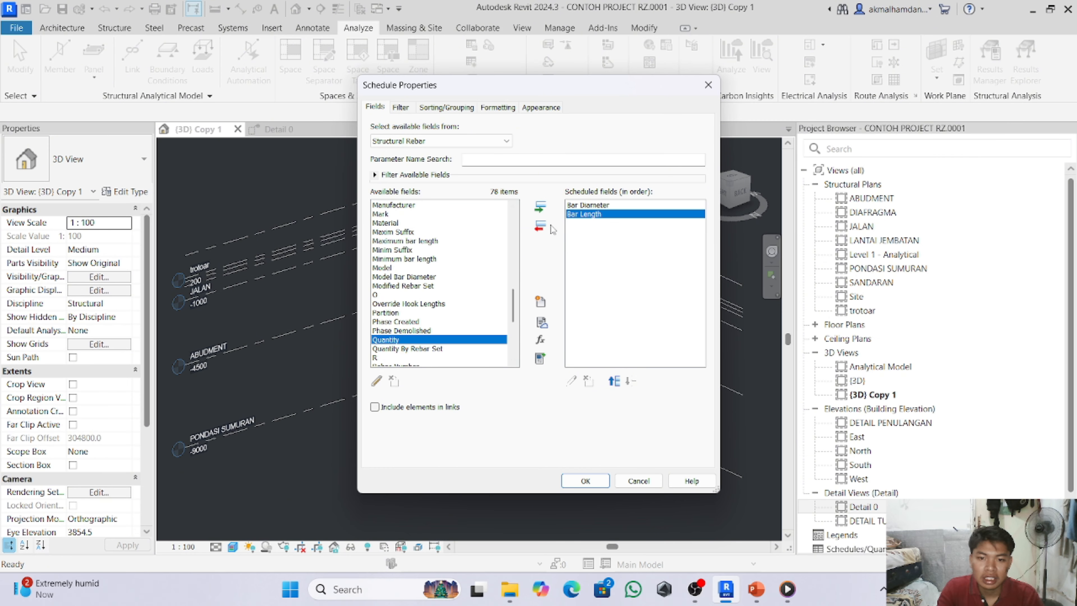
pyautogui.click(541, 207)
pyautogui.scroll(-3, 467, 305)
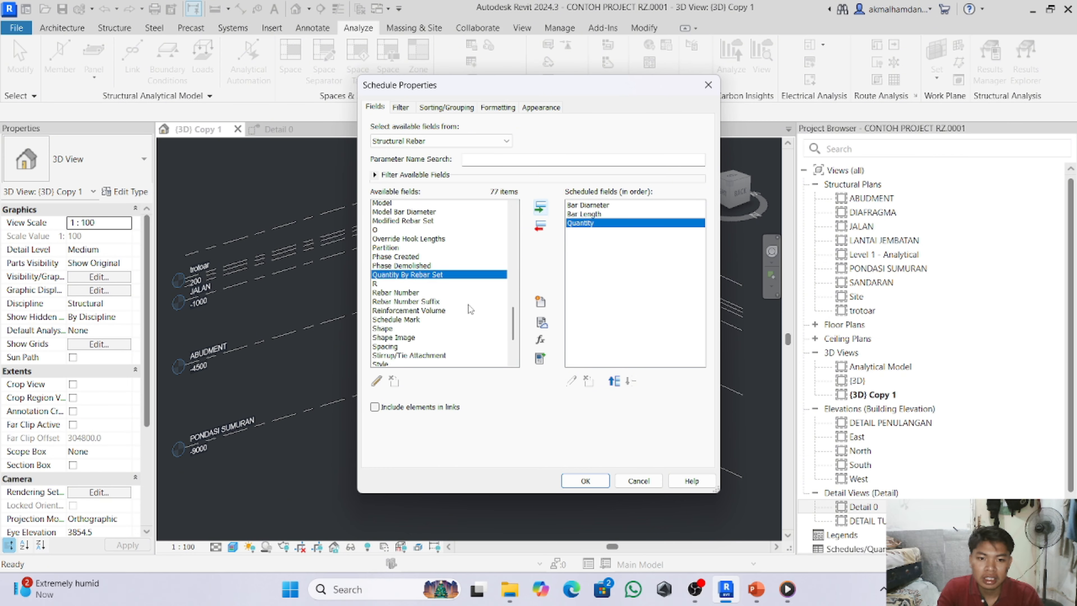
pyautogui.click(443, 295)
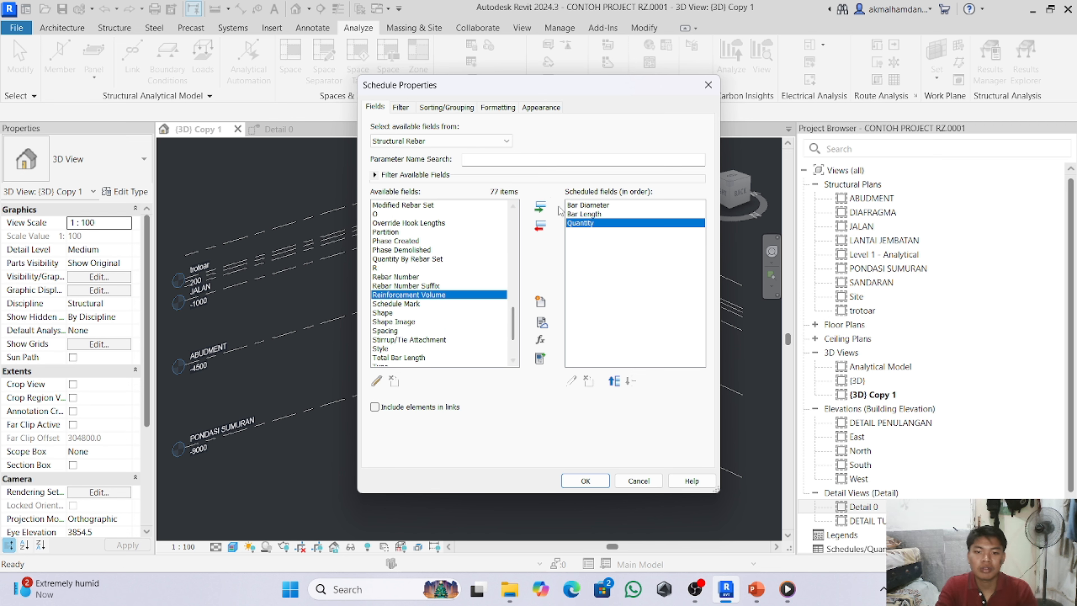
pyautogui.click(541, 208)
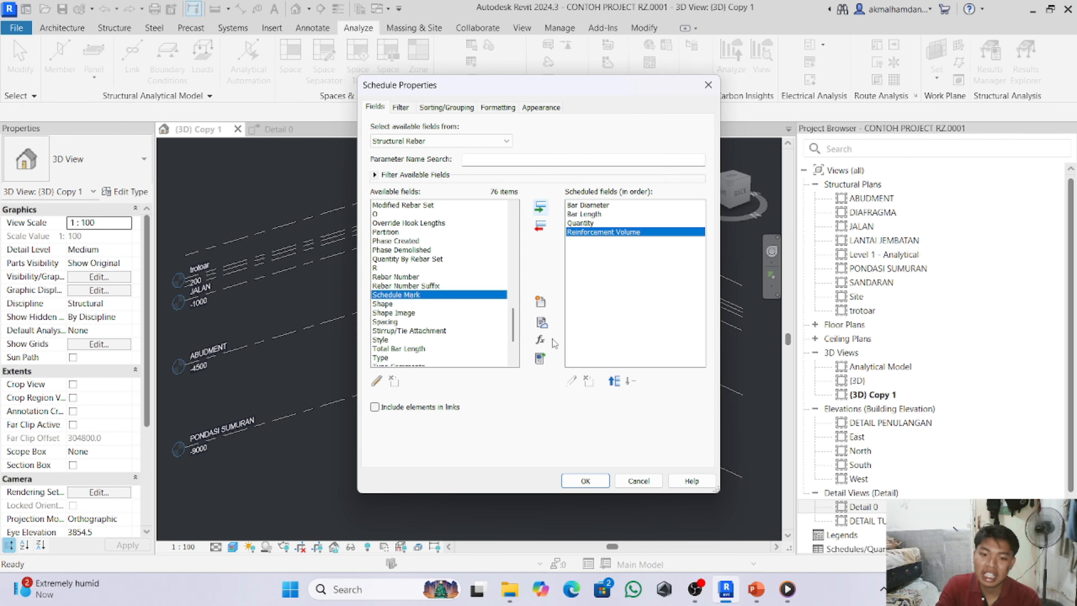
# - Start a calculated formula field named BERAT BESI with discipline Piping and type Mass
pyautogui.click(540, 339)
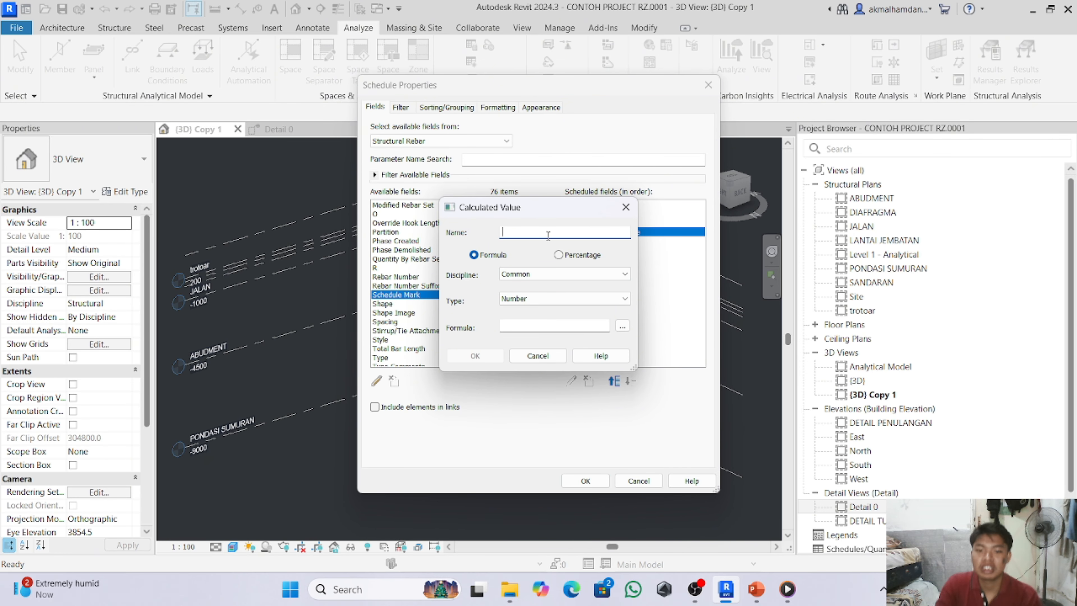
pyautogui.write('b=')
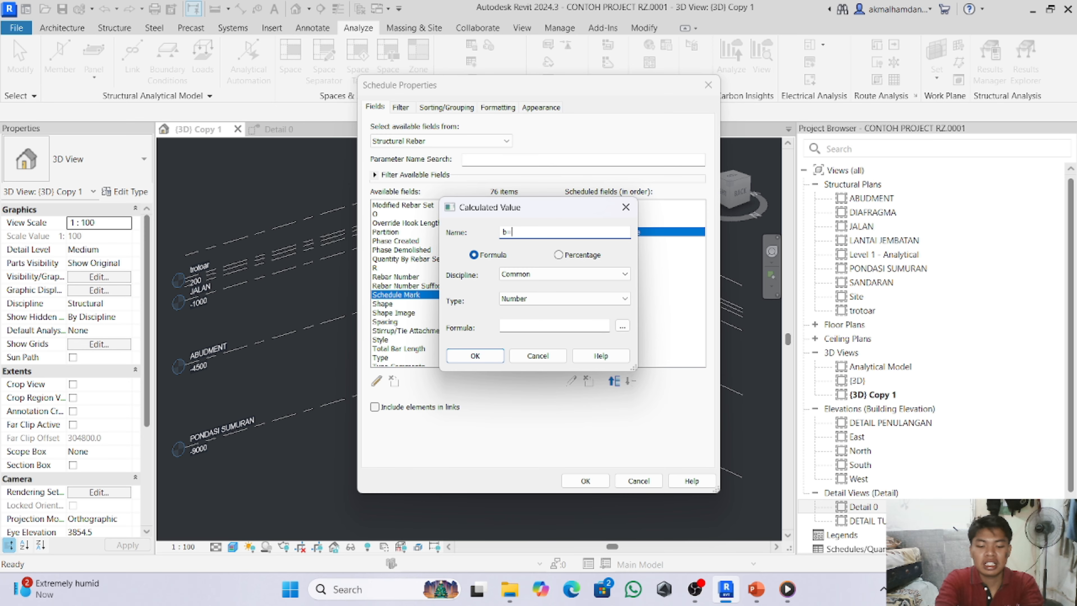
pyautogui.press('BackSpace')
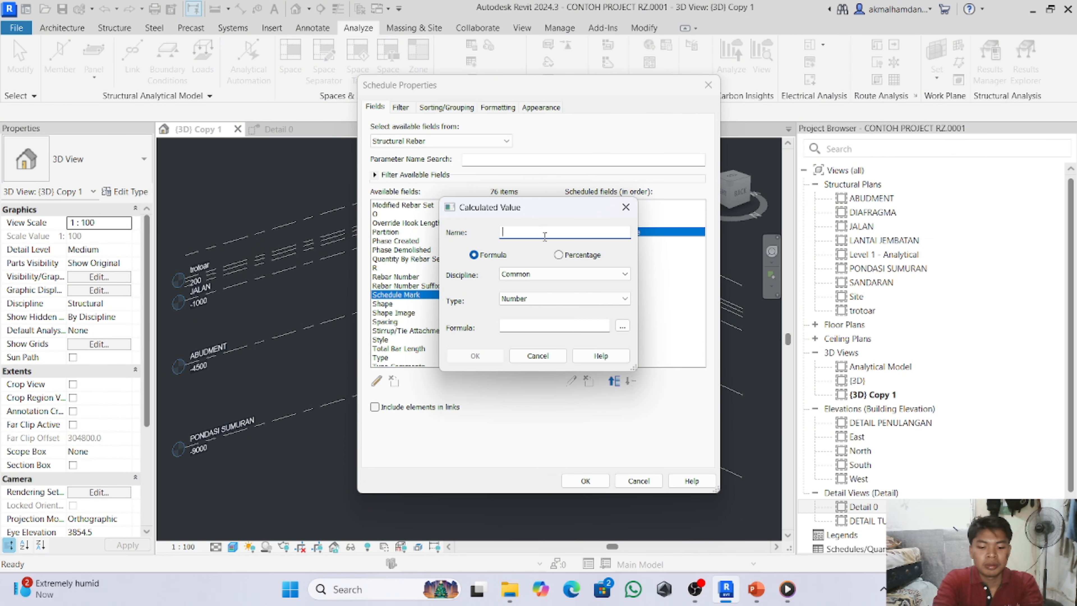
pyautogui.write('BERAT BESI')
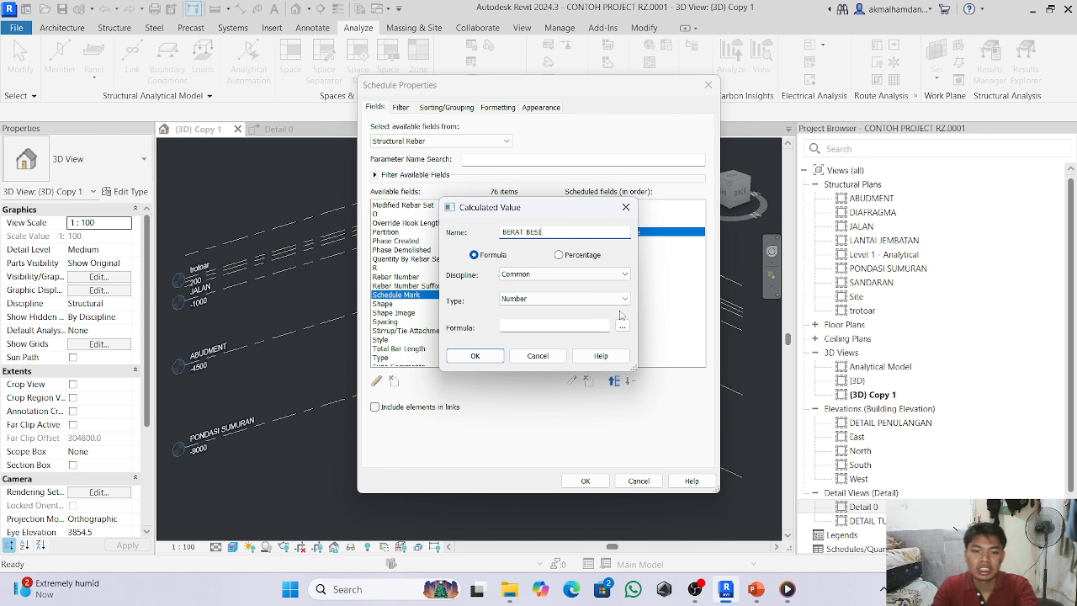
pyautogui.click(607, 275)
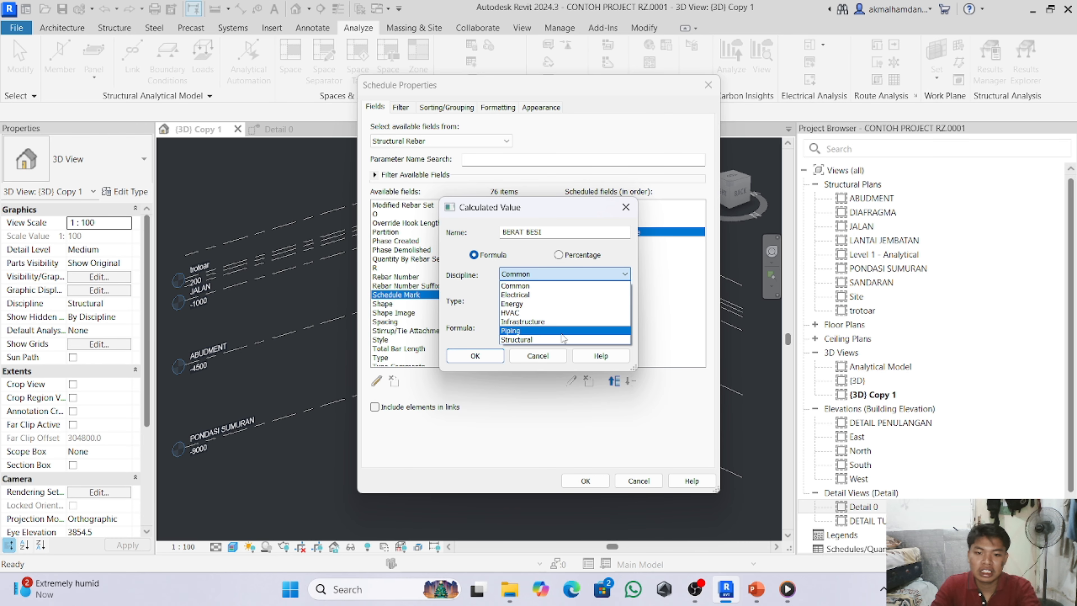
pyautogui.click(573, 331)
pyautogui.click(593, 299)
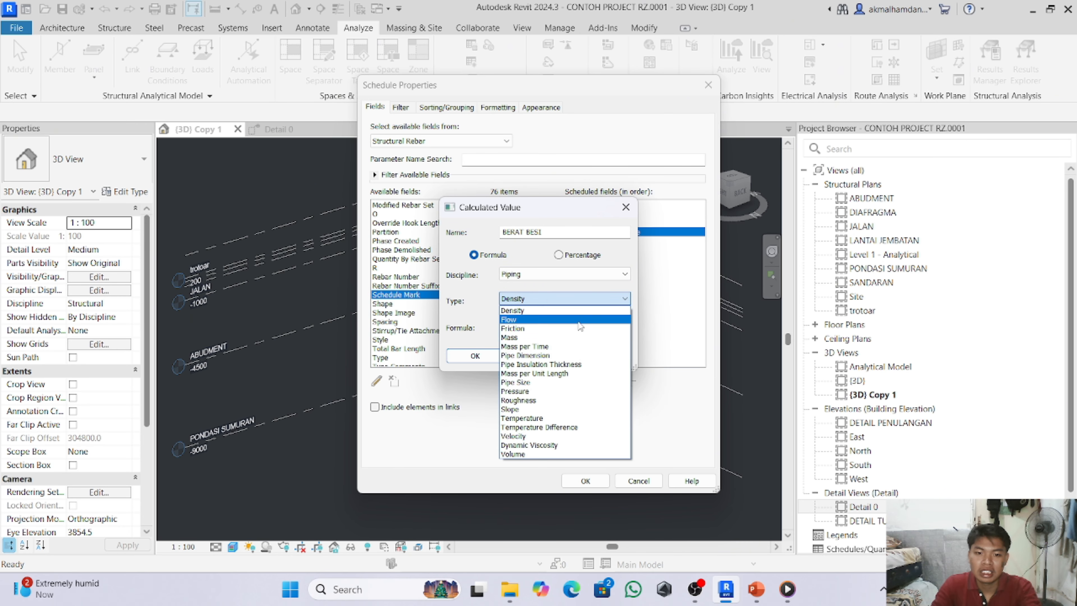
pyautogui.click(570, 336)
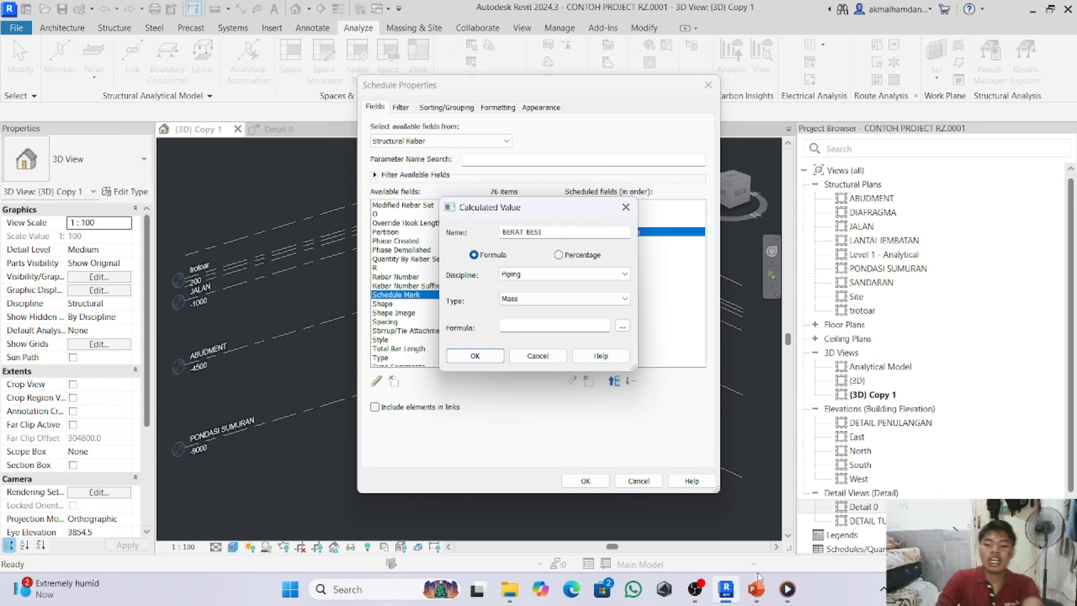
# - Switch to the PowerPoint presentation and copy the steel density 7850 kg/m³ from slide 16
pyautogui.click(753, 588)
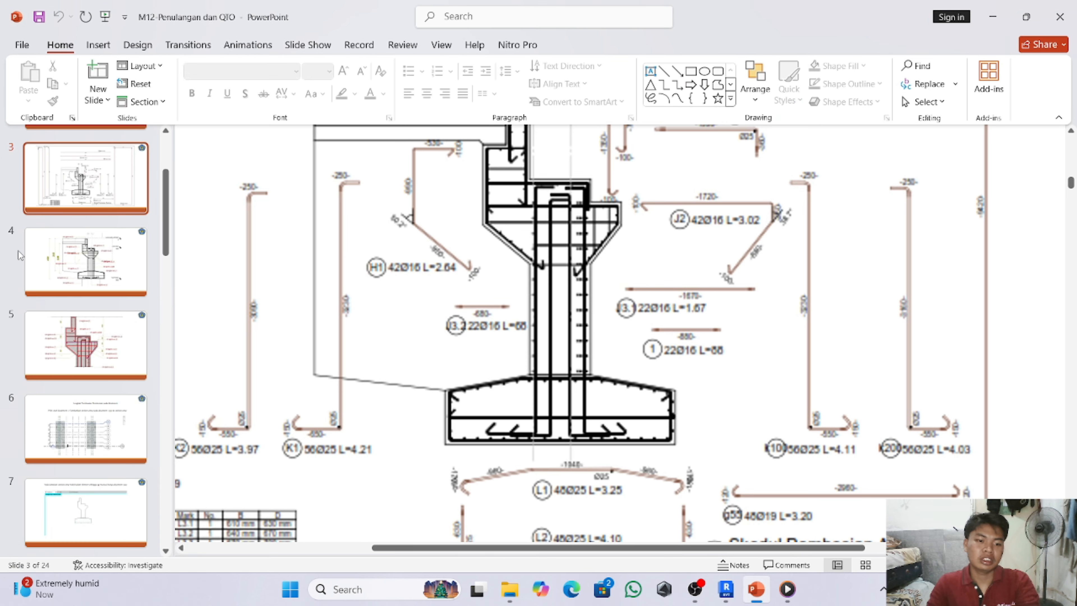
pyautogui.scroll(-10, 61, 262)
pyautogui.scroll(-6, 62, 262)
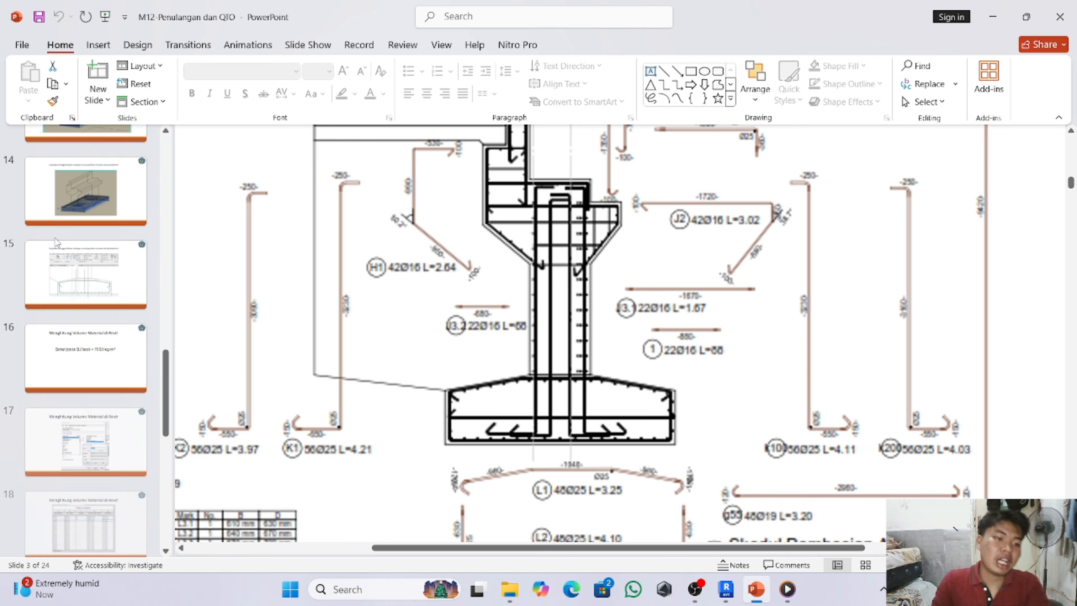
pyautogui.scroll(3, 54, 279)
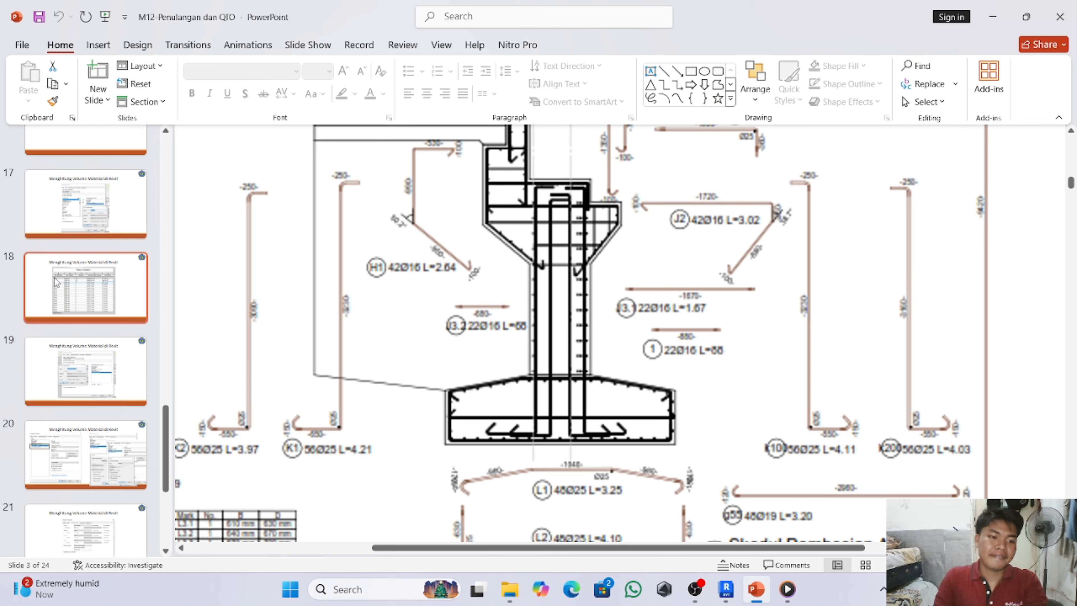
pyautogui.click(54, 277)
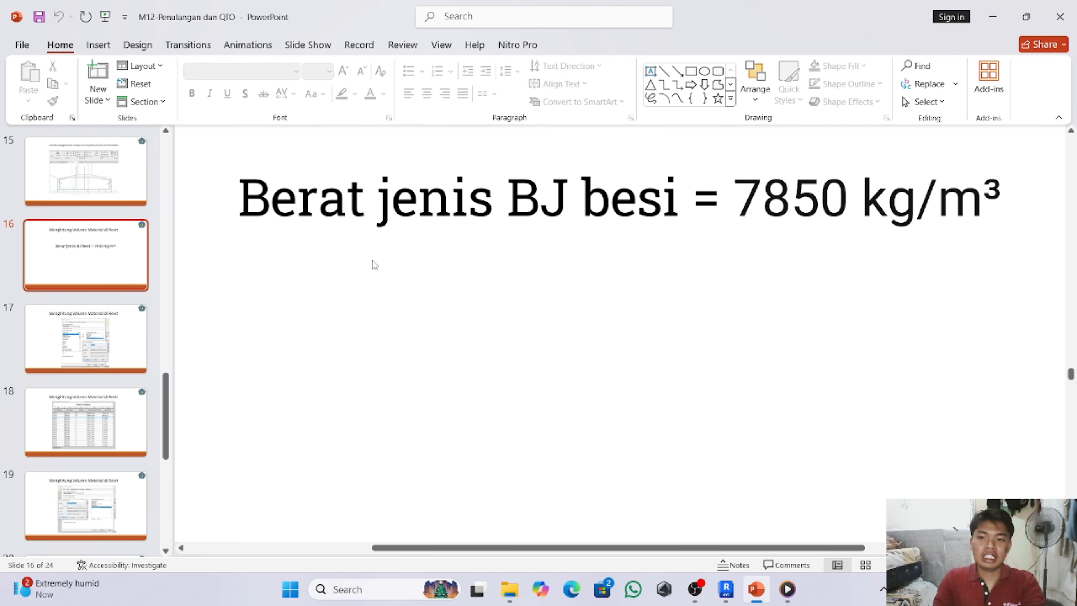
pyautogui.moveTo(738, 189); pyautogui.dragTo(997, 189)
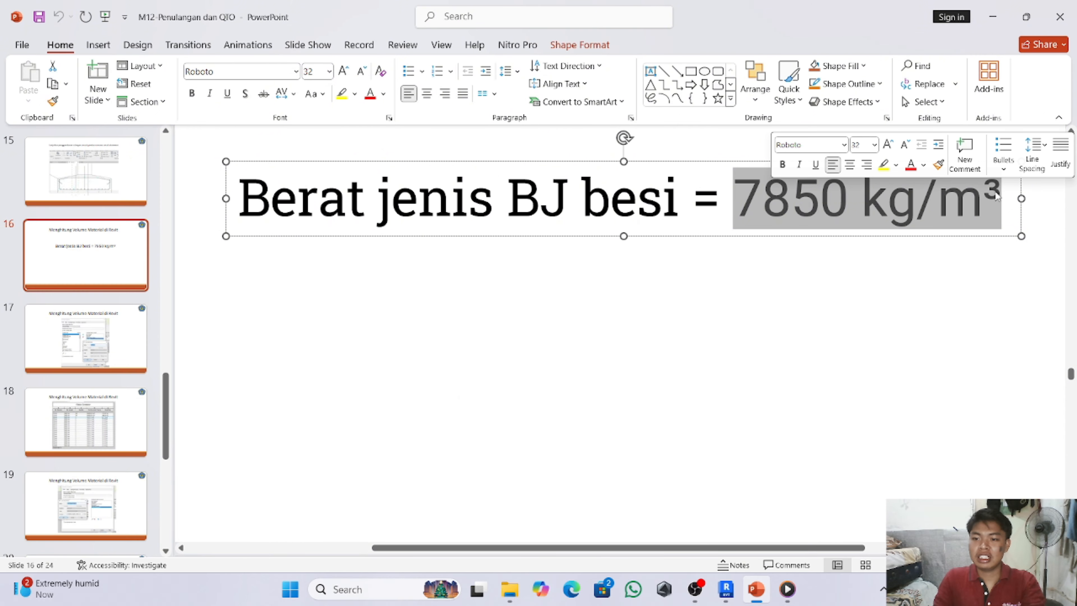
pyautogui.hotkey('ctrl', 'c')
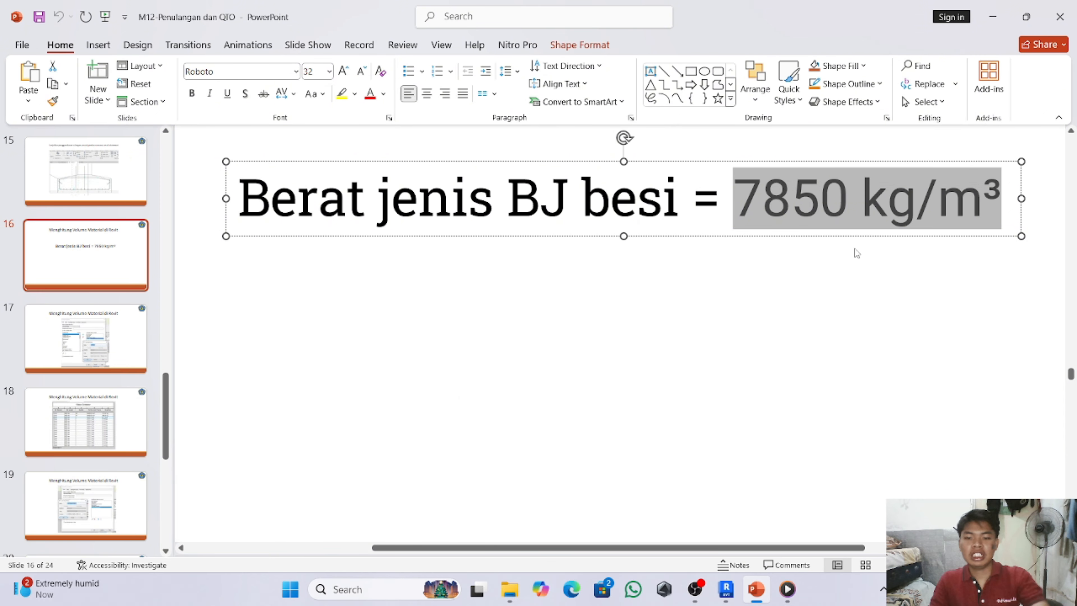
# - Back in Revit, set the BERAT BESI formula to Reinforcement Volume*7850 kg/m³ and add the calculated field to the schedule
pyautogui.click(726, 590)
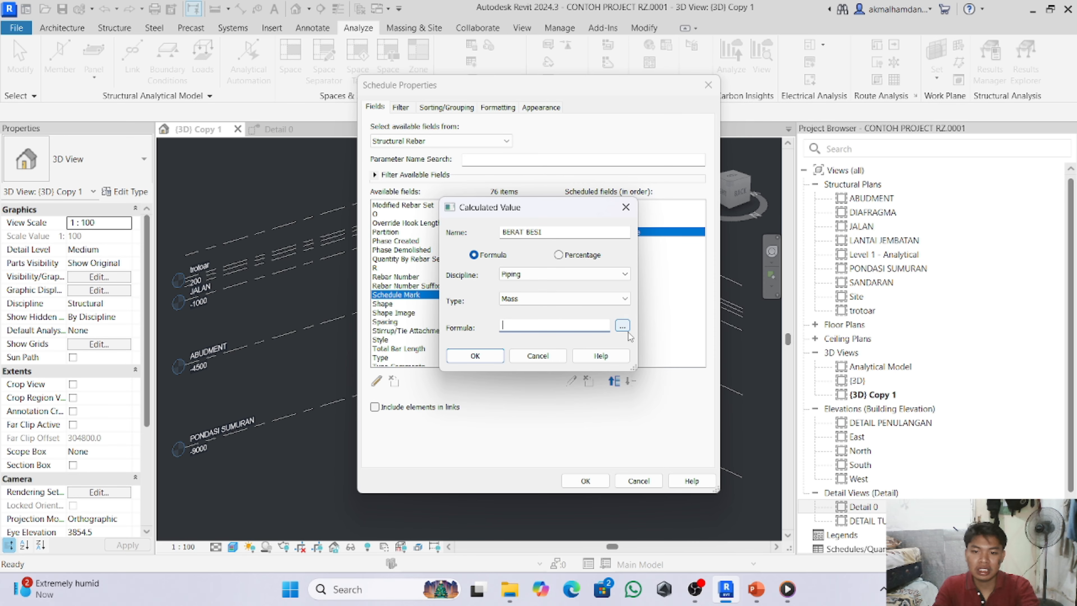
pyautogui.click(622, 326)
pyautogui.click(526, 259)
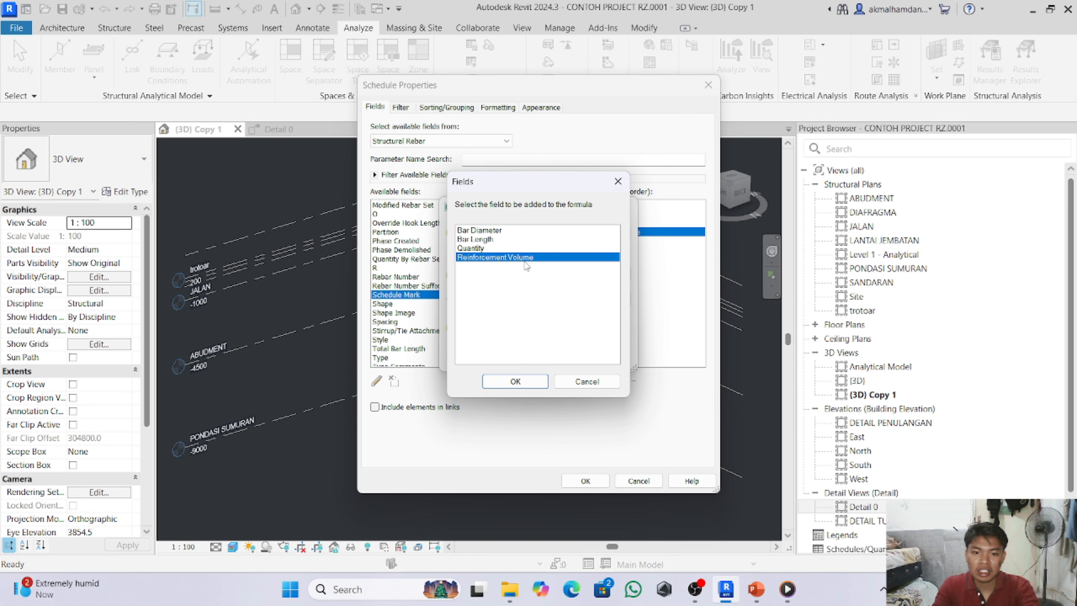
pyautogui.click(533, 383)
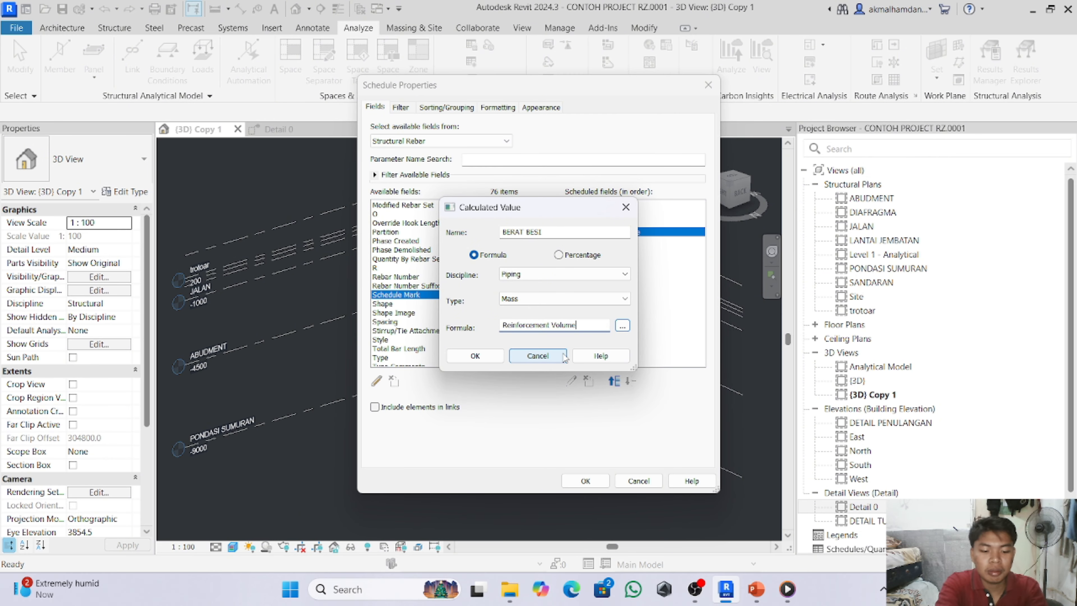
pyautogui.write('*')
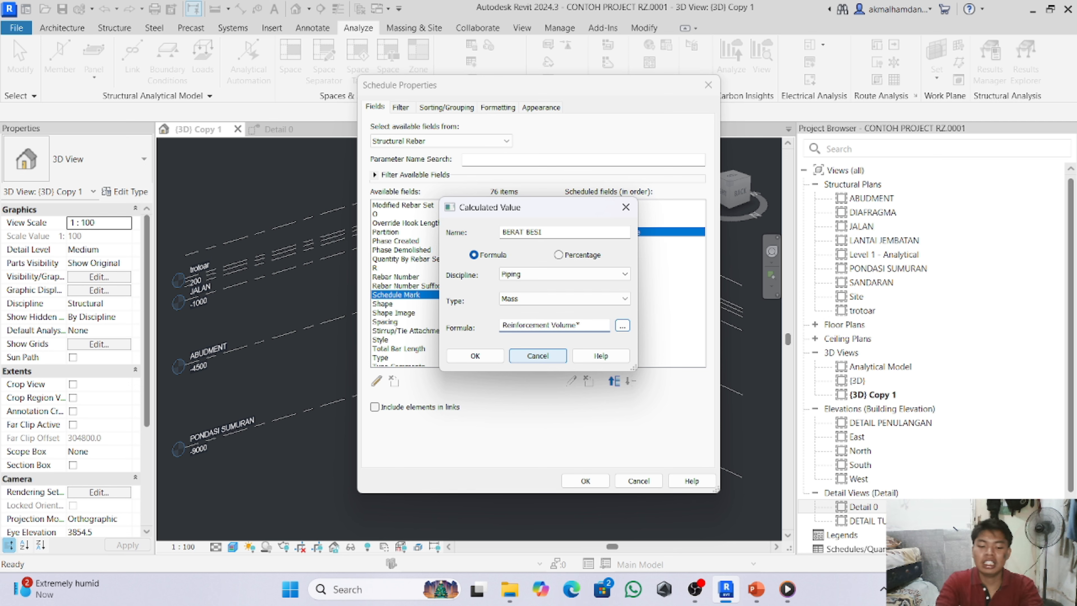
pyautogui.hotkey('ctrl', 'v')
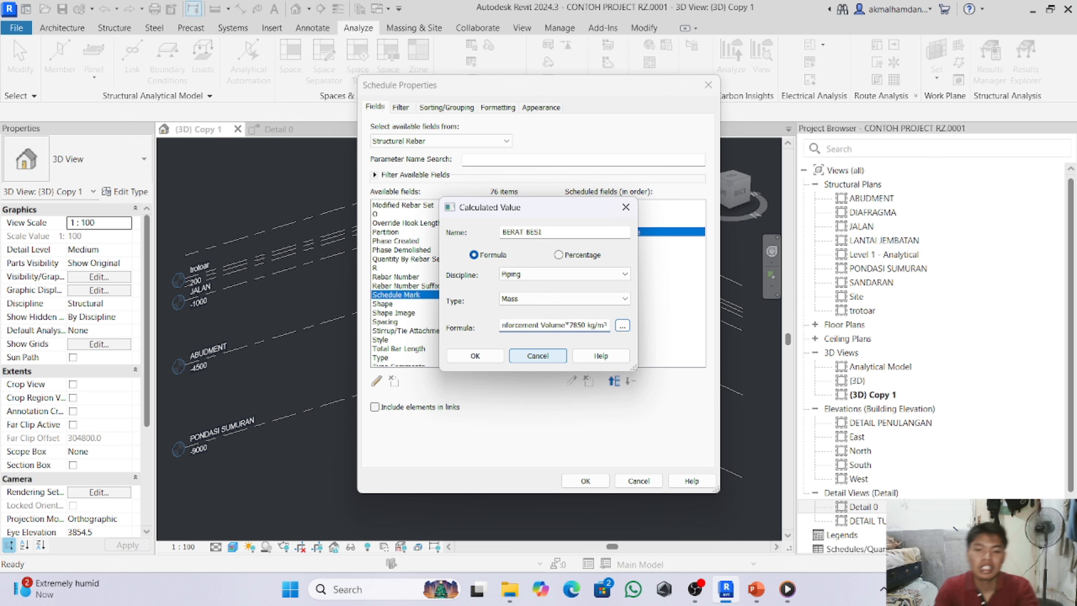
pyautogui.click(488, 357)
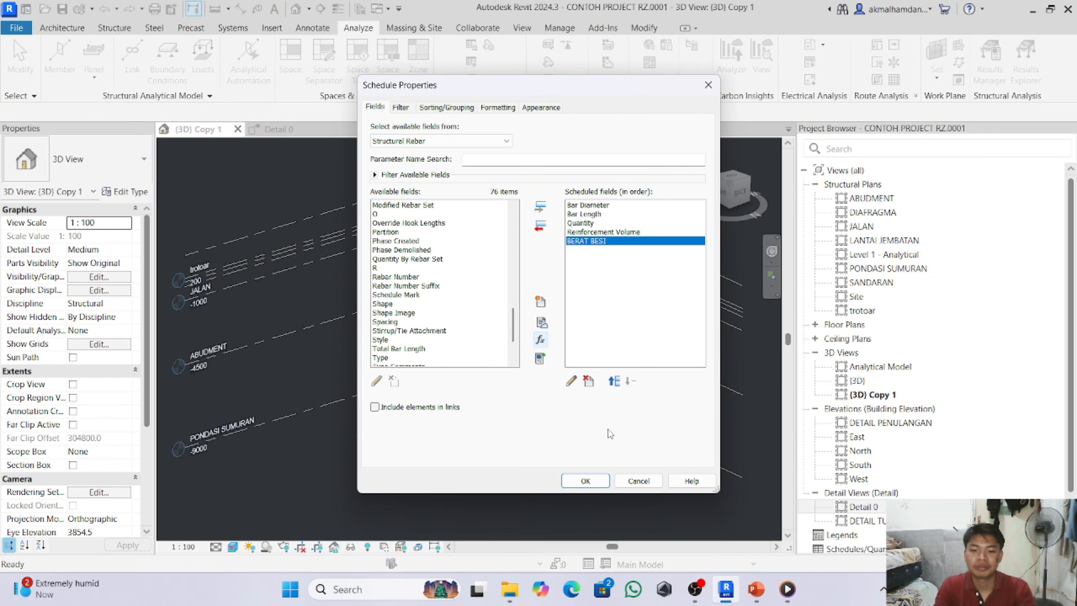
# - Generate the rebar schedule, then reopen its fields and start a calculated formula field named JUMLAH BESI
pyautogui.click(584, 481)
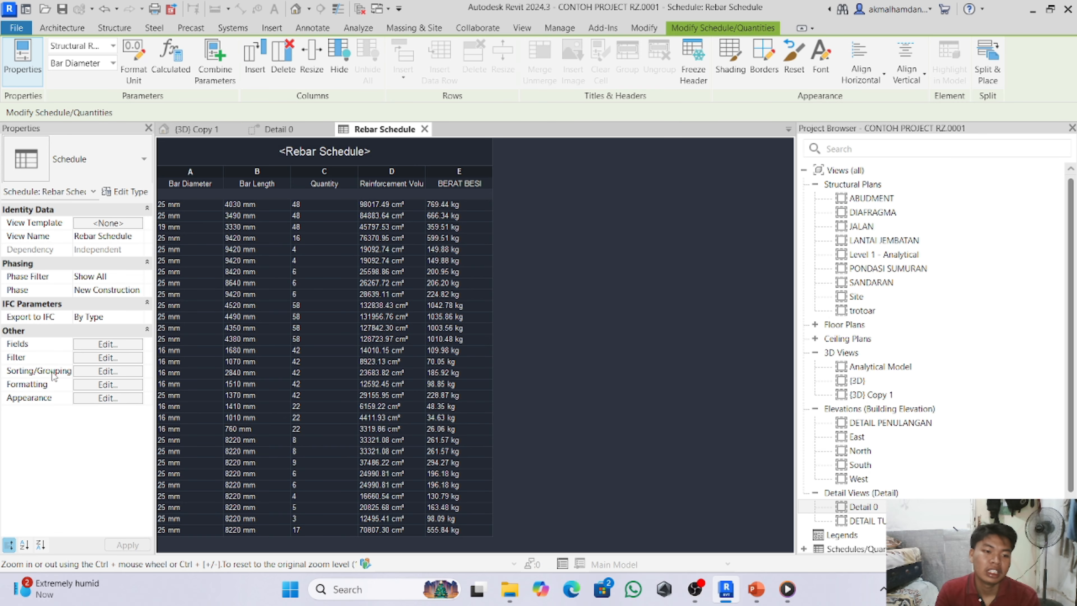
pyautogui.click(106, 344)
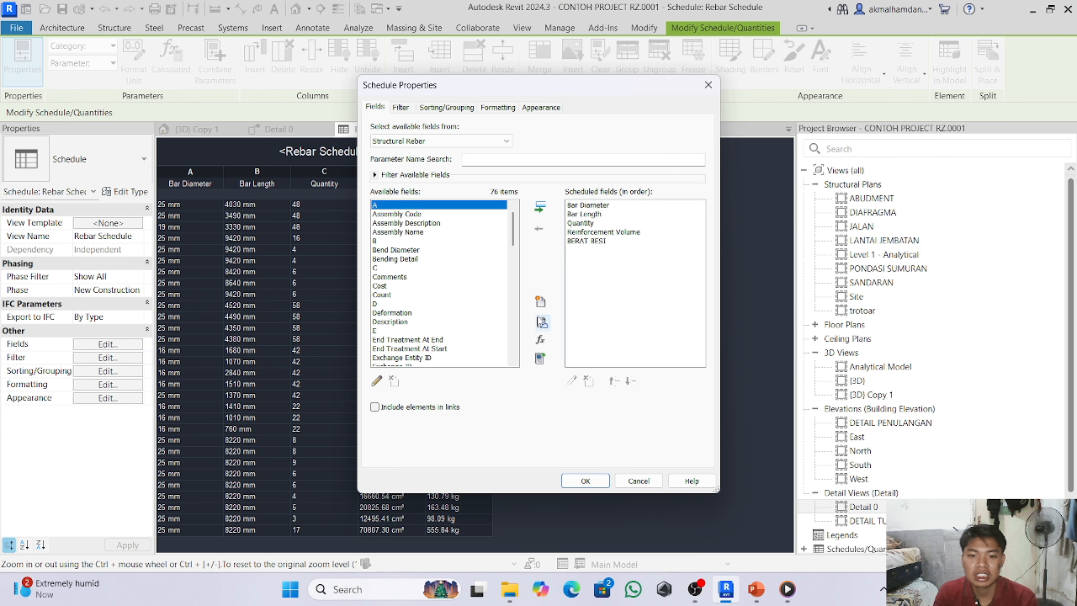
pyautogui.click(541, 341)
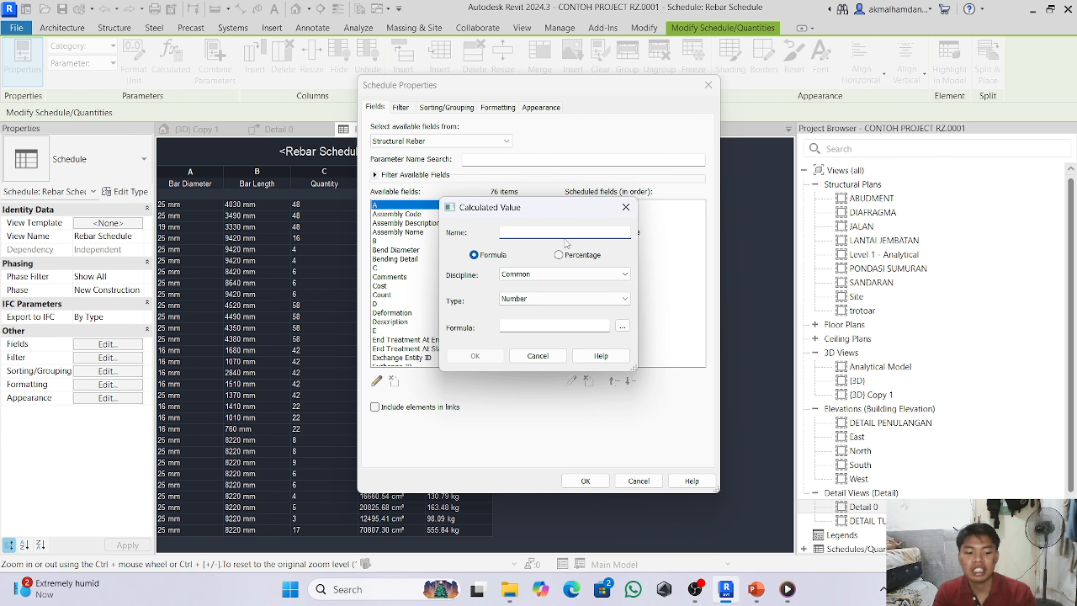
pyautogui.write('JU')
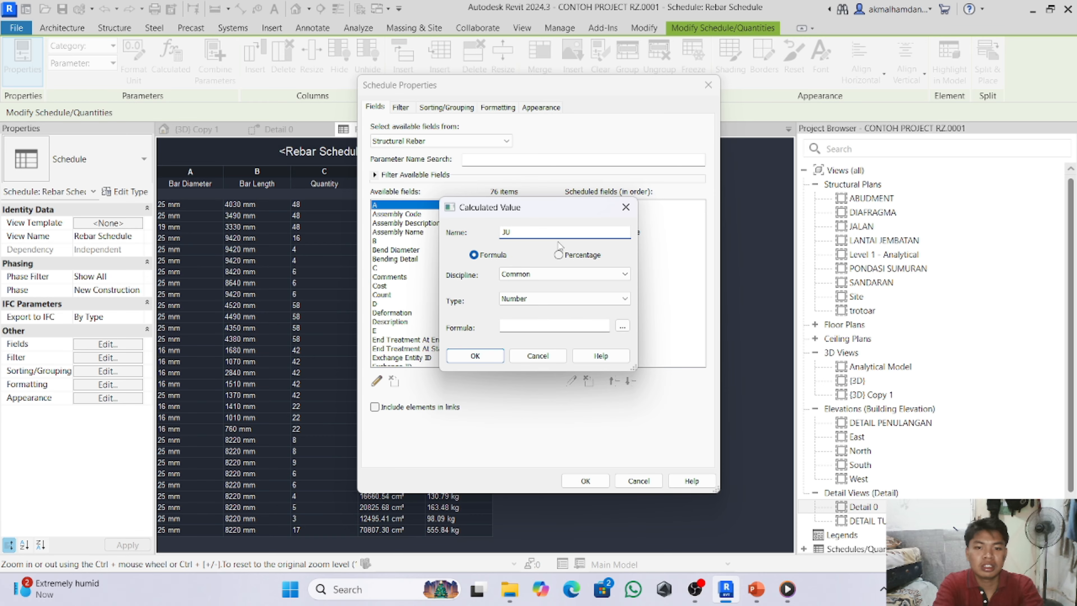
pyautogui.write('ML')
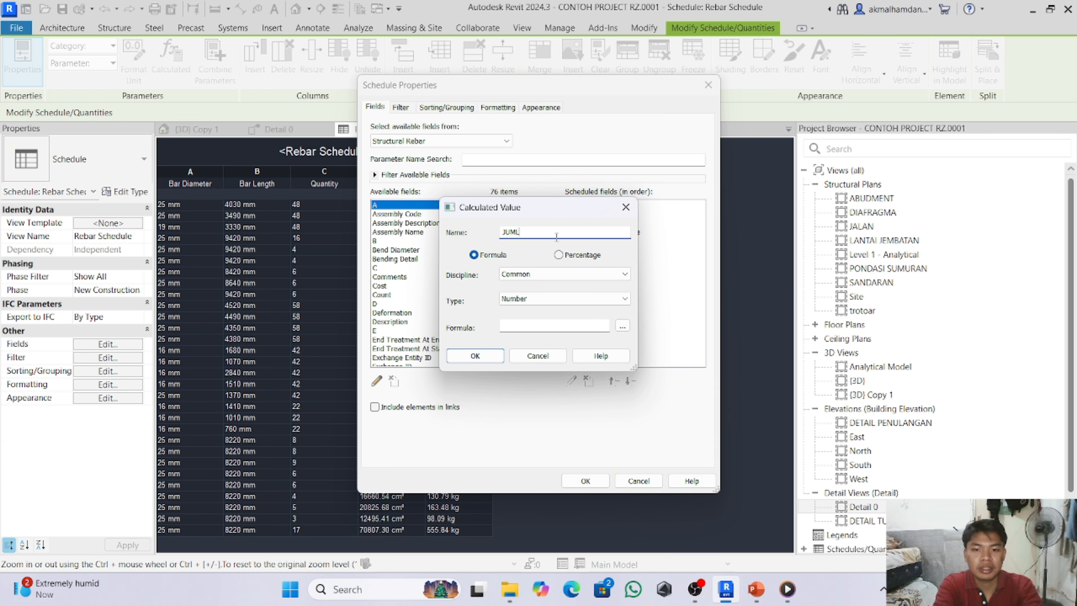
pyautogui.write('AH')
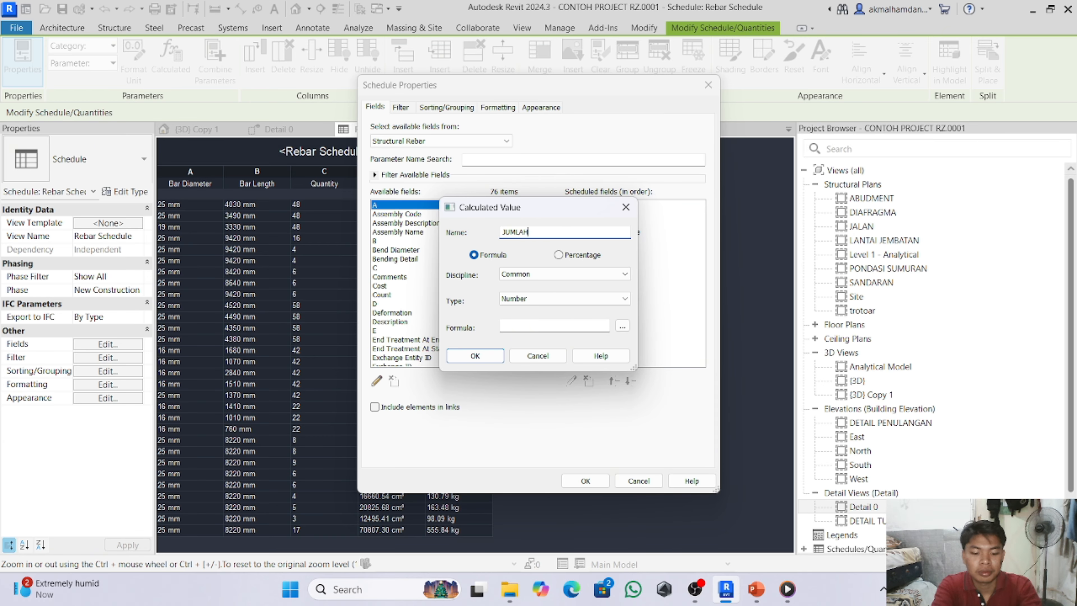
pyautogui.write('BE')
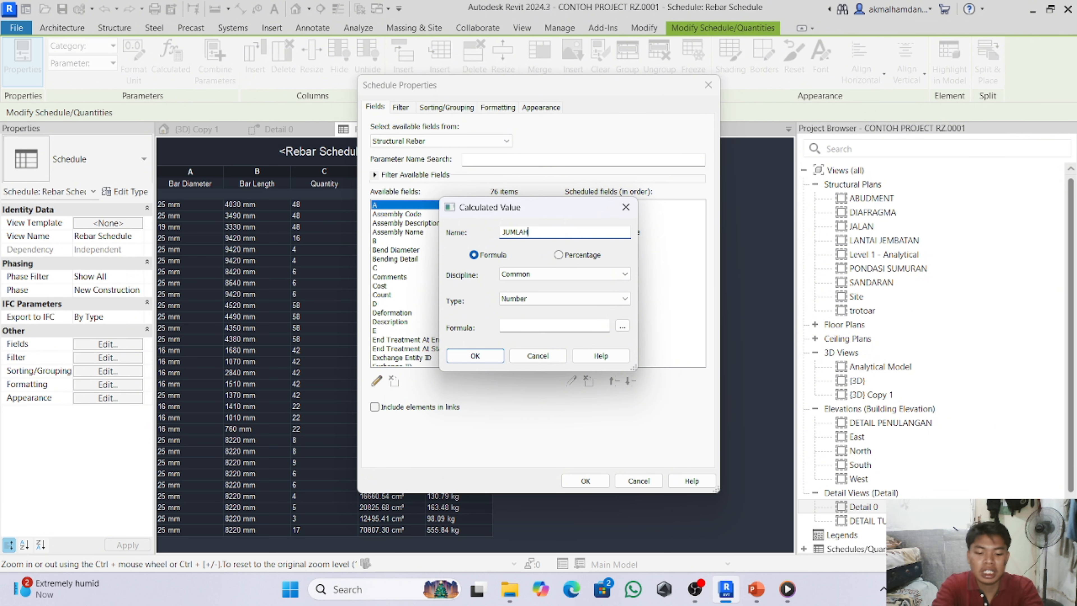
pyautogui.write(' BES')
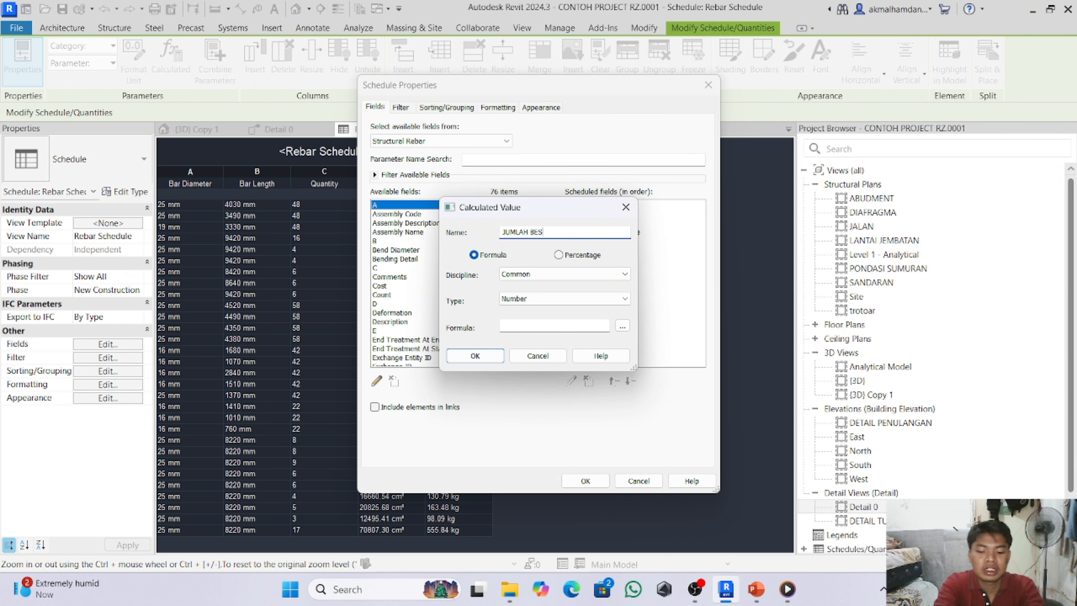
pyautogui.write('I')
# - Set the JUMLAH BESI calculated field's discipline to Structural and its type to Reinforcement Length
pyautogui.click(570, 274)
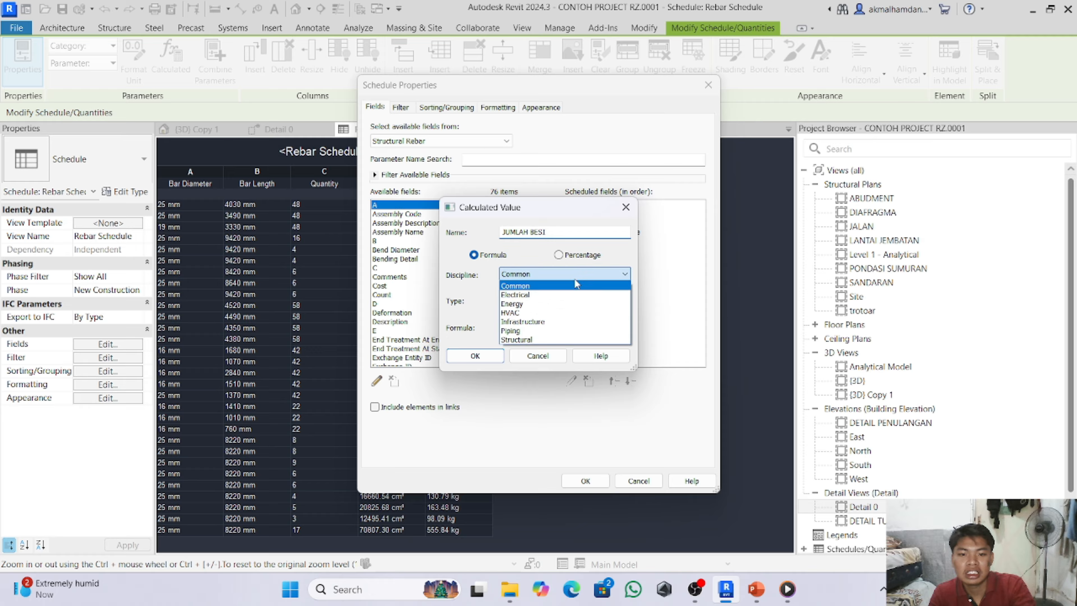
pyautogui.click(553, 340)
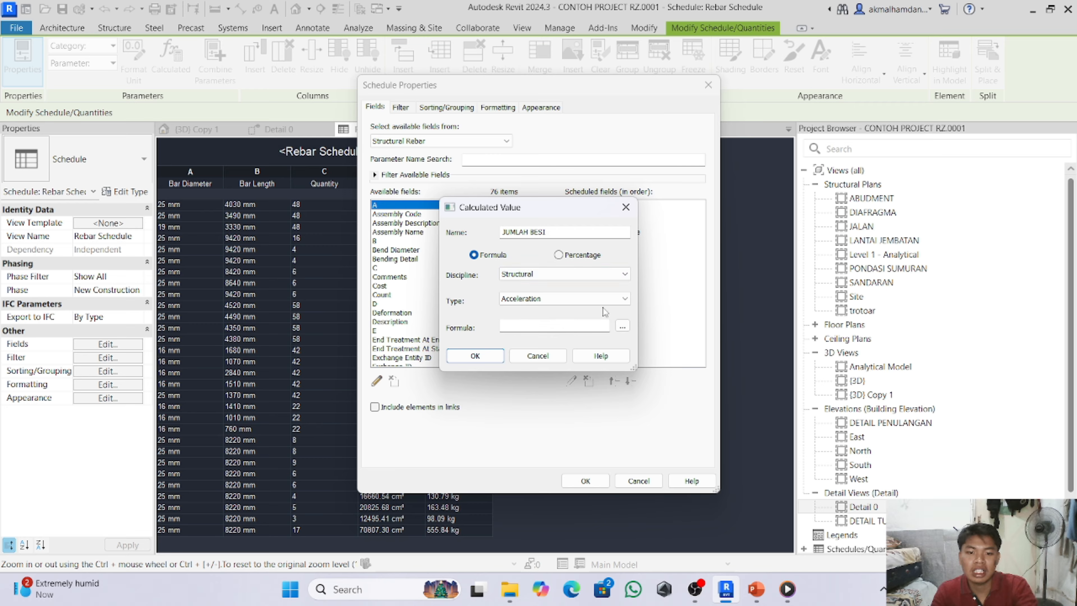
pyautogui.click(606, 299)
pyautogui.scroll(-4, 547, 374)
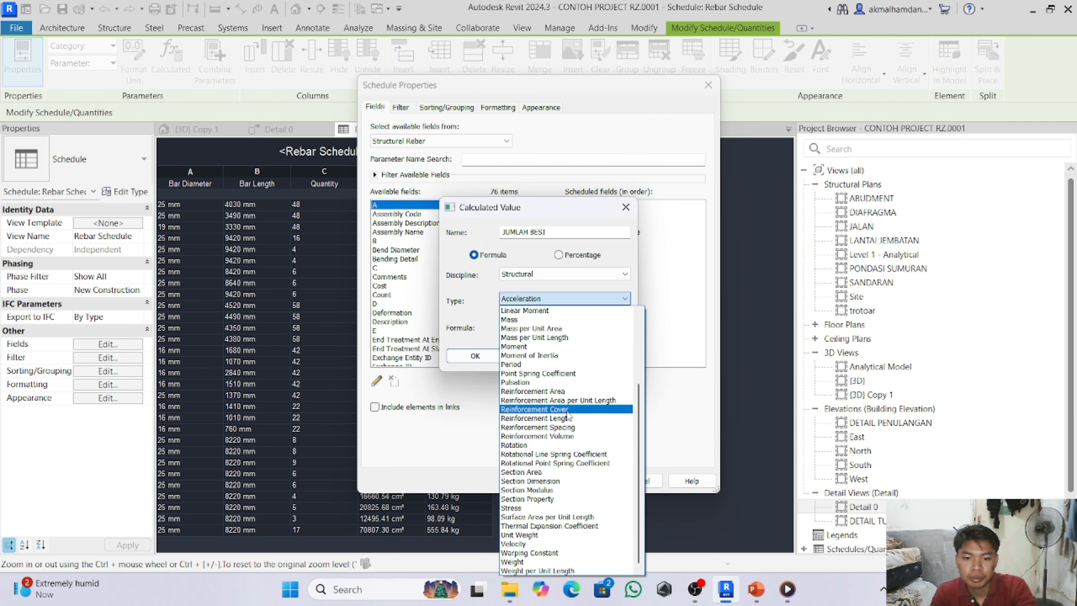
pyautogui.click(559, 425)
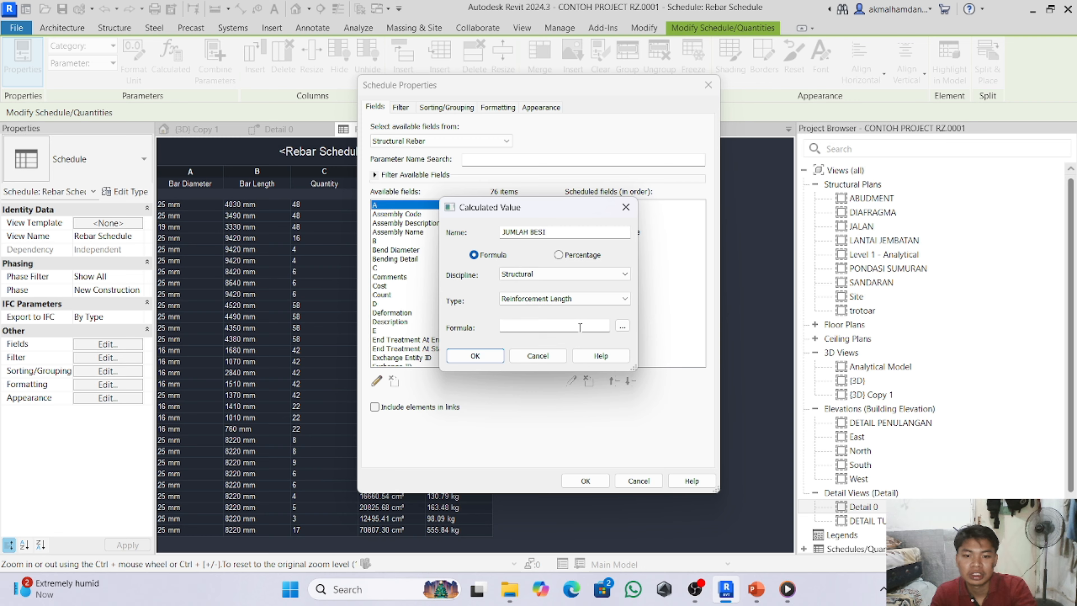
# - Set the JUMLAH BESI formula to BERAT BESI/1000/12 and add the calculated field to the rebar schedule
pyautogui.click(622, 327)
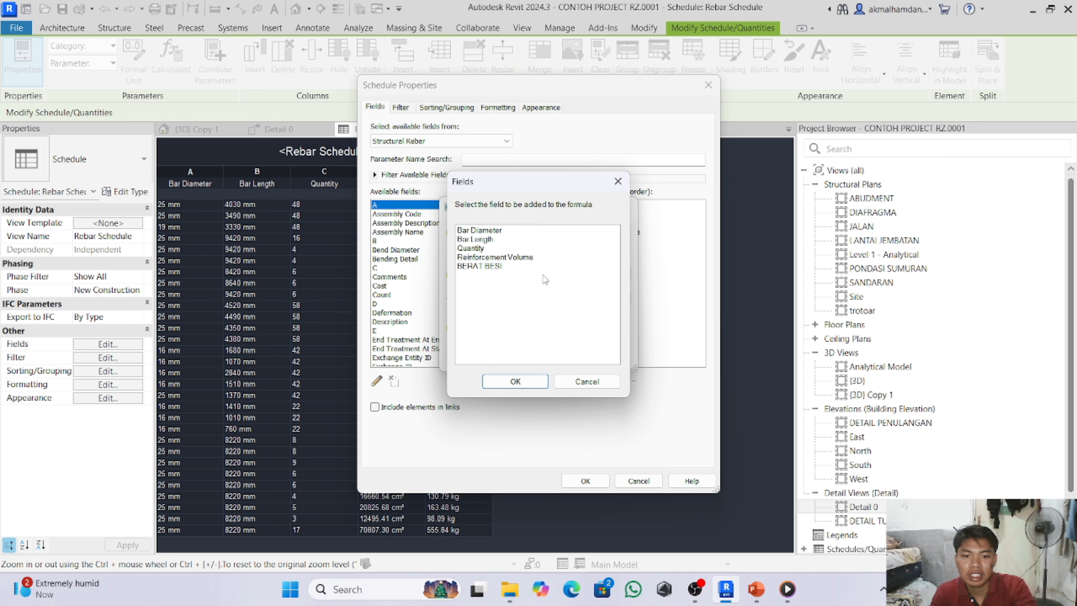
pyautogui.click(493, 265)
pyautogui.click(515, 381)
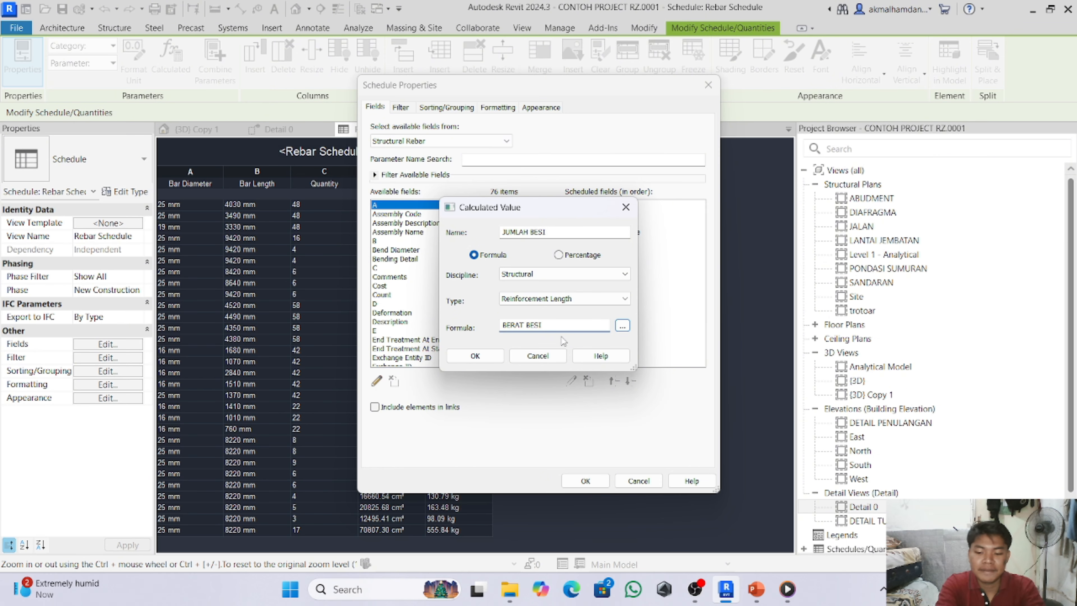
pyautogui.write('/1000/12')
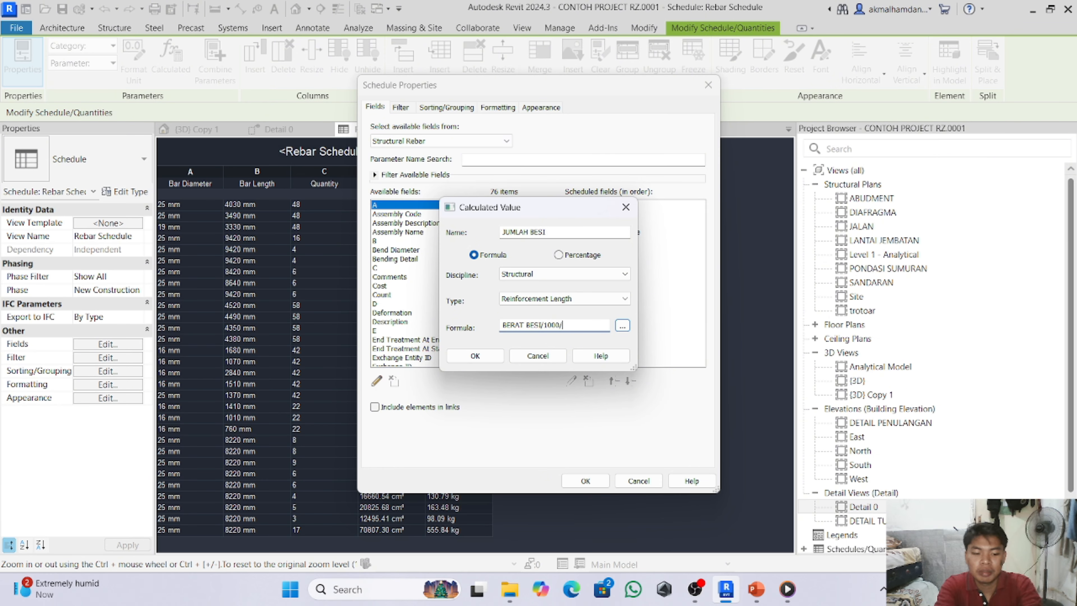
pyautogui.click(474, 356)
pyautogui.click(598, 482)
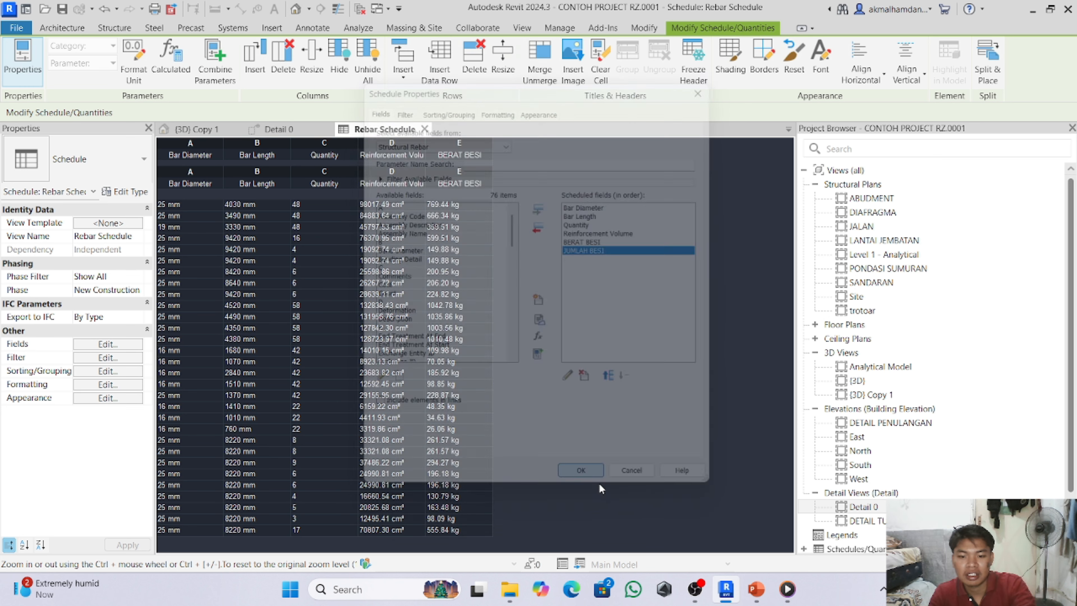